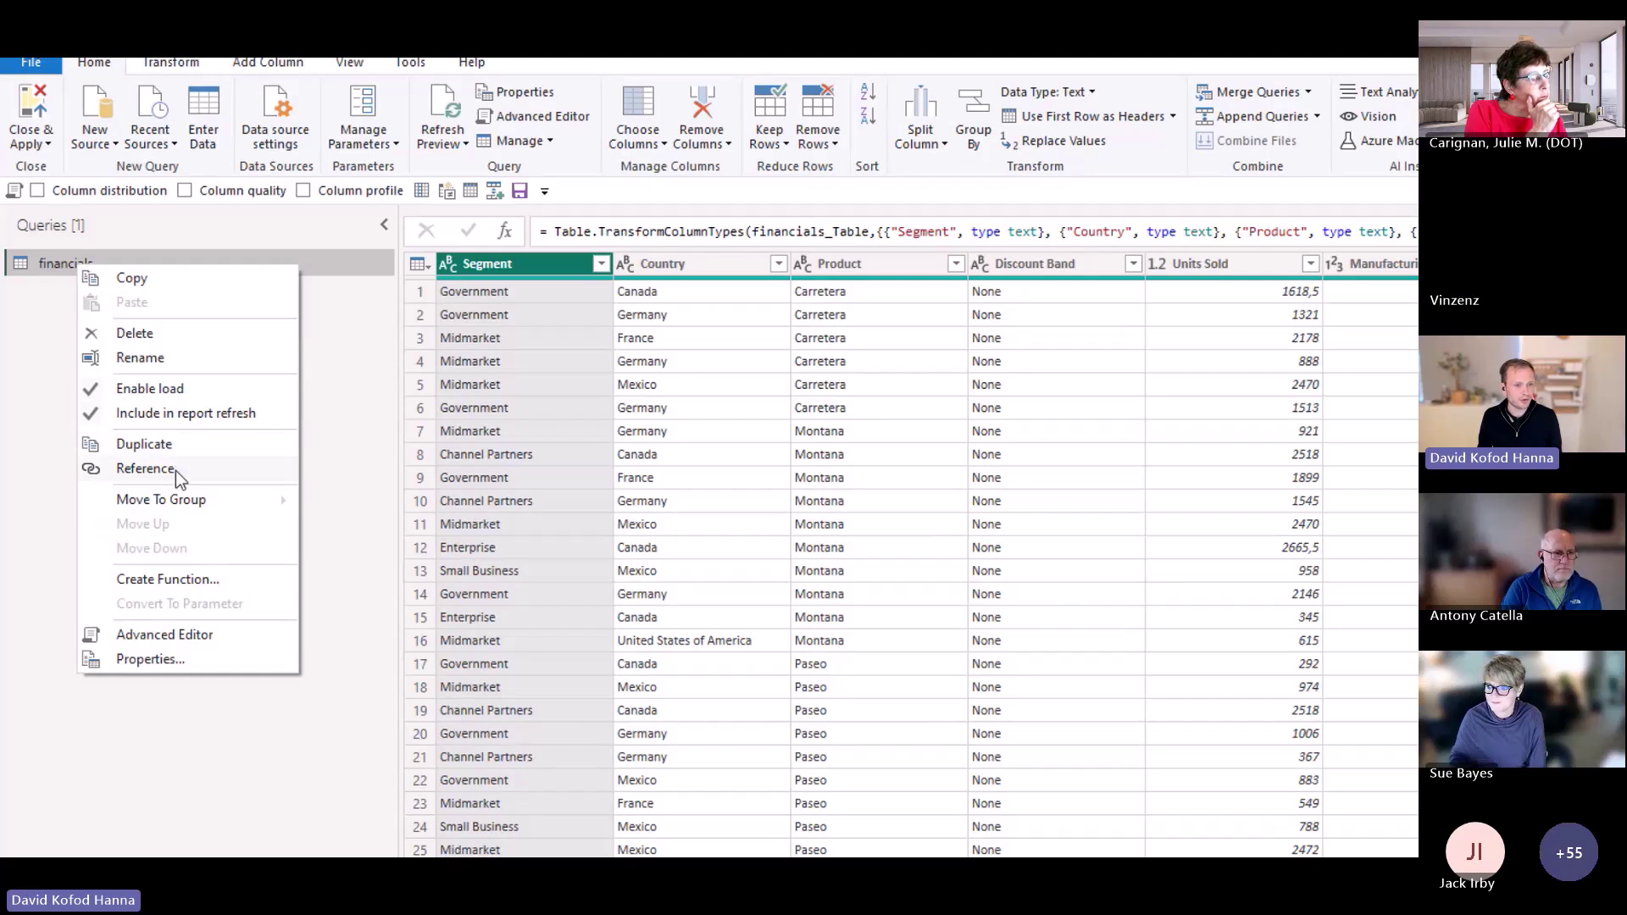
Create a reference of the financials query and rename it Date
left_click(146, 469)
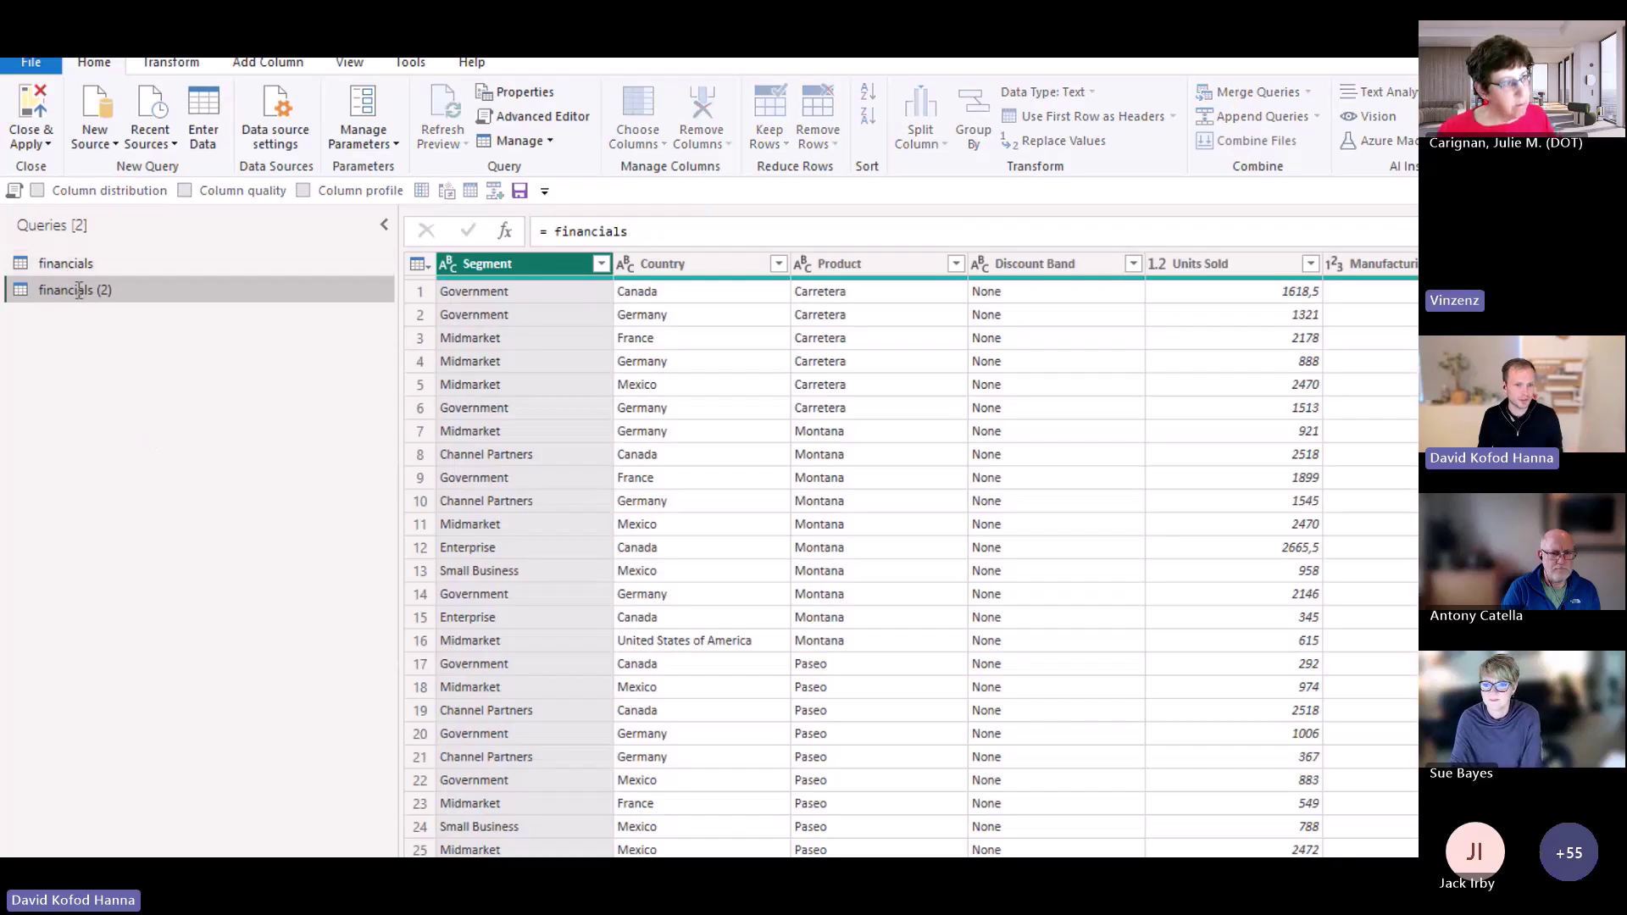
double_click(78, 290)
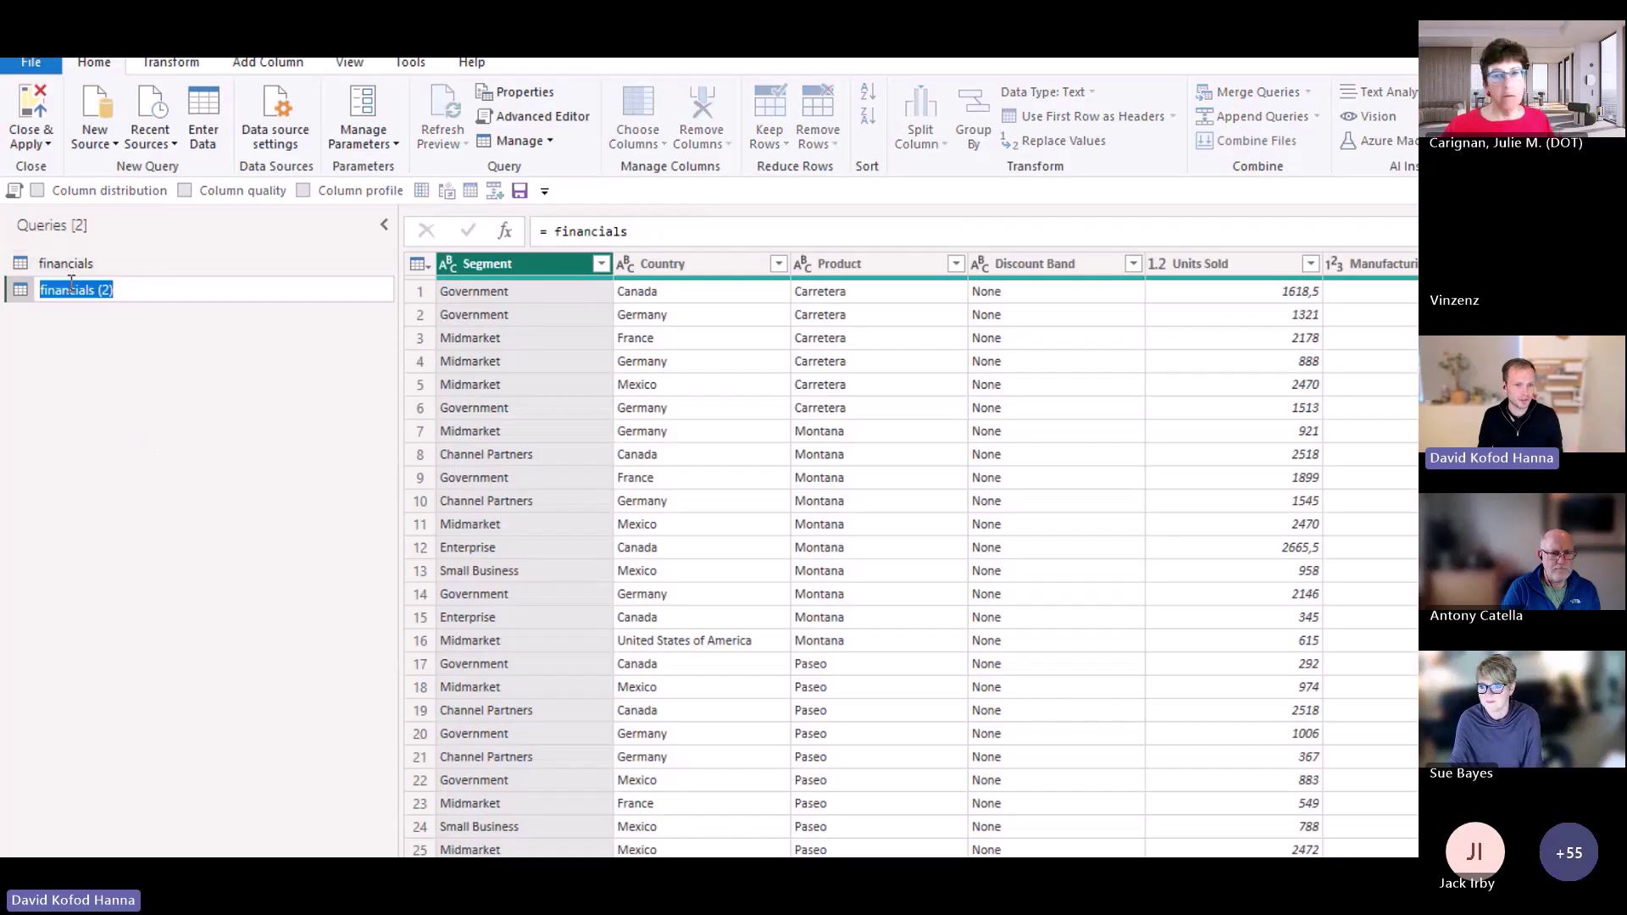
type("Date")
key("Return")
Create another reference of the financials query and name it Country
right_click(71, 264)
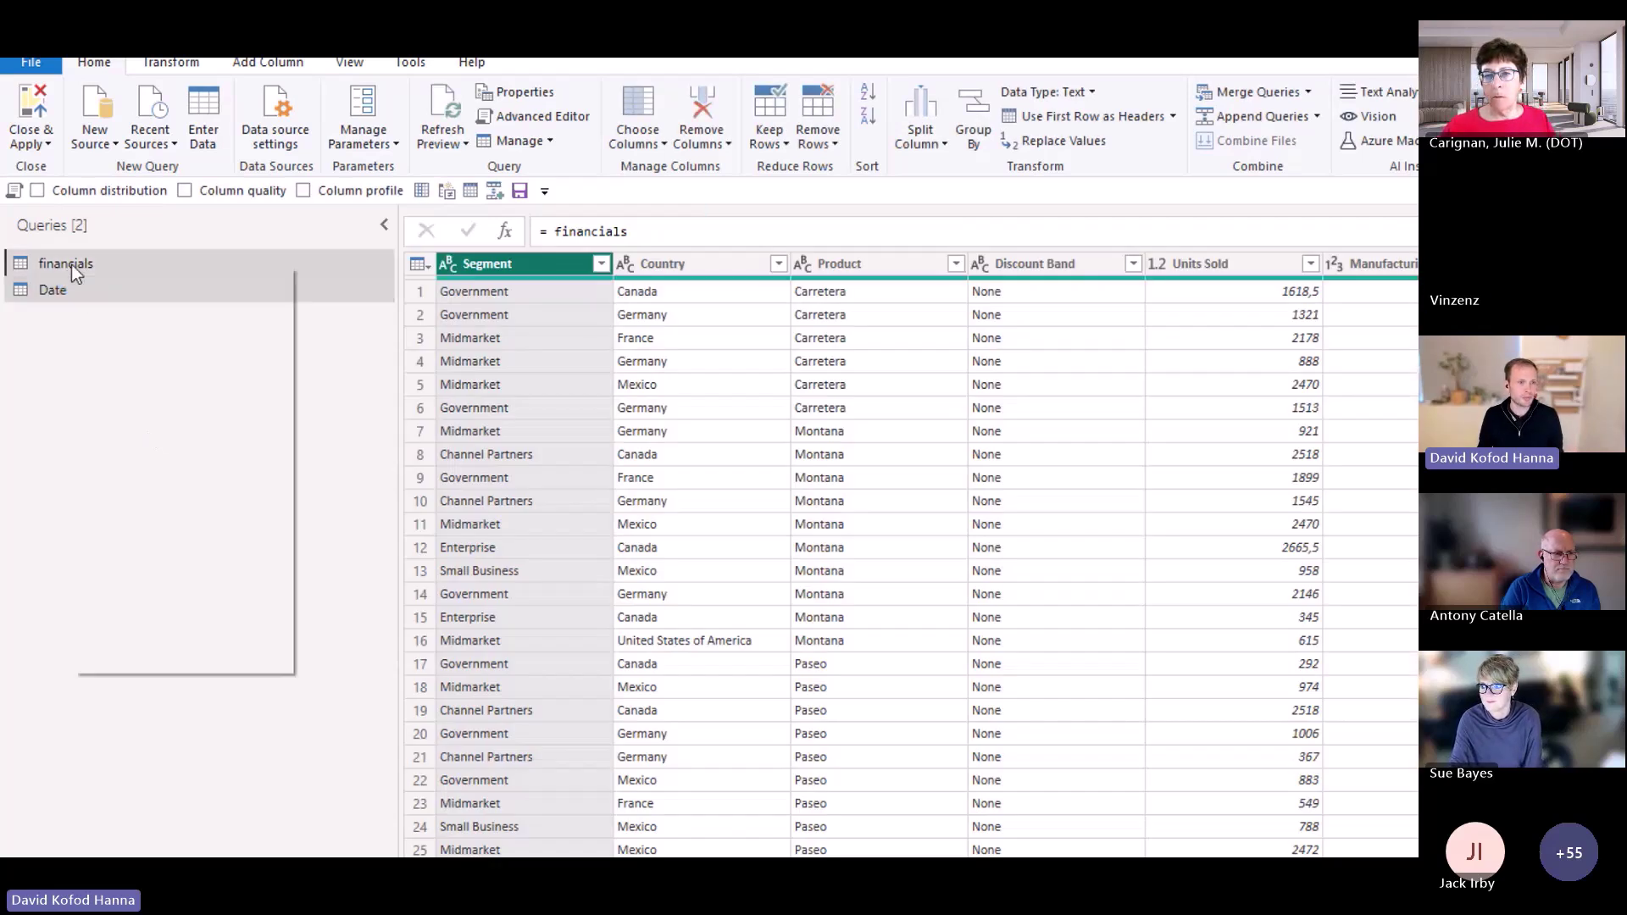
left_click(154, 464)
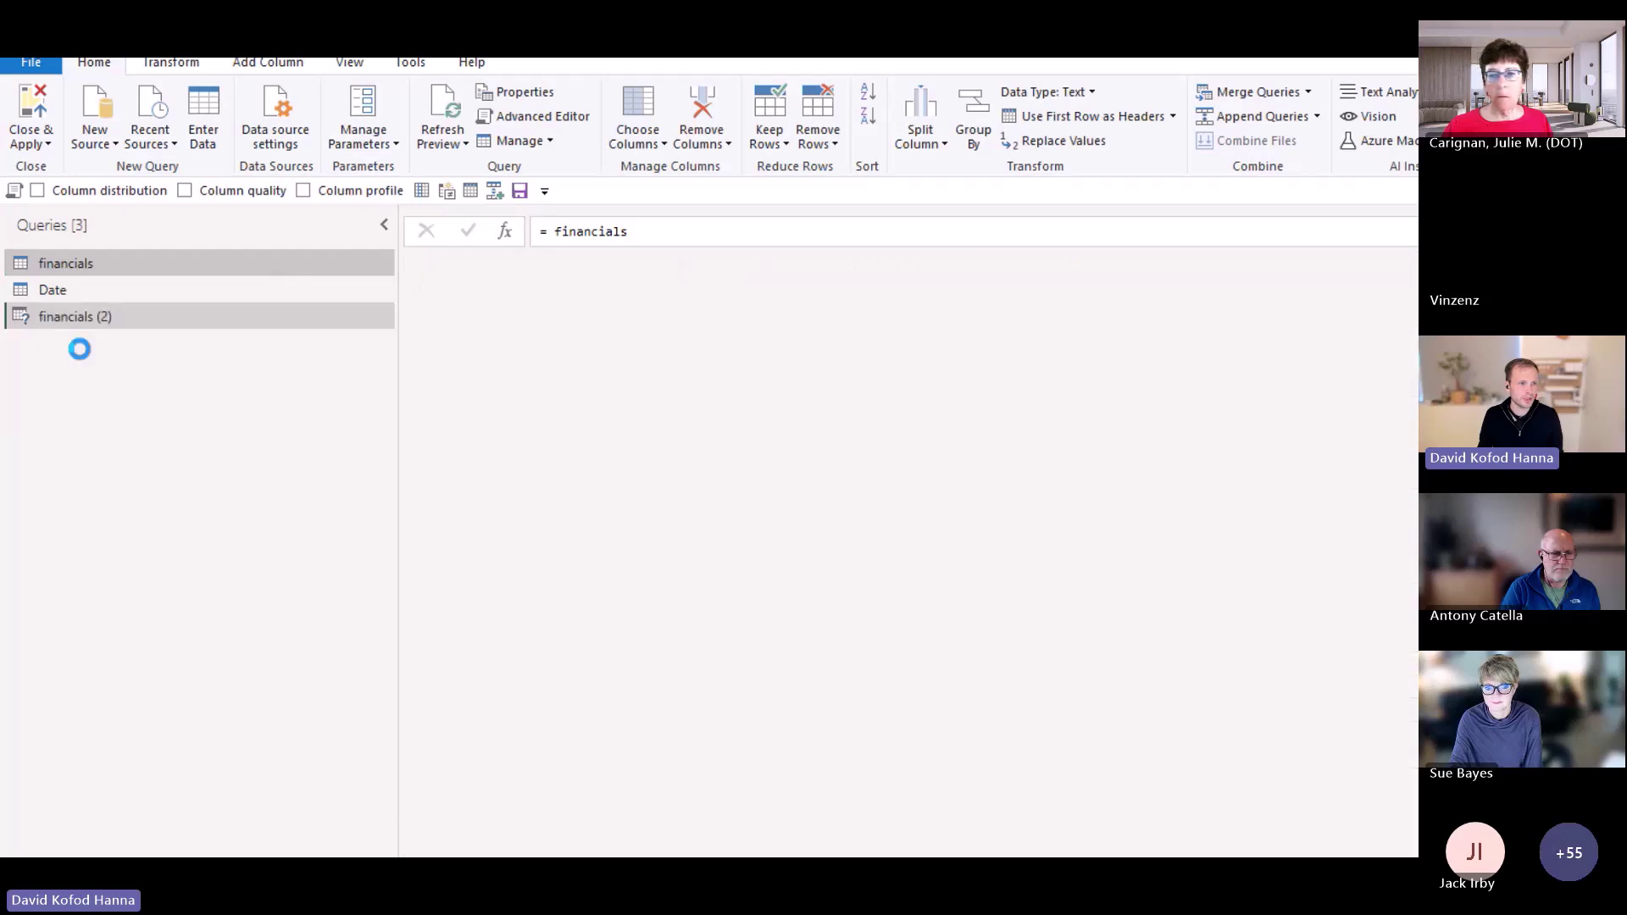
double_click(68, 321)
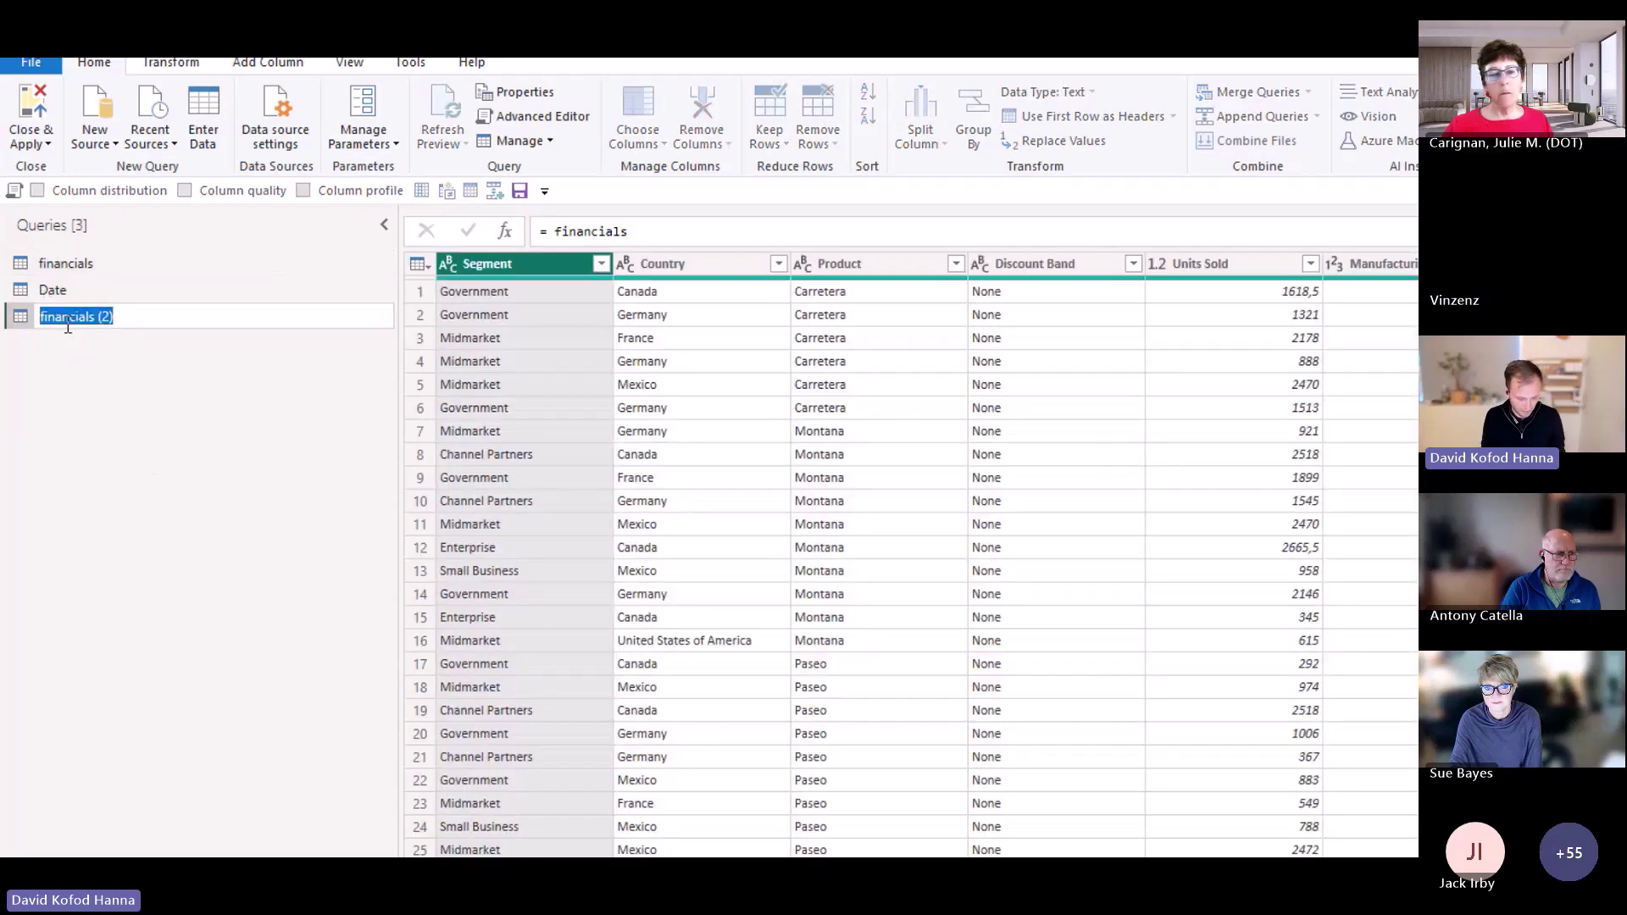
type("Country")
key("Return")
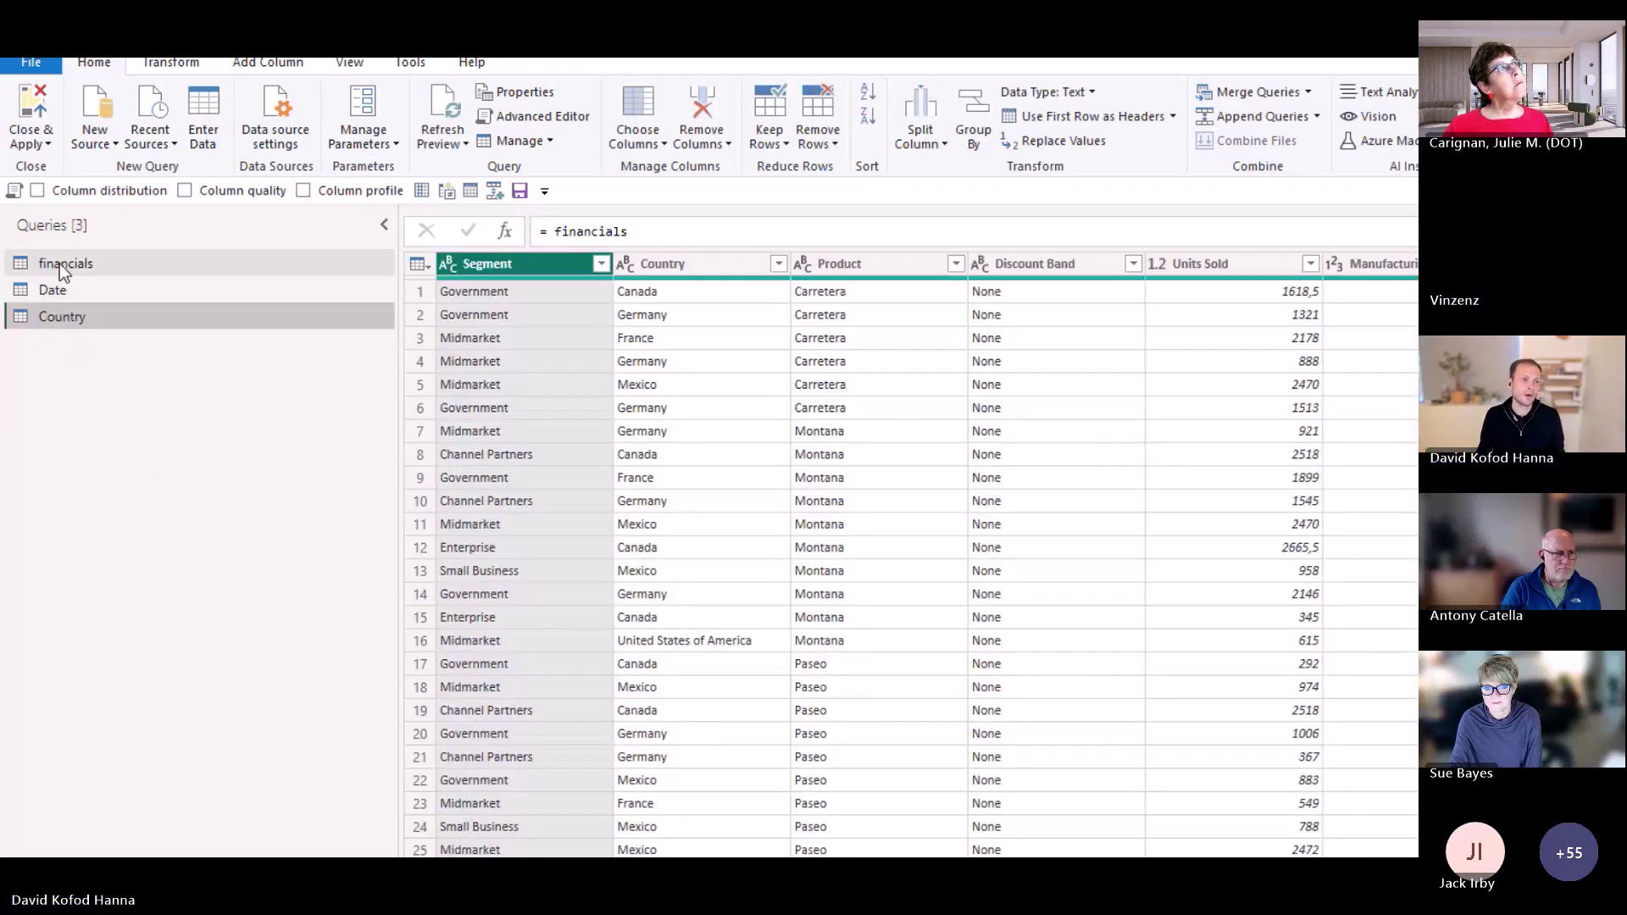
Add a third query referencing financials and rename it Segment
right_click(59, 263)
left_click(152, 467)
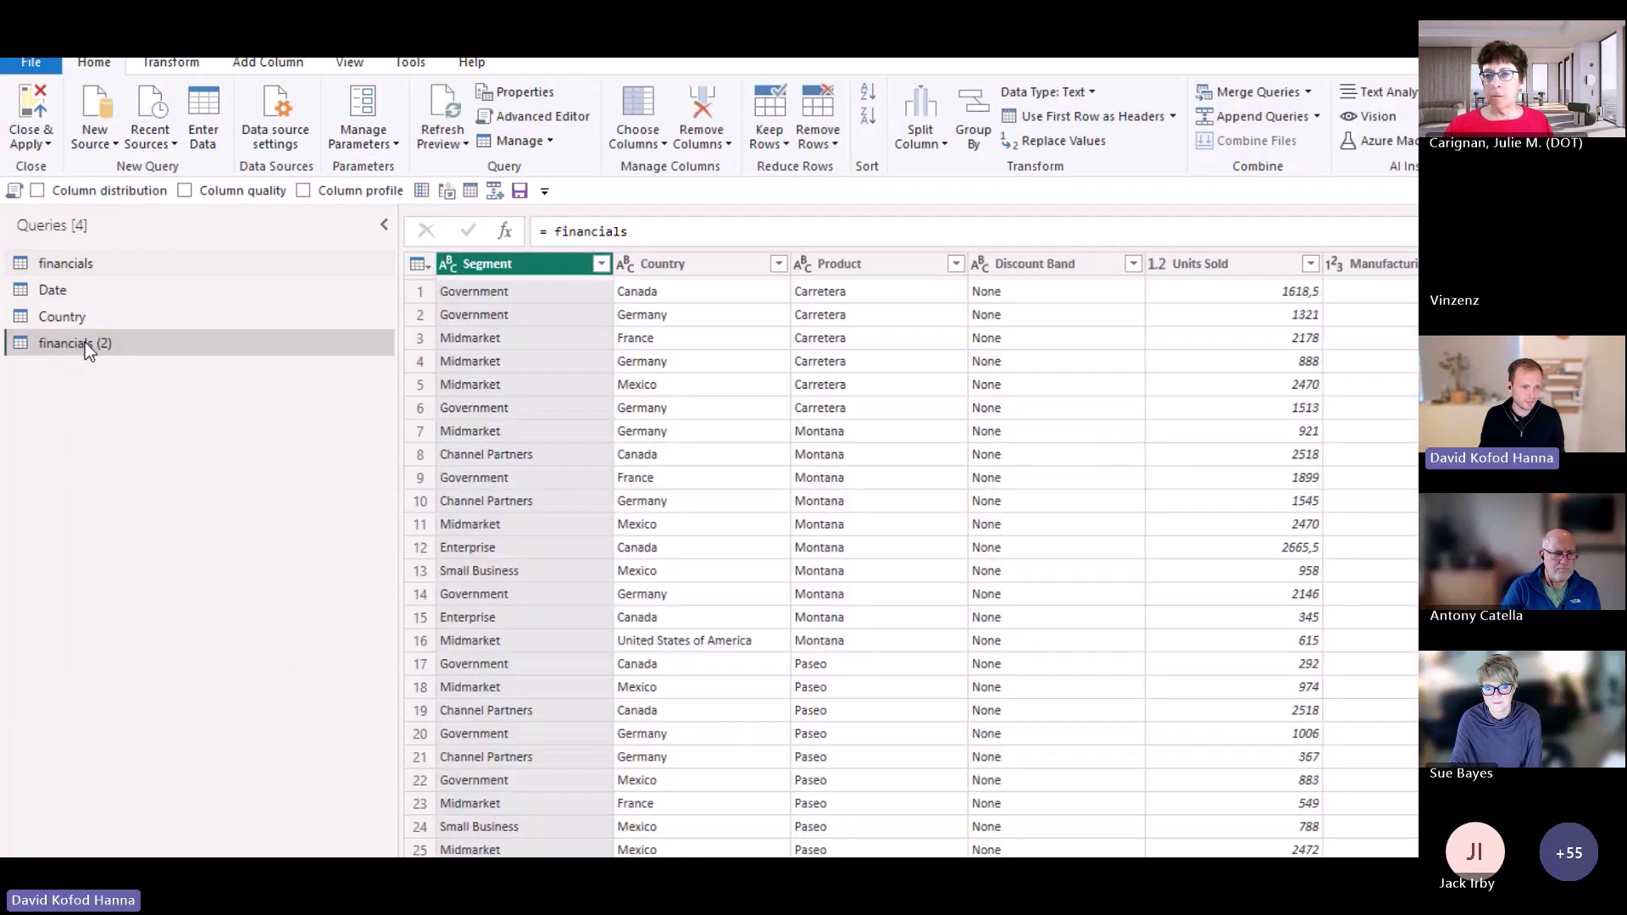
double_click(84, 342)
type("Segment")
key("Return")
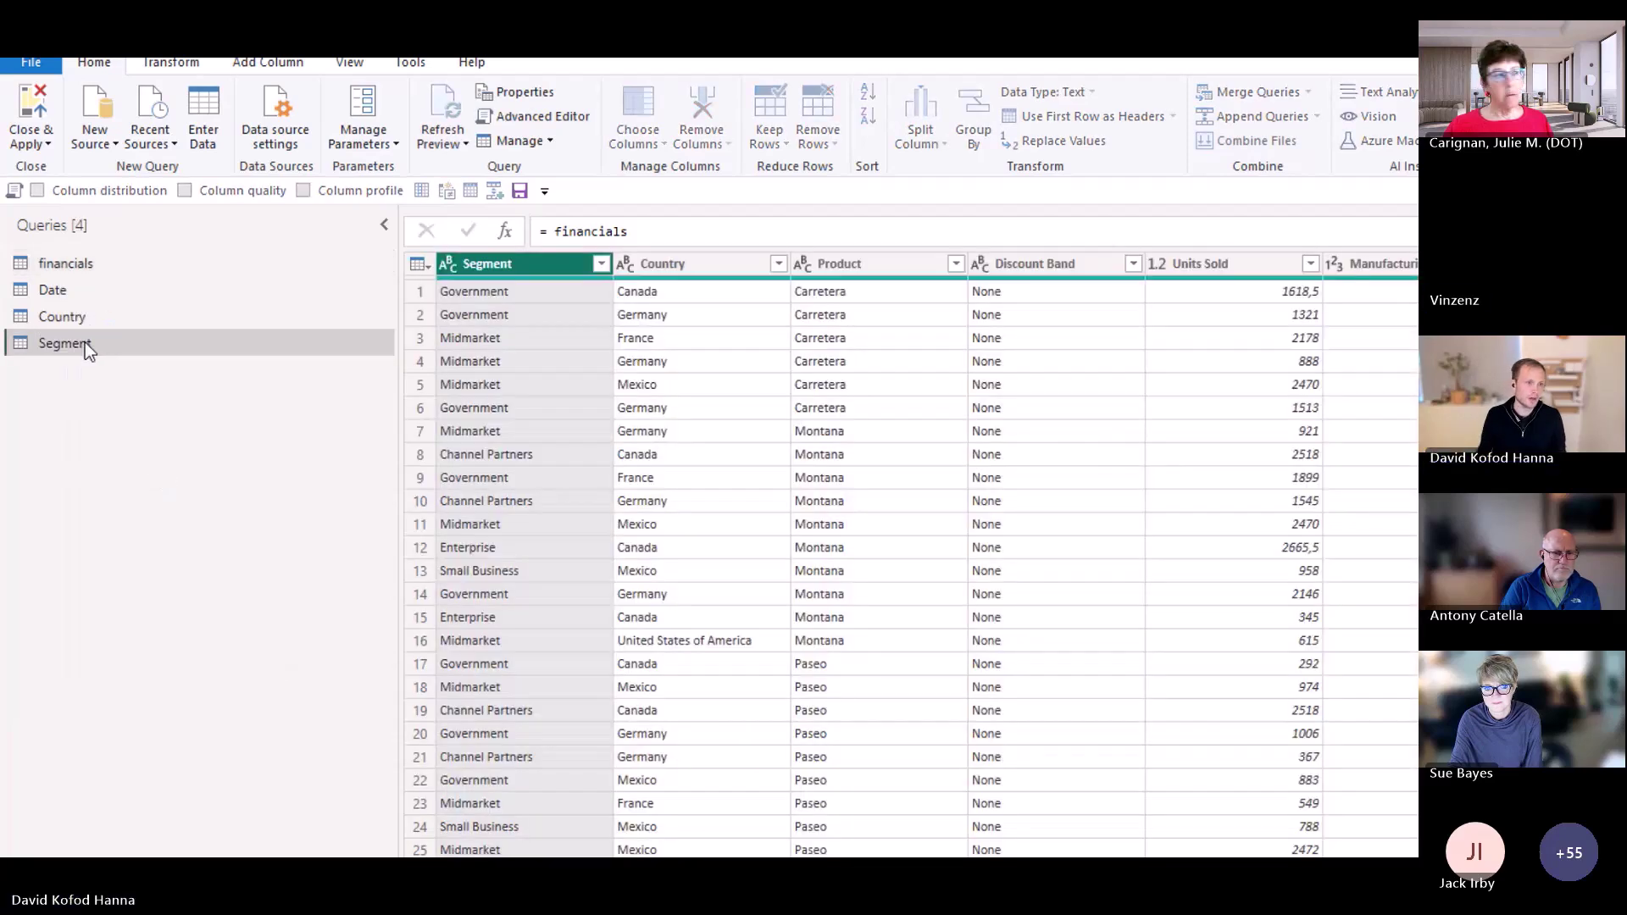
Reference the financials query once more and name the new query Finance Transactions
right_click(70, 266)
left_click(158, 472)
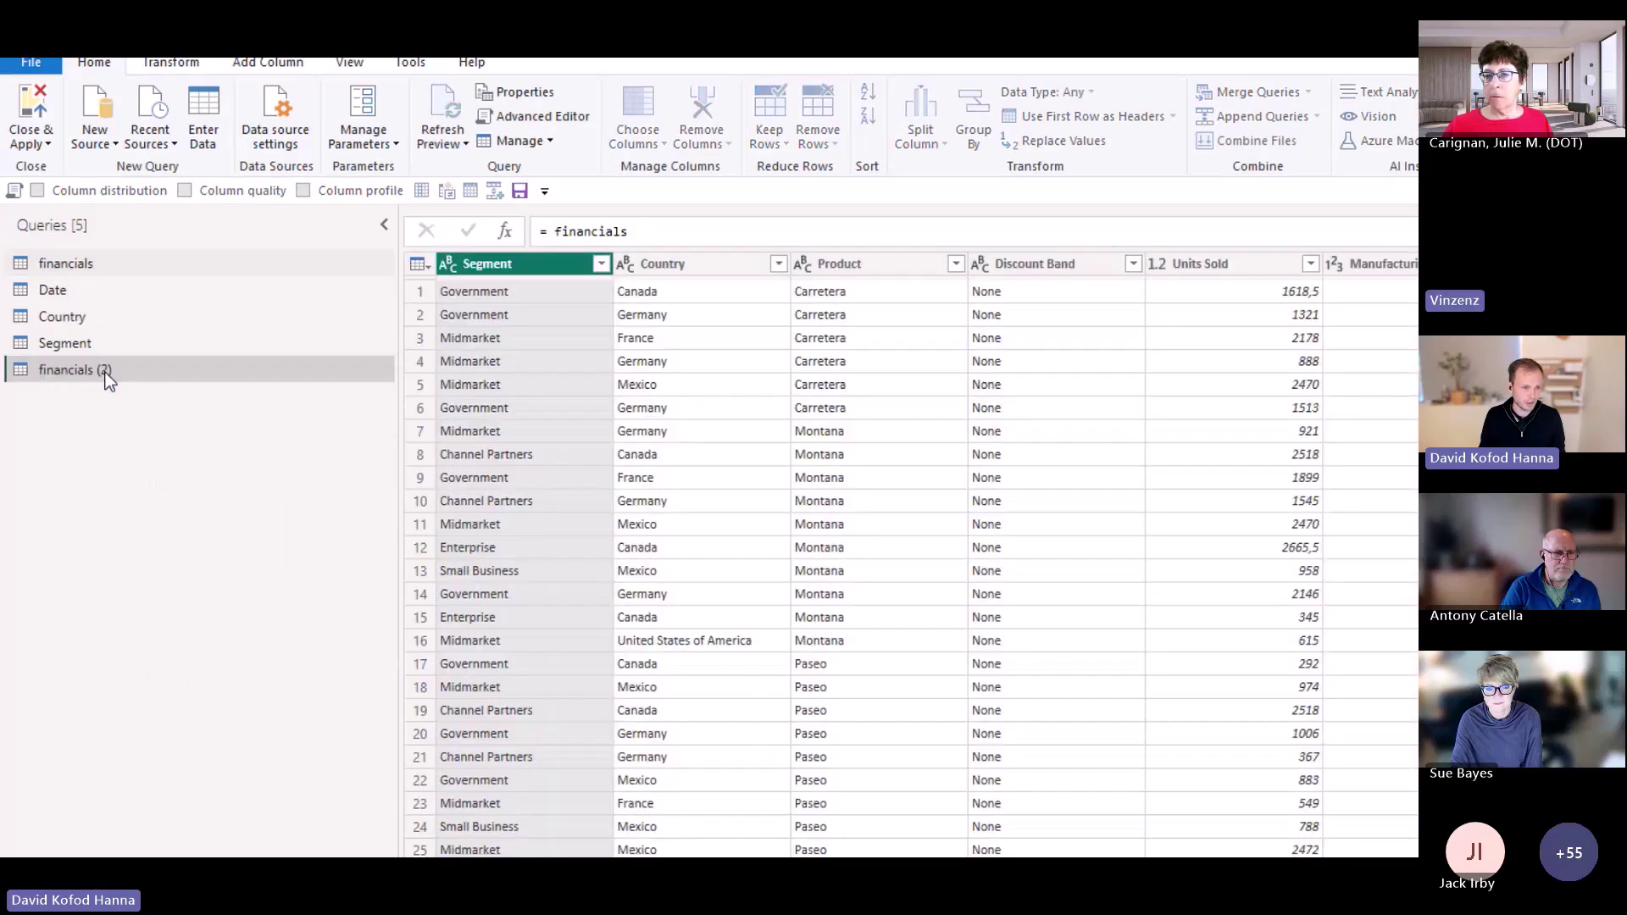
double_click(105, 373)
type("Finan")
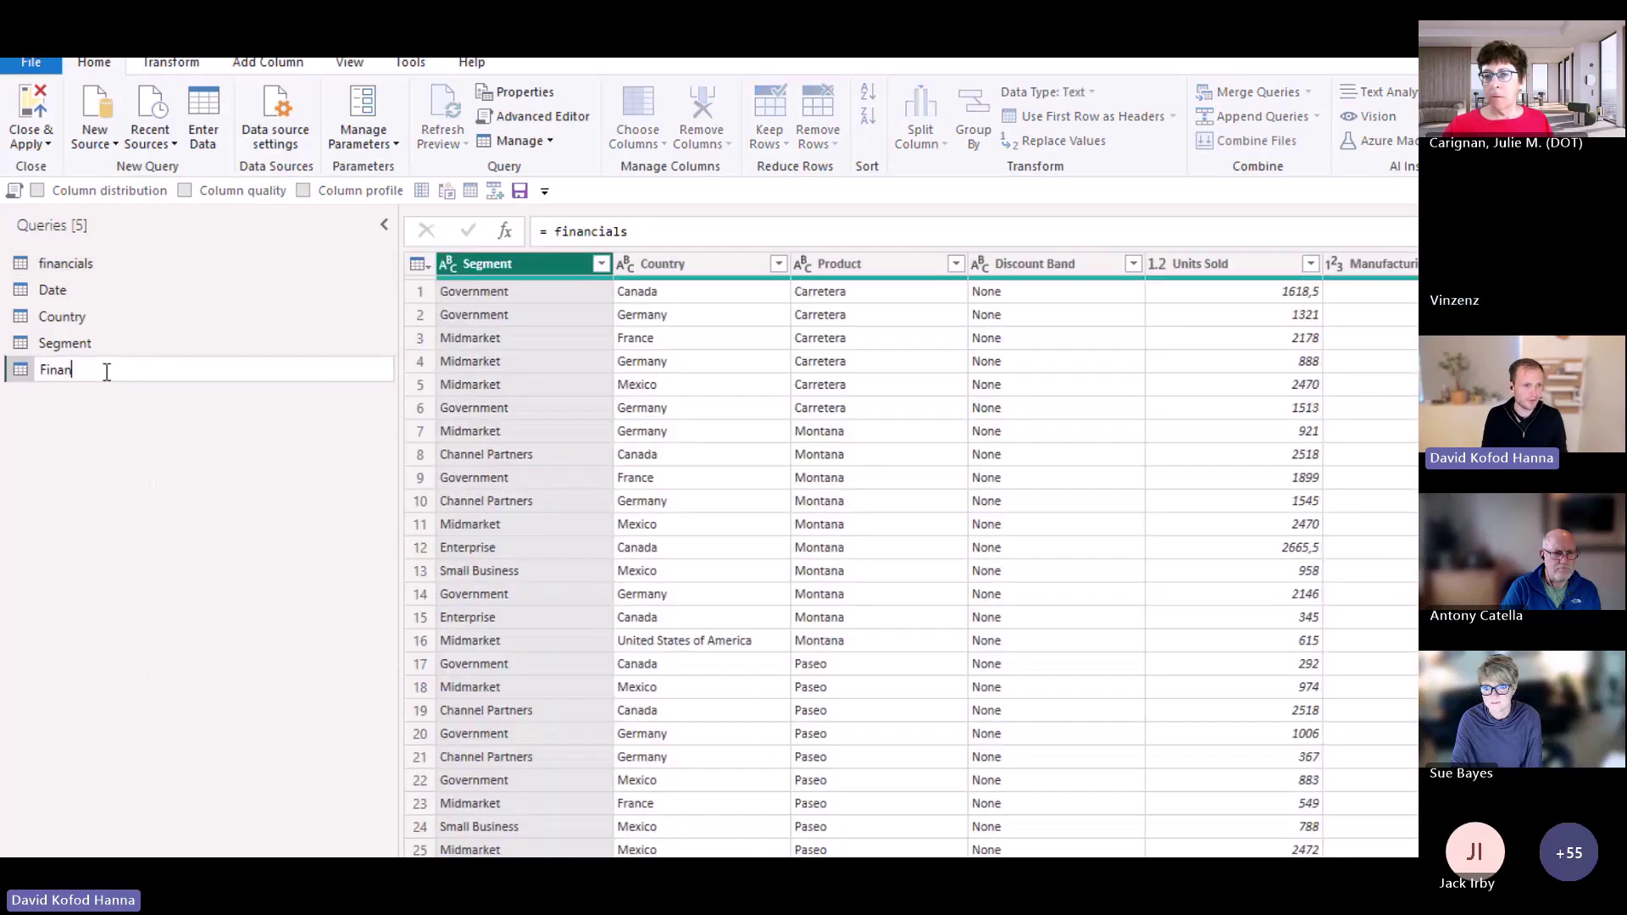
type("ce Trans")
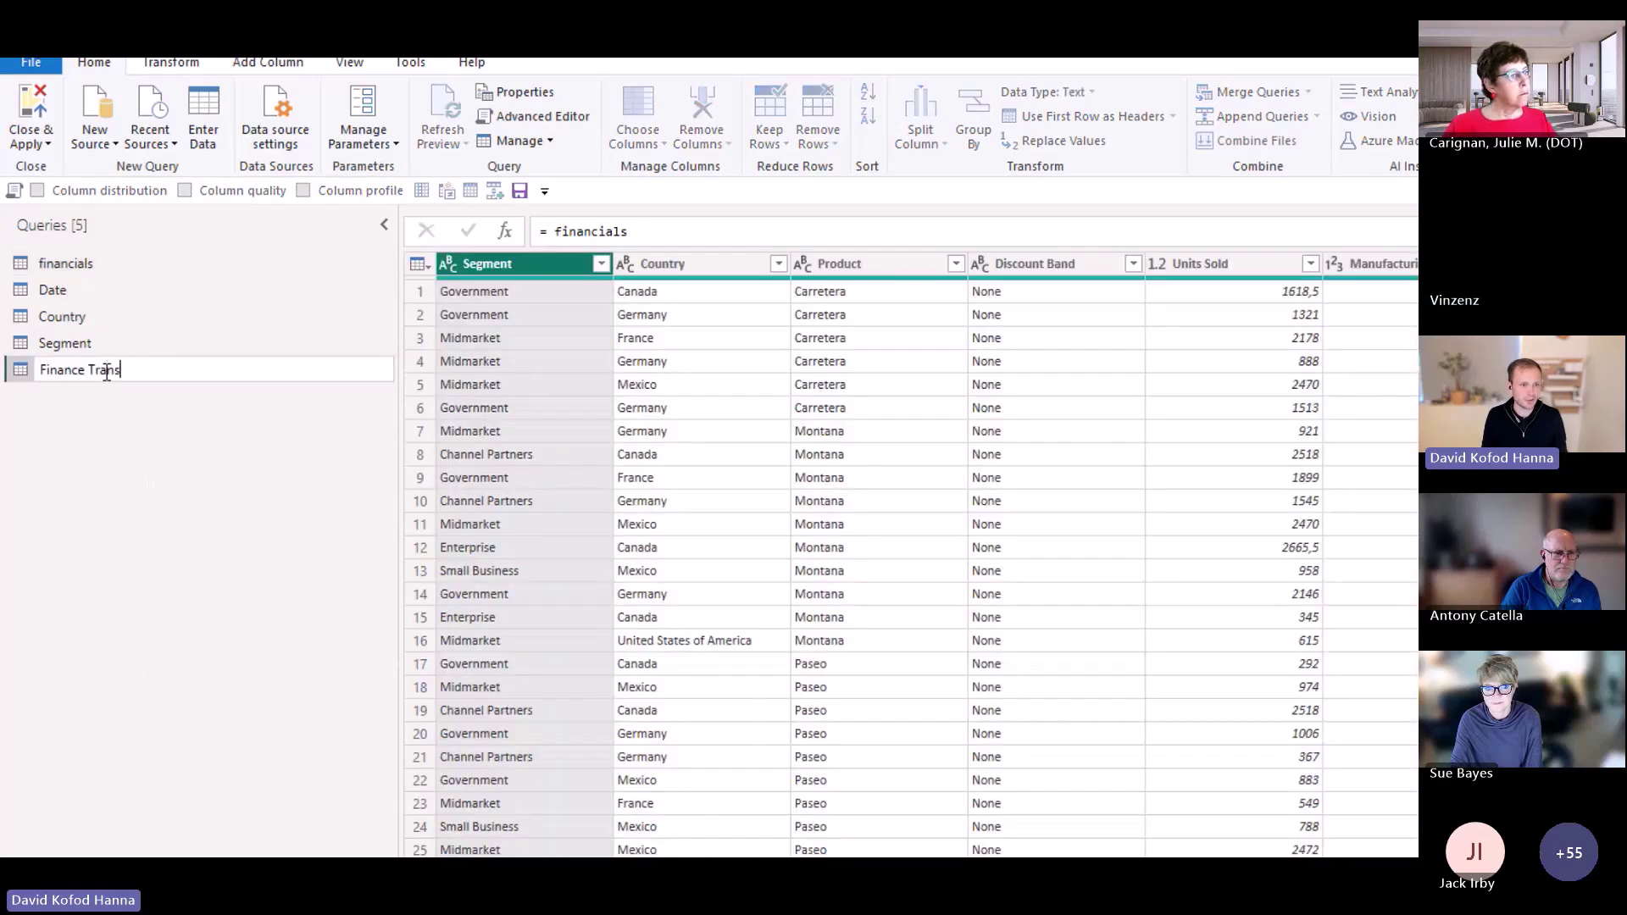
type("actions")
key("Return")
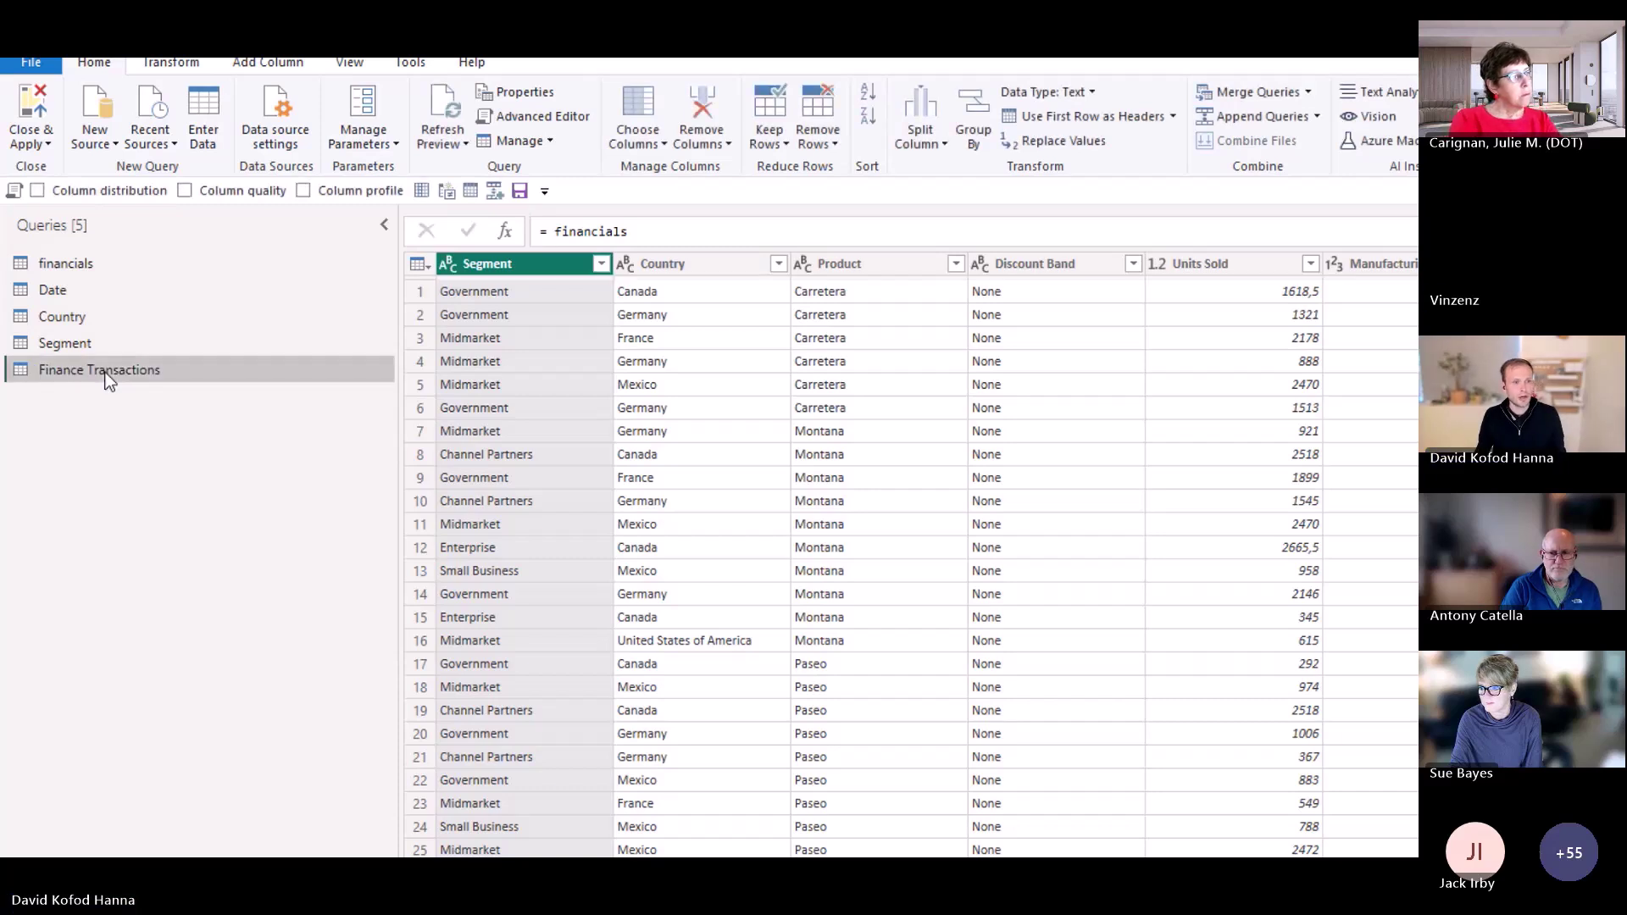
Disable loading of the financials query into the report and accept the possible data loss
right_click(99, 262)
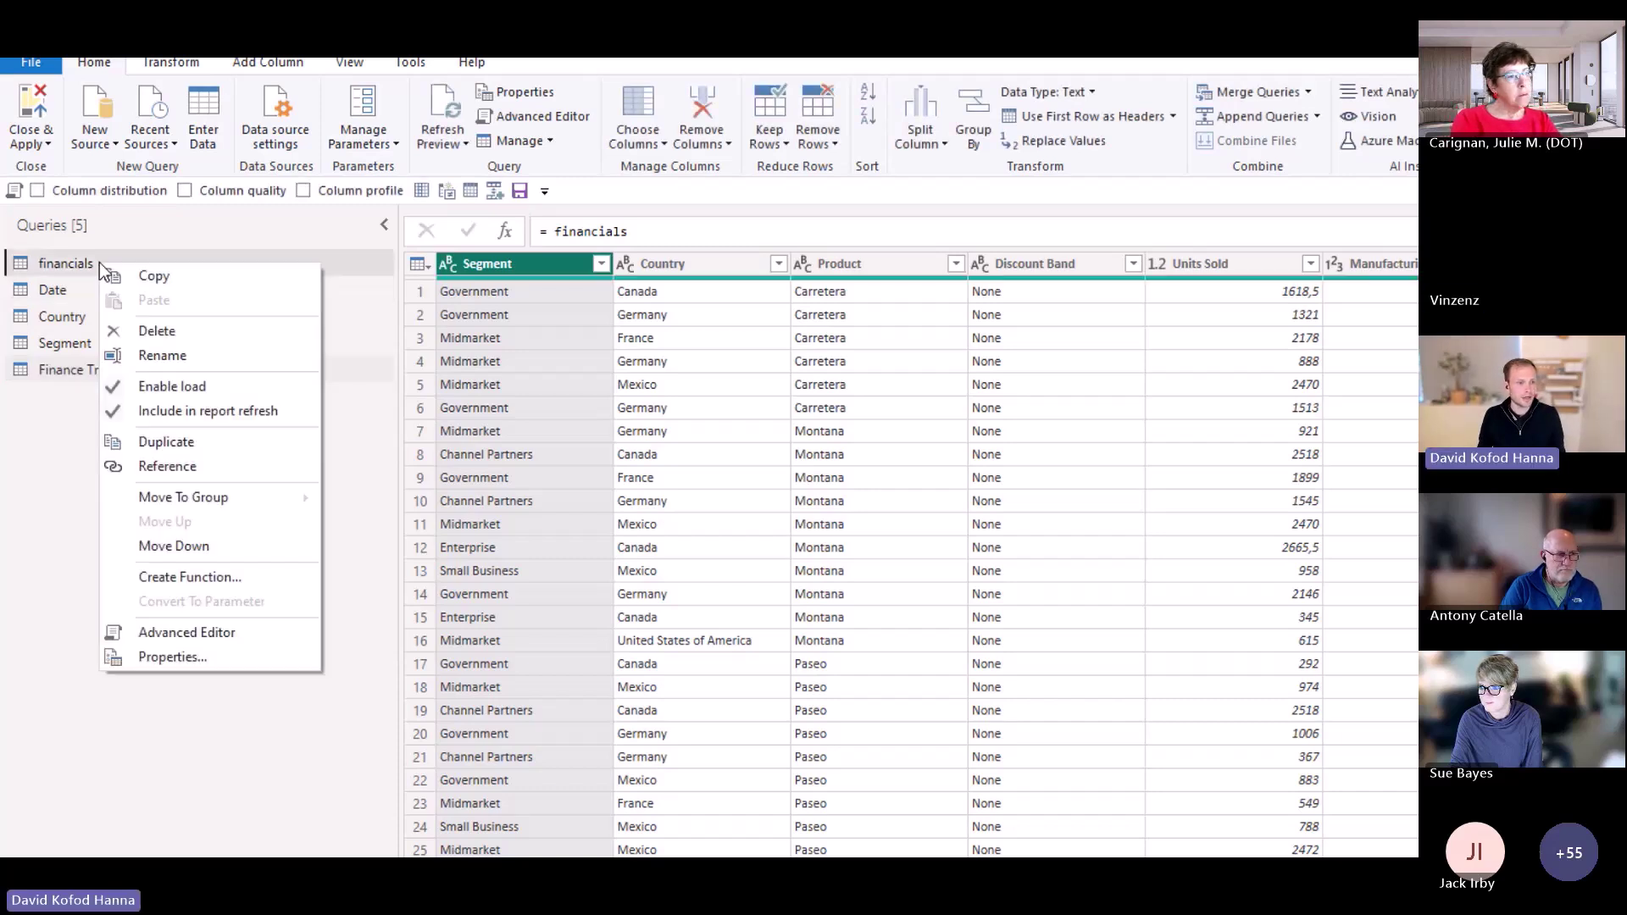
left_click(171, 384)
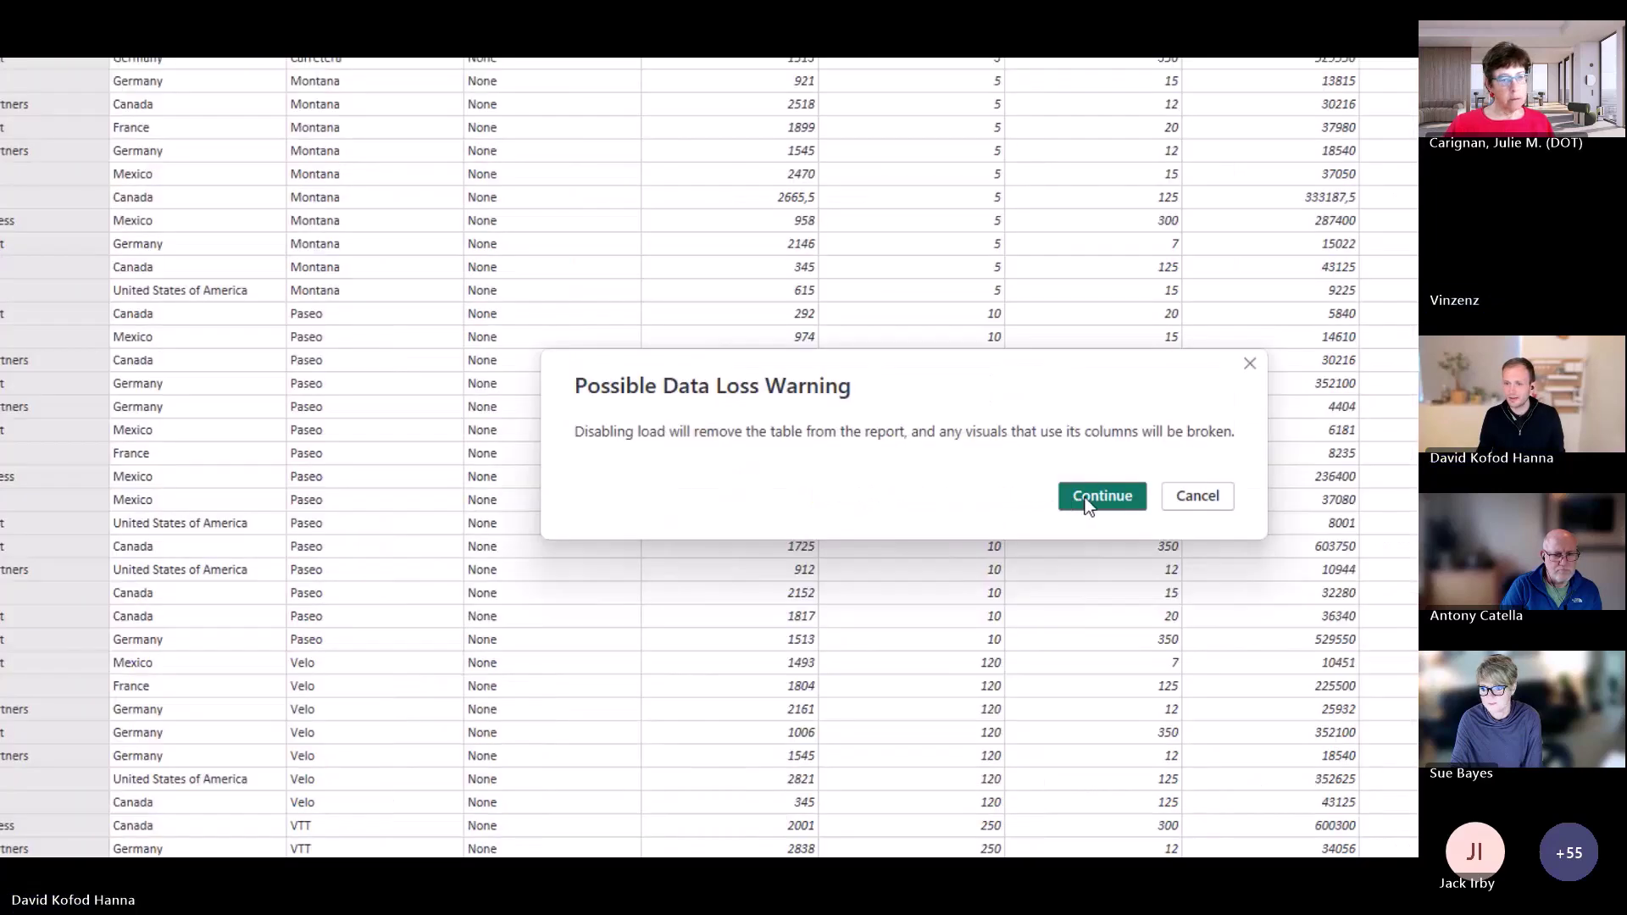
left_click(1094, 494)
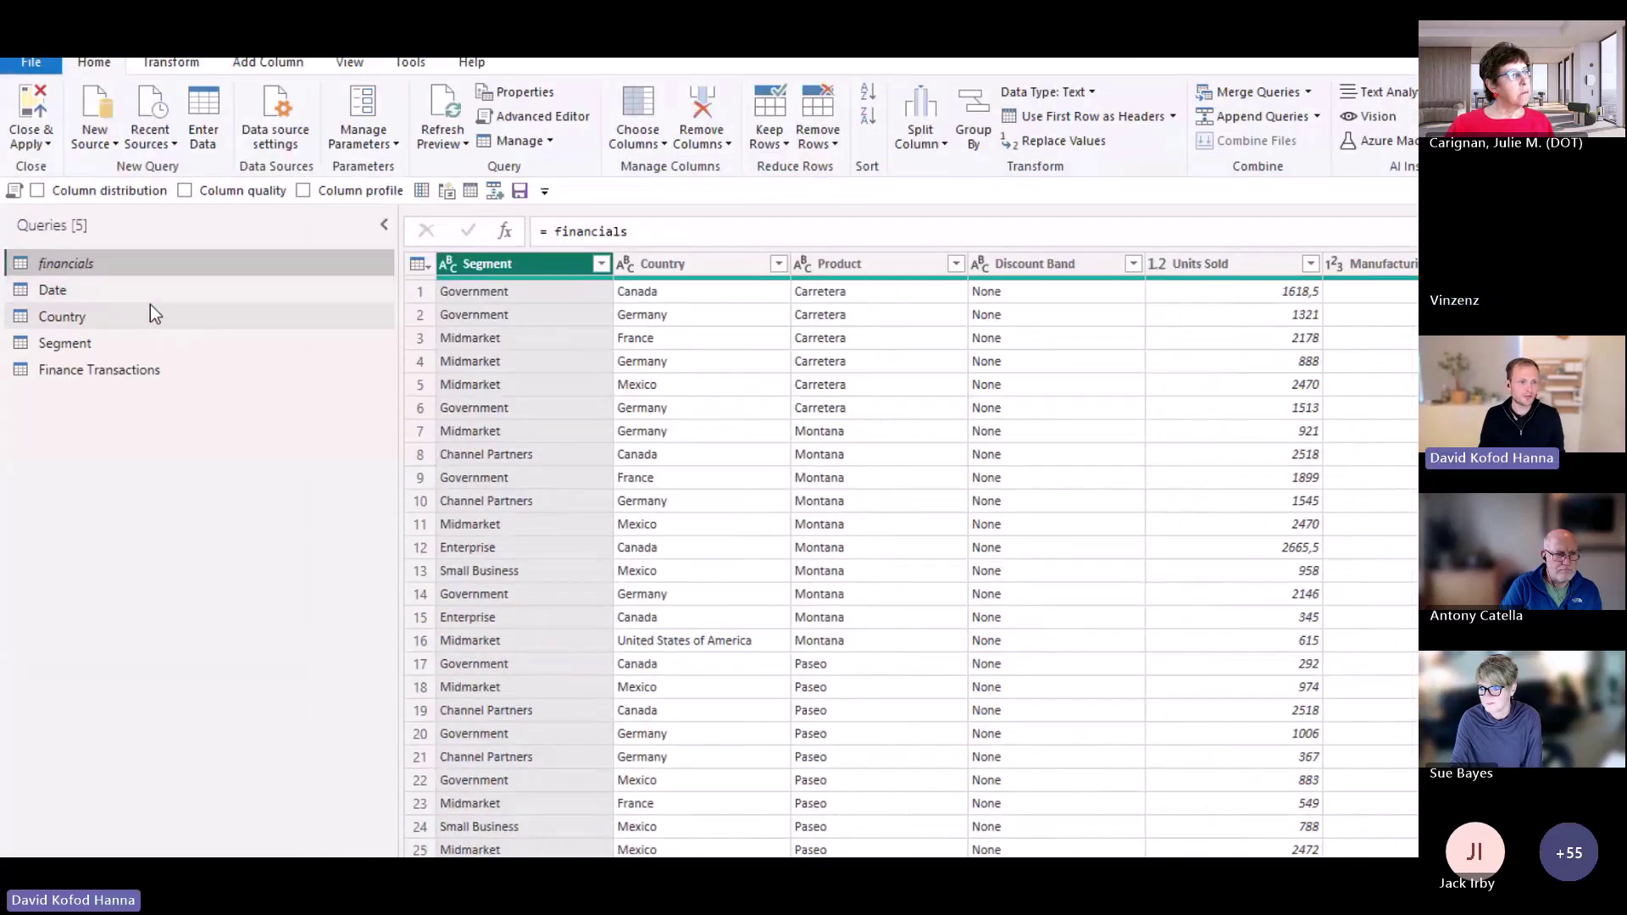
Examine the query dependencies diagram to see how the referenced queries relate to financials, and close it
left_click(342, 67)
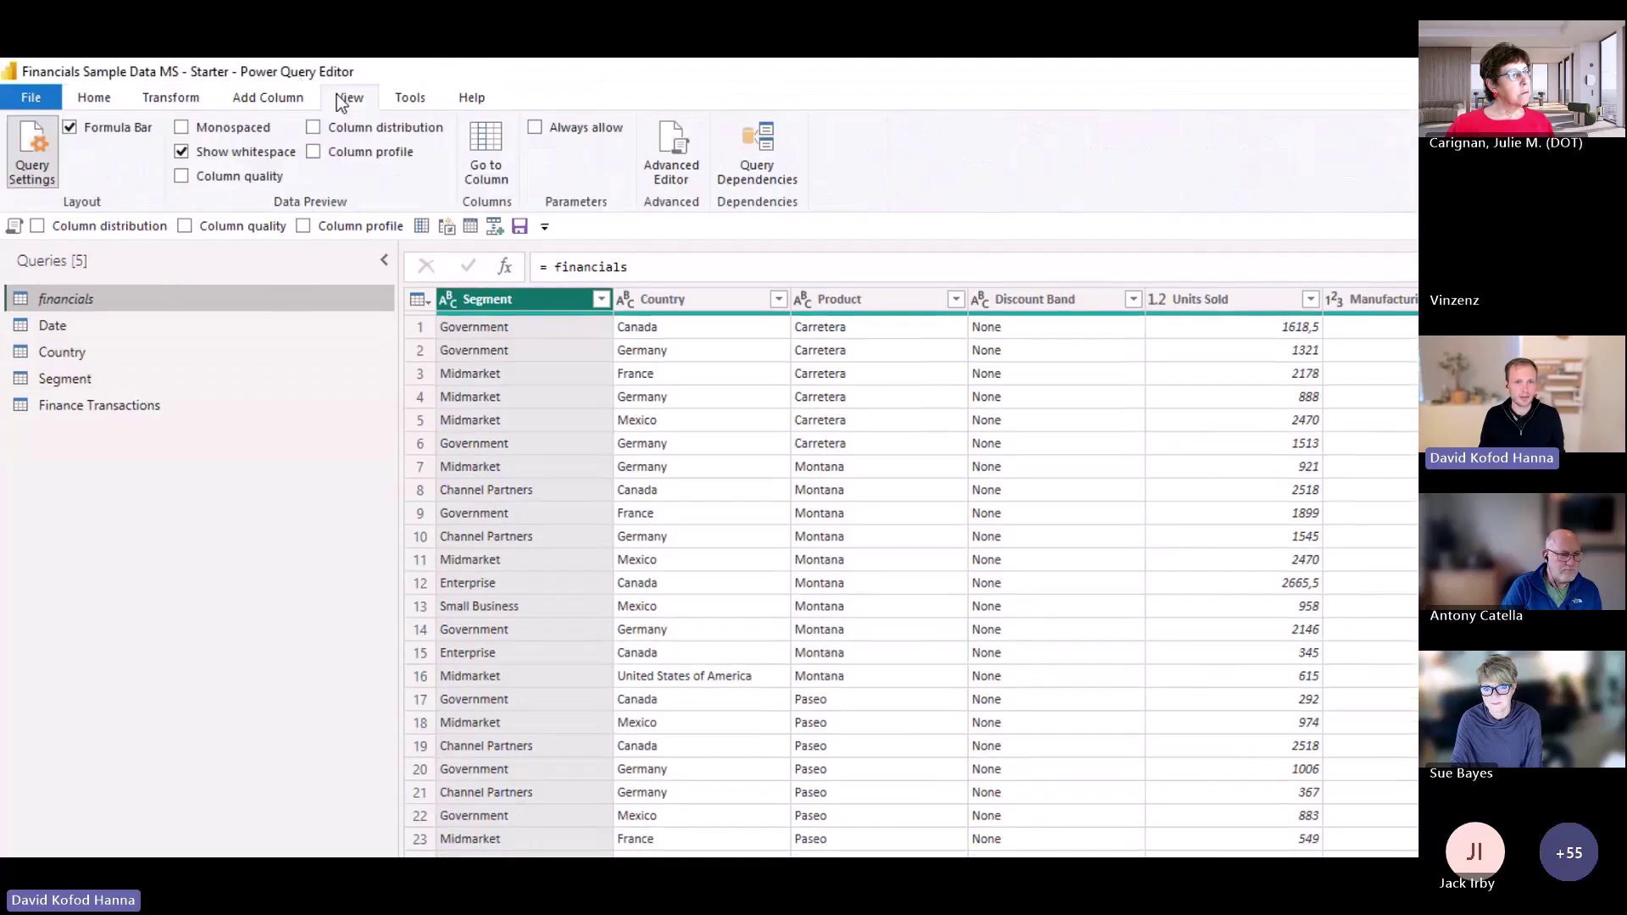
left_click(736, 160)
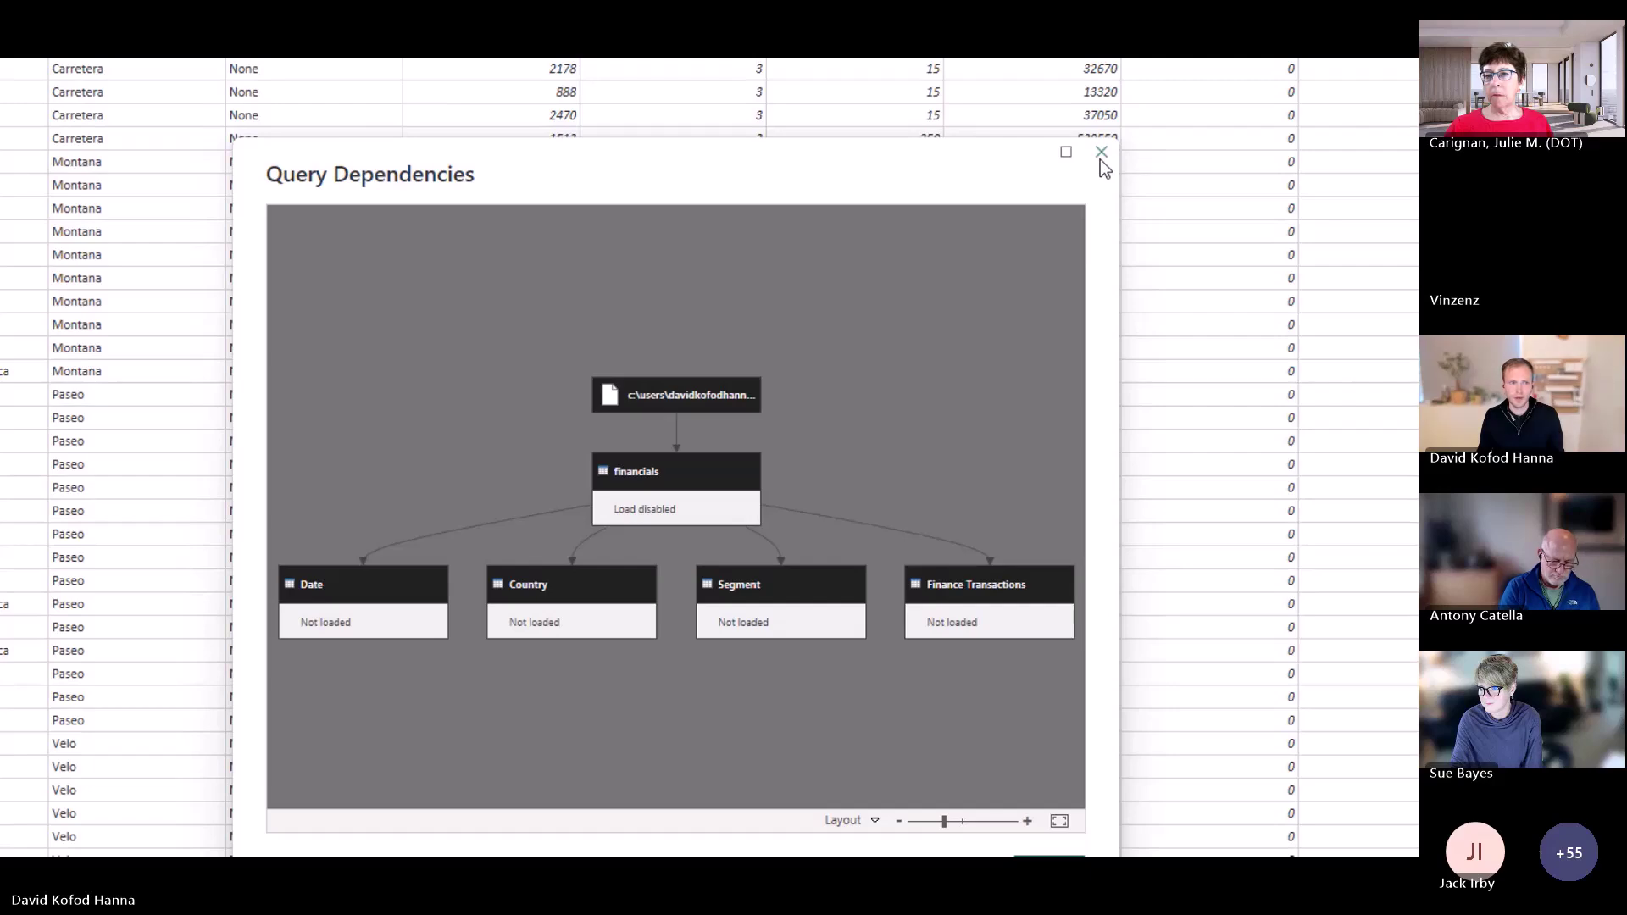
left_click(1100, 155)
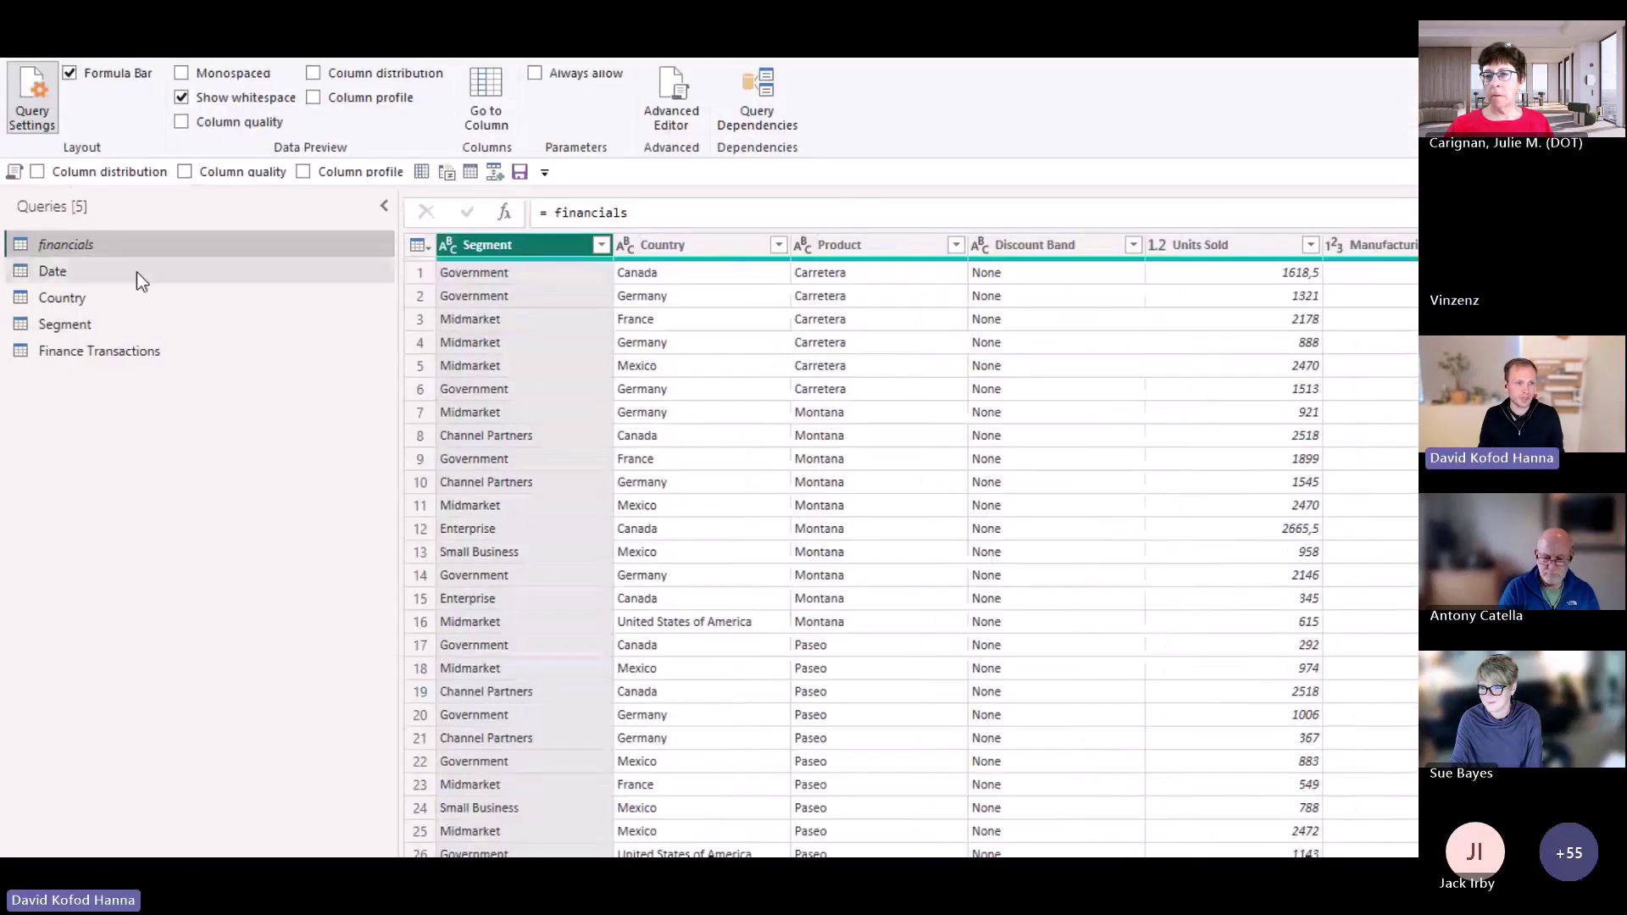
Try removing the columns from Gross Sales through Profit in the Date query, and delete that applied step
left_click(136, 271)
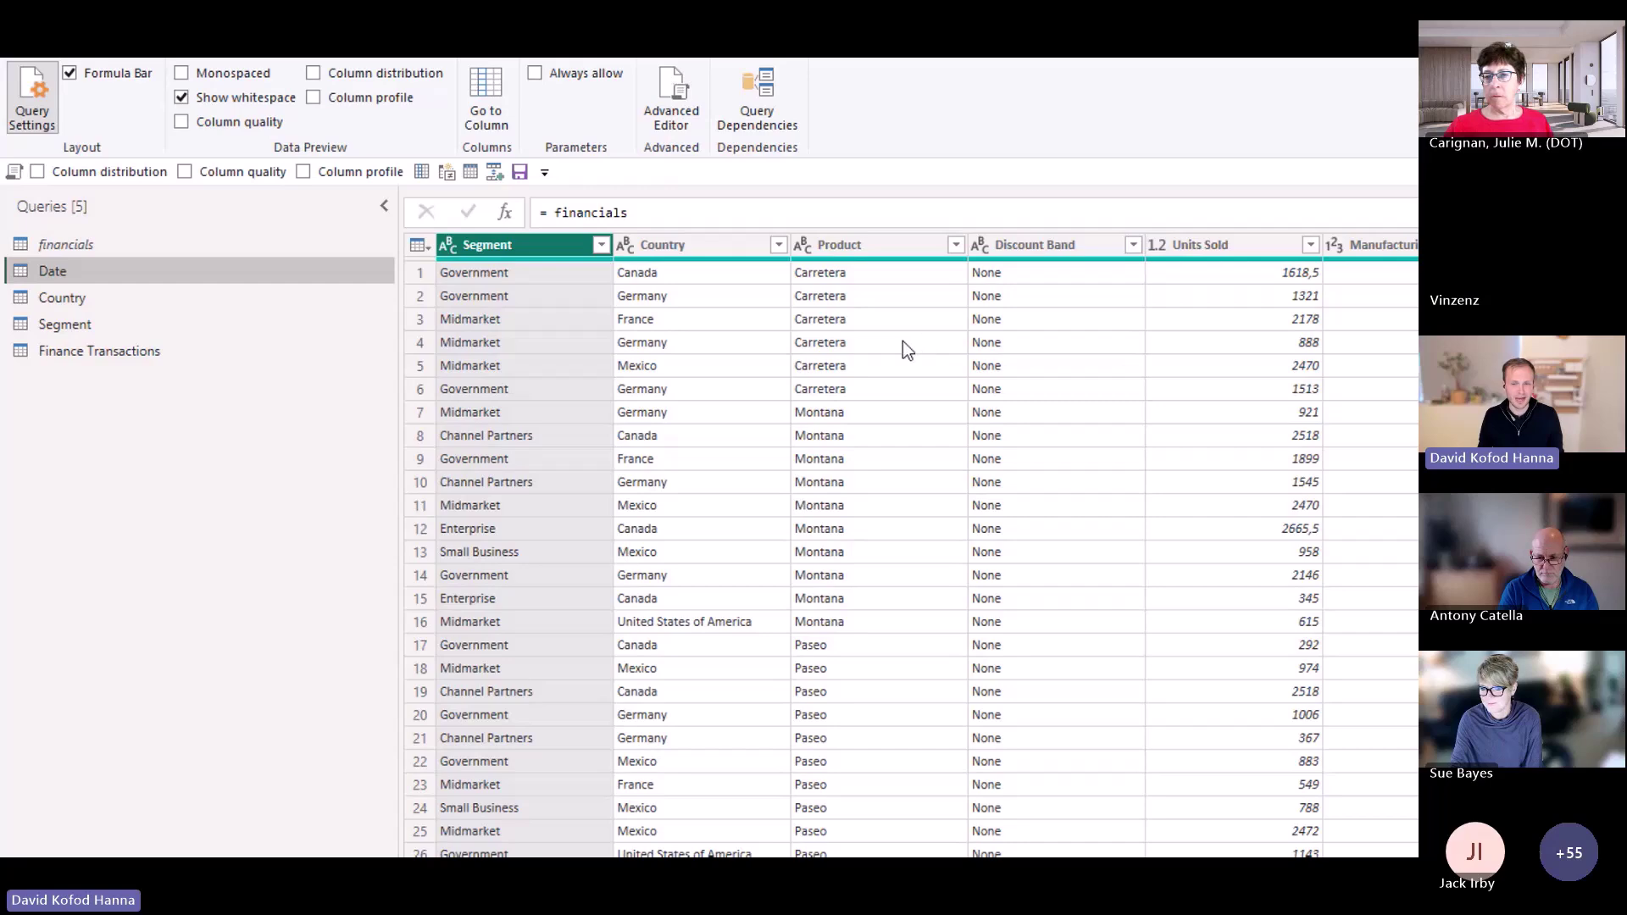
scroll(933, 356, "right", 5)
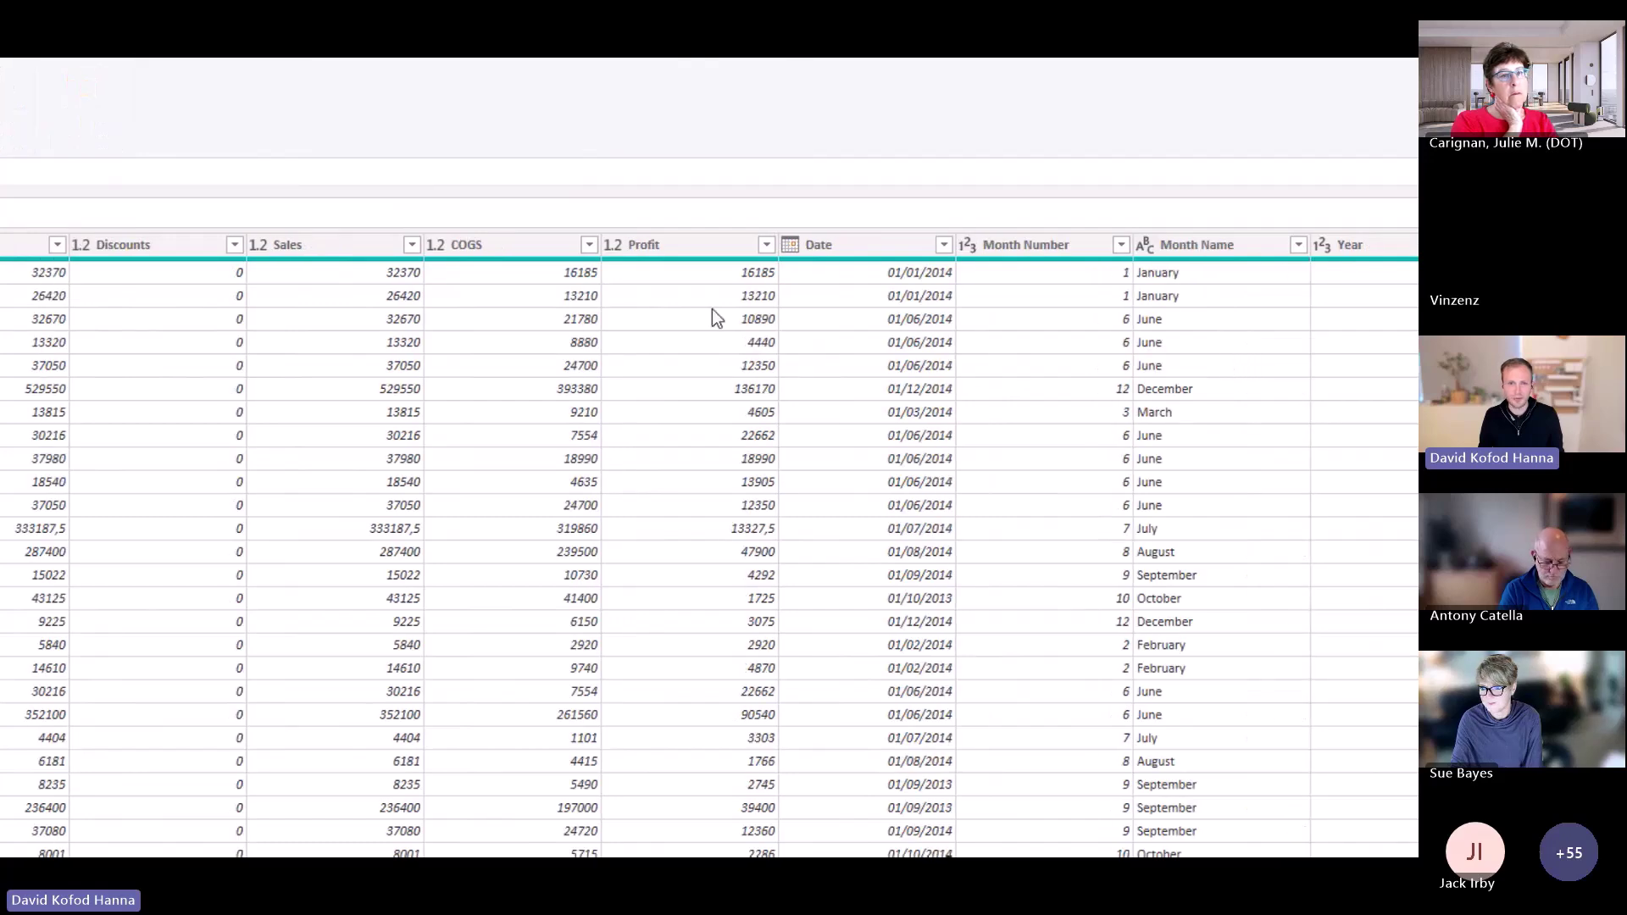
left_click(646, 245)
scroll(202, 244, "left", 1)
scroll(178, 242, "left", 1)
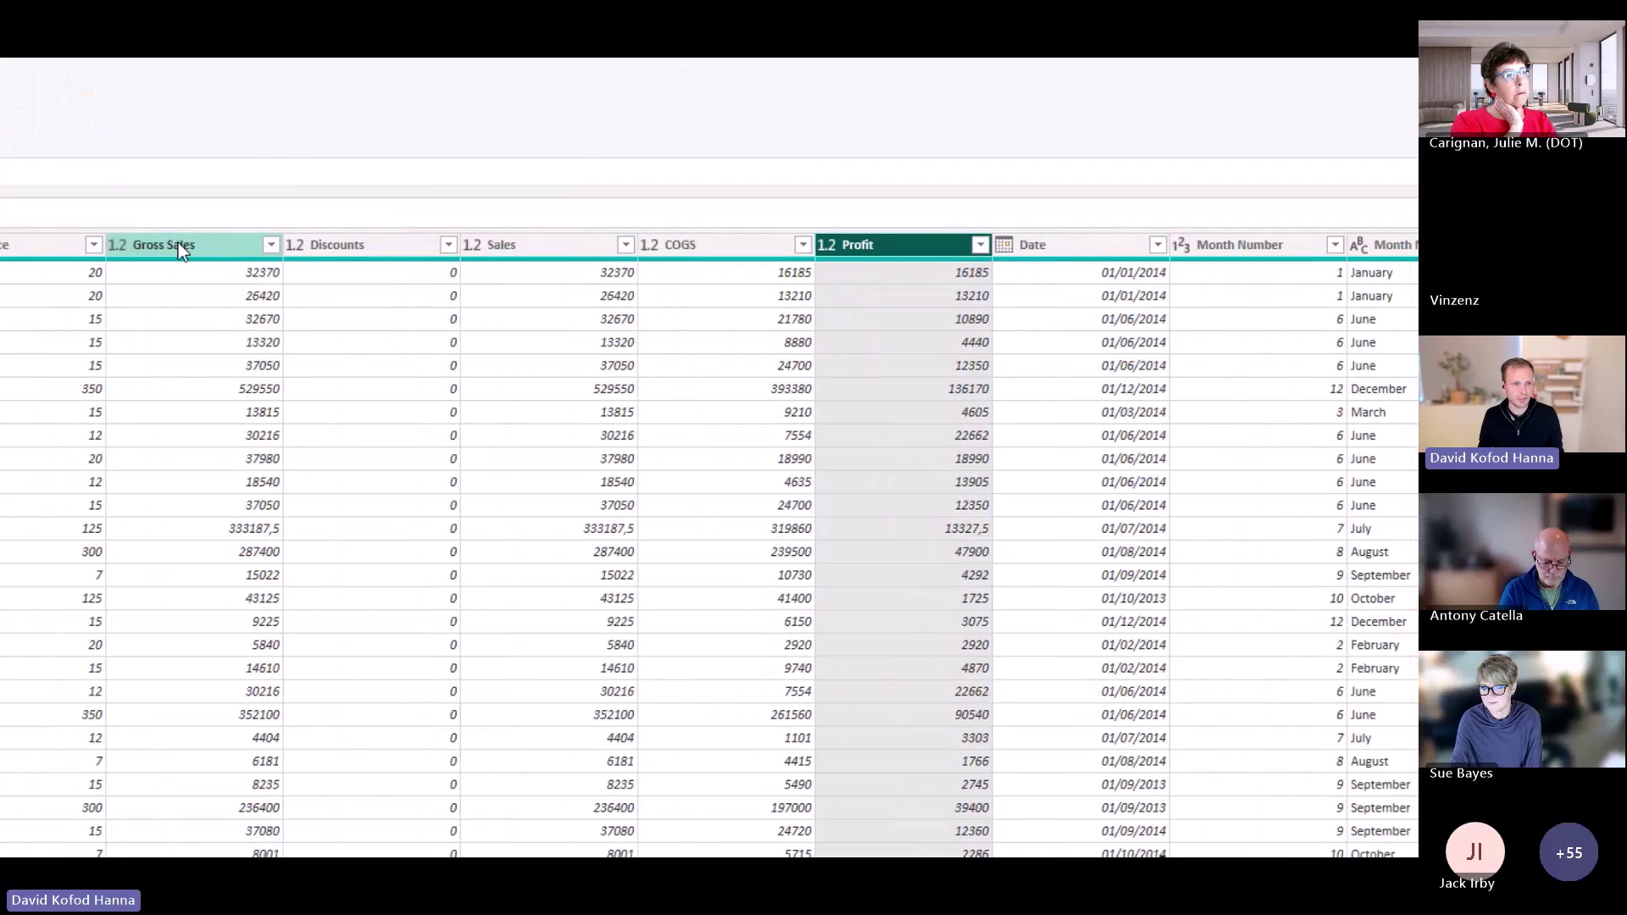
left_click(178, 244, "shift")
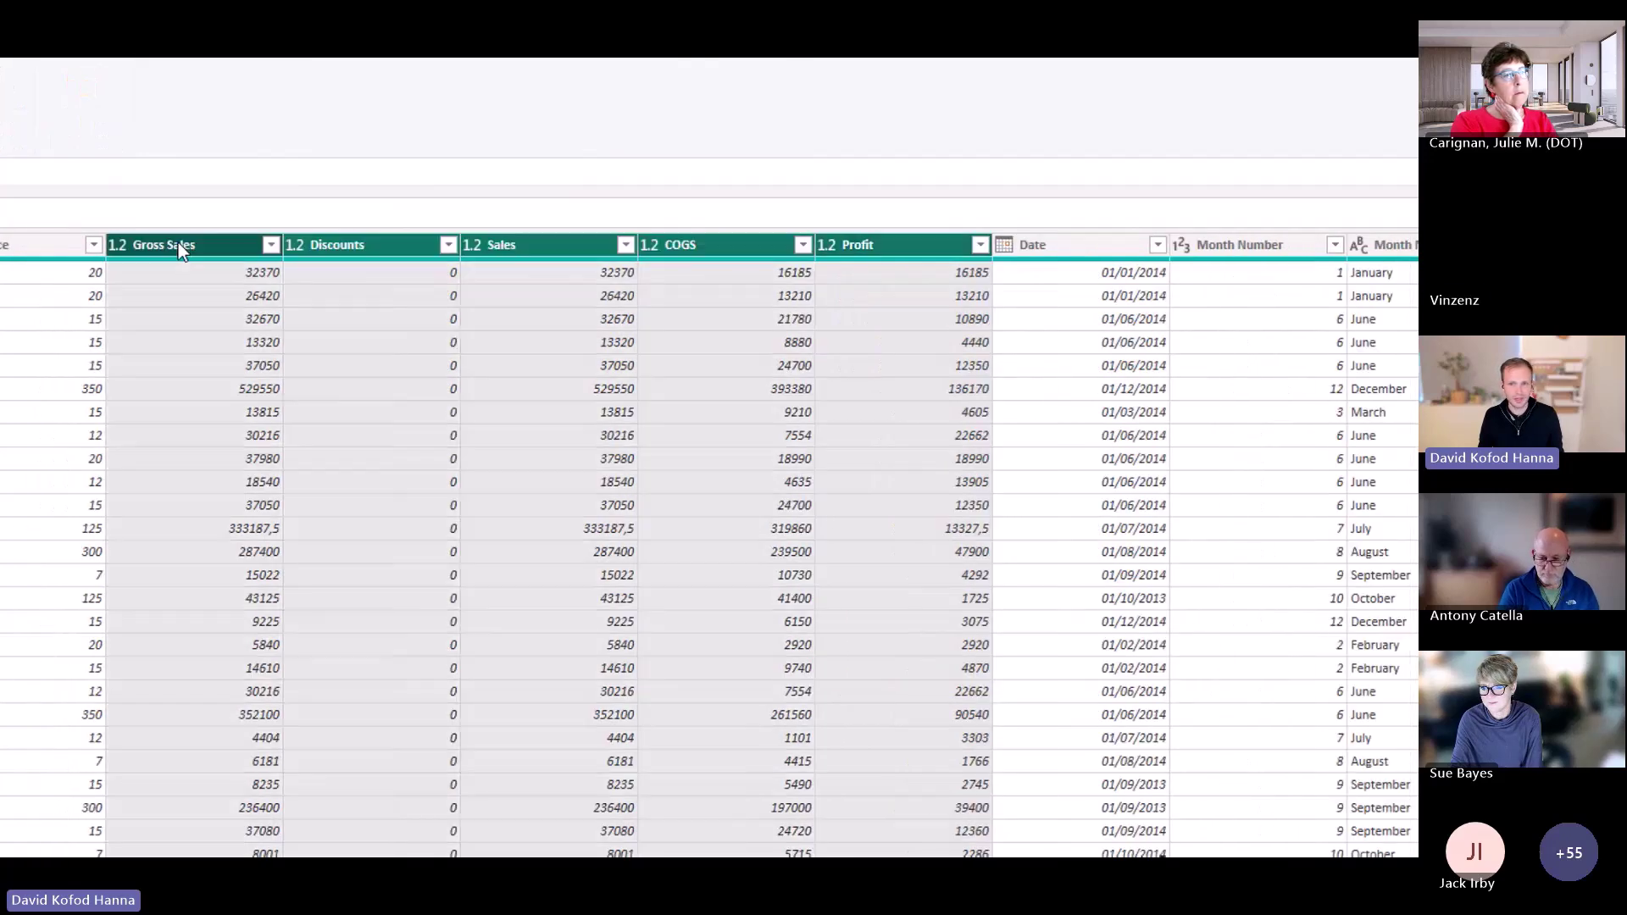
right_click(733, 253)
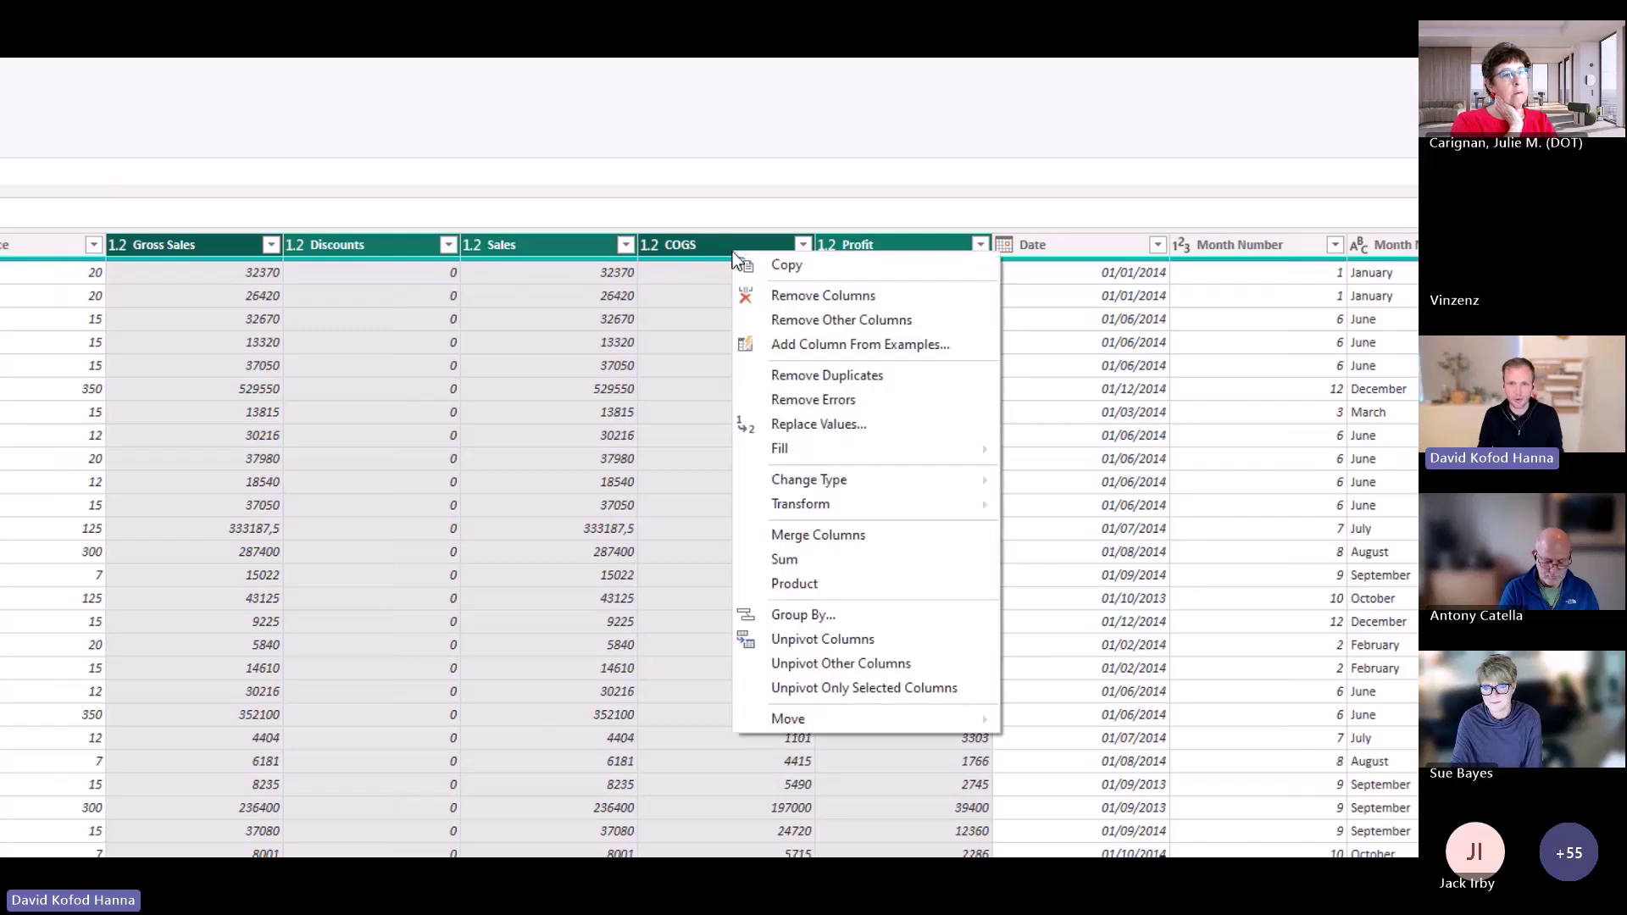
left_click(795, 297)
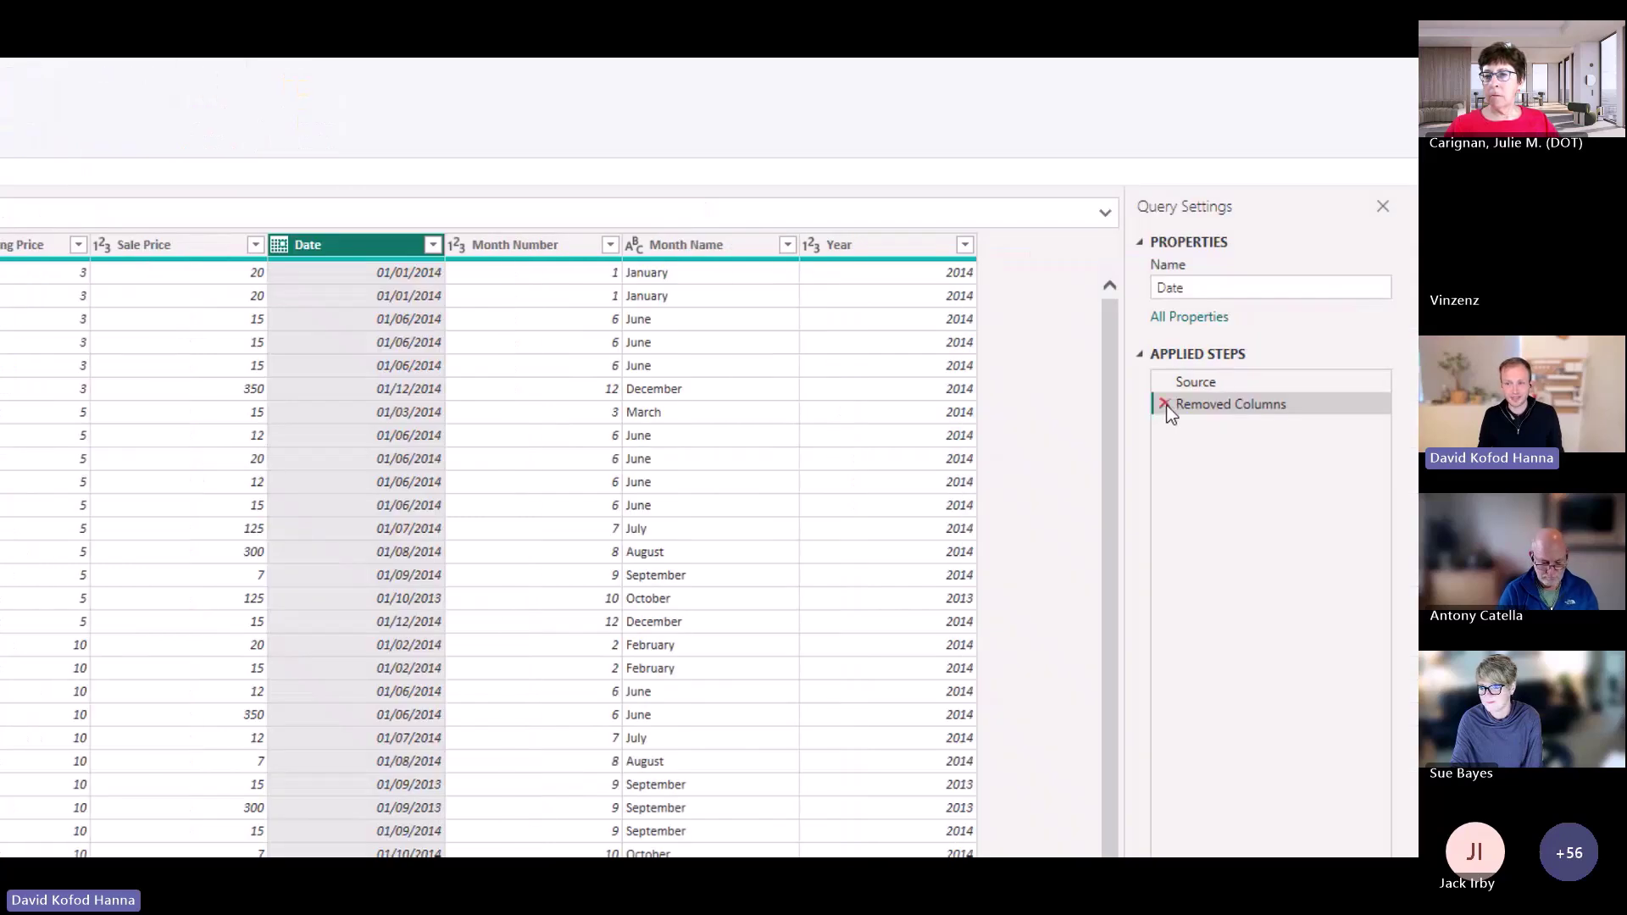
left_click(1165, 405)
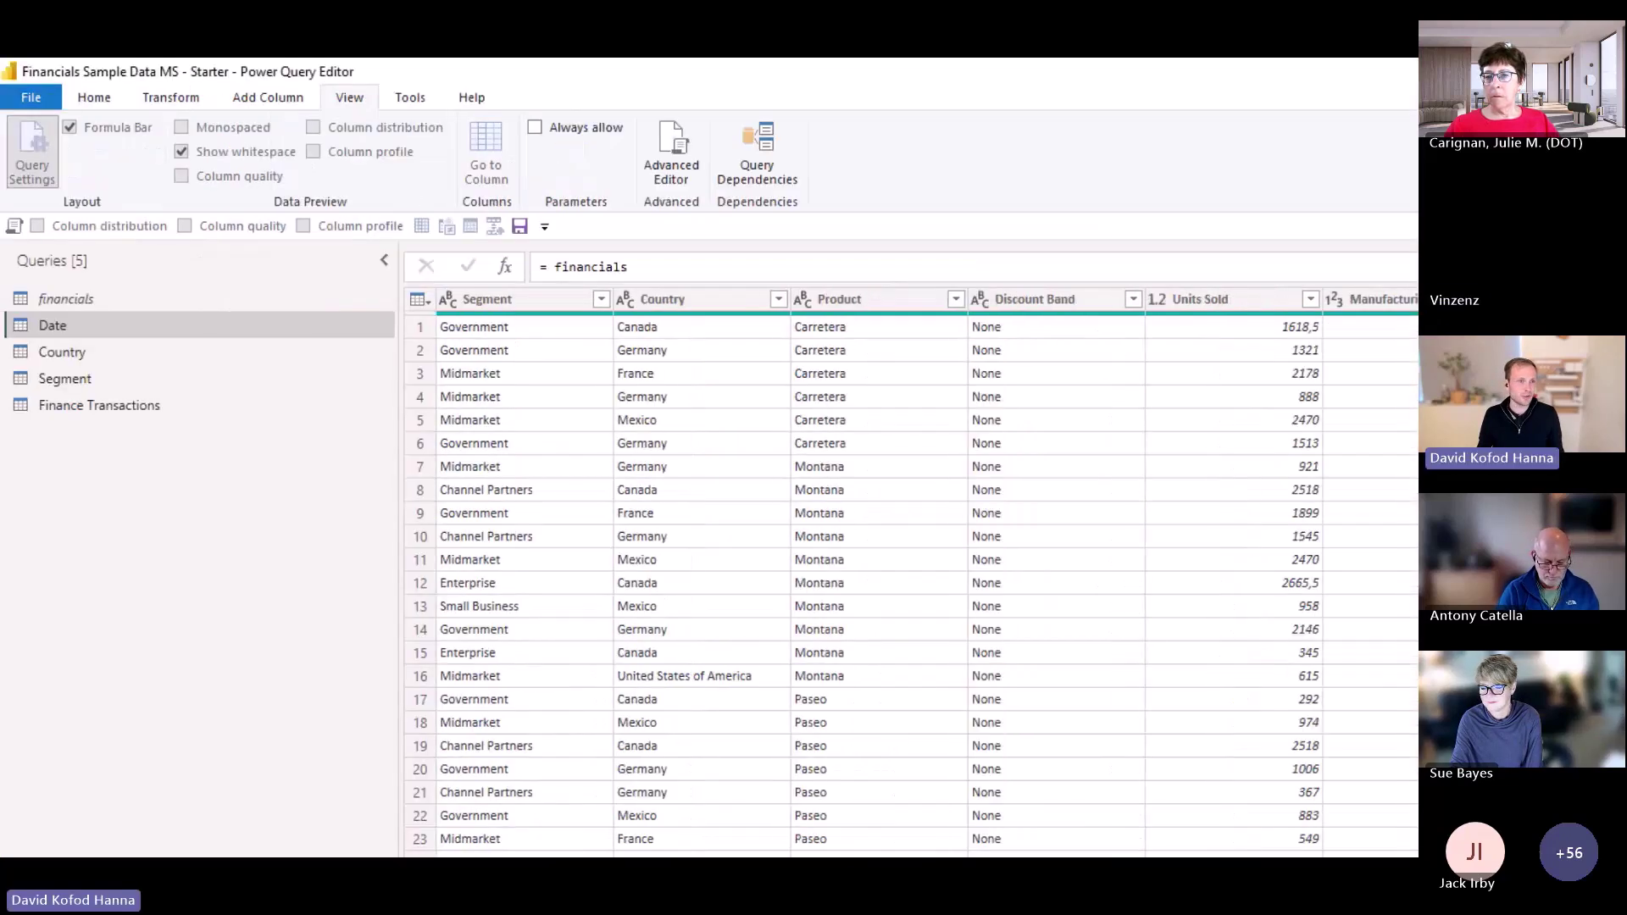
Keep only the Date, Month Number, Month Name and Year columns in the Date query, and review the applied step's column selection
left_click(94, 98)
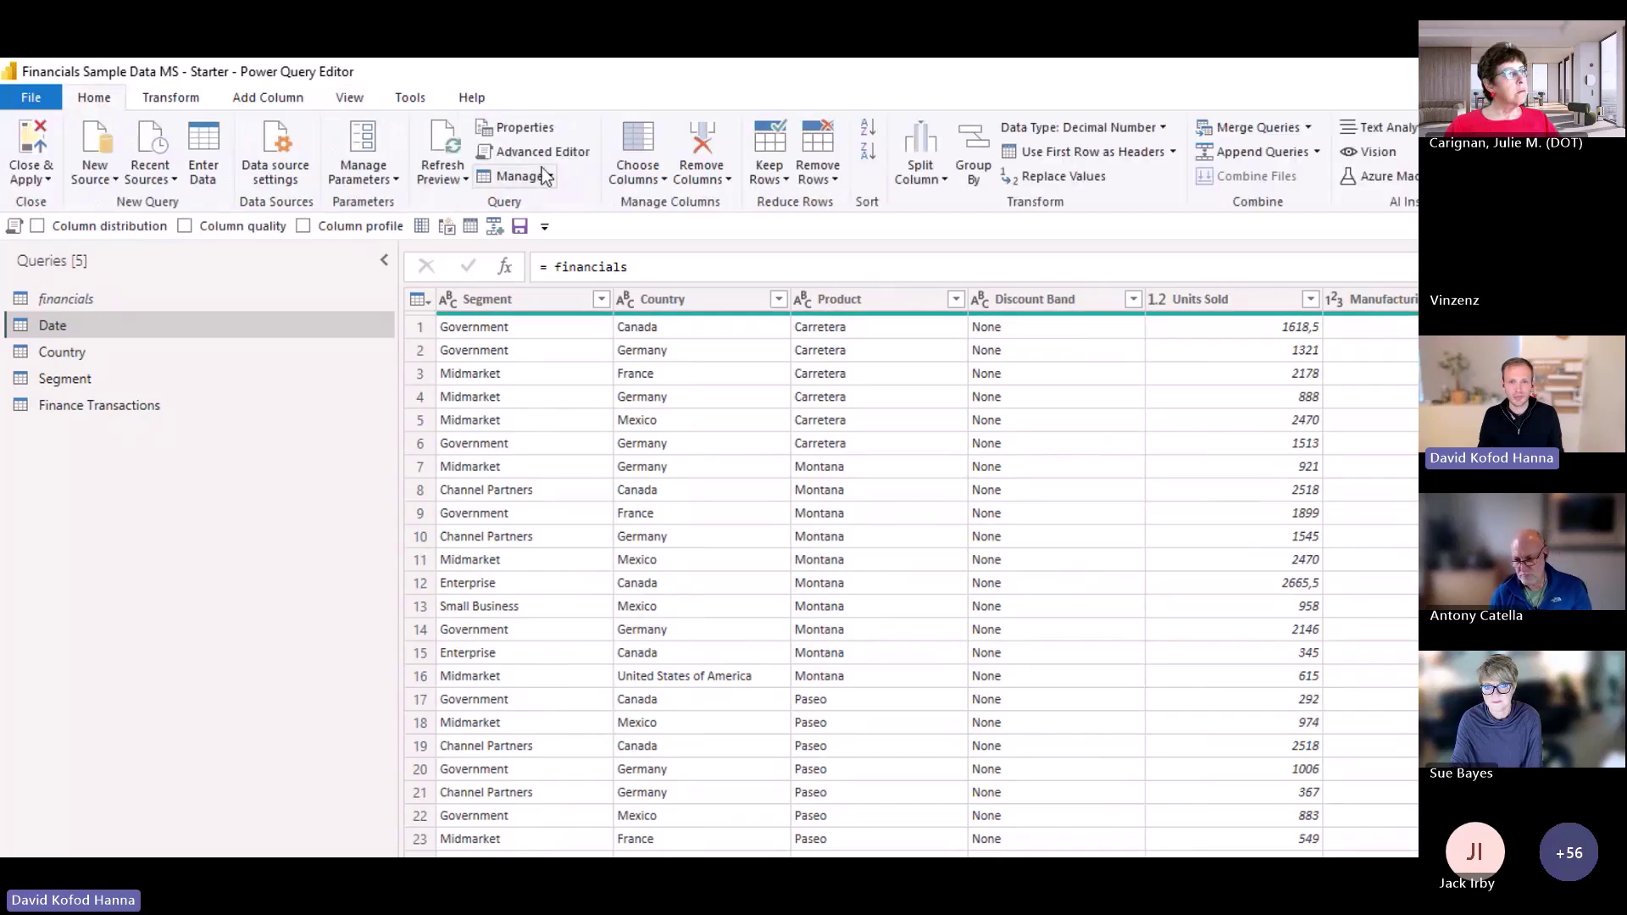
left_click(648, 141)
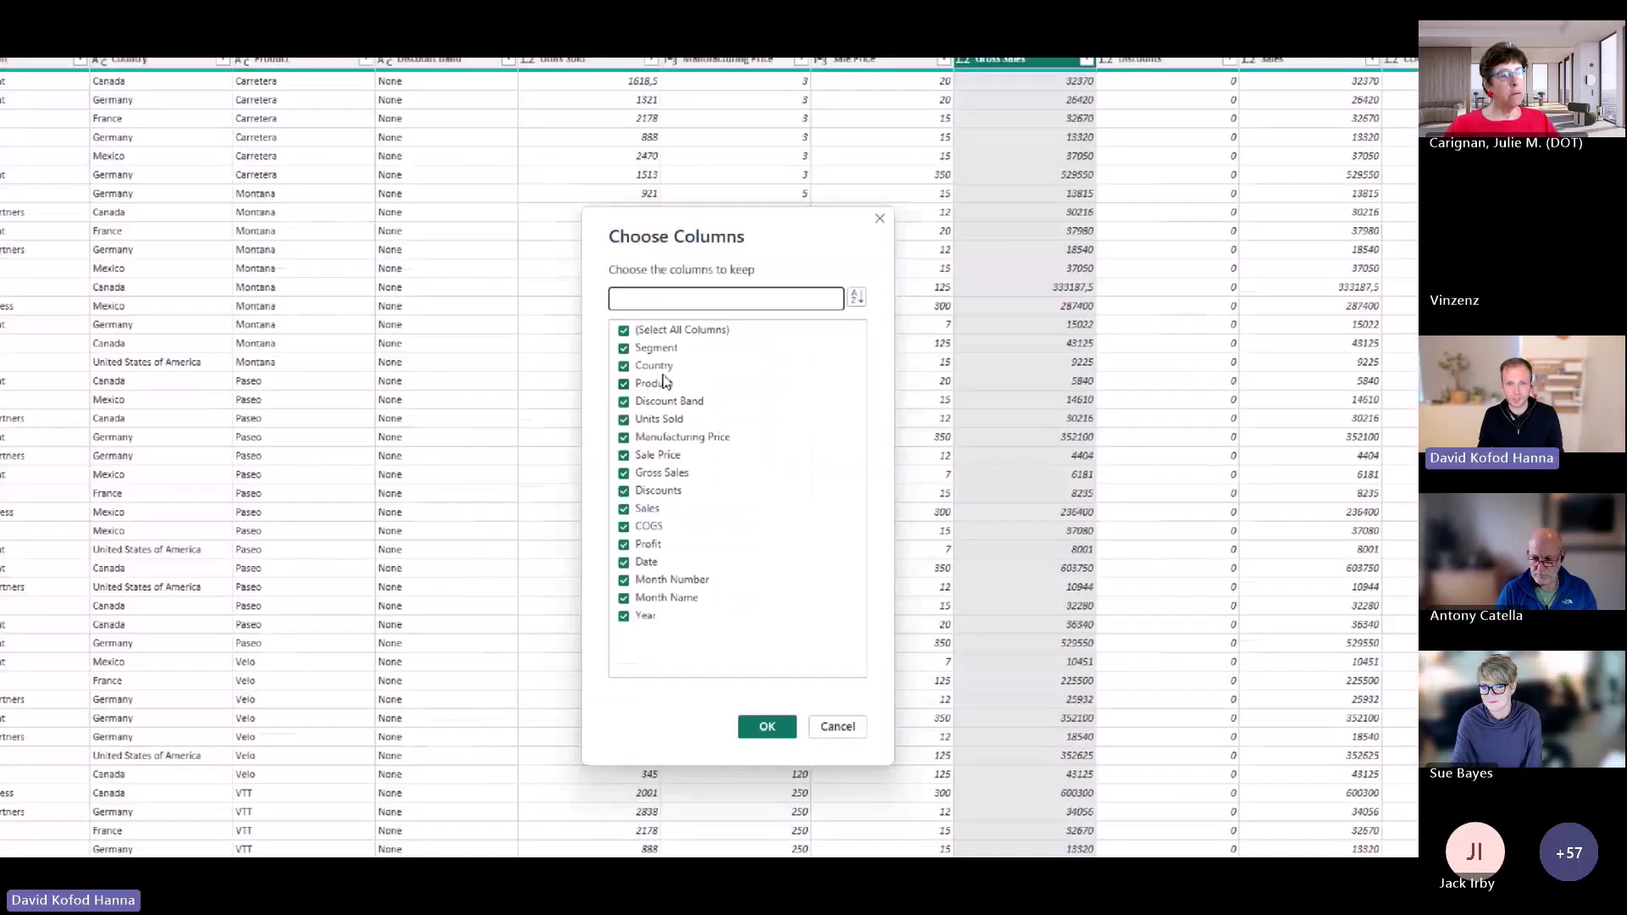
left_click(670, 347)
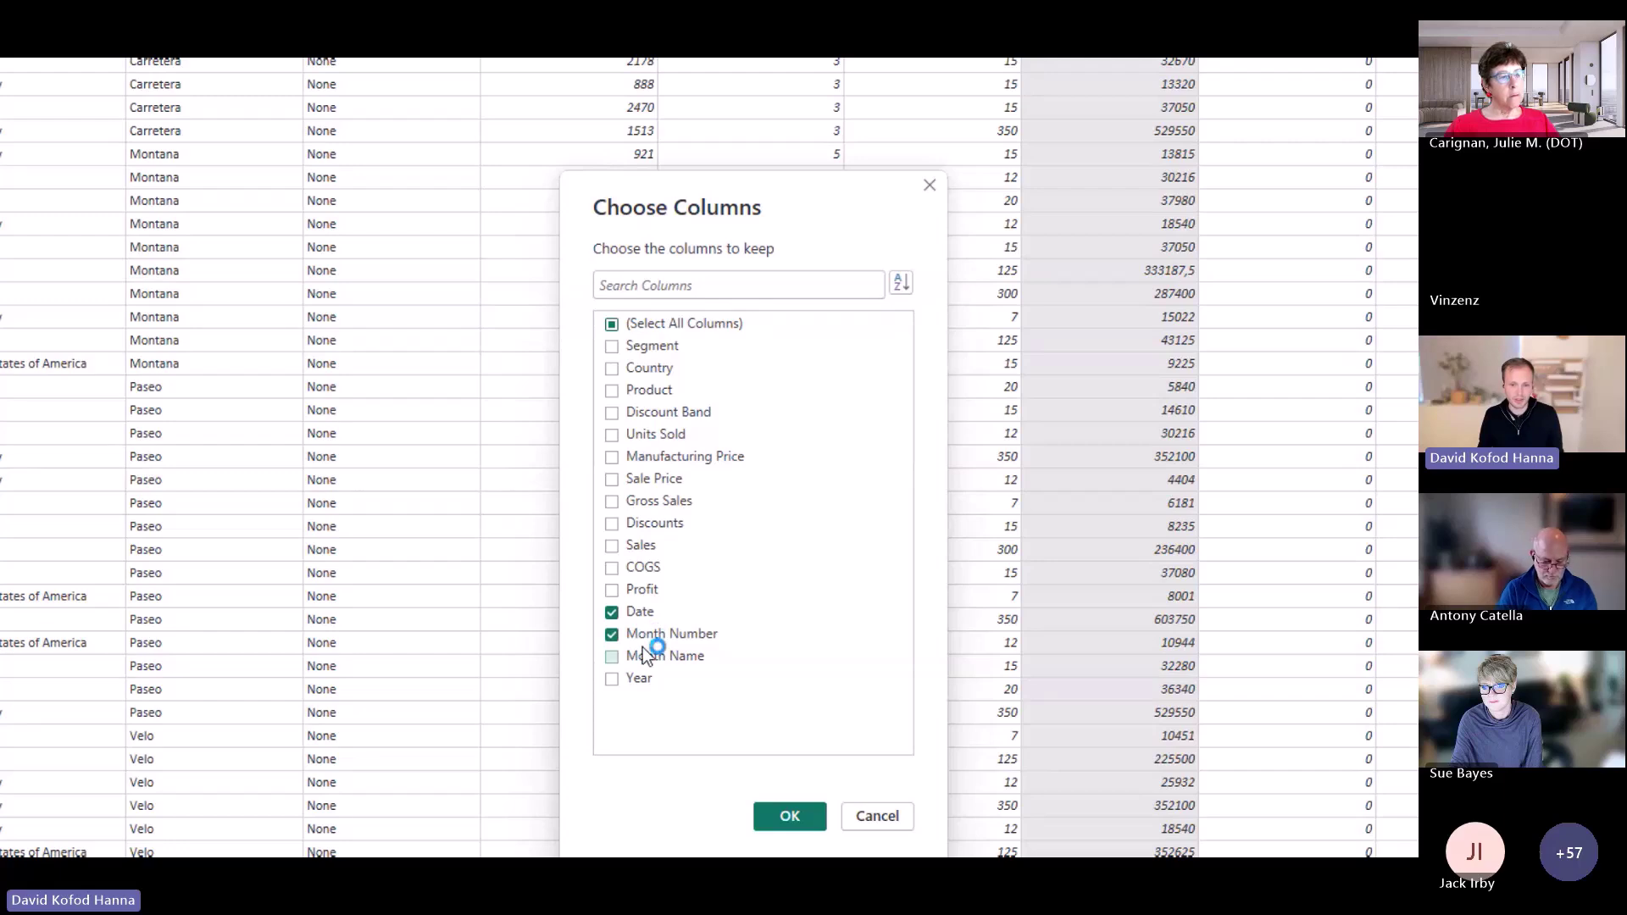
left_click(638, 685)
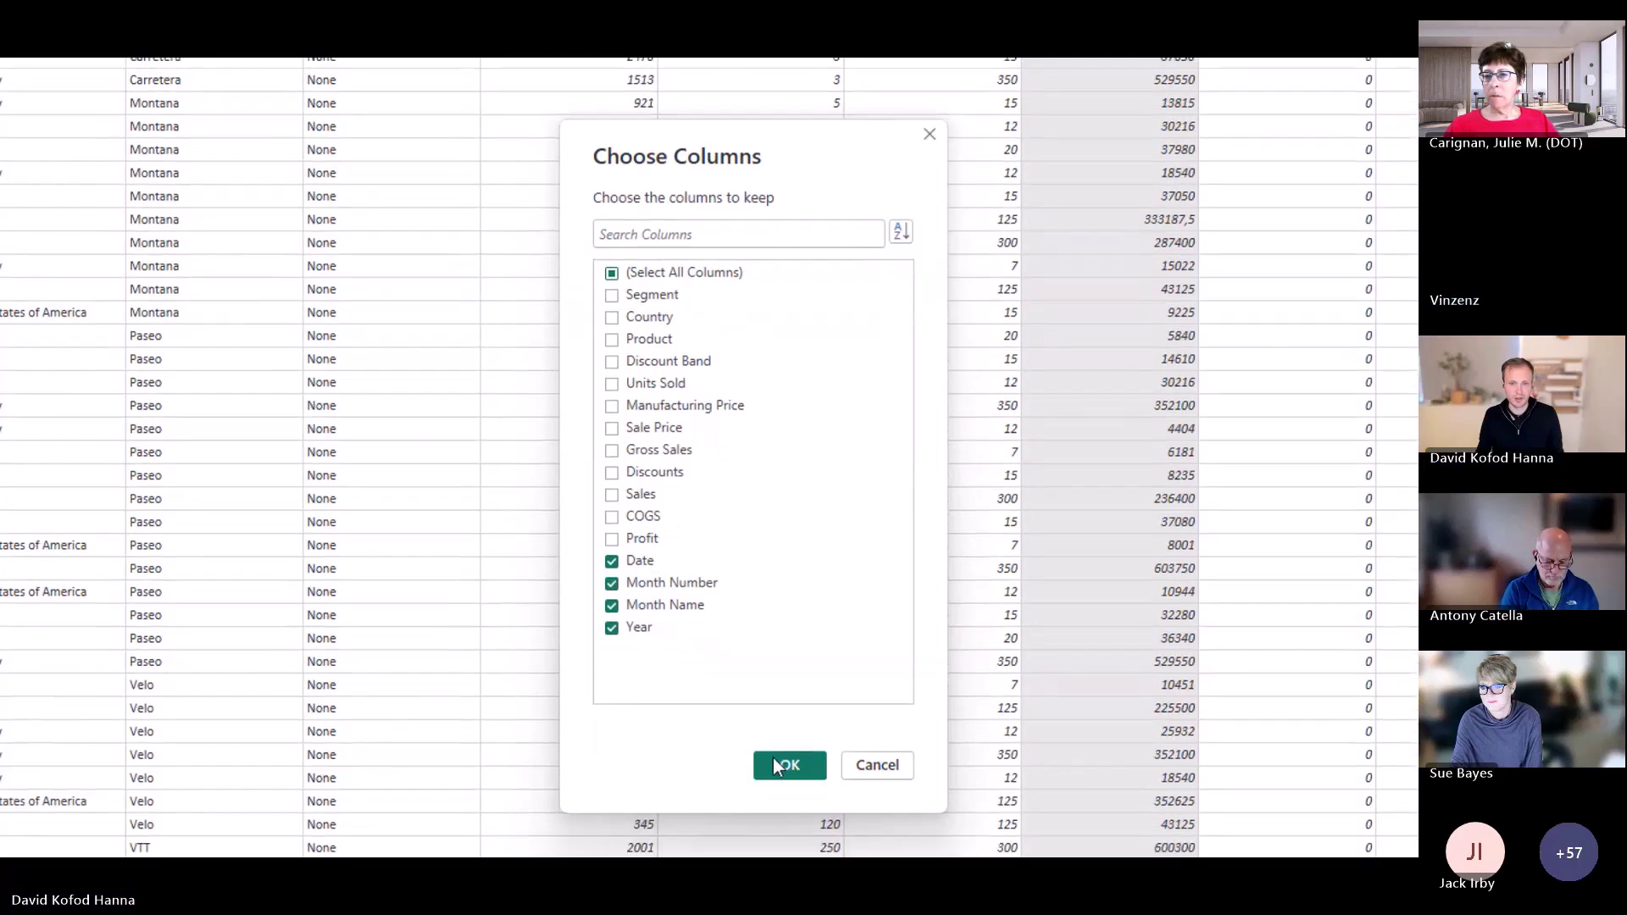
left_click(784, 817)
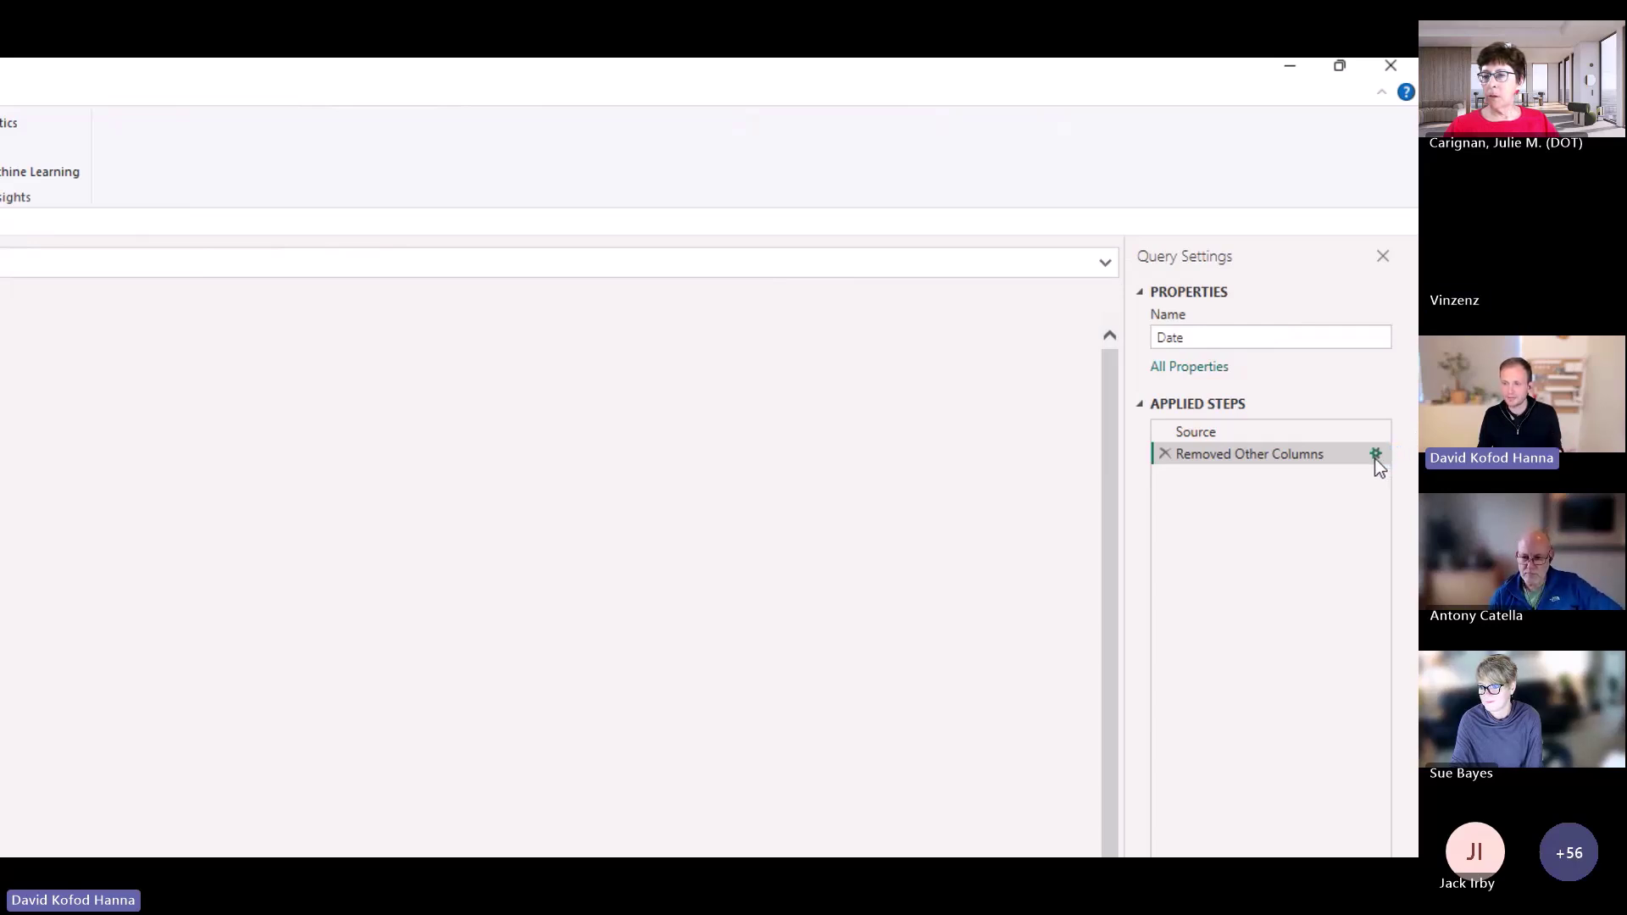
left_click(1376, 454)
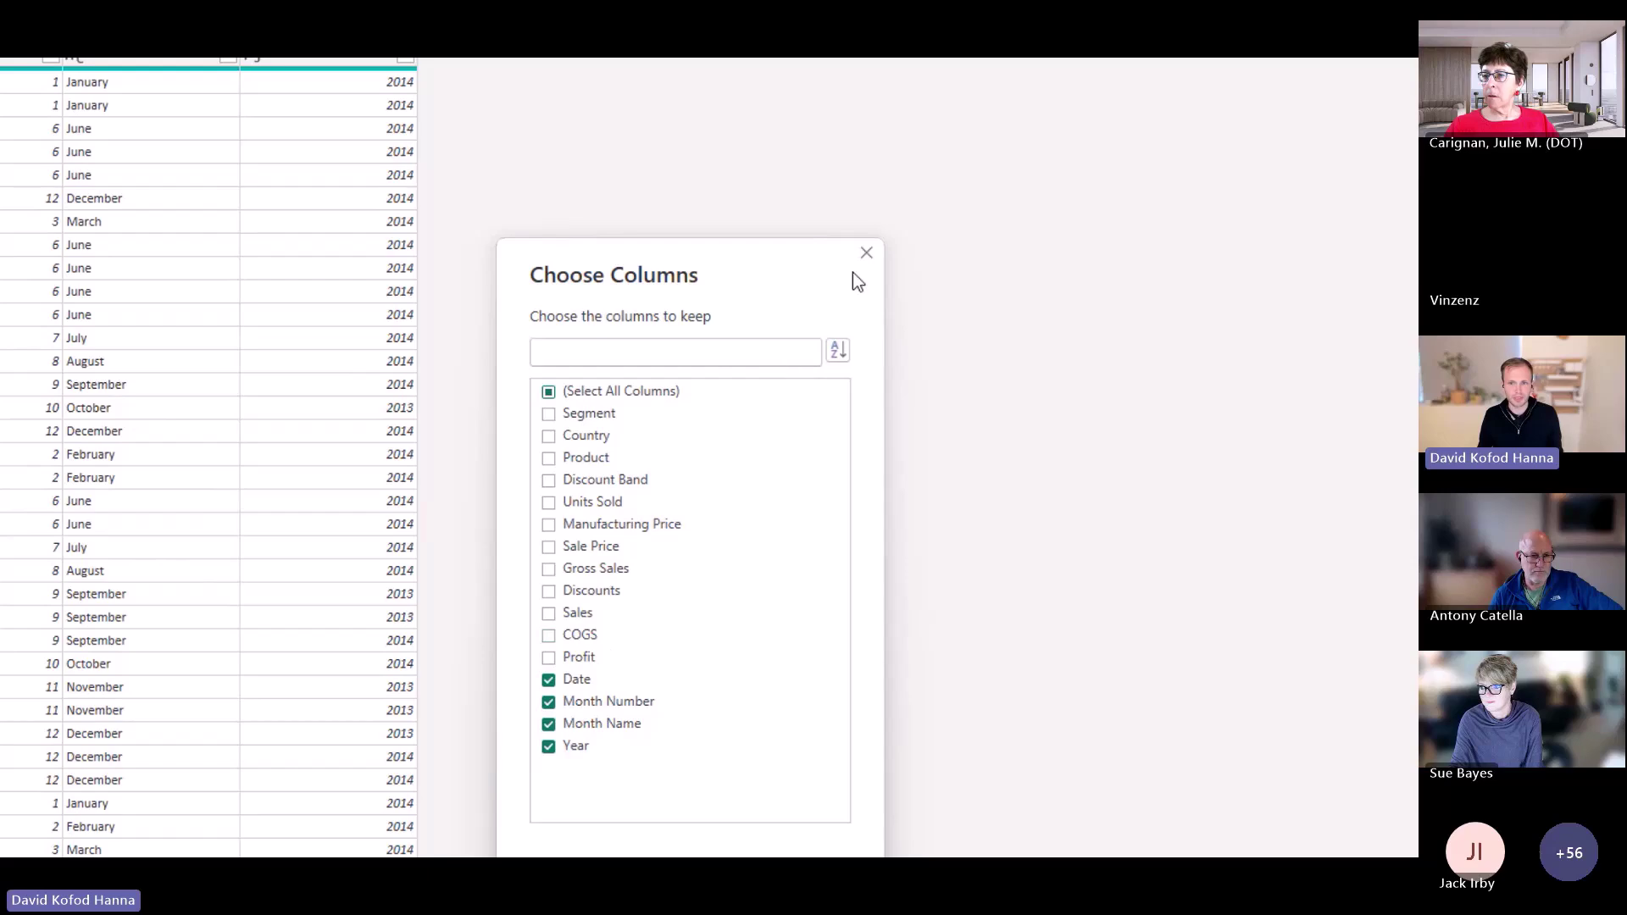
left_click(867, 253)
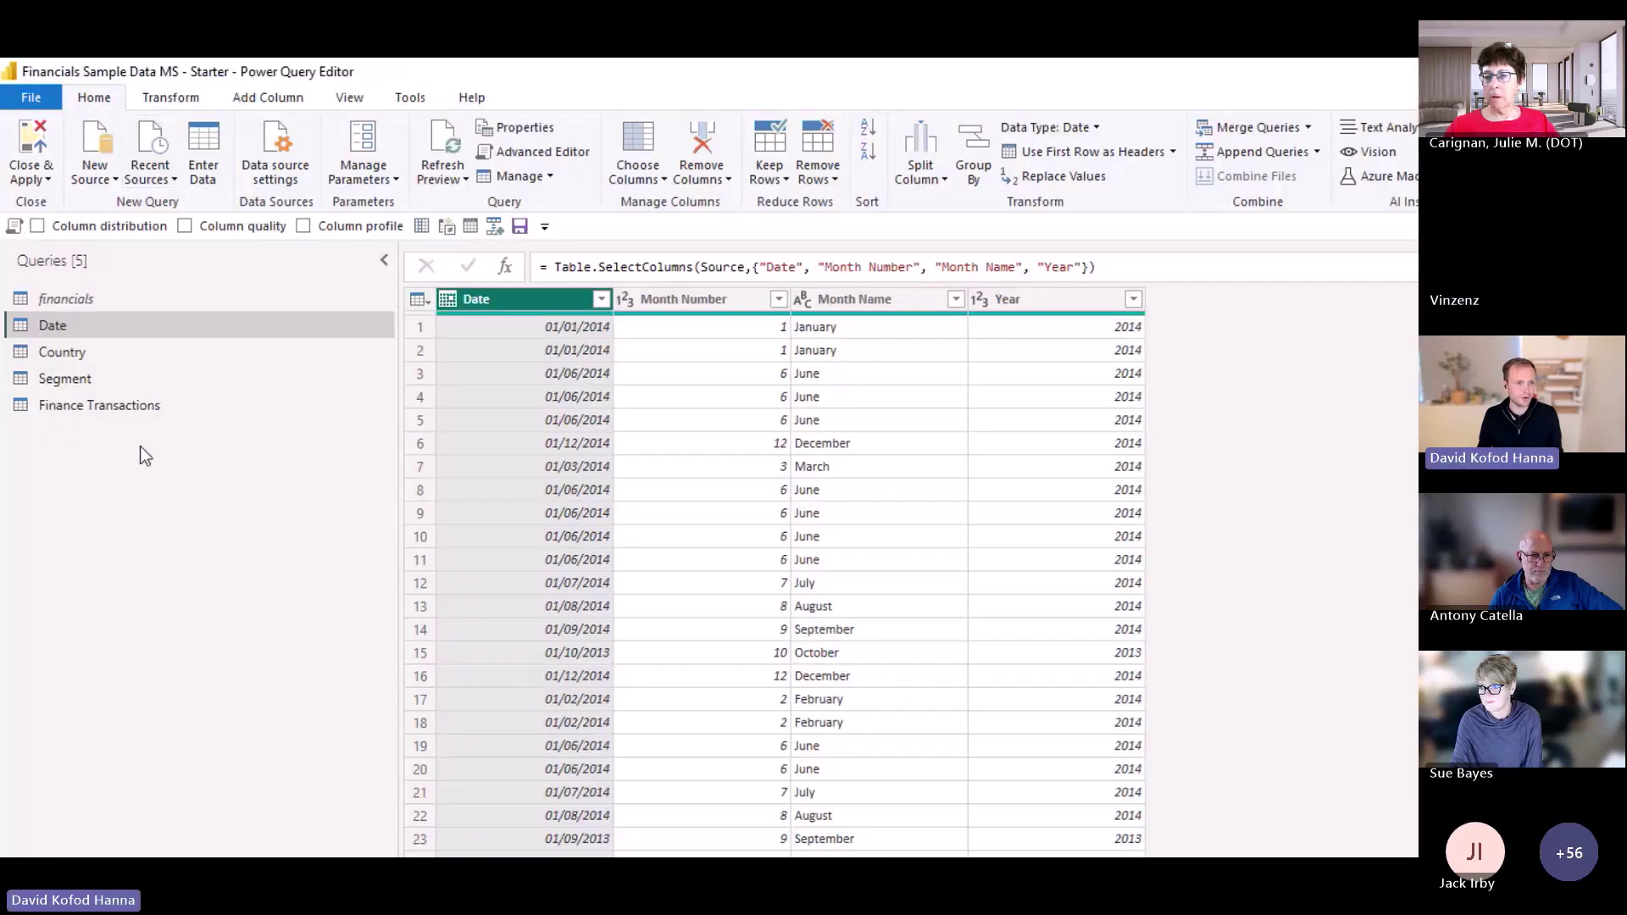
Keep only the Country column in the Country query using Choose Columns
left_click(113, 351)
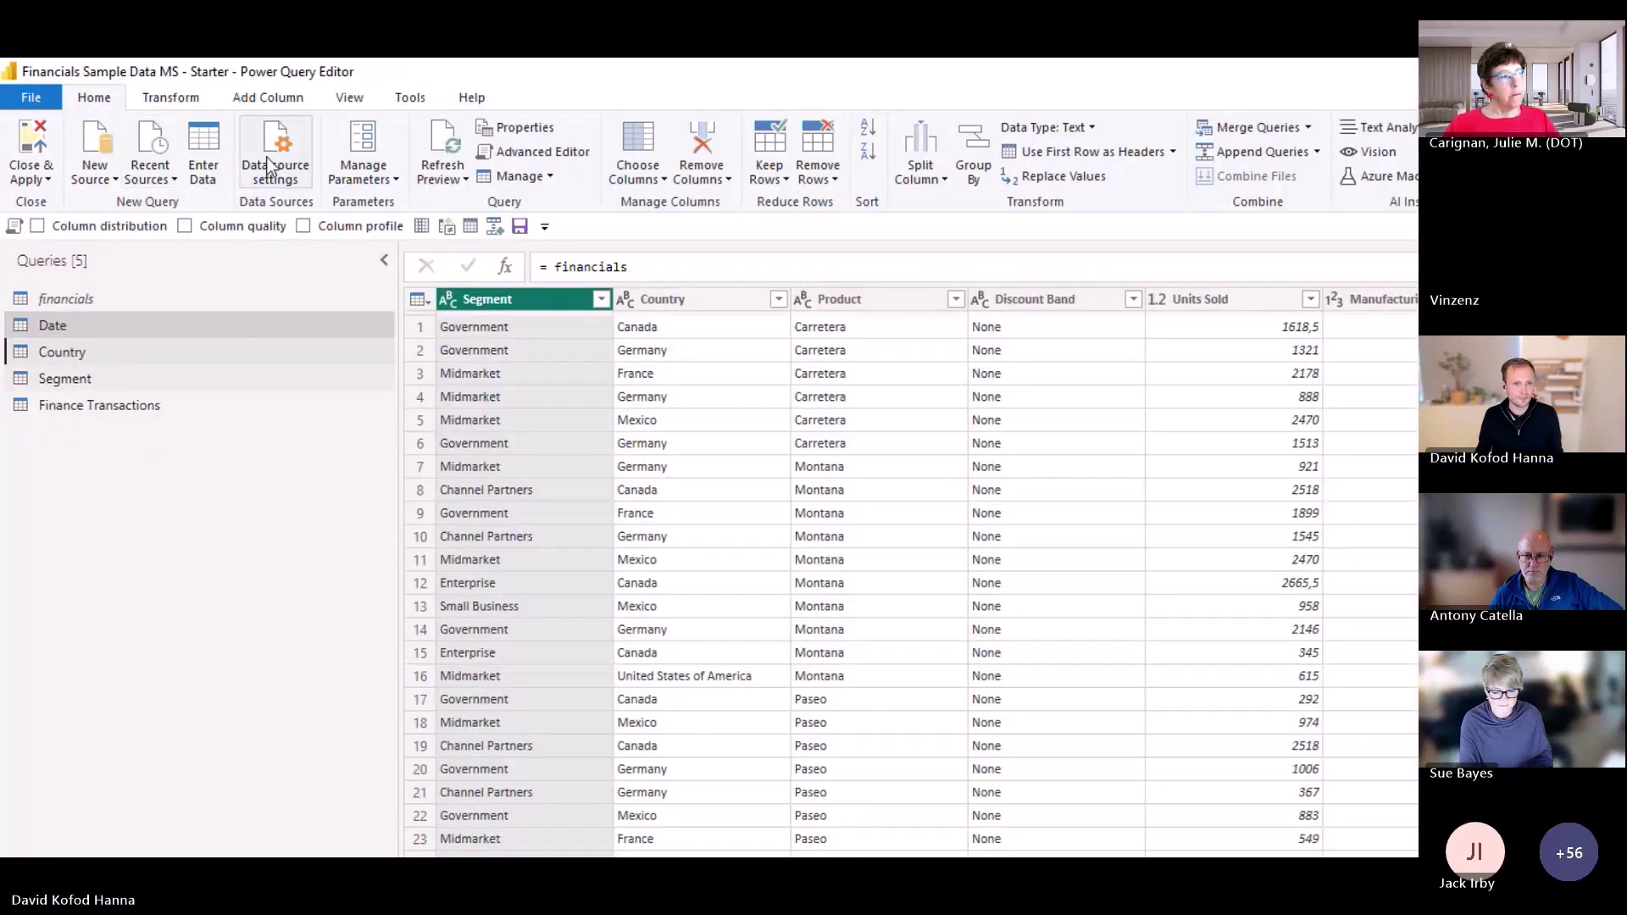
left_click(626, 139)
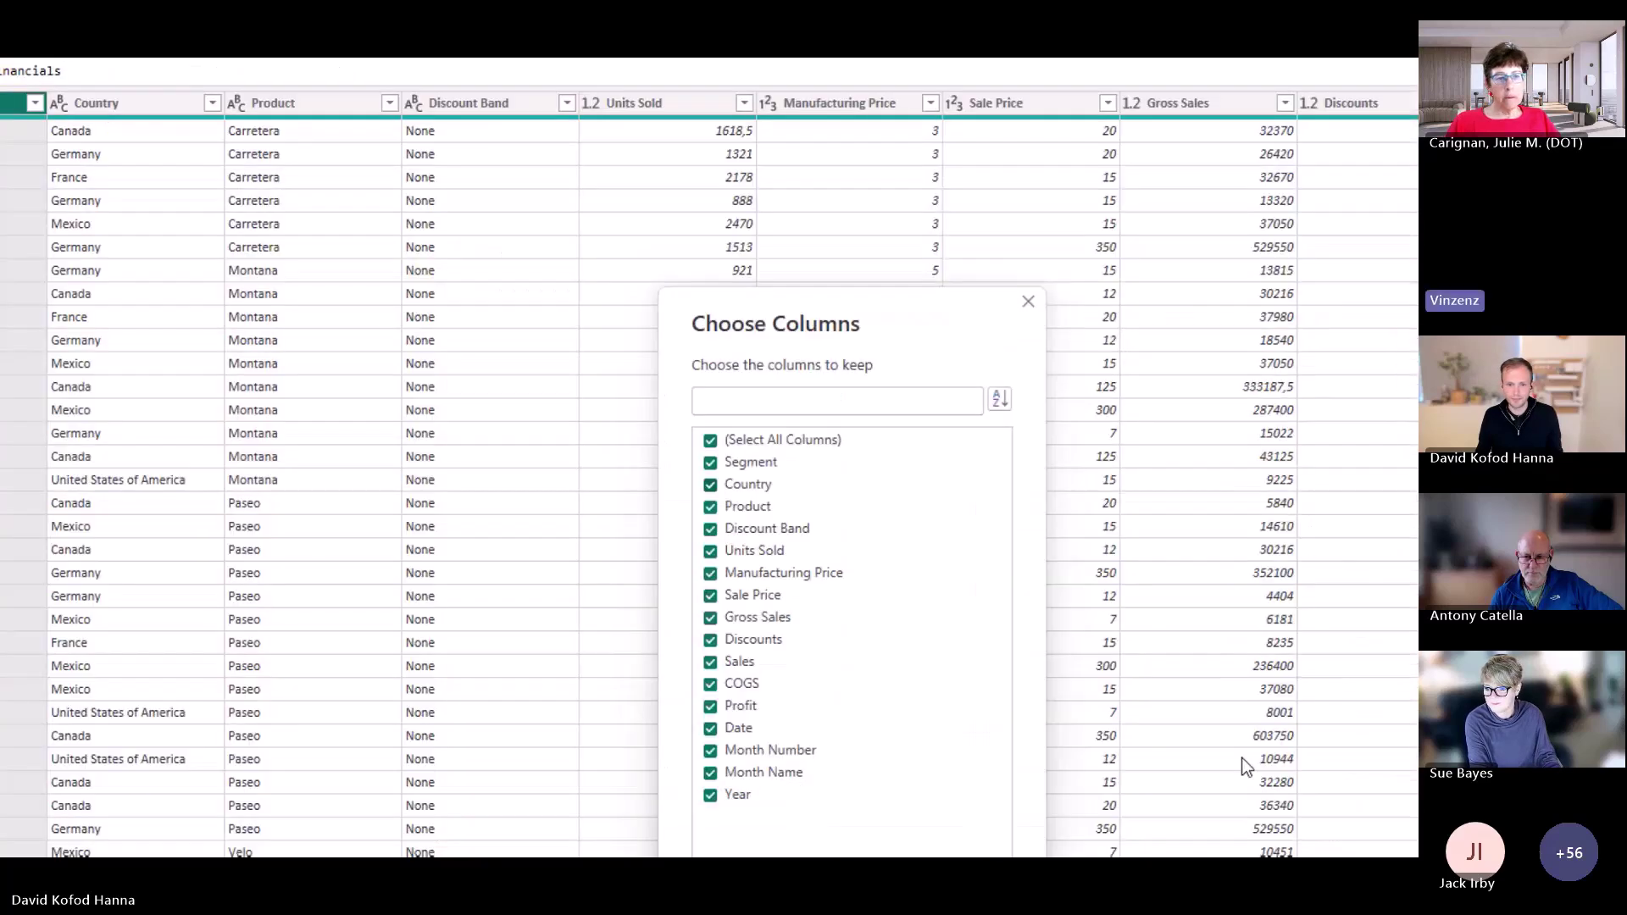
left_click(710, 440)
left_click(710, 484)
left_click(886, 756)
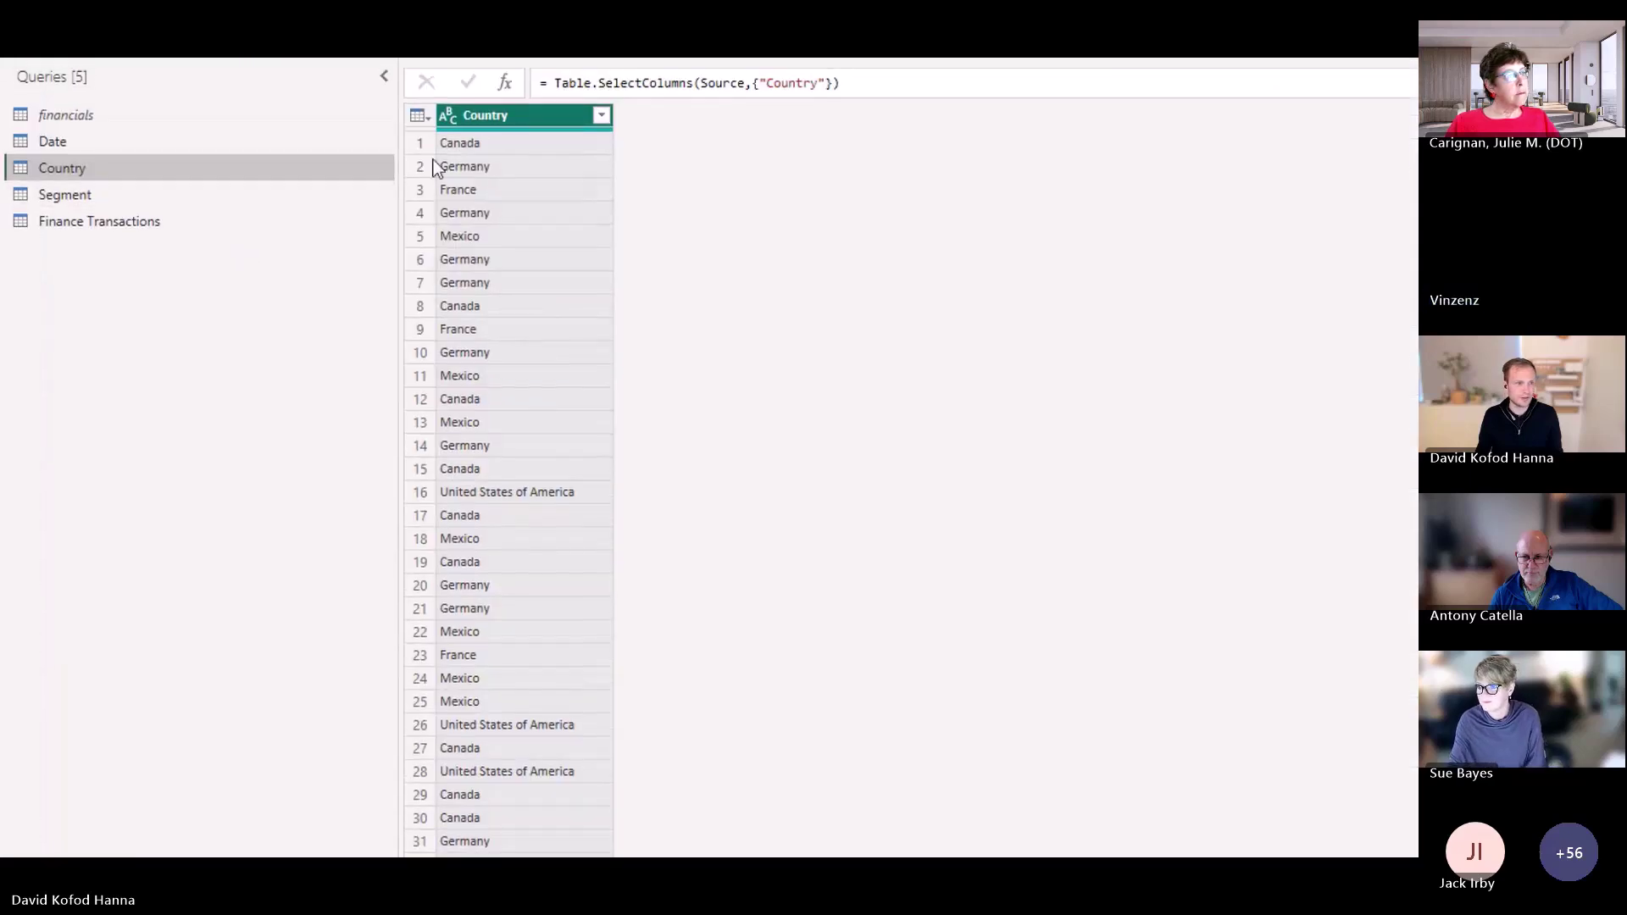
Keep only the Segment, Product and Discount Band columns in the Segment query using Choose Columns
left_click(235, 194)
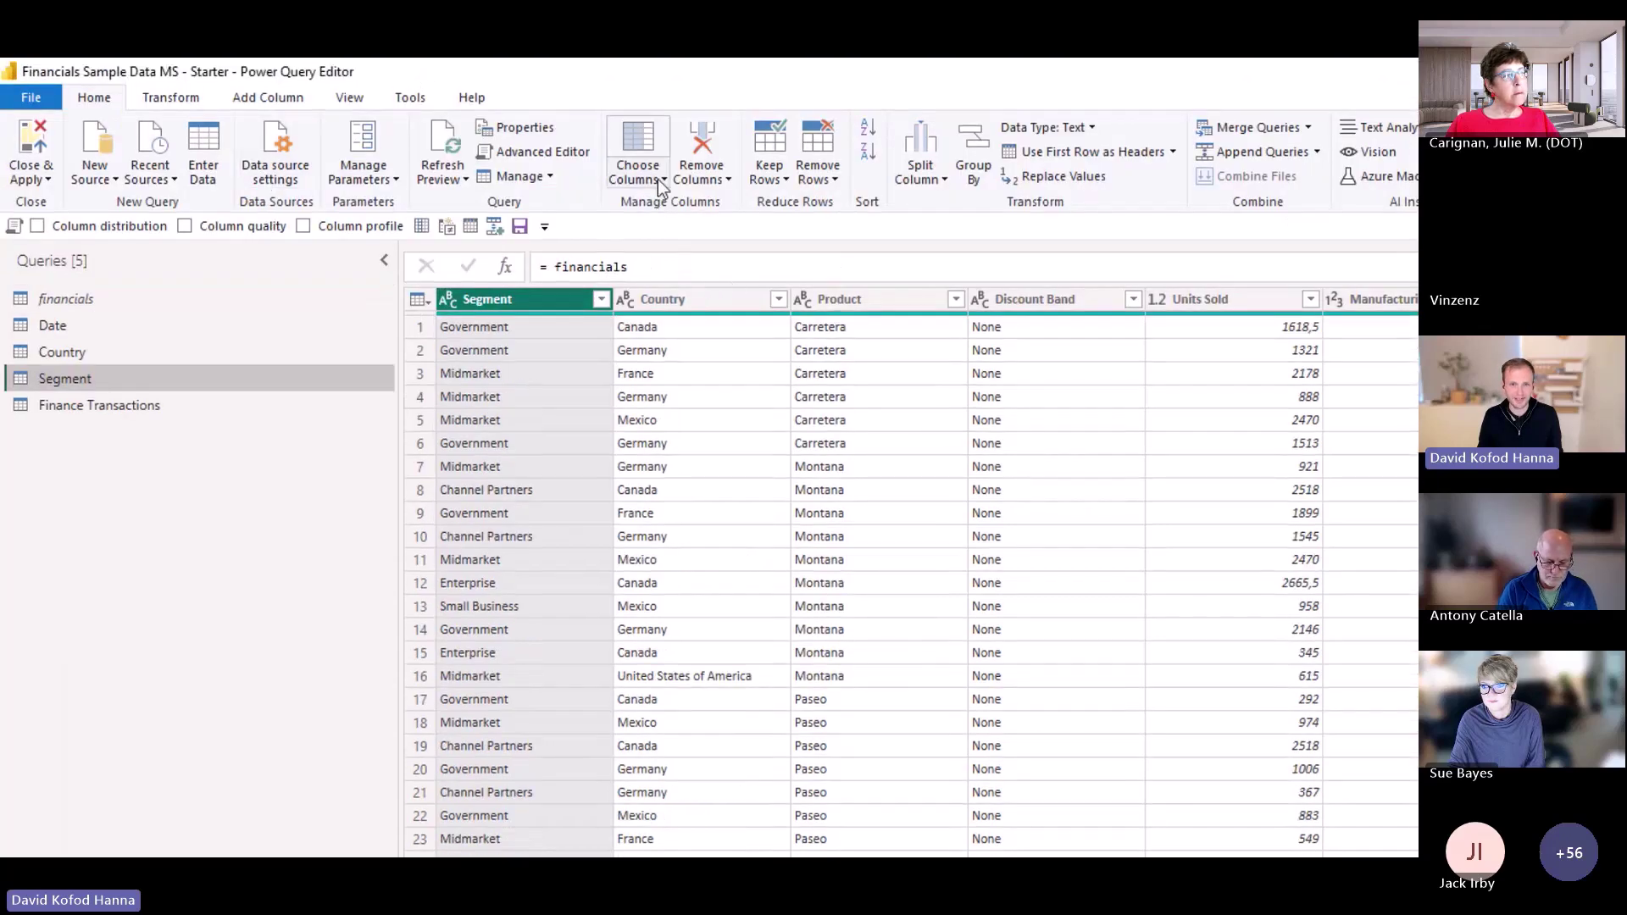
left_click(659, 180)
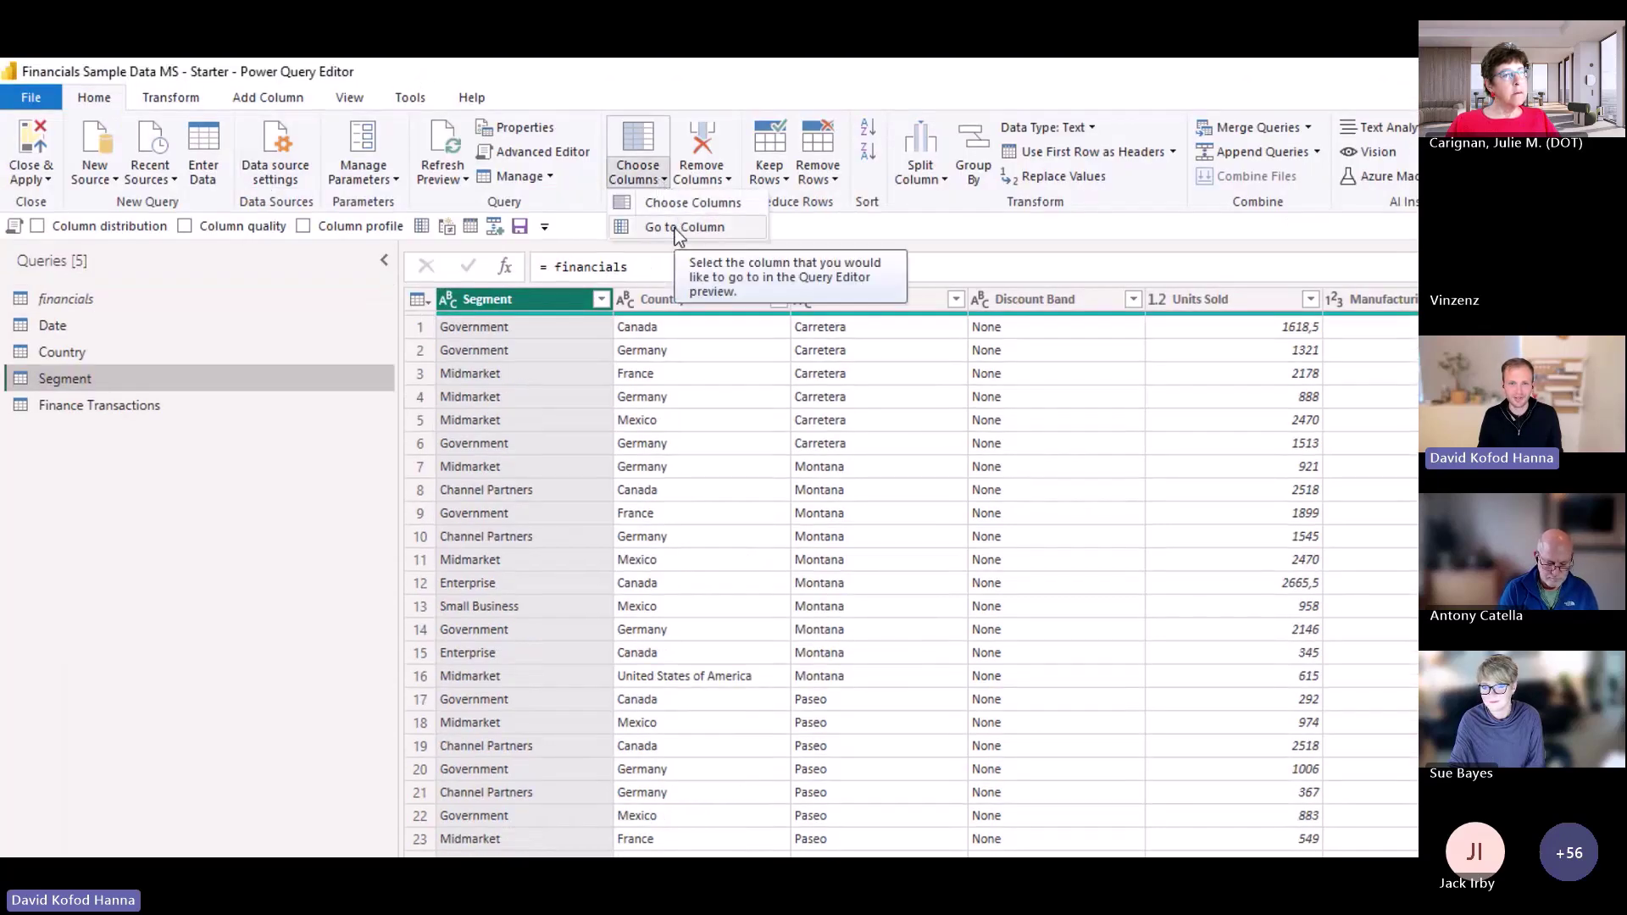
left_click(643, 257)
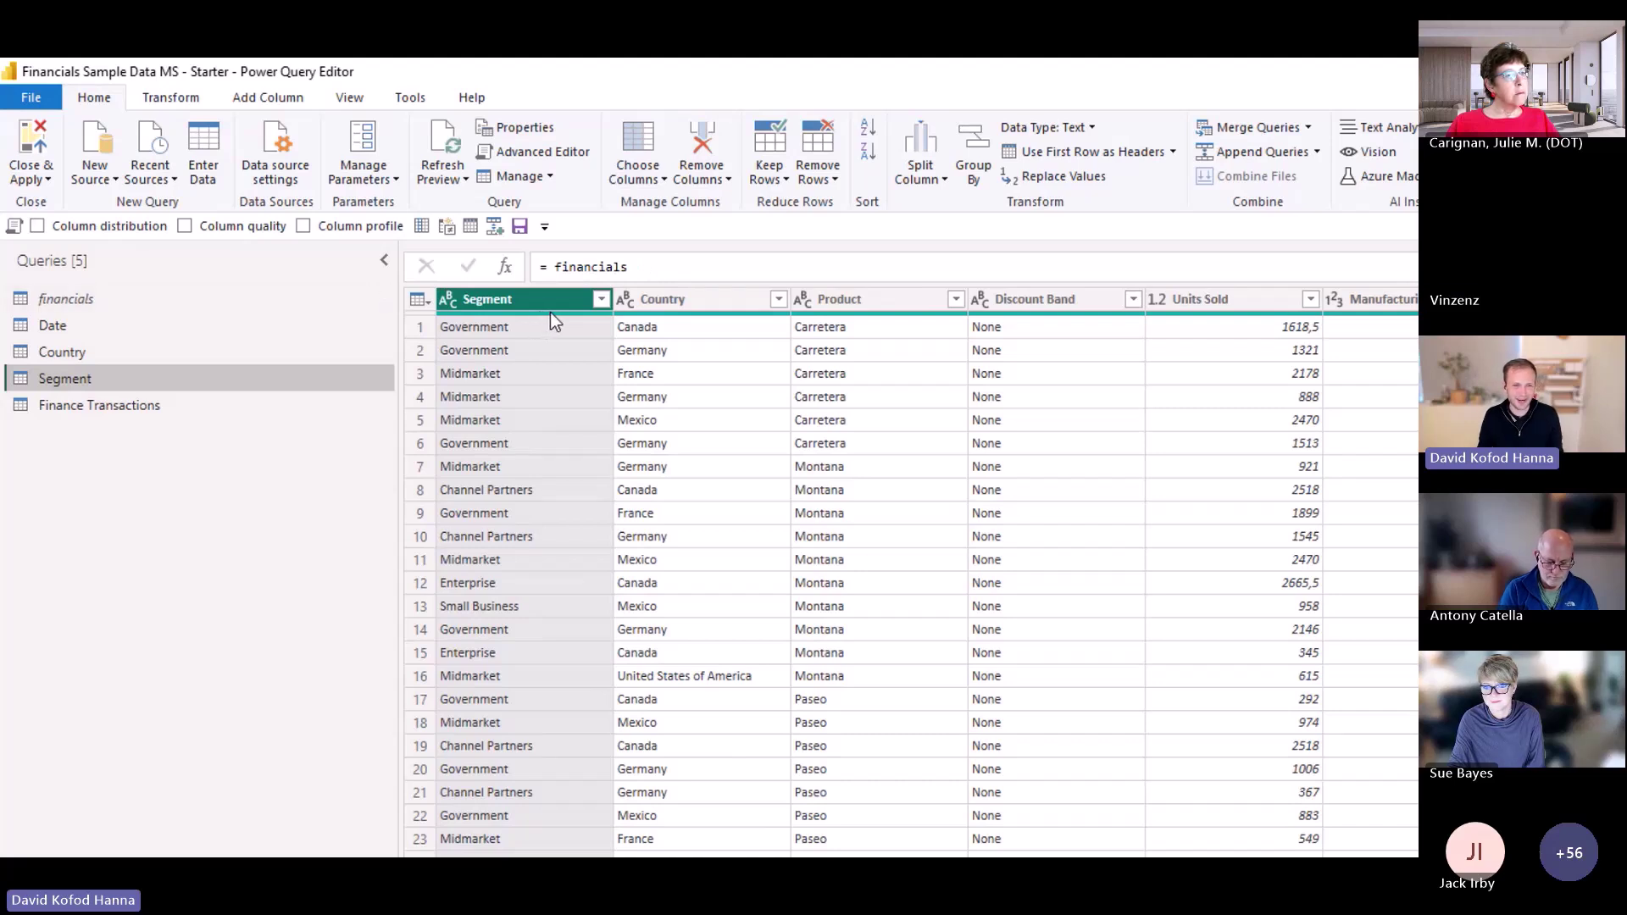
left_click(636, 144)
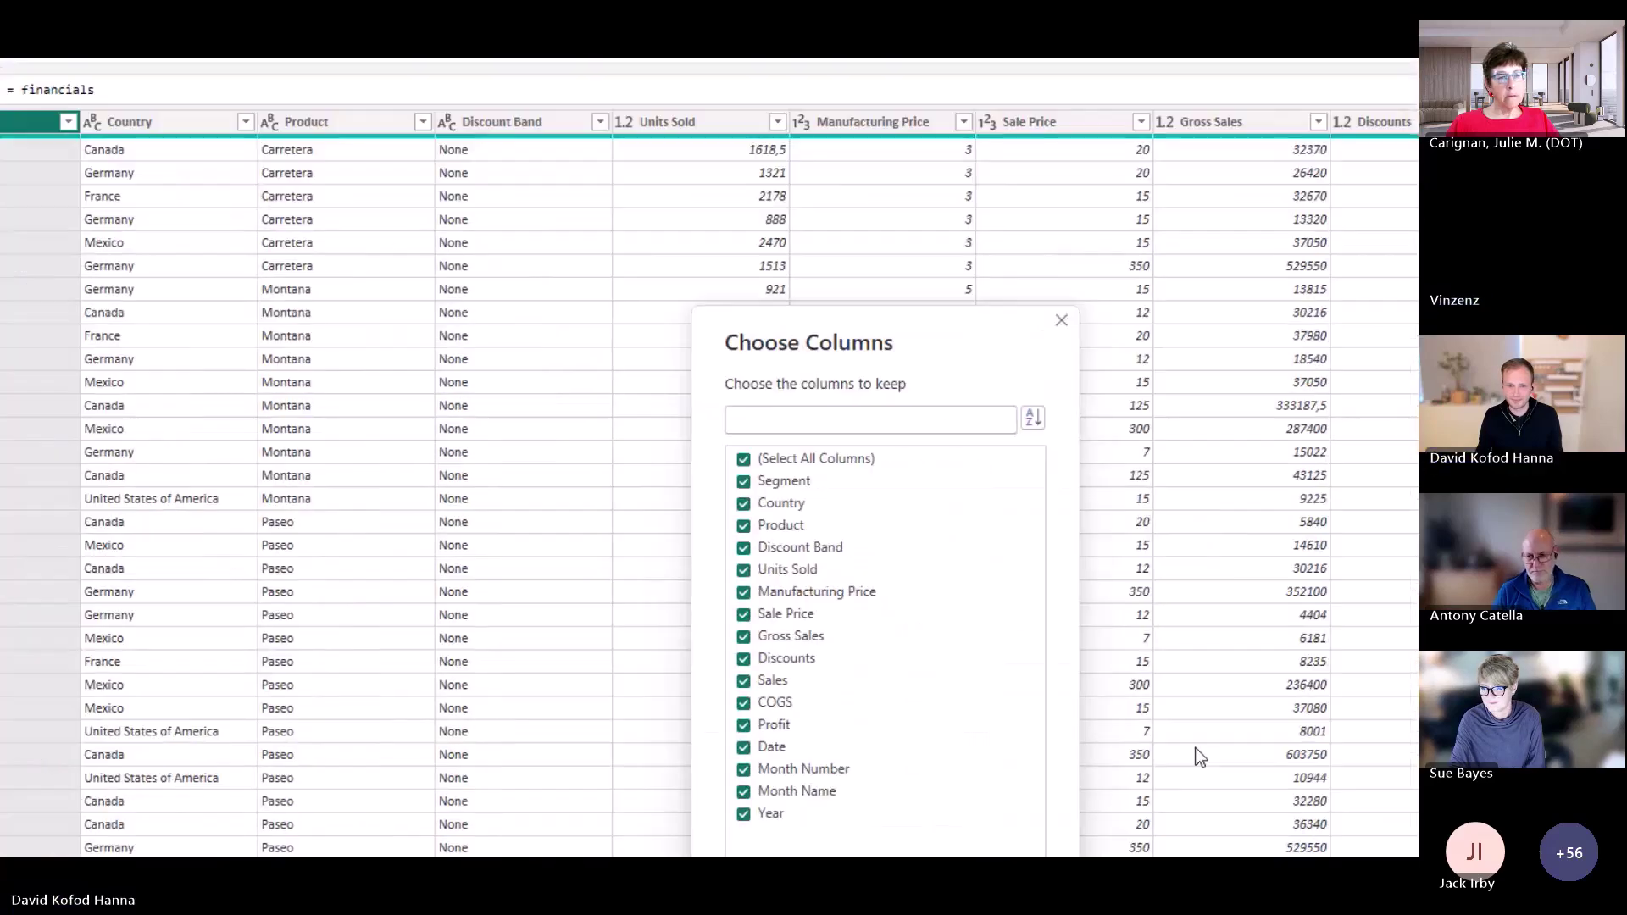
left_click(868, 541)
left_click(867, 564)
left_click(874, 608)
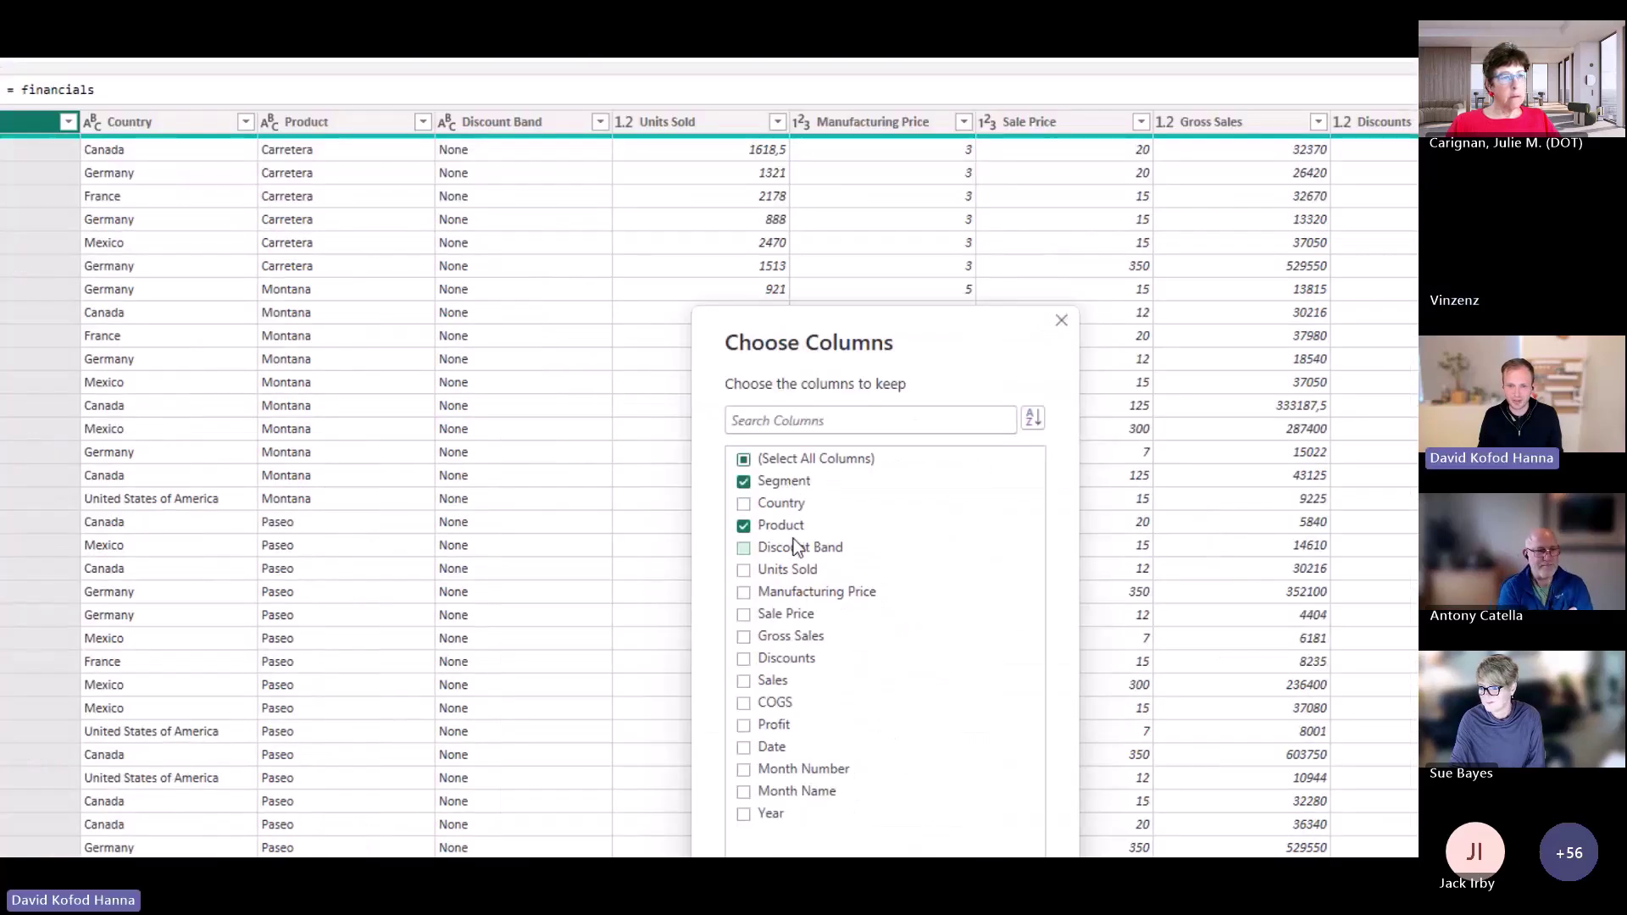
left_click(920, 709)
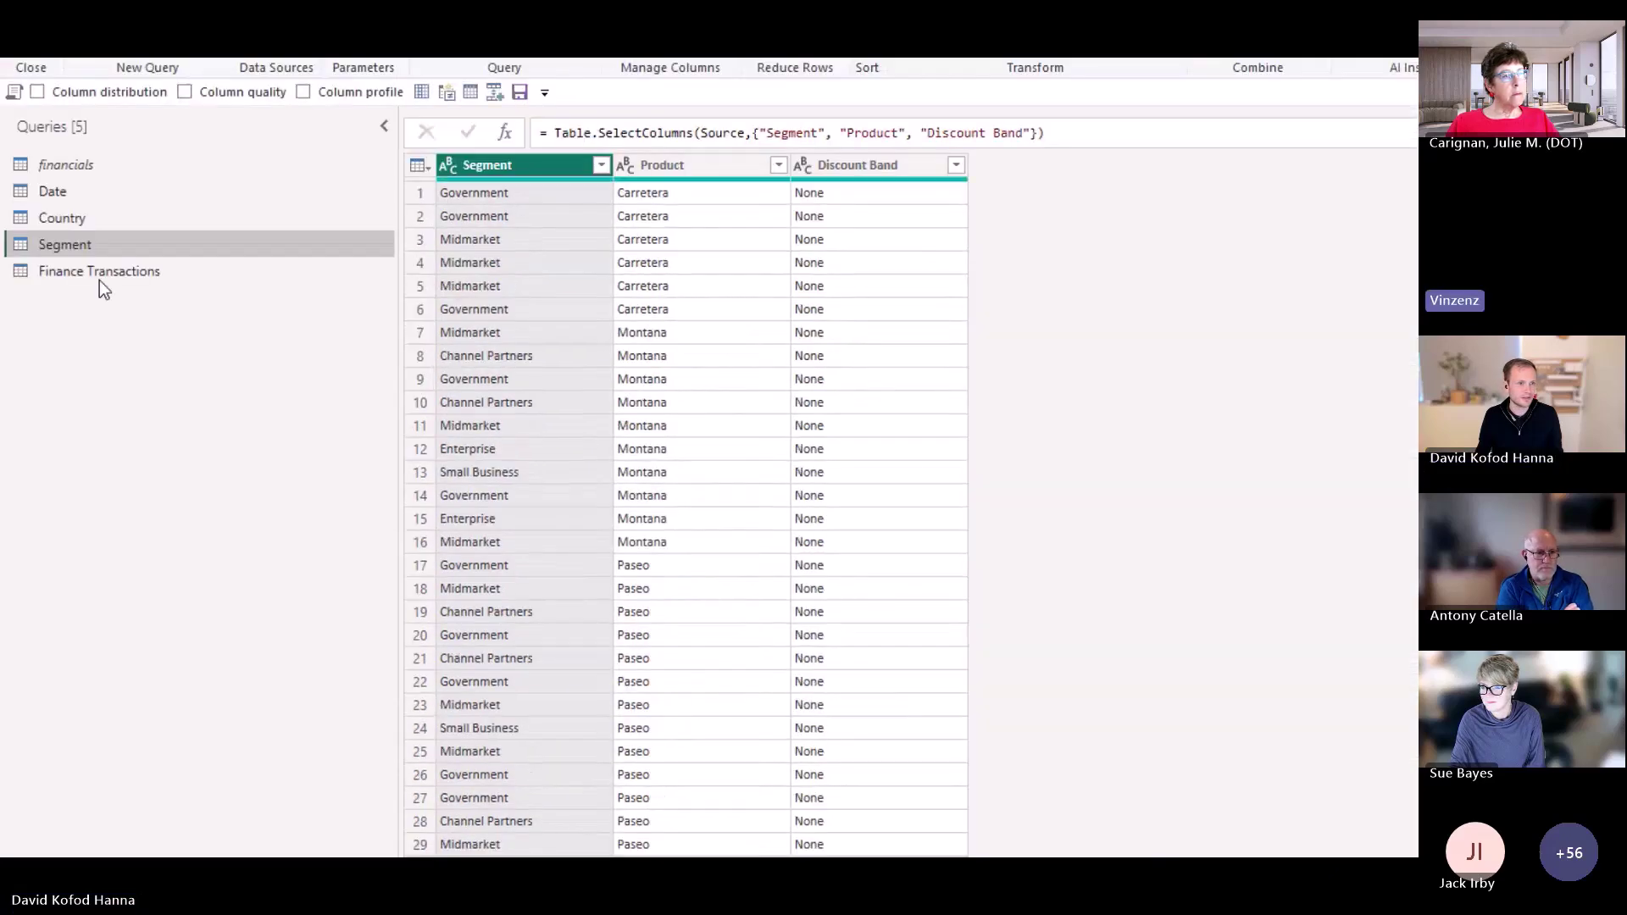
Remove duplicate rows across the whole table in the Date query
left_click(100, 274)
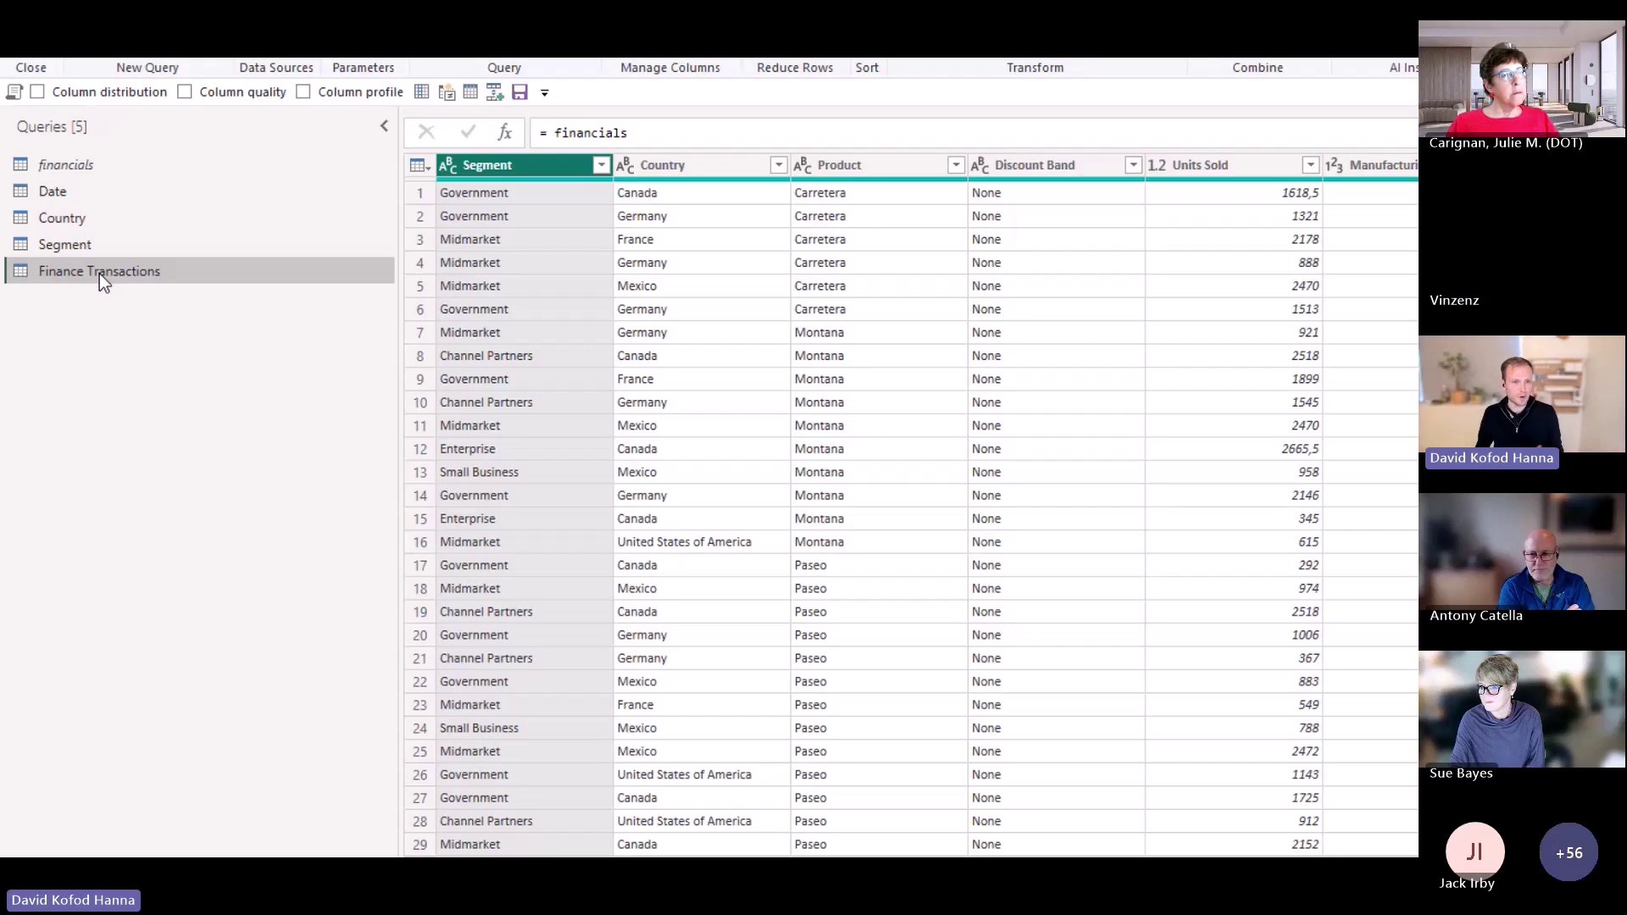
left_click(125, 201)
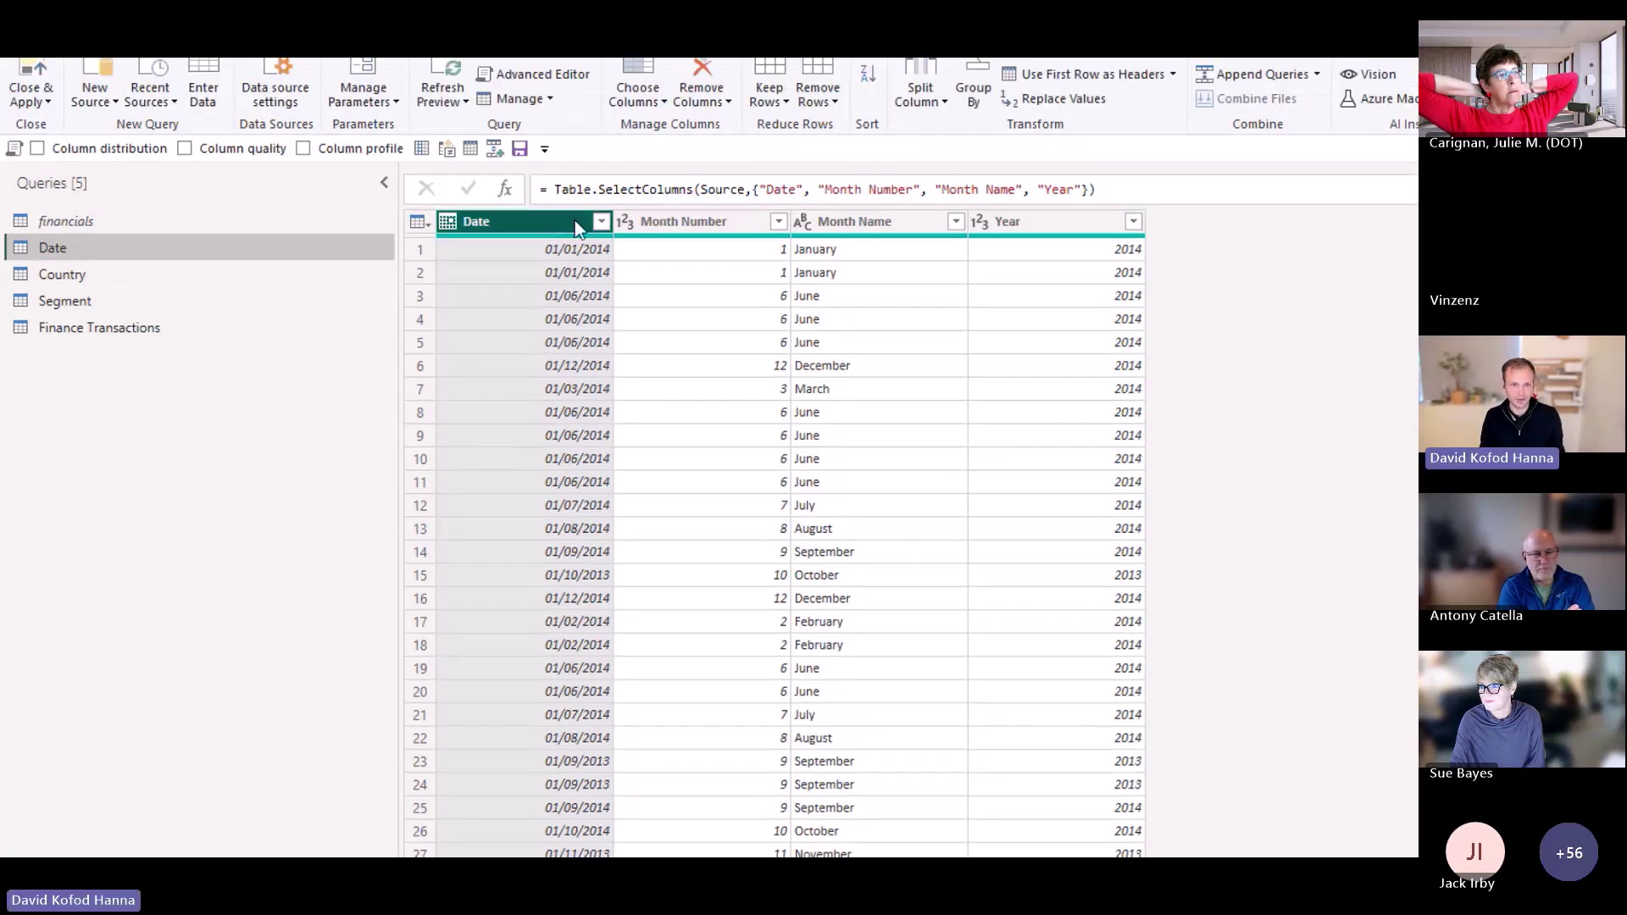
left_click(418, 222)
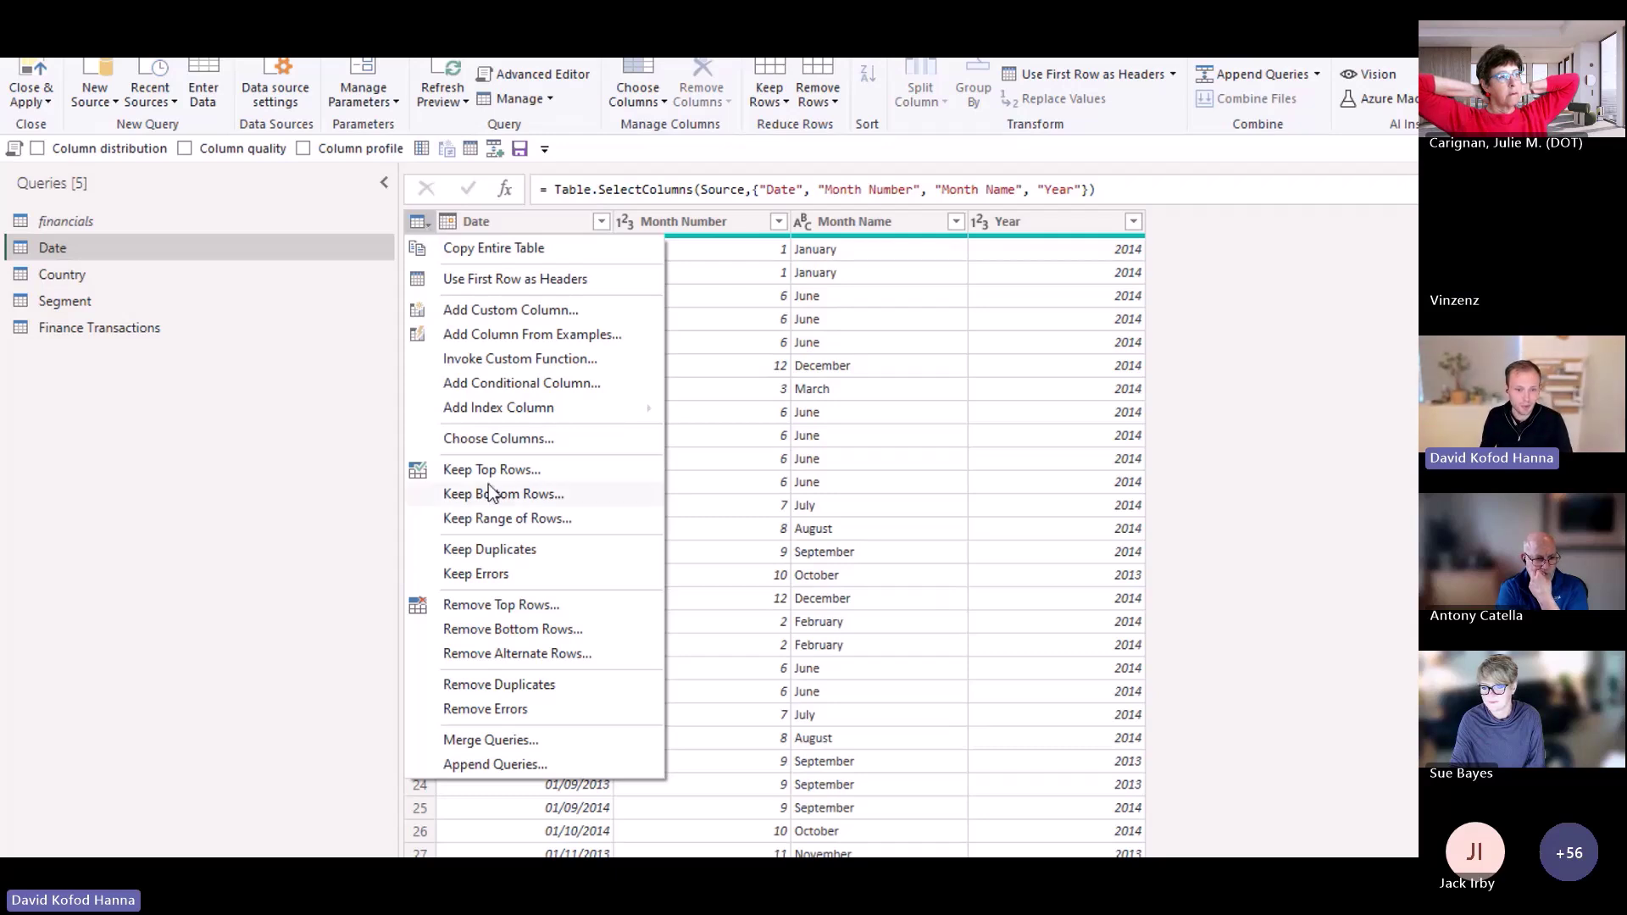
left_click(510, 683)
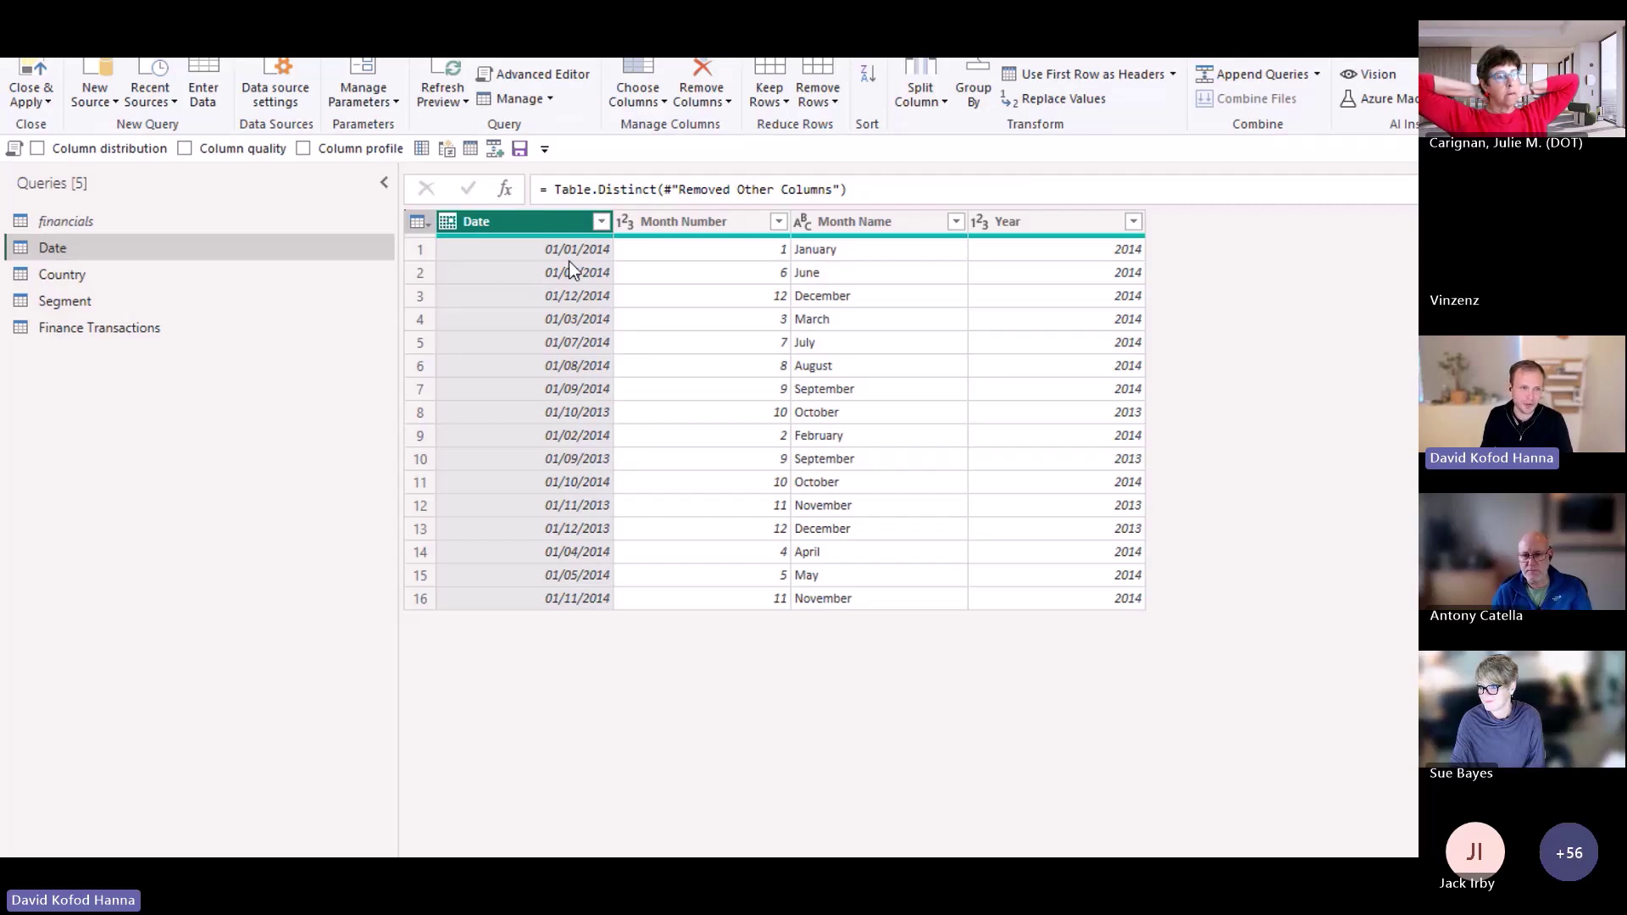
Remove duplicate rows across the whole table in both the Country query and the Segment query
left_click(267, 273)
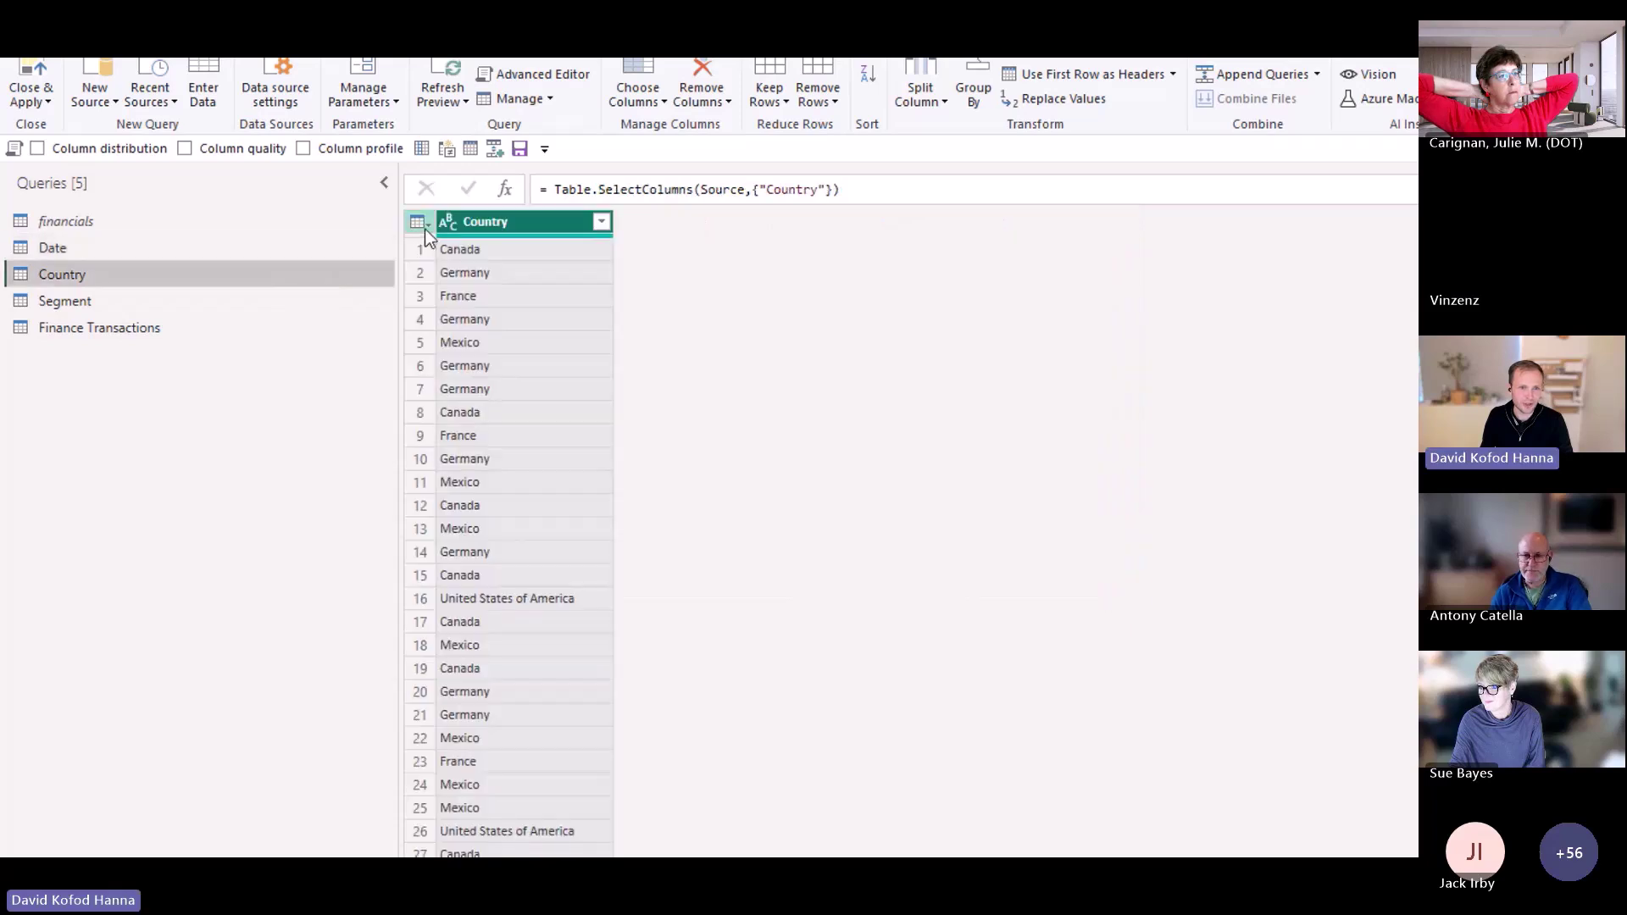
left_click(419, 223)
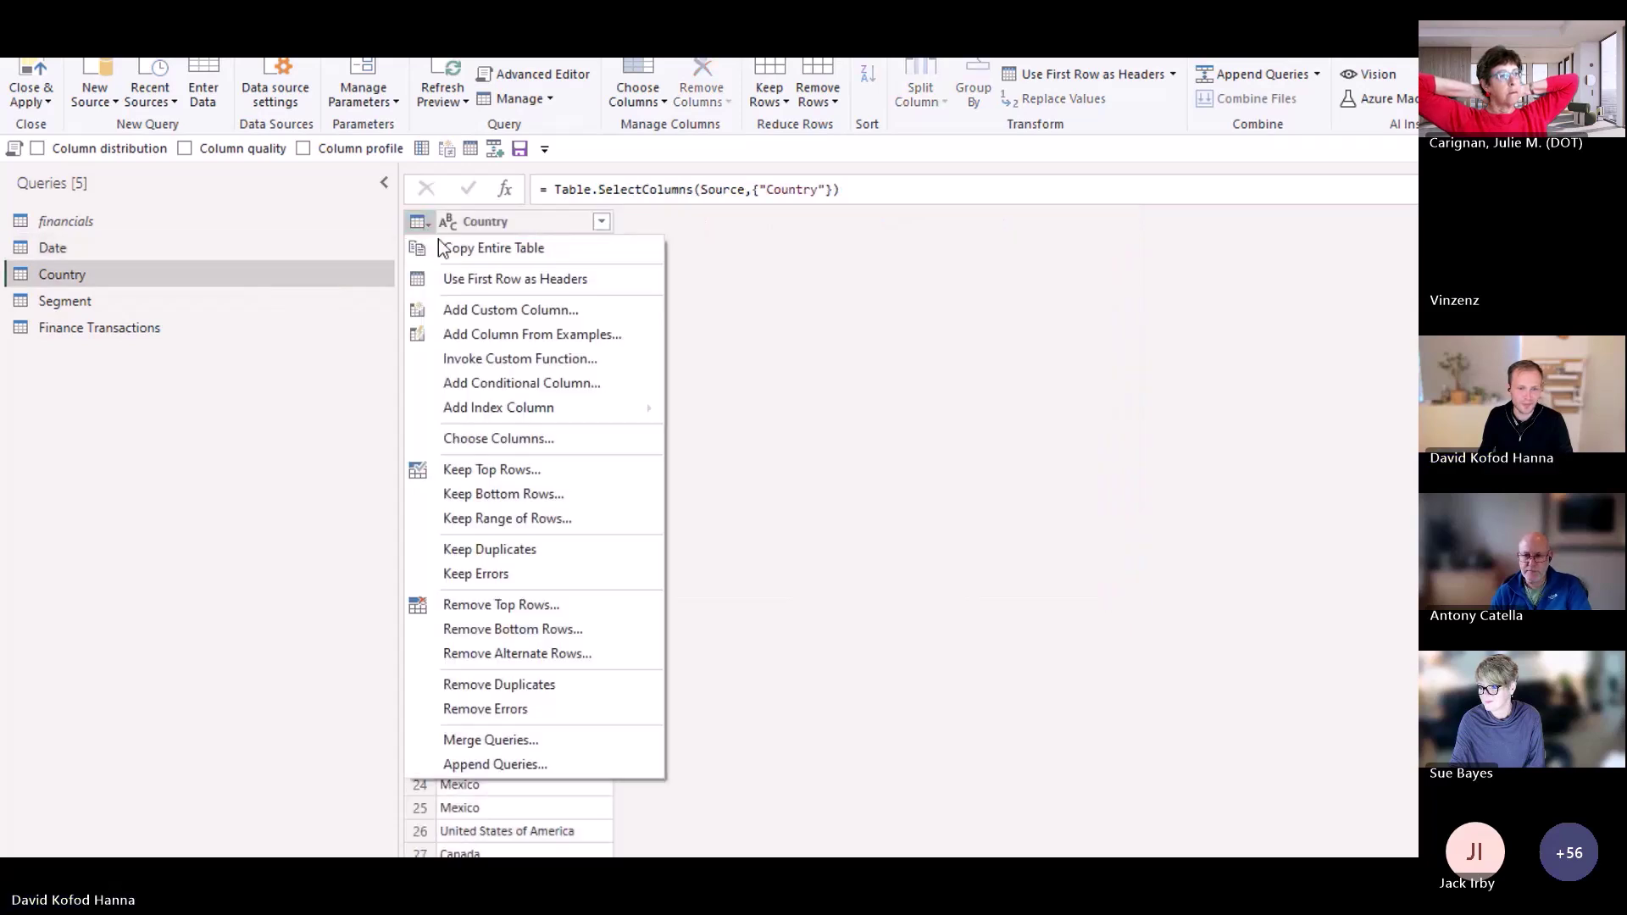
left_click(530, 693)
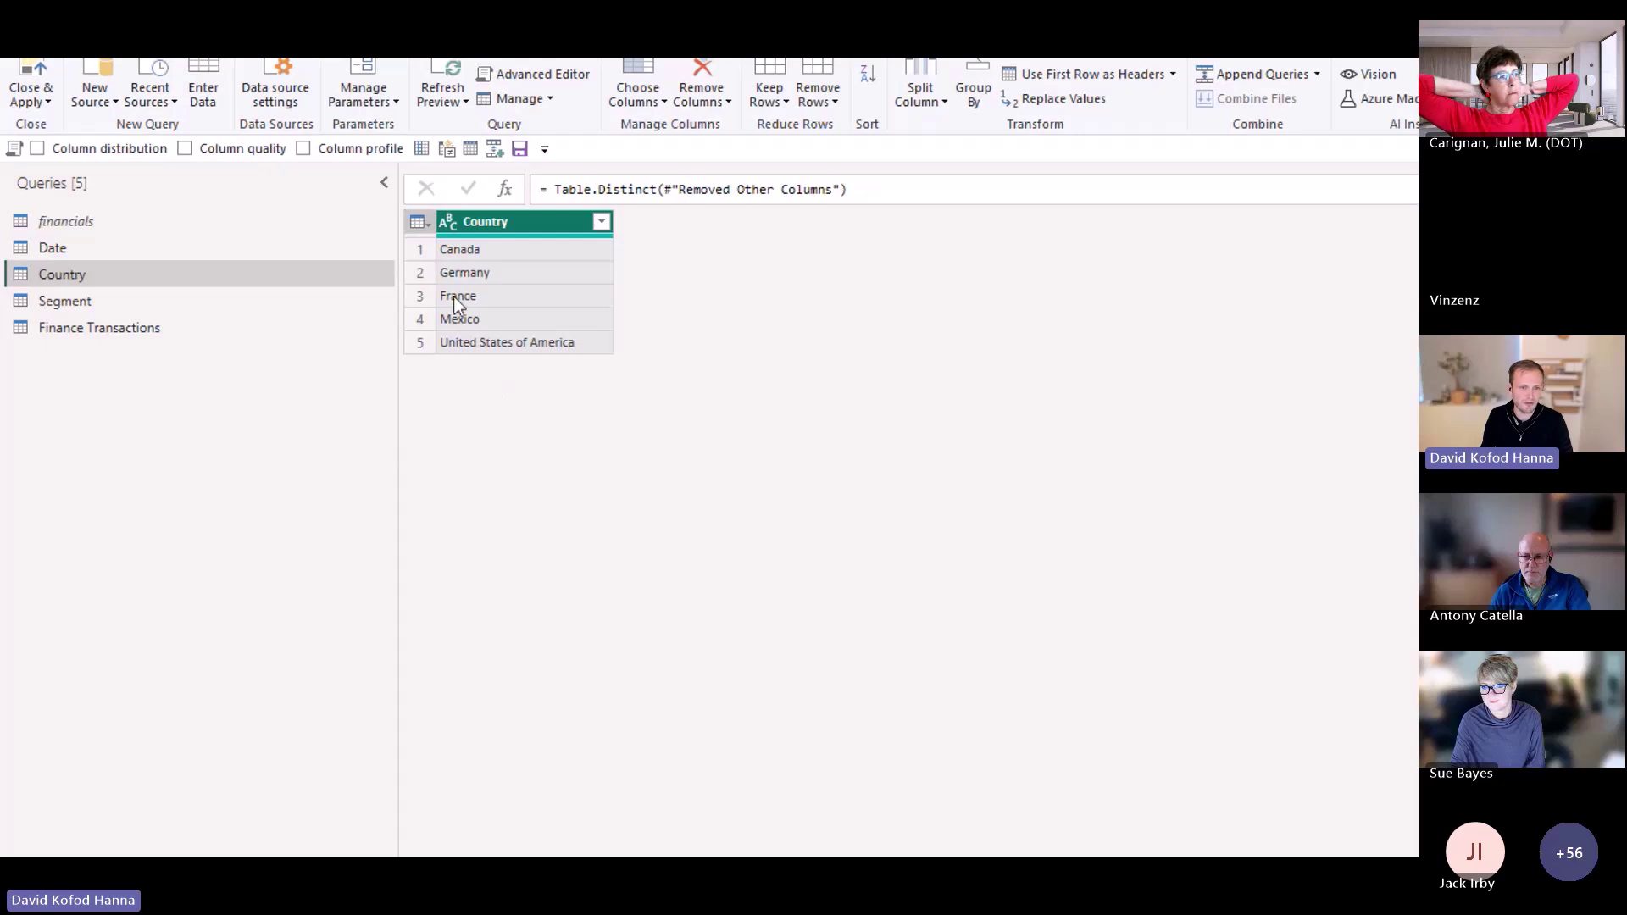
left_click(214, 310)
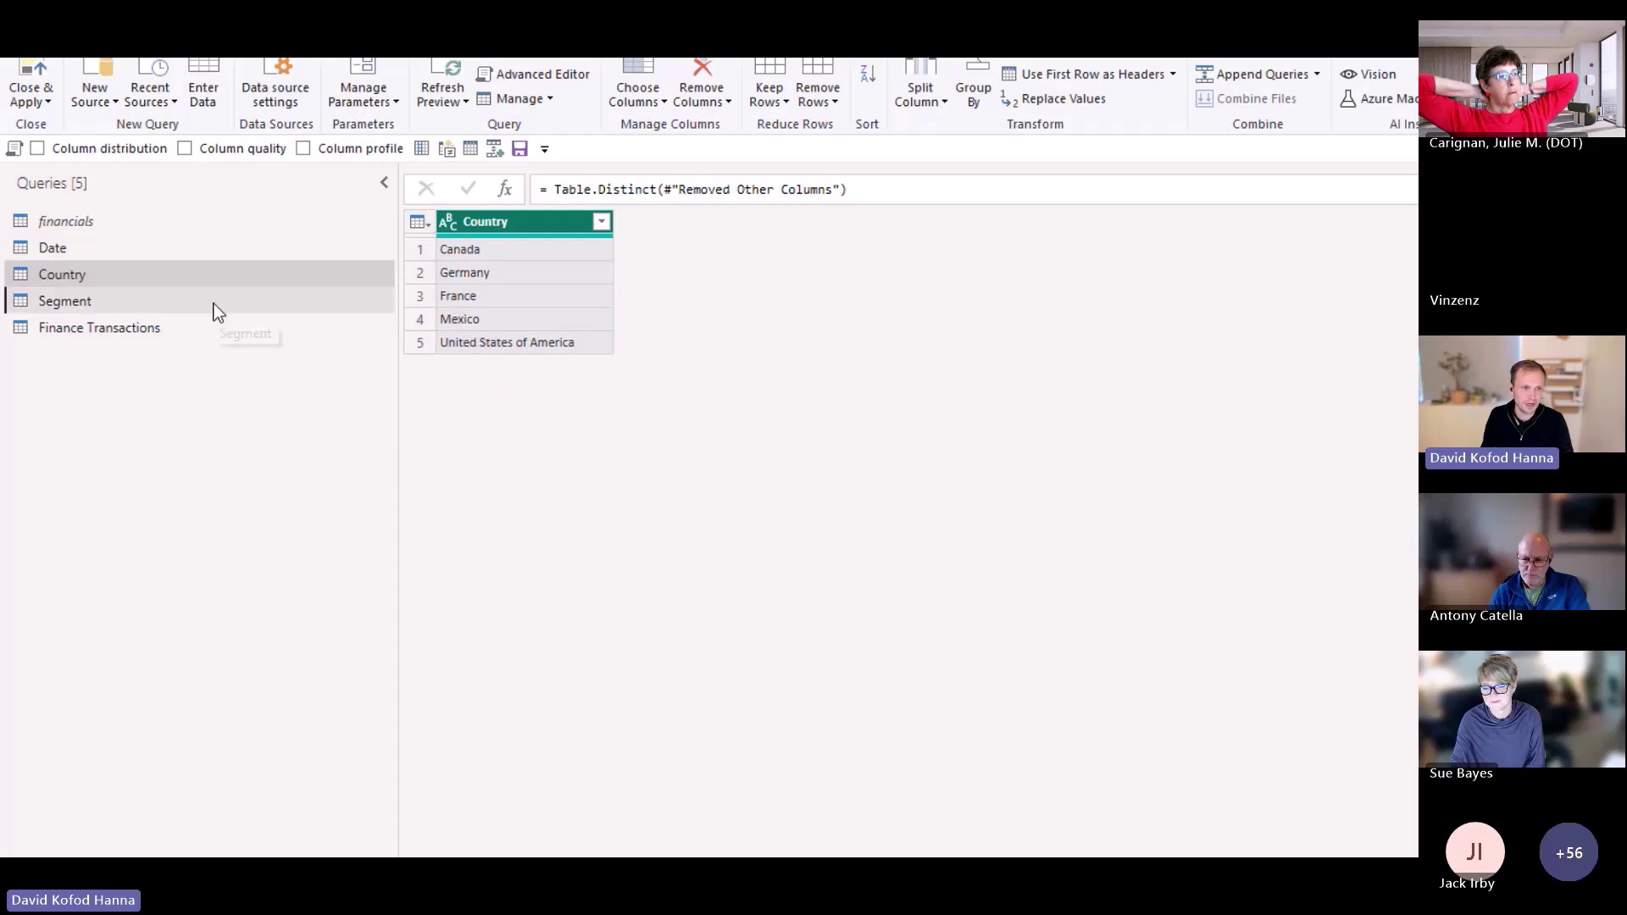
left_click(420, 223)
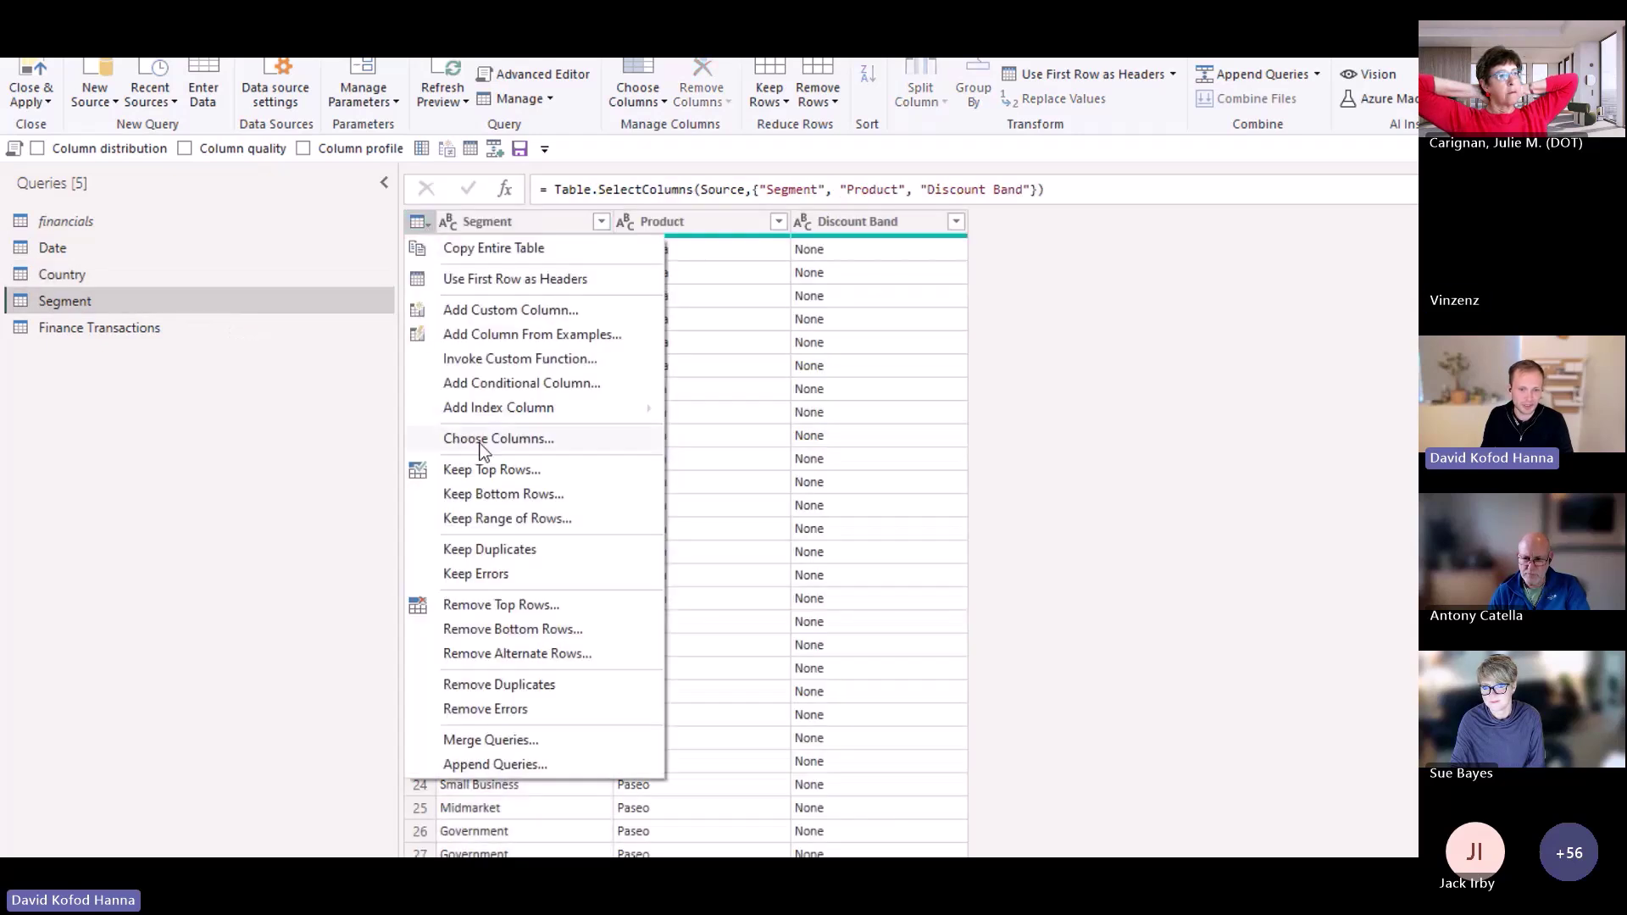
left_click(527, 683)
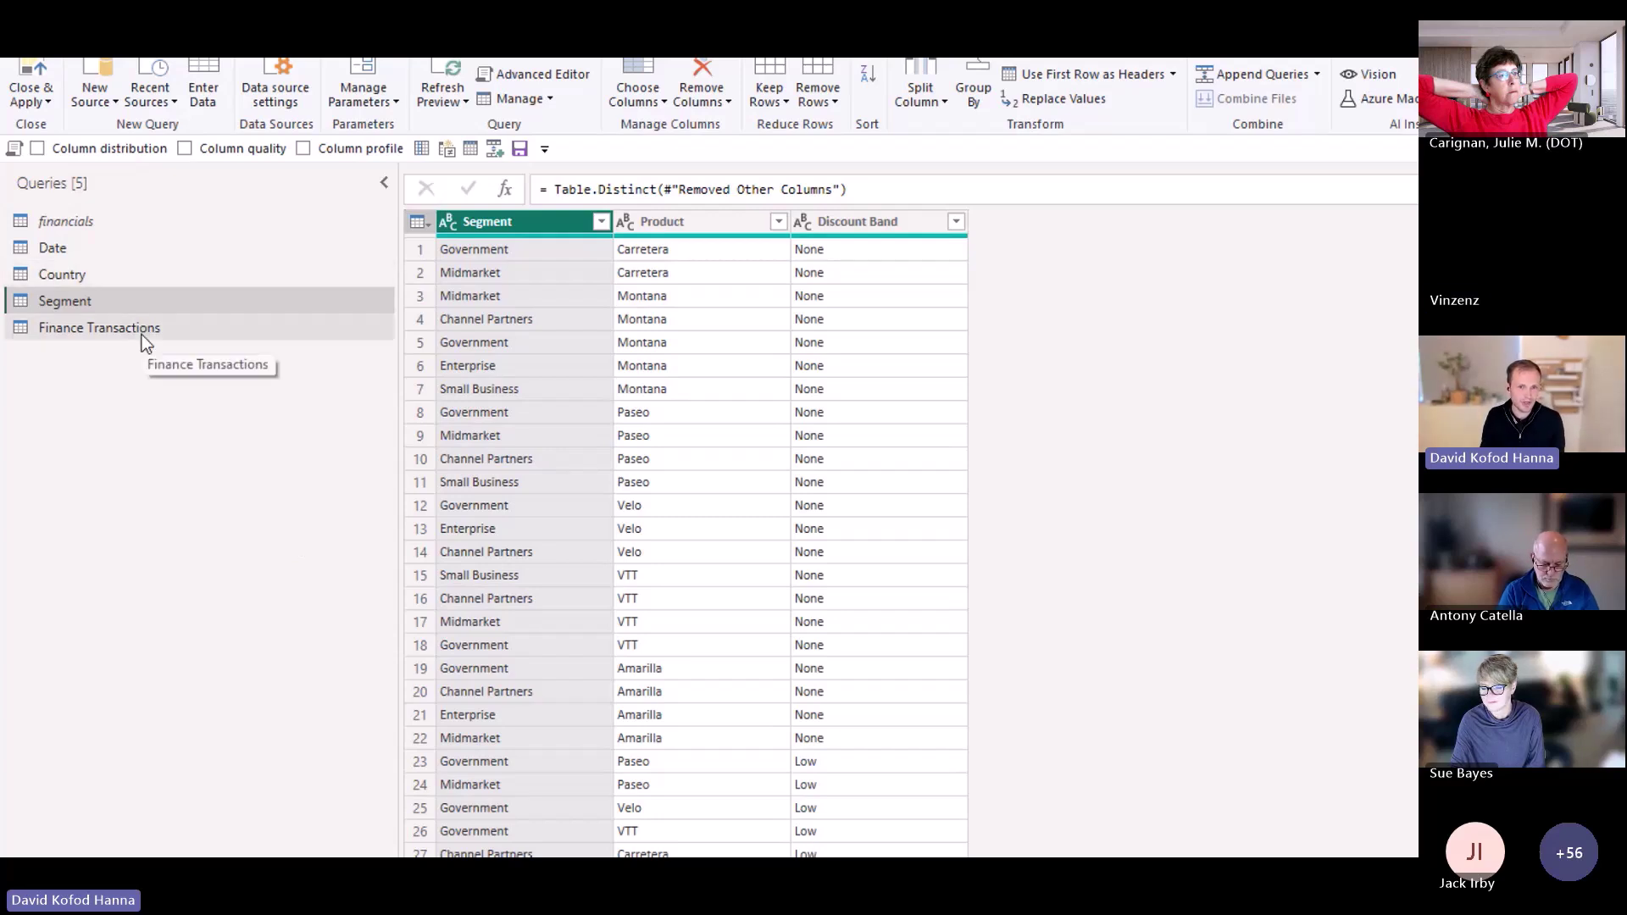
Add an index column starting from 1 to the Country query
left_click(116, 248)
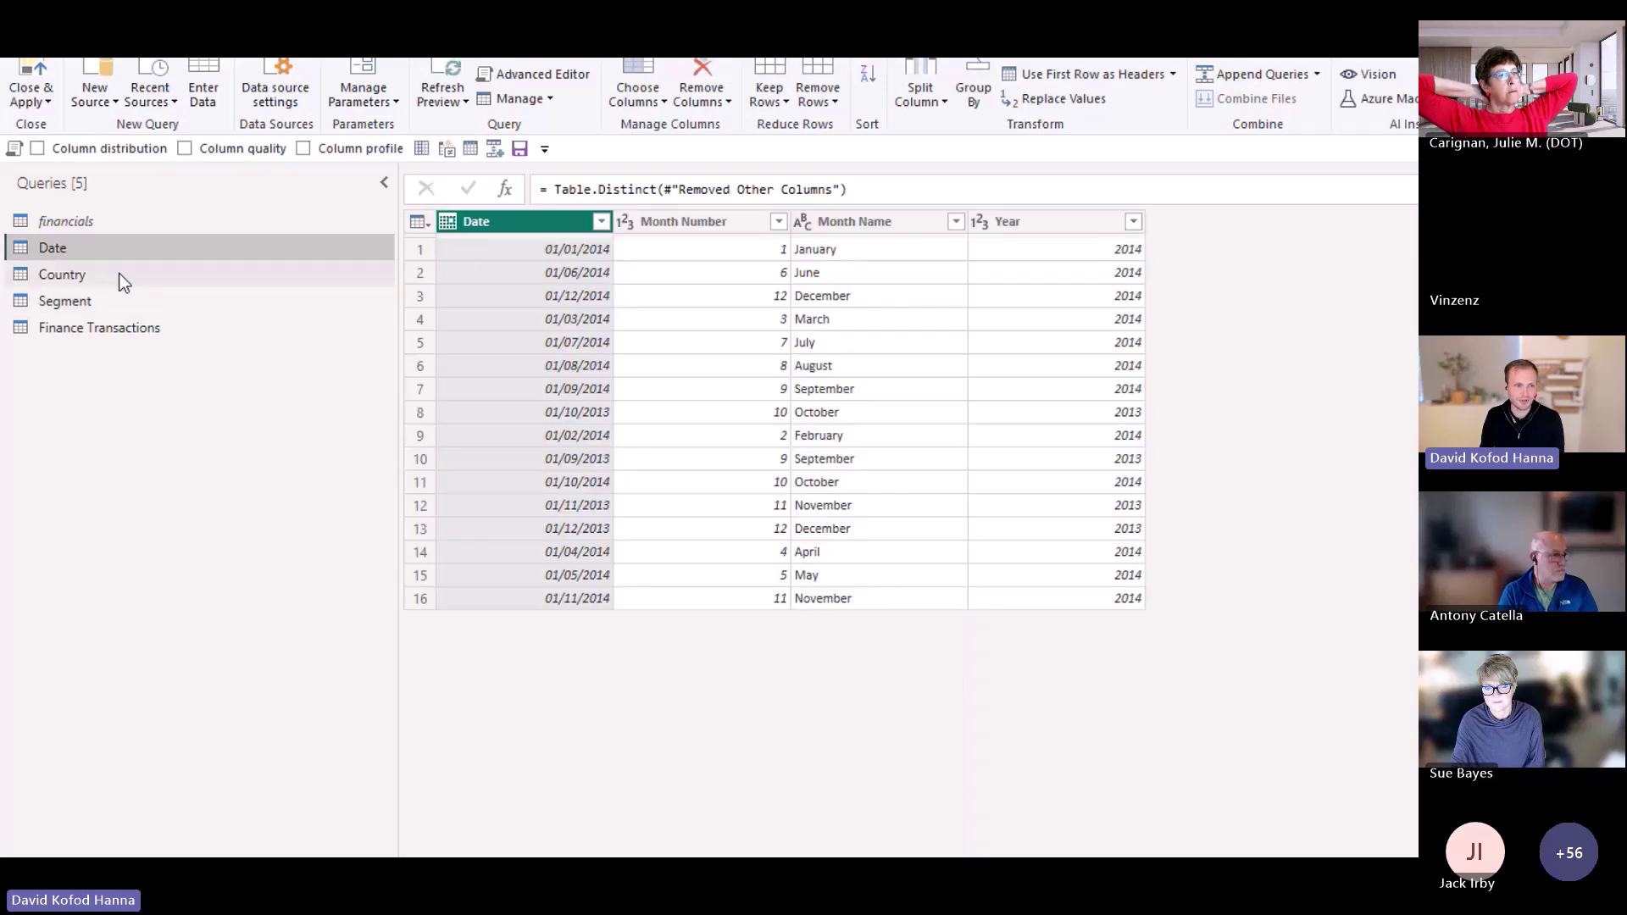
left_click(120, 278)
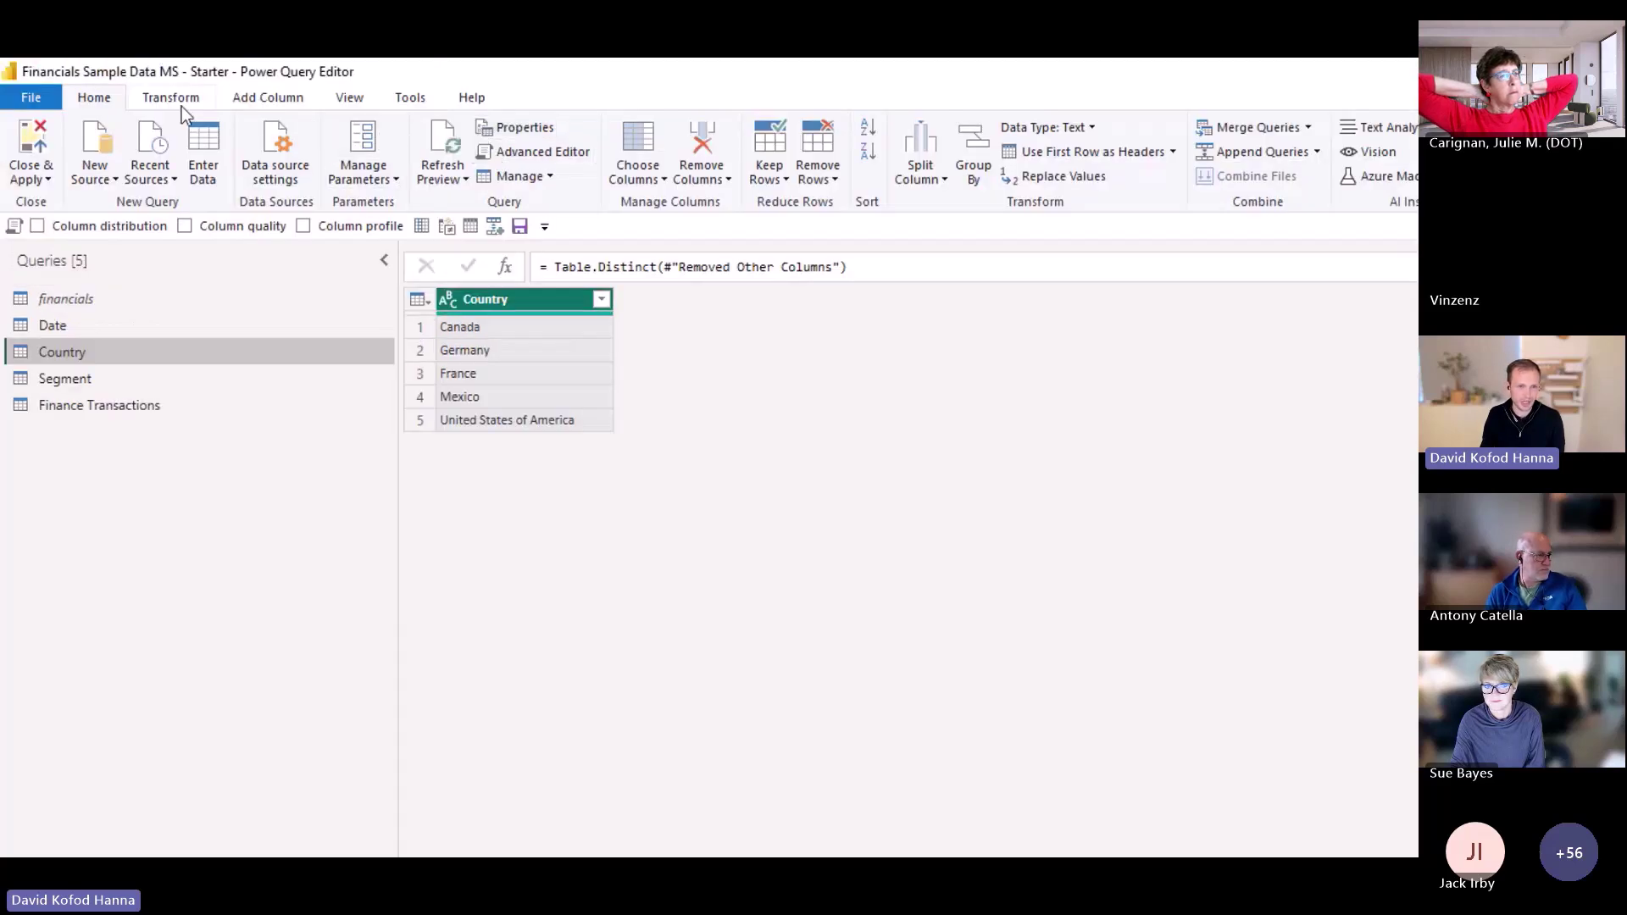
left_click(242, 103)
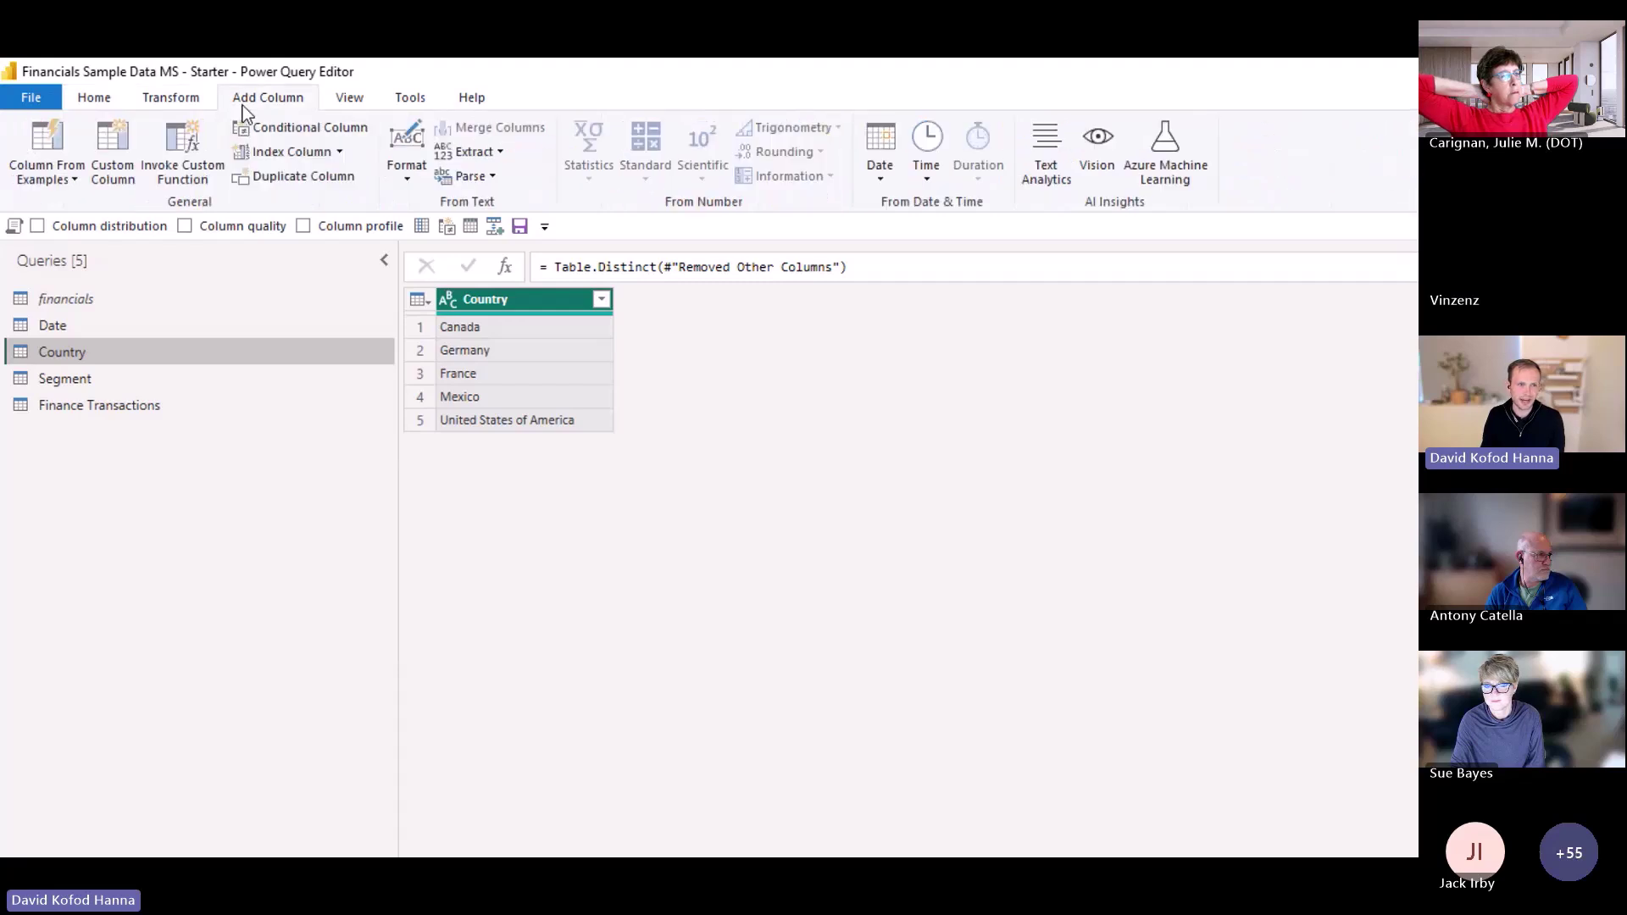
left_click(339, 152)
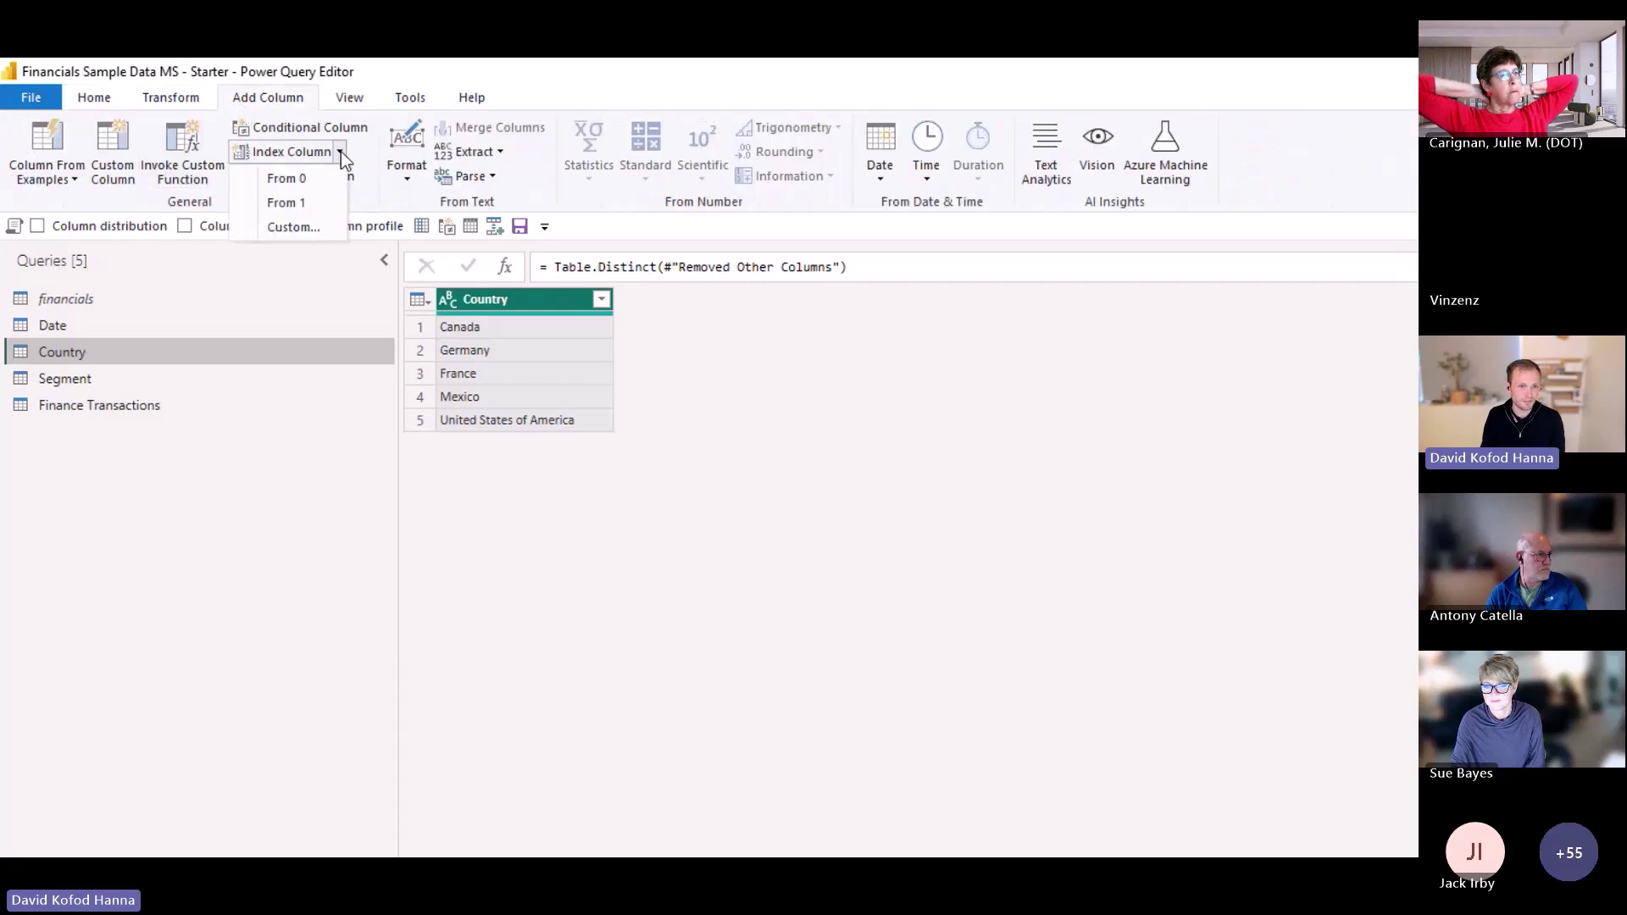
left_click(302, 204)
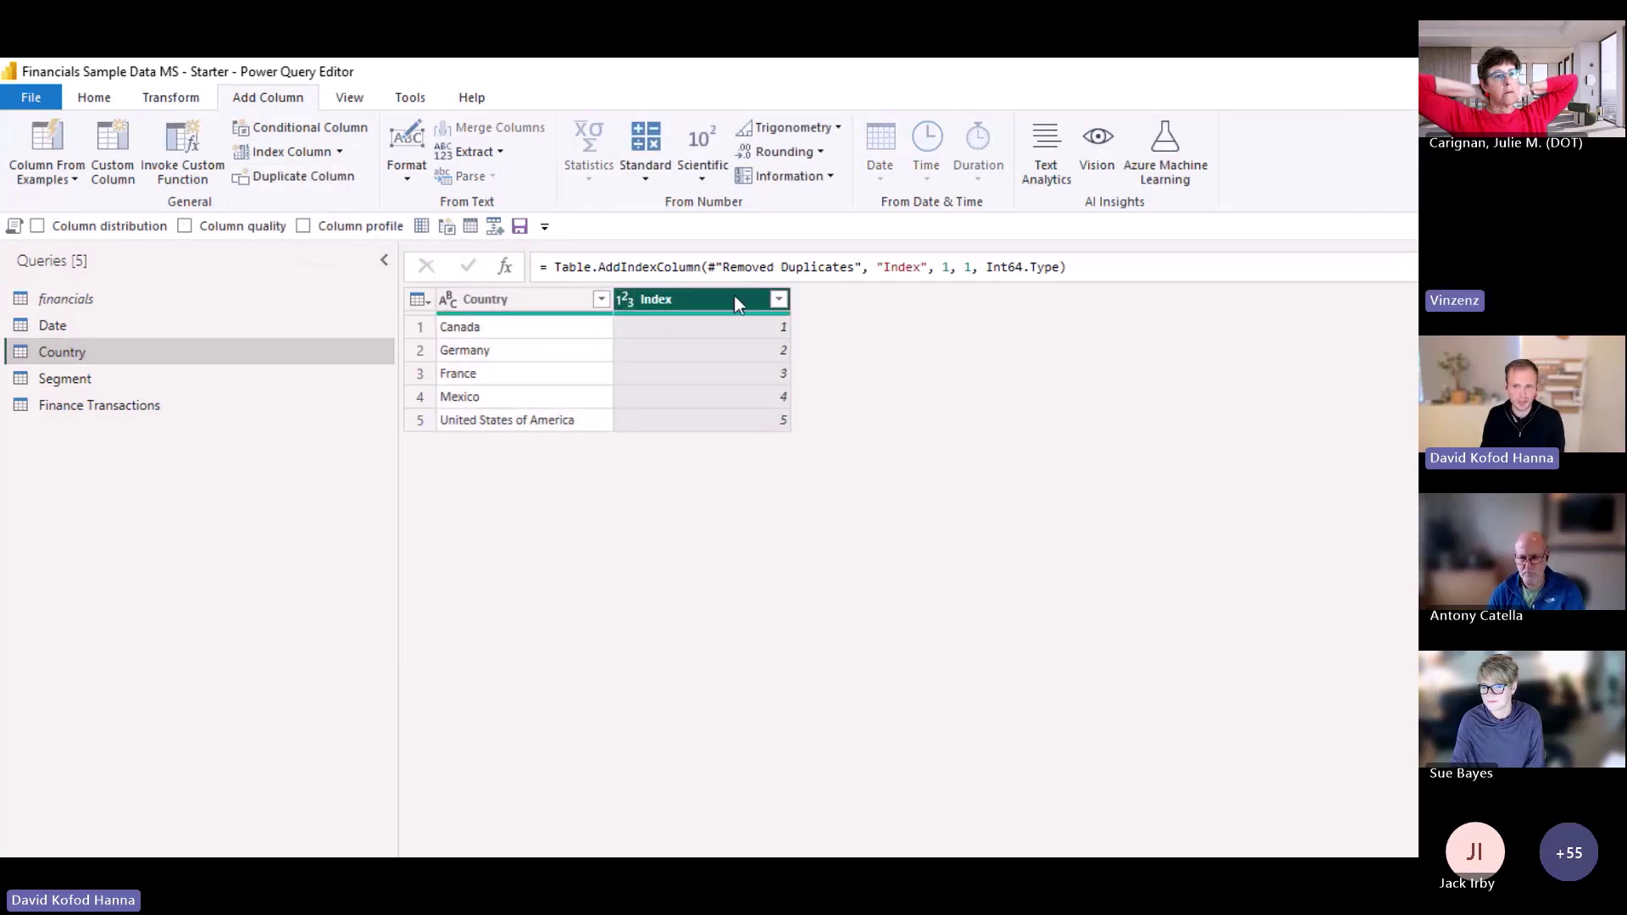
Rename the Country query's index column to Country Key by editing its name in the Table.AddIndexColumn formula
double_click(900, 267)
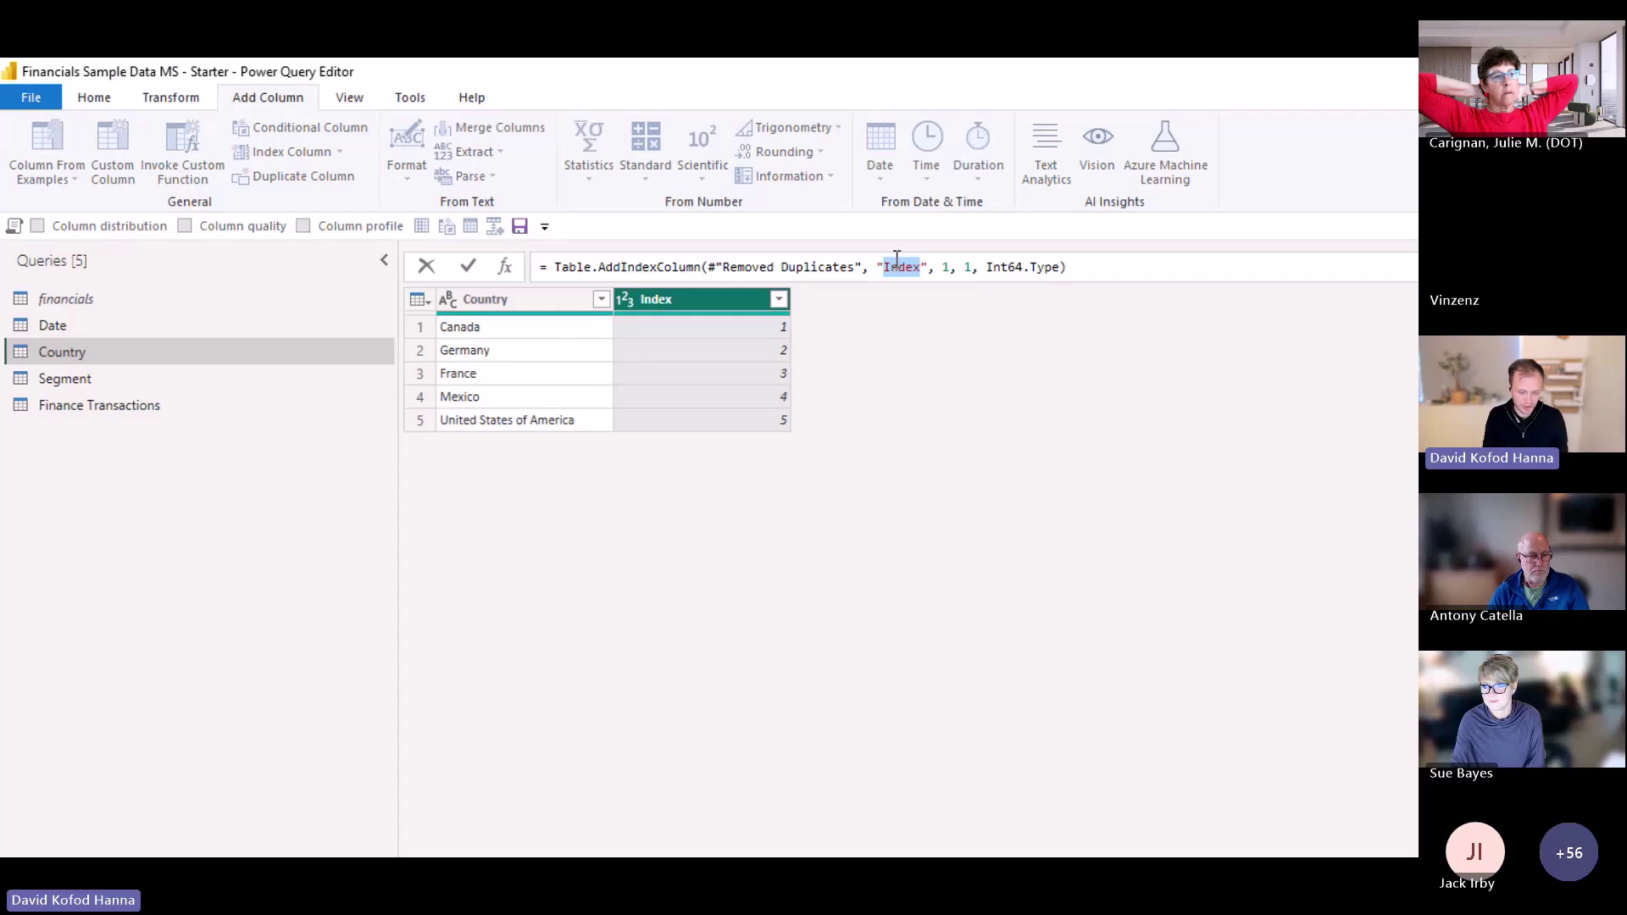
type("urty K")
double_click(897, 260)
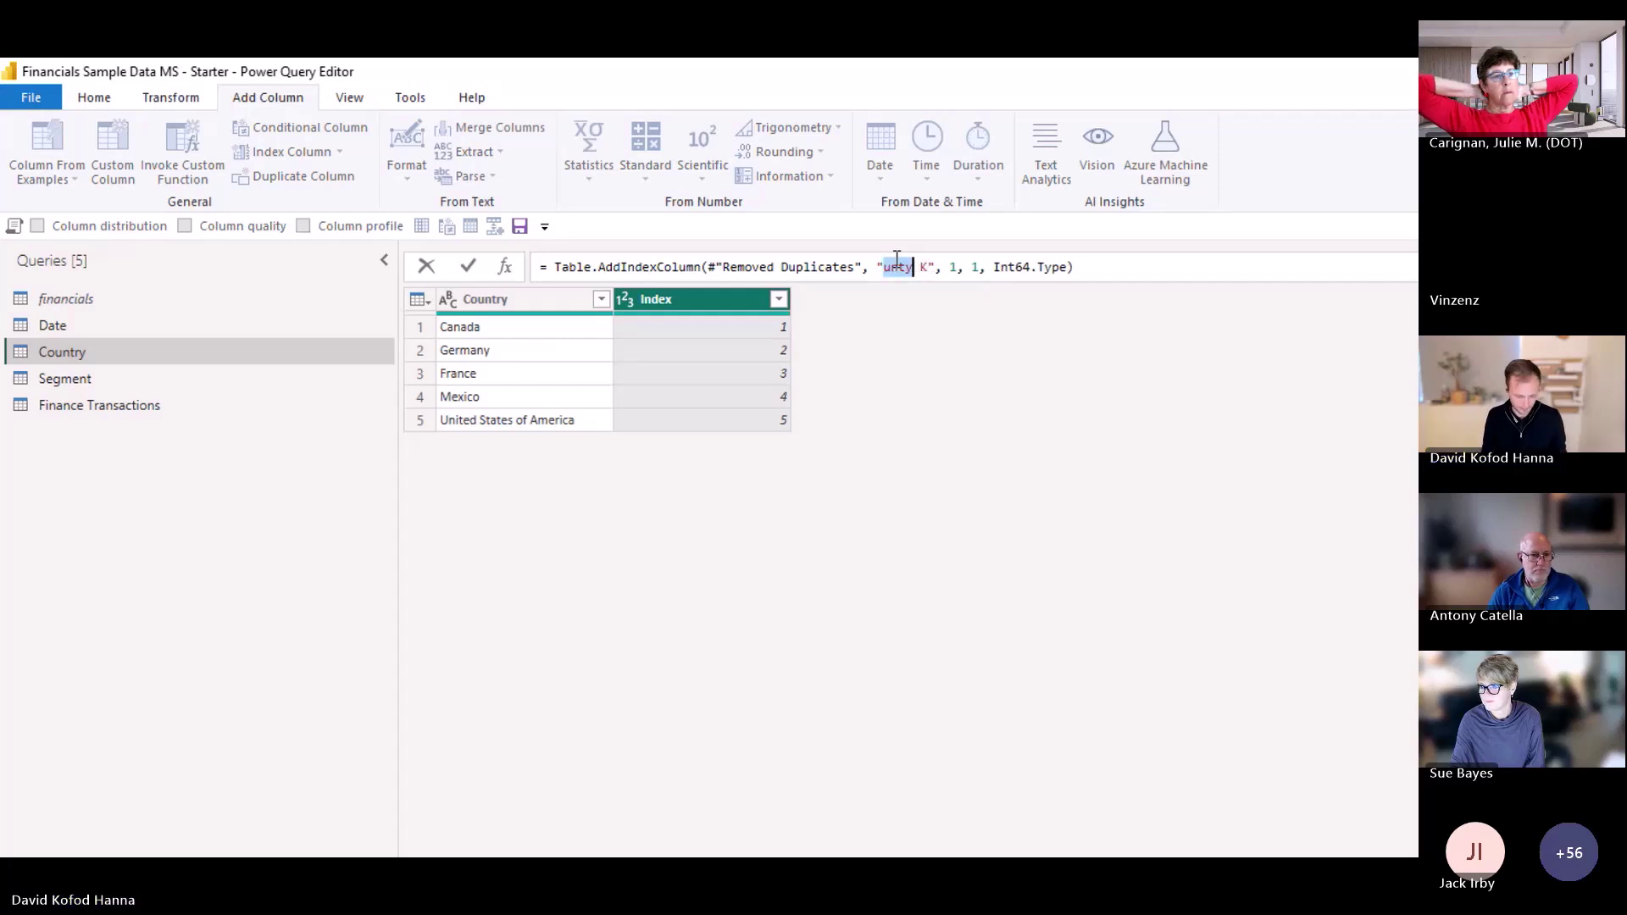
type("Counry")
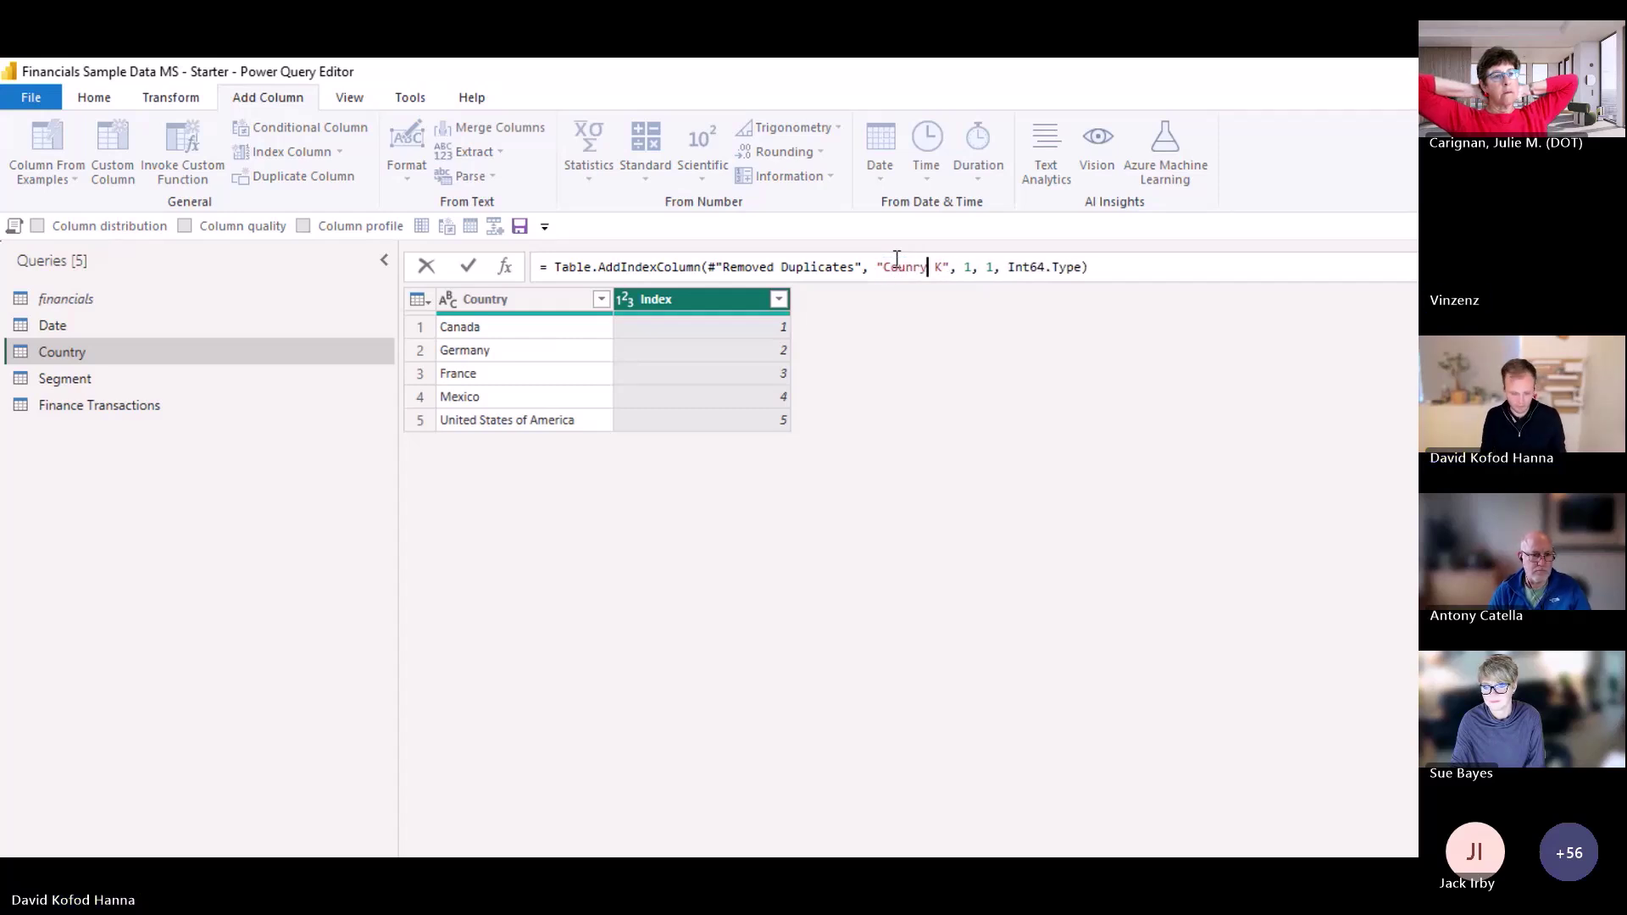
key("BackSpace")
key("BackSpace")
type("tr")
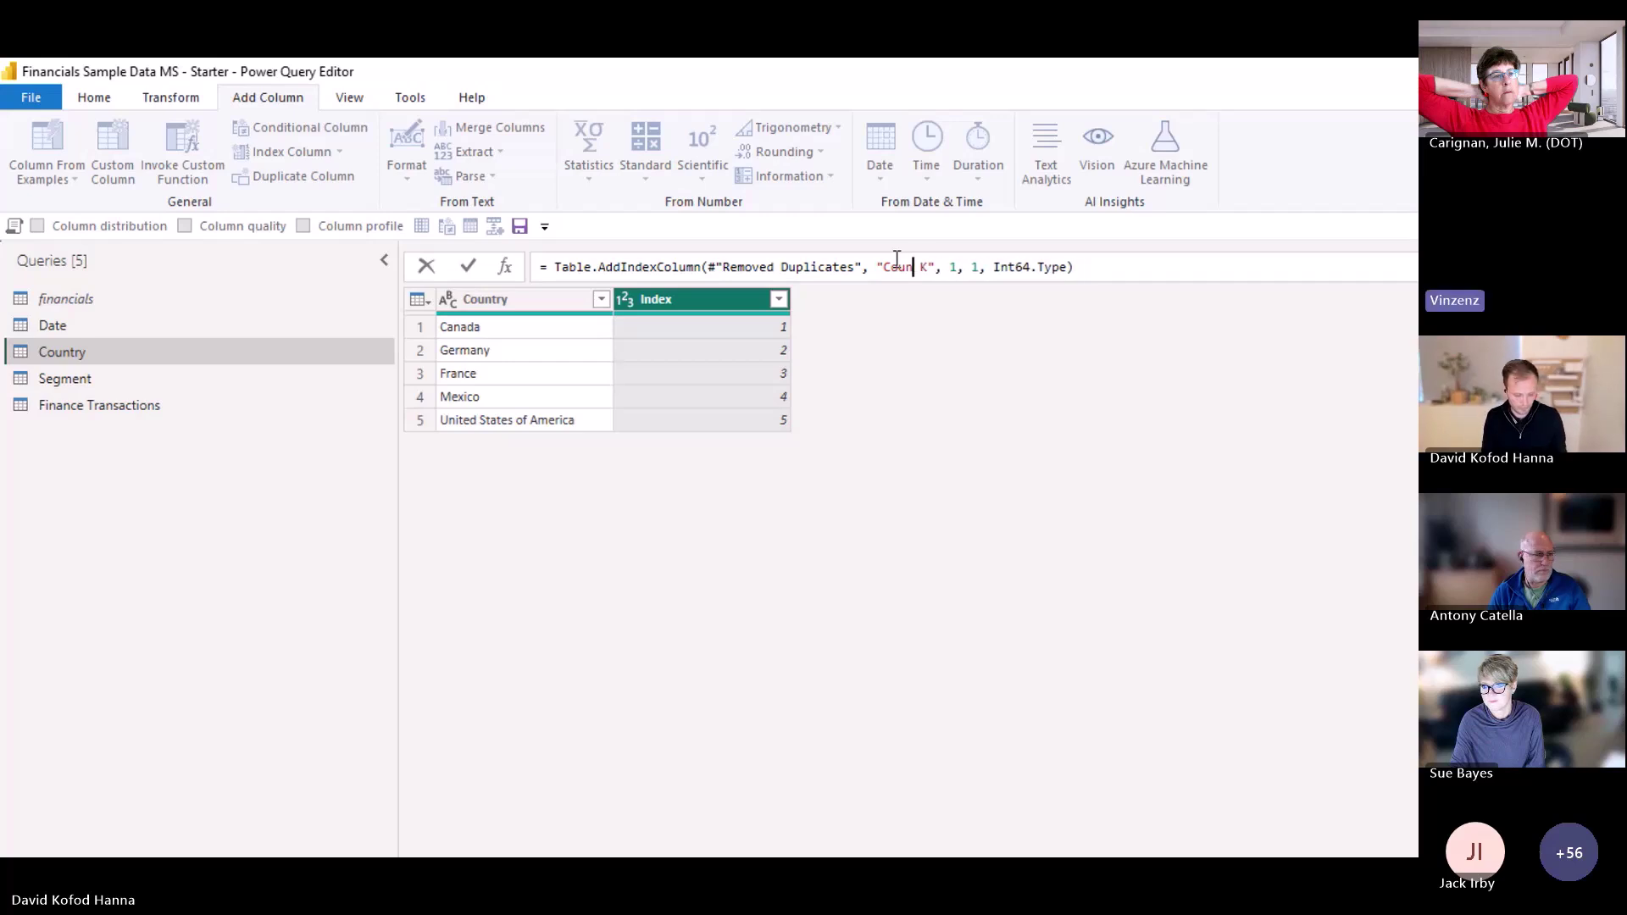
type("y")
key("Right")
key("Right")
type("ey")
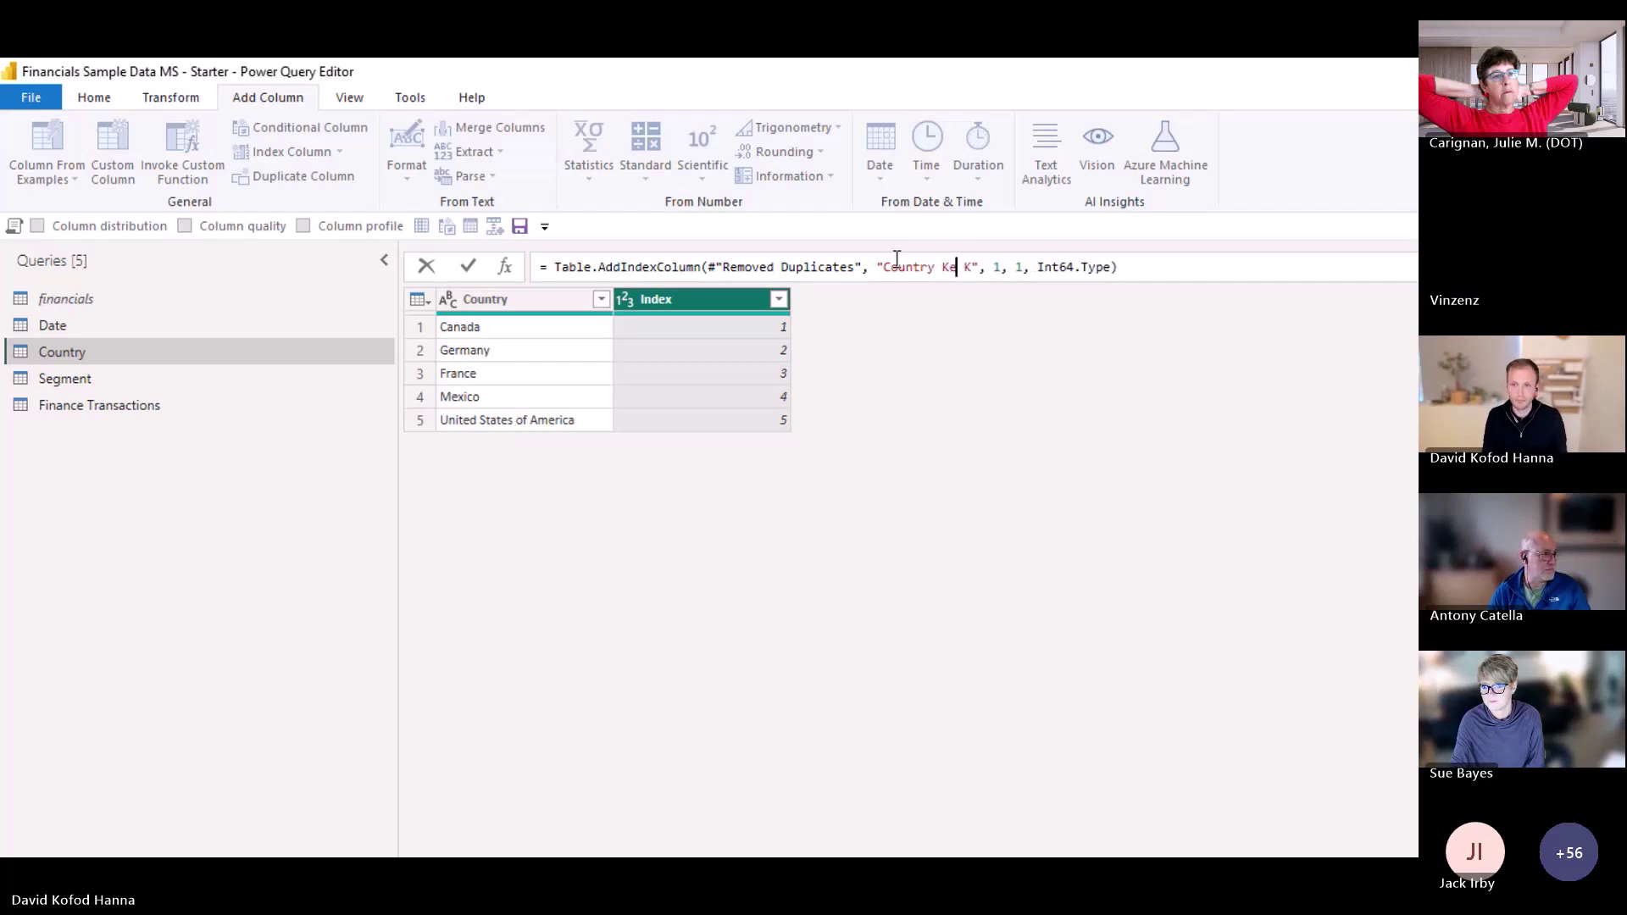
key("Return")
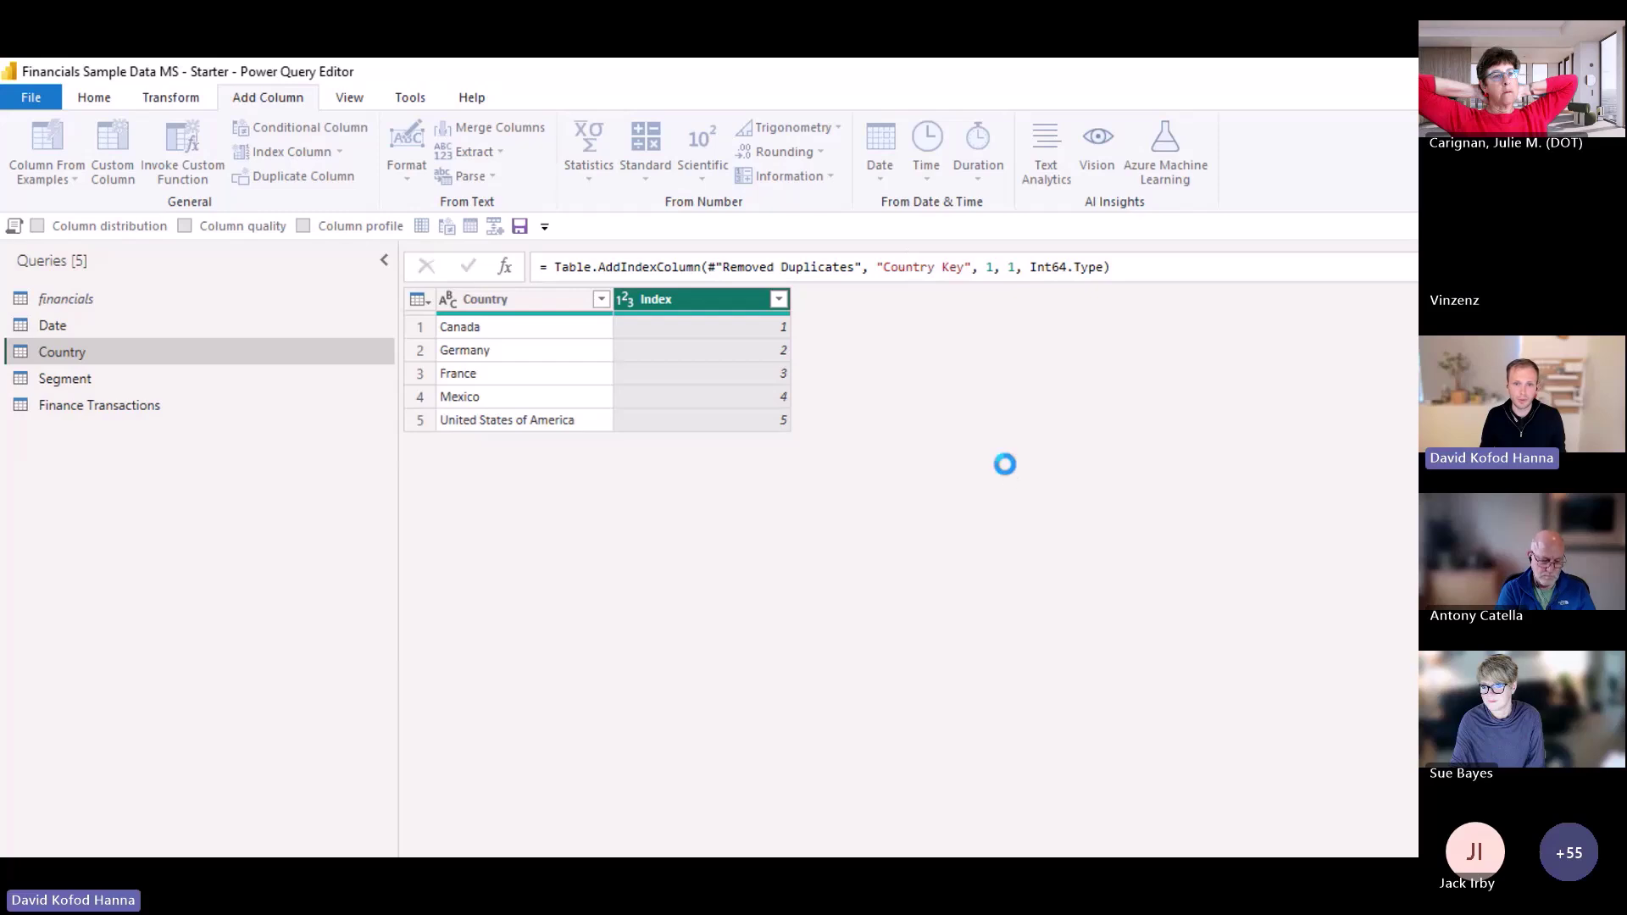
Add an index column starting from 1 to the Segment query and name it Segment Key in the step's formula
double_click(136, 380)
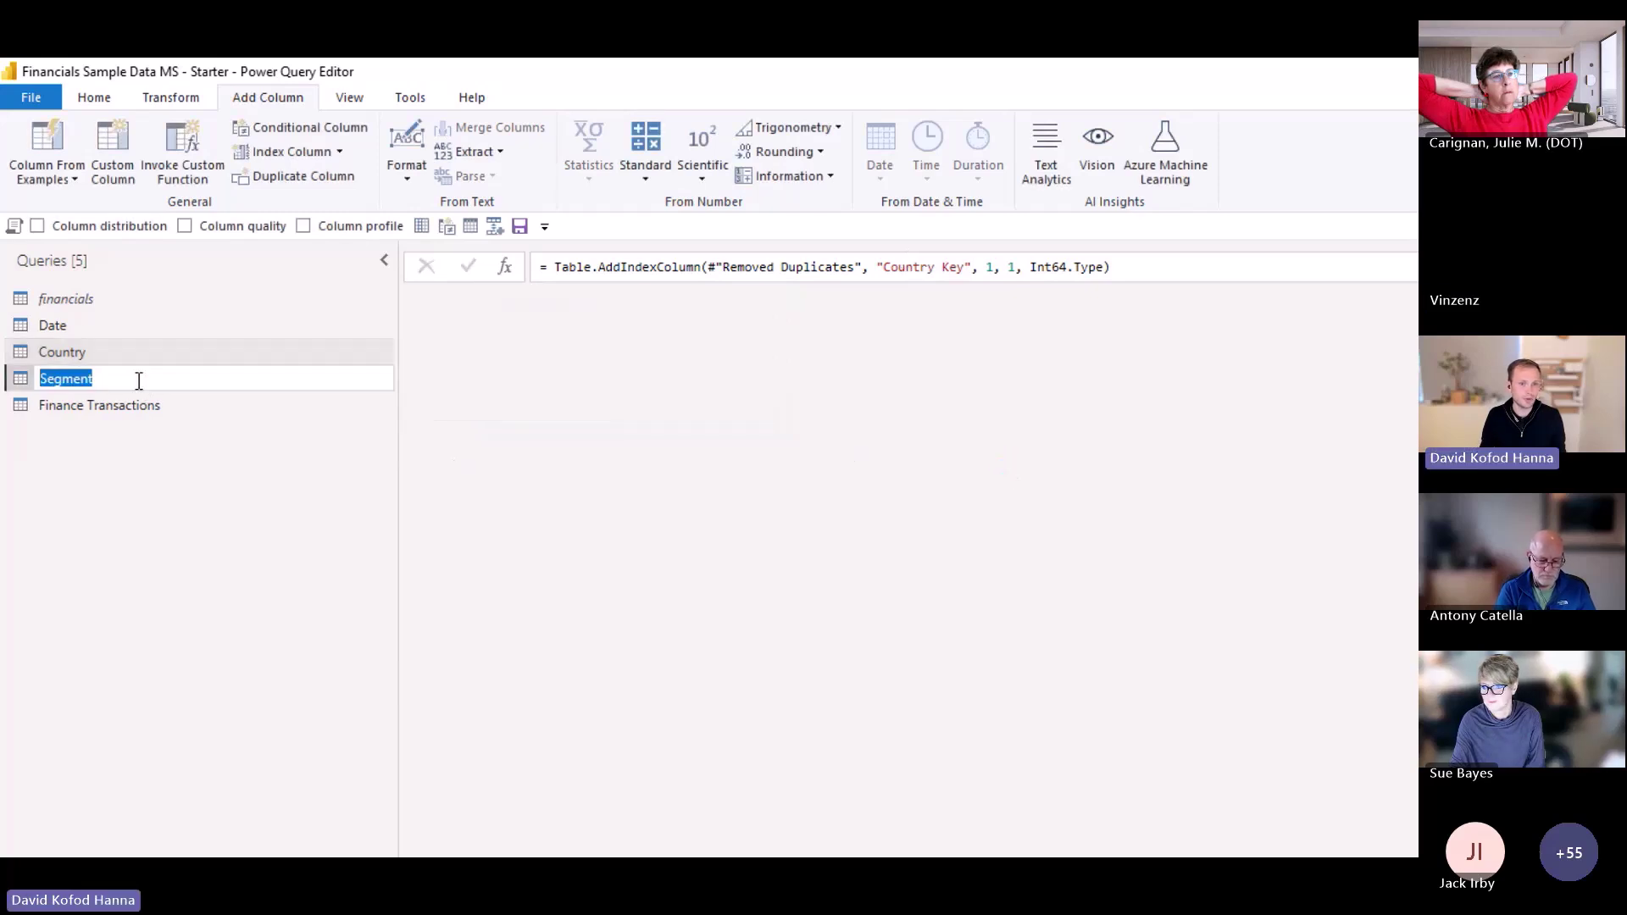
left_click(315, 537)
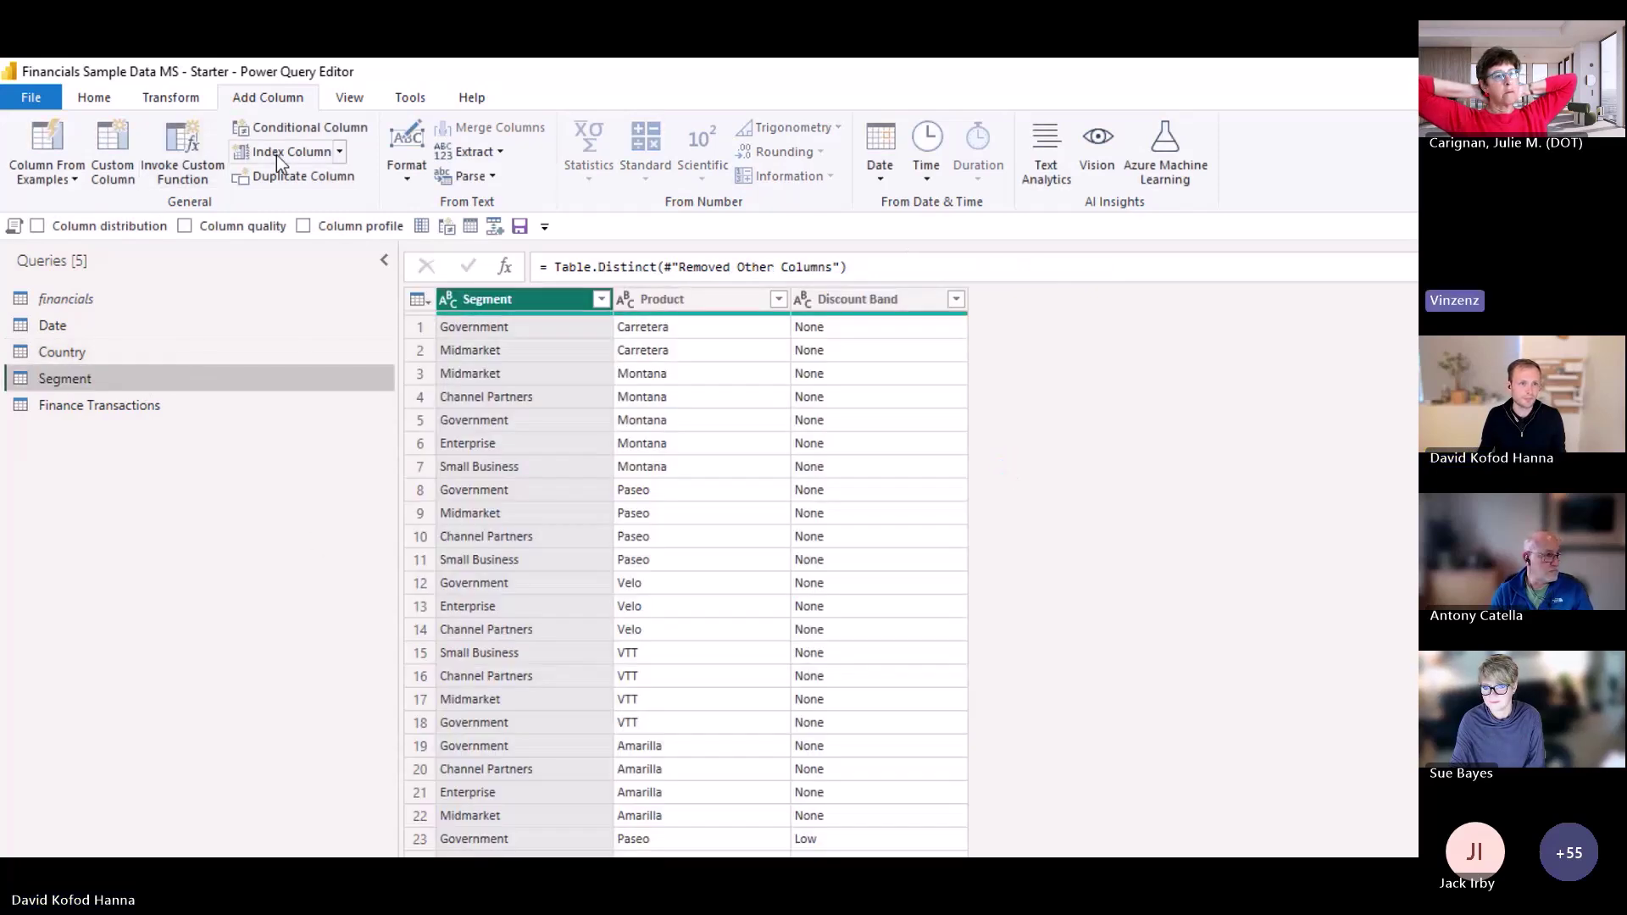
left_click(341, 152)
left_click(318, 203)
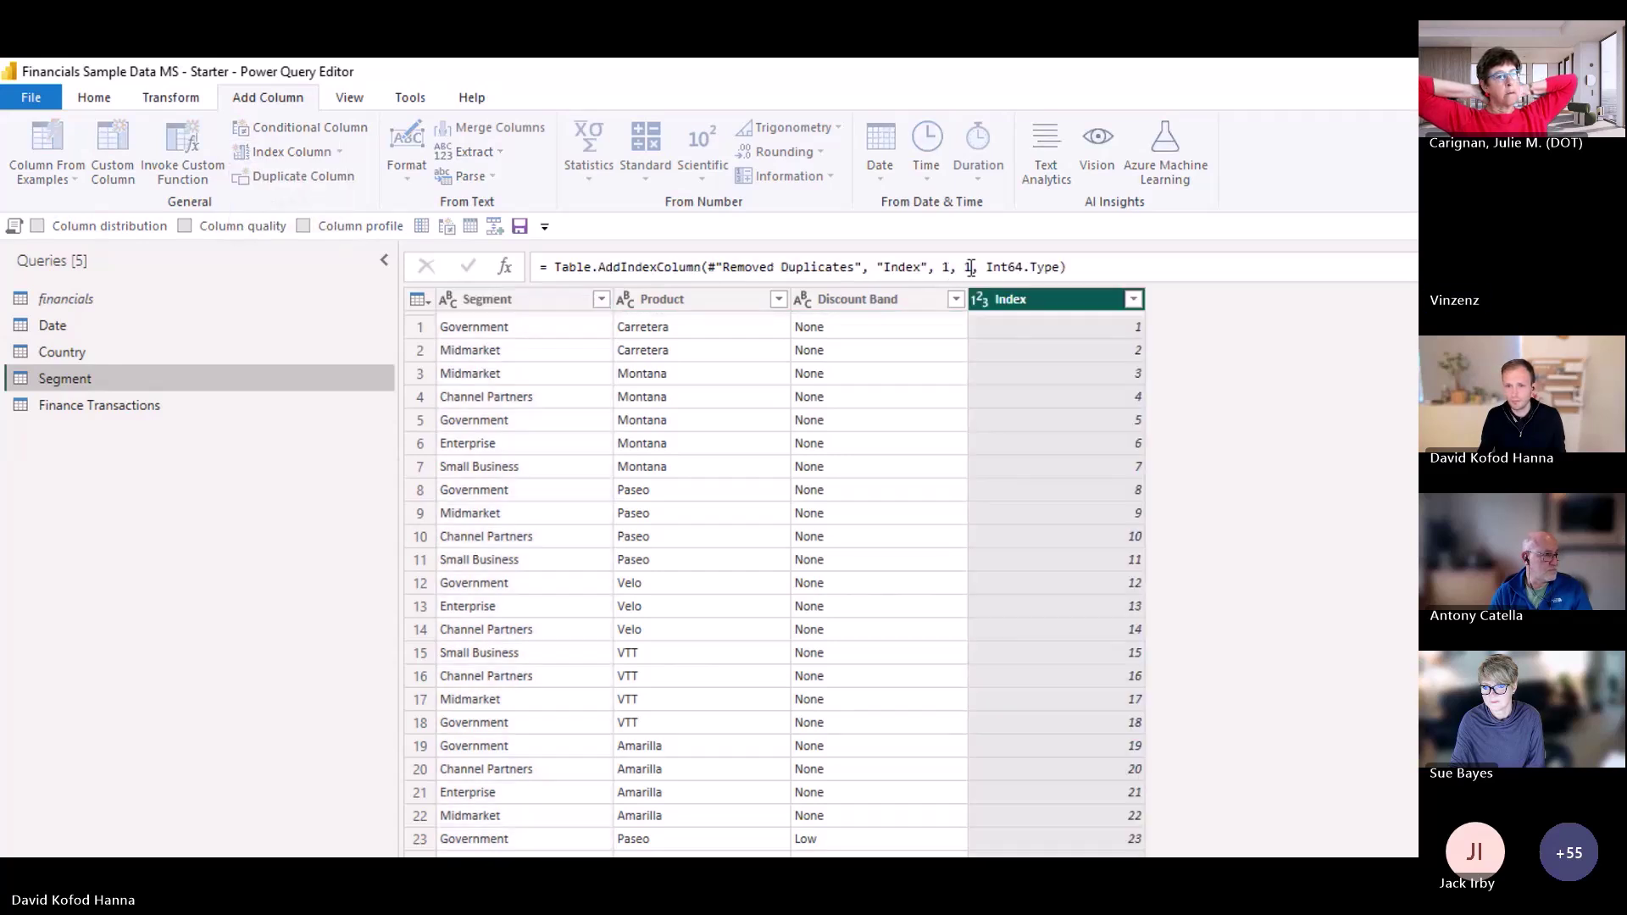
double_click(900, 267)
type("Segment Ke")
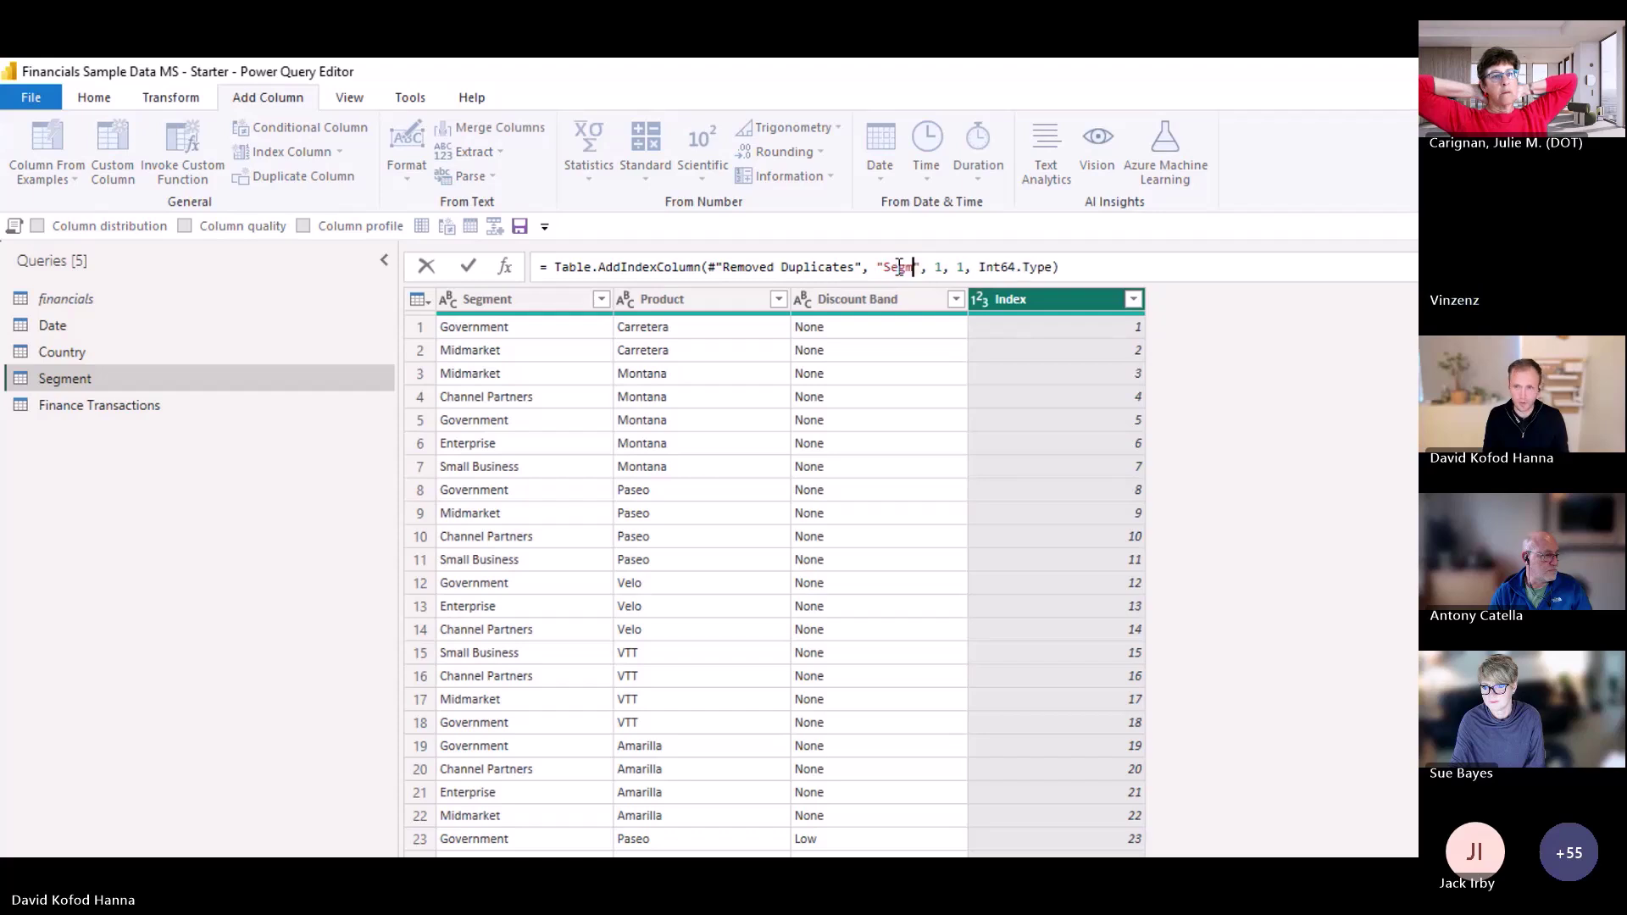
type("y")
key("Return")
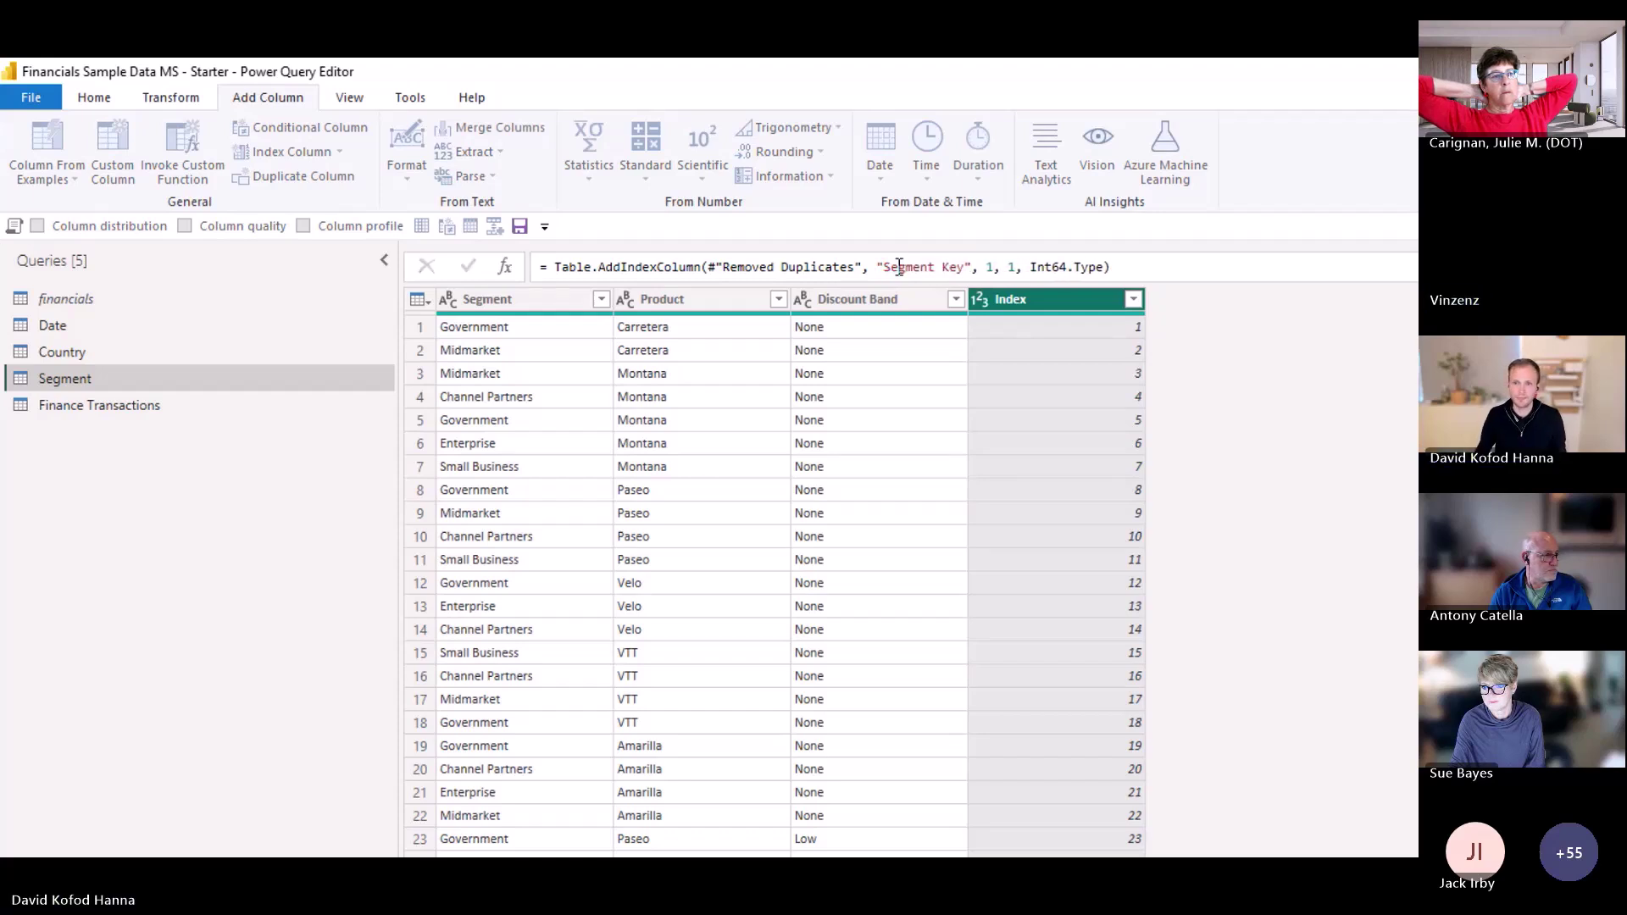
Review the columns of the financials and Date queries, and open the Finance Transactions query
left_click(119, 300)
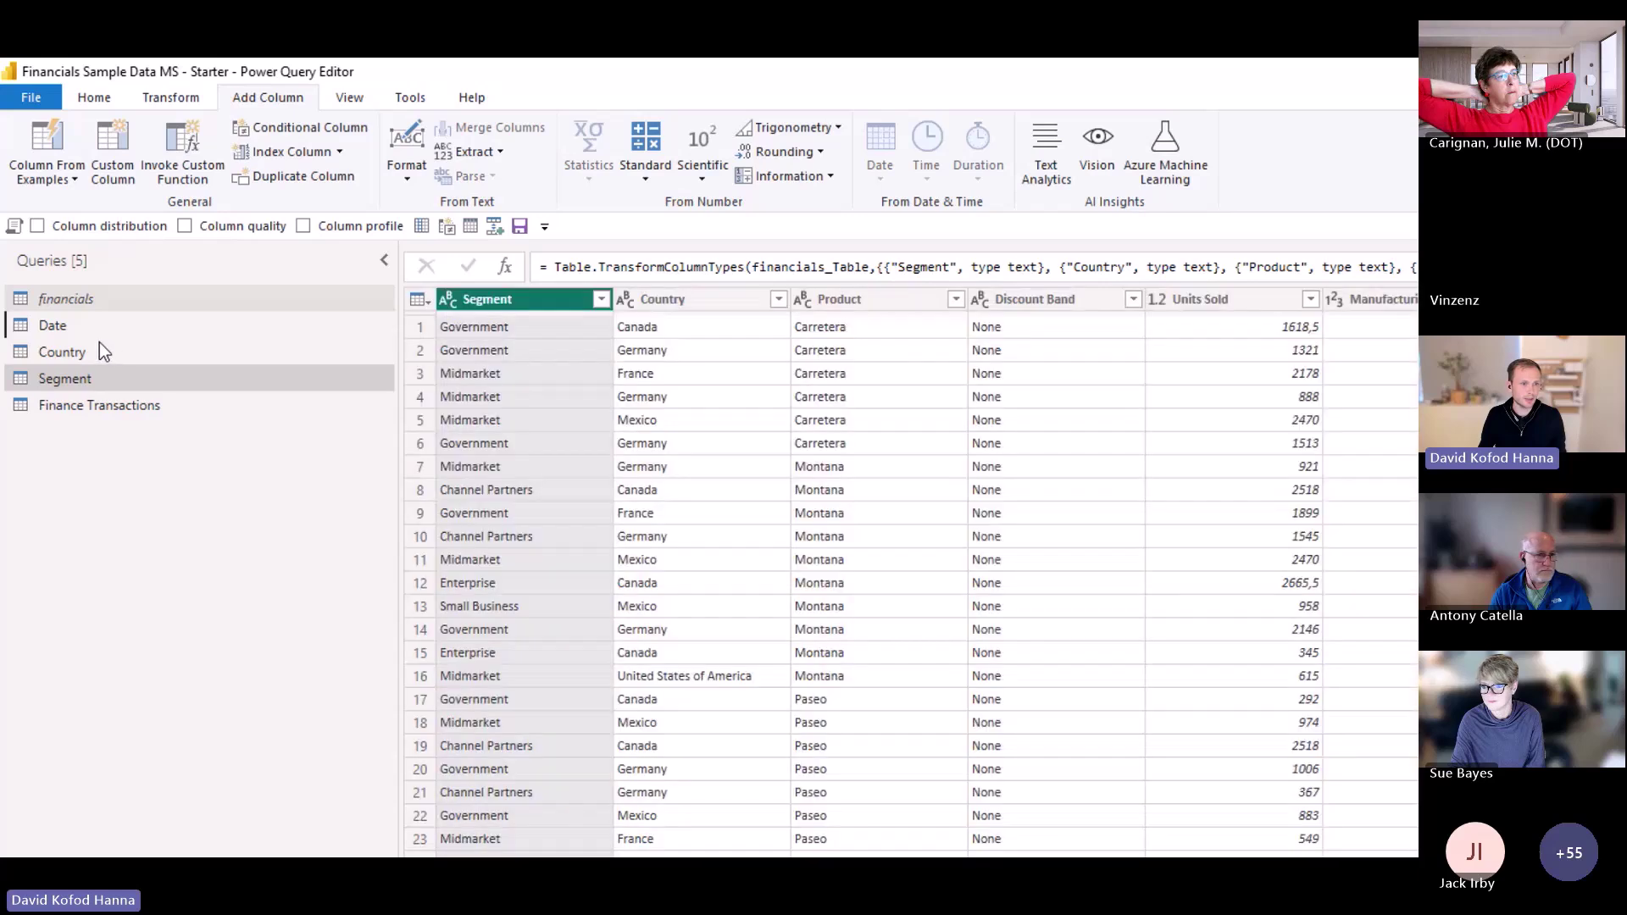
left_click(89, 331)
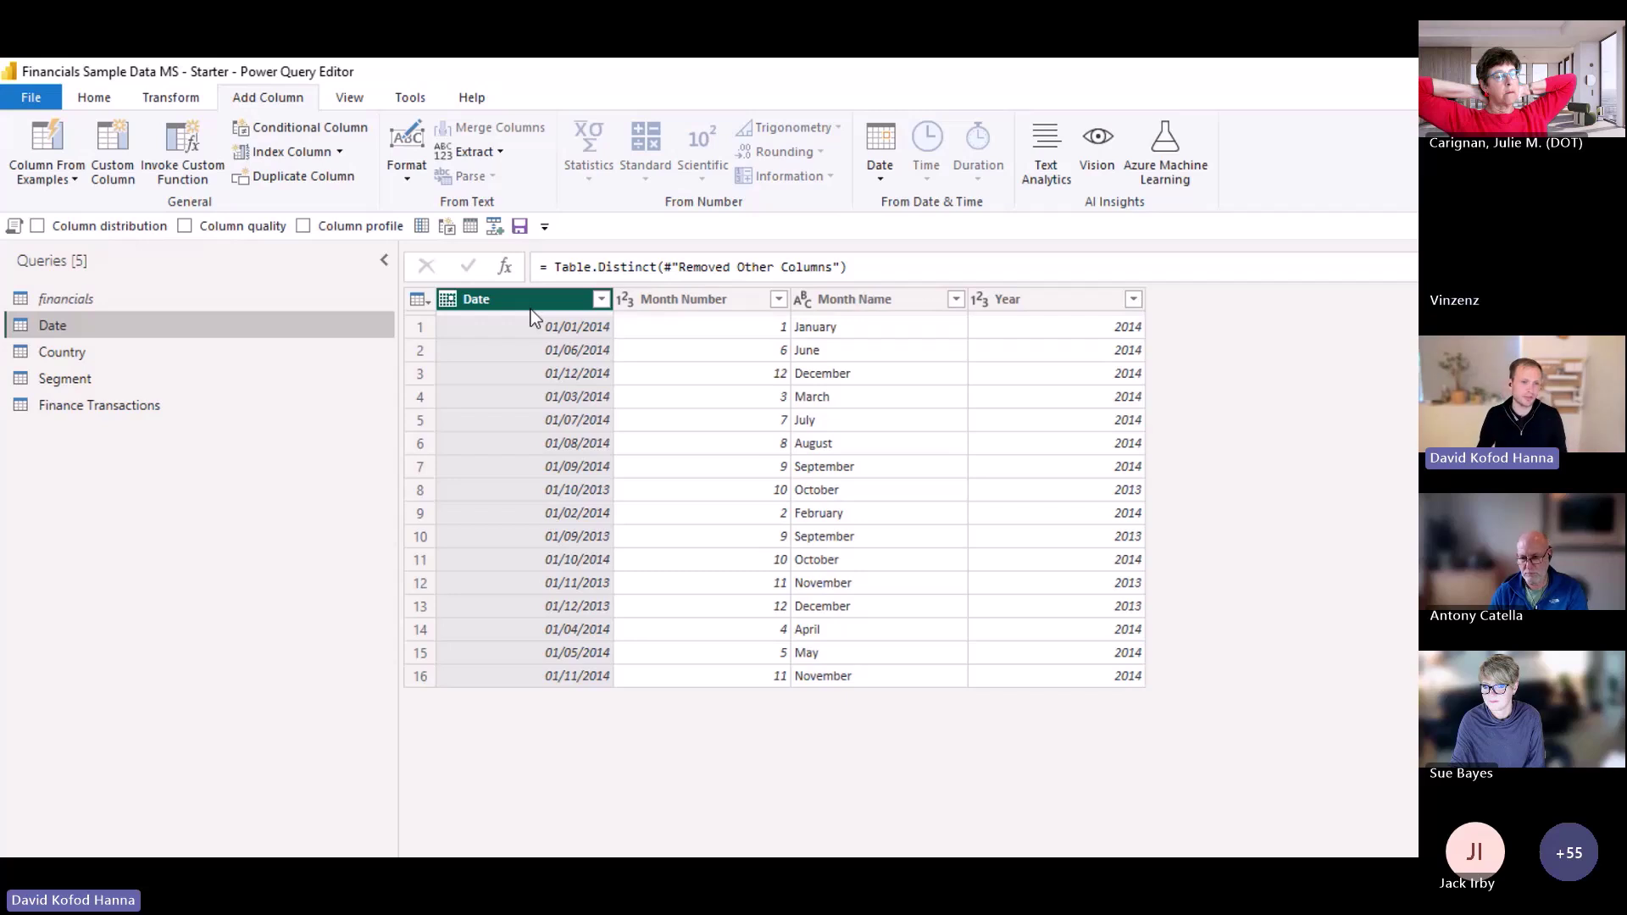
left_click(201, 407)
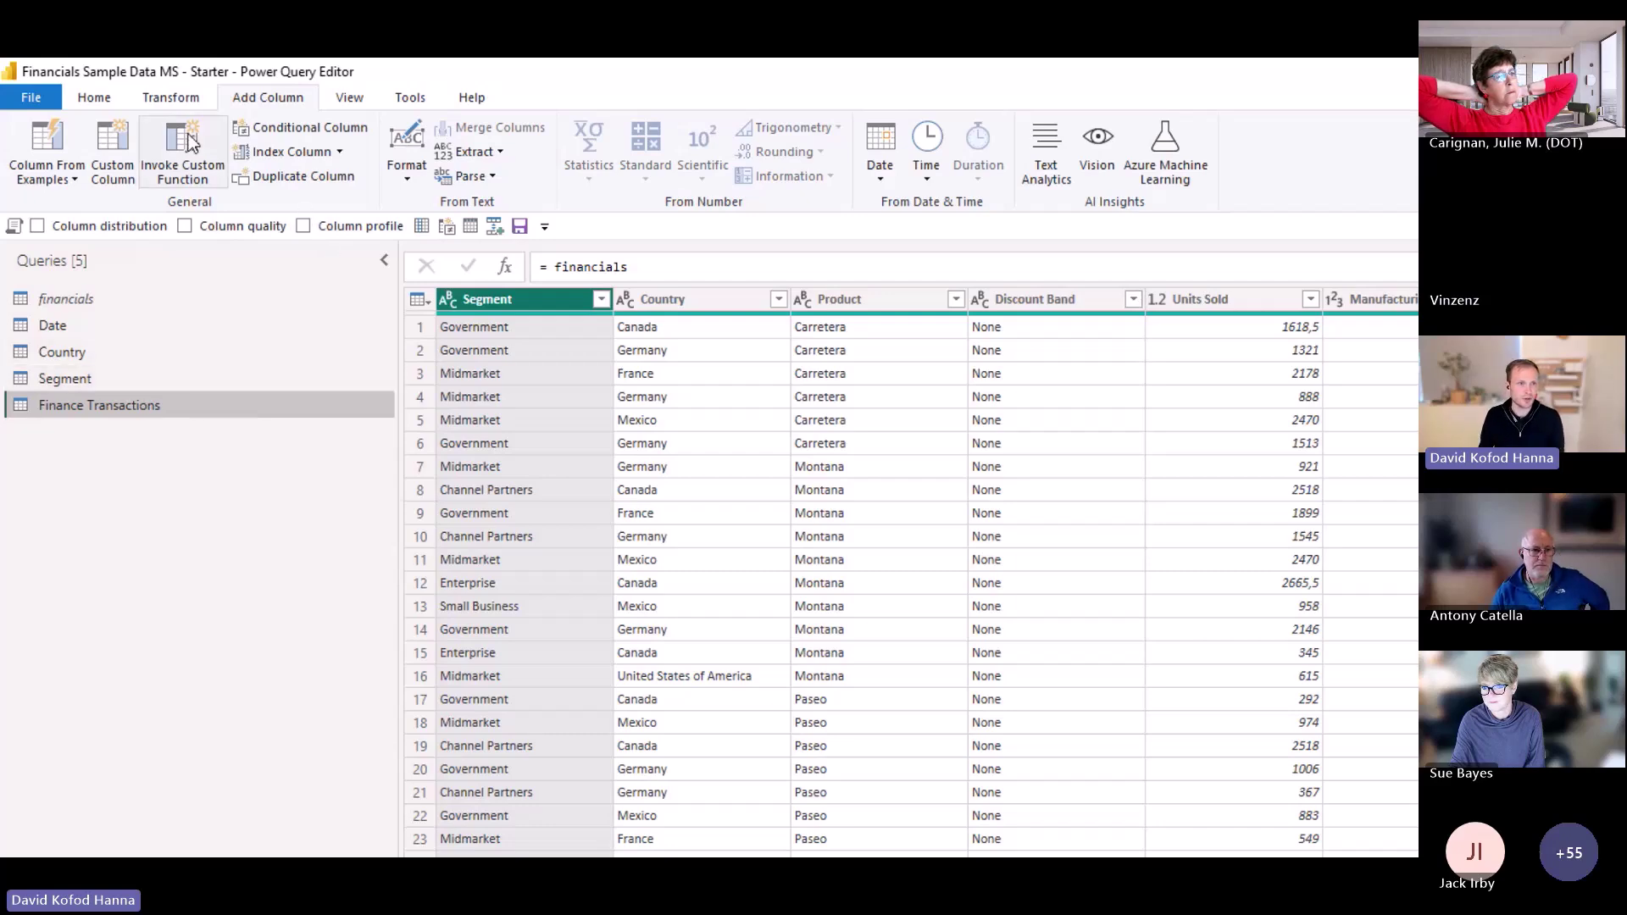
Merge the Finance Transactions query with the Country query on their Country columns, using a Left Outer join
left_click(110, 100)
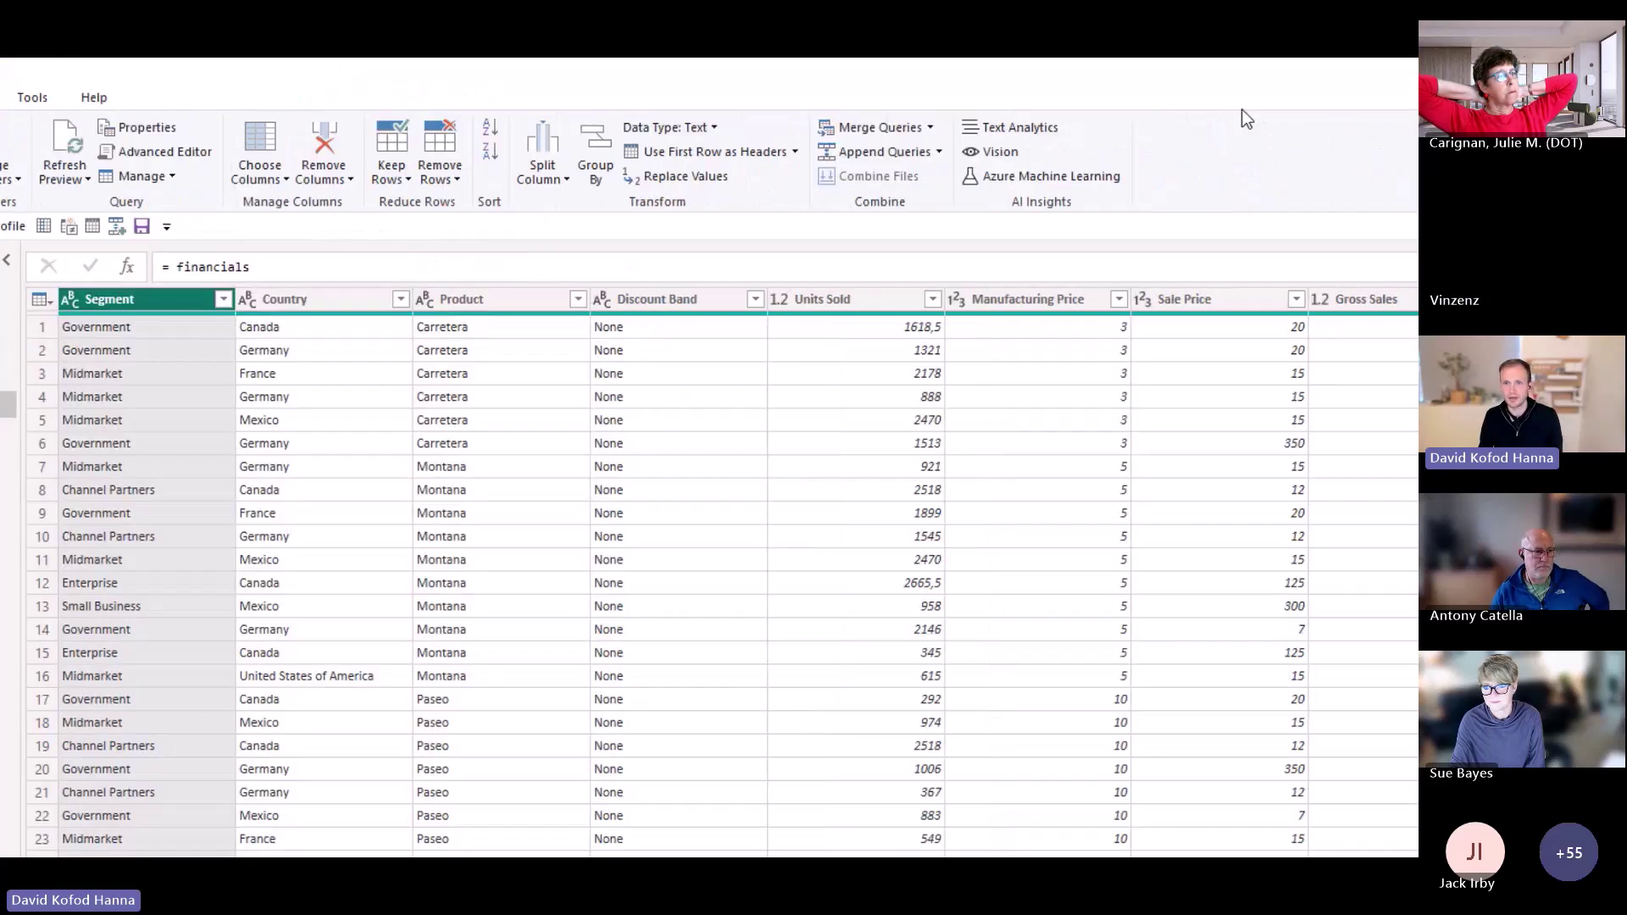
left_click(902, 134)
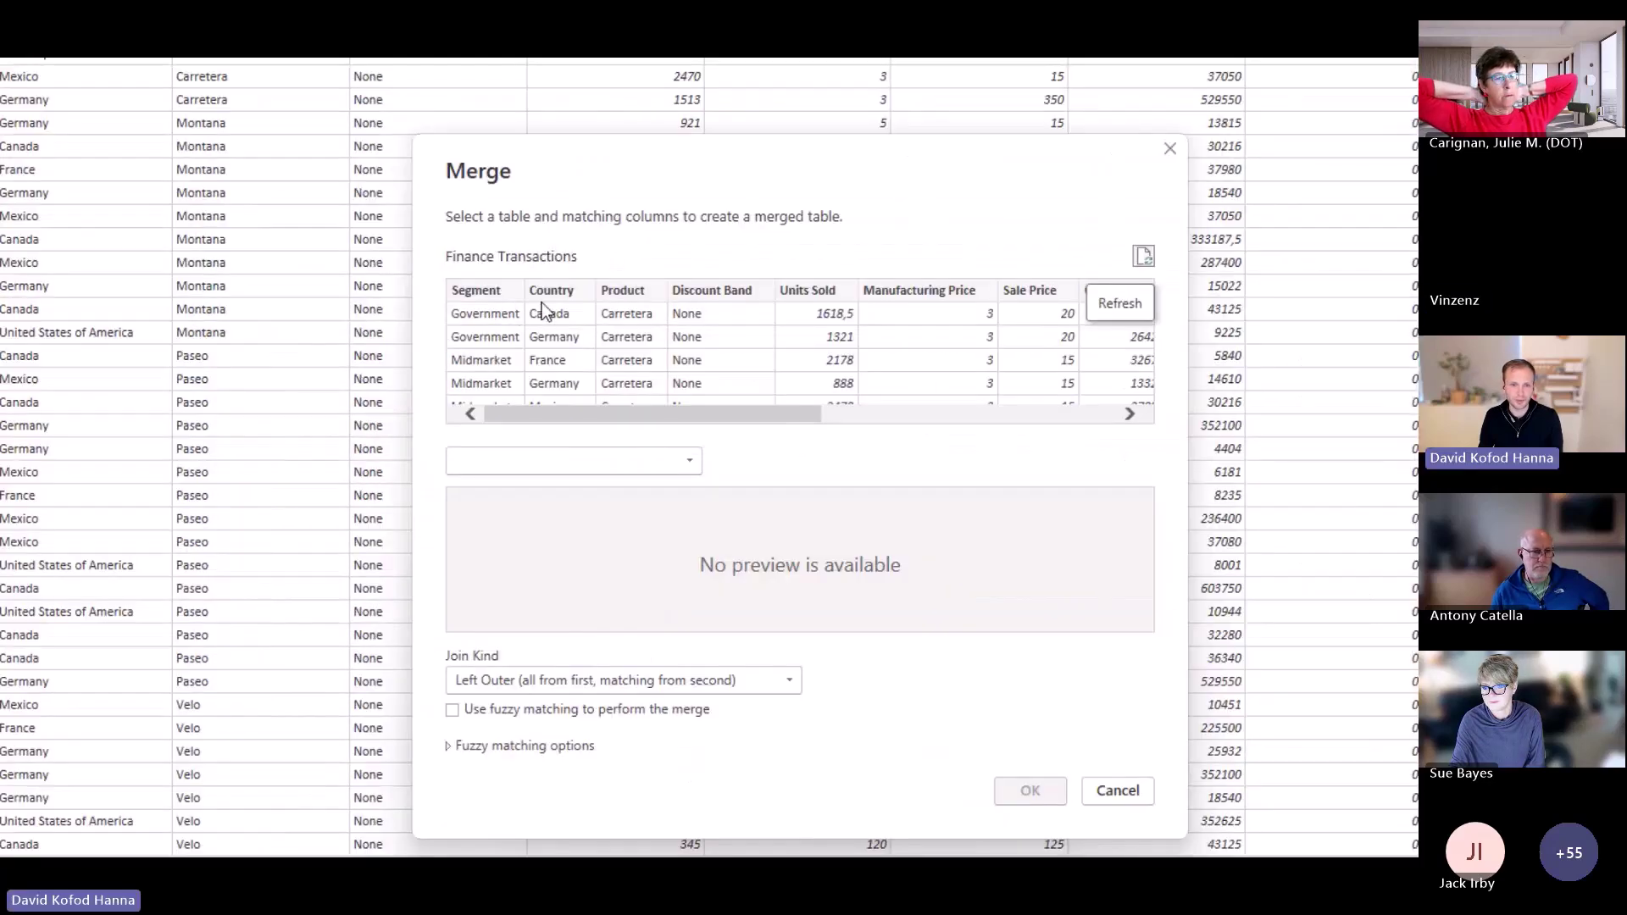
left_click(546, 293)
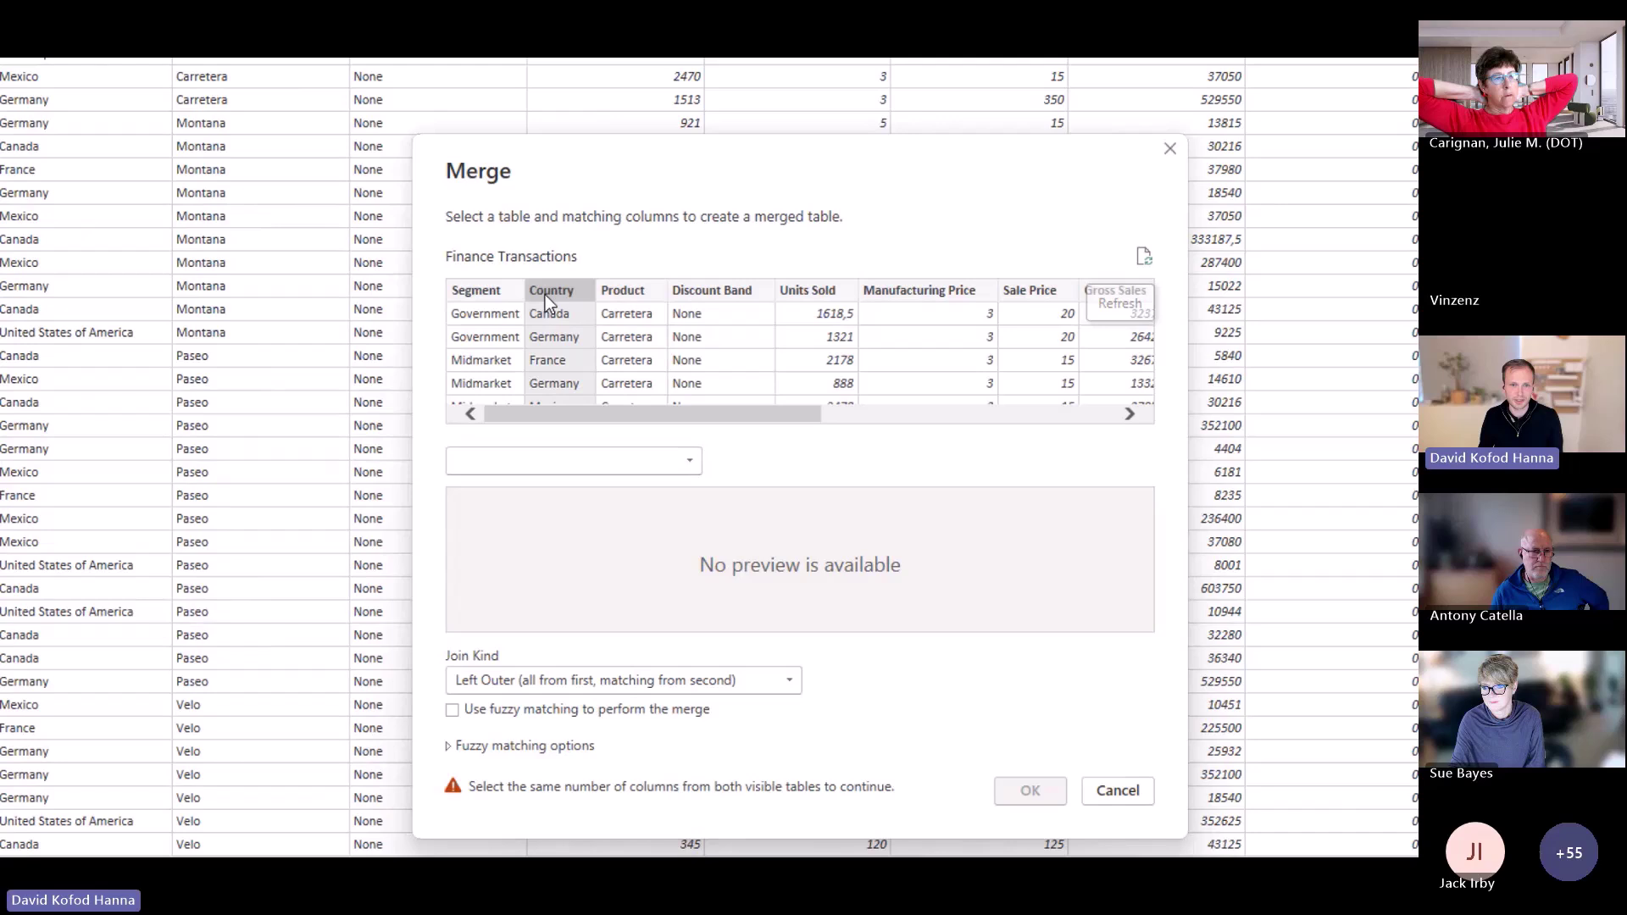
left_click(572, 458)
left_click(512, 491)
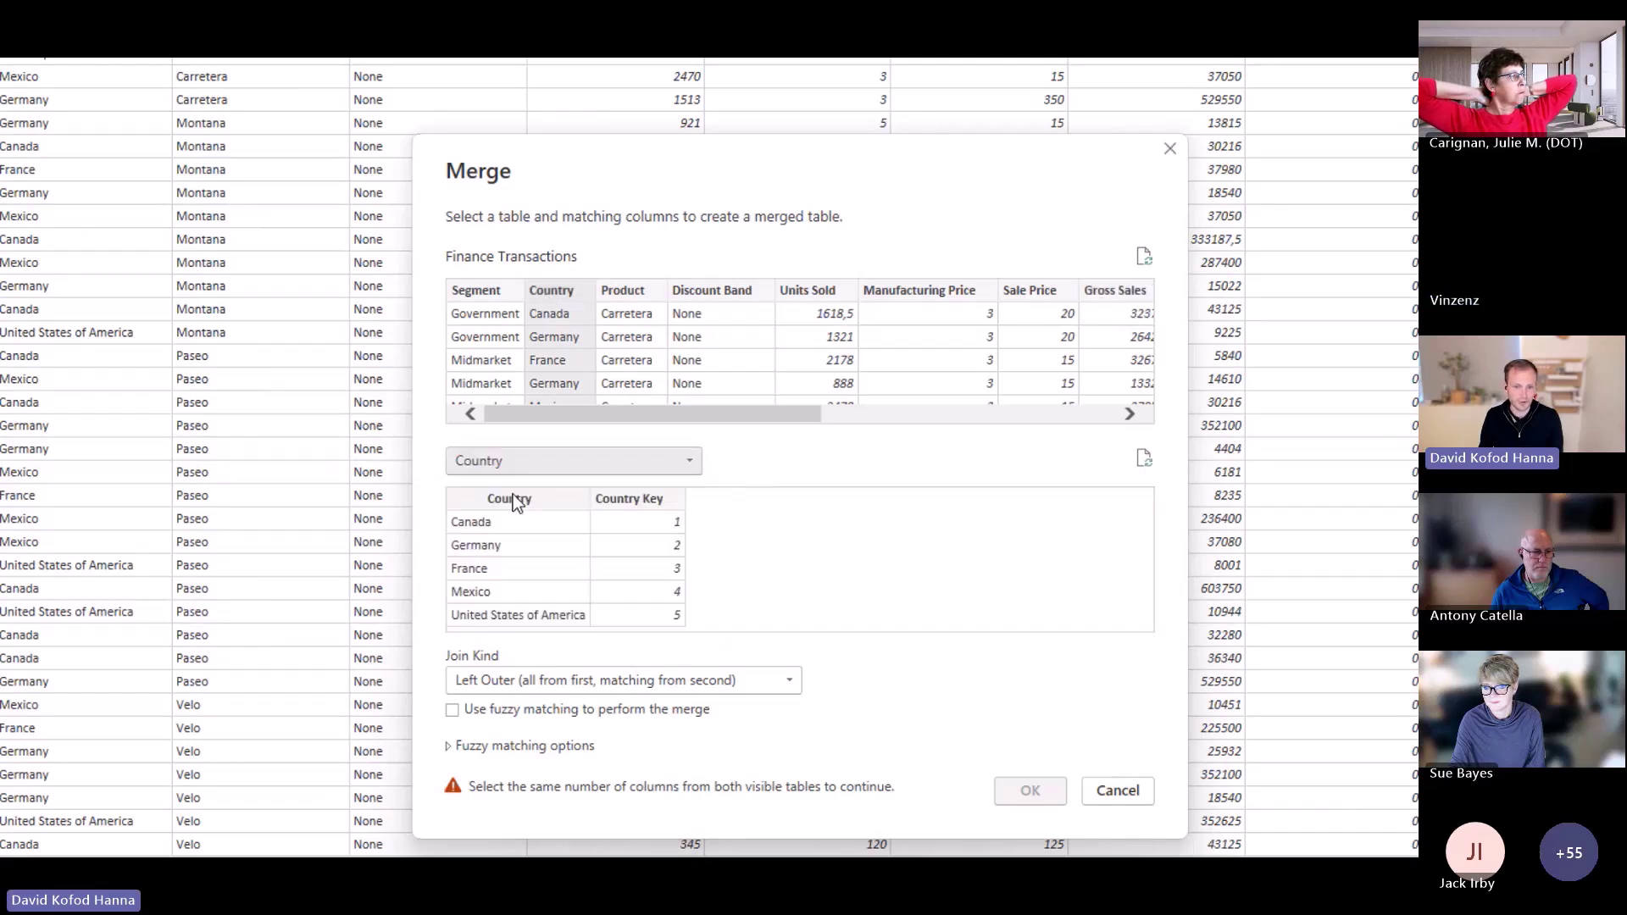
left_click(541, 501)
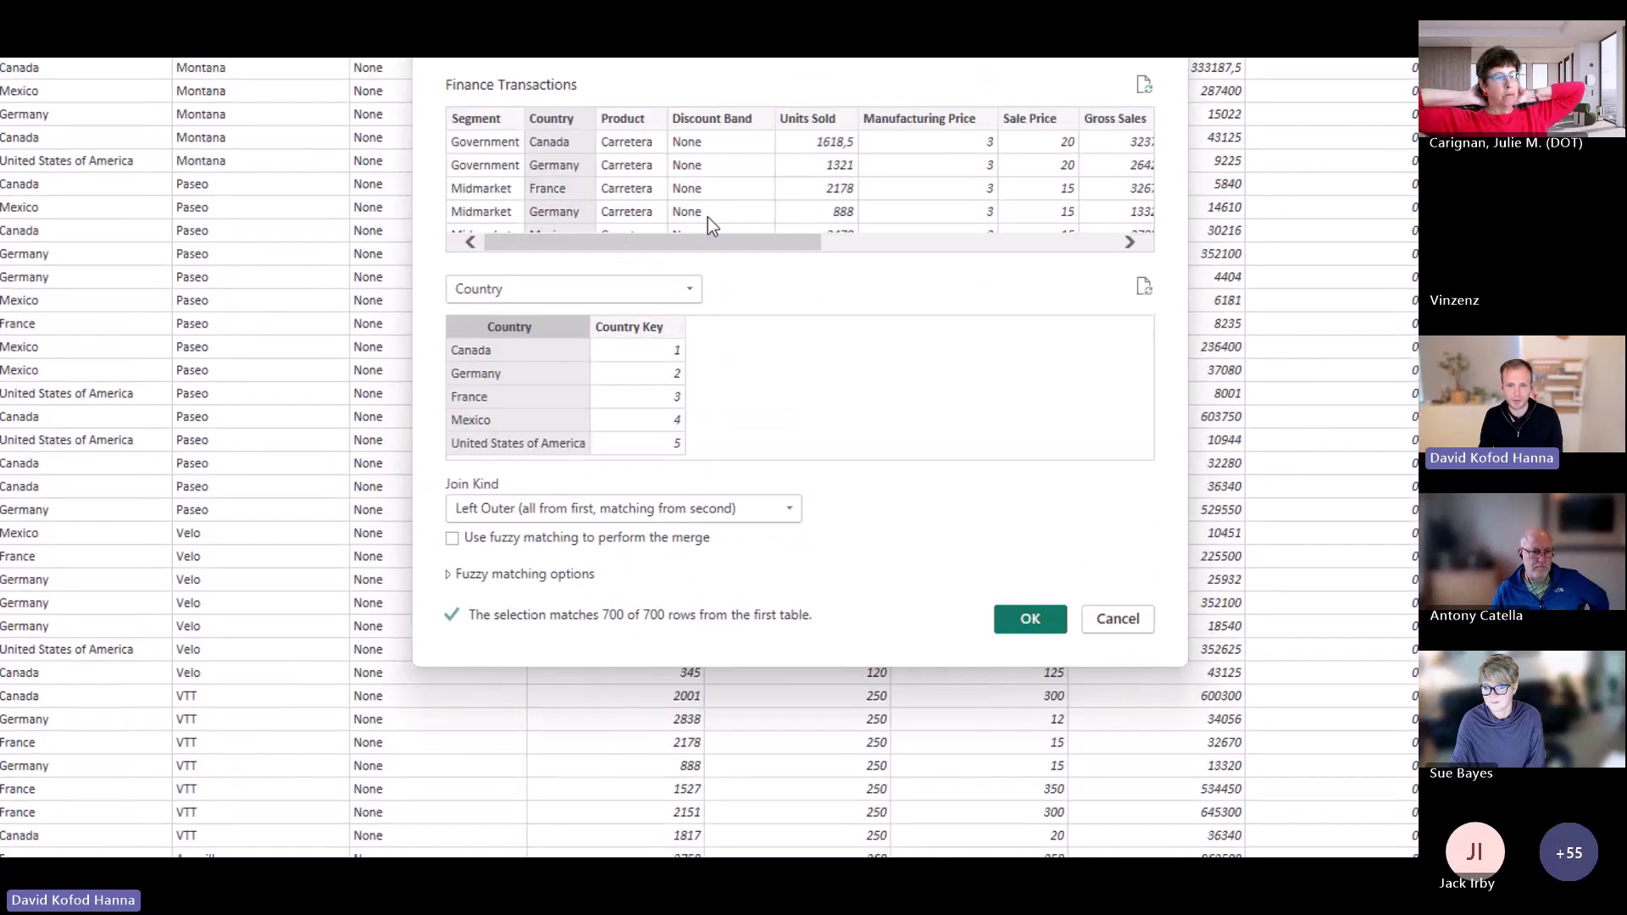
left_click(1027, 619)
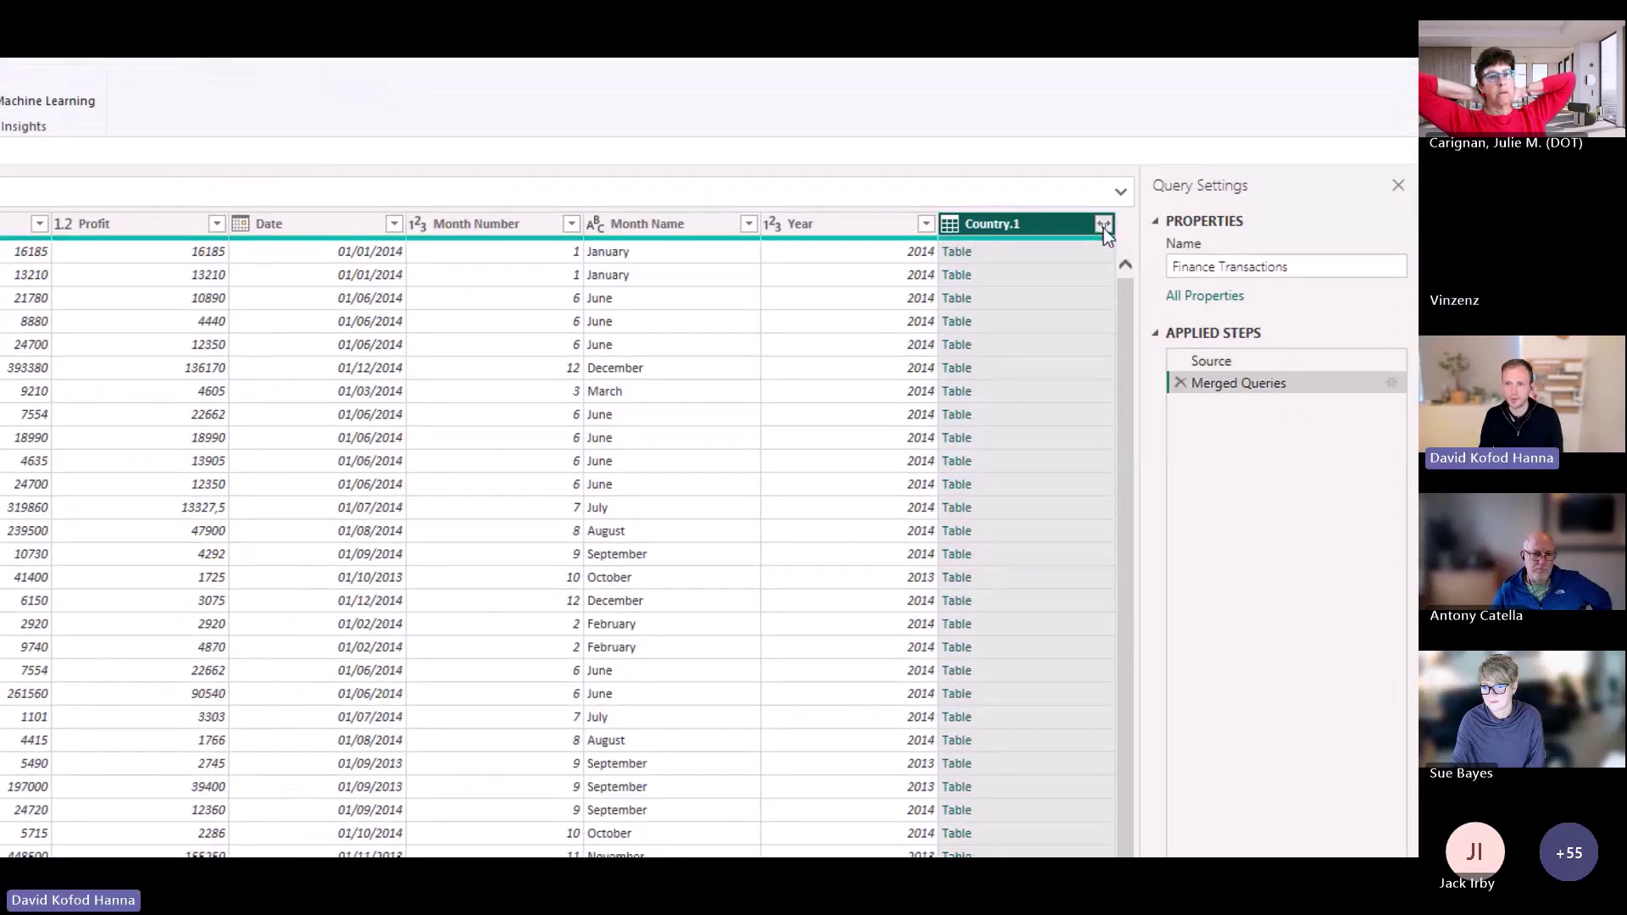
Expand only Country Key from the merged Country.1 column without the name prefix, and exclude the original Country column from the query
left_click(1104, 224)
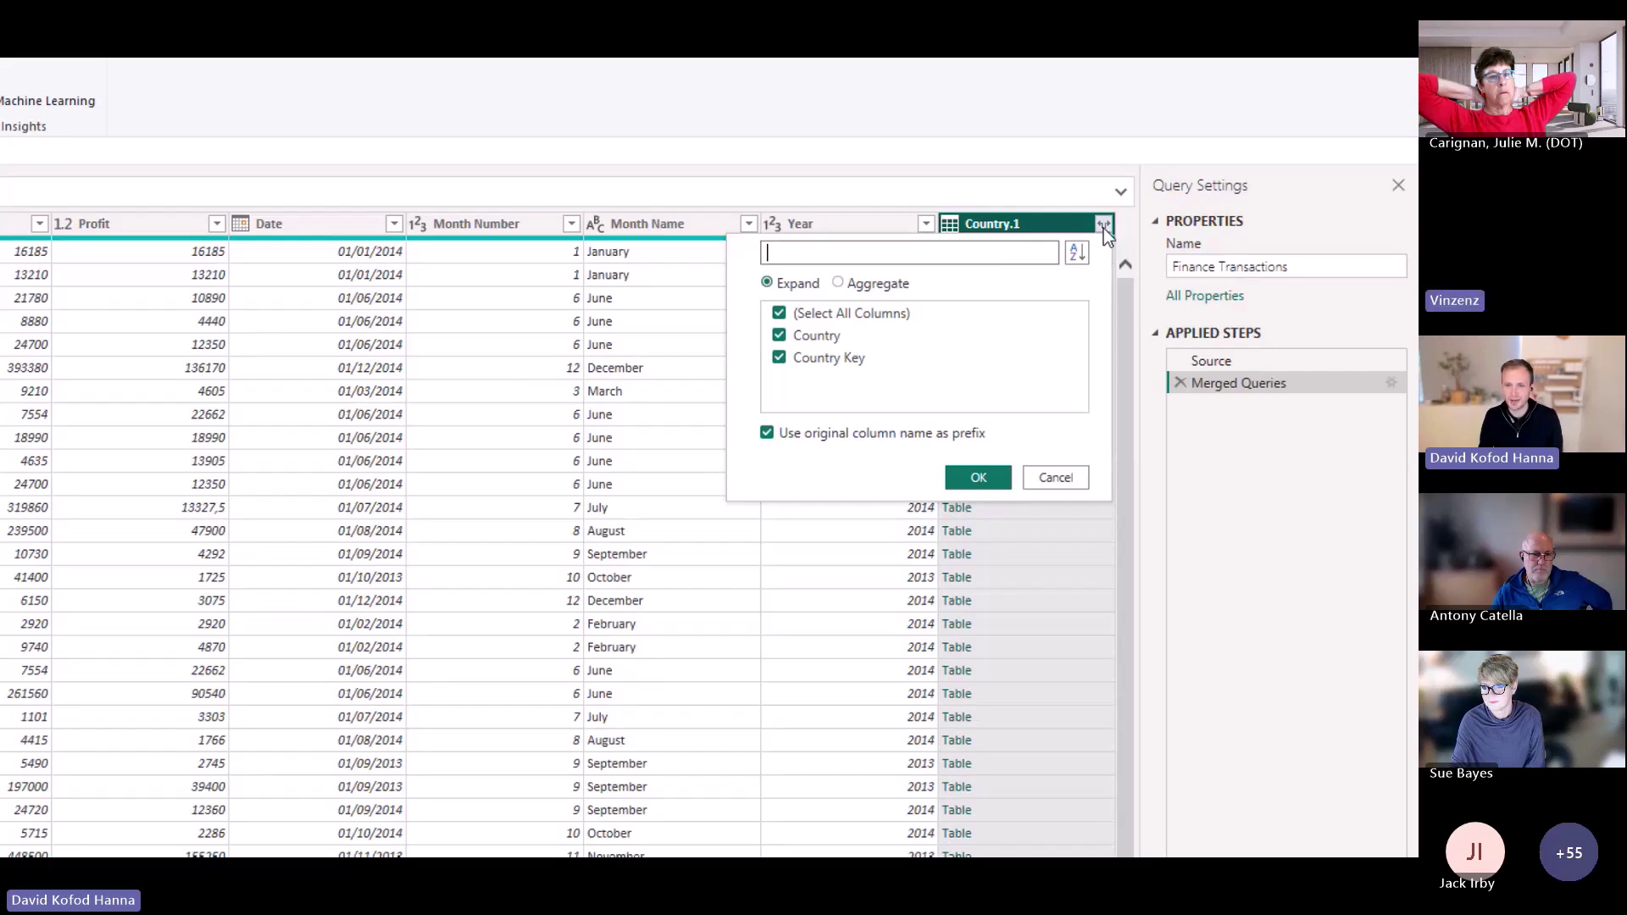
left_click(837, 337)
left_click(828, 432)
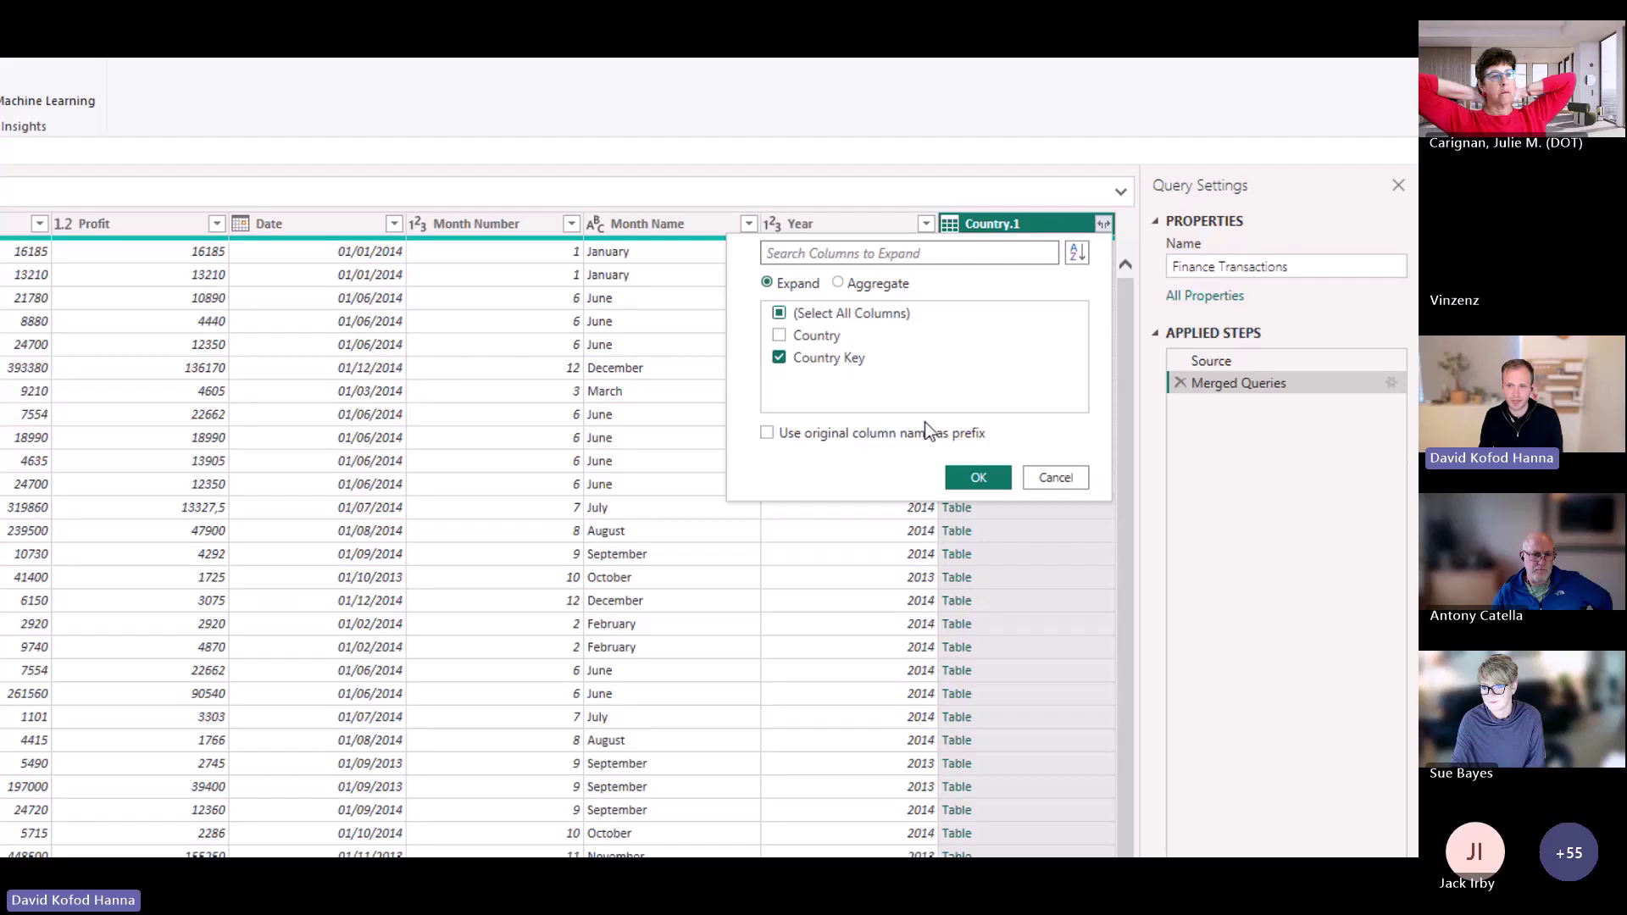
left_click(975, 477)
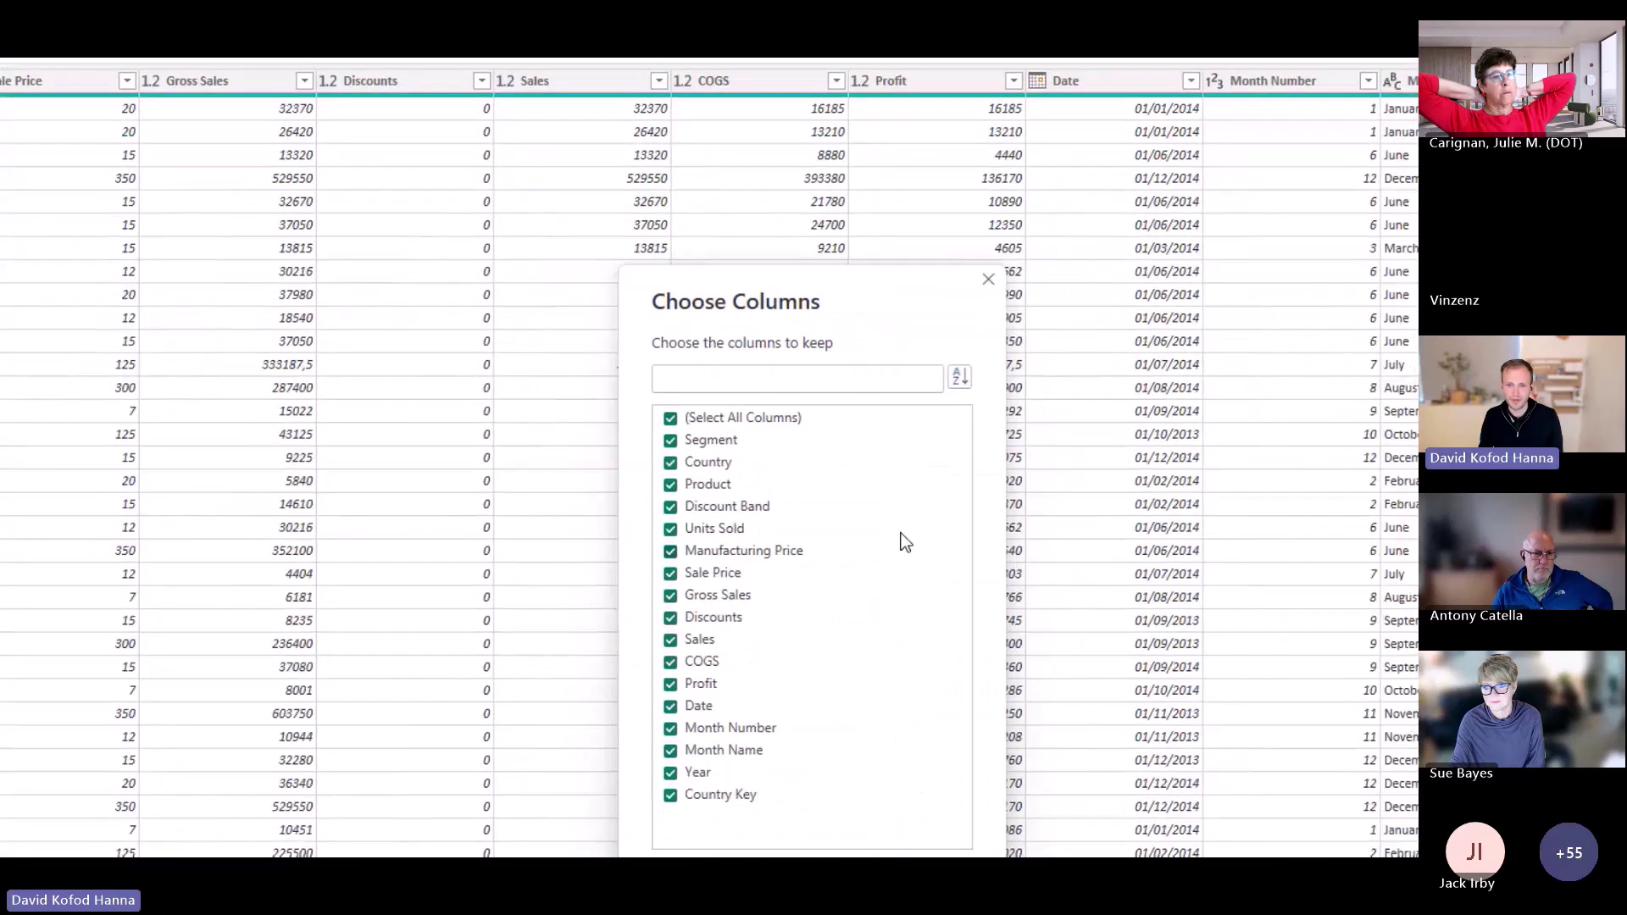
left_click(710, 465)
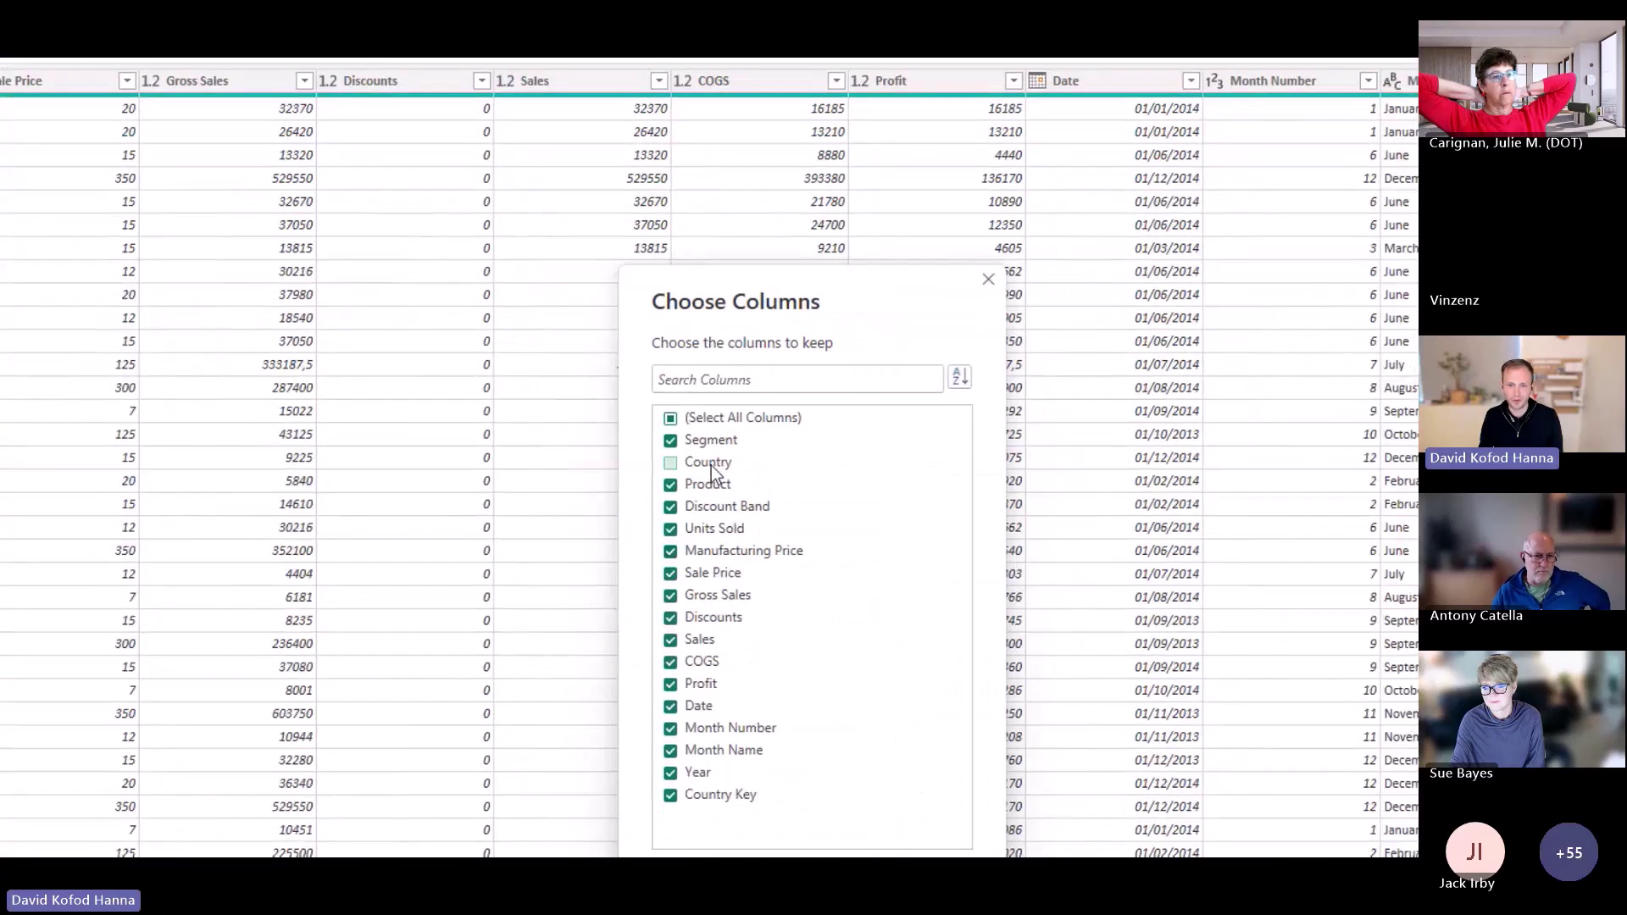
key("Return")
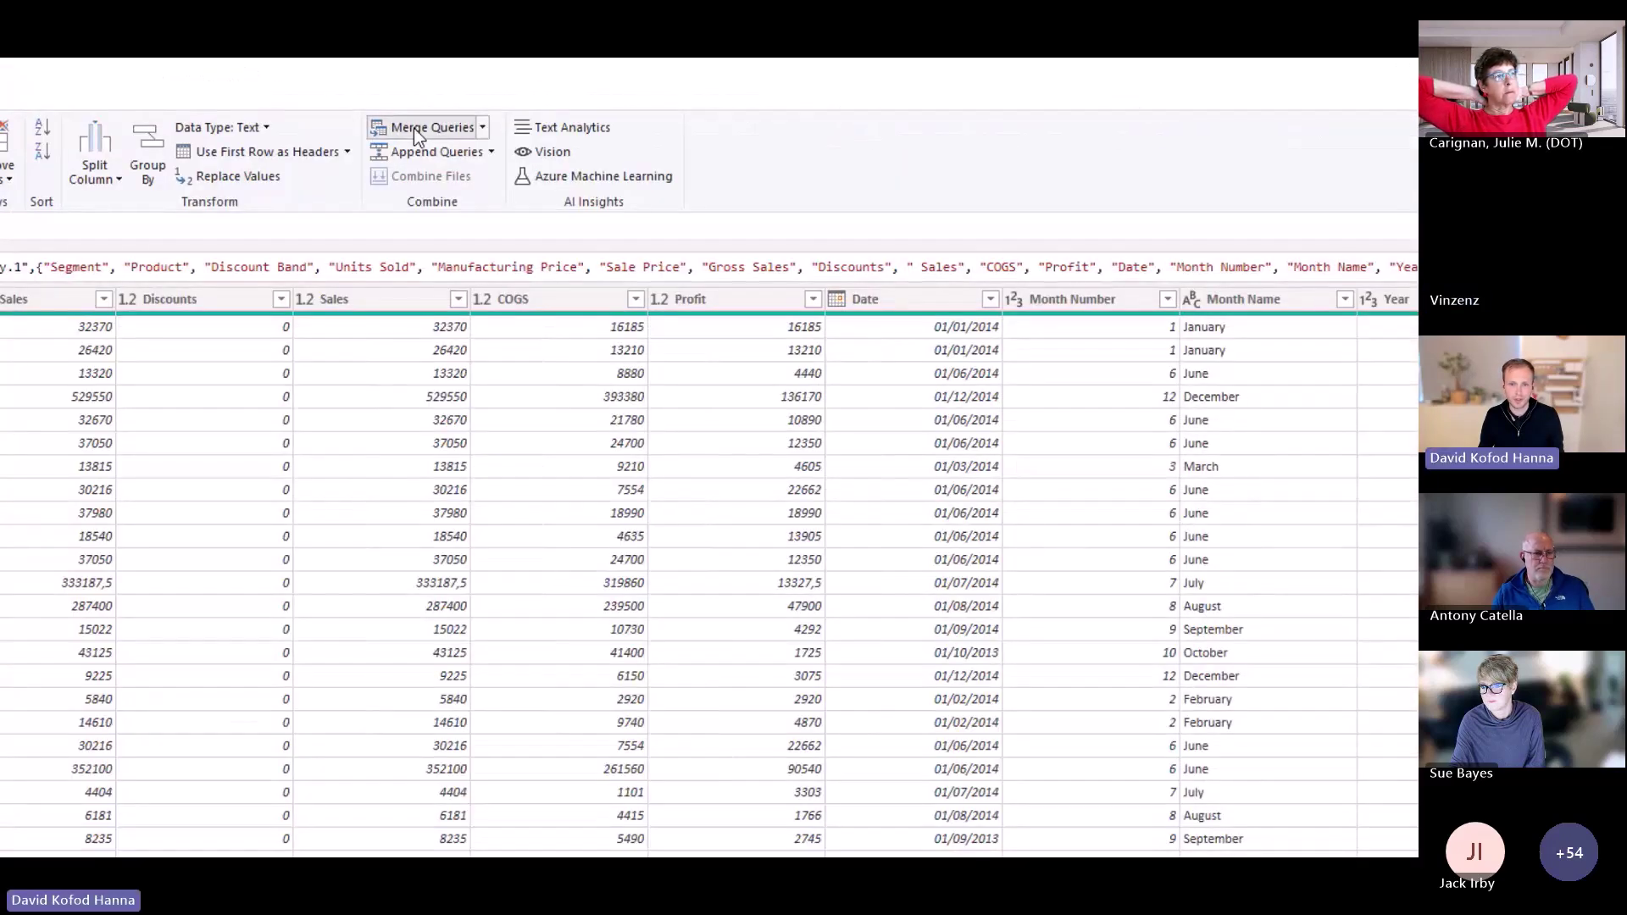
Merge Finance Transactions with the Segment query, matching on Segment, Product and Discount Band in that order, using a Left Outer join
left_click(424, 128)
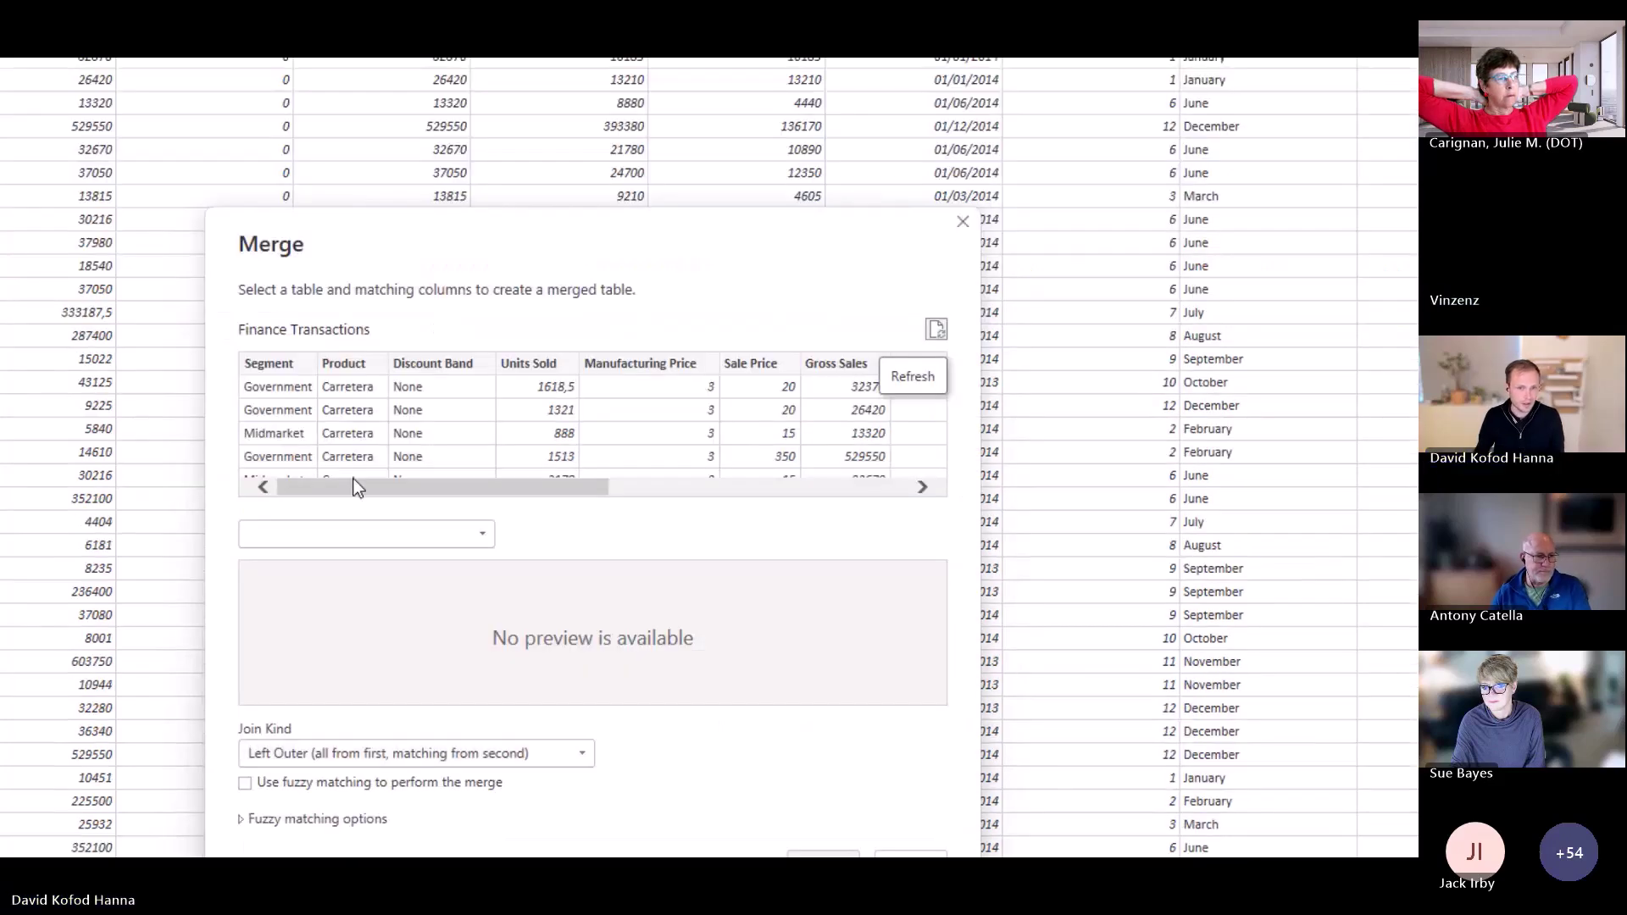
left_click(364, 540)
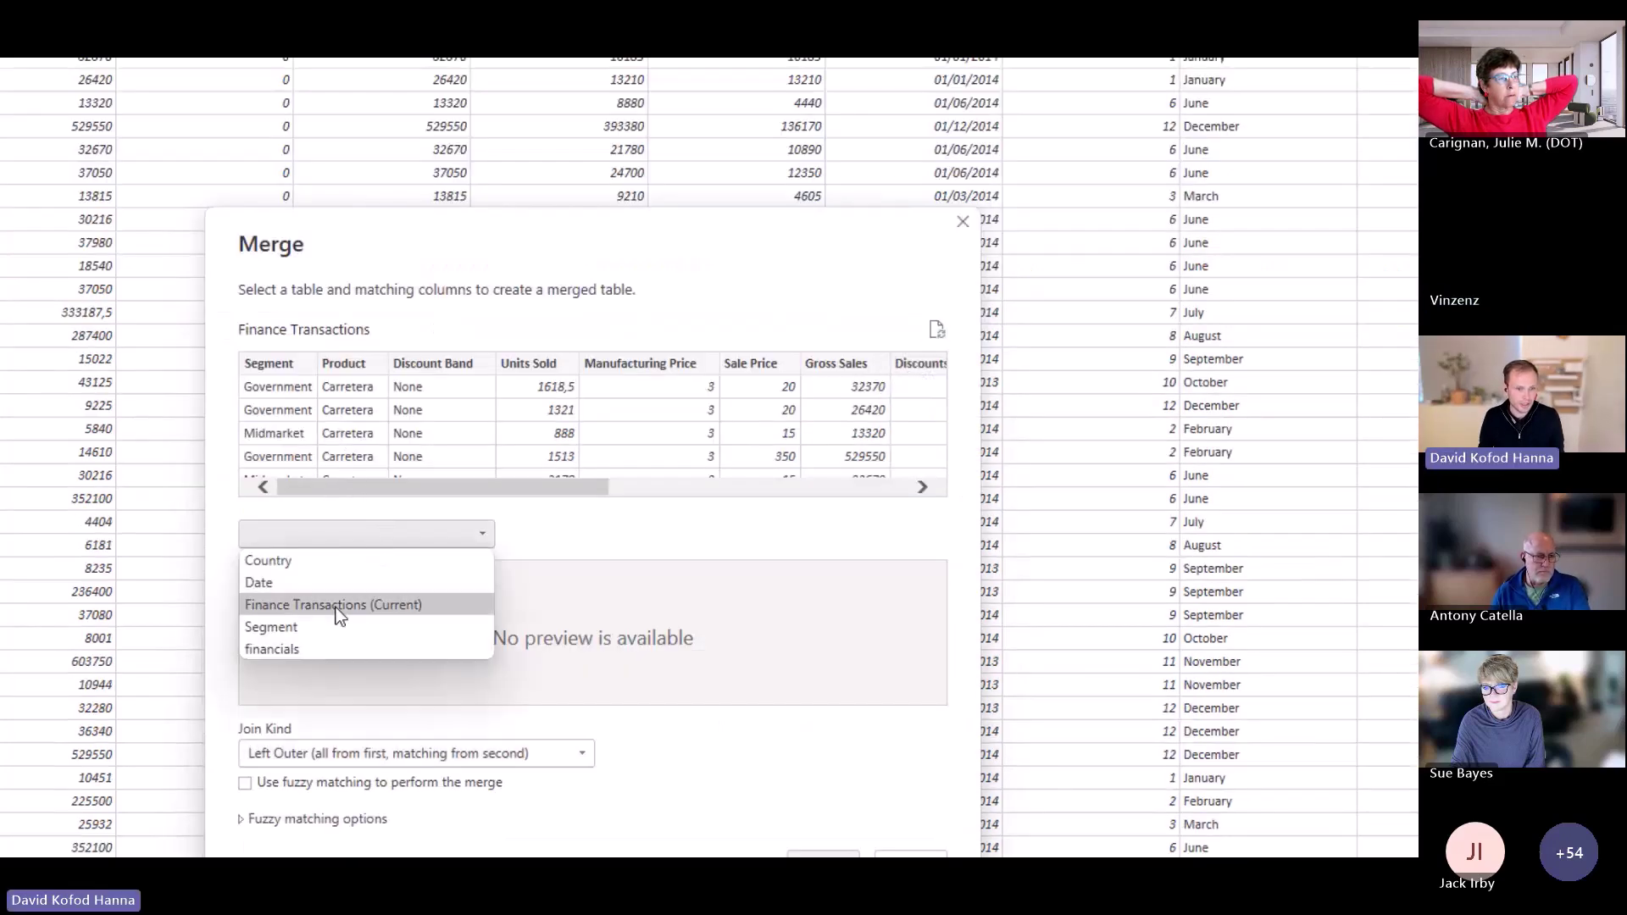
left_click(319, 627)
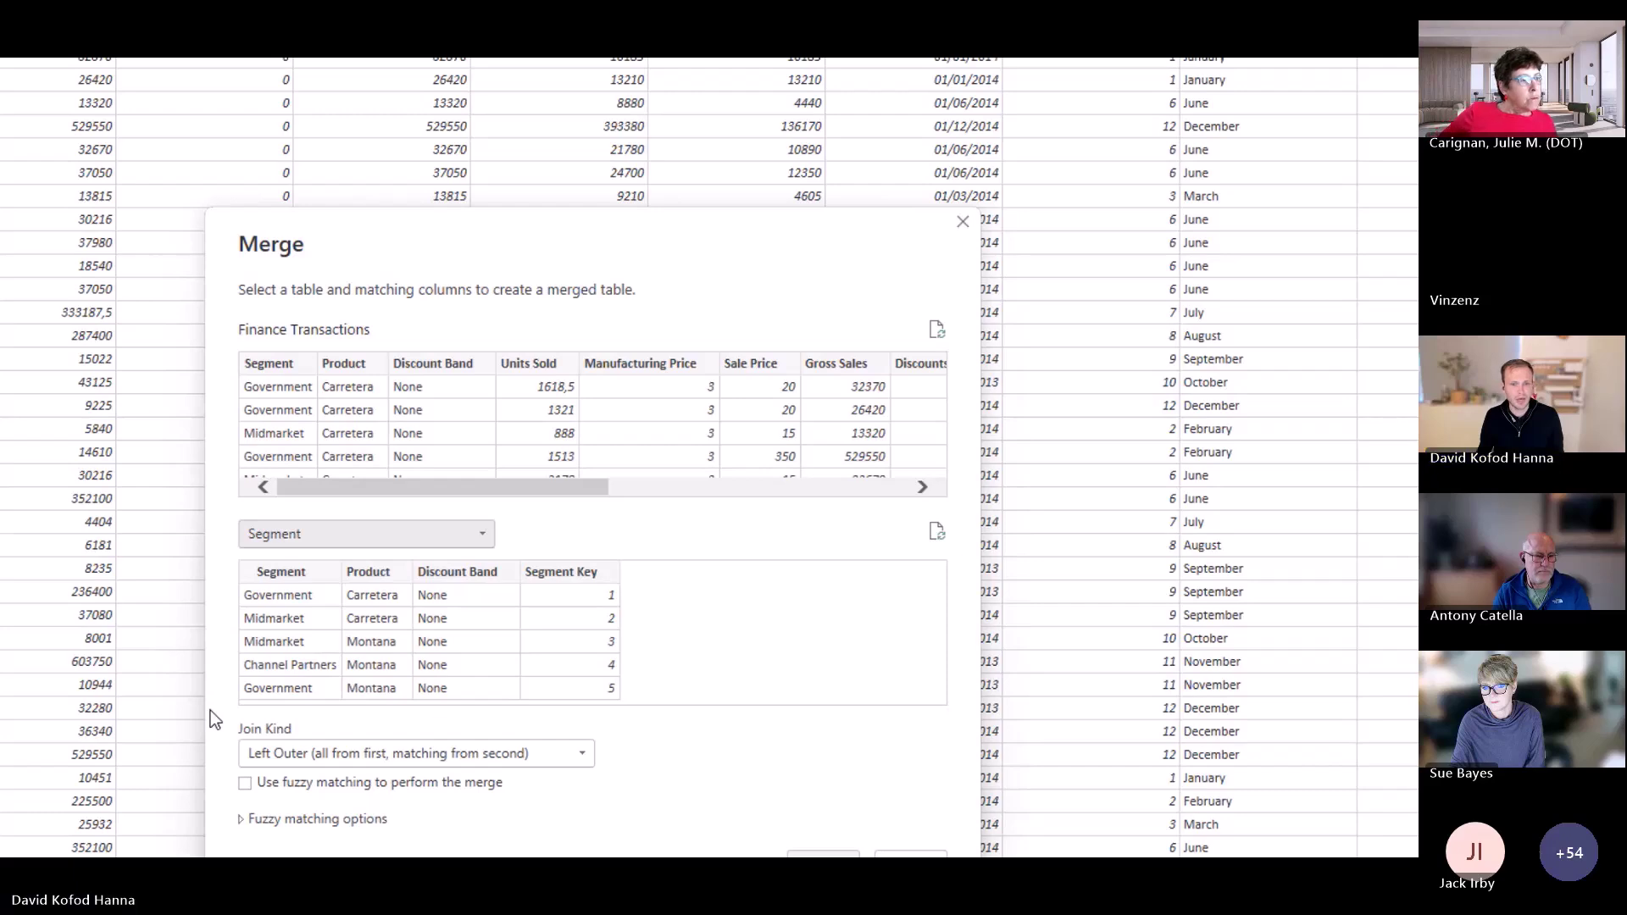
left_click(304, 365)
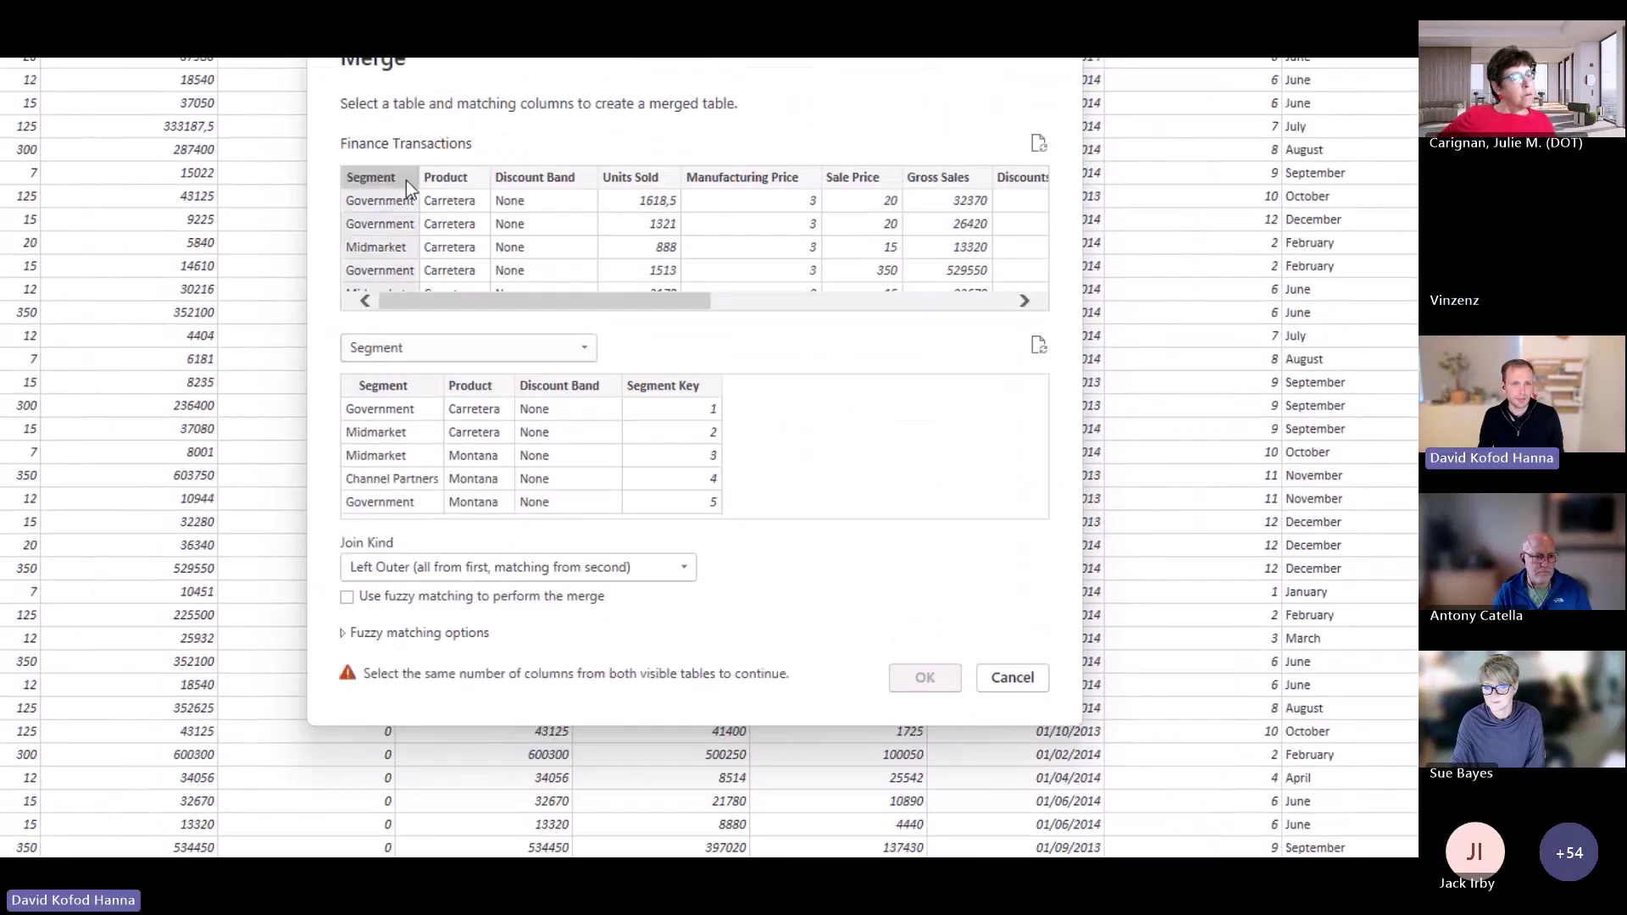
left_click(409, 385)
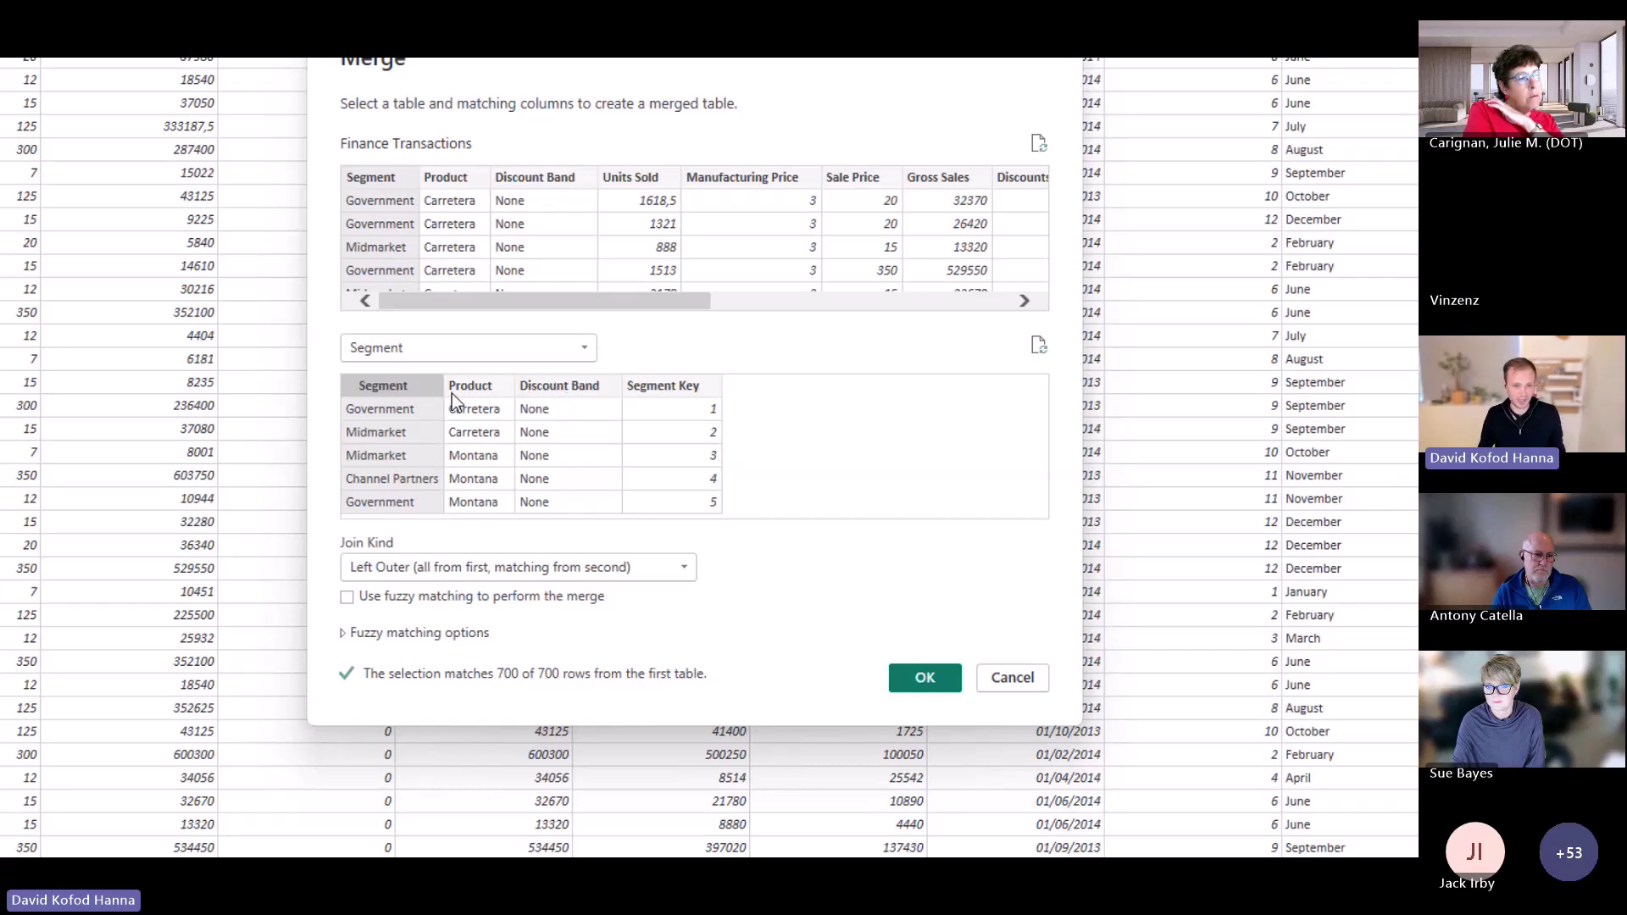
left_click(489, 389, "ctrl")
left_click(553, 392, "ctrl")
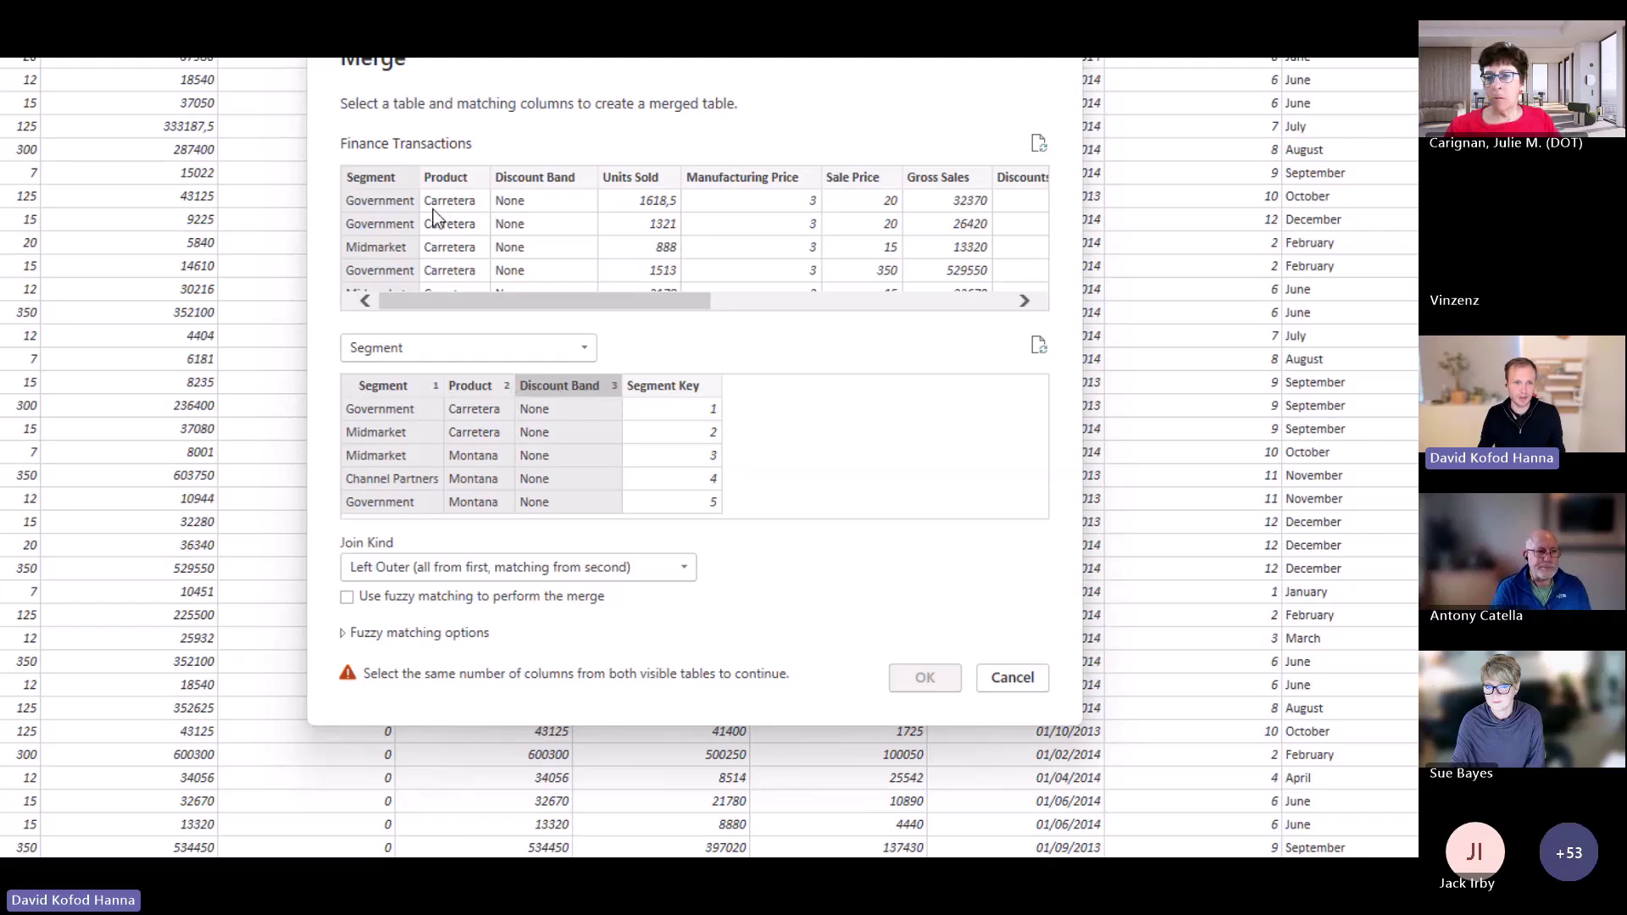
left_click(440, 180, "ctrl")
left_click(546, 181, "ctrl")
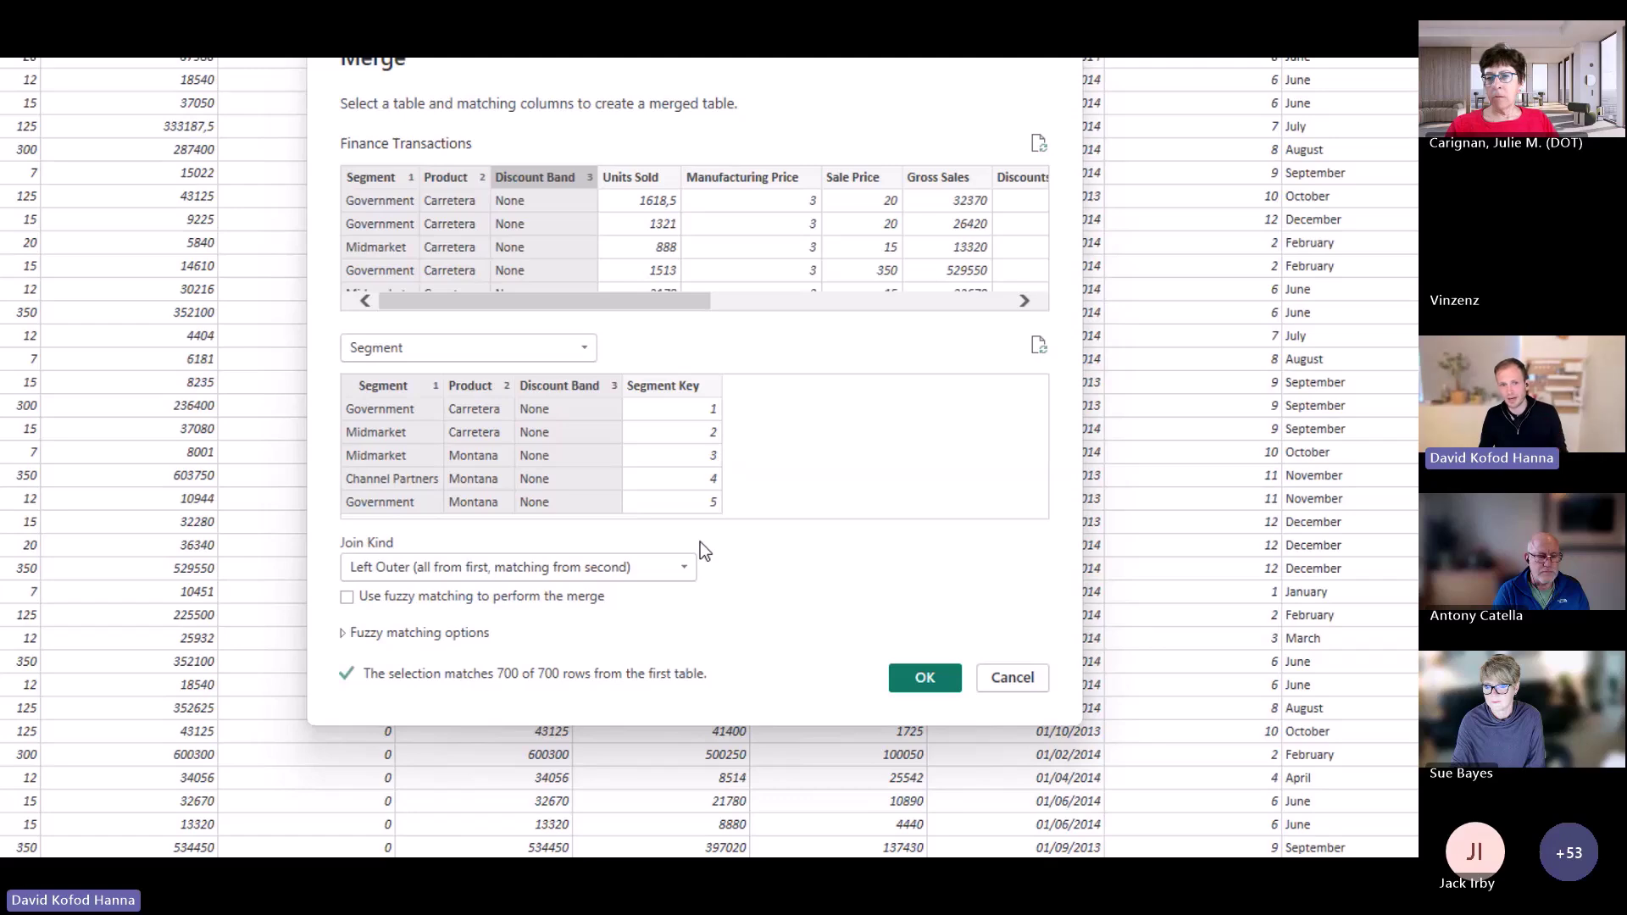
left_click(925, 678)
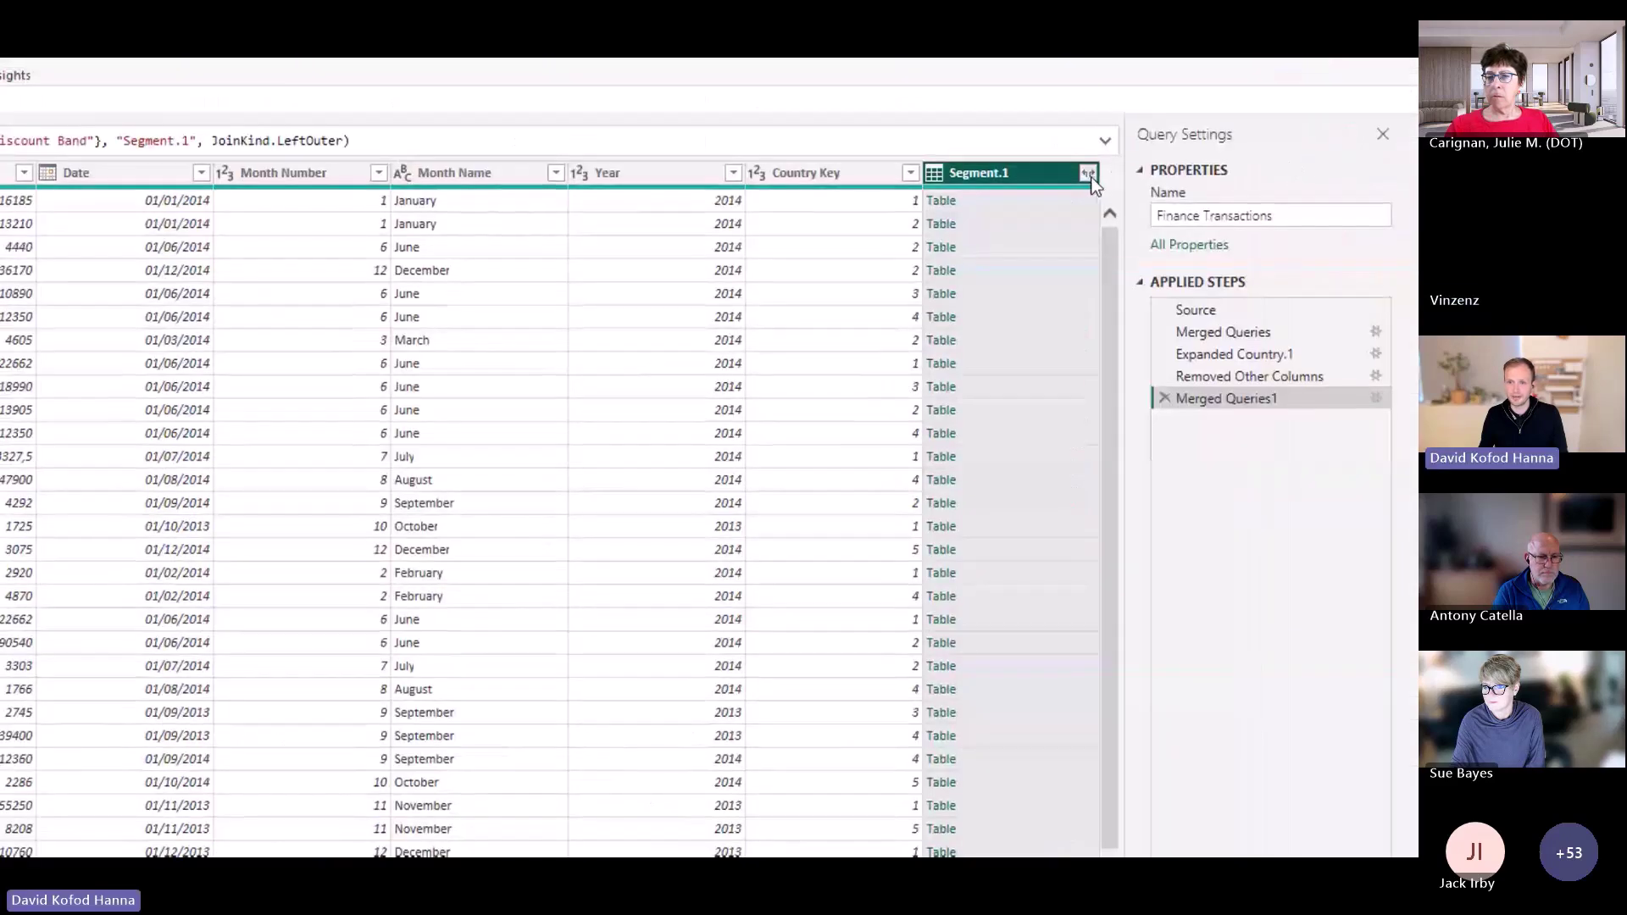
Expand only Segment Key from the merged Segment.1 column, without the original column name as prefix
left_click(1087, 174)
left_click(832, 268)
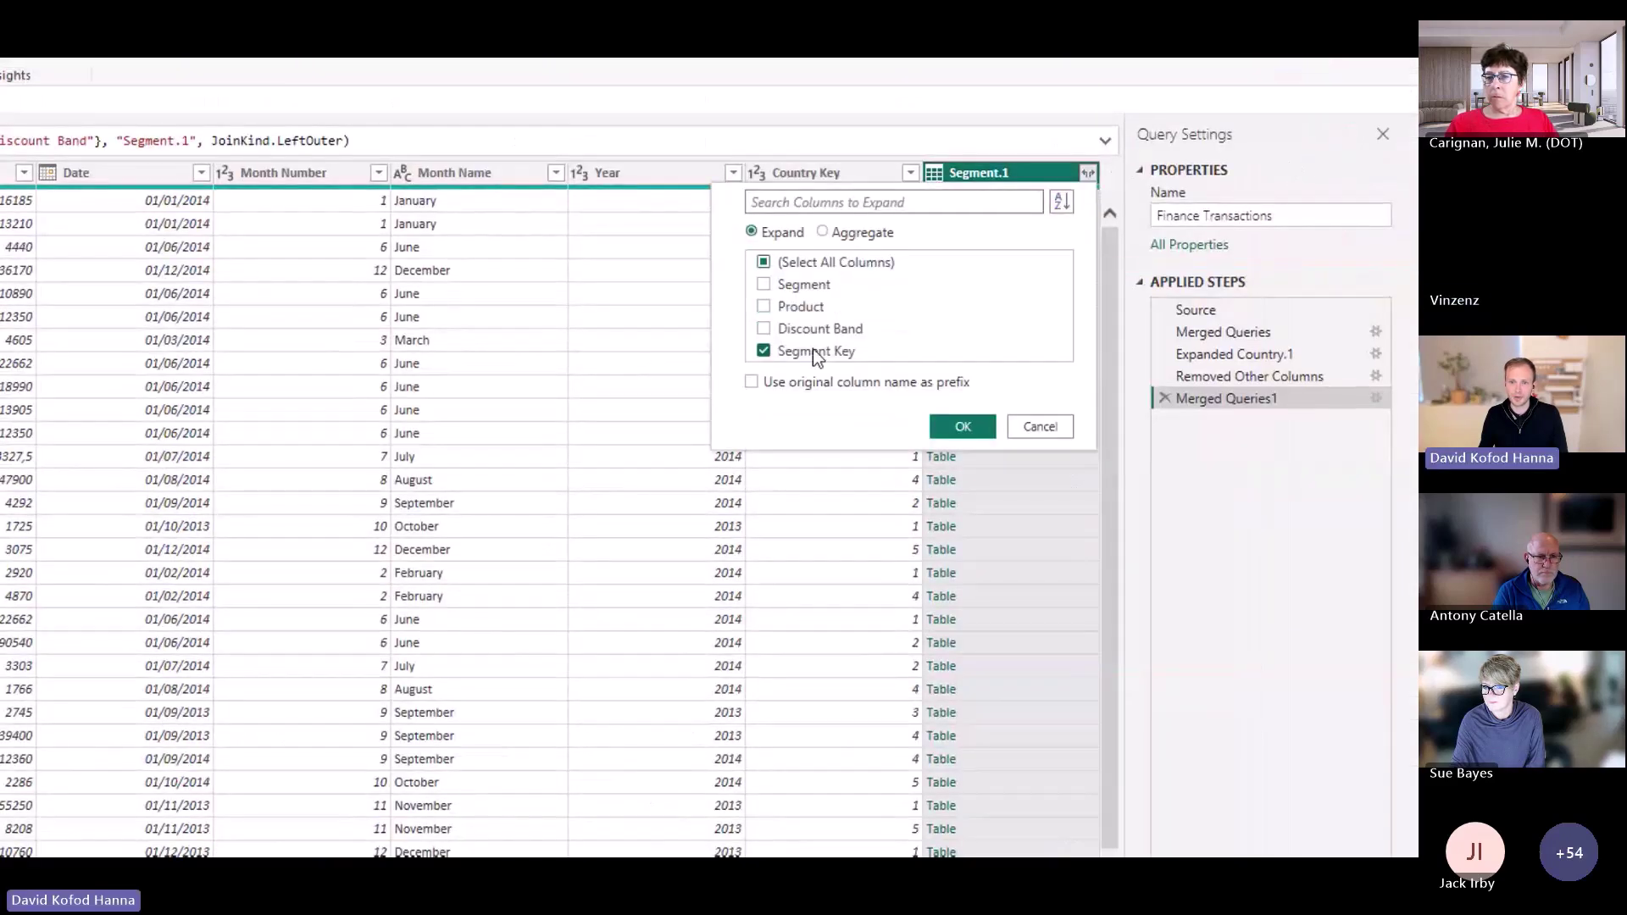
left_click(963, 426)
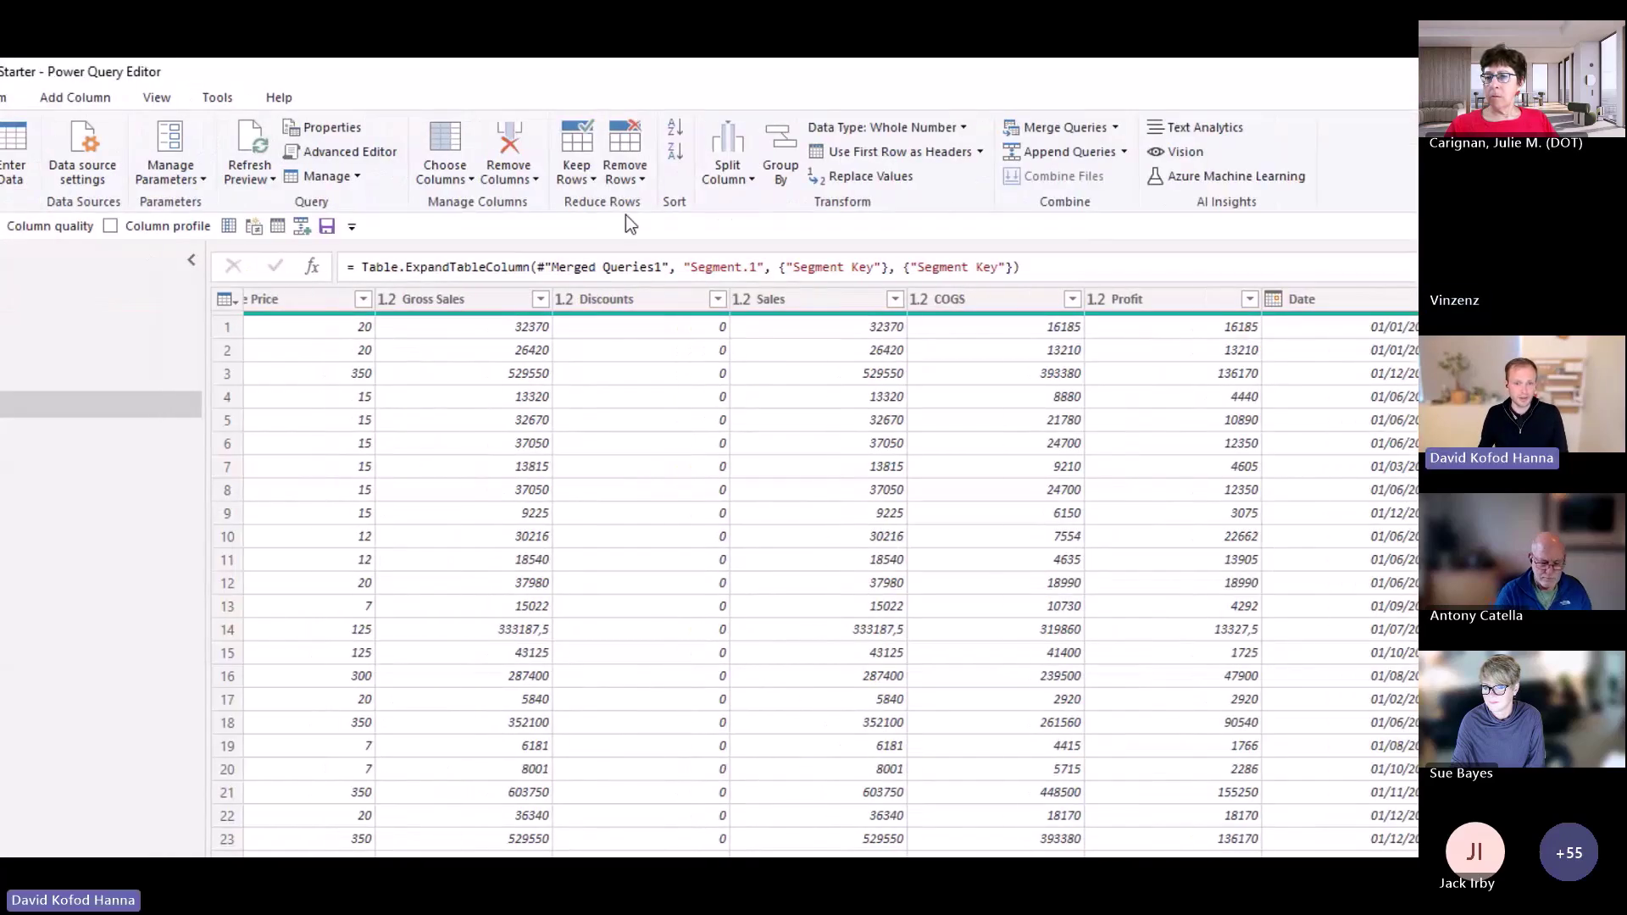
Choose the columns to keep in Finance Transactions, excluding Segment, Product, Discount Band, Month Number, Month Name and Year
left_click(445, 152)
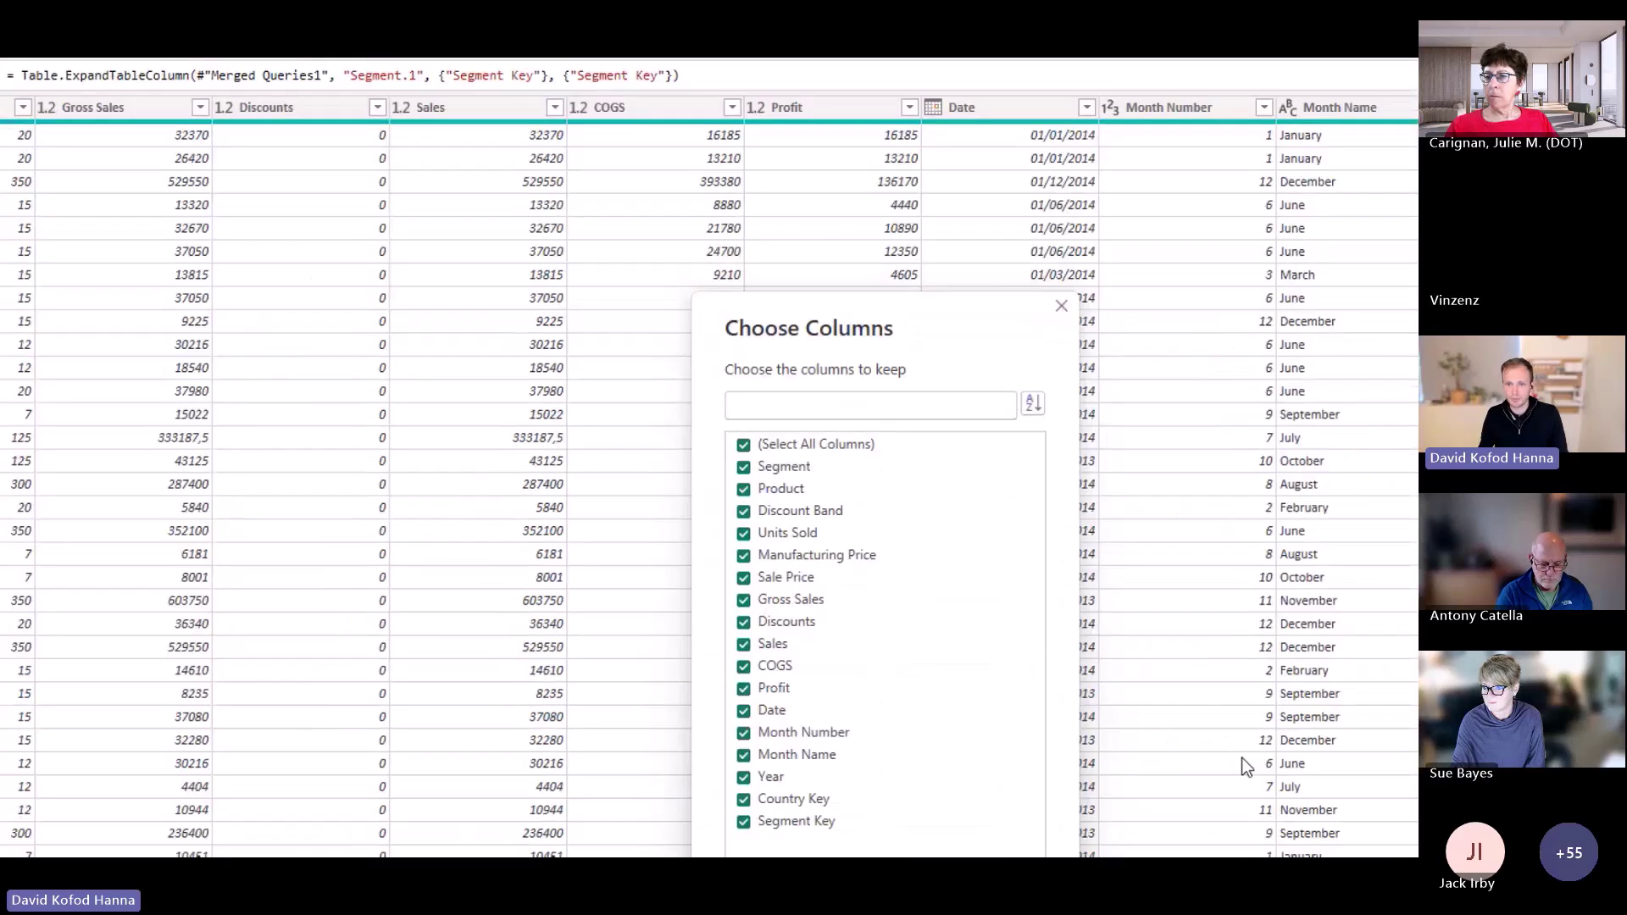
left_click(765, 207)
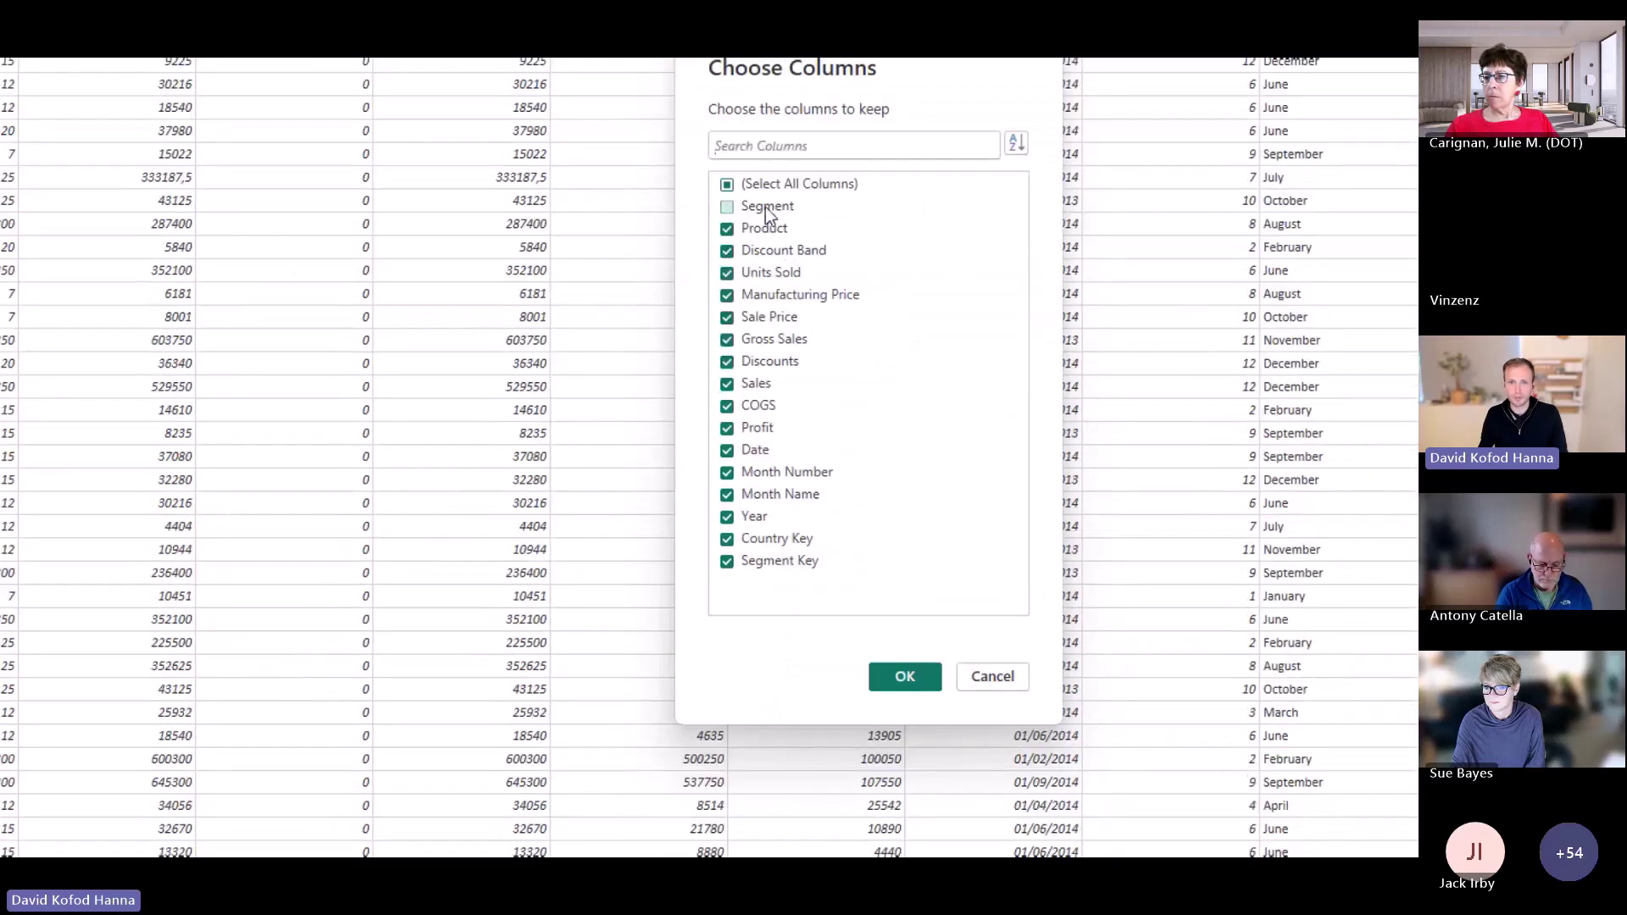
left_click(780, 251)
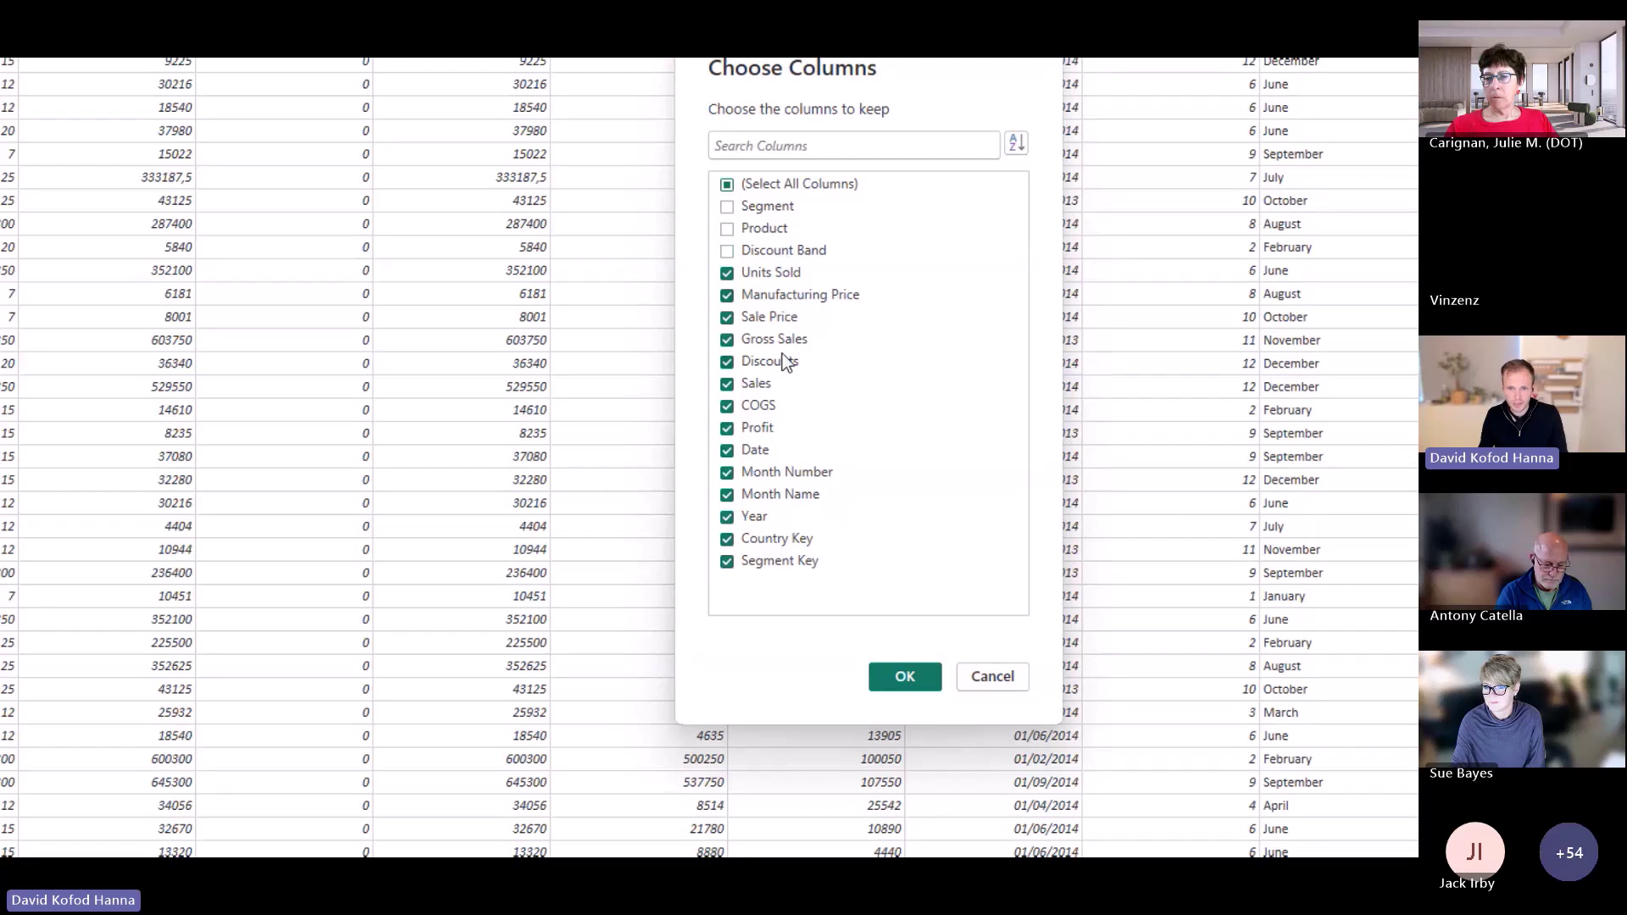
left_click(774, 471)
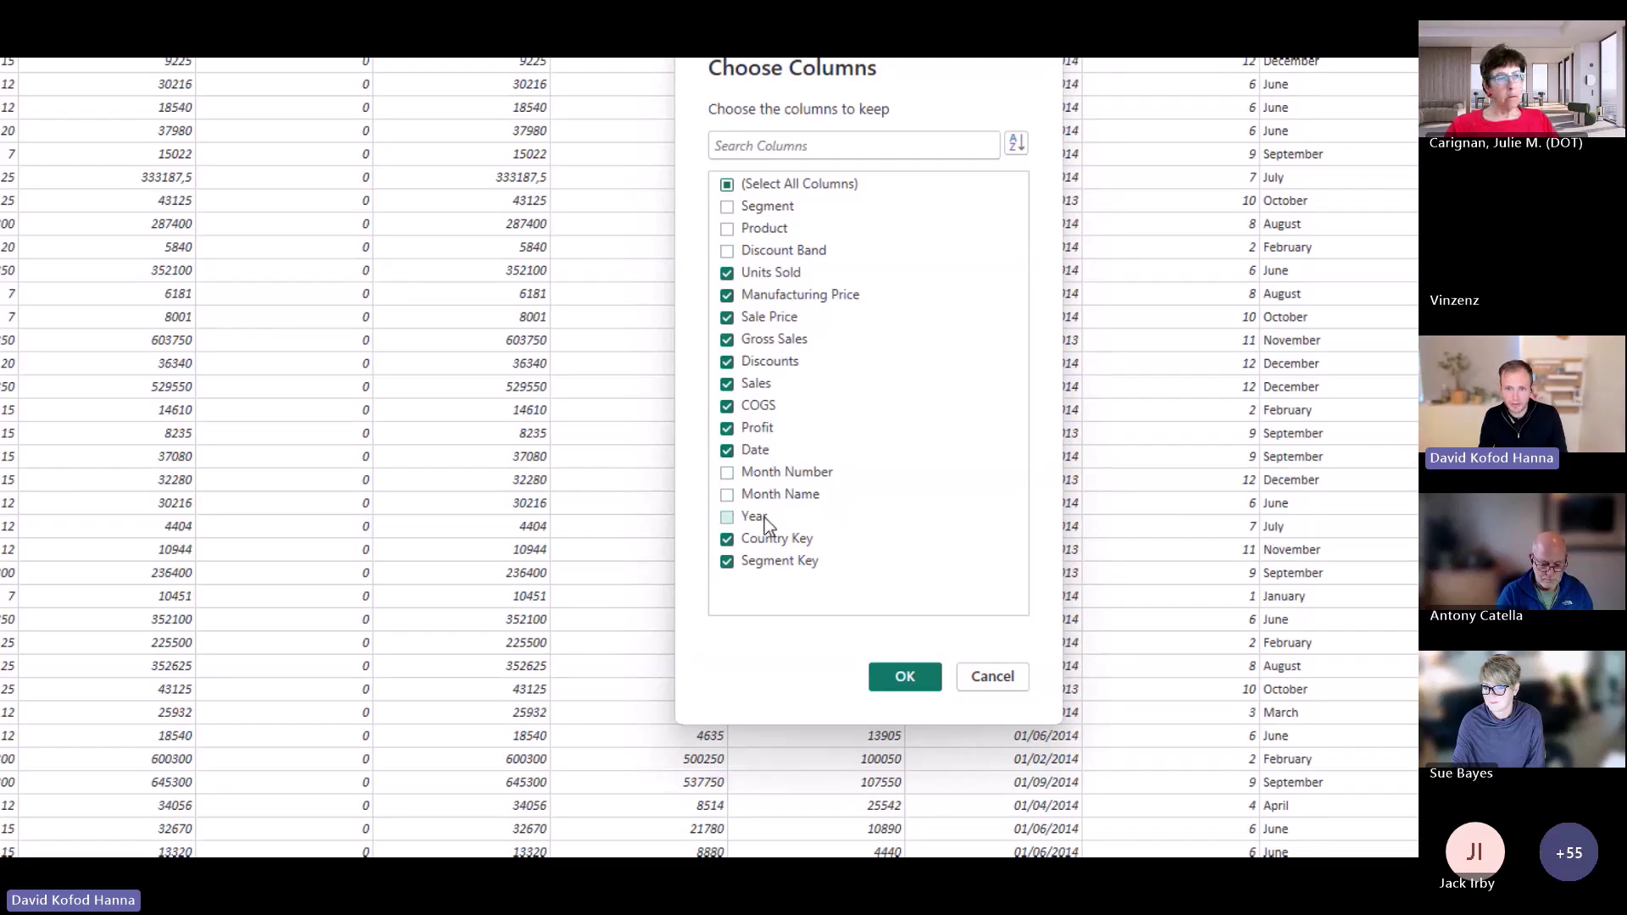
left_click(883, 671)
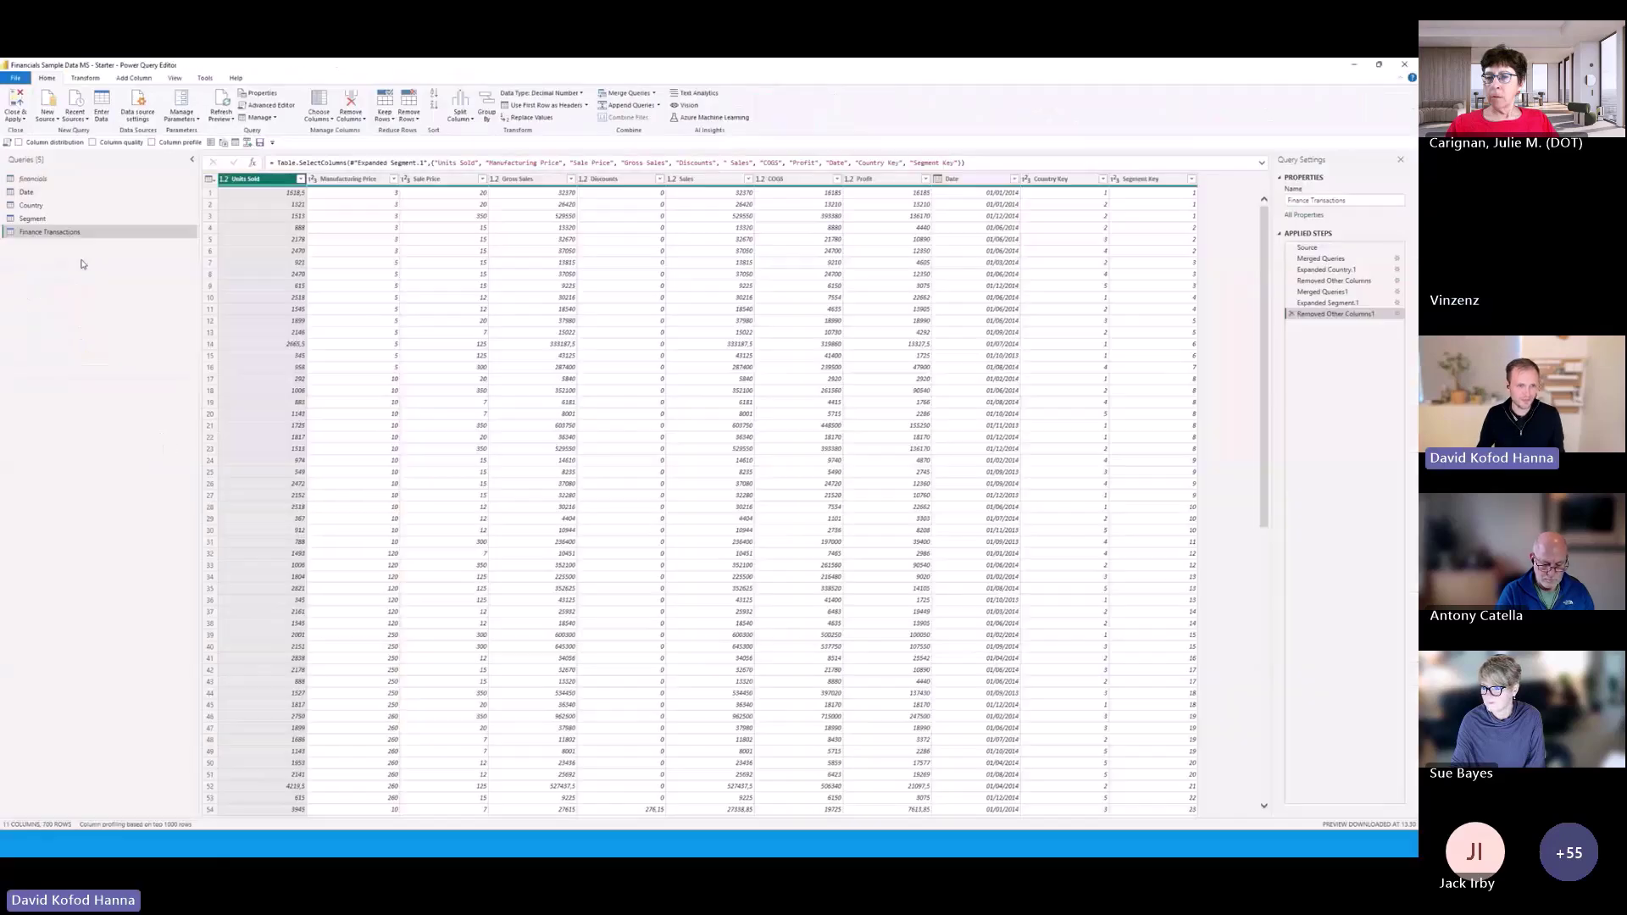
Switch to the slide show and advance through the slides to tip 4 on let and in for M
key("alt+Tab")
key("alt+Tab")
key("alt+Tab")
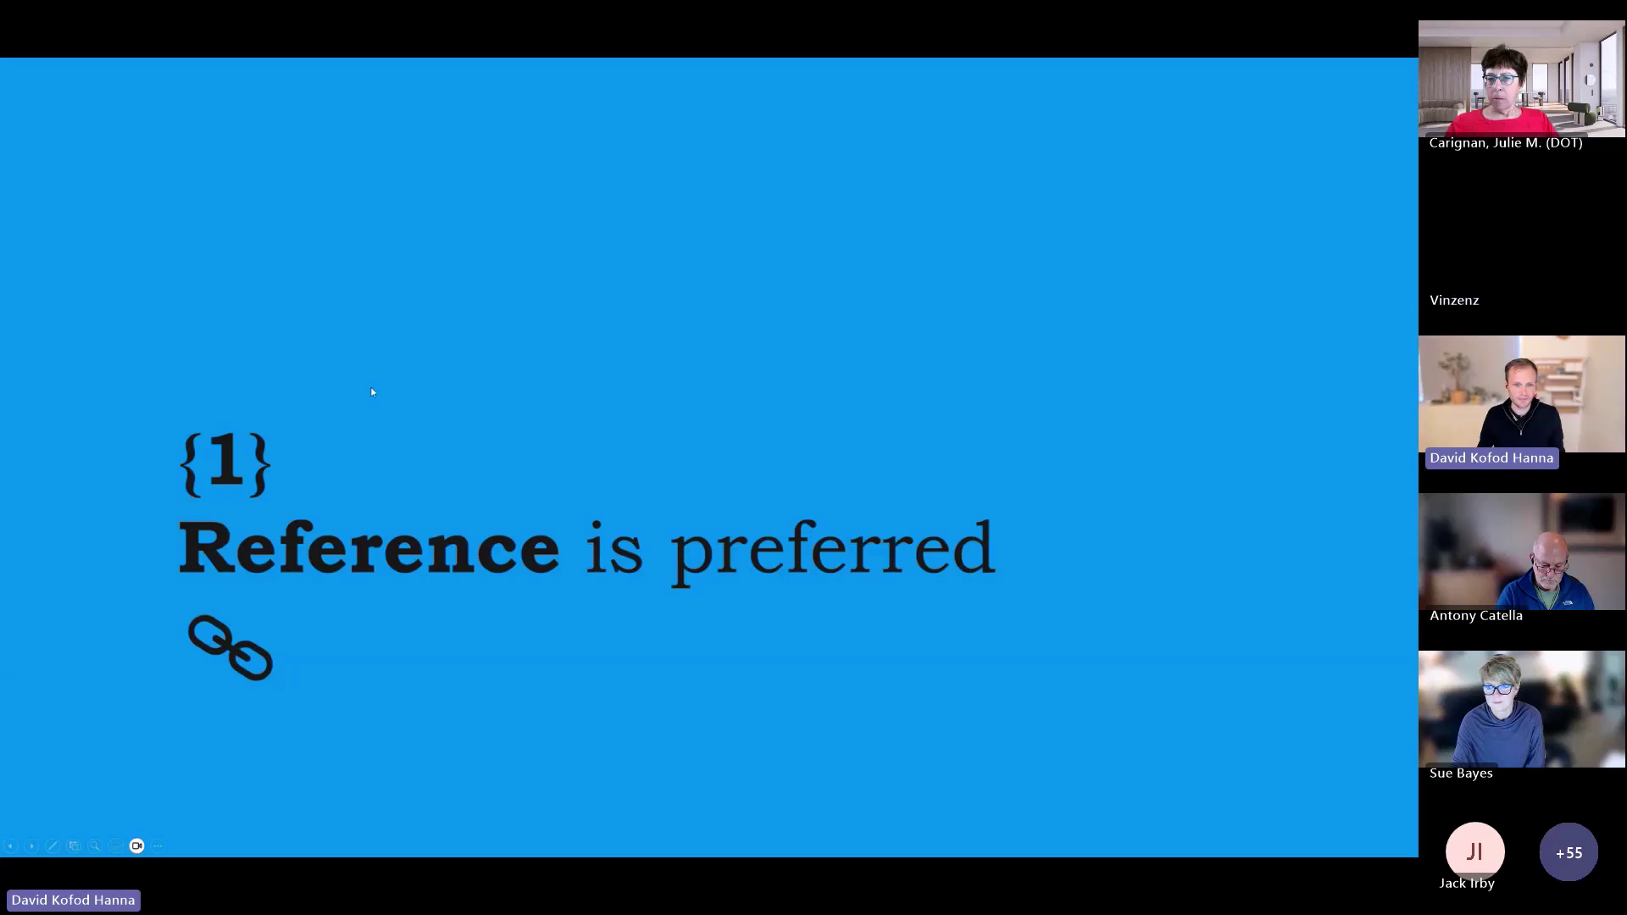
key("Right")
key("Right")
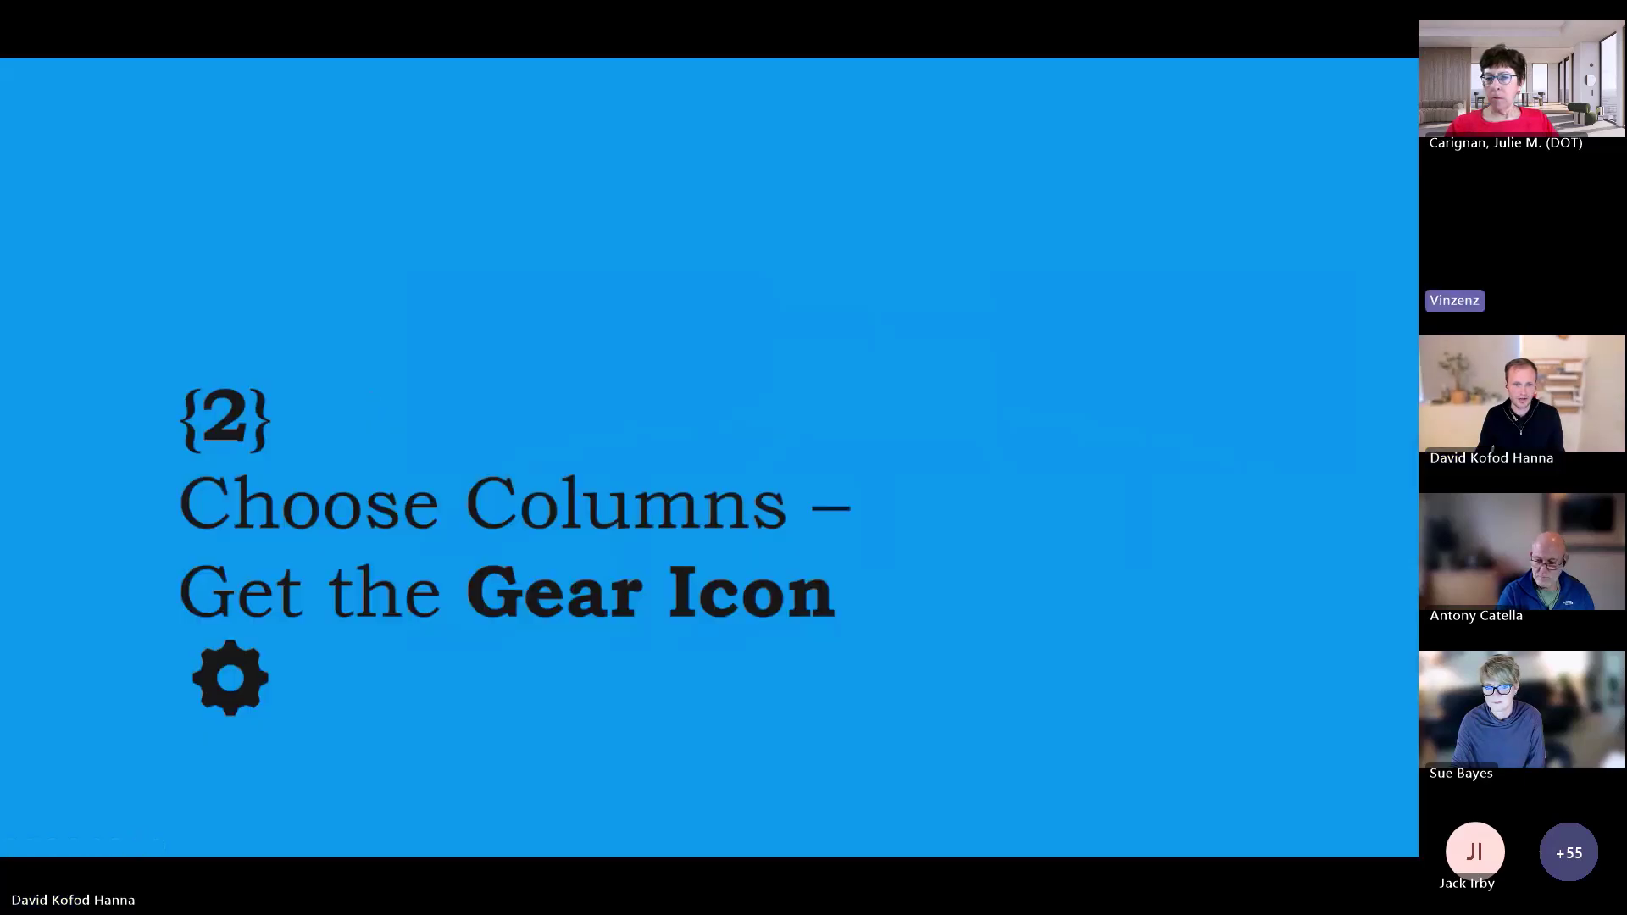
key("Right")
key("Right")
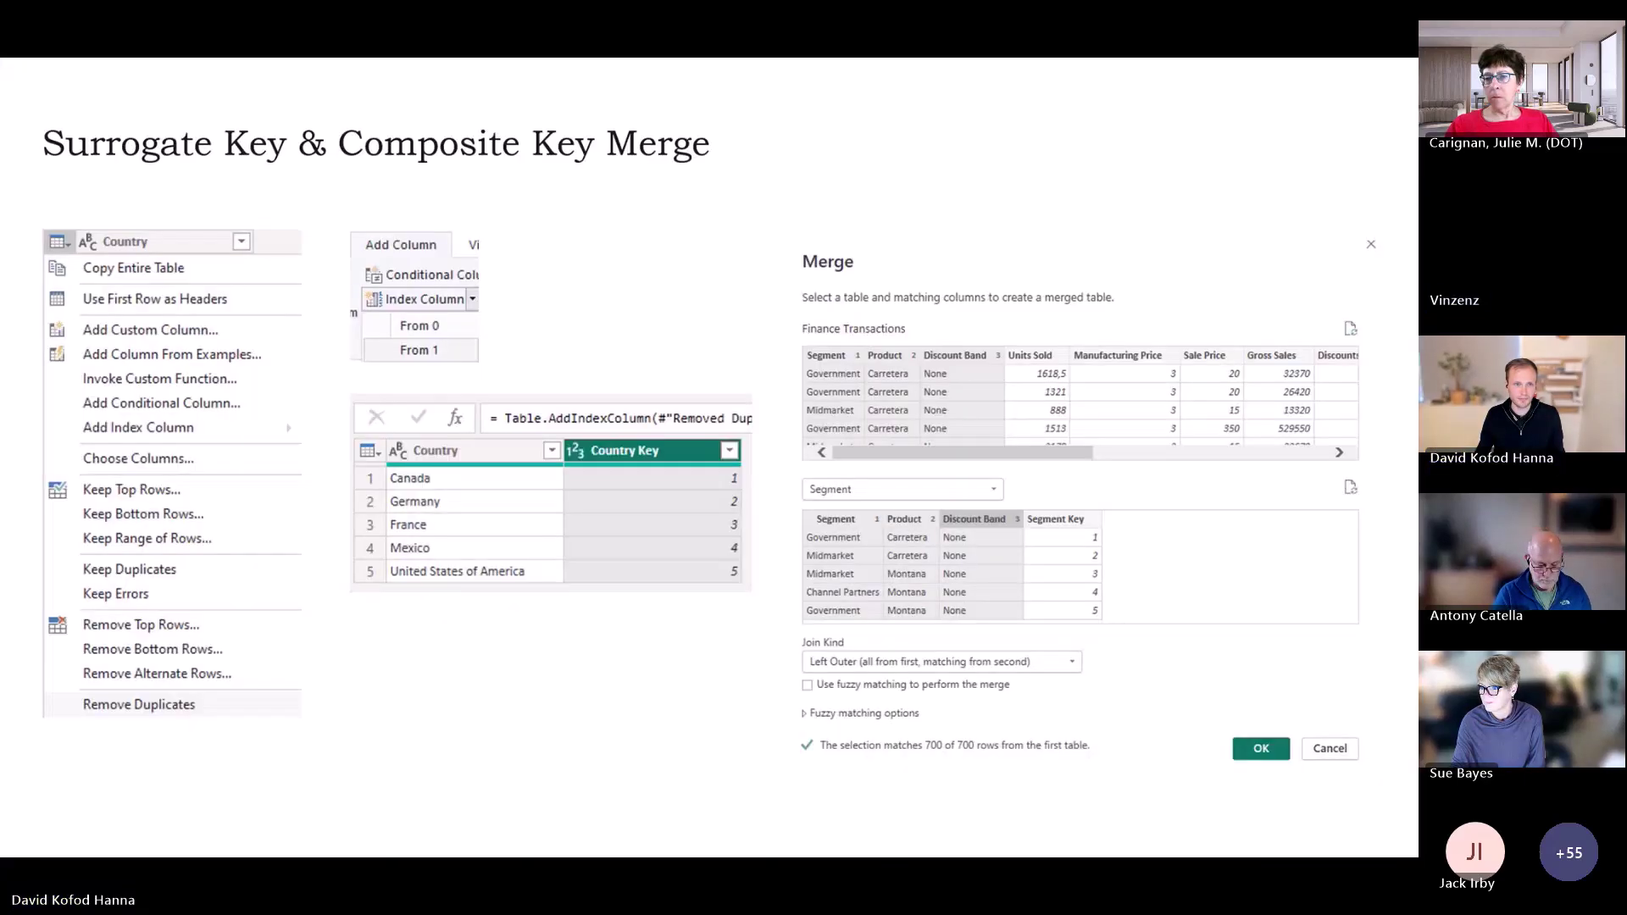
key("Right")
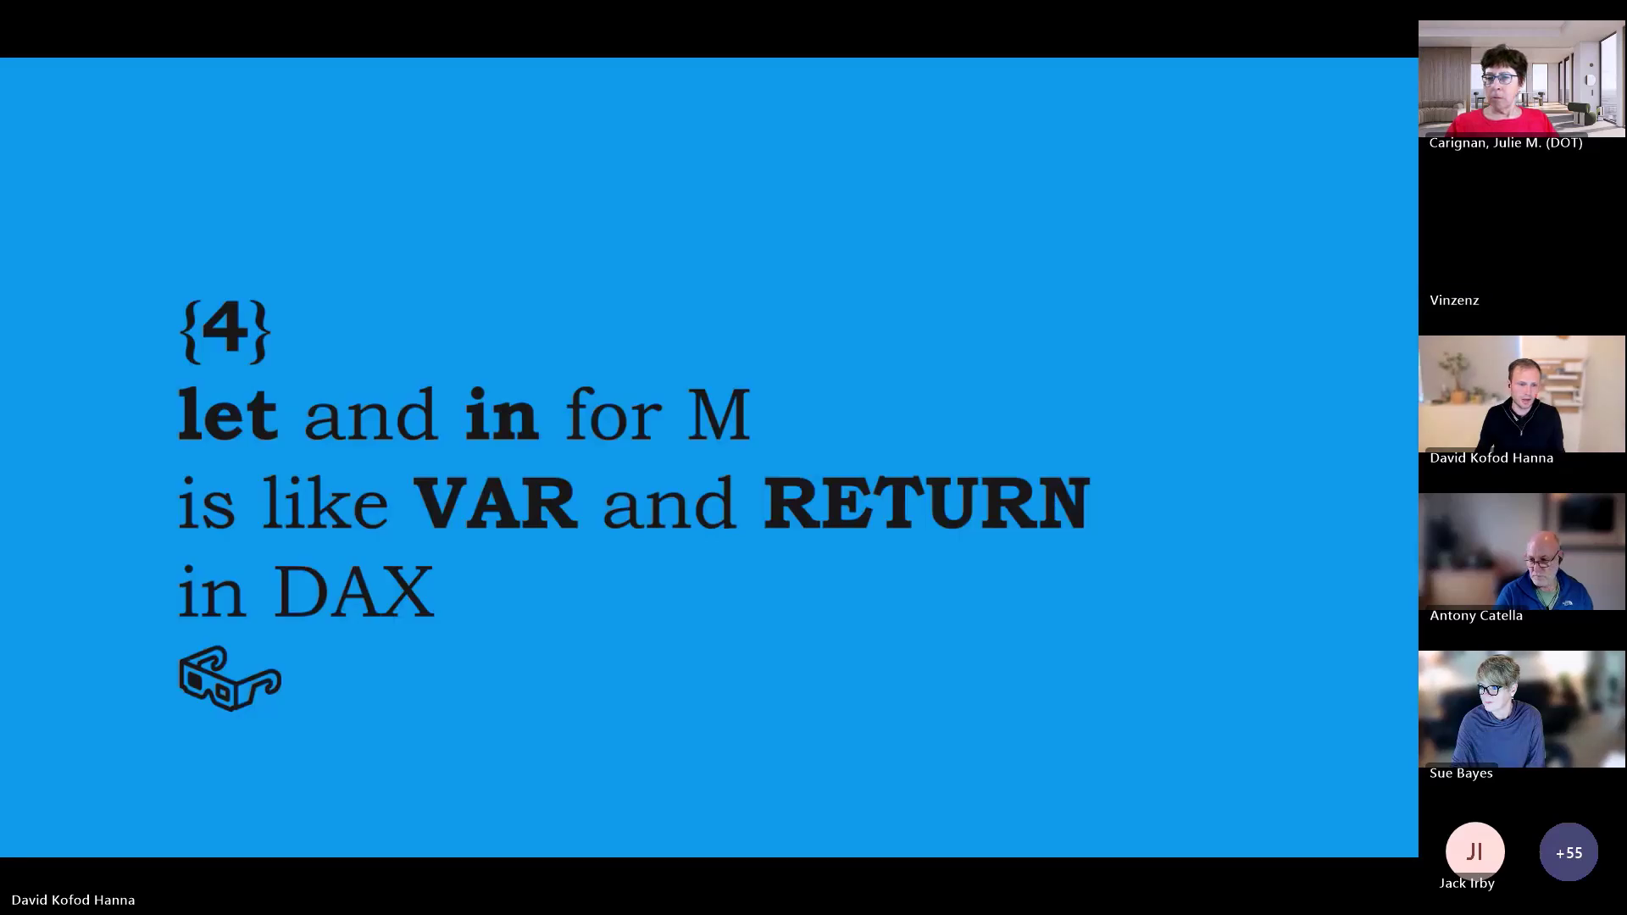
Return to Power Query Editor and examine the later applied steps of Finance Transactions and its M code in the Advanced Editor
key("alt+Tab")
left_click(372, 391)
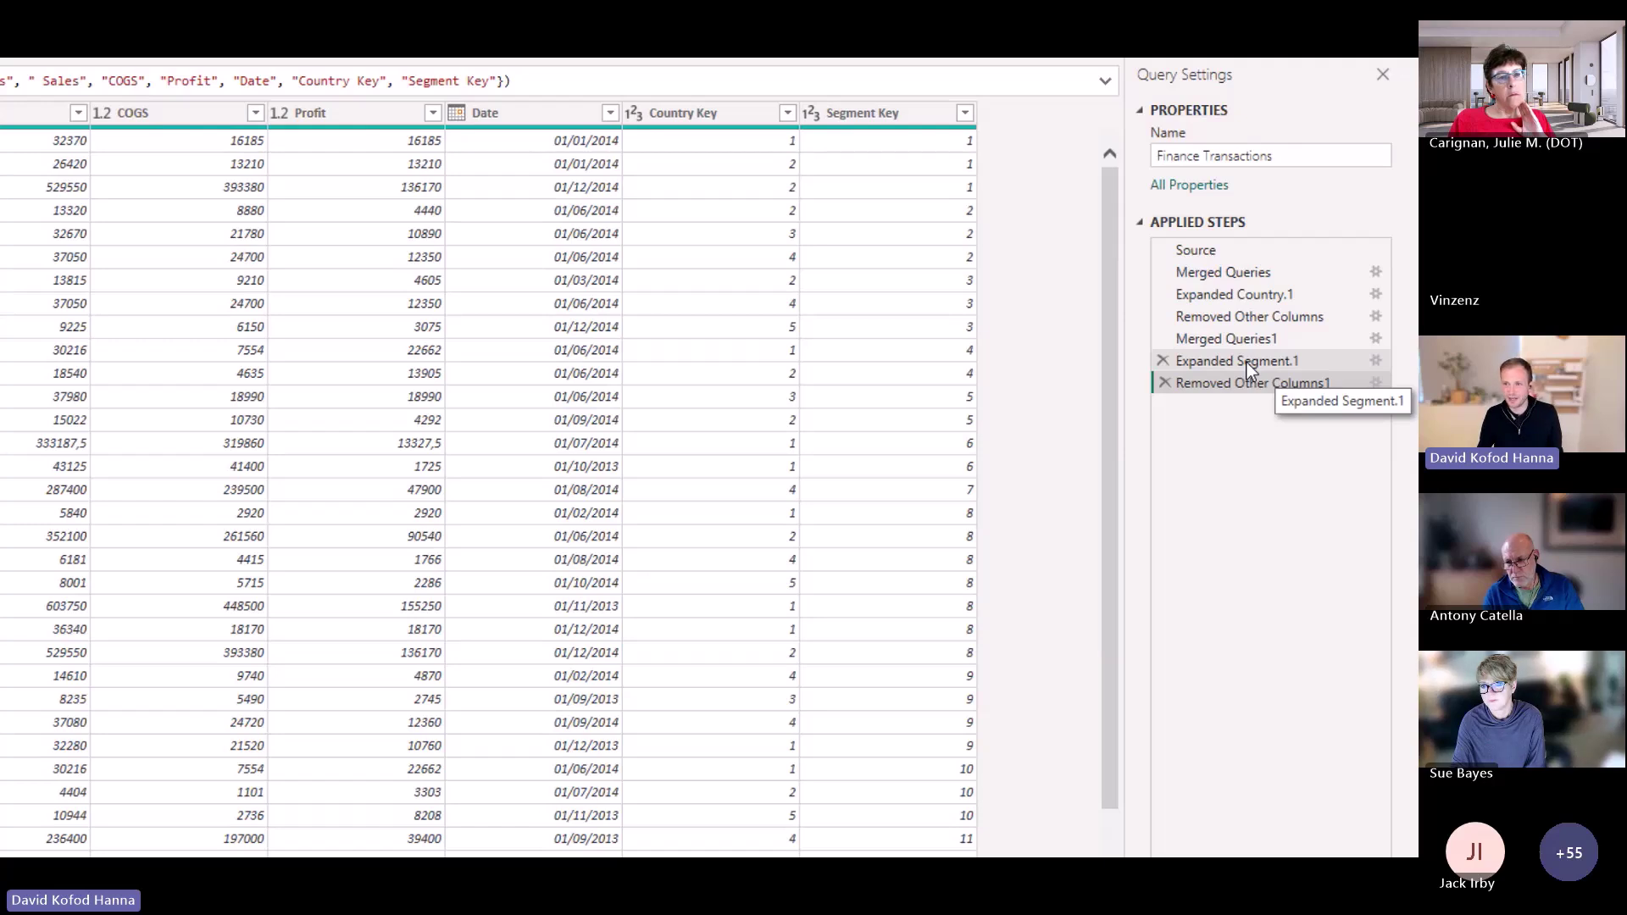
left_click(1247, 365)
left_click(1240, 344)
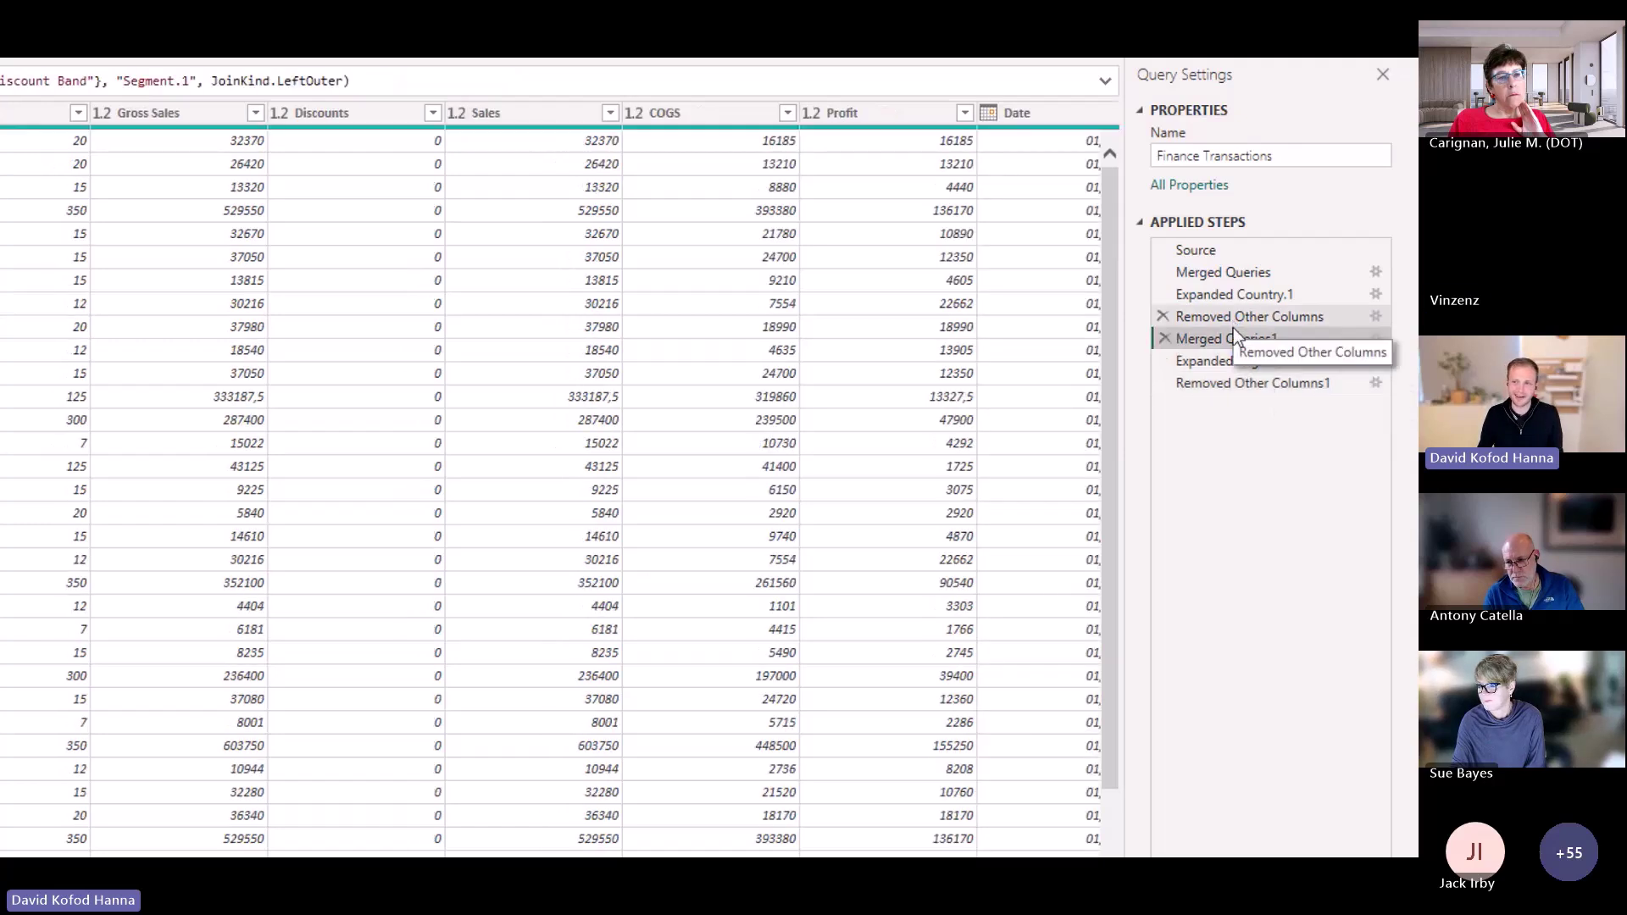
left_click(1231, 384)
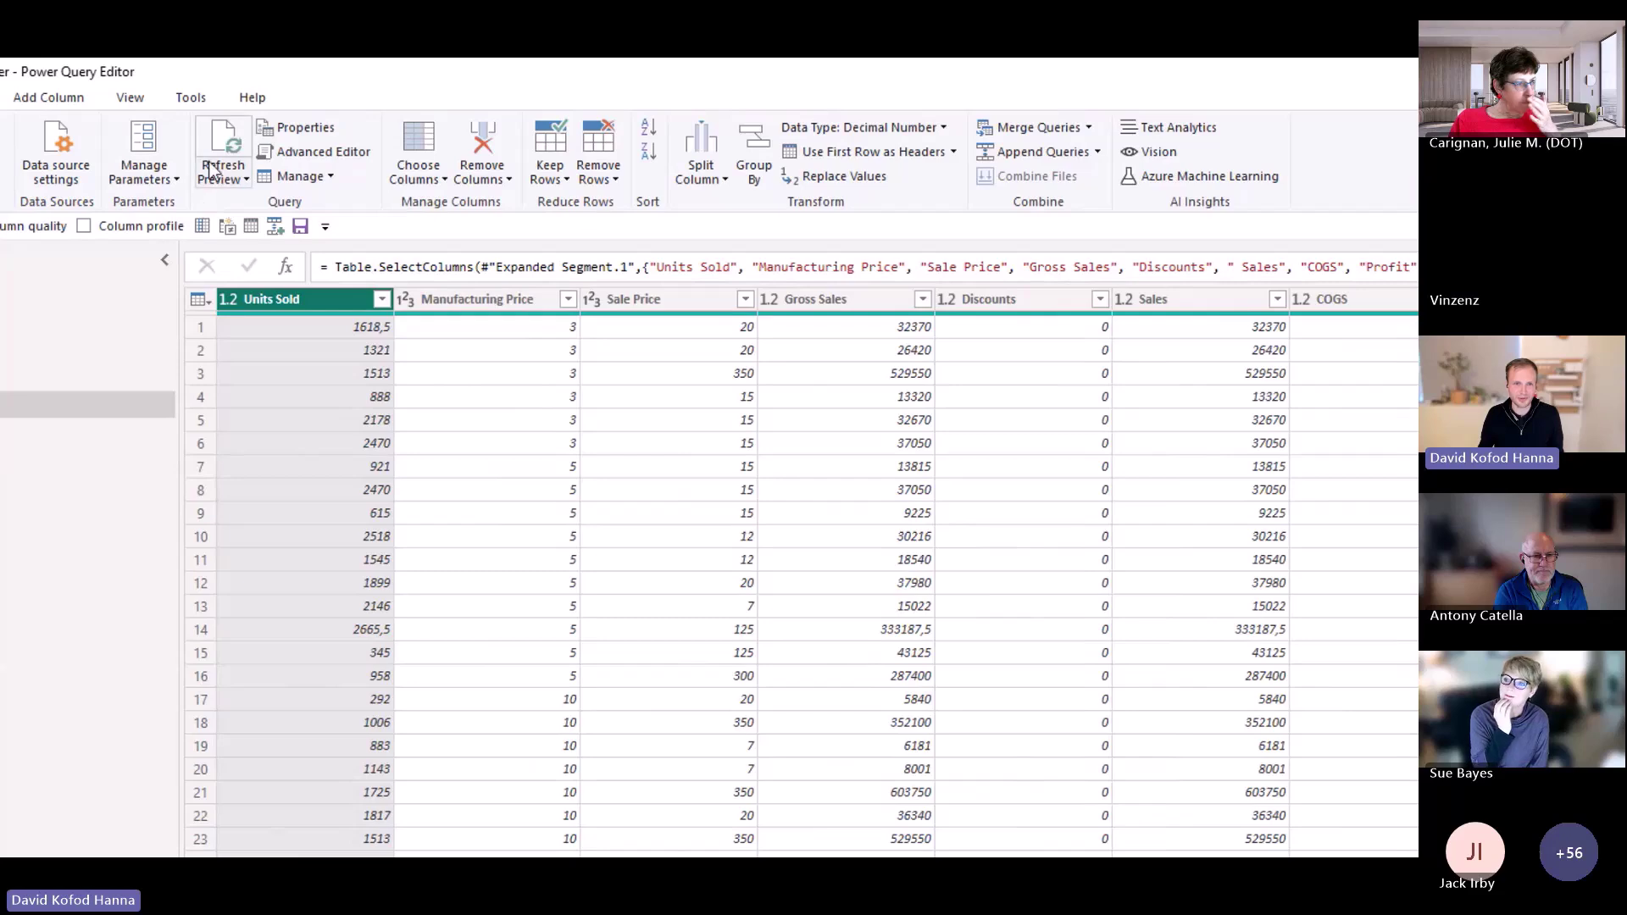
left_click(283, 154)
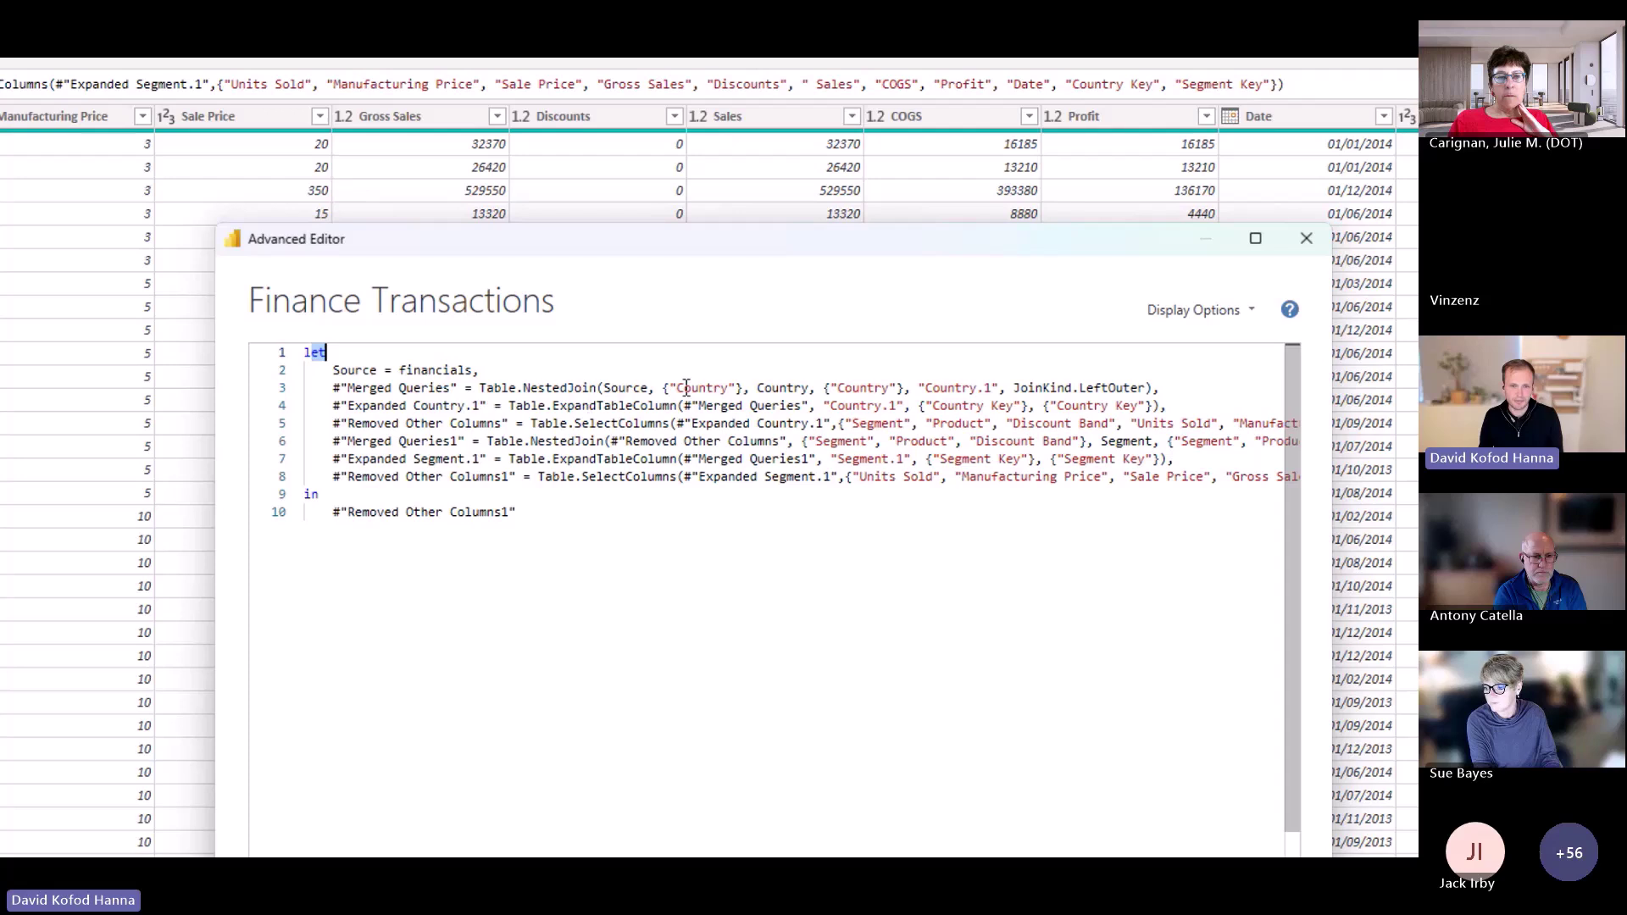
left_click_drag(669, 387, 720, 390)
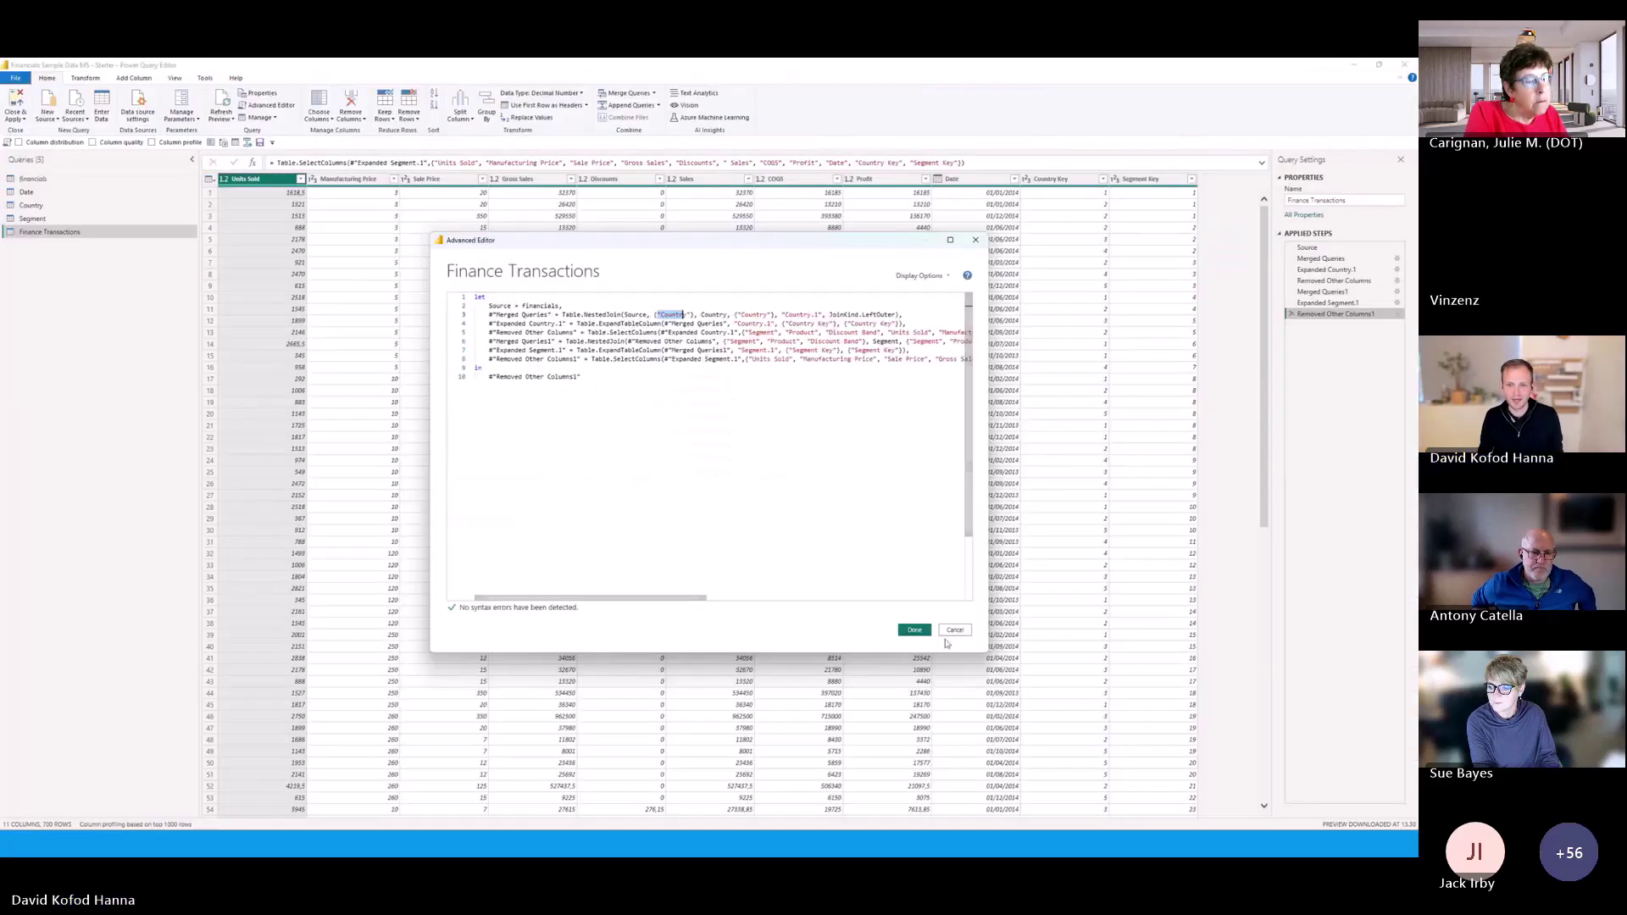
Remove the Discount Band column from the financials query and open the dependent Segment query
left_click(1246, 847)
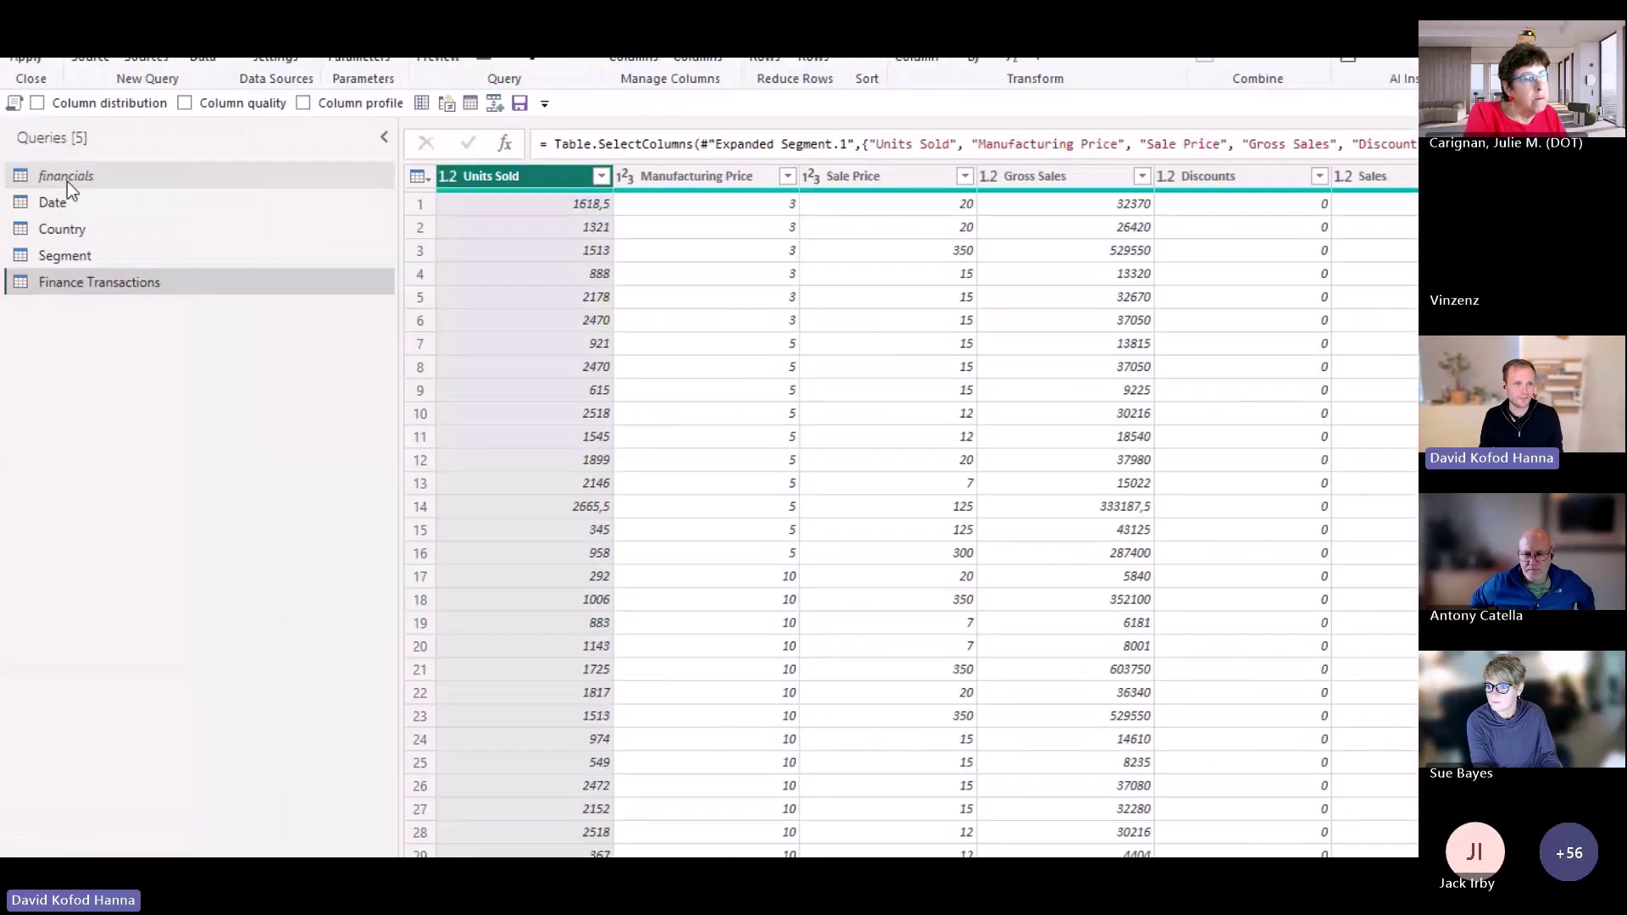
left_click(67, 180)
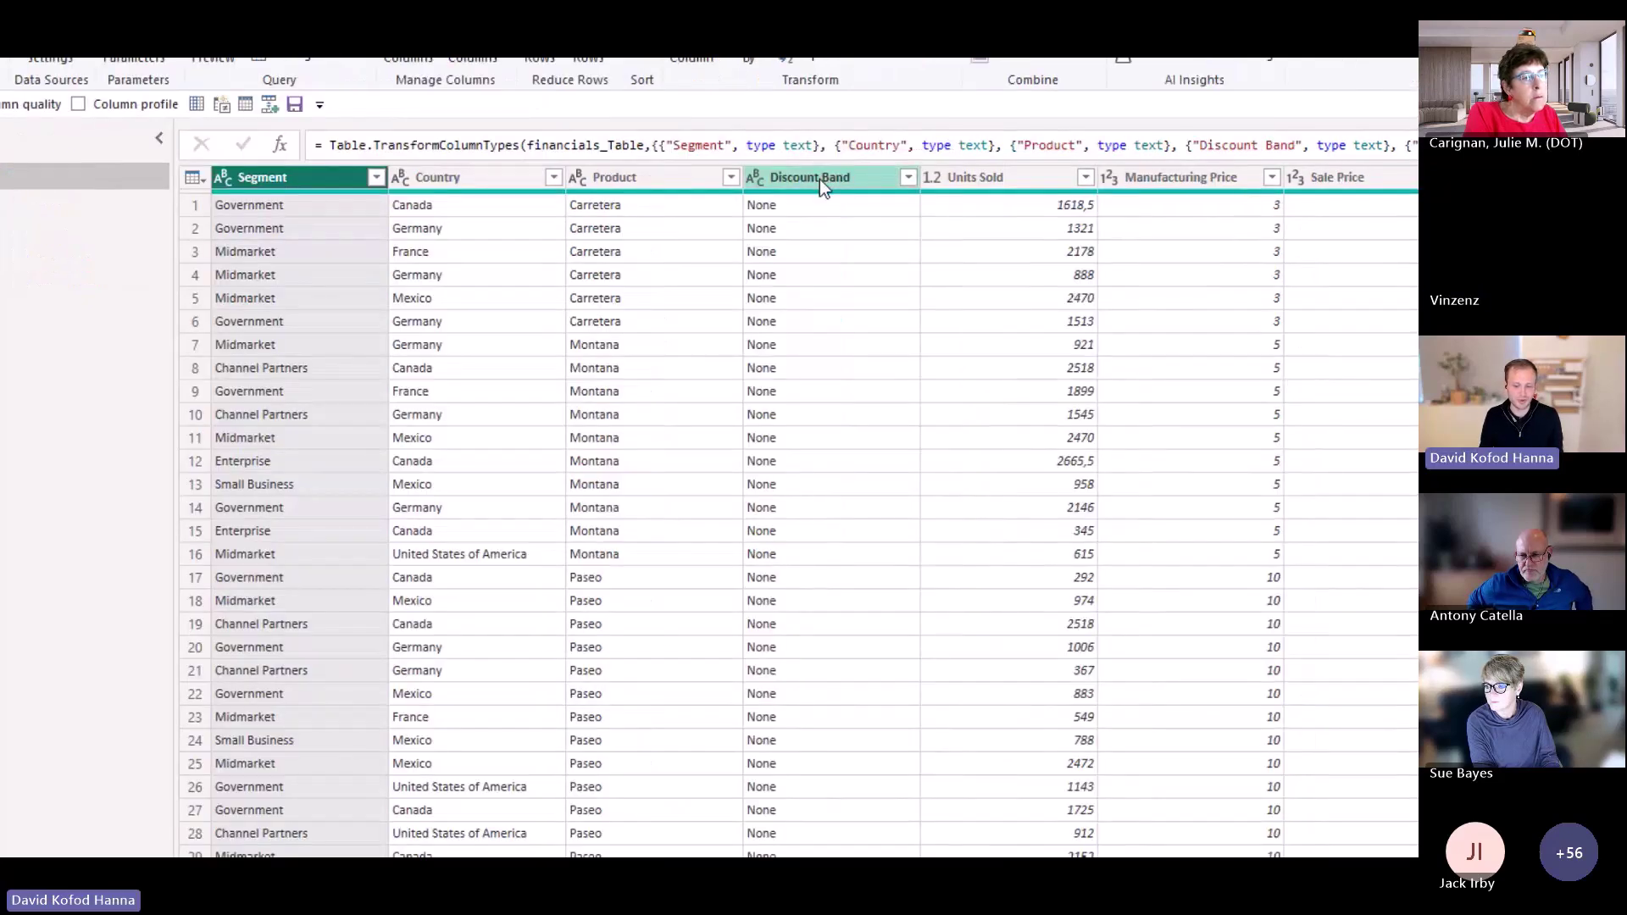
left_click(819, 179)
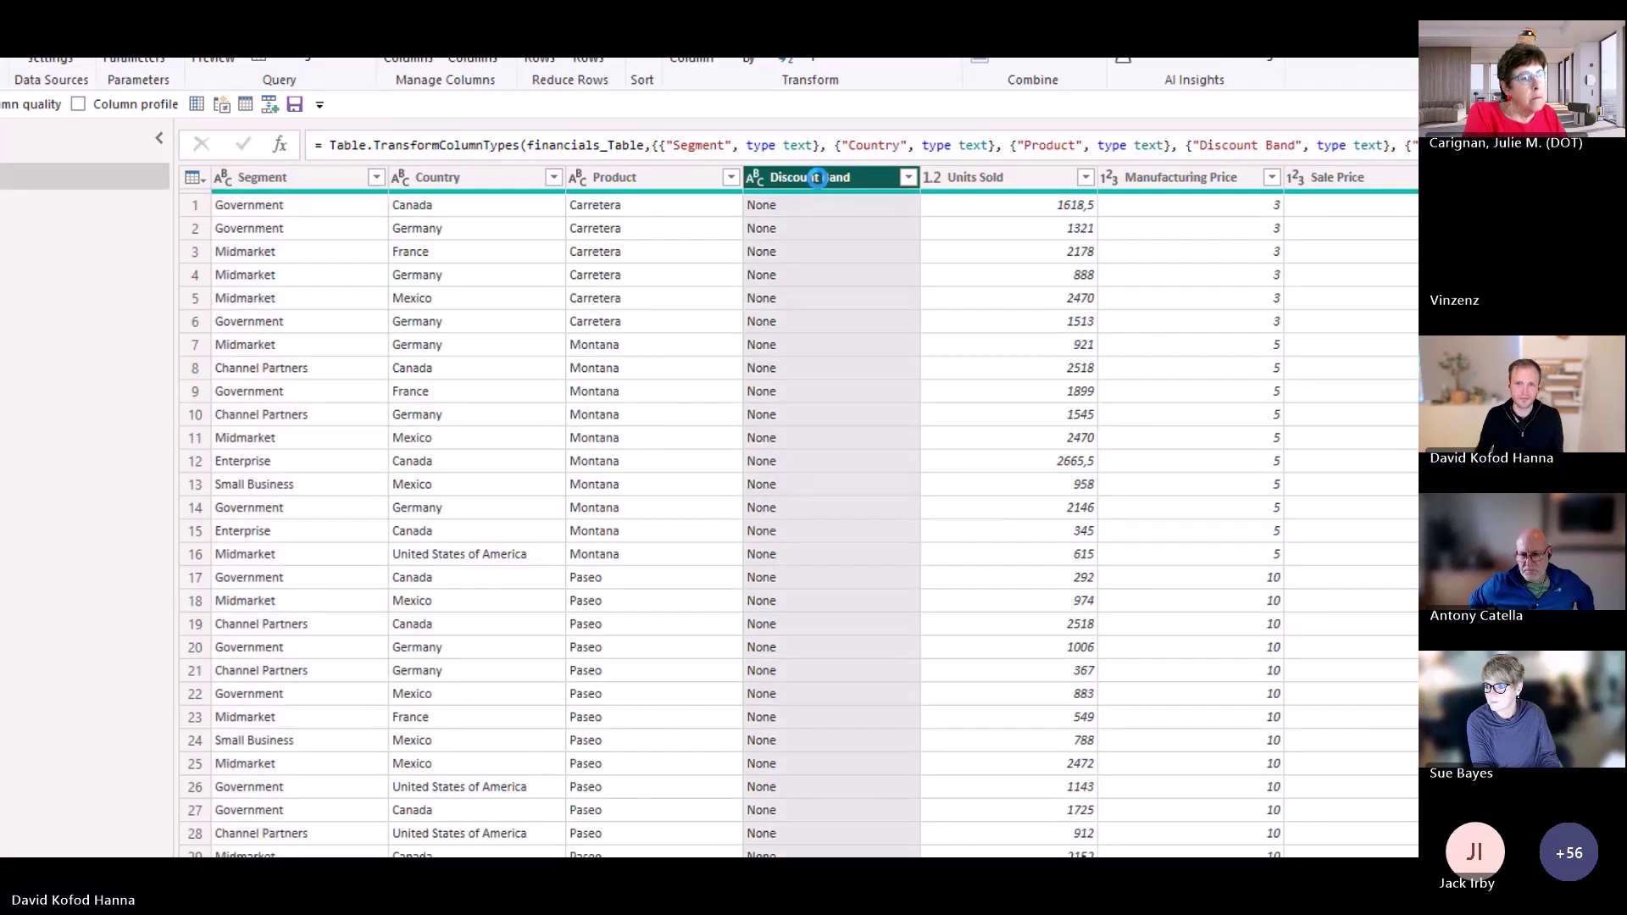
key("Delete")
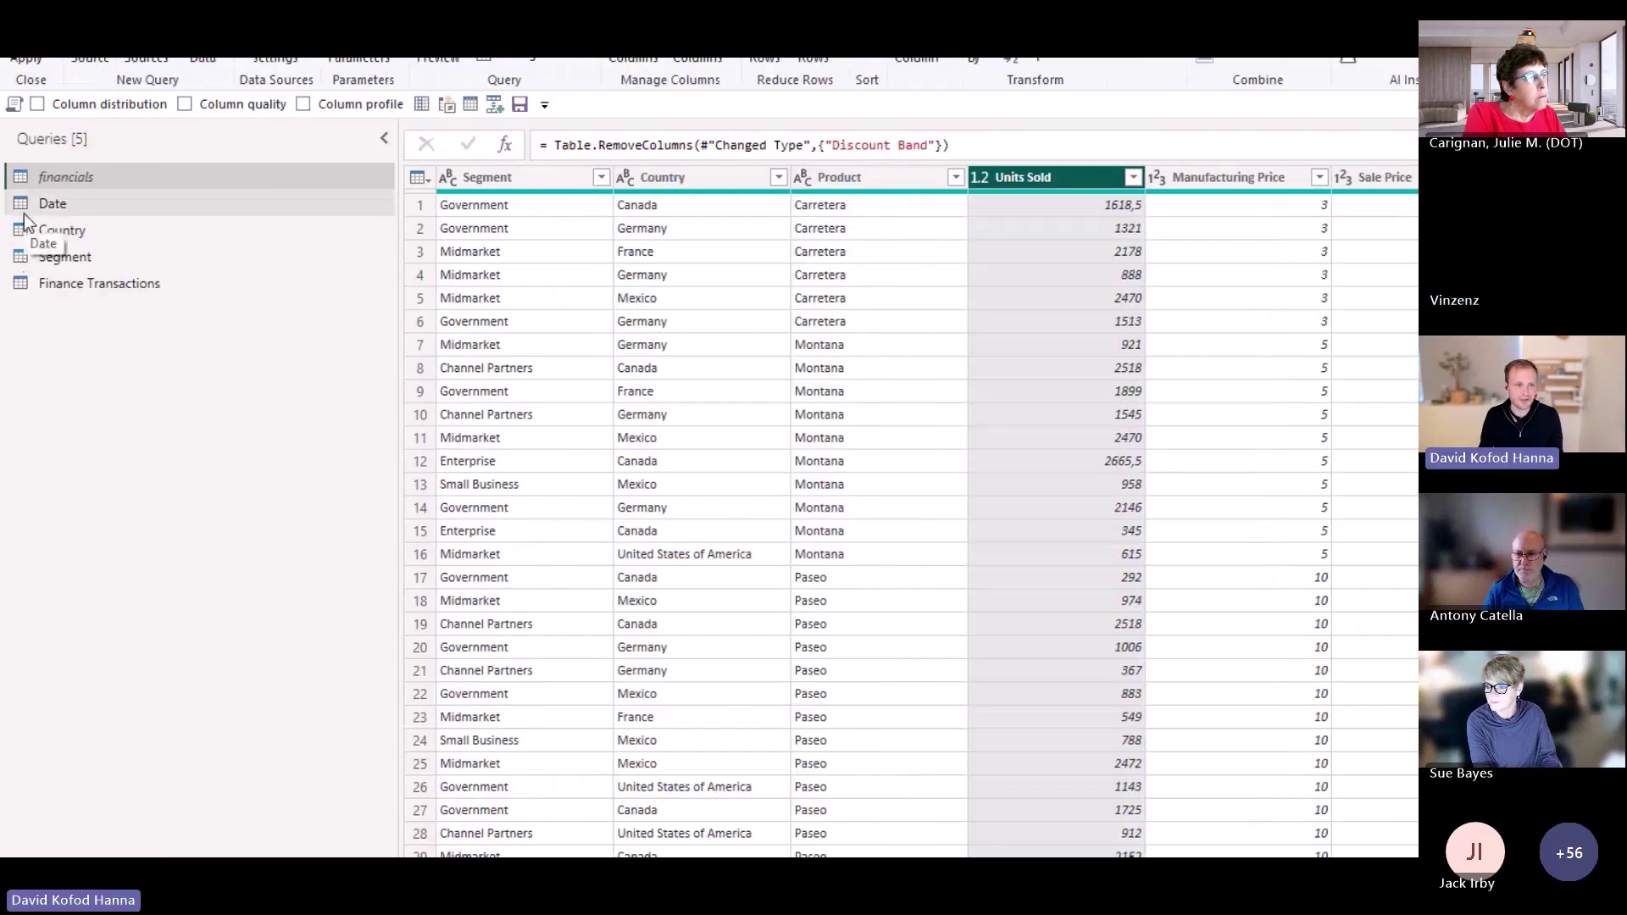
left_click(114, 258)
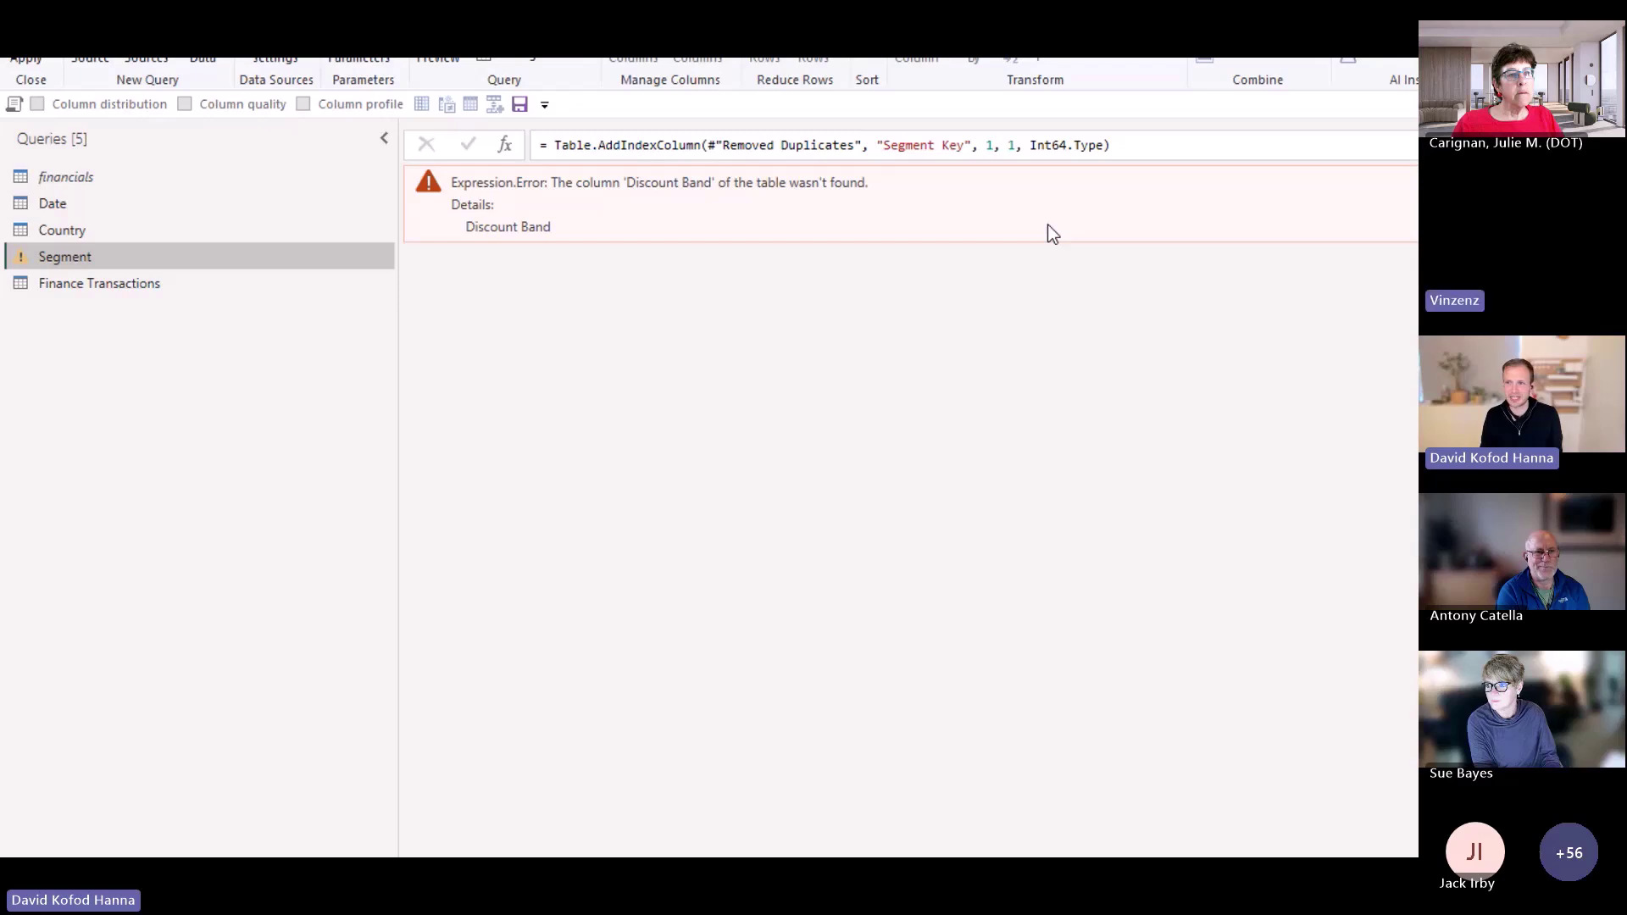
Delete "Discount Band" from the Table.SelectColumns formula in Segment's Removed Other Columns step
left_click(1194, 181)
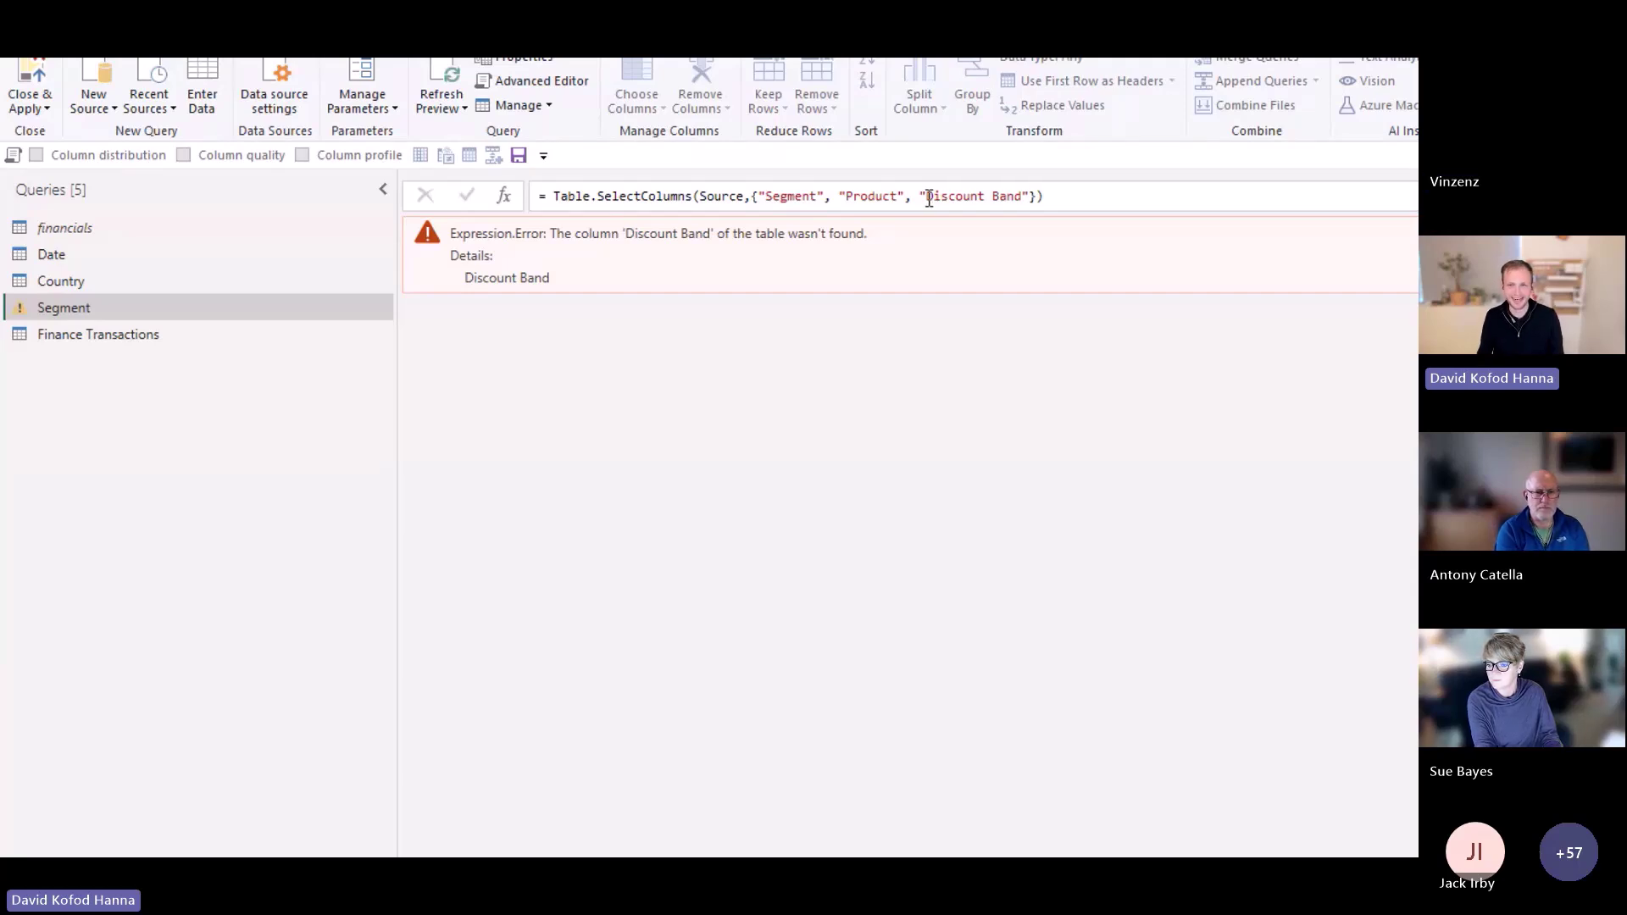
left_click_drag(923, 197, 1030, 197)
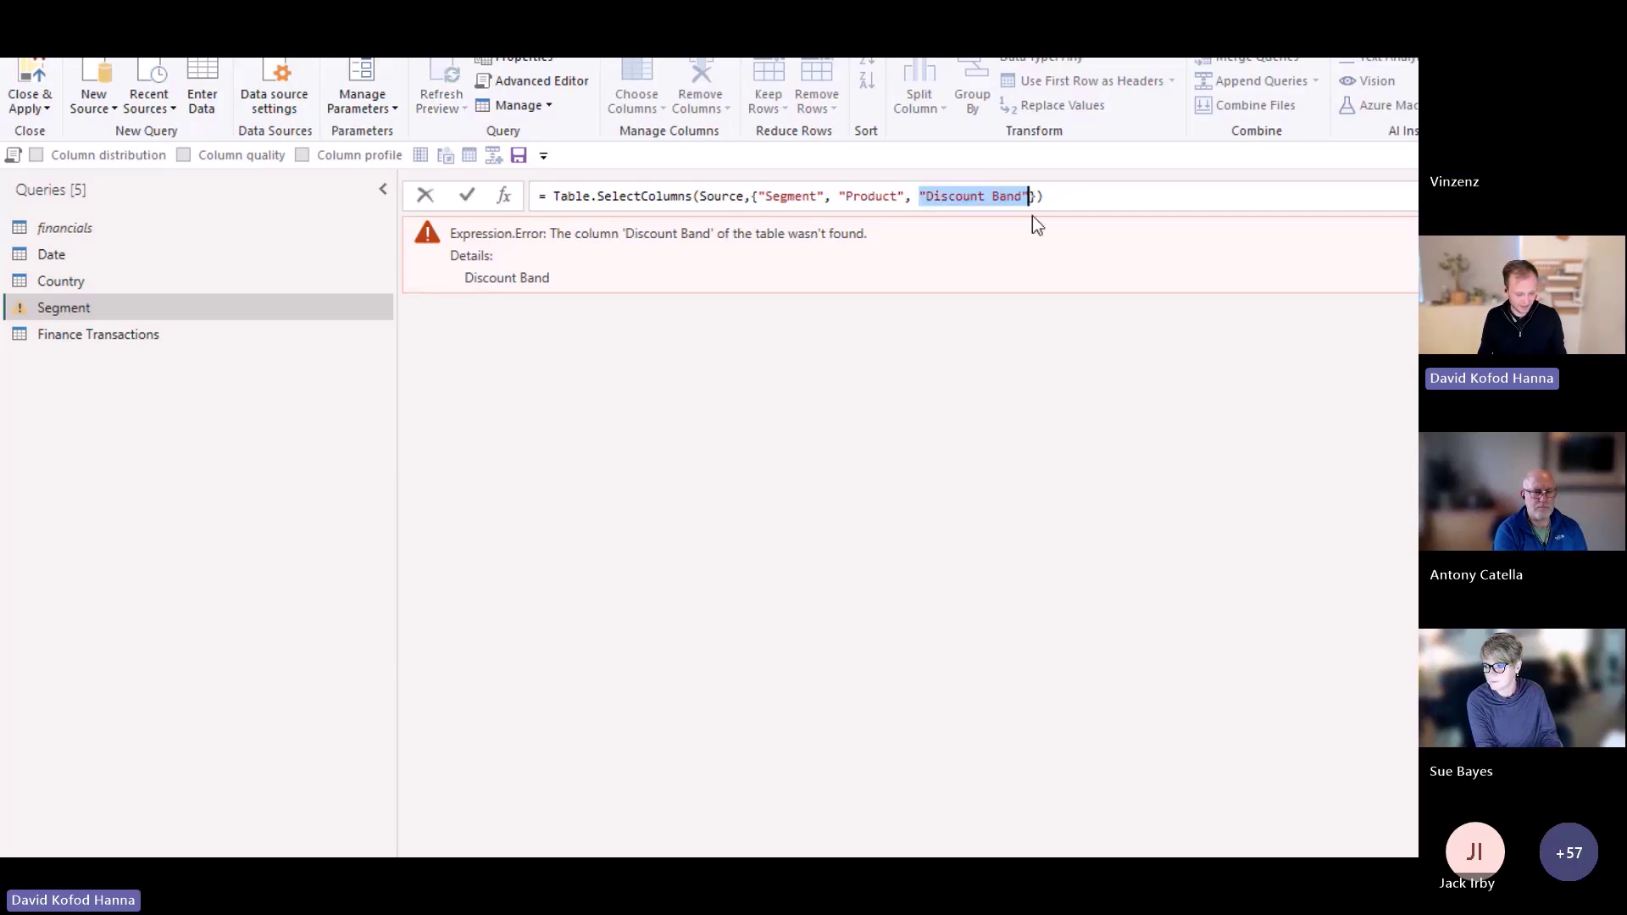
key("Delete")
key("BackSpace")
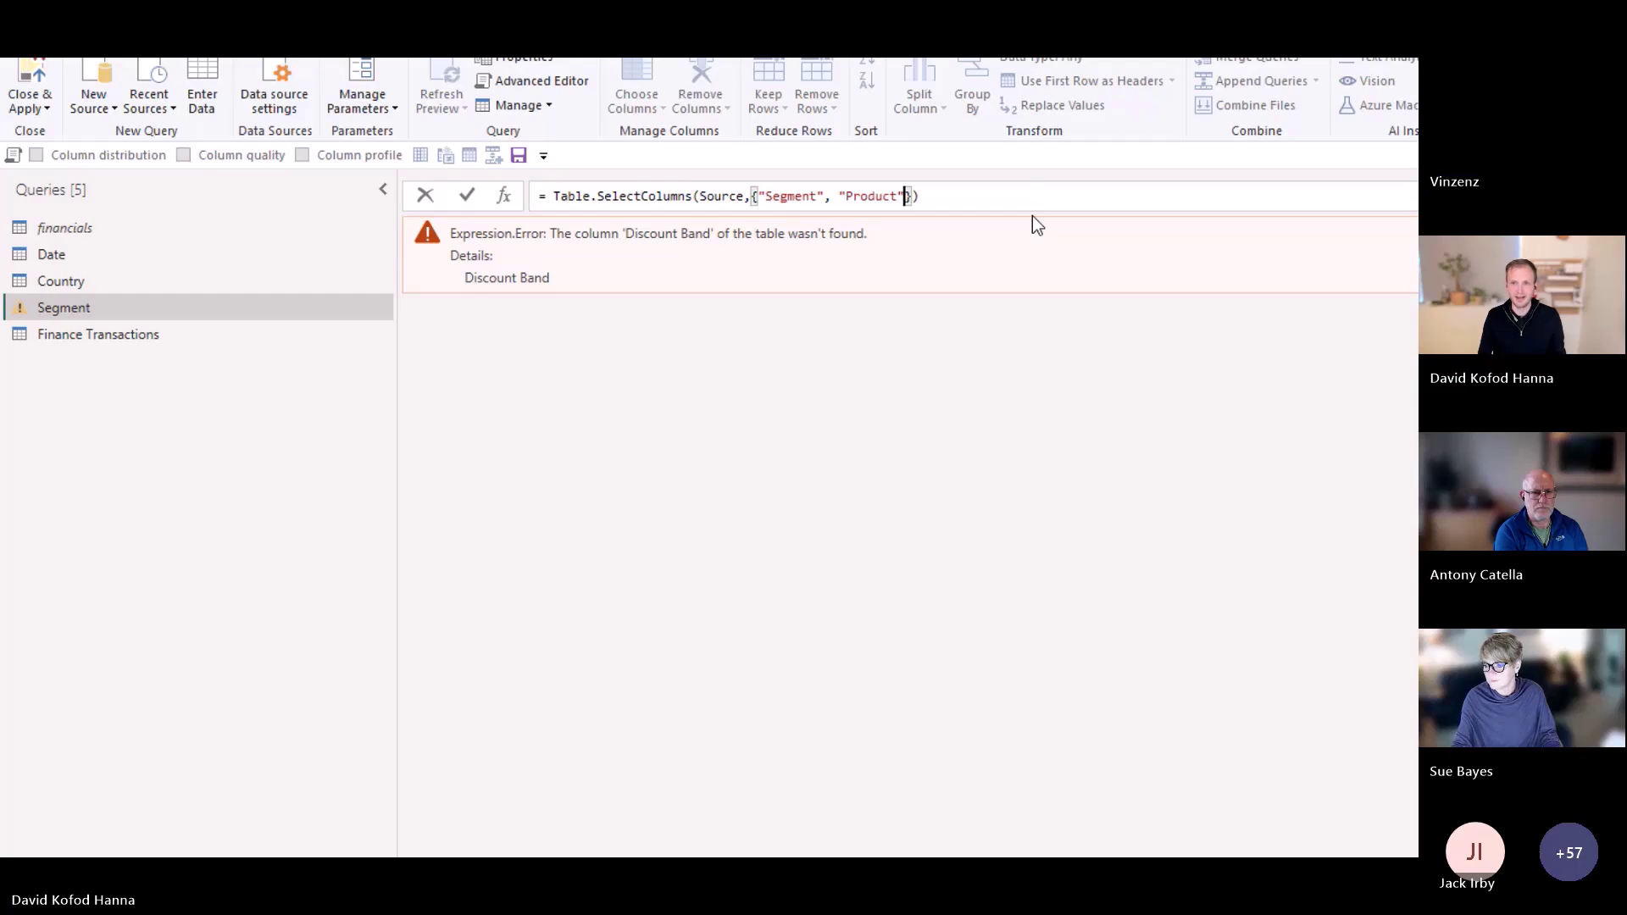
key("Return")
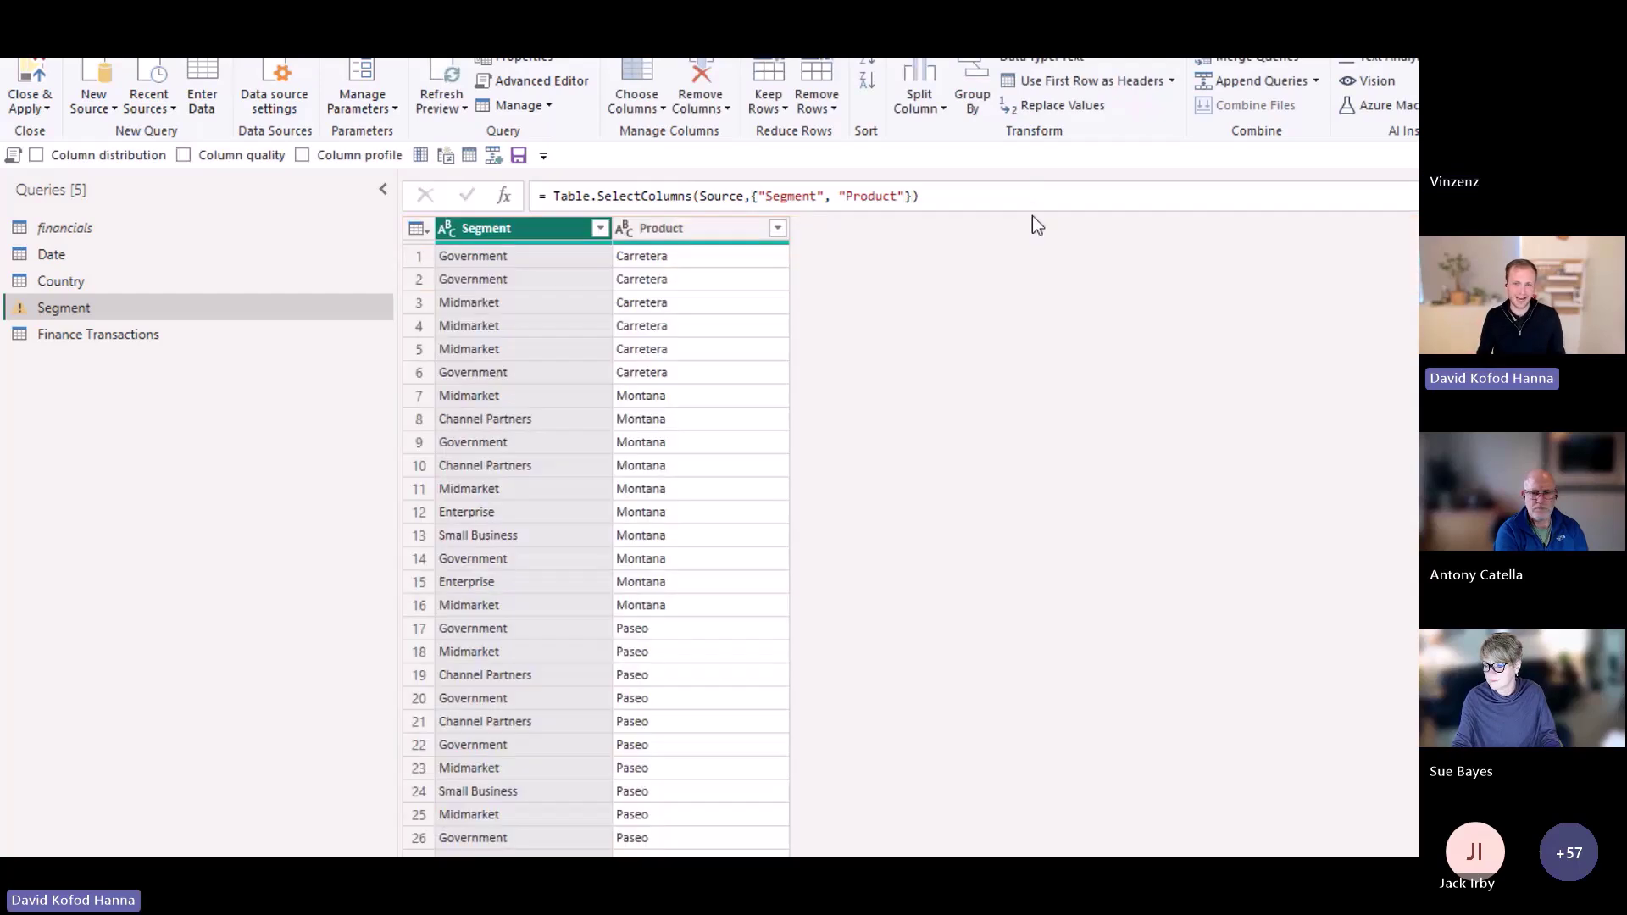
Put "Discount Band" back in Segment's Table.SelectColumns formula and add MissingField.Ignore as the missing-field argument
left_click(903, 196)
type(", \"Discount Band\"")
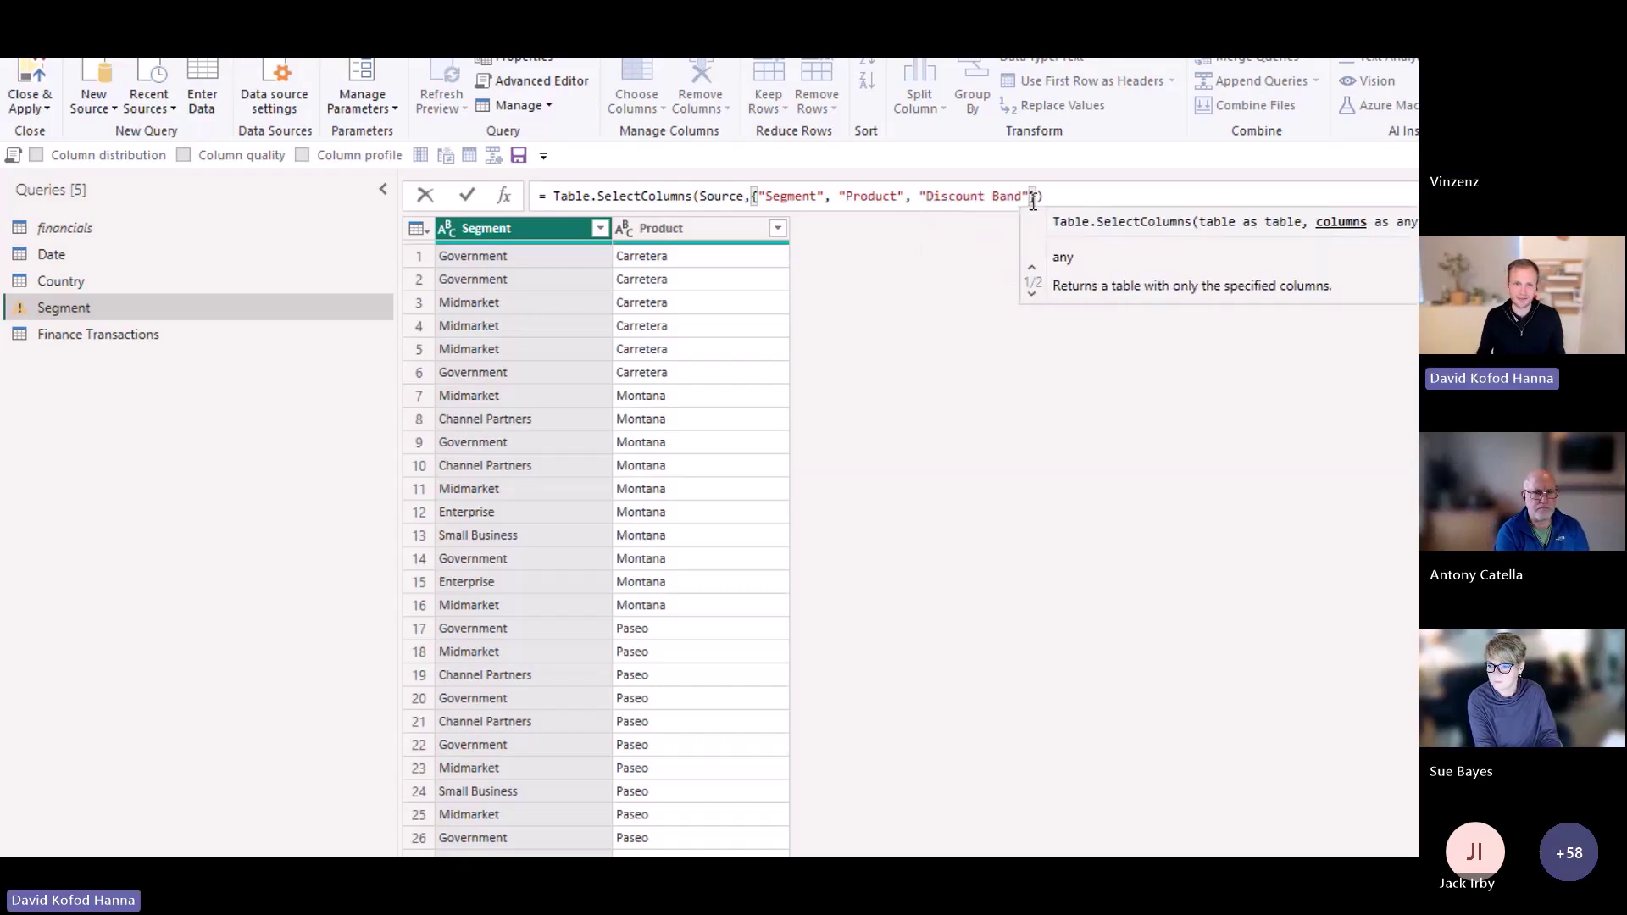
key("Return")
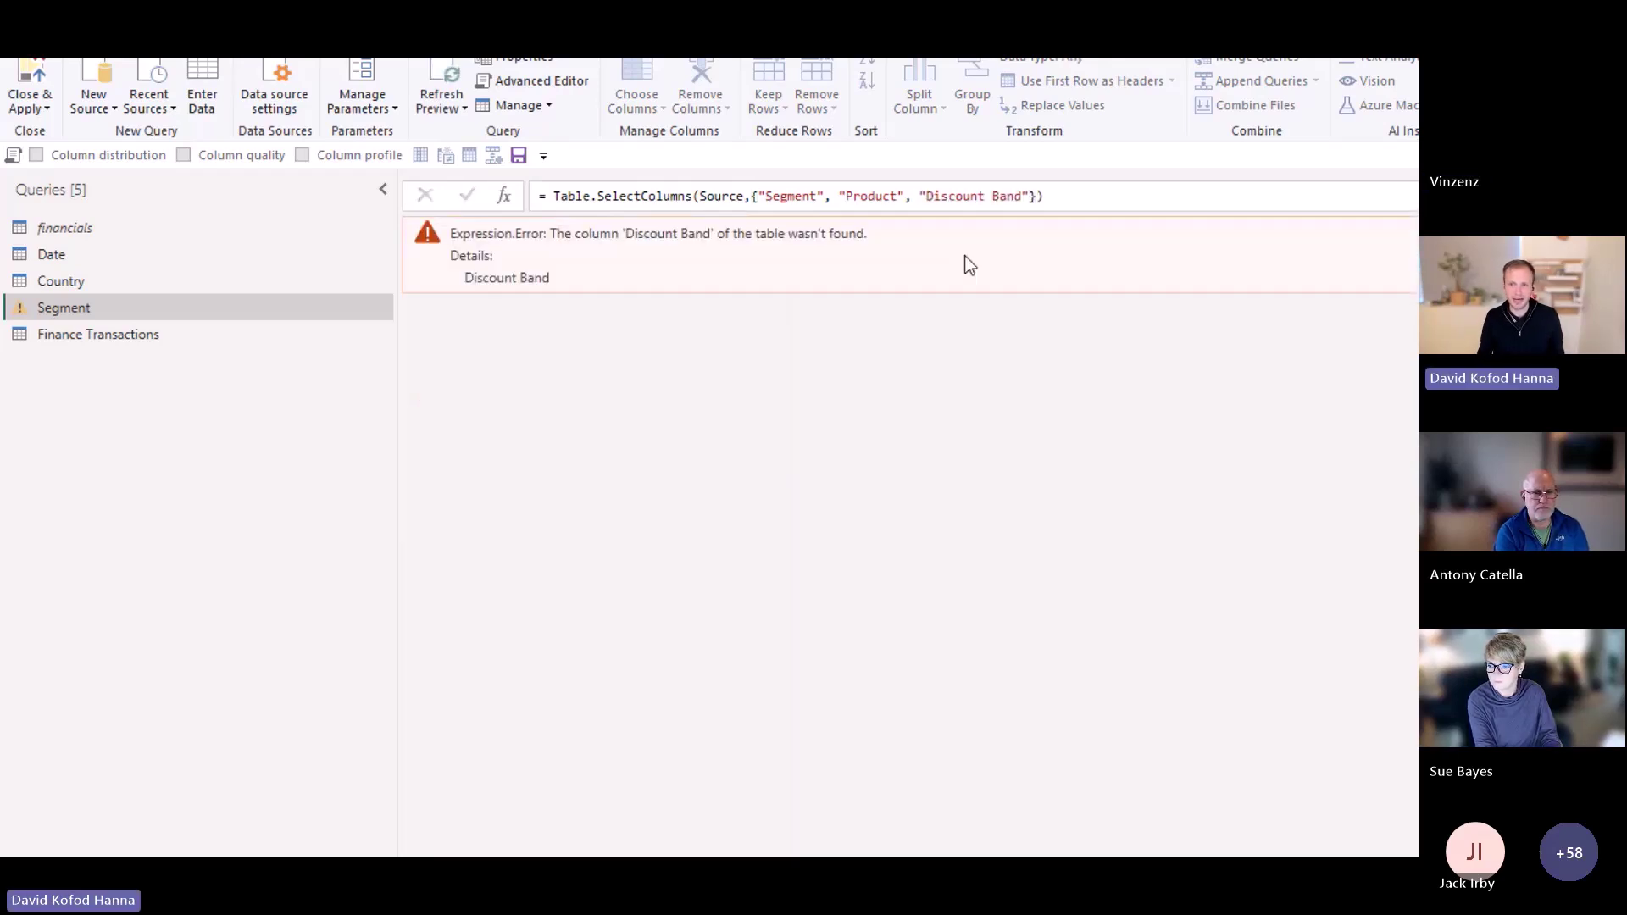
left_click(1034, 198)
left_click(1048, 196)
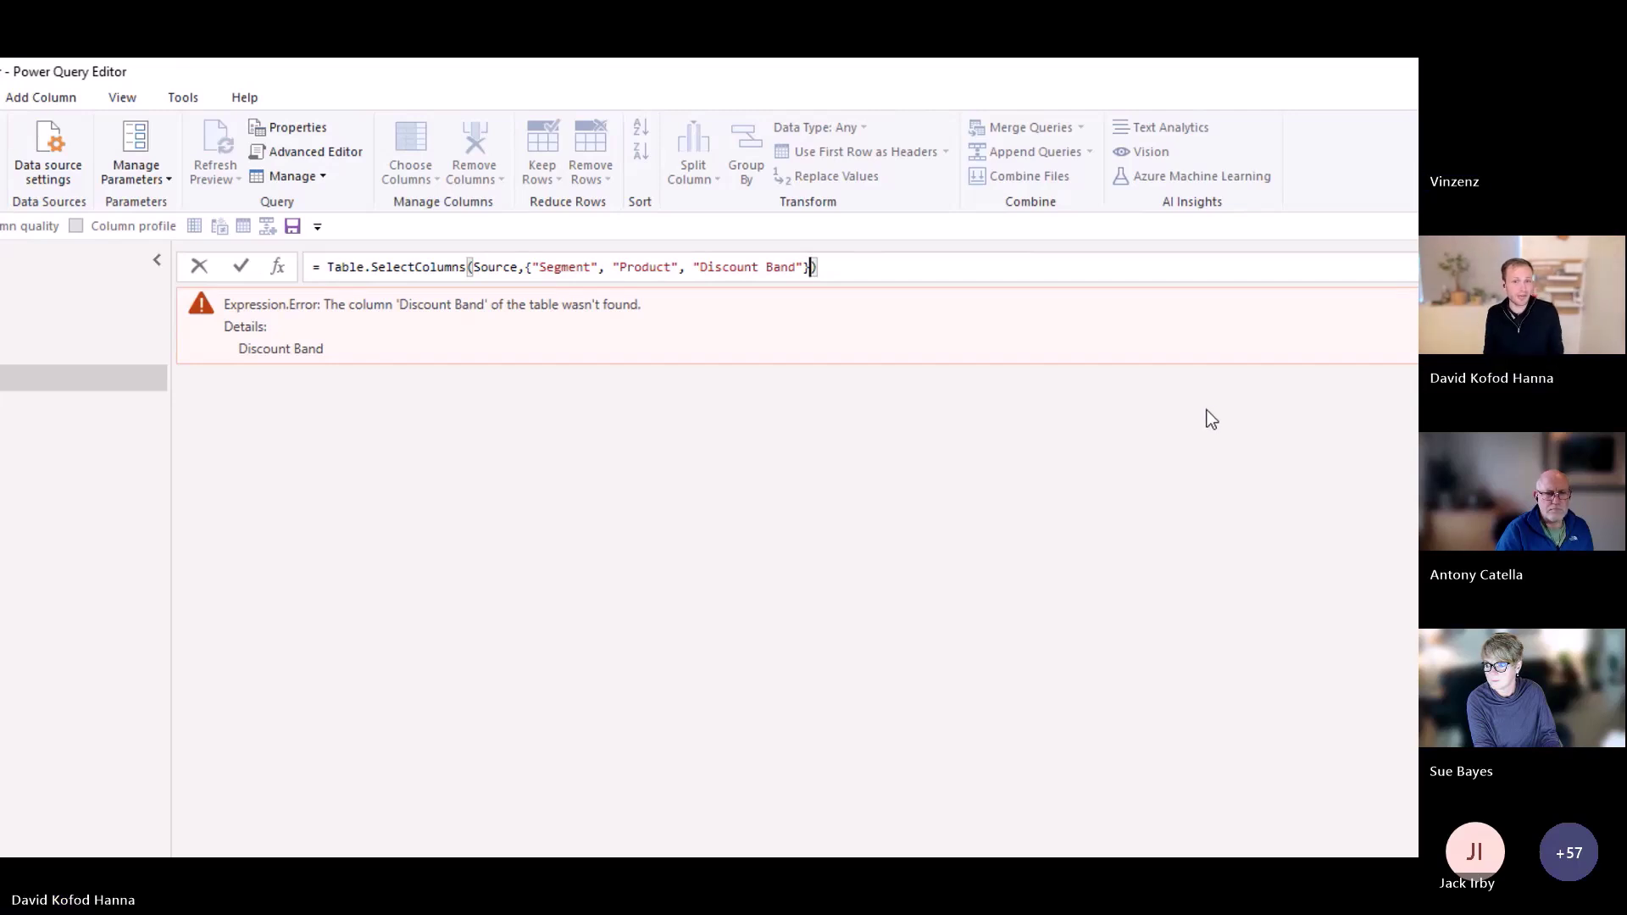
type(",")
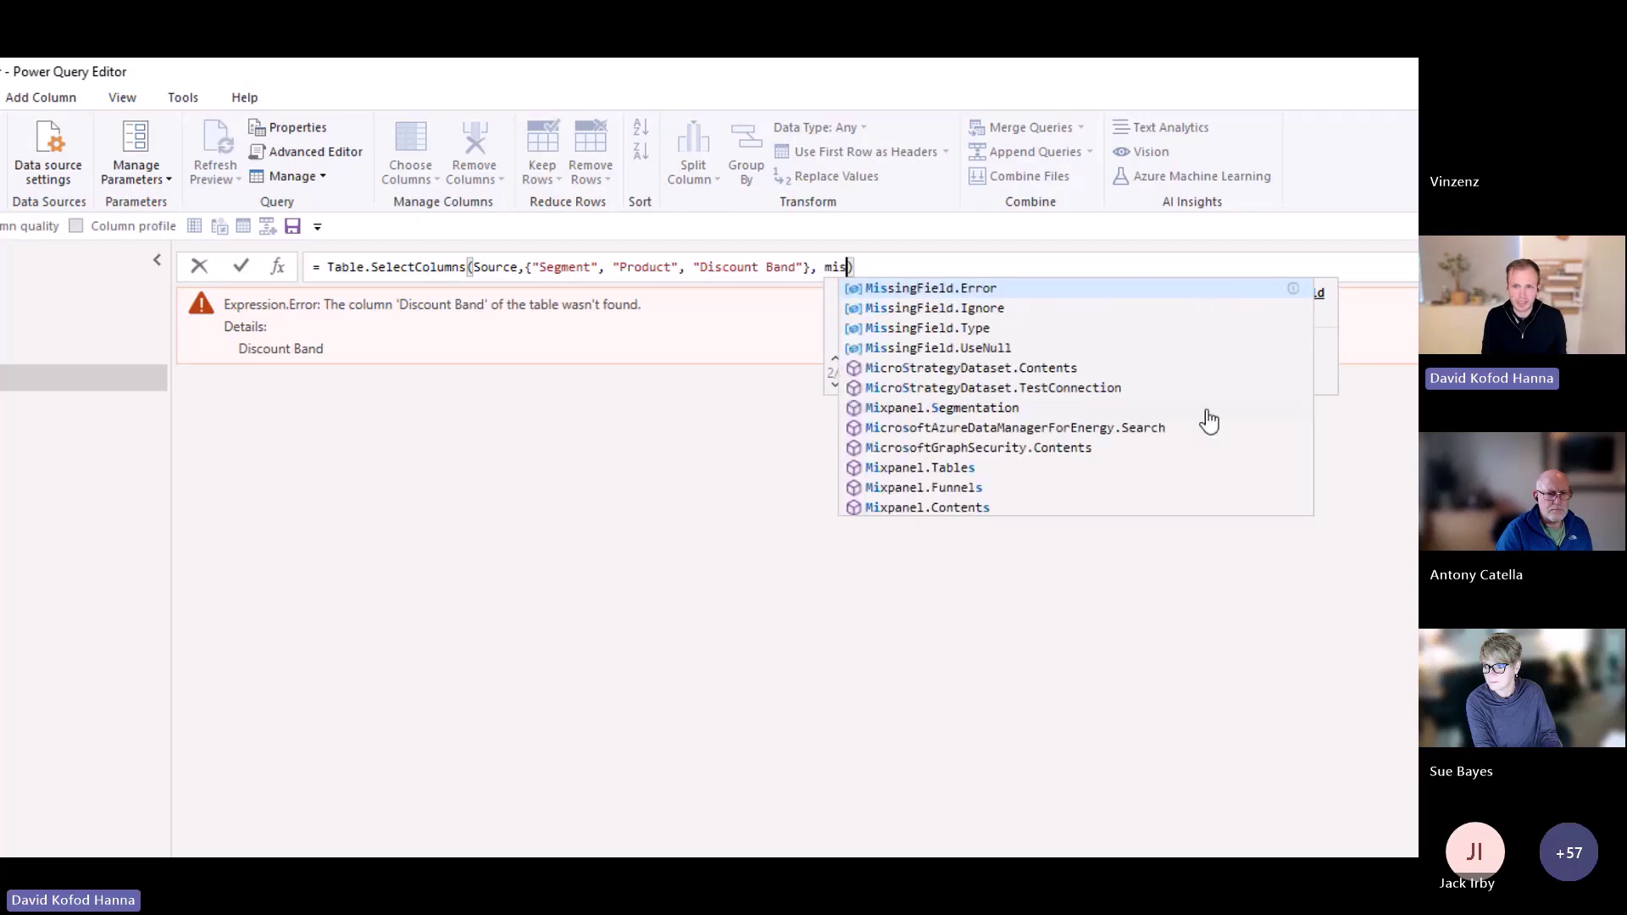
type("miss")
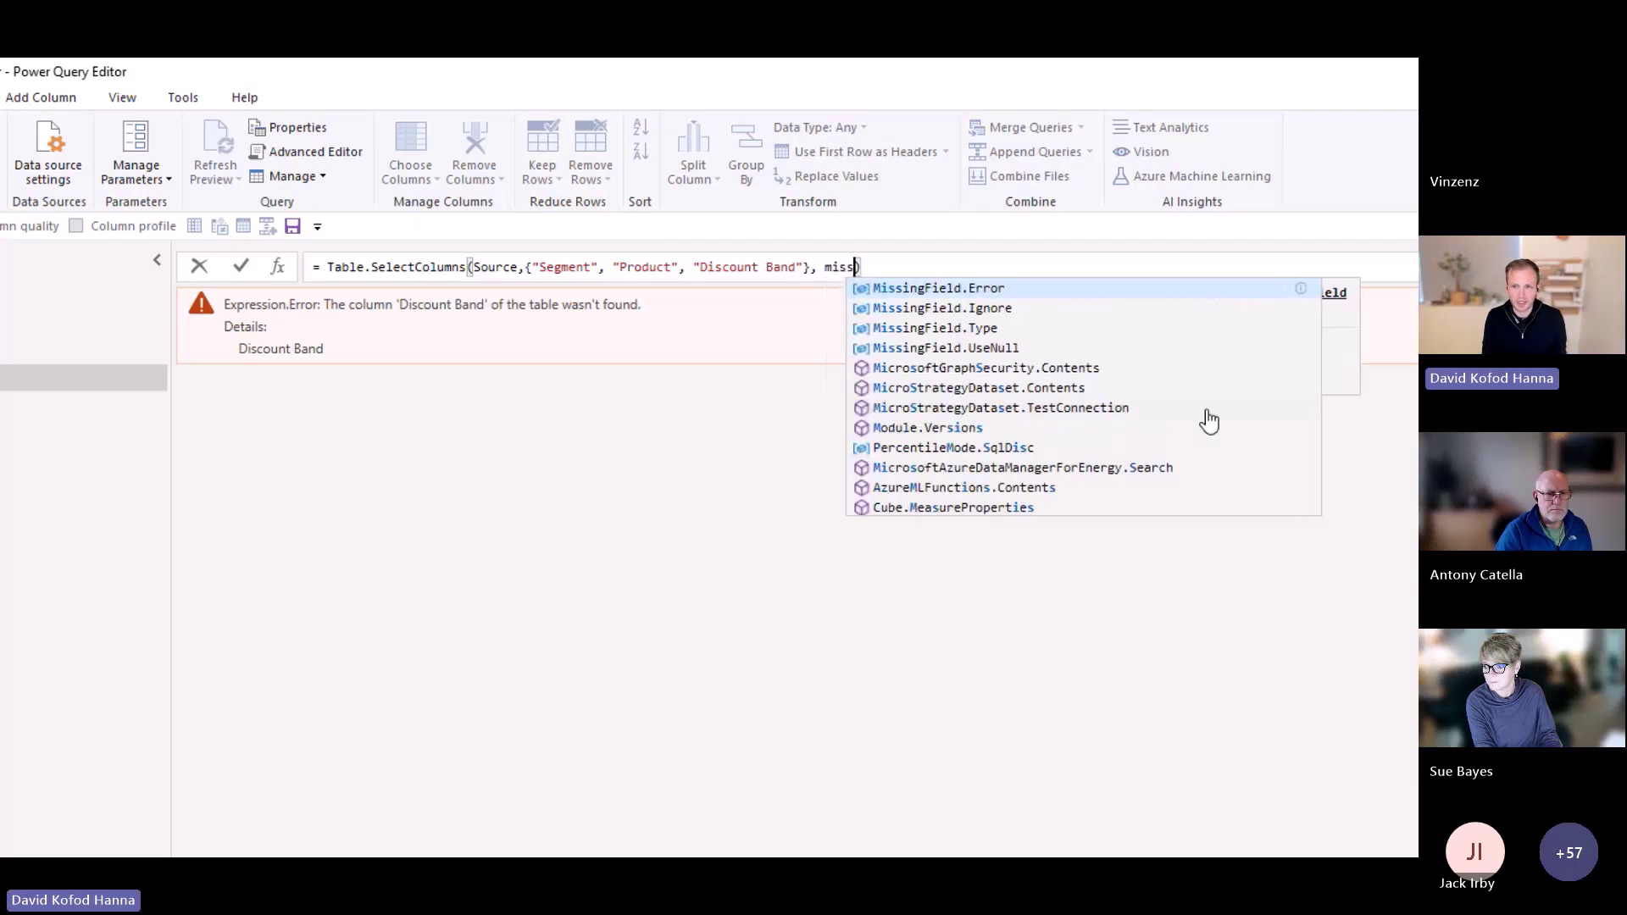
left_click(938, 313)
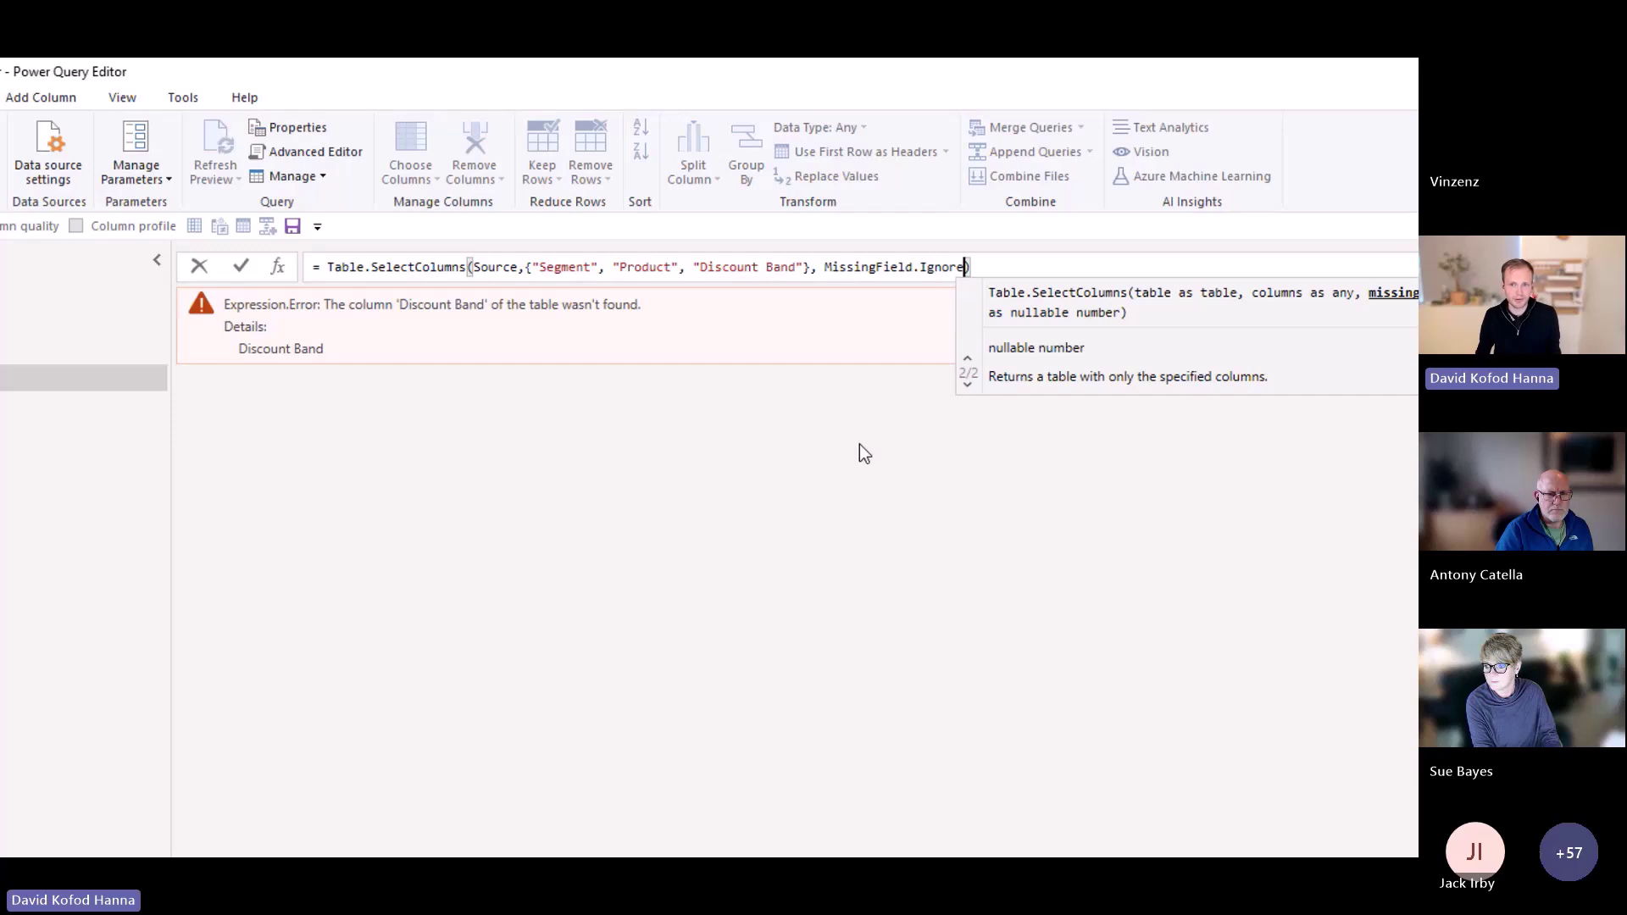
key("Return")
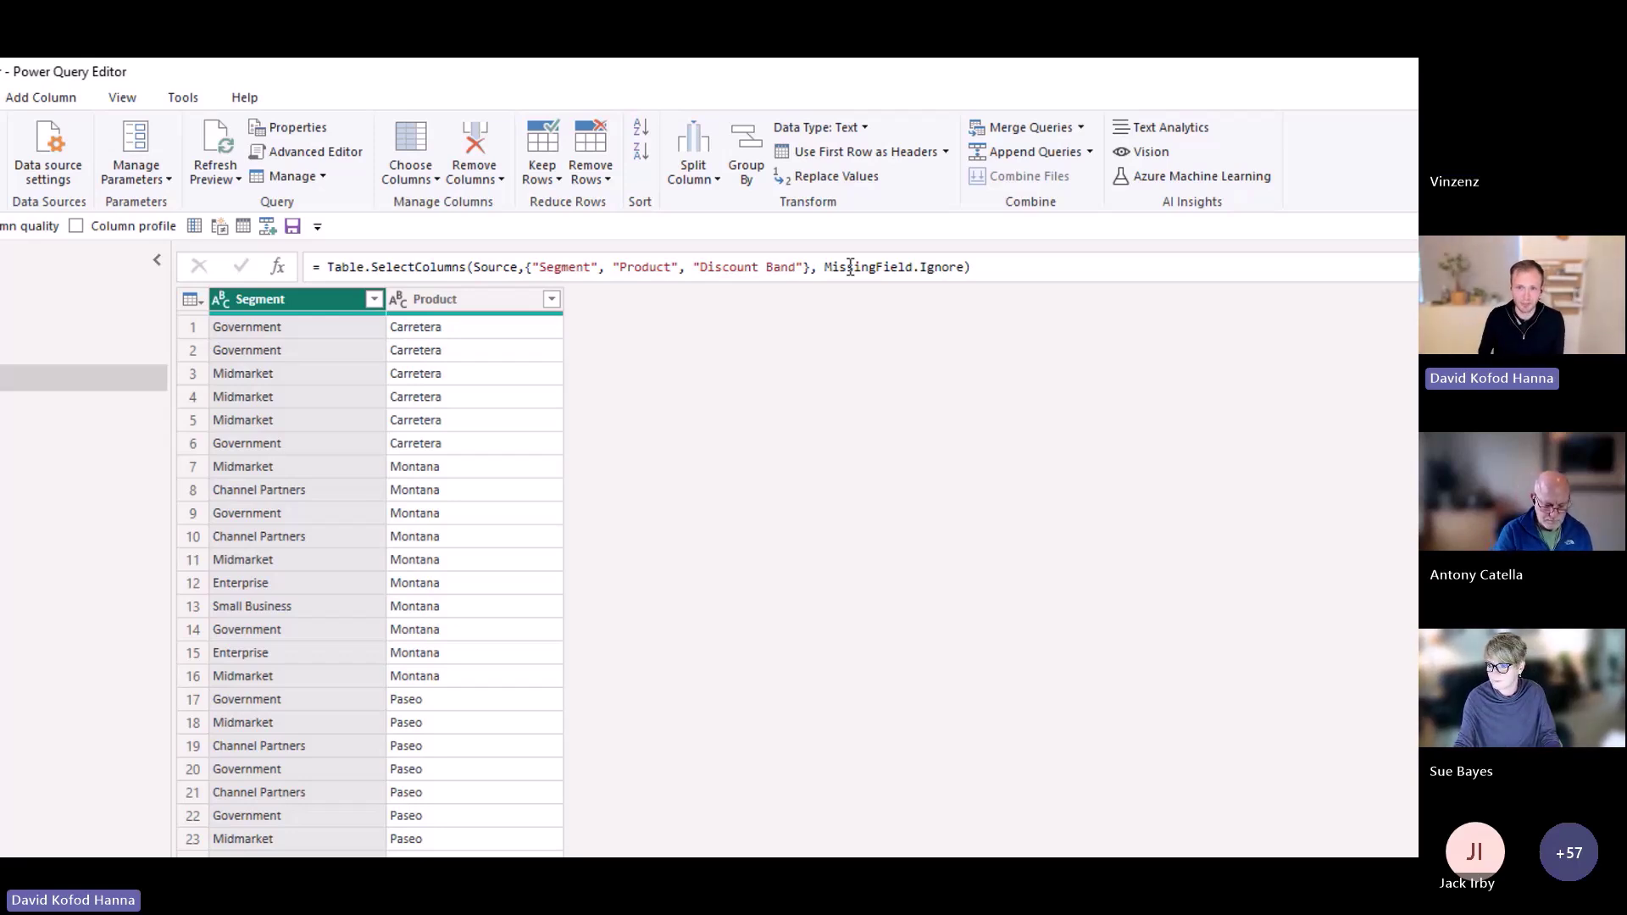
Change the missing-field argument of Segment's Table.SelectColumns formula to MissingField.UseNull
double_click(941, 266)
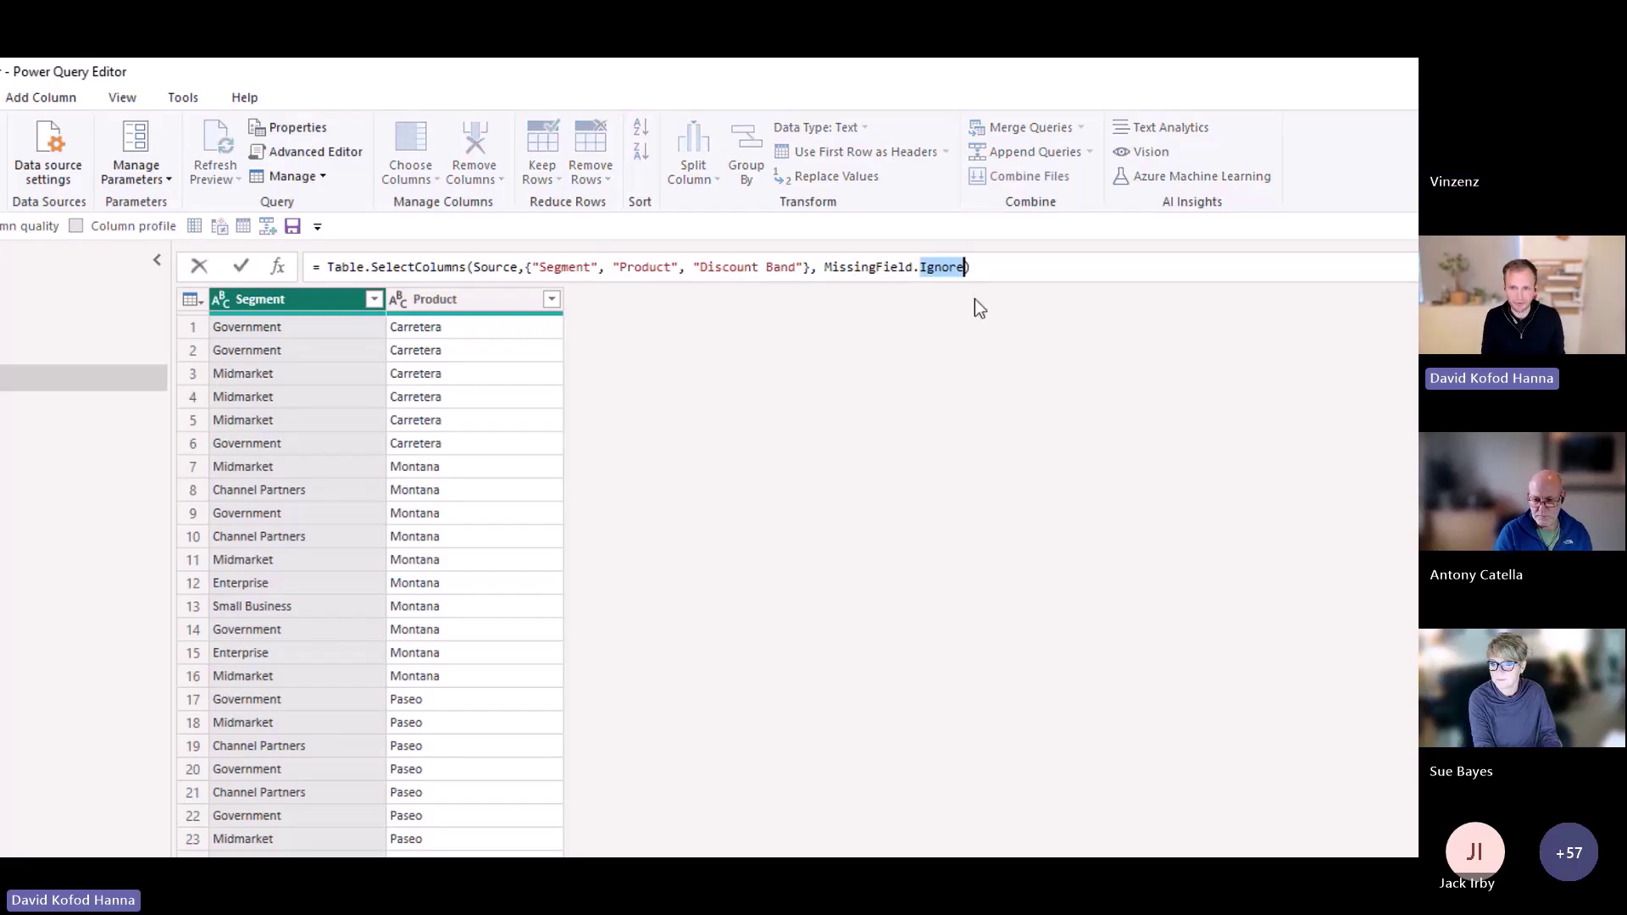
type("u")
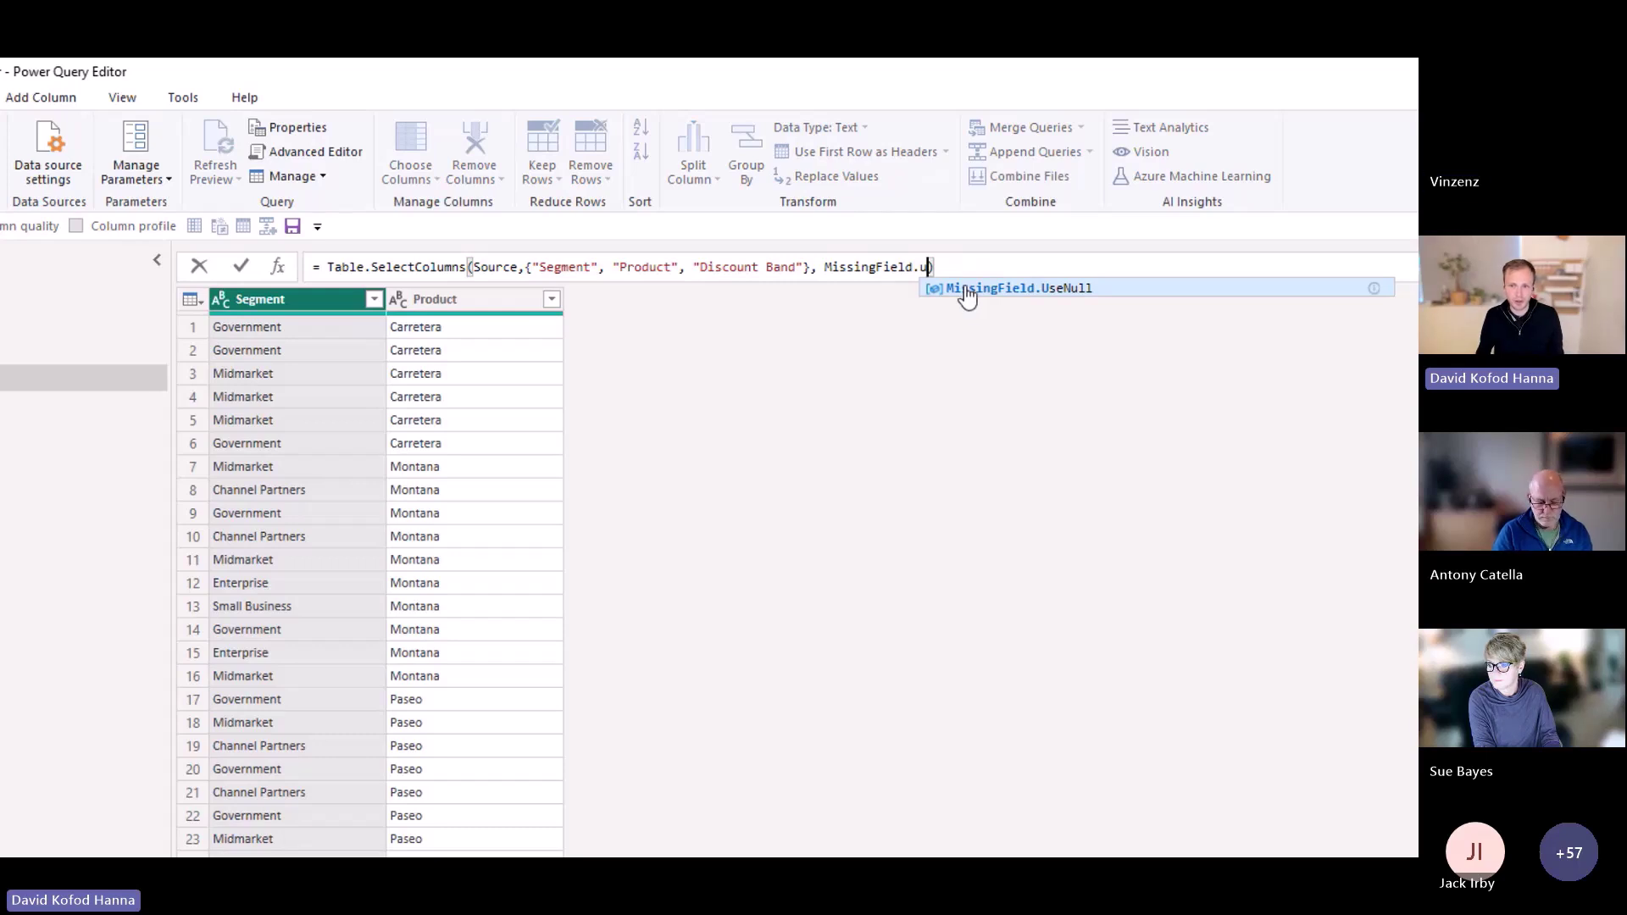
left_click(967, 295)
left_click(616, 343)
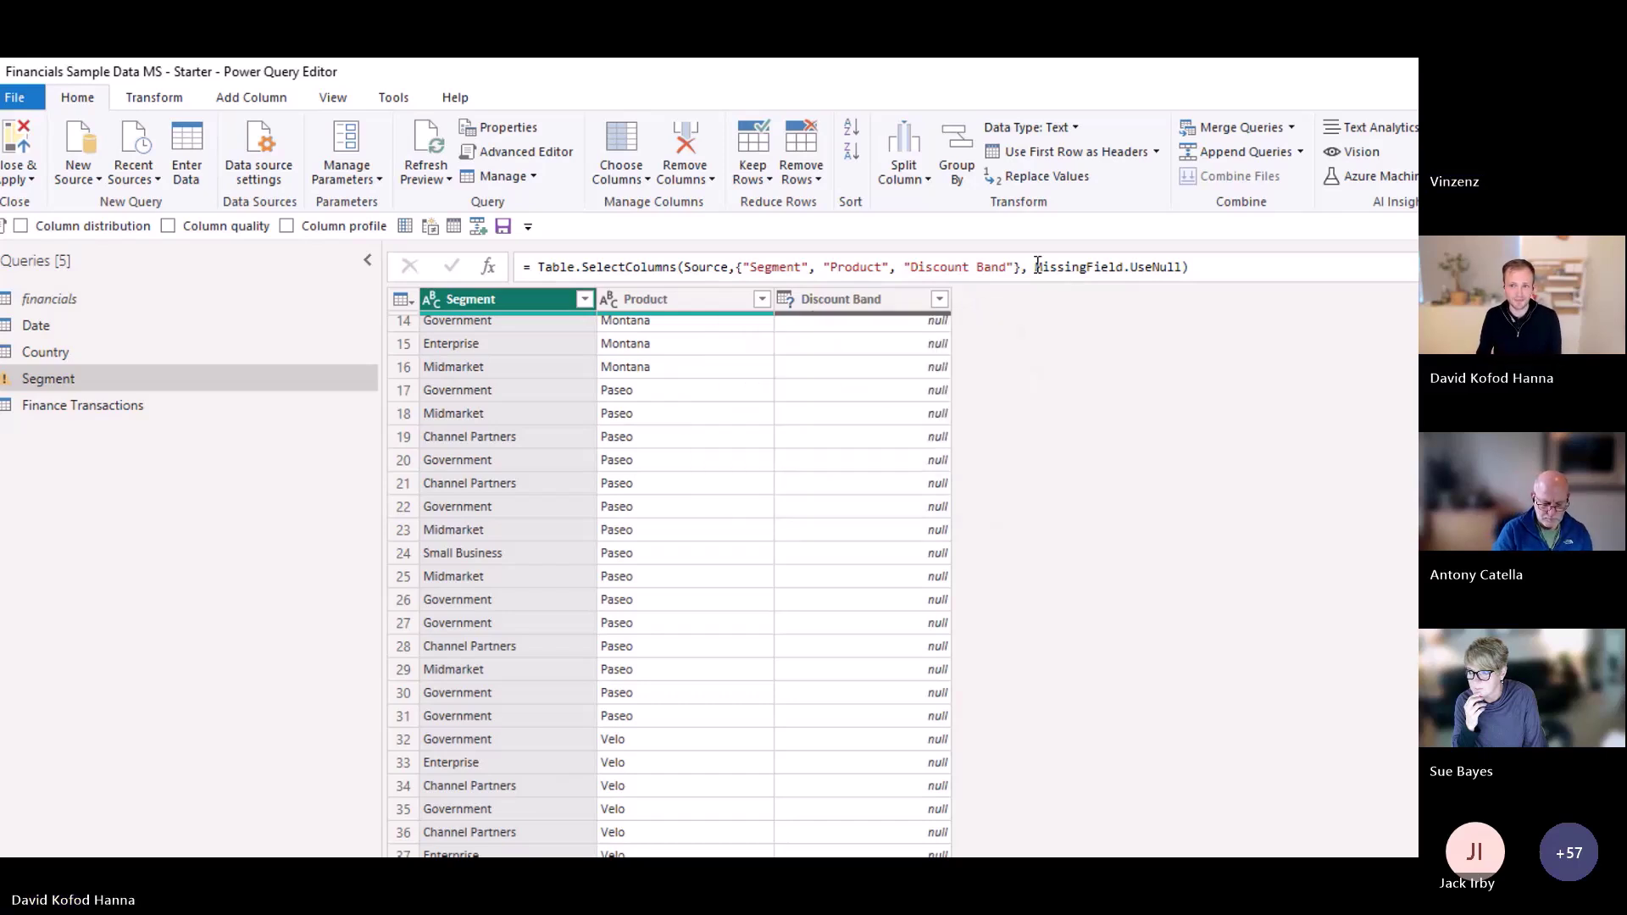
Remove the missing-field argument from Segment's formula and undo the Discount Band removal in the financials query
left_click_drag(1022, 267, 1190, 271)
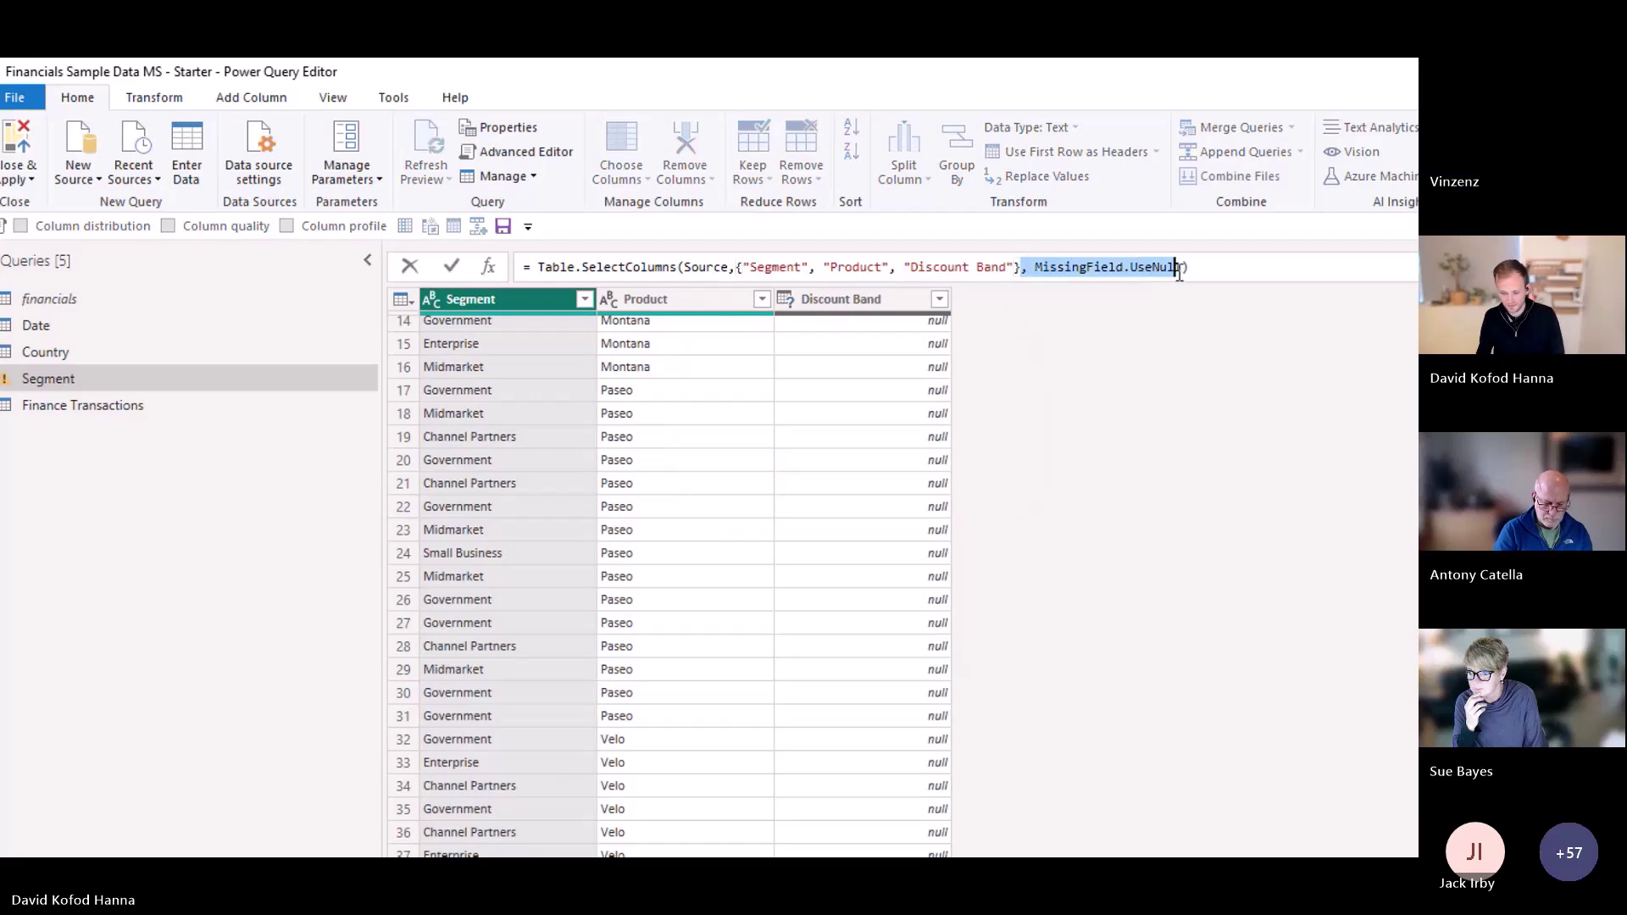
key("Delete")
key("Return")
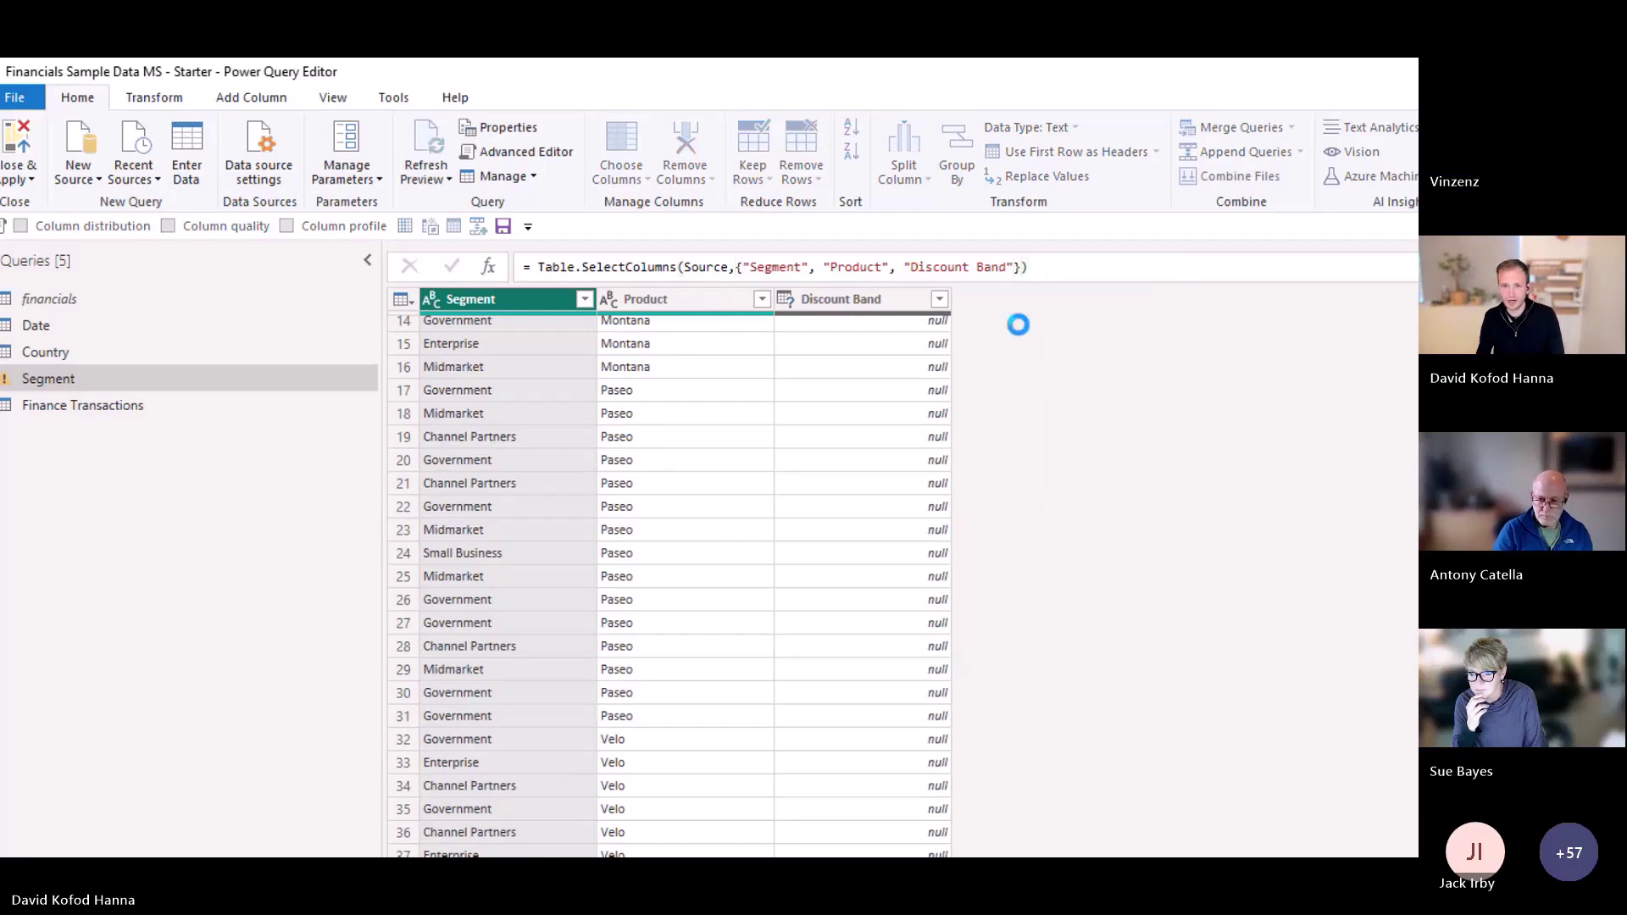
left_click(154, 303)
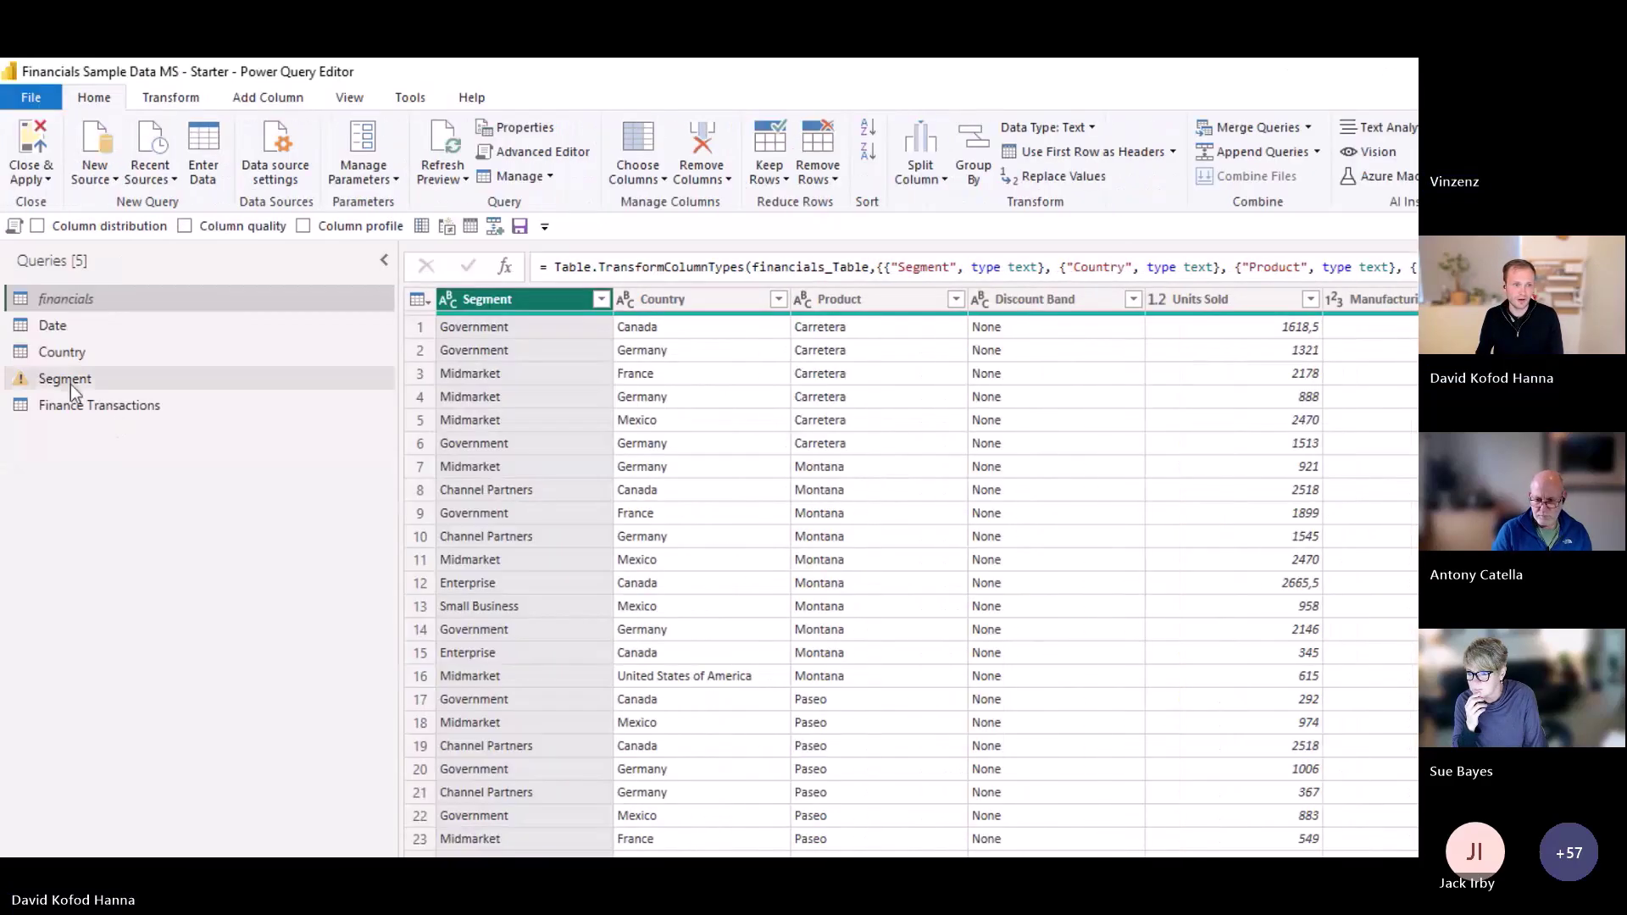
left_click(69, 384)
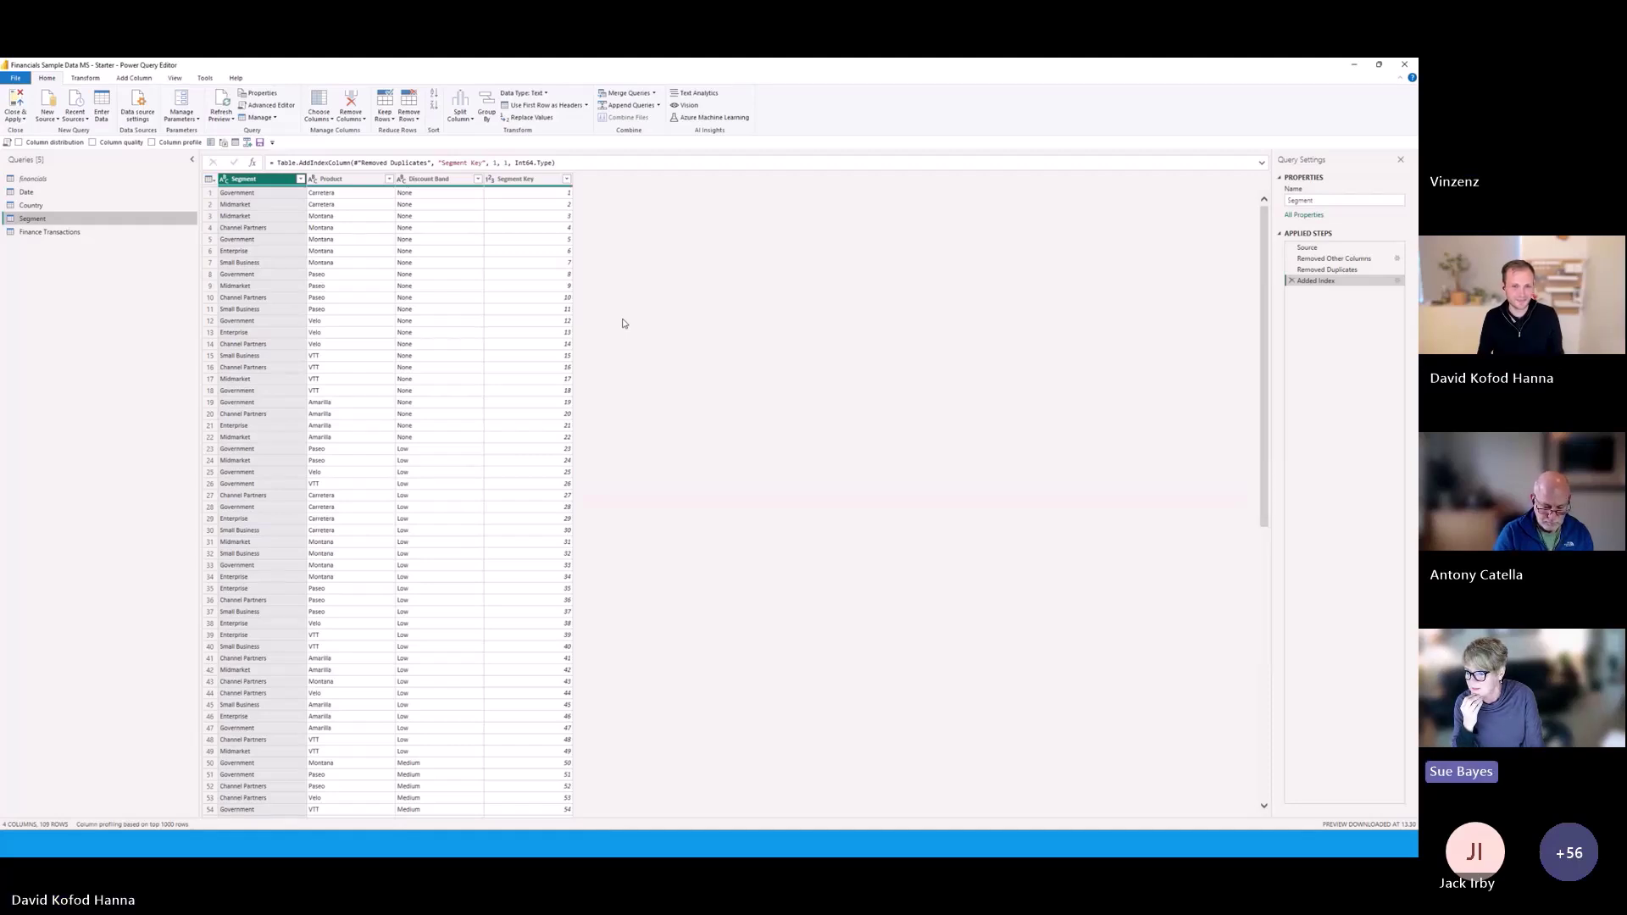
Switch to Excel, copy the Budget workbook's path from its file information, and return to Power Query Editor
key("alt+Tab")
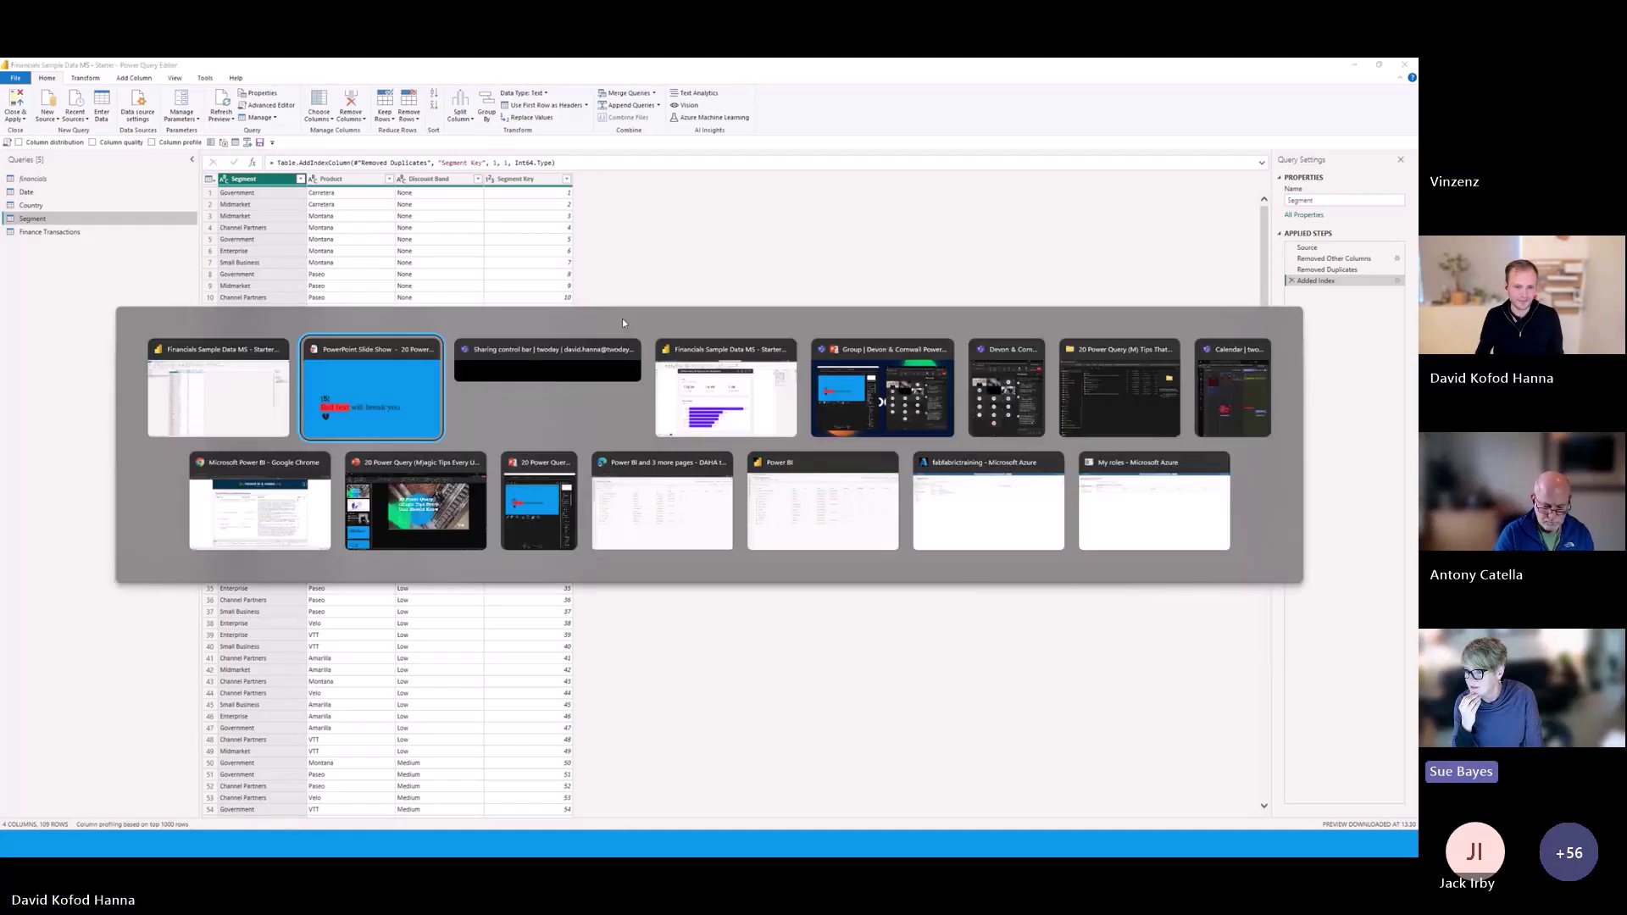
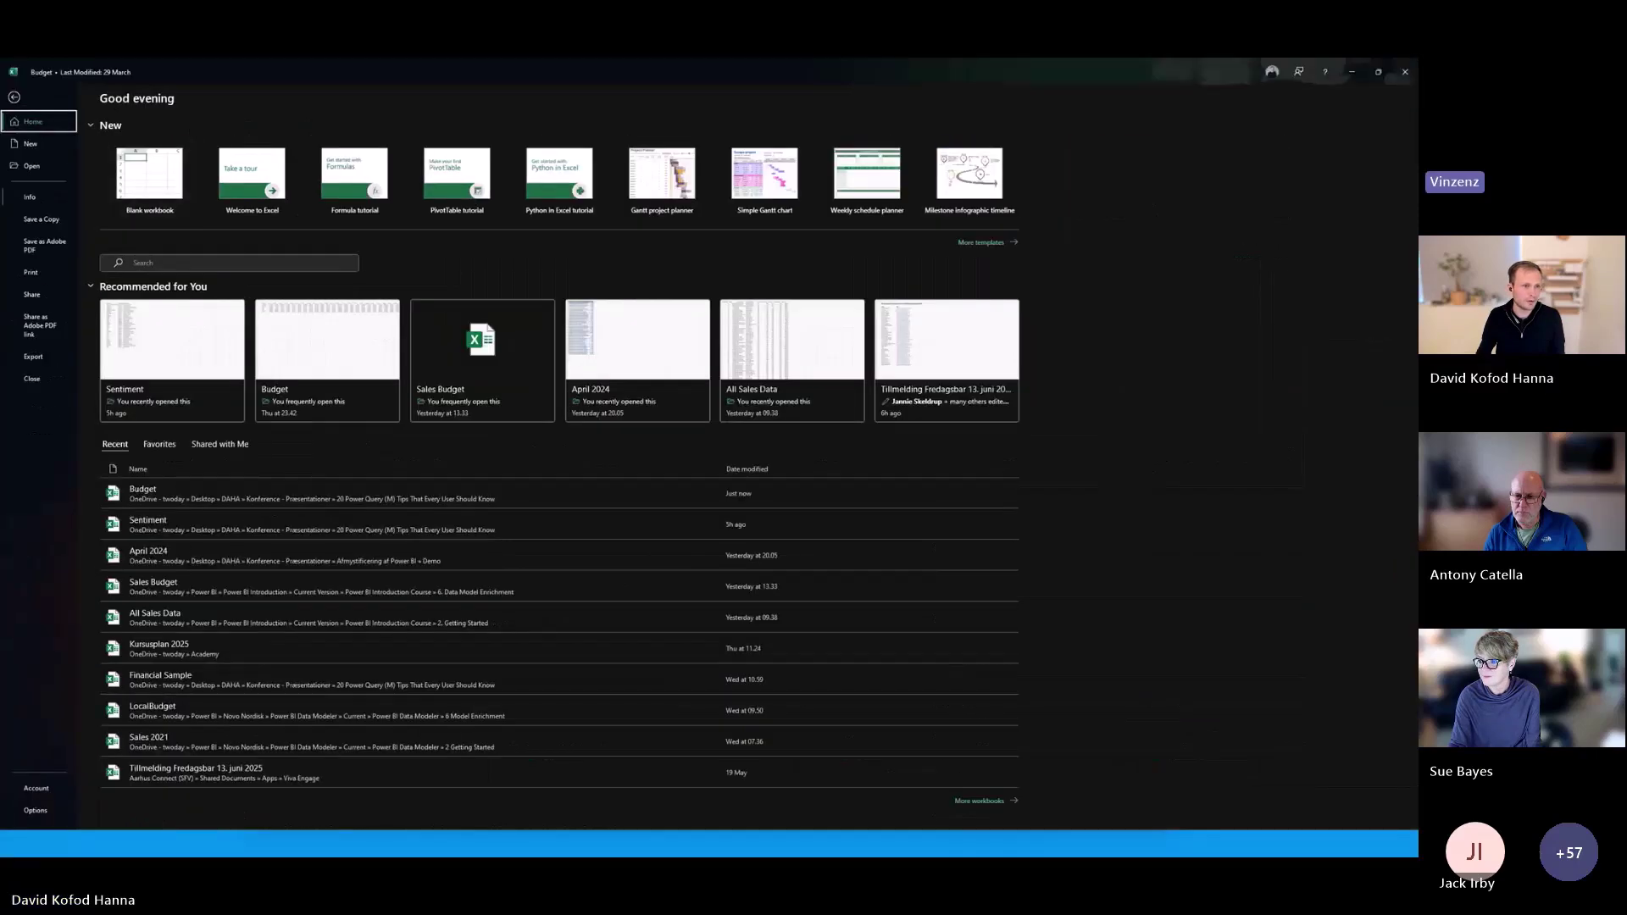
left_click(30, 197)
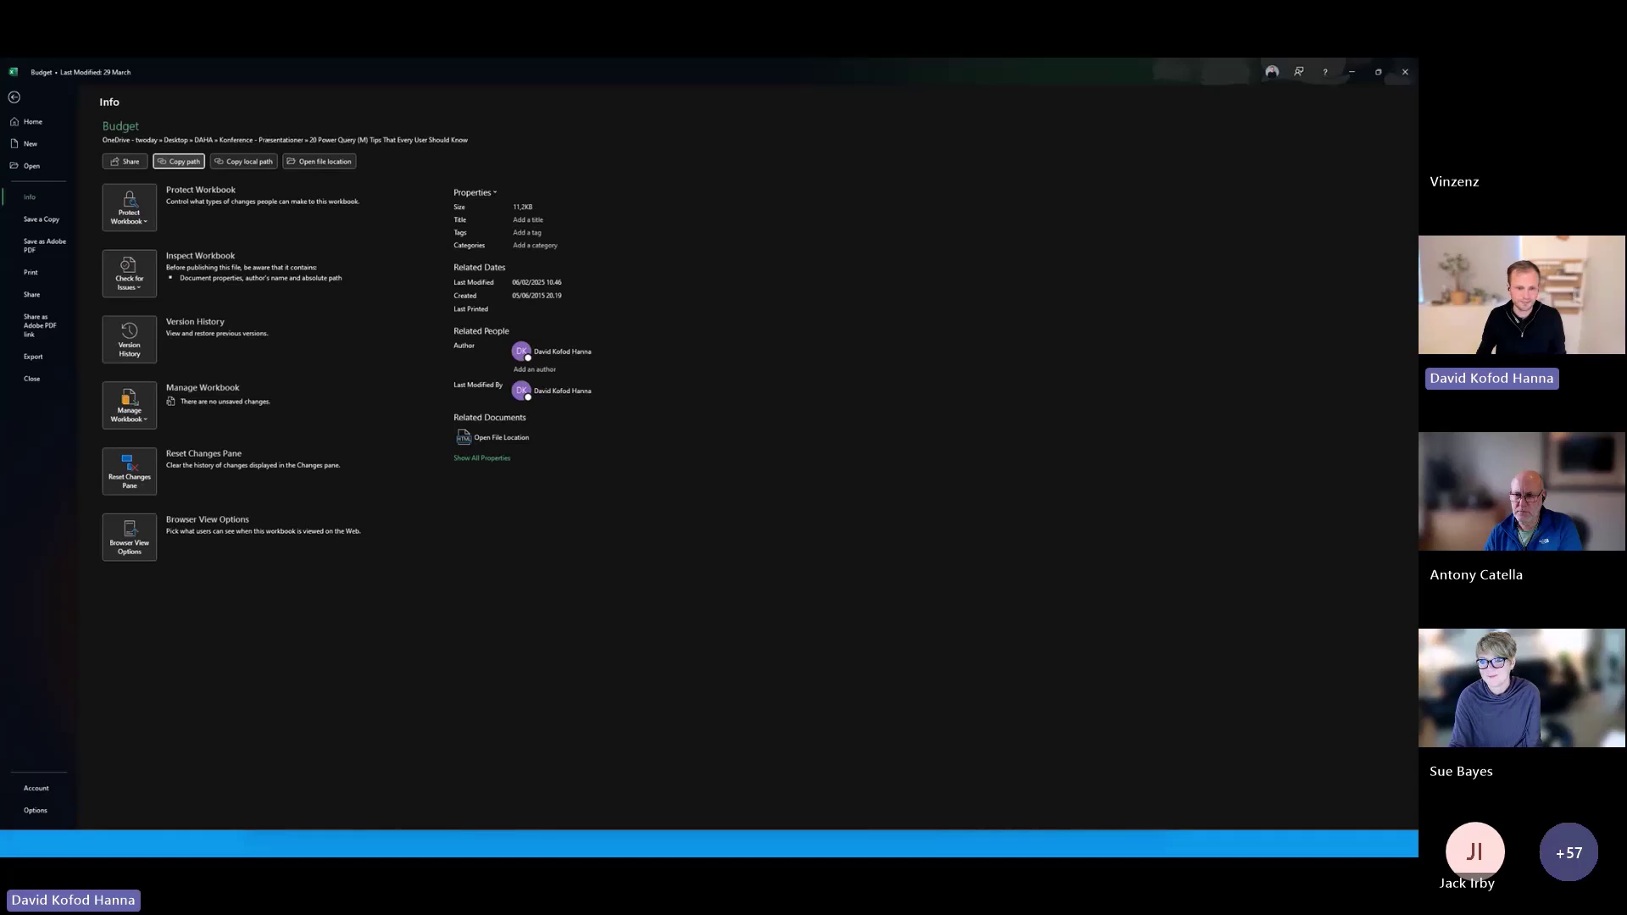
key("alt+Tab")
key("Tab")
key("Tab")
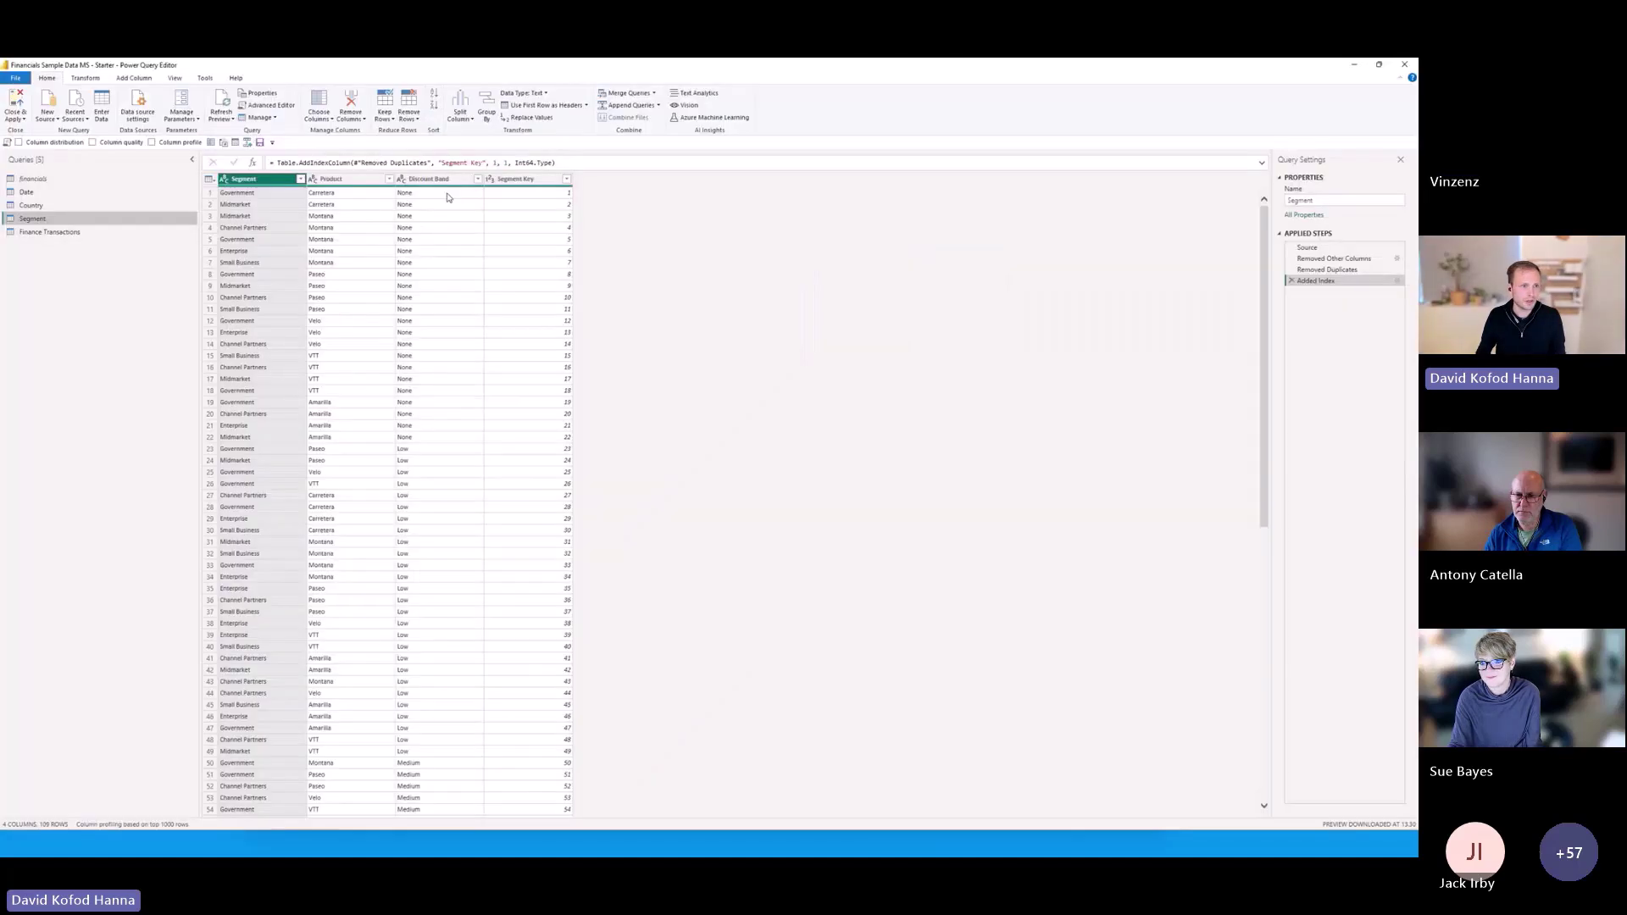
Start a new Web source with the copied Budget.xlsx path as its URL, stripping the "?web=1" suffix
left_click(51, 116)
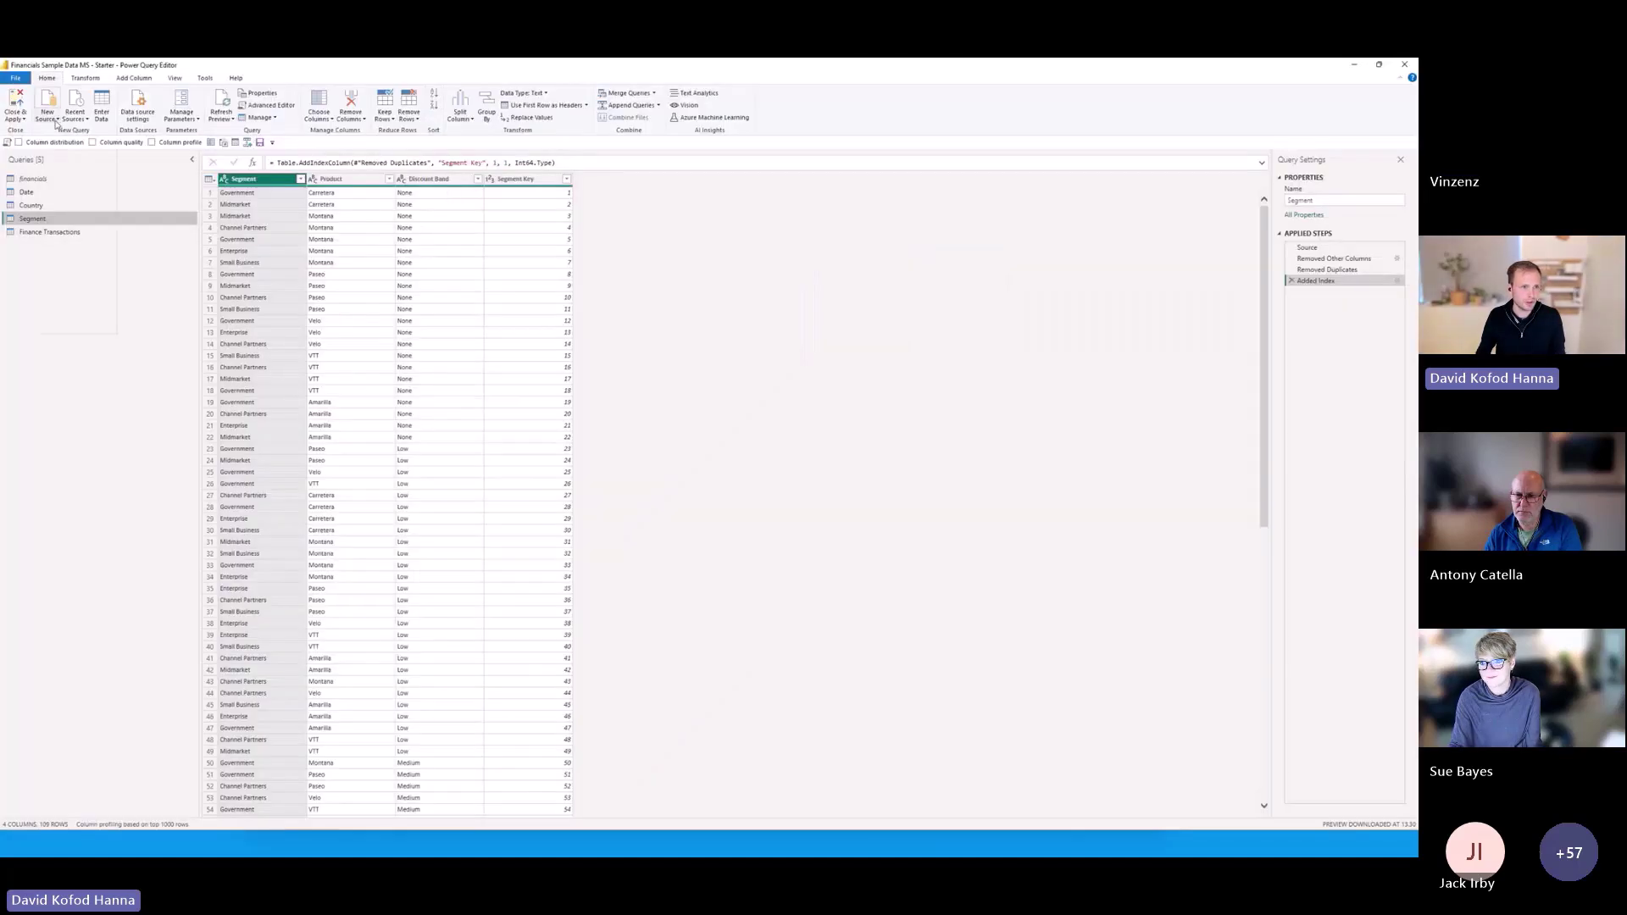
left_click(83, 246)
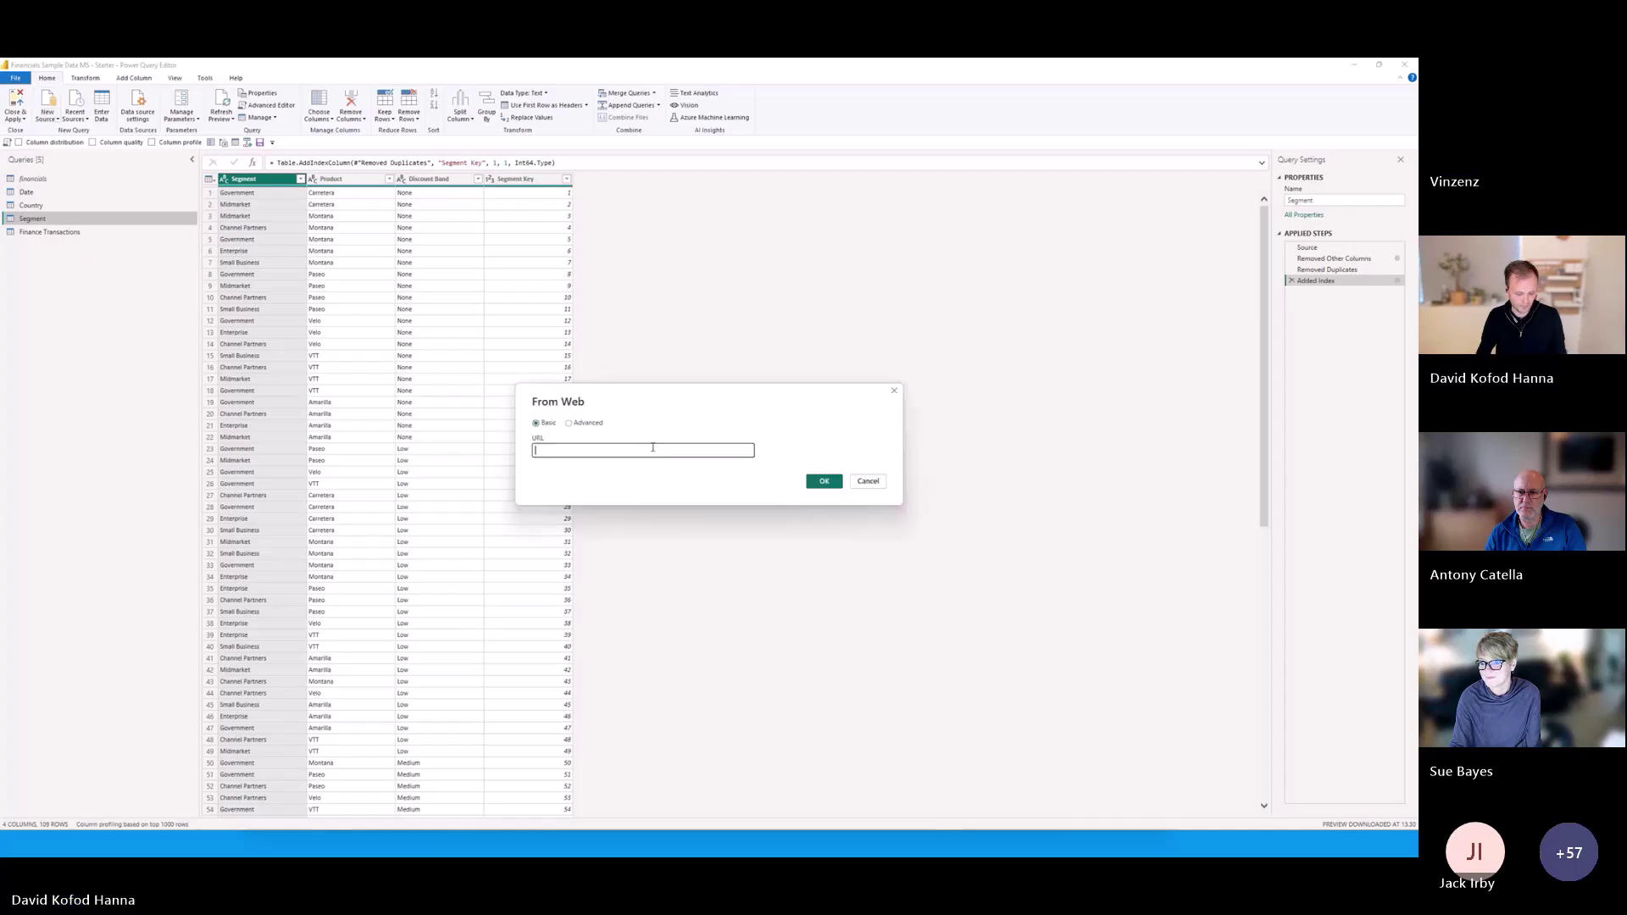
key("ctrl+v")
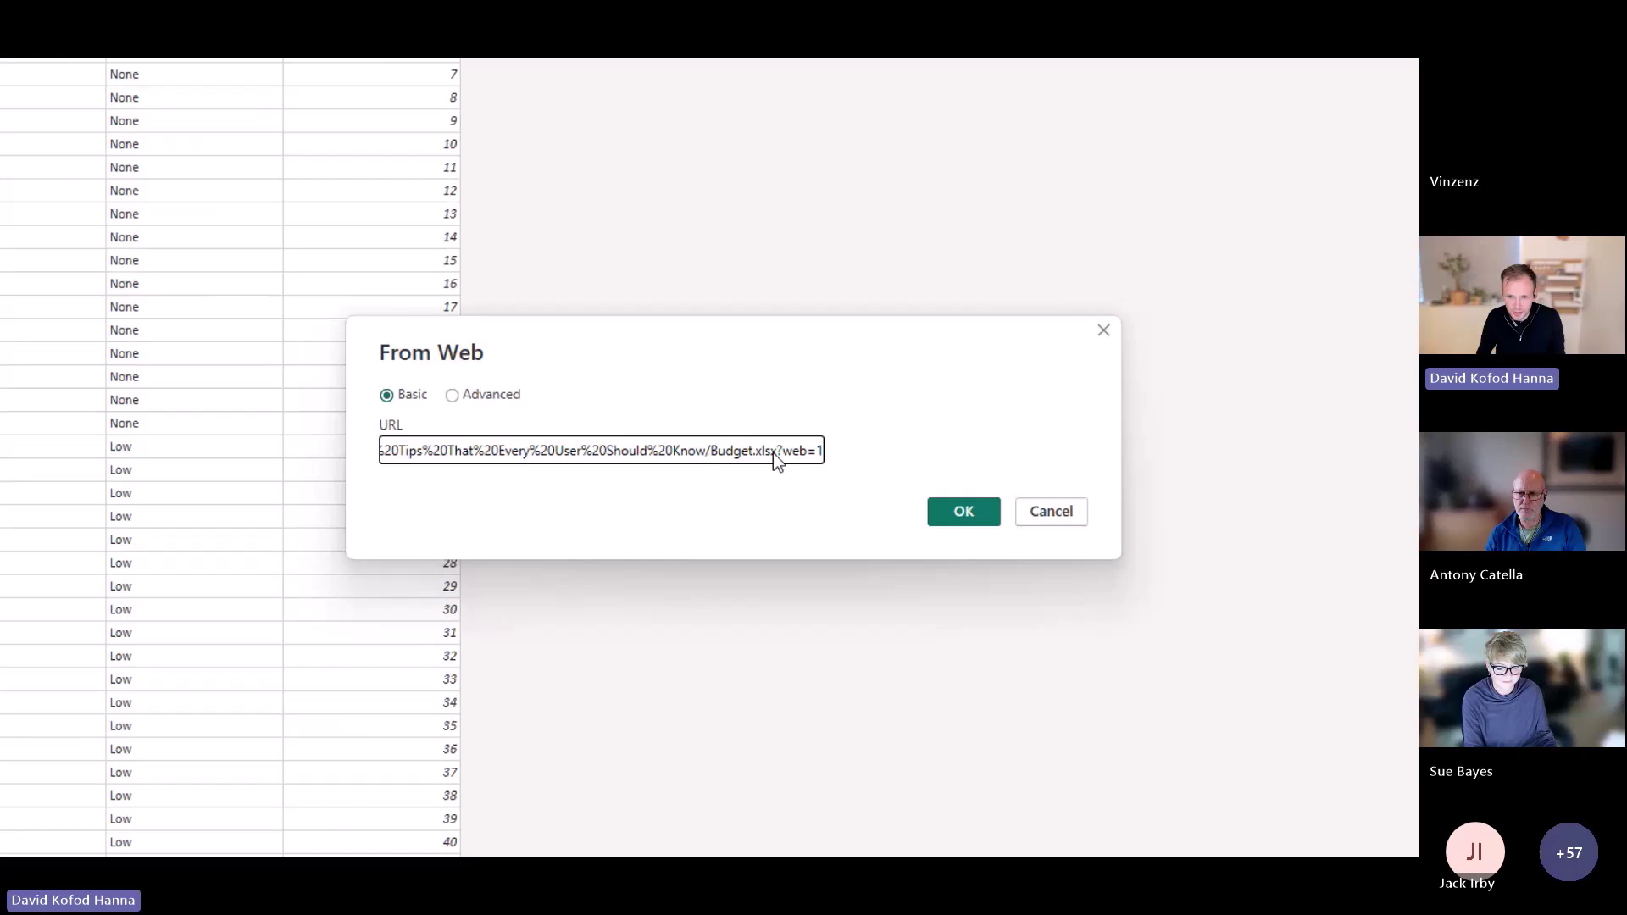
left_click(734, 452)
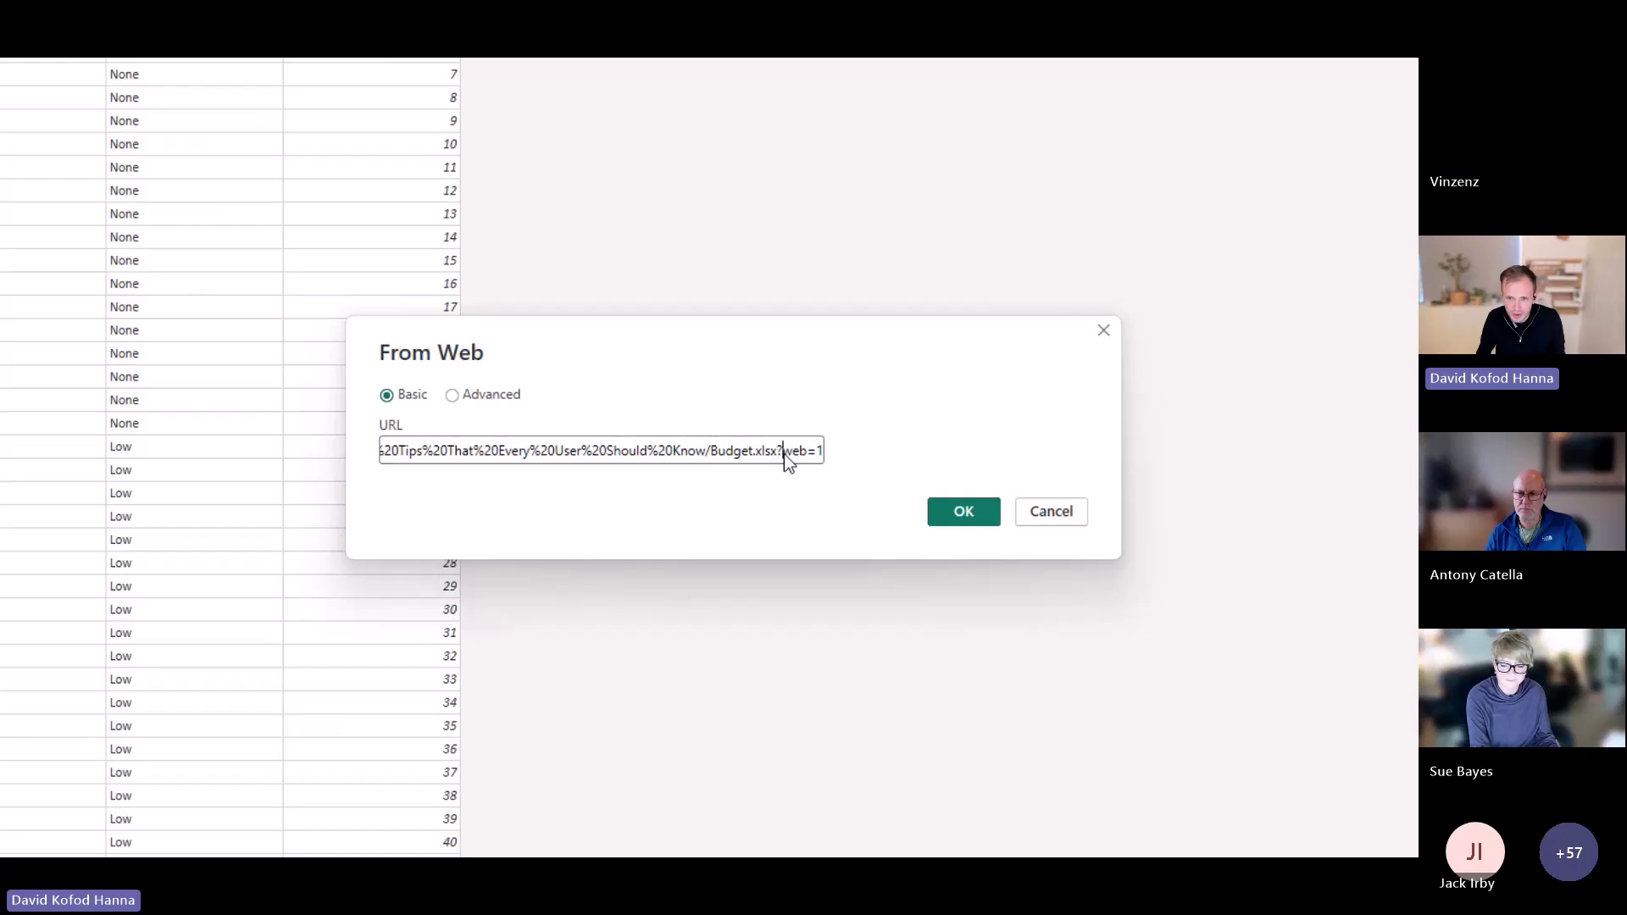
left_click_drag(785, 454, 847, 454)
key("BackSpace")
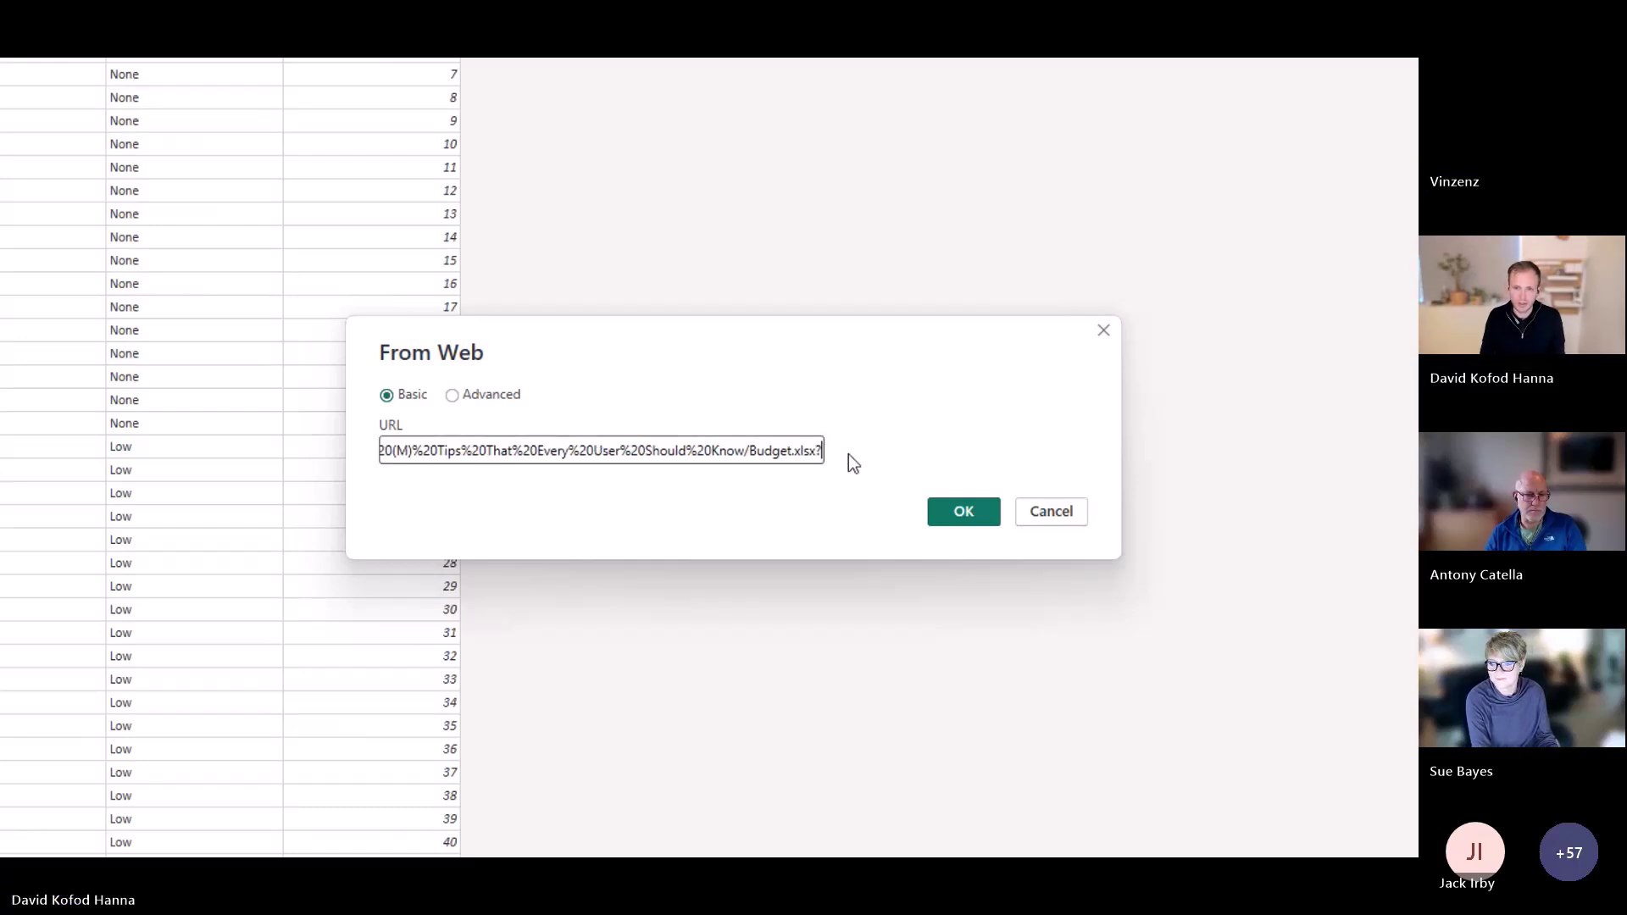
key("BackSpace")
Connect to the Budget workbook and load its Ark1 sheet as a new query
key("Return")
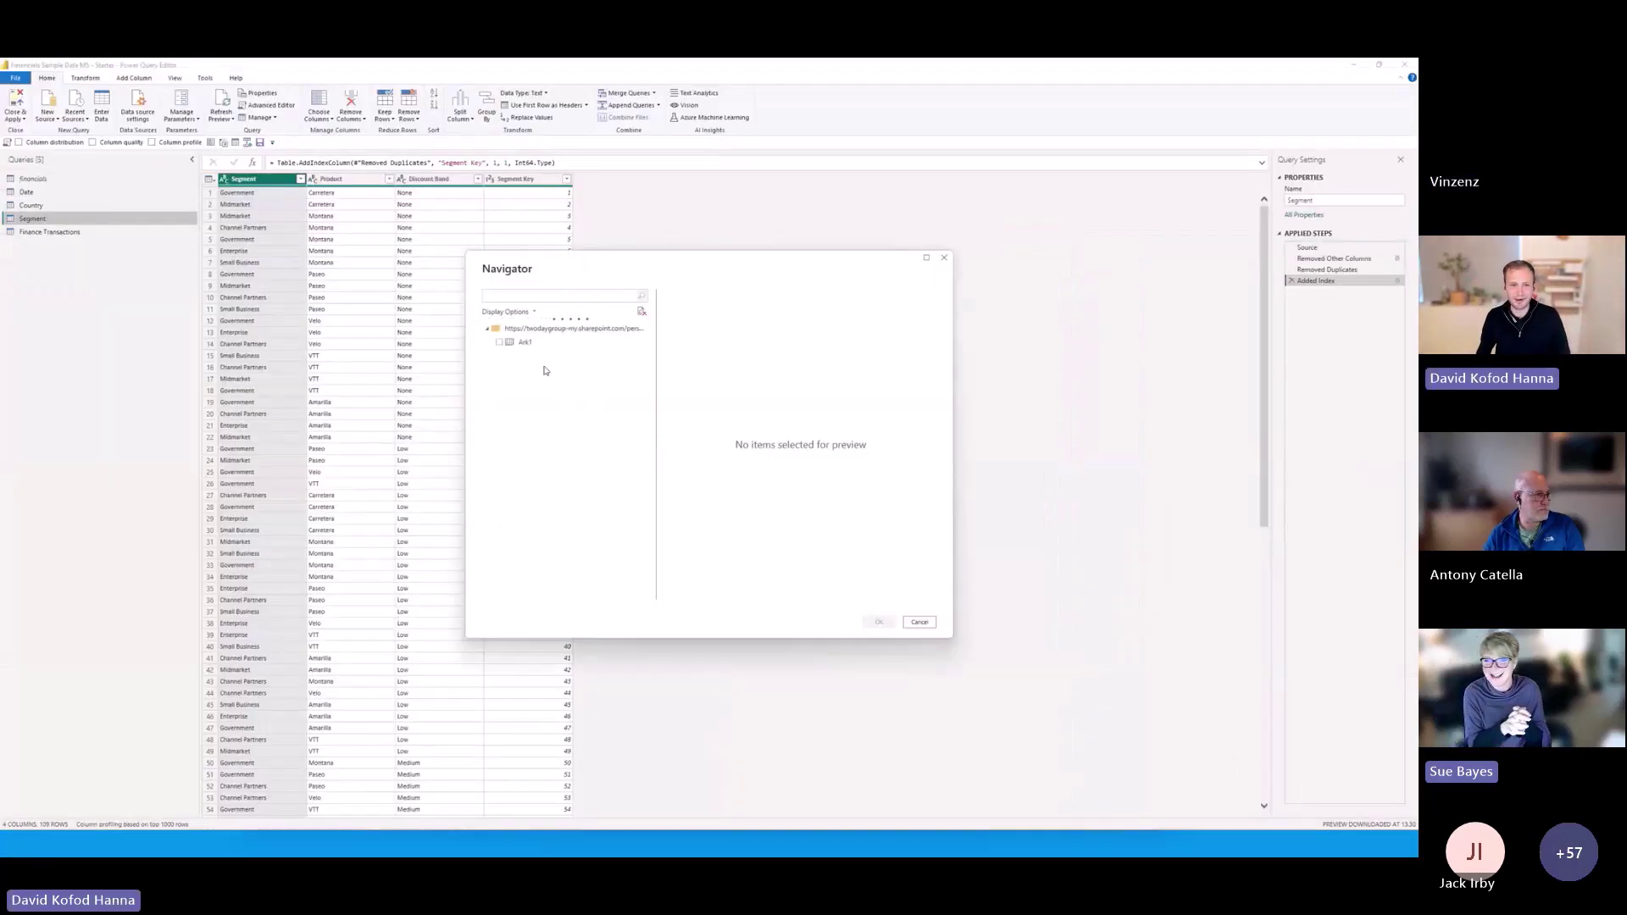
left_click(499, 342)
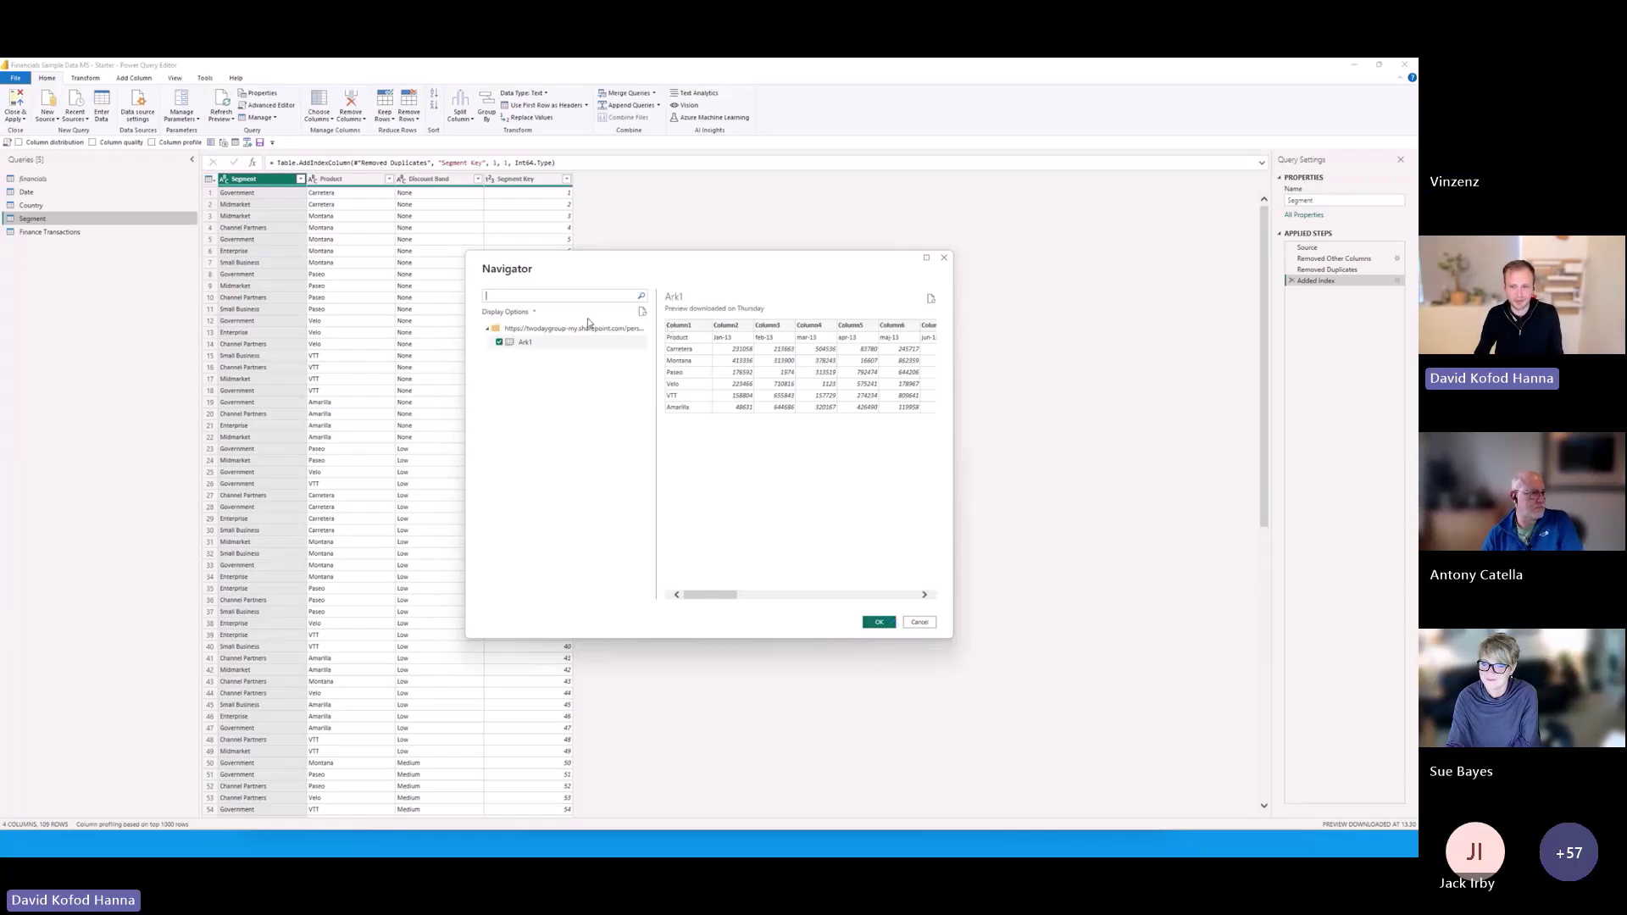
key("Escape")
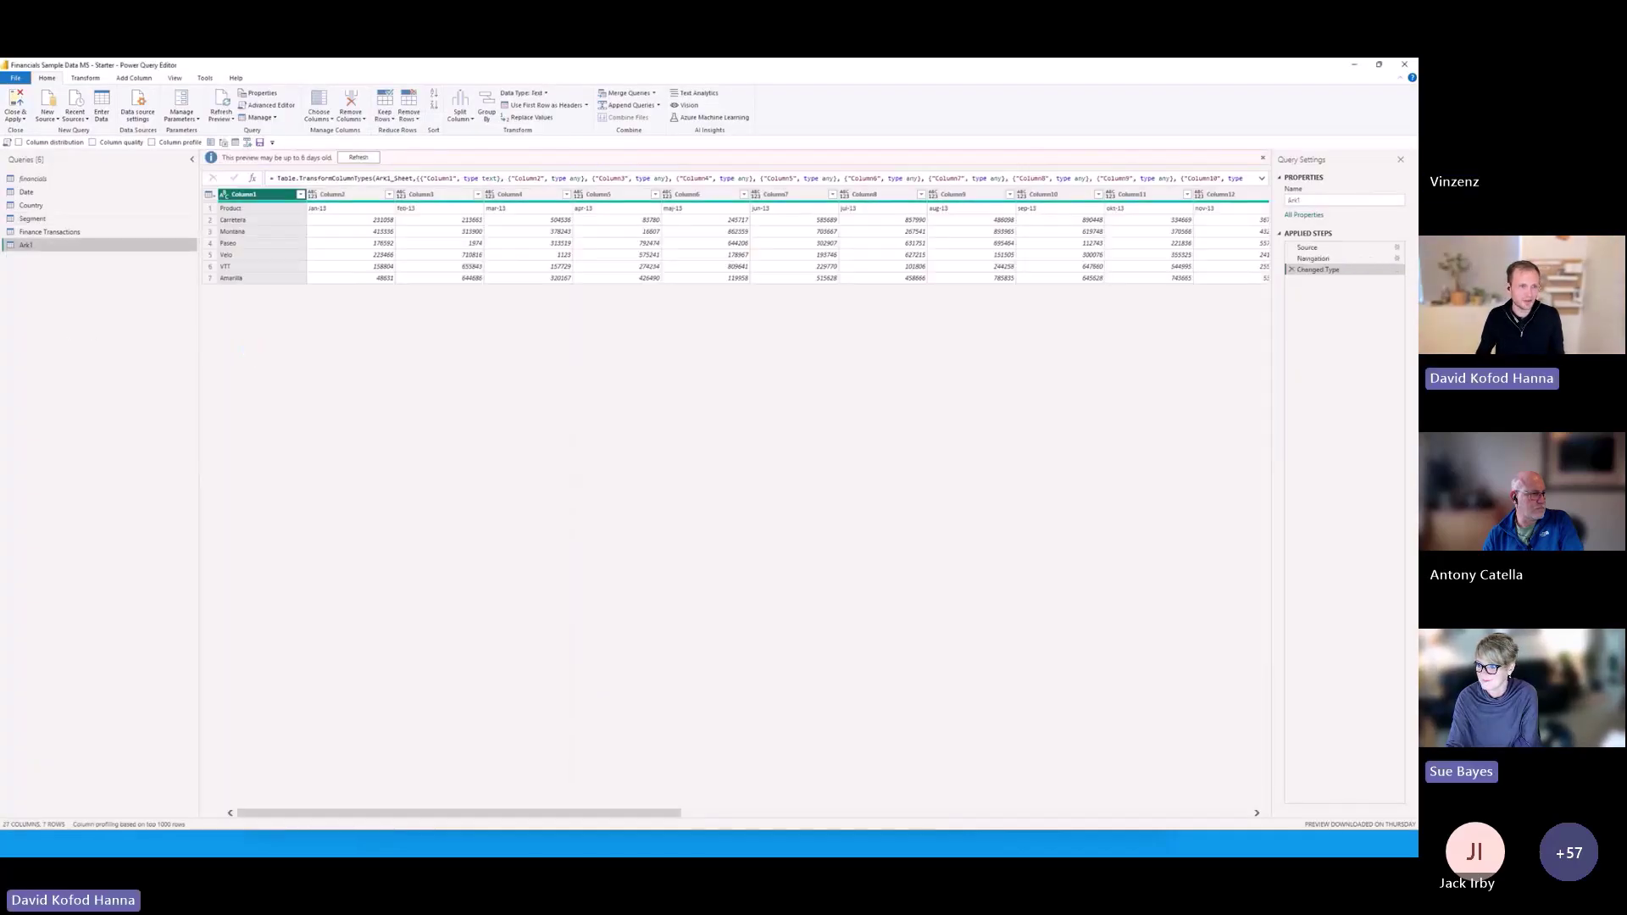
Rename the Ark1 query as Budget
double_click(38, 244)
type("Budget")
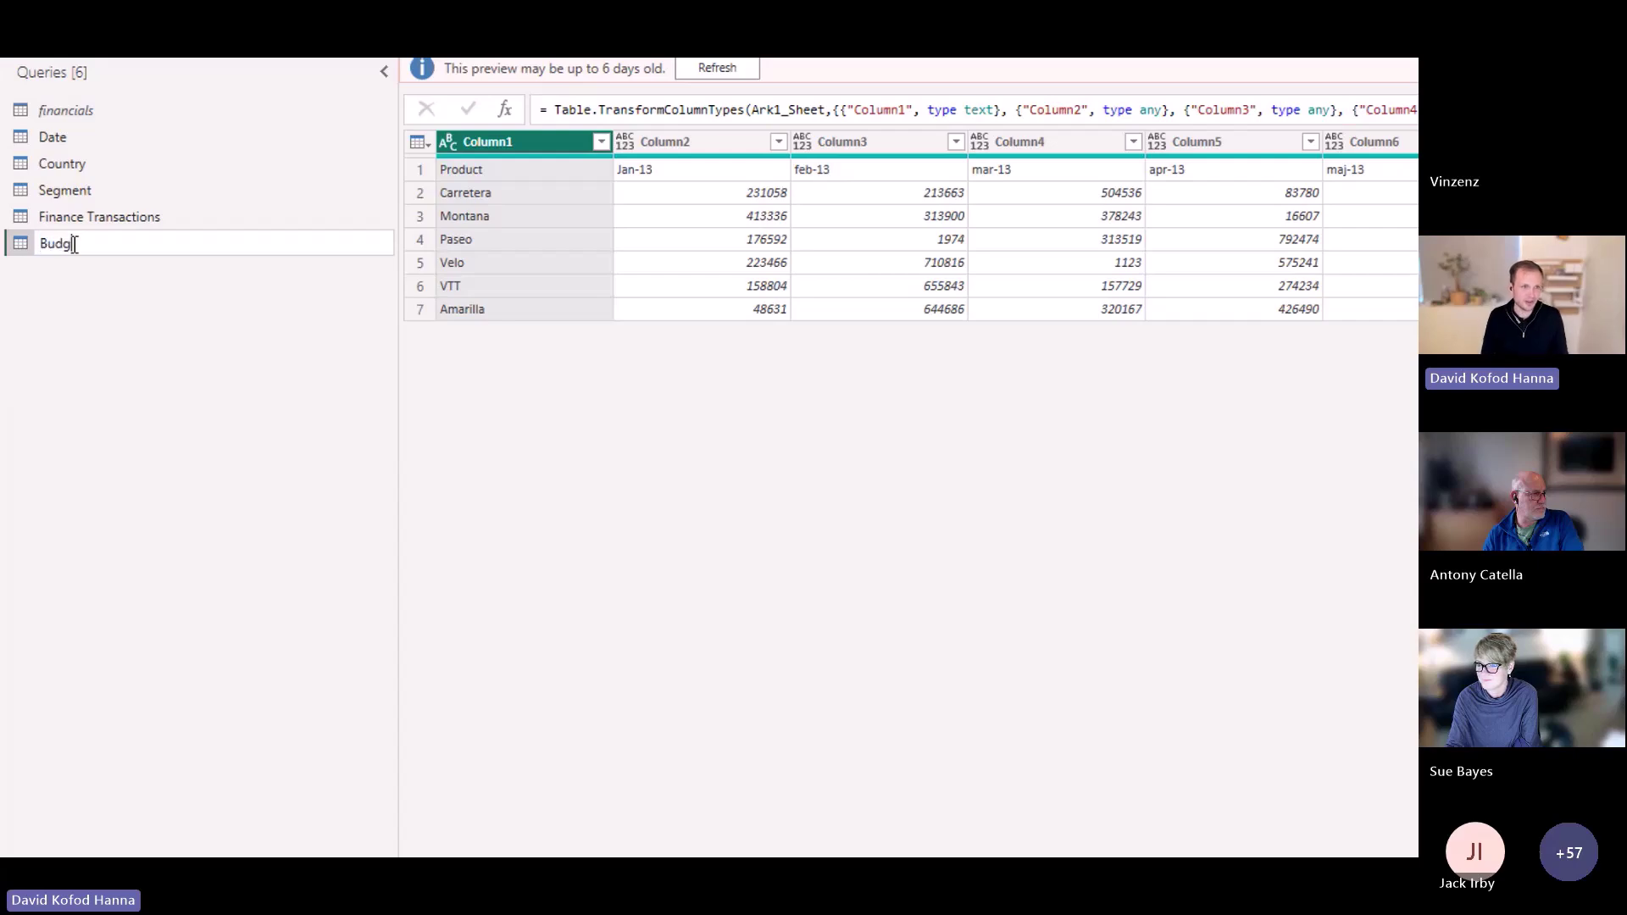
key("Return")
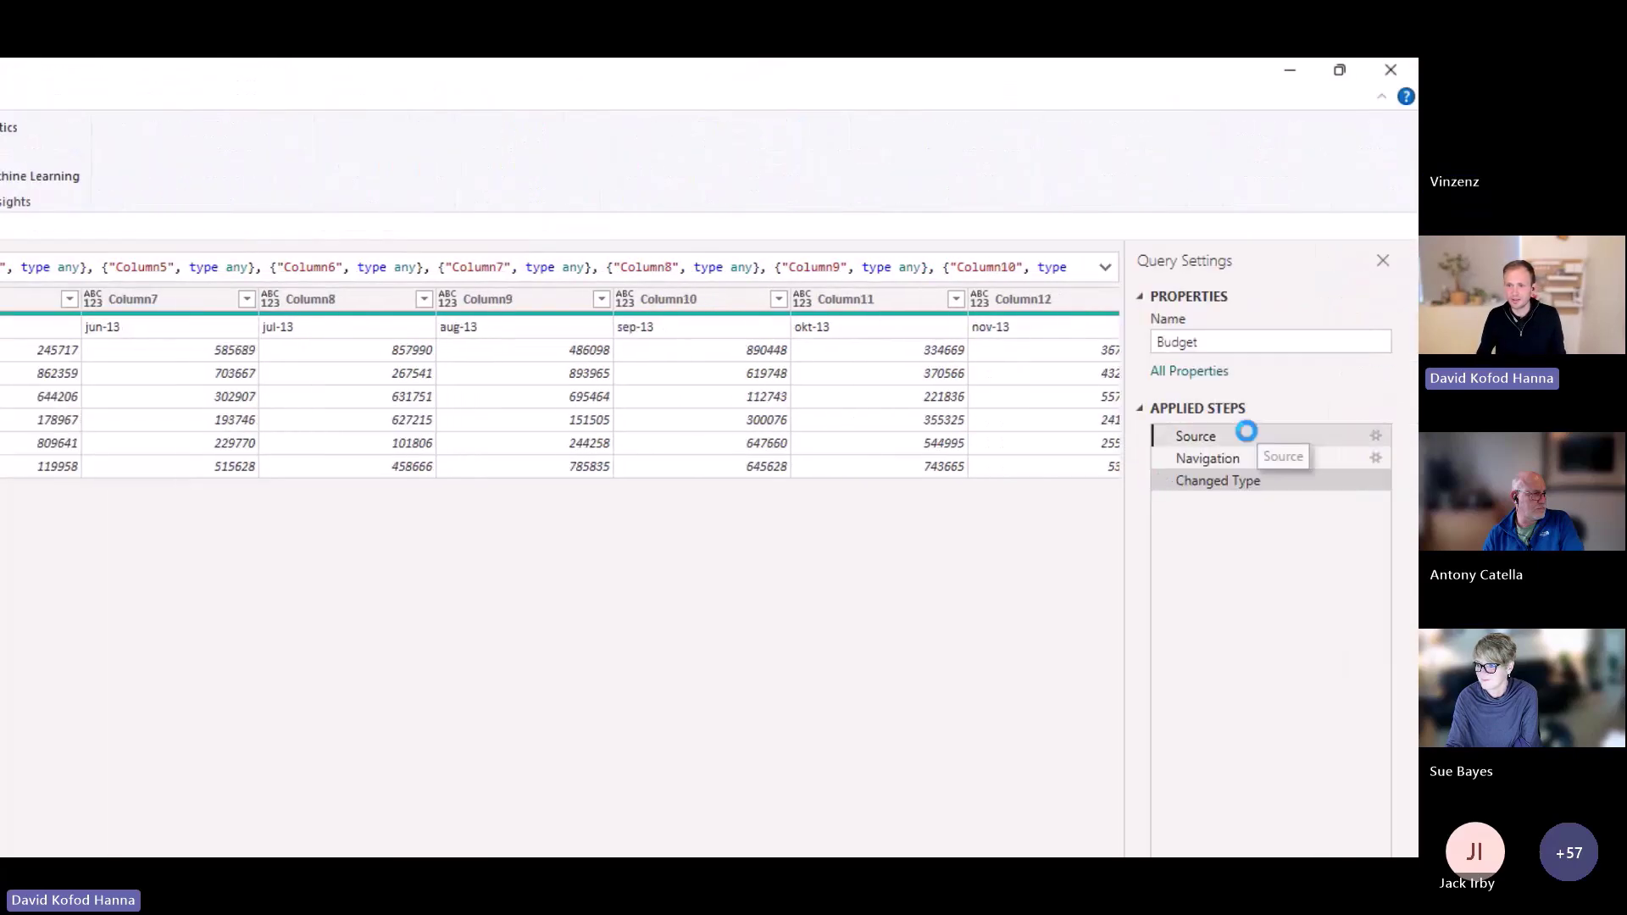
Compare the Source step's connector and file path in the Budget query with those in the financials query
left_click(1244, 434)
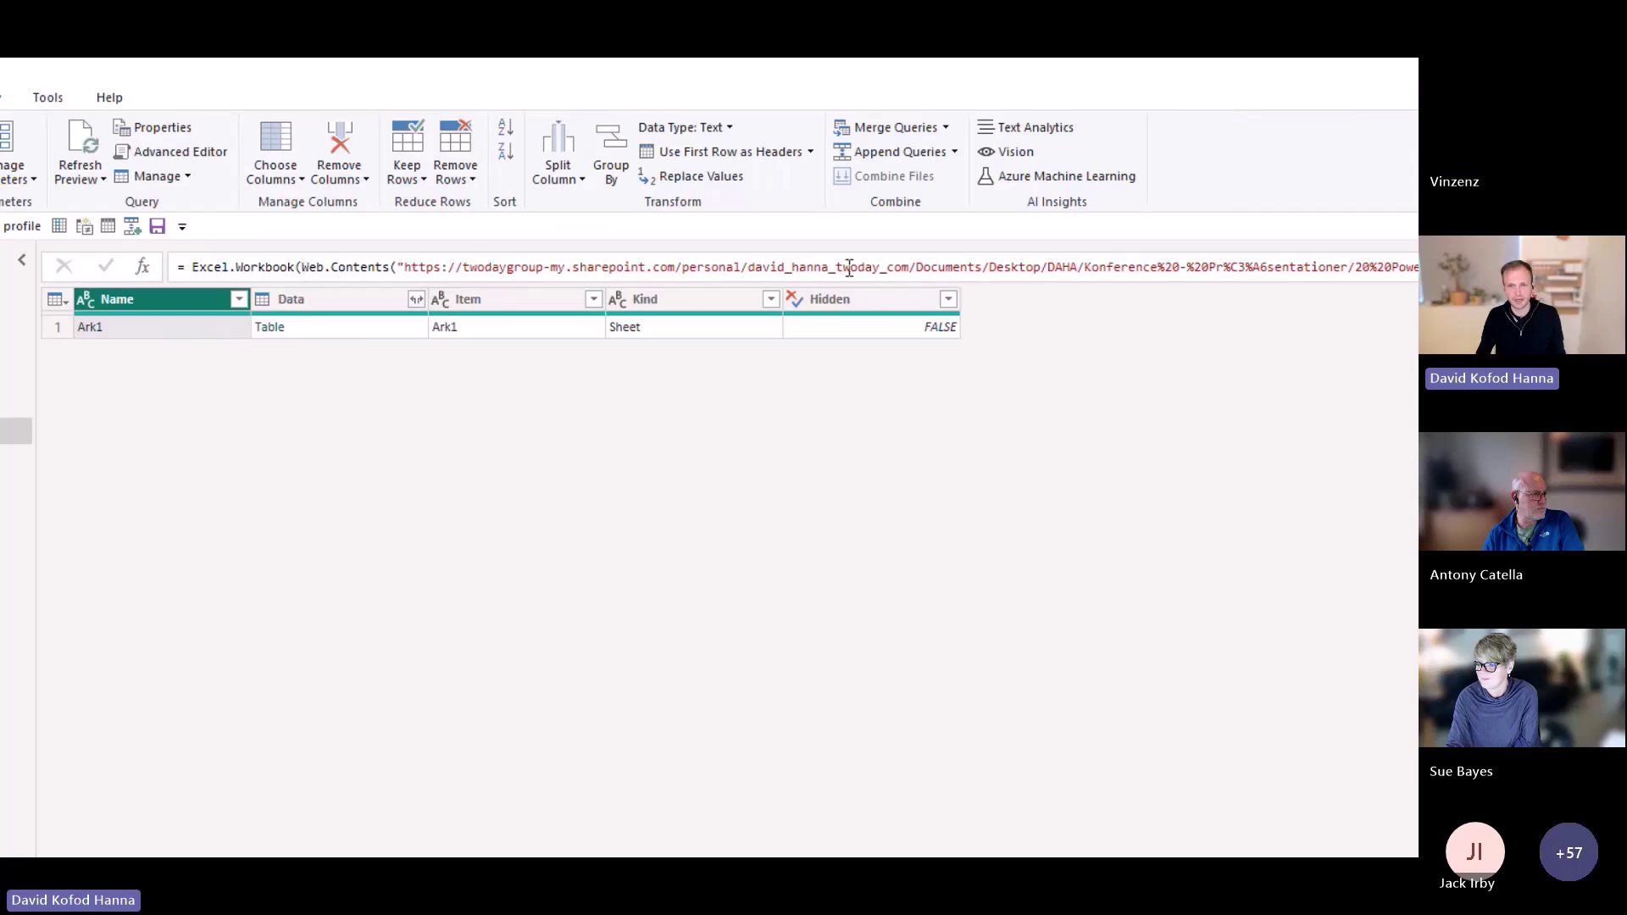
left_click(111, 301)
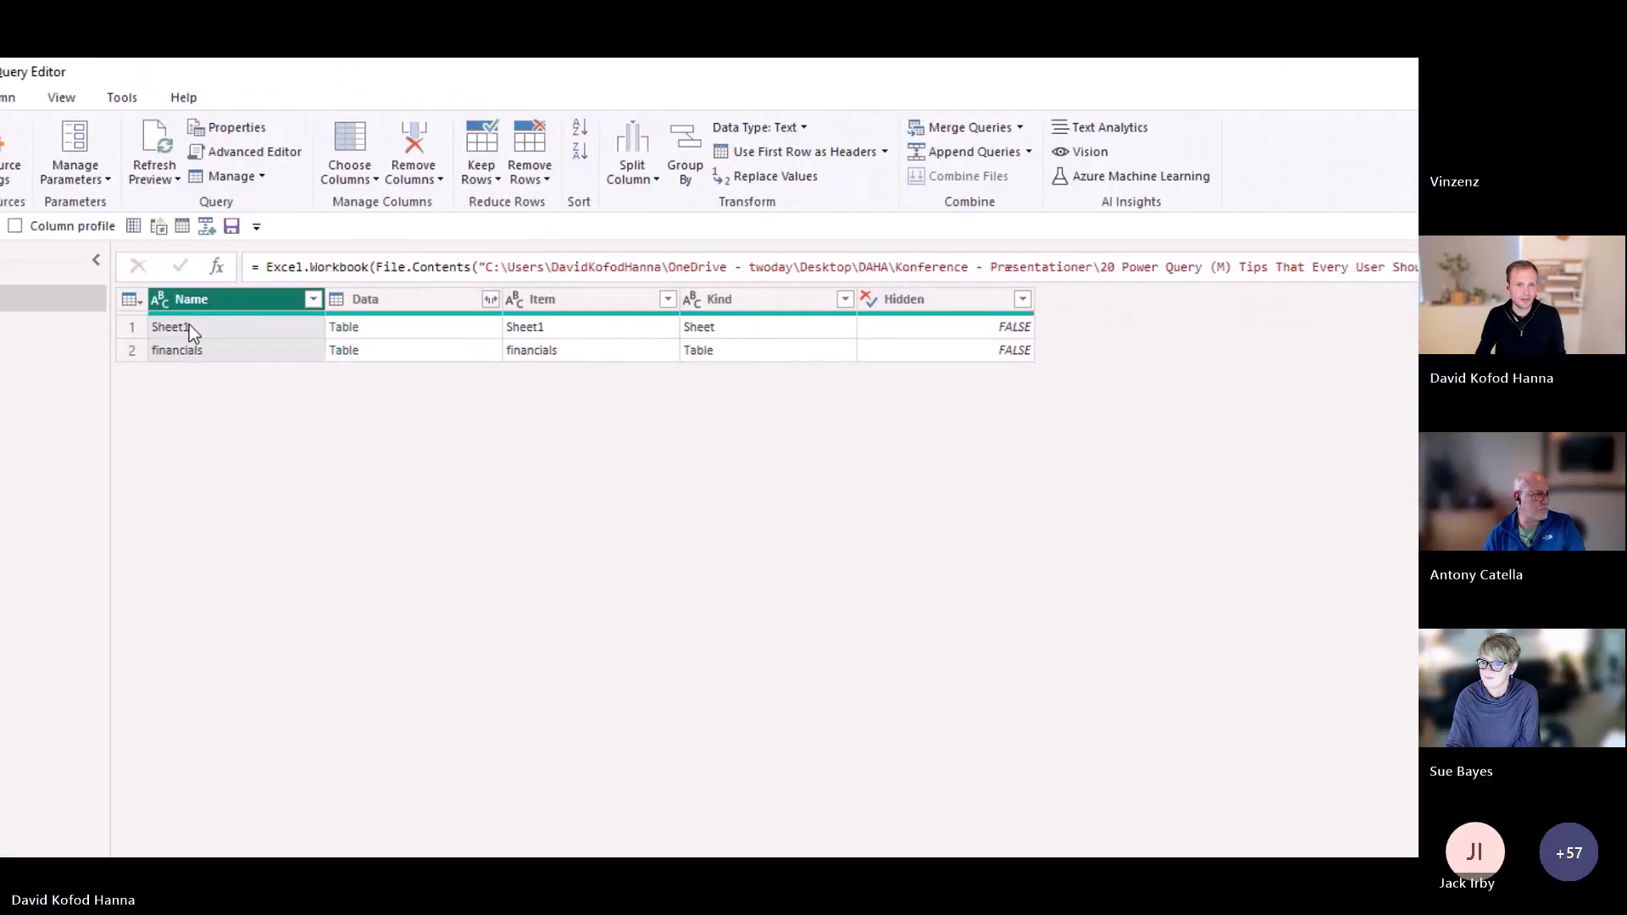
double_click(489, 267)
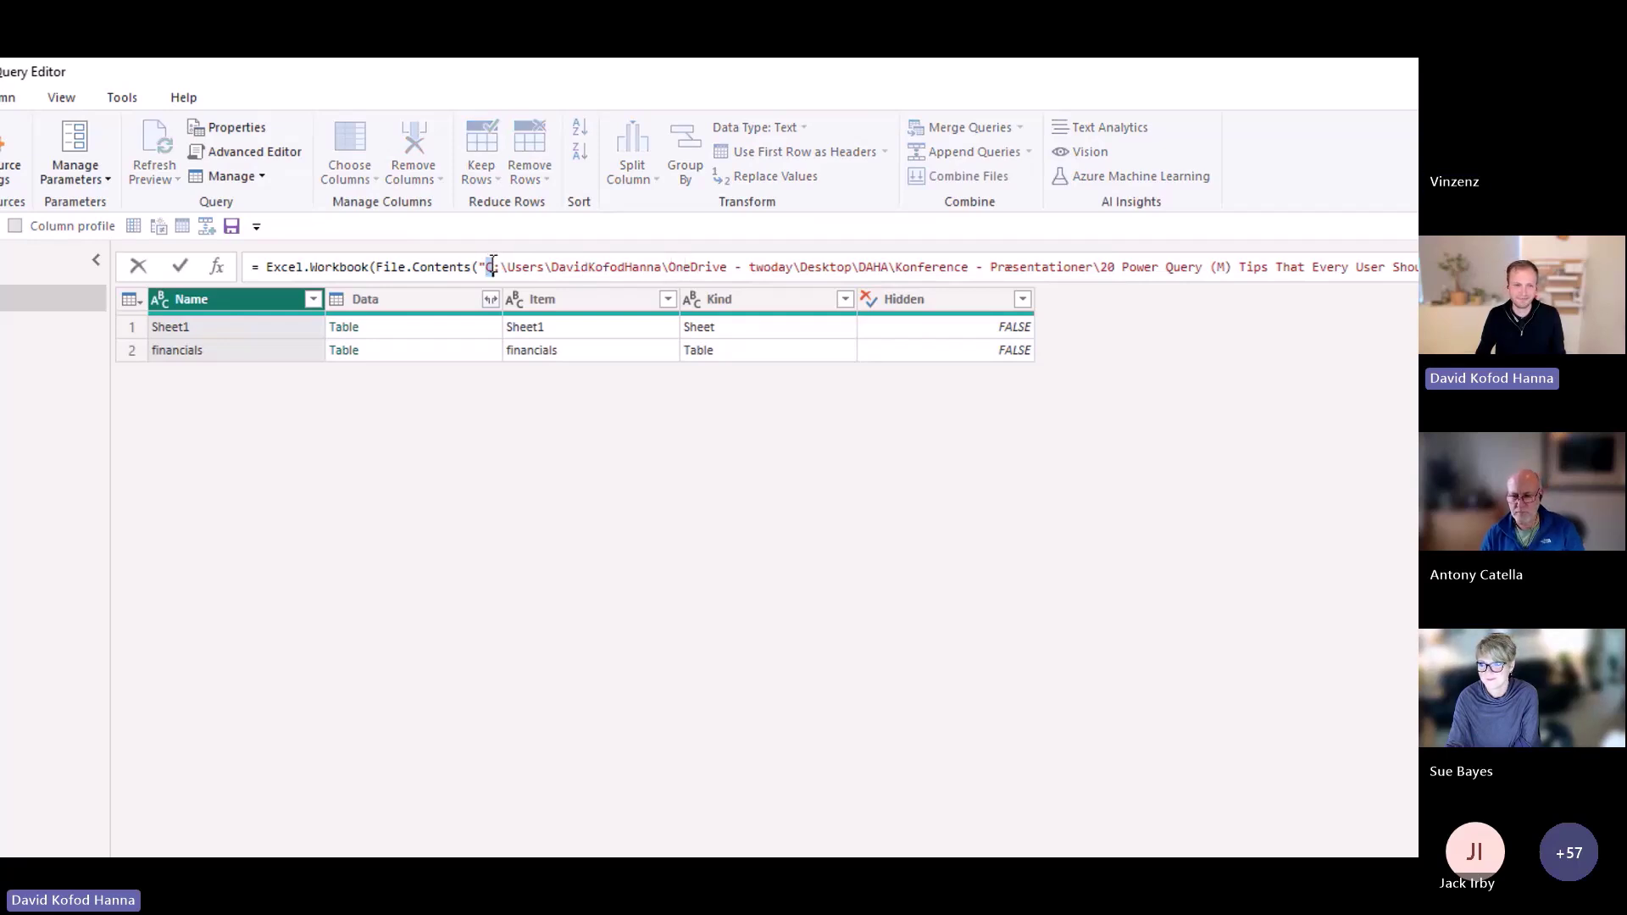
key("Escape")
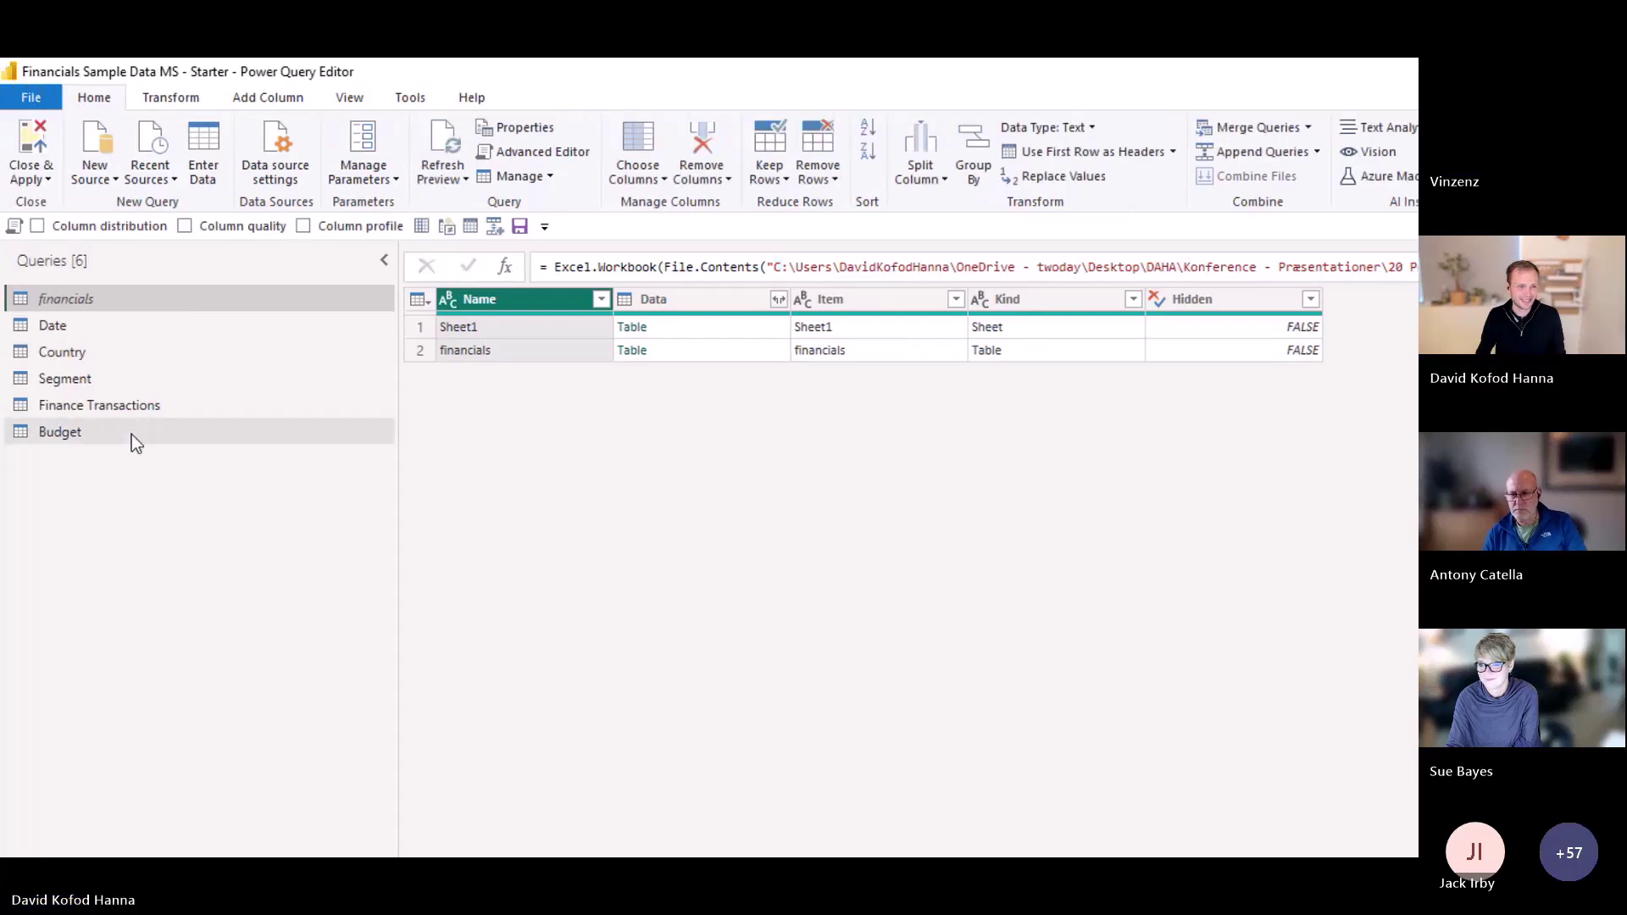
Promote the Budget query's first row to headers and unpivot all columns other than Product
left_click(136, 434)
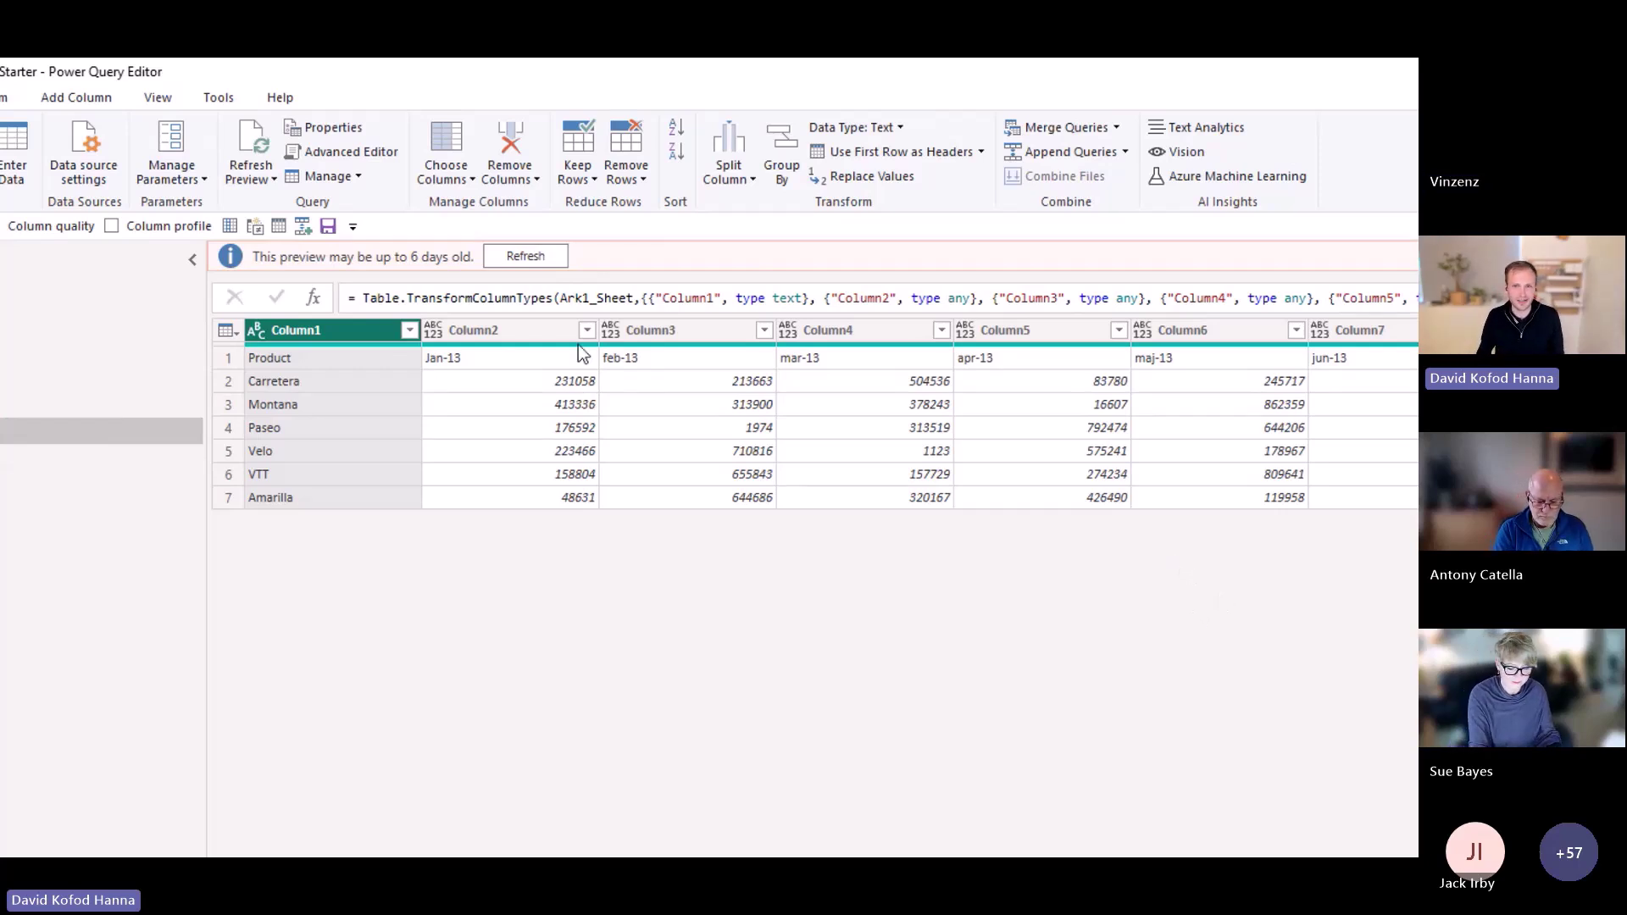
left_click(878, 155)
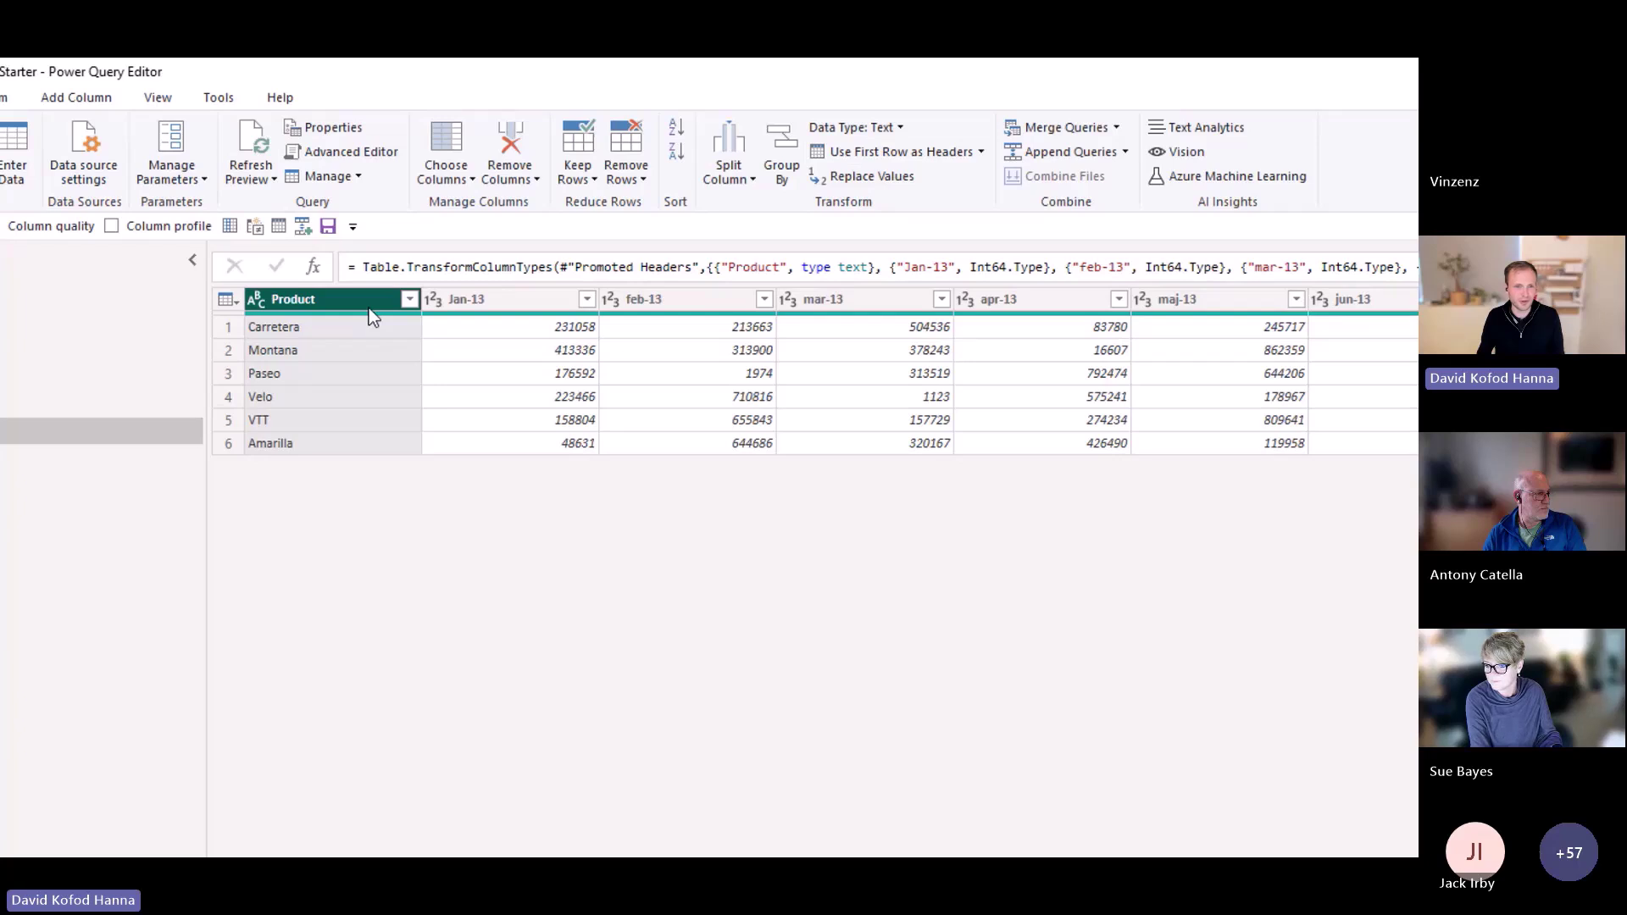
right_click(326, 305)
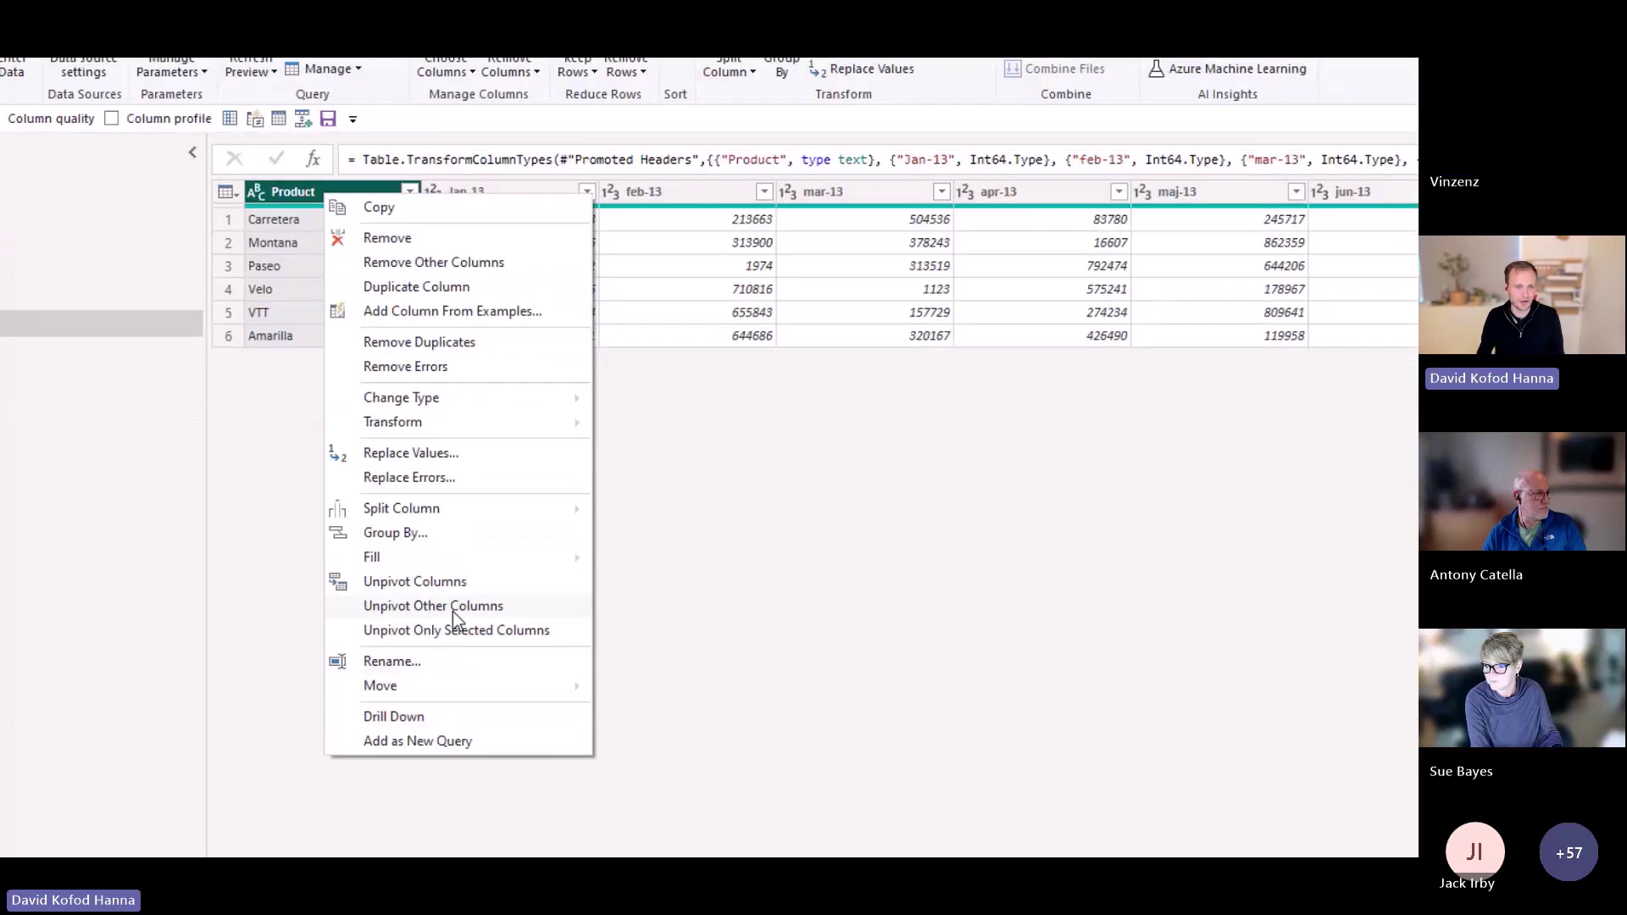
left_click(452, 610)
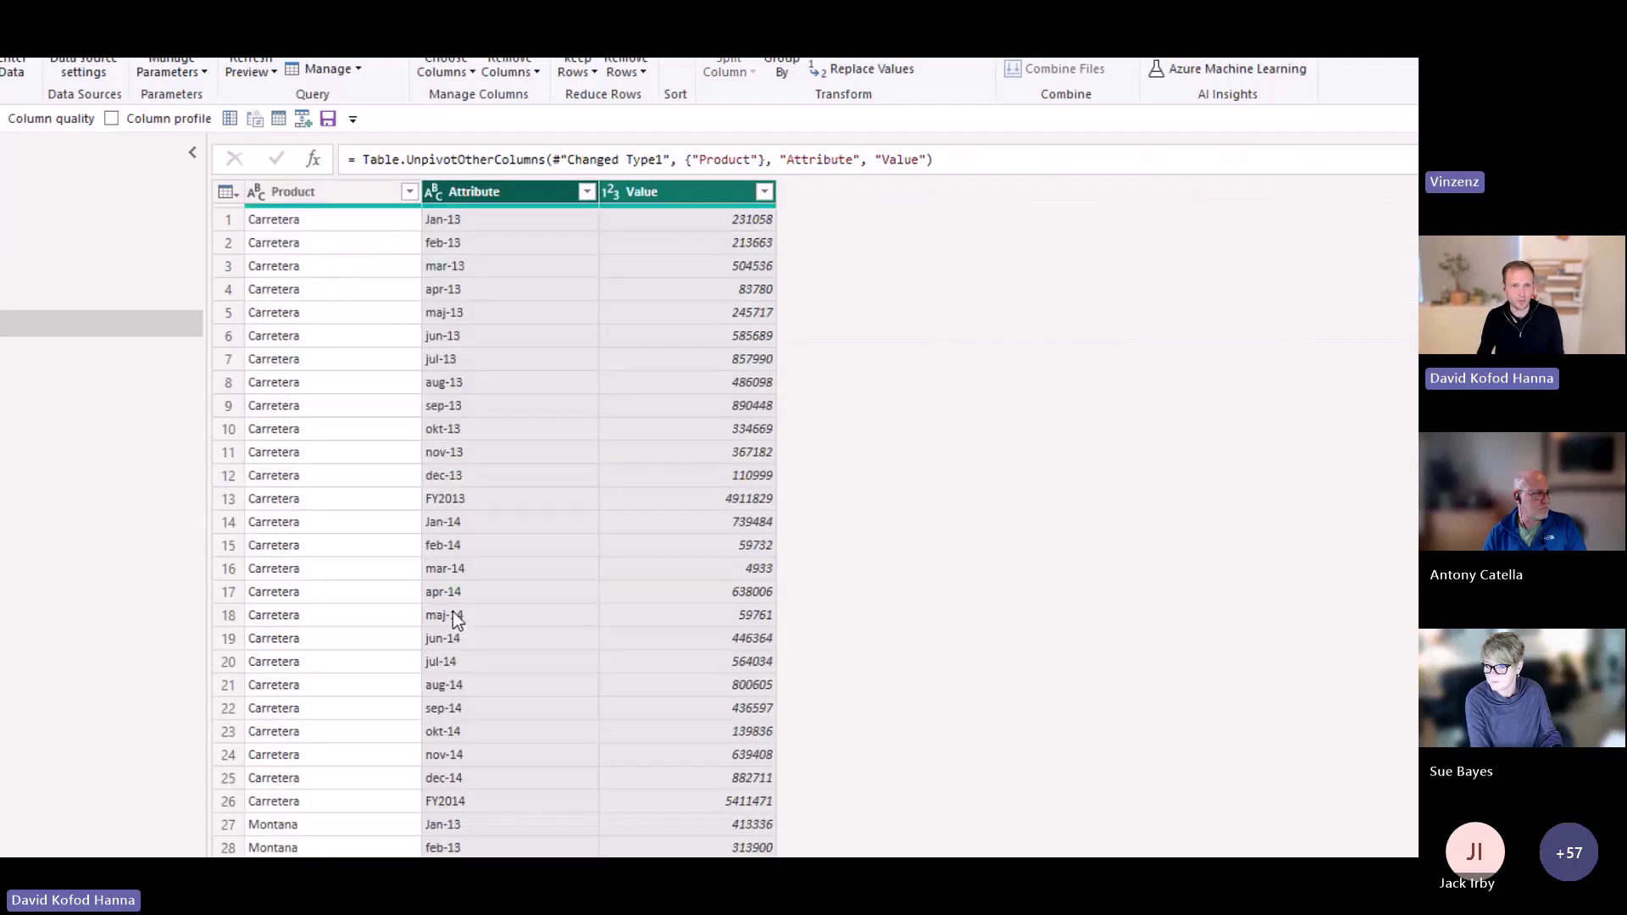
Rename the unpivoted Attribute column as Date and the Value column as Budget Revenue
double_click(495, 193)
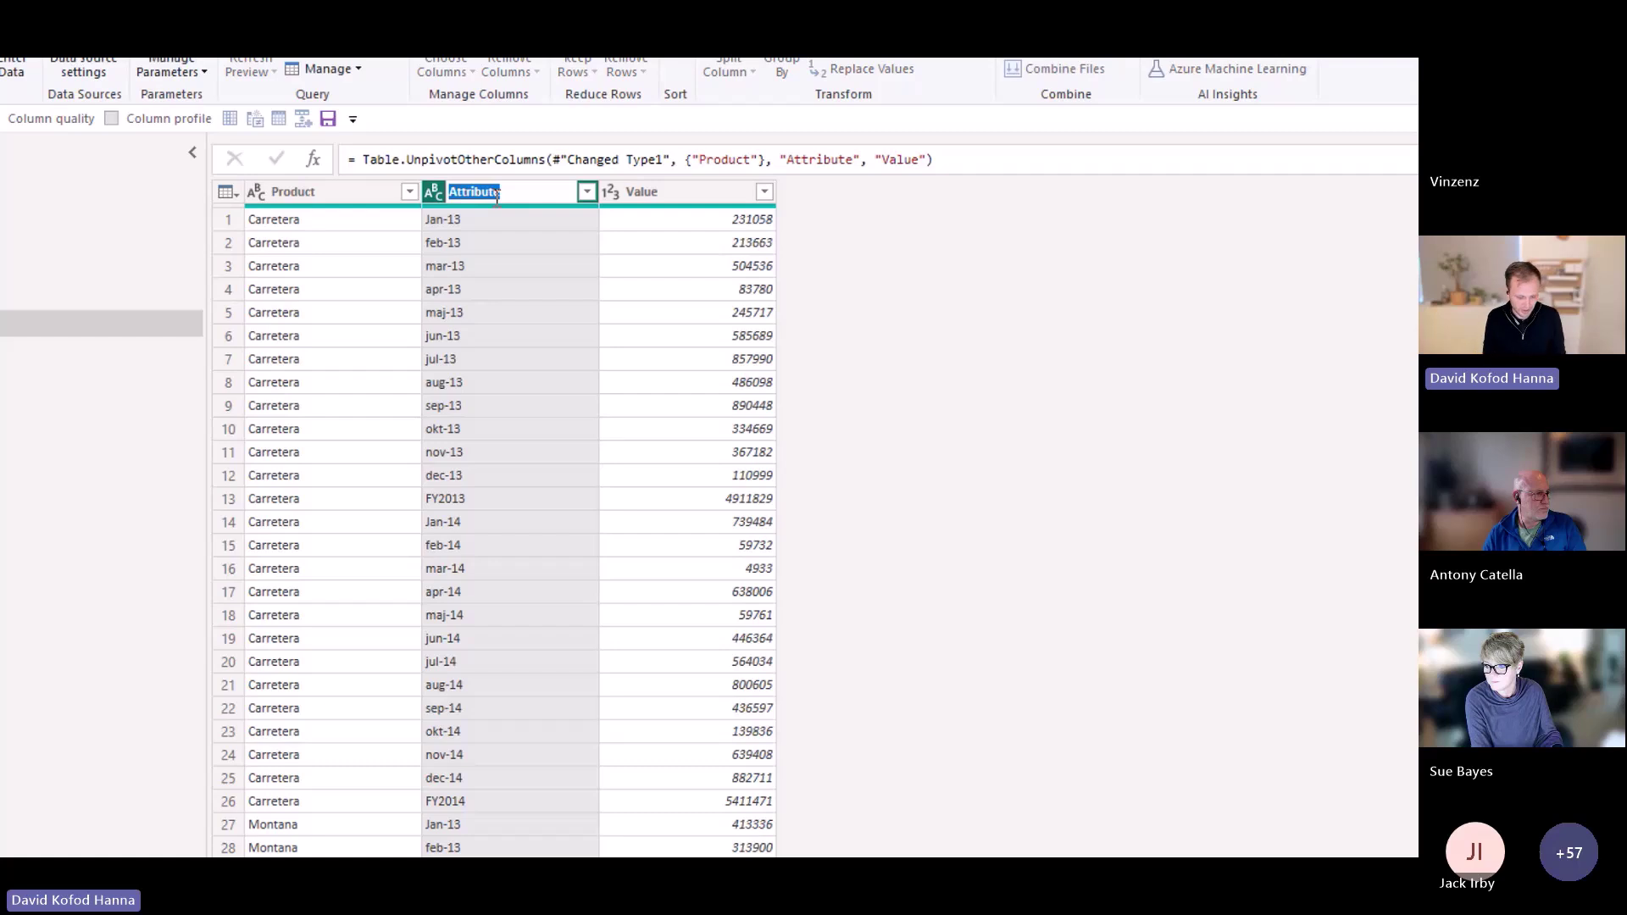
type("Da")
key("Return")
left_click(658, 193)
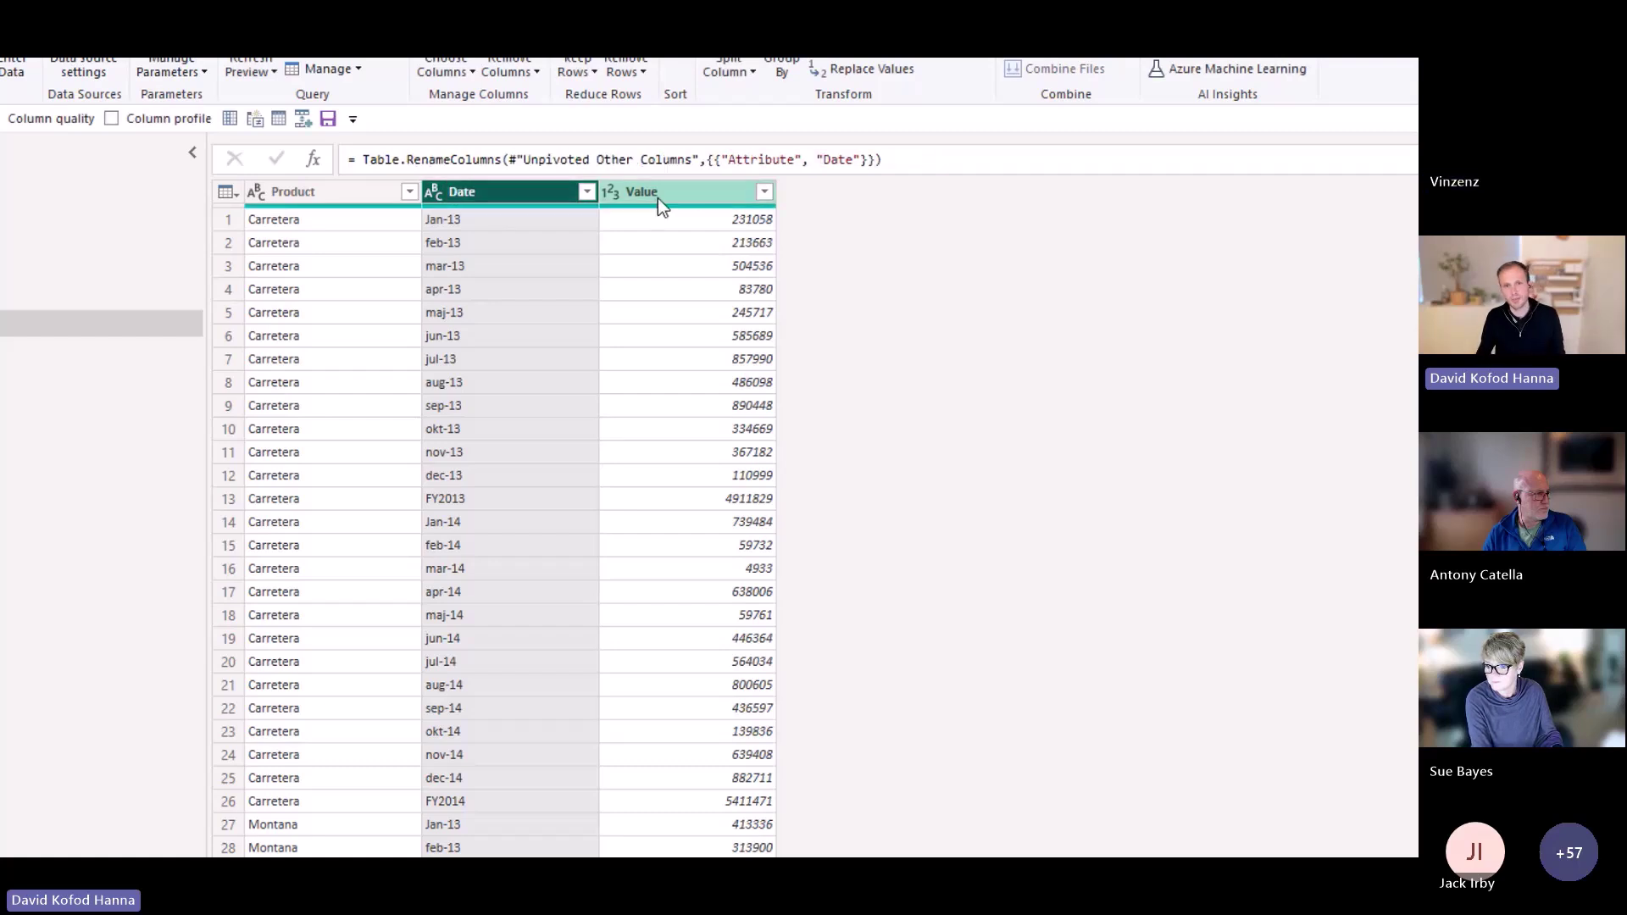
double_click(658, 193)
type("Budget")
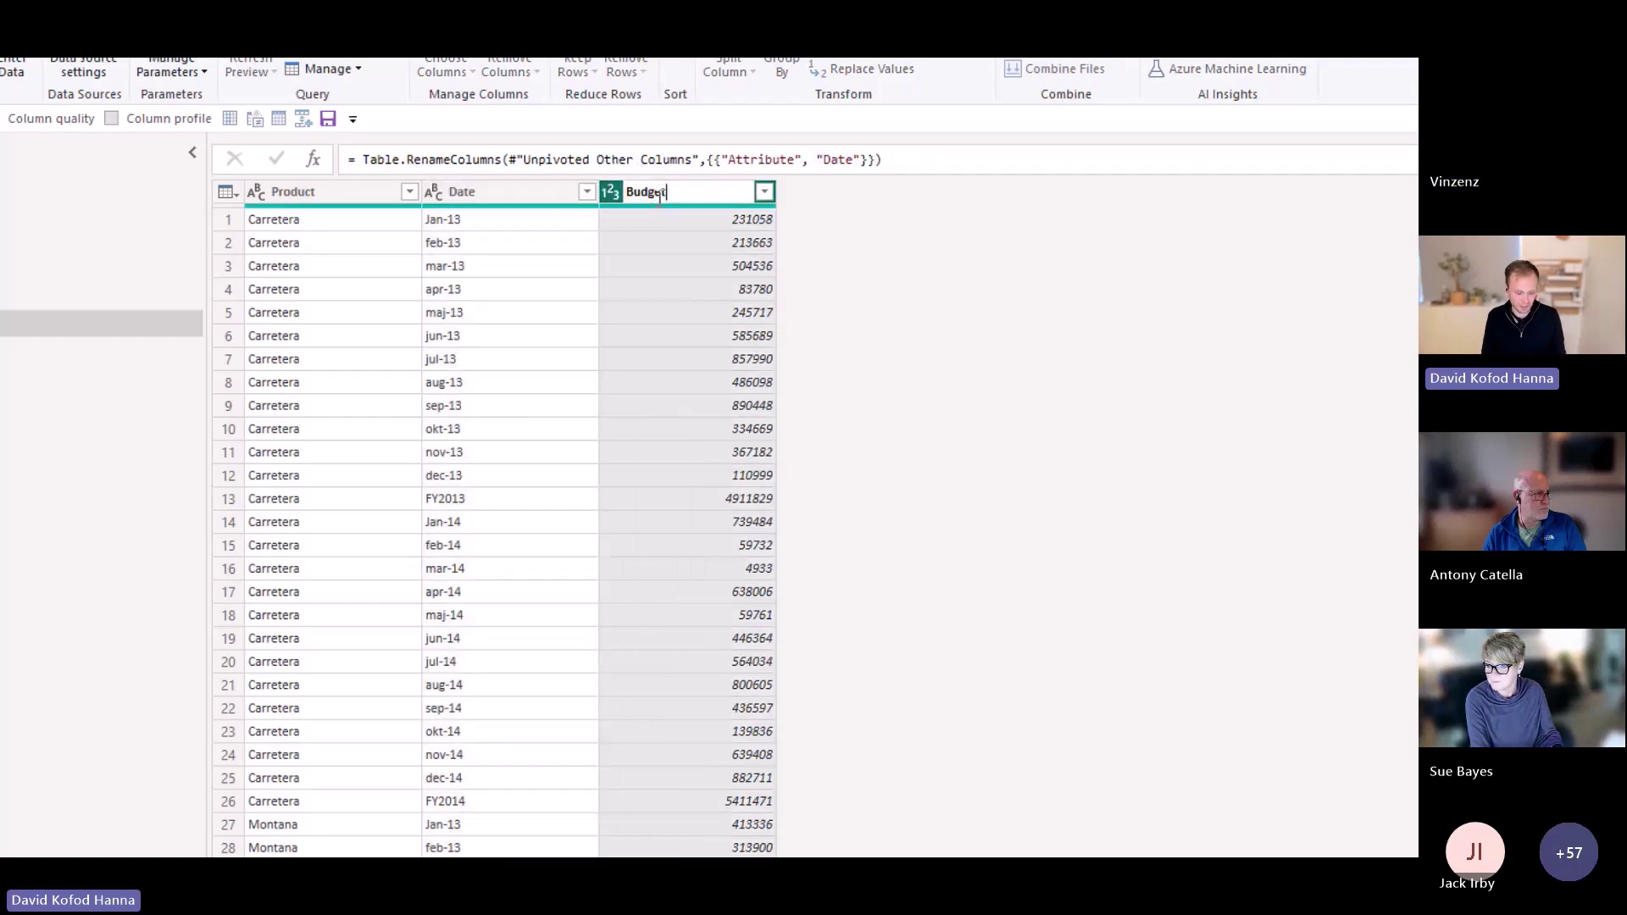
type(" Revenue")
key("Return")
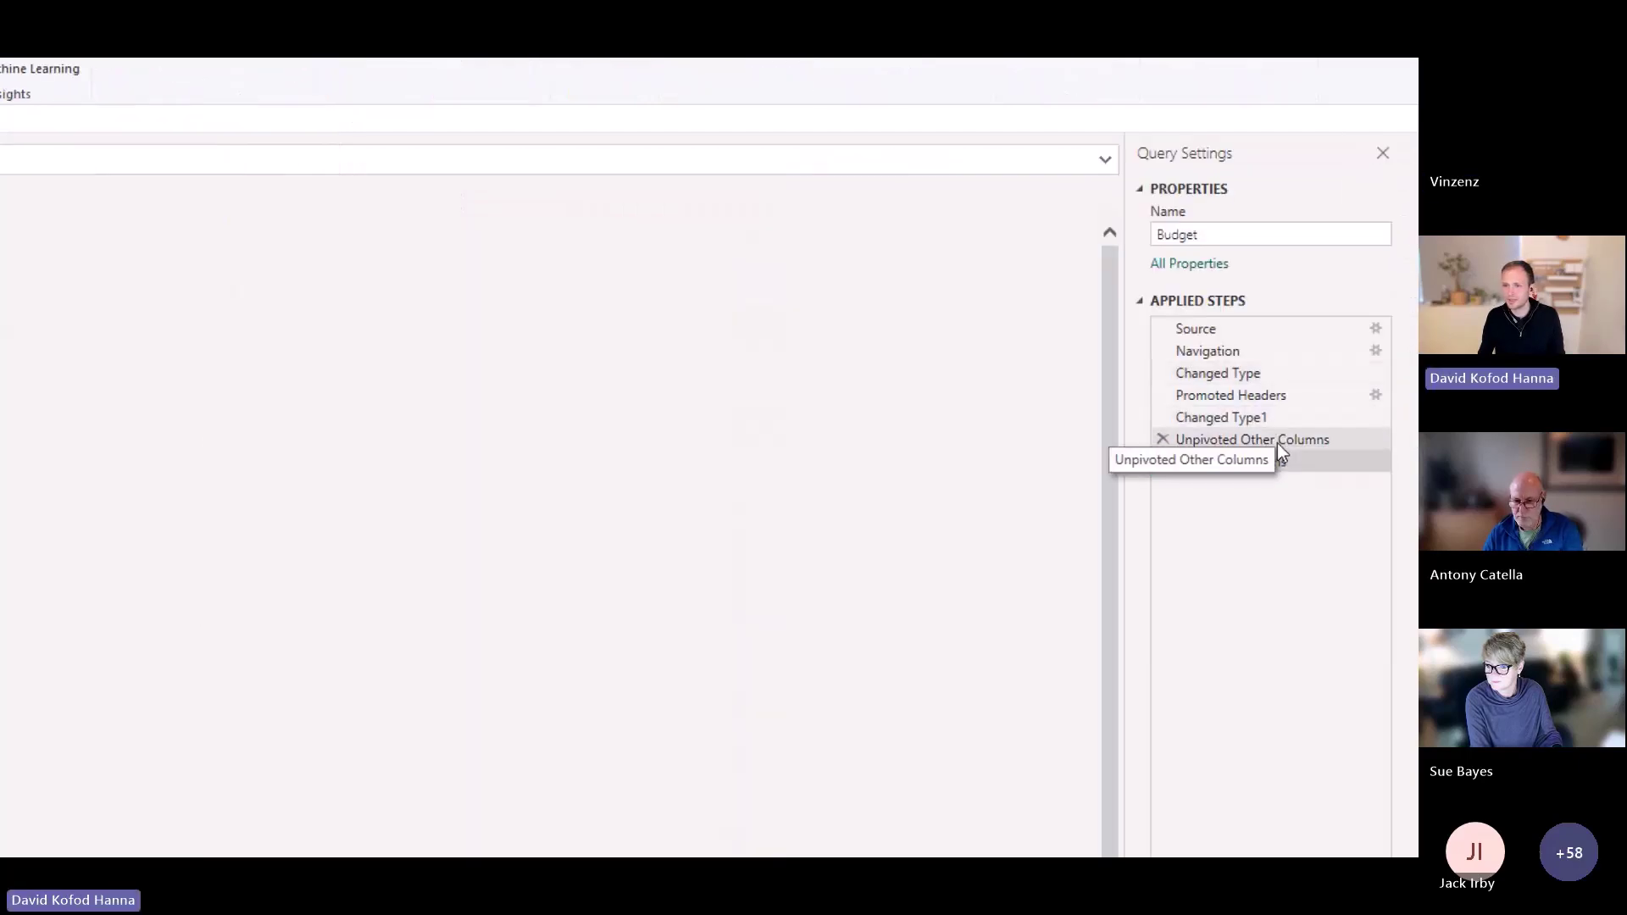
left_click(1170, 416)
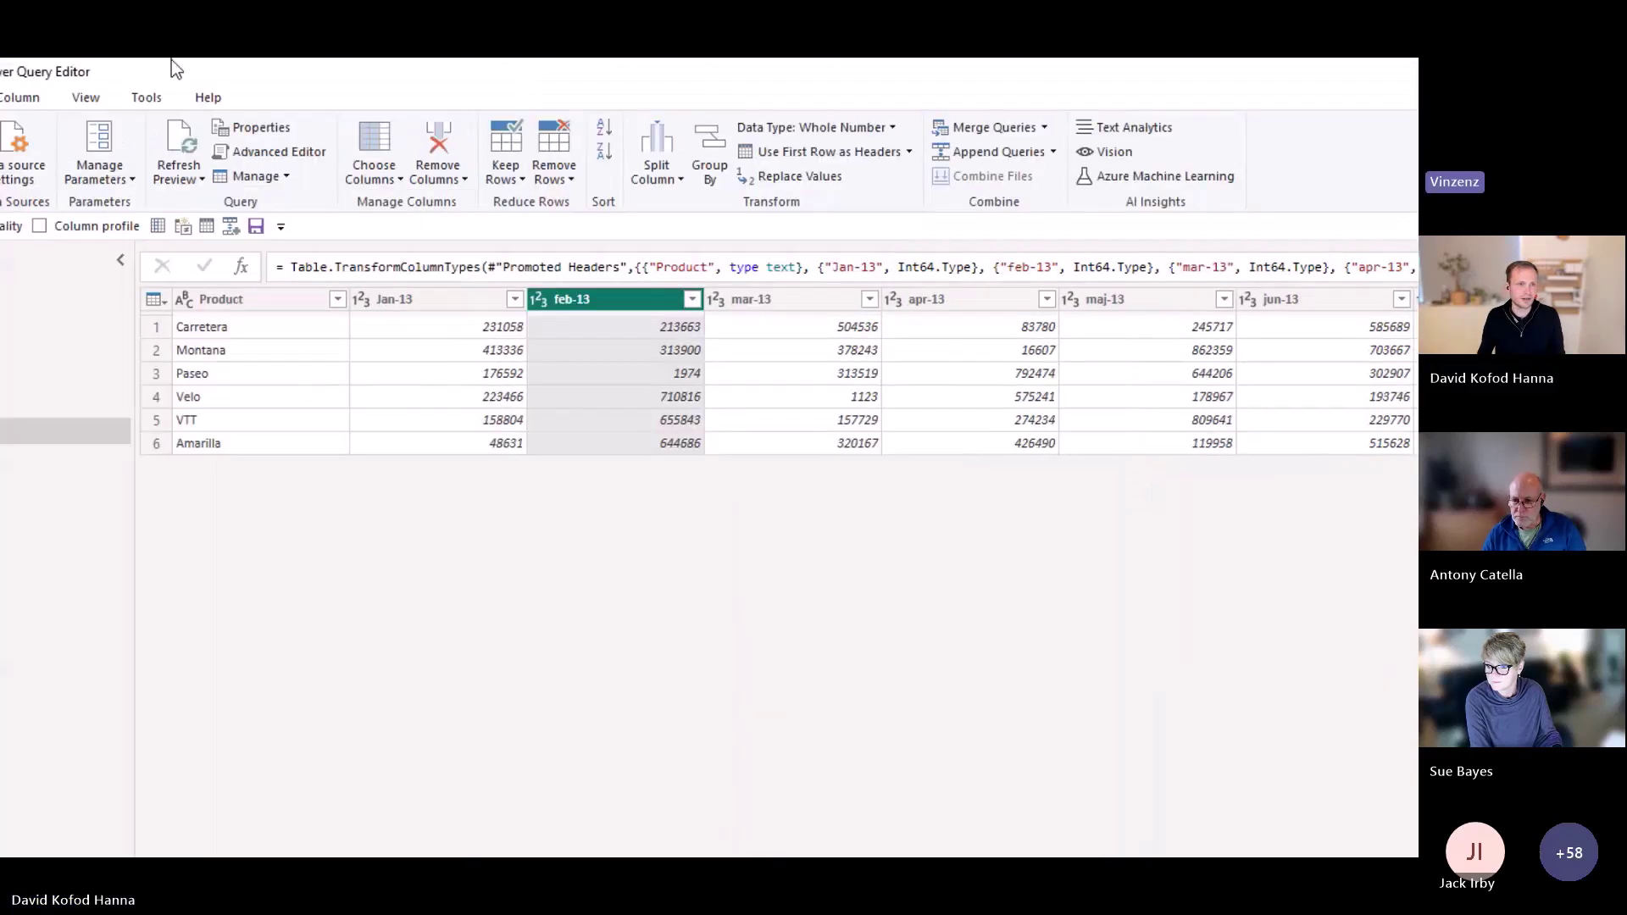
left_click(390, 139)
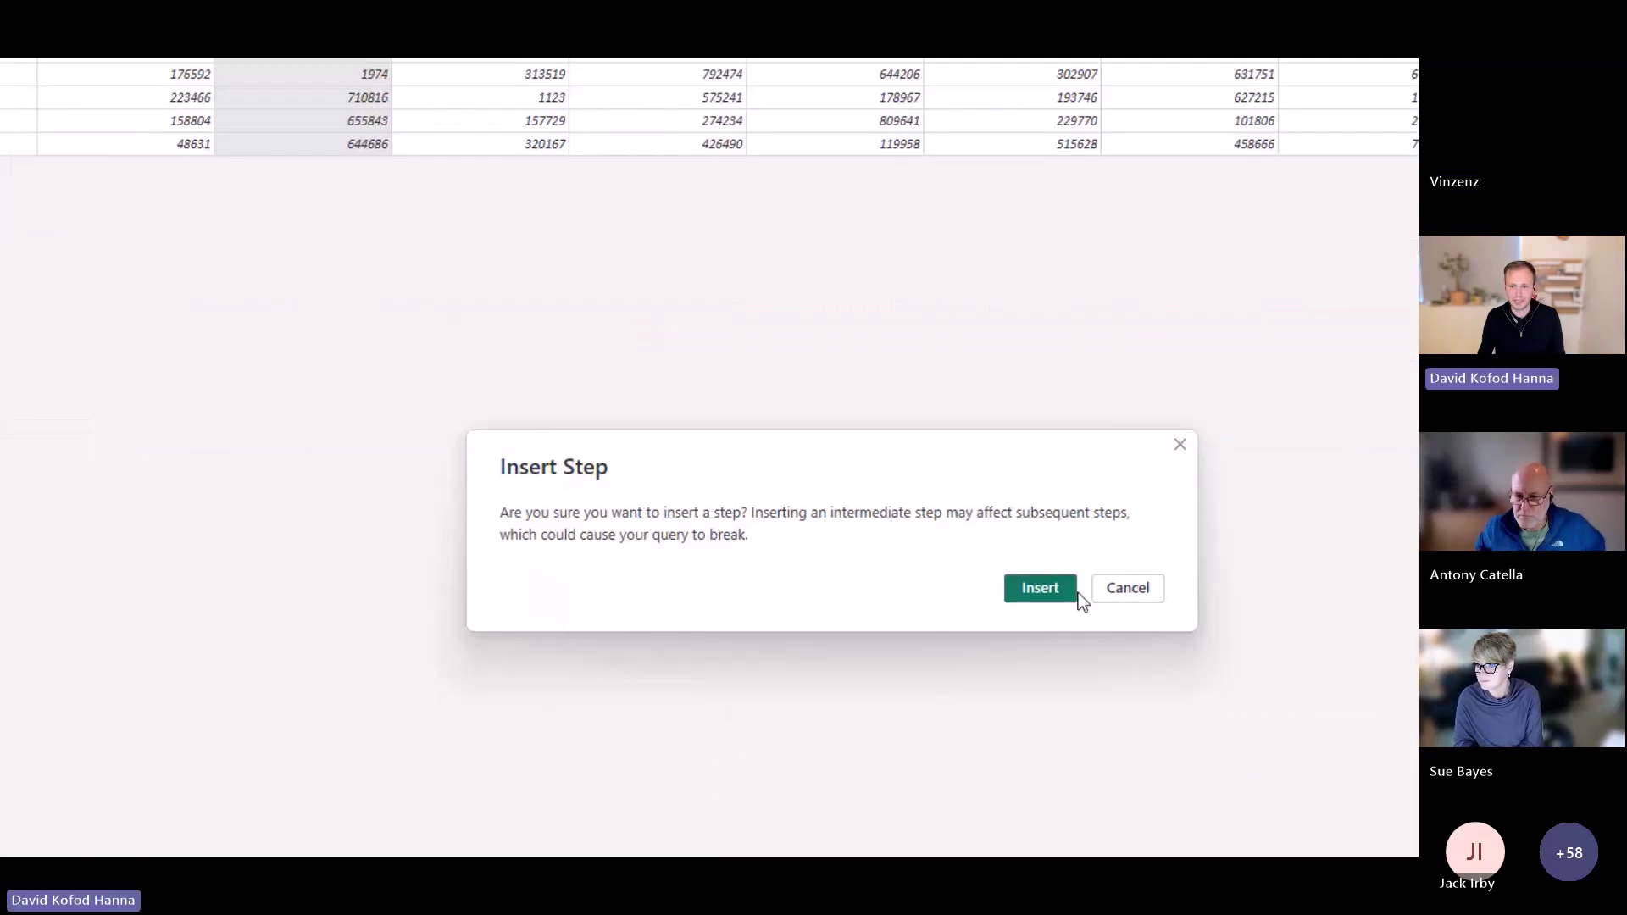
left_click(1043, 588)
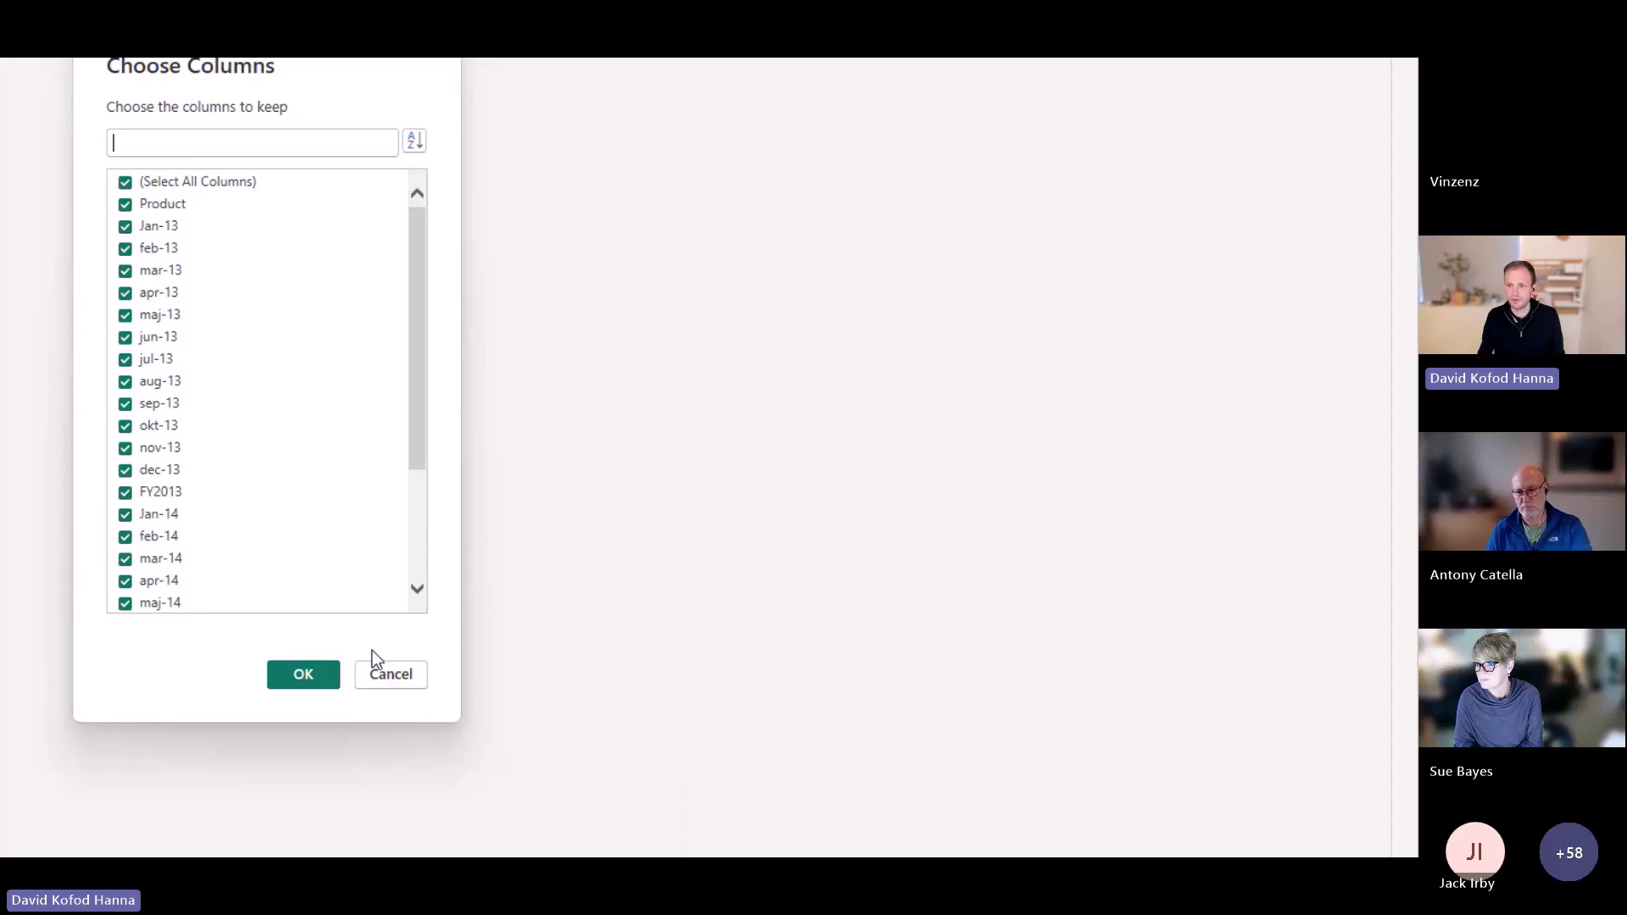
left_click(373, 654)
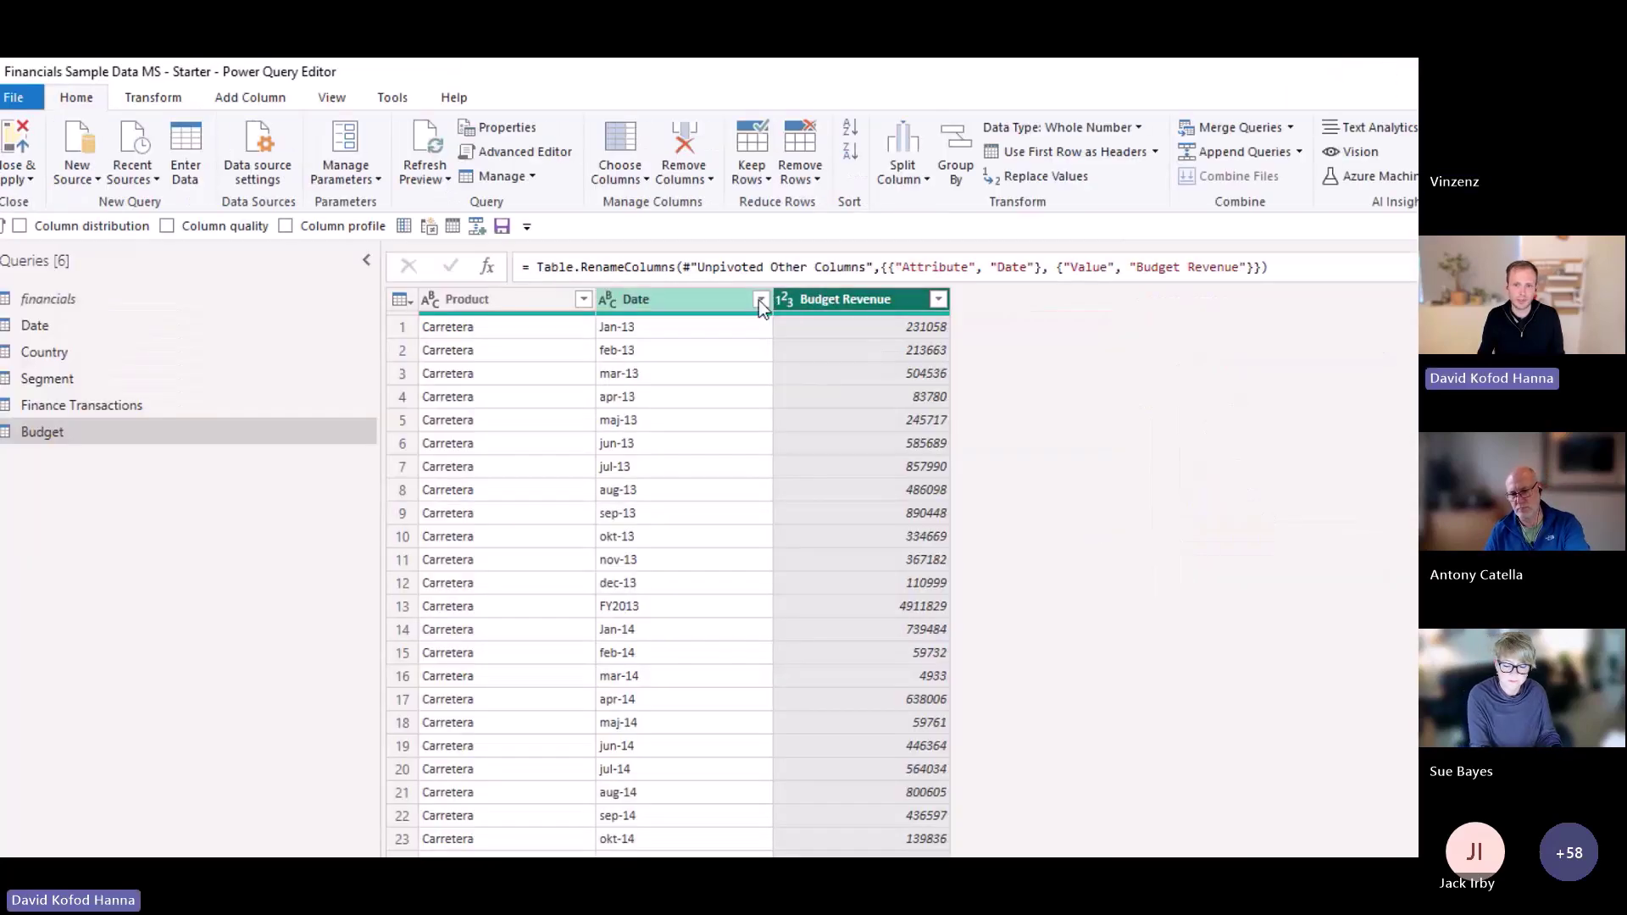
Filter the Date column to exclude the FY2013 and FY2014 rows
left_click(760, 300)
scroll(495, 688, "down", 1)
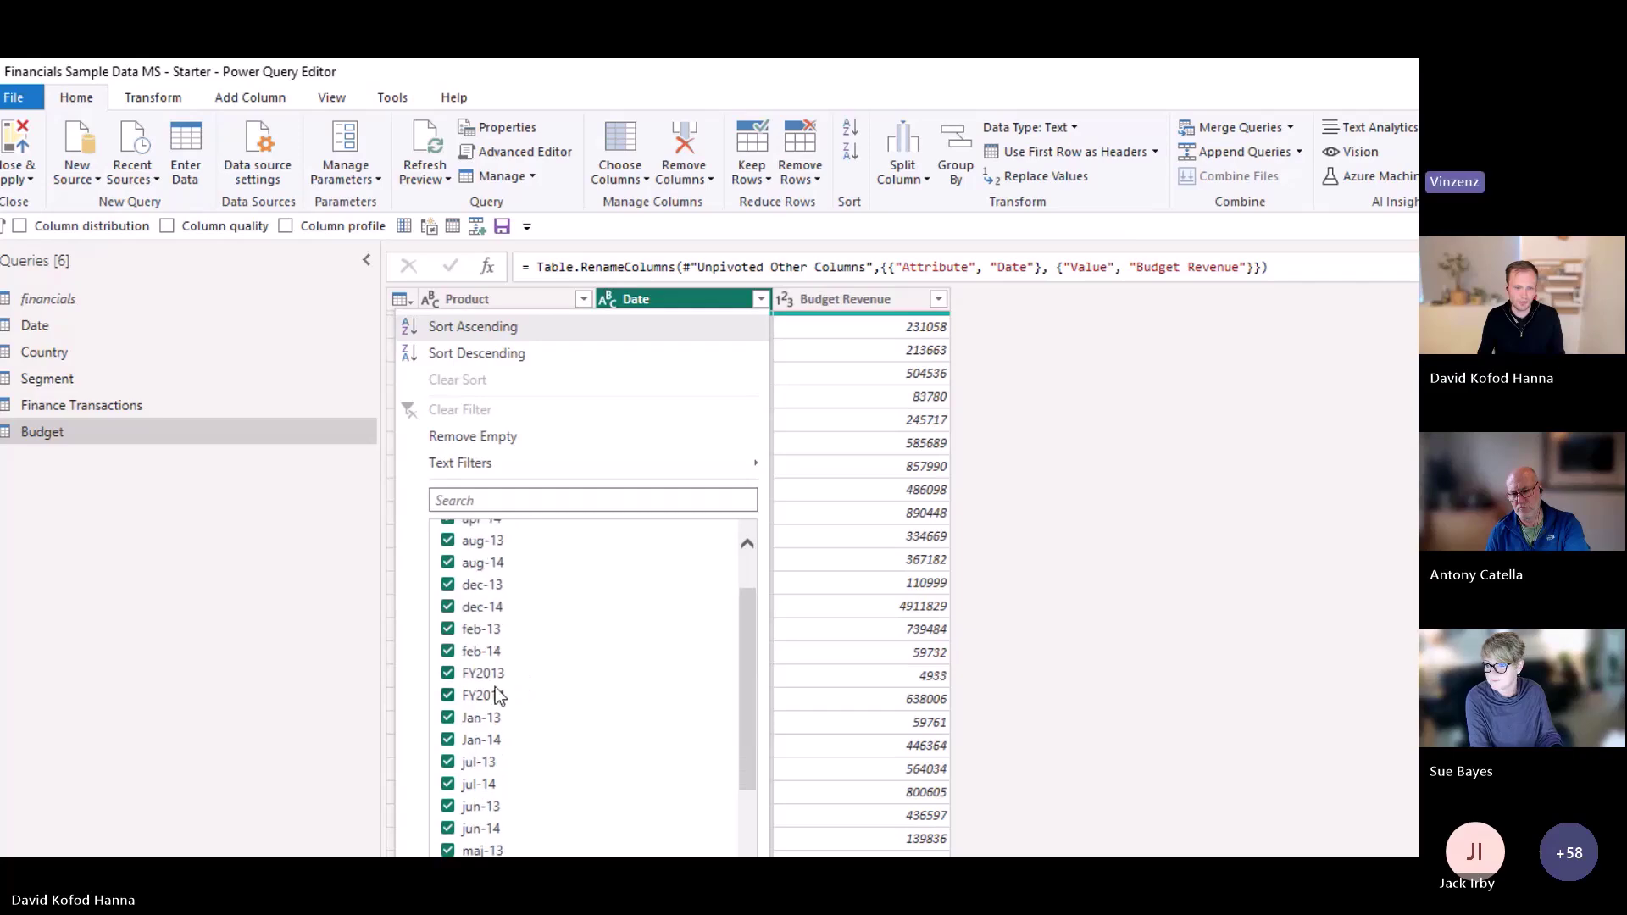
left_click(484, 673)
left_click(485, 695)
scroll(491, 730, "down", 1)
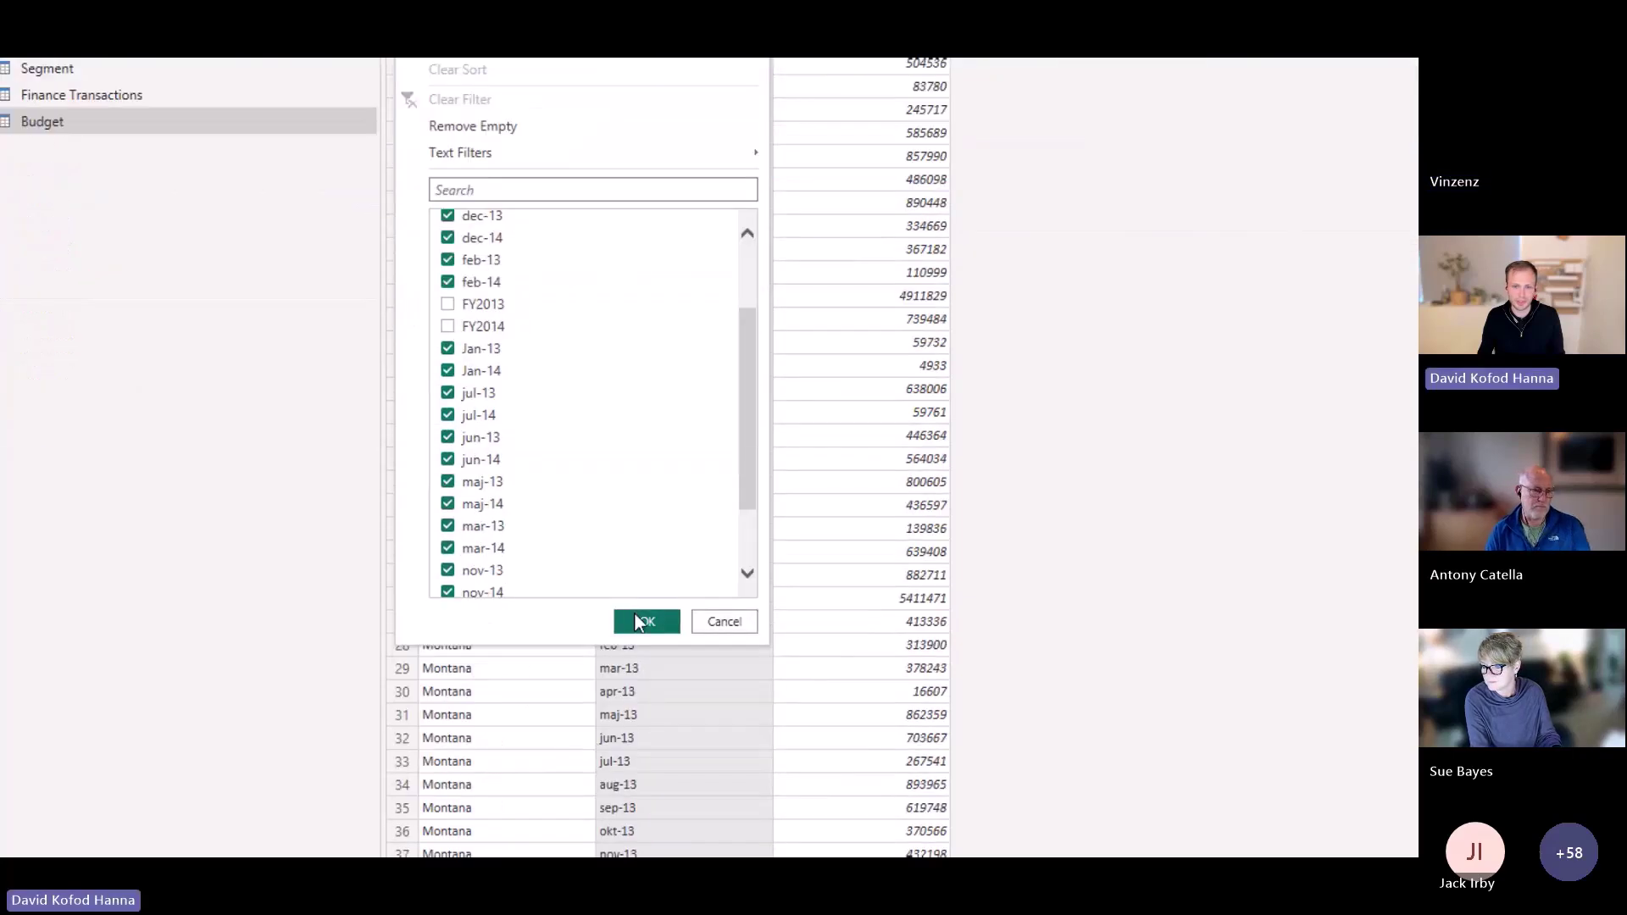
left_click(644, 622)
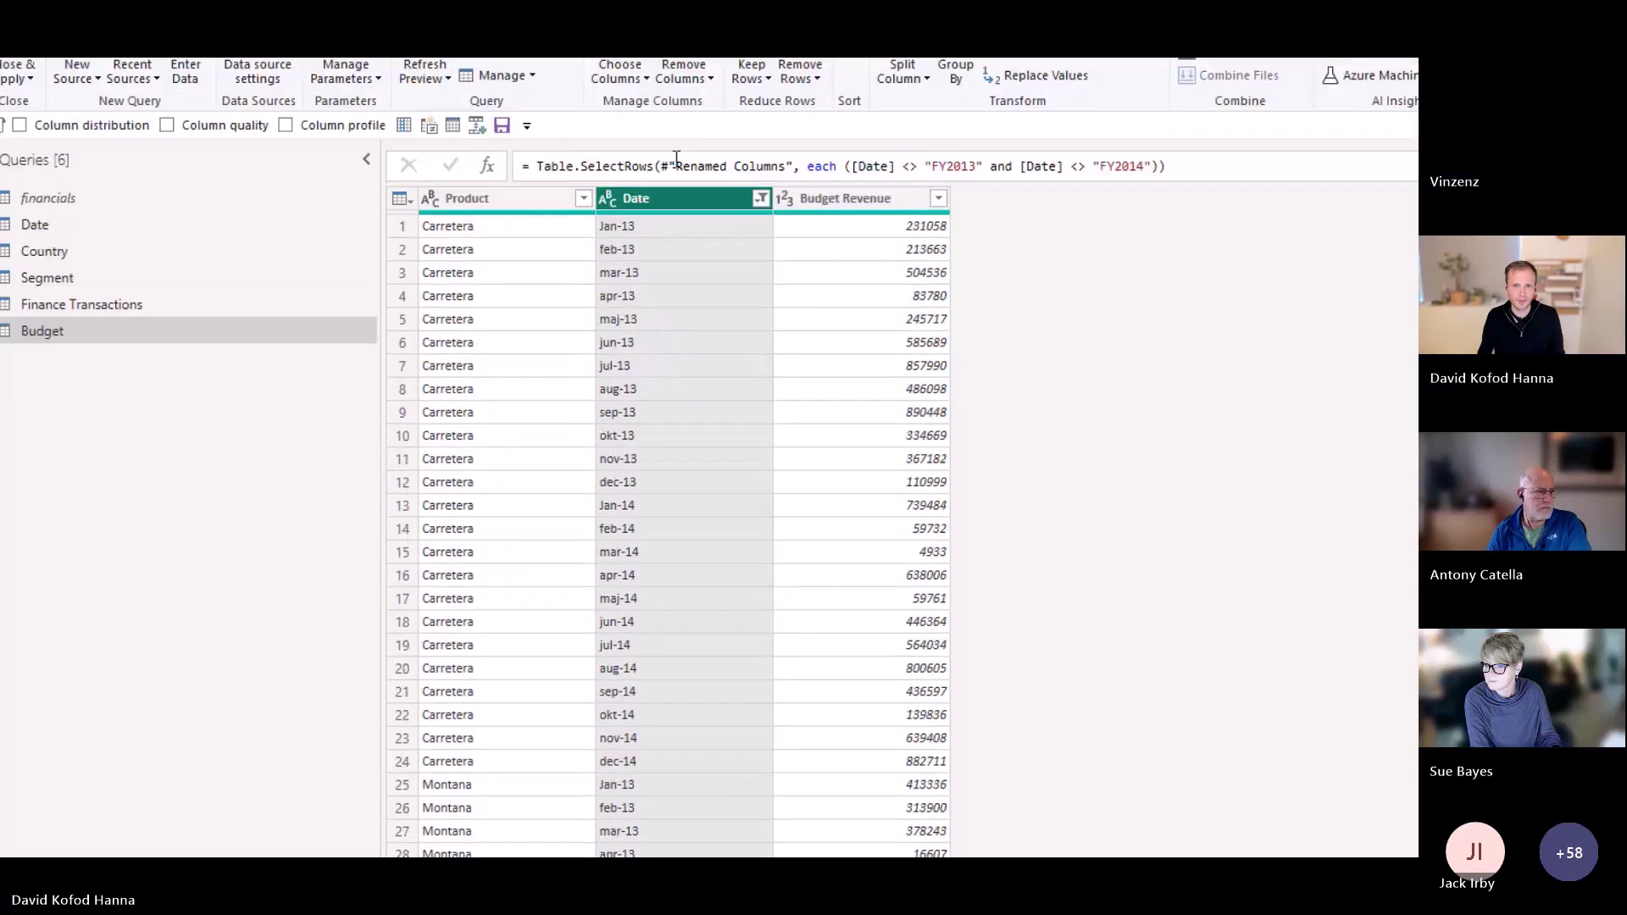
Try converting the Date column to the Date data type, inspect an error cell, and remove that type conversion
left_click(491, 205)
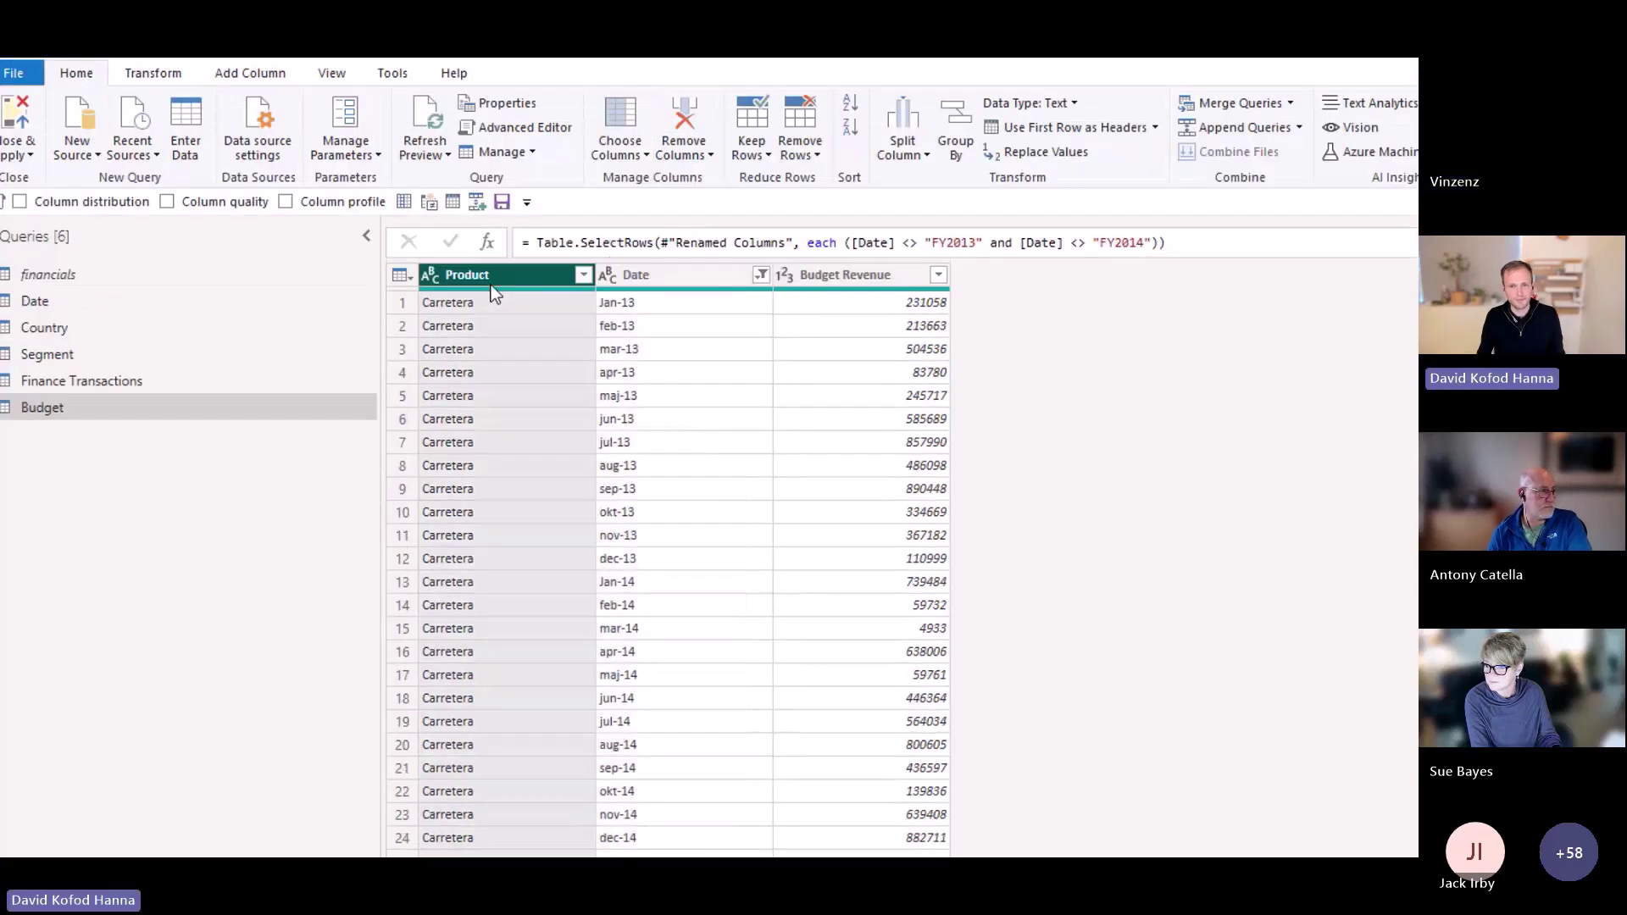
left_click(607, 278)
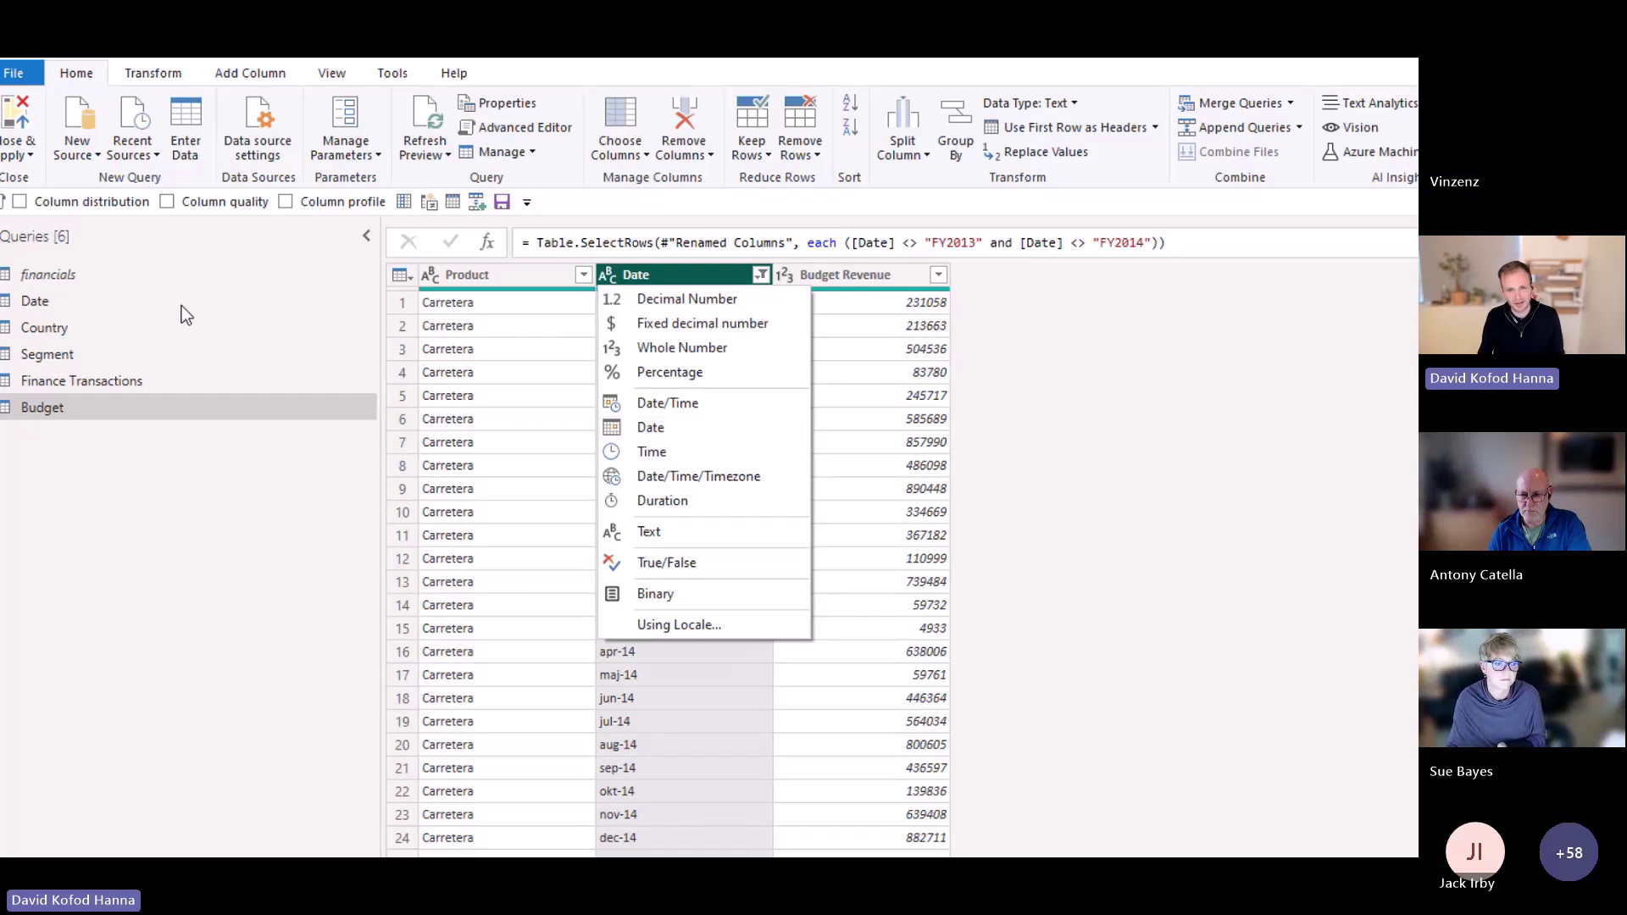
left_click(671, 435)
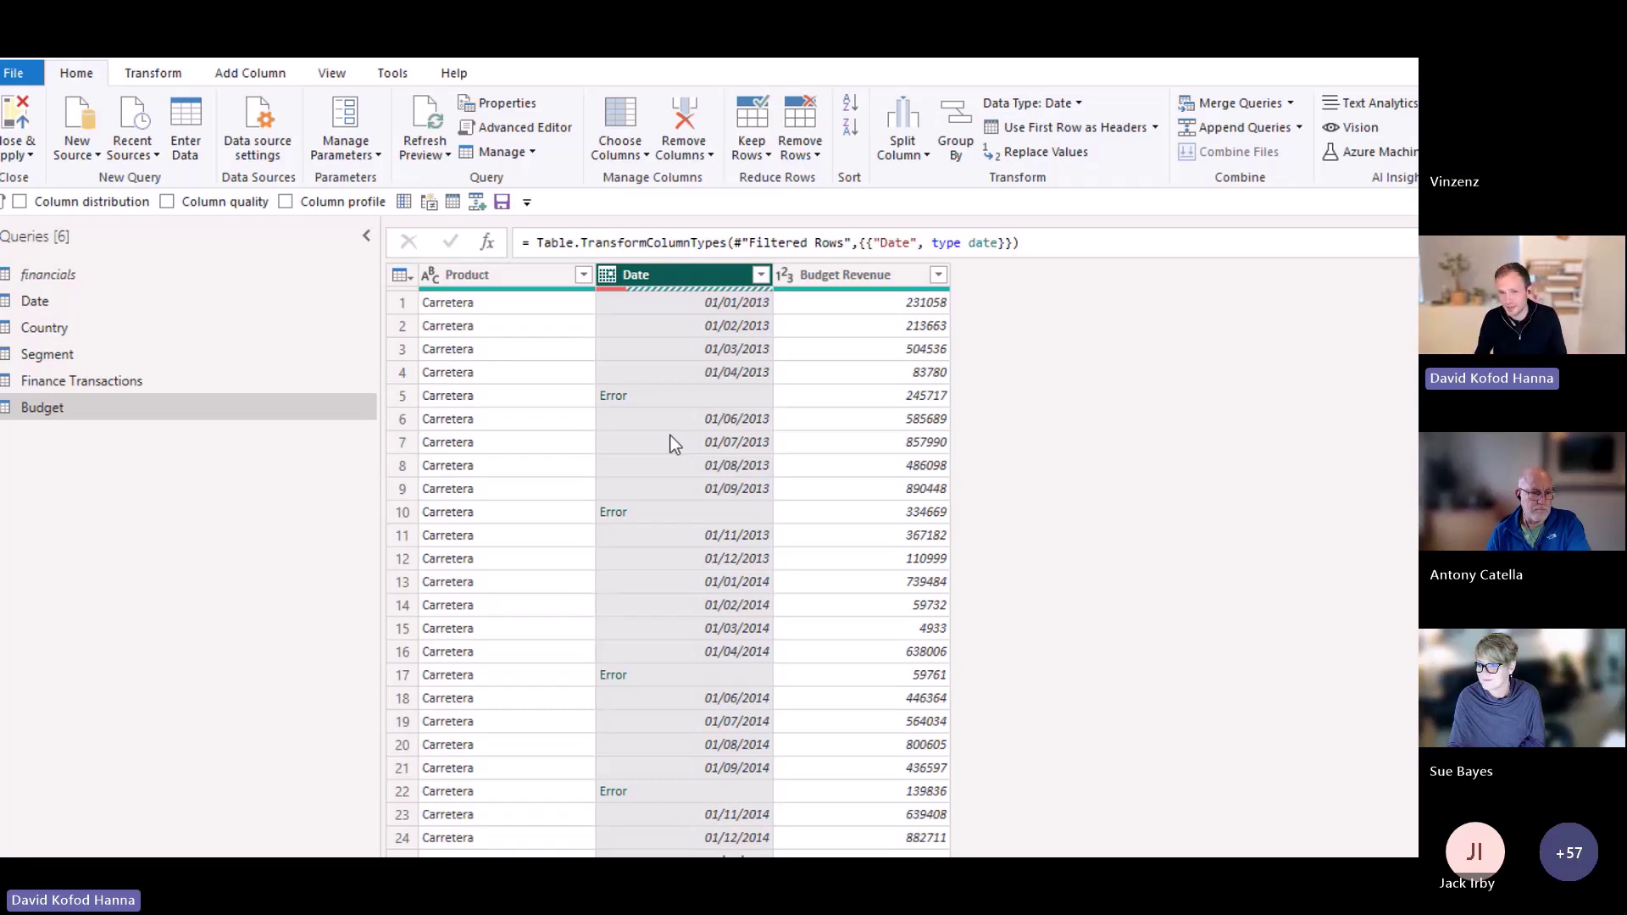
left_click(658, 400)
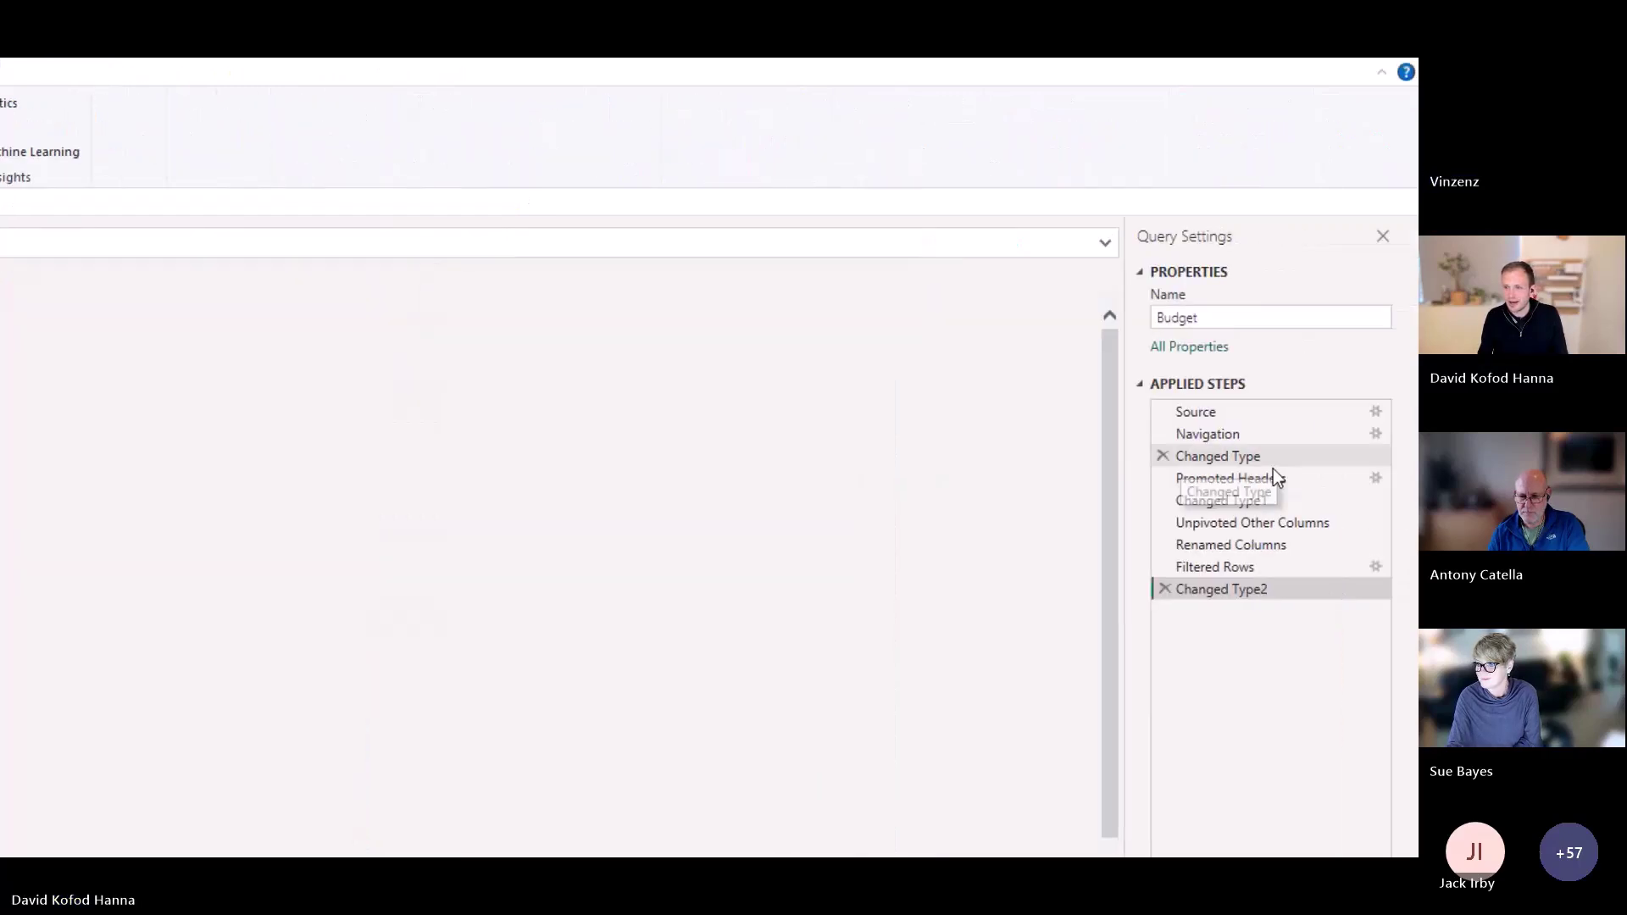
left_click(1165, 590)
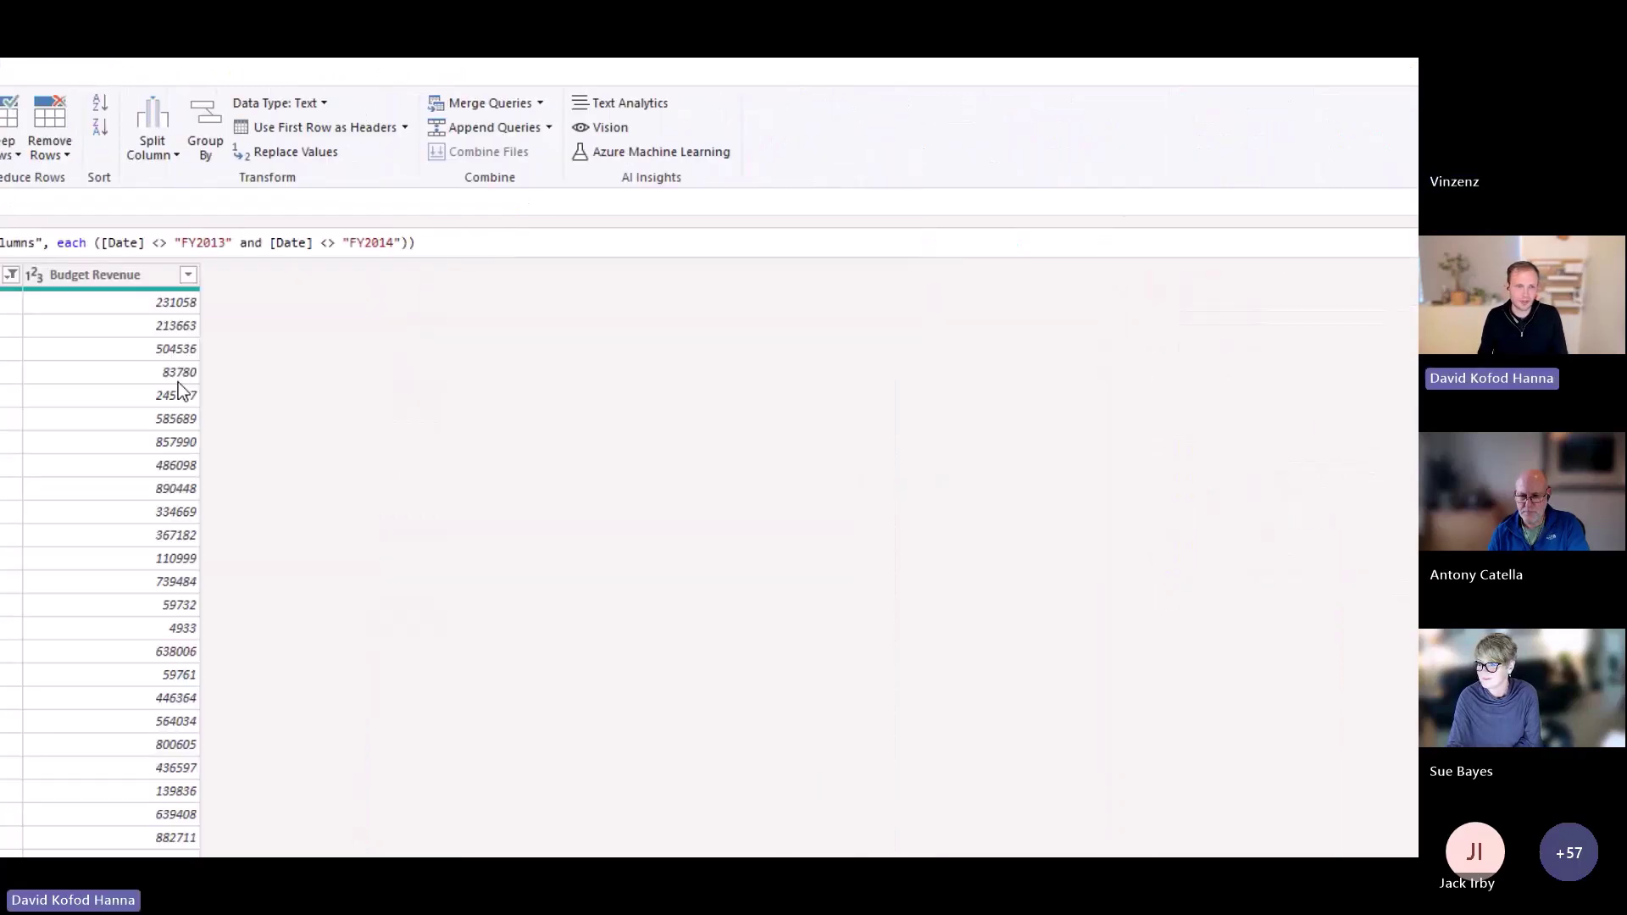
Change the Date column's type using locale, with data type Date and locale Danish (Denmark)
left_click(393, 275)
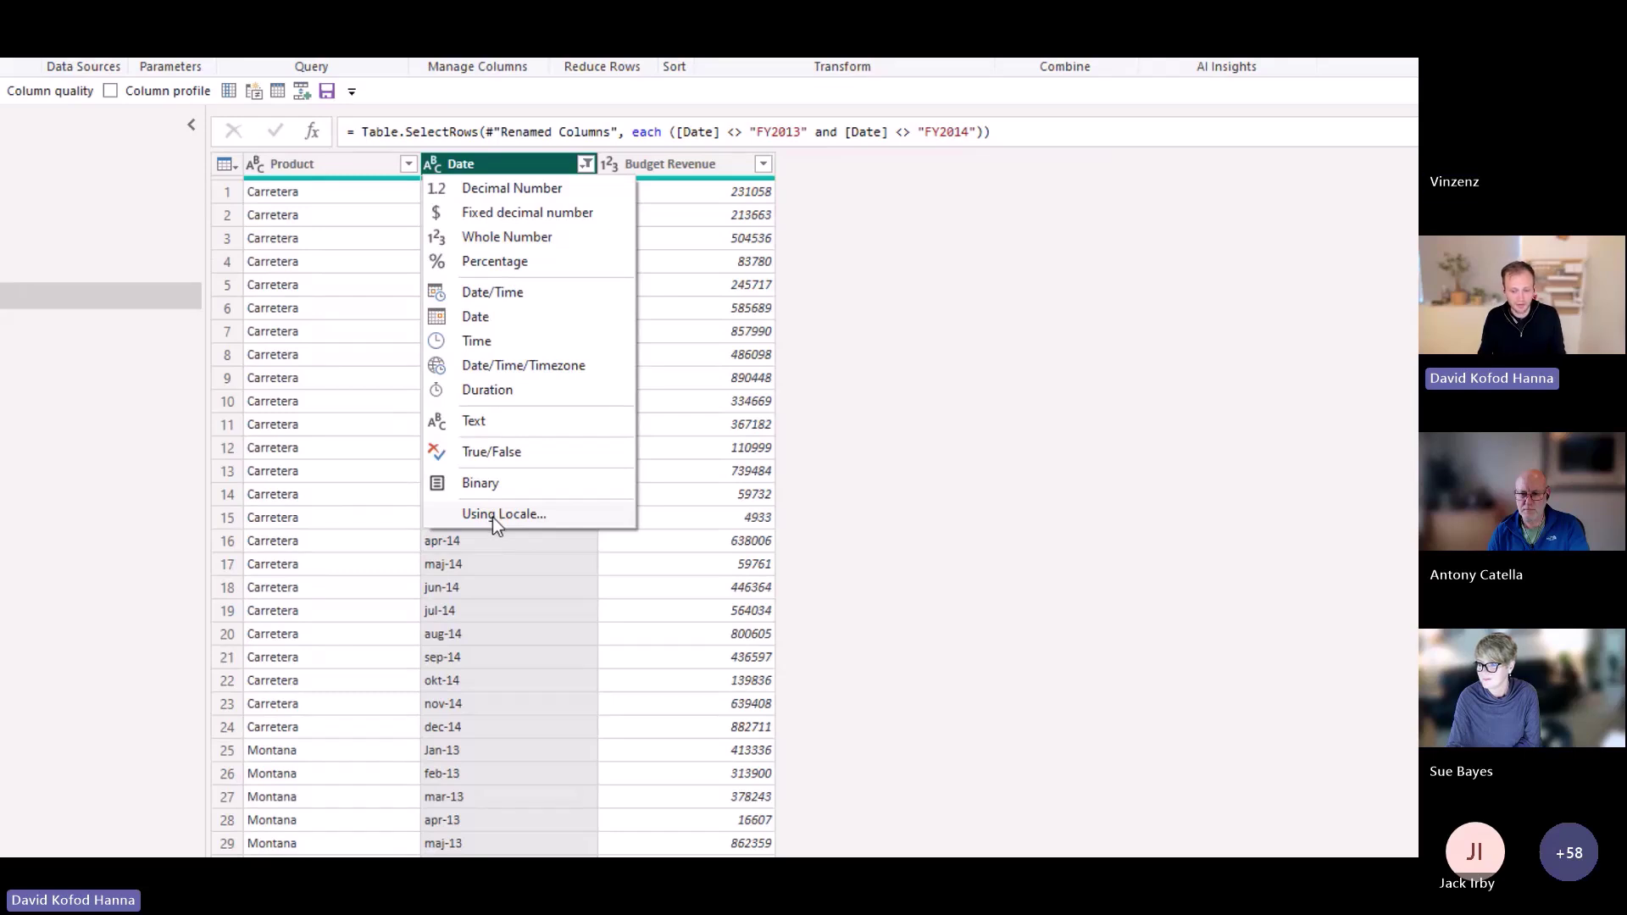
key("Escape")
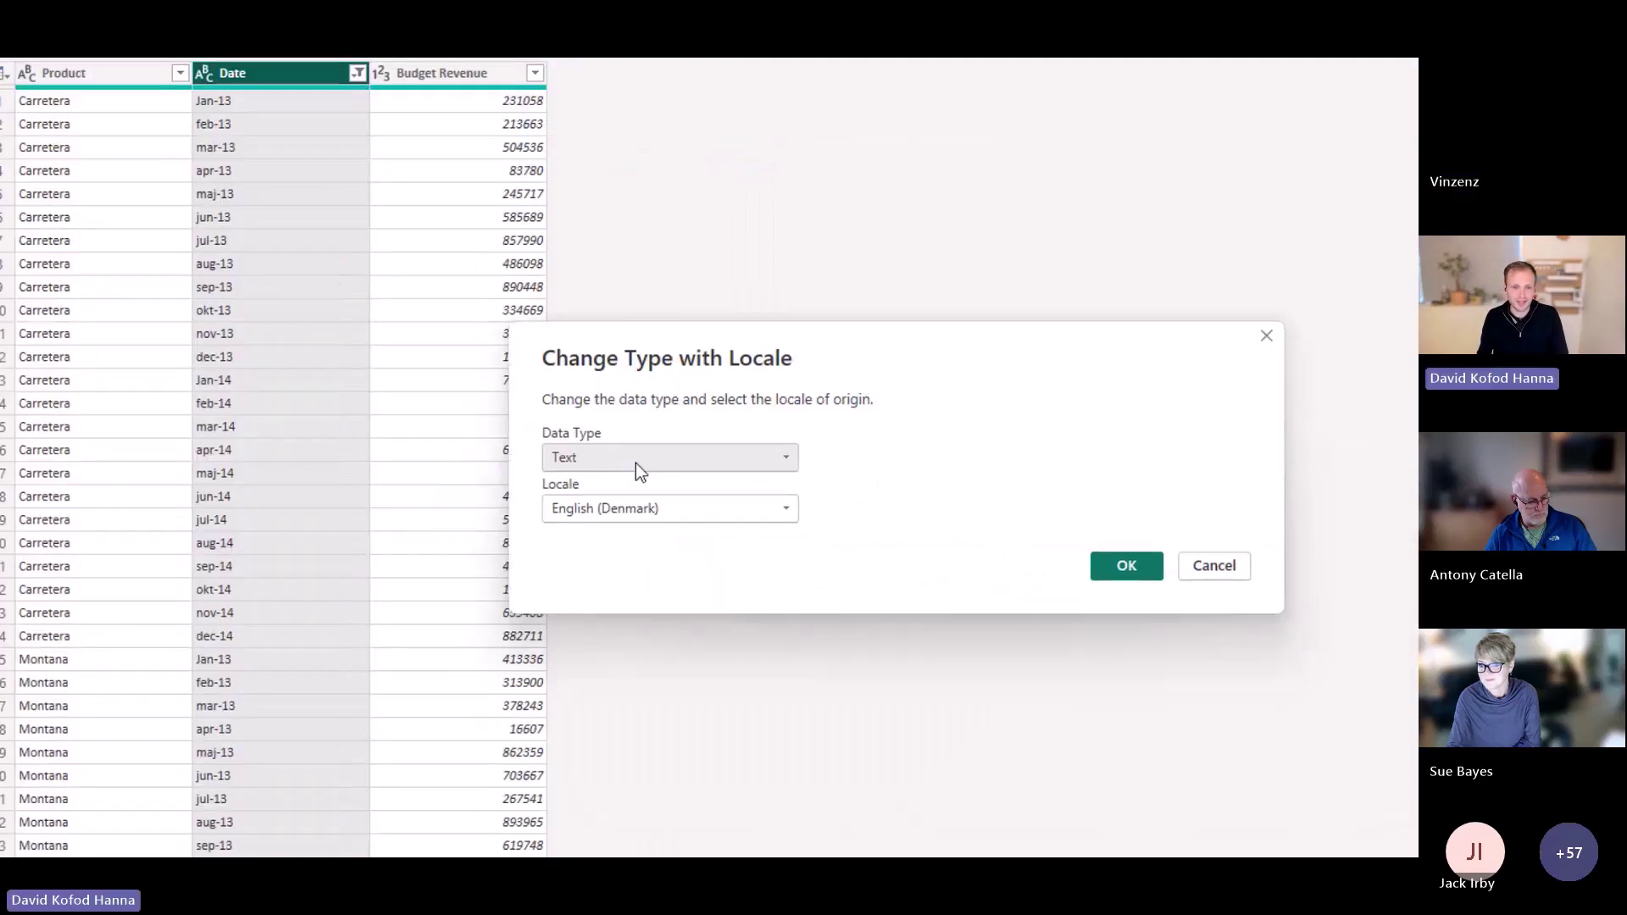
left_click(634, 462)
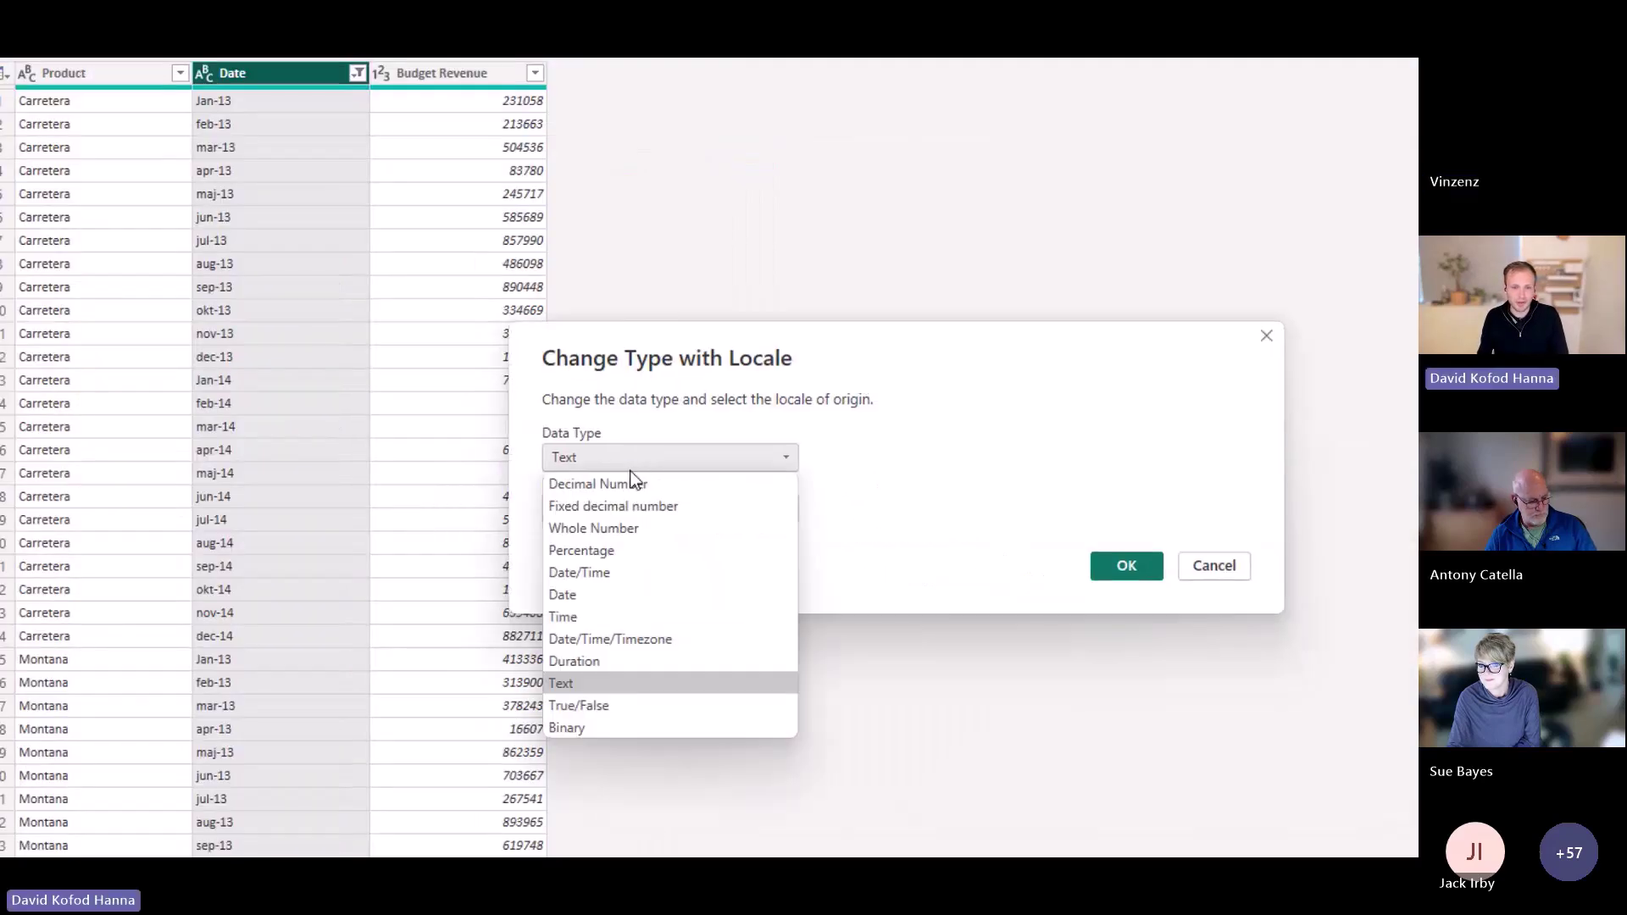
left_click(613, 593)
left_click(593, 516)
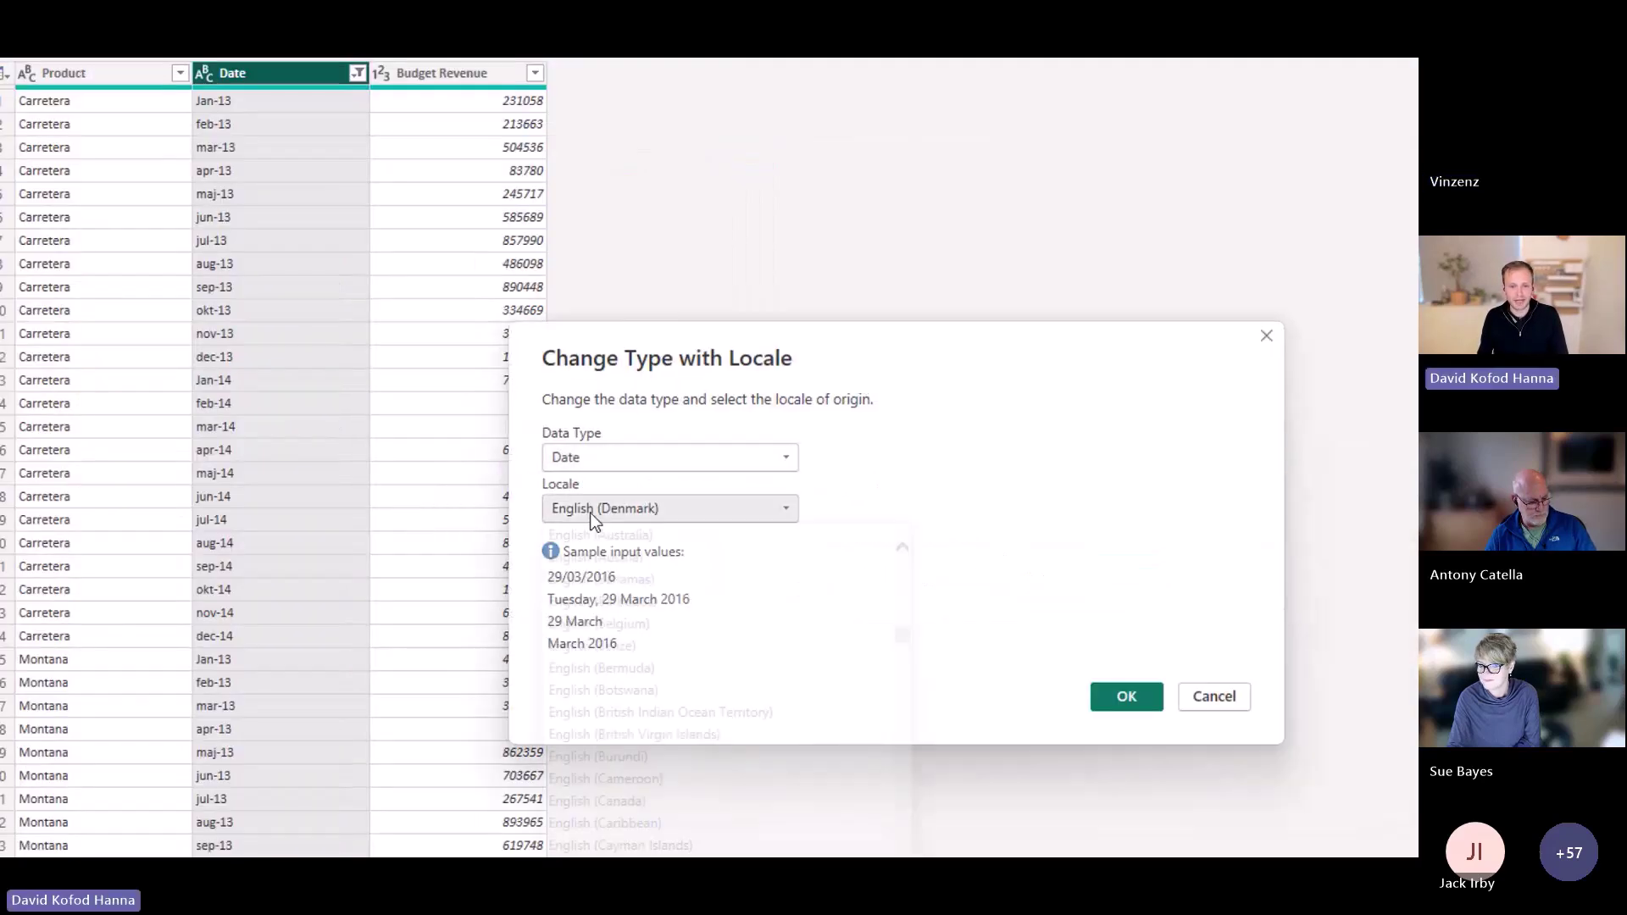
left_click(852, 500)
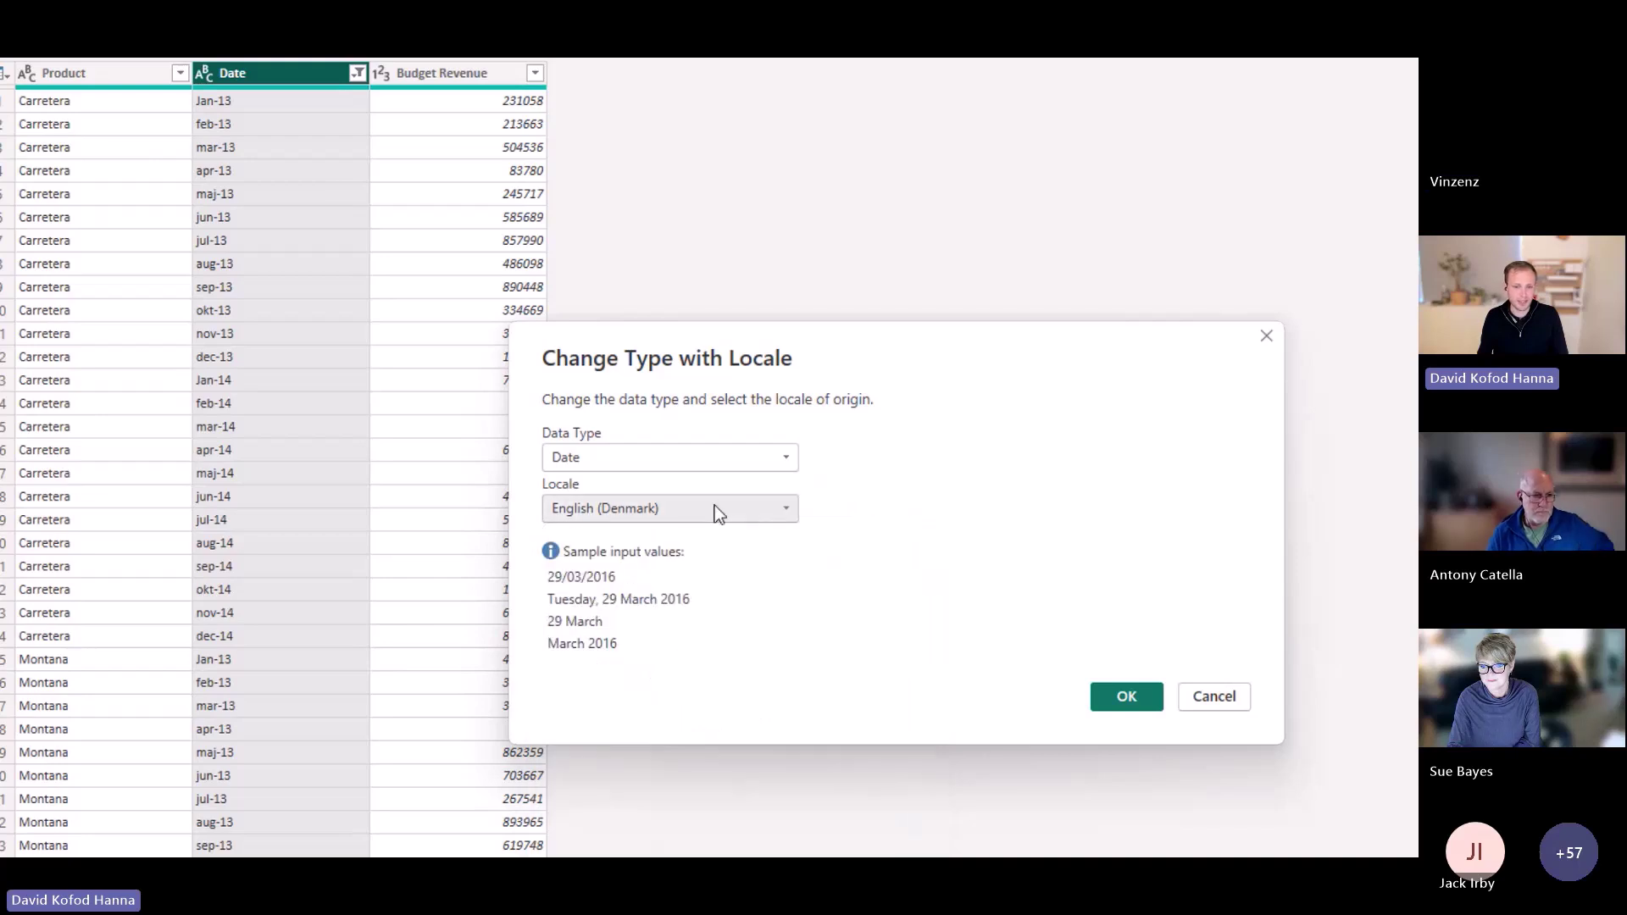
left_click(622, 519)
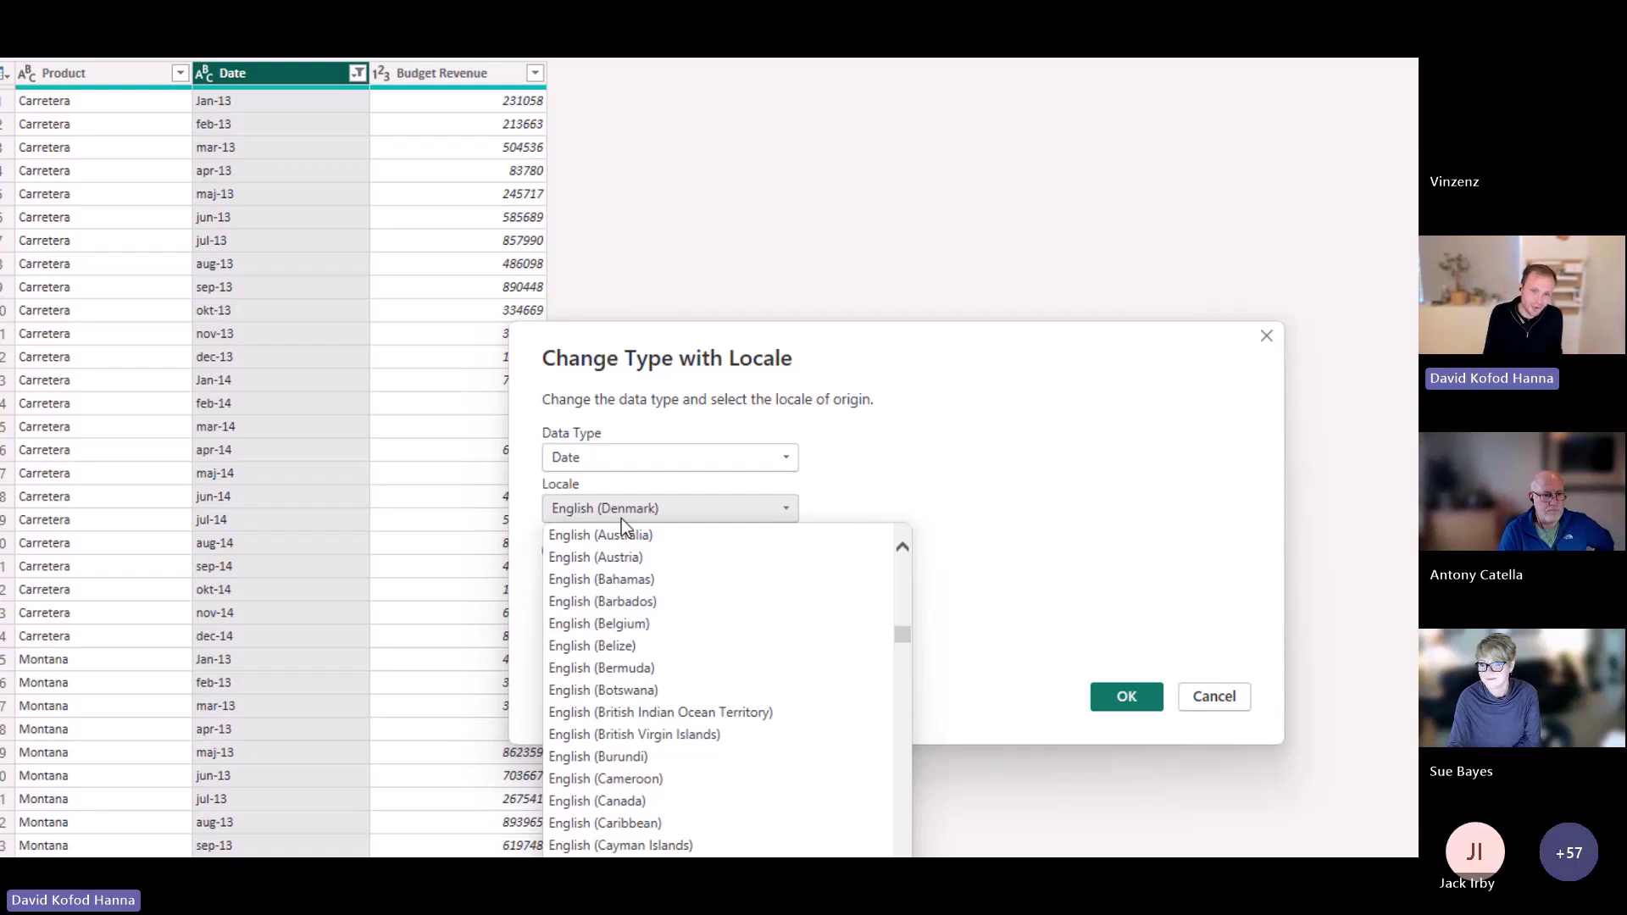
key("d")
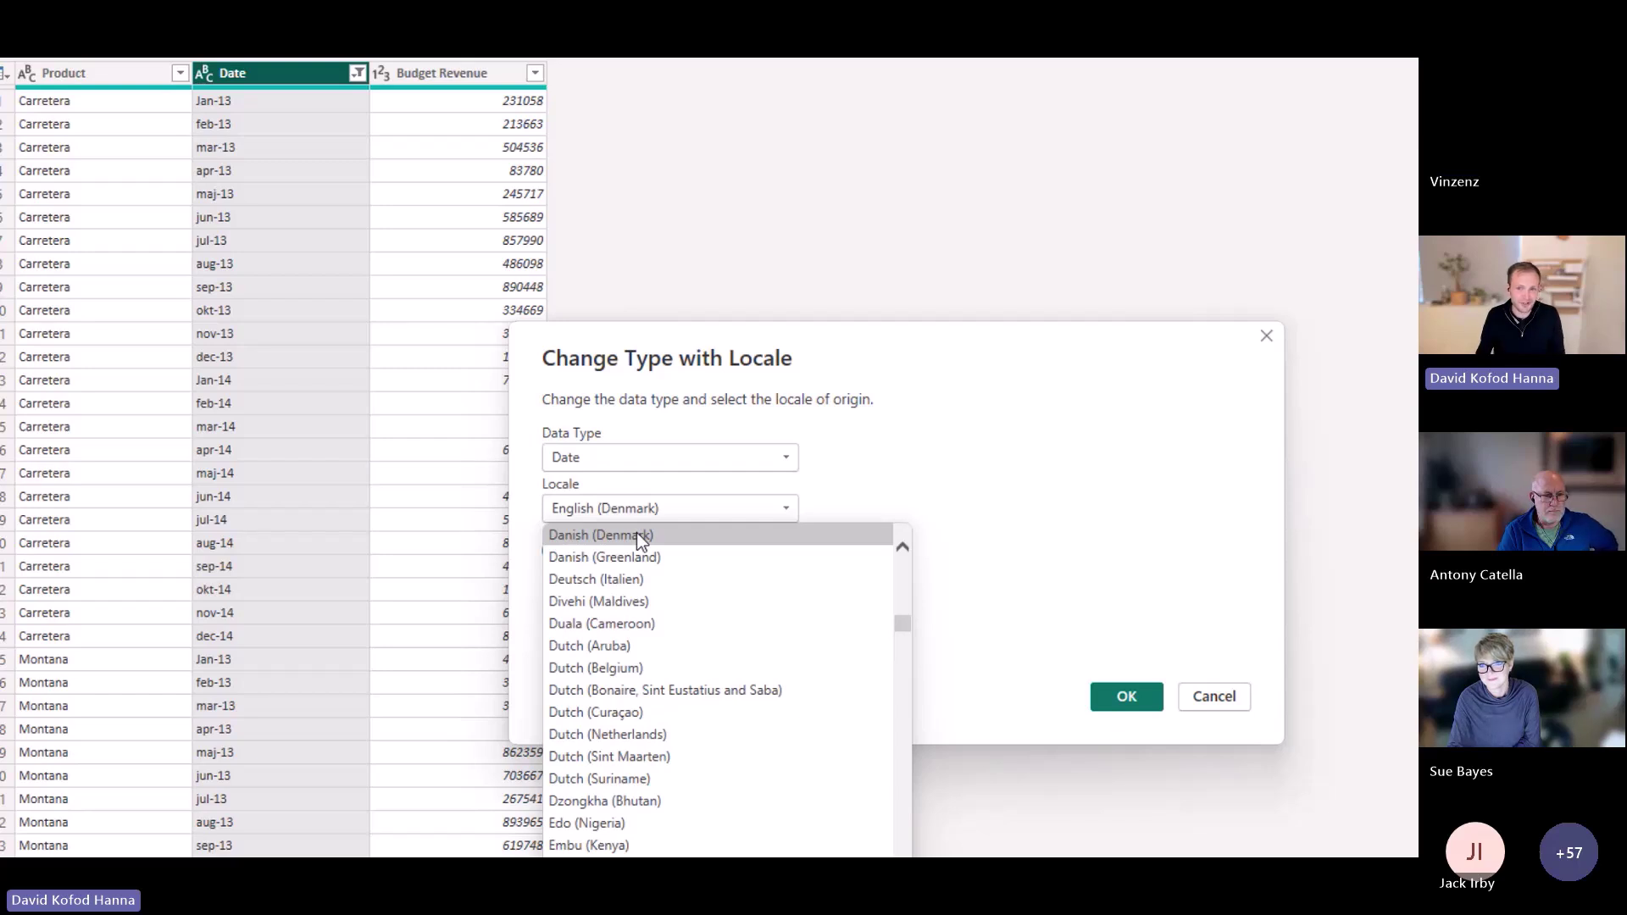
left_click(638, 535)
left_click(1127, 691)
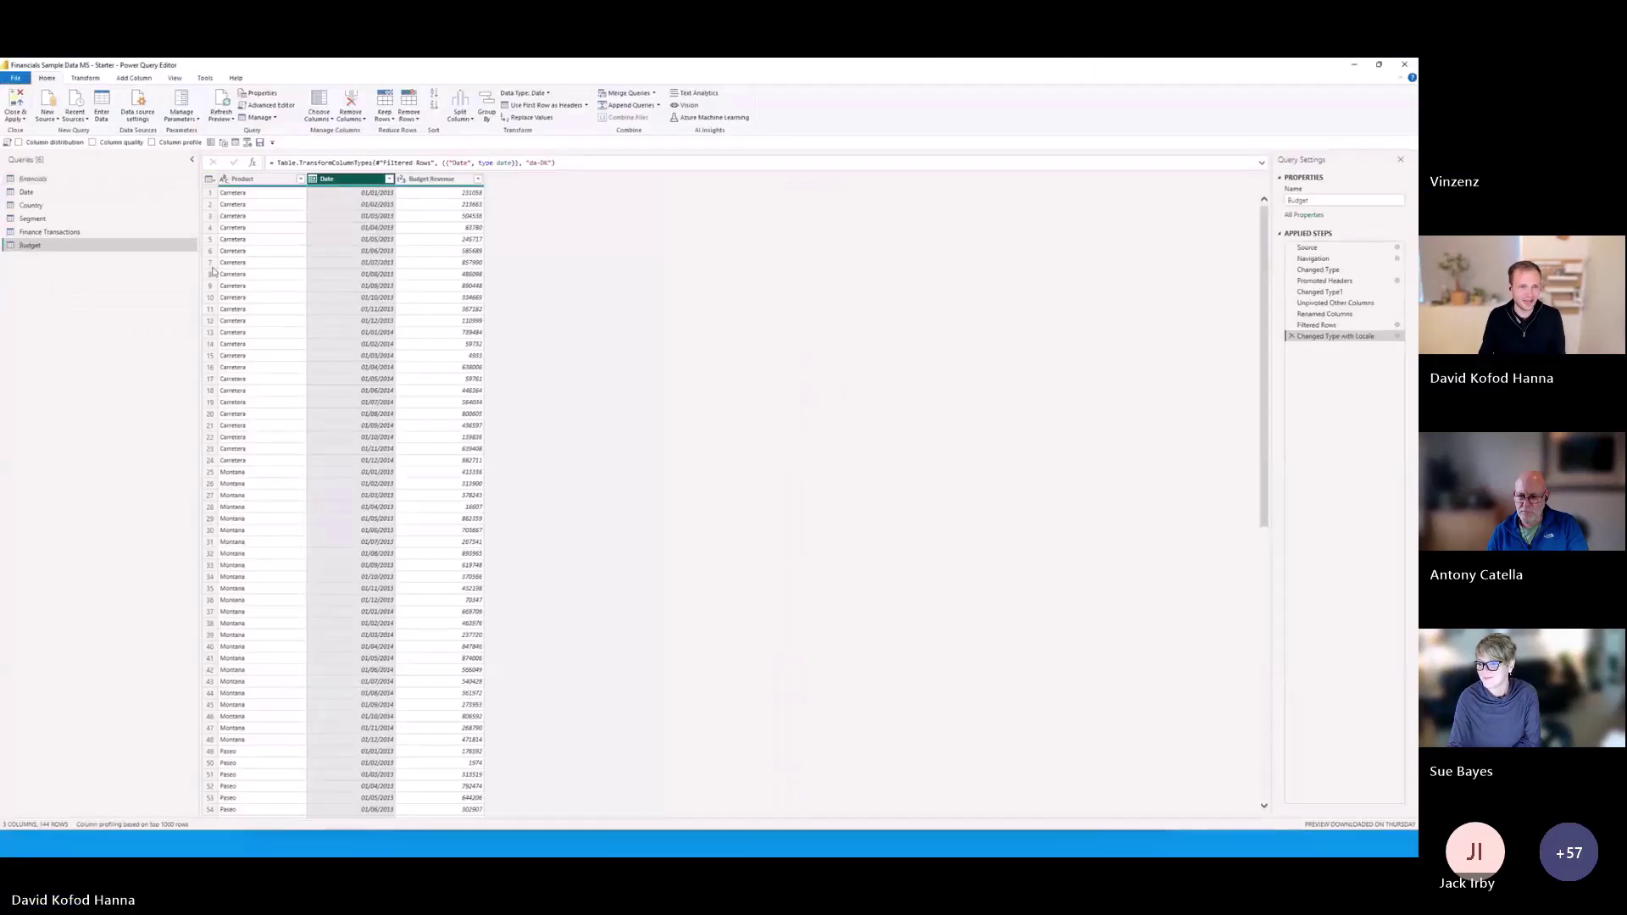
Switch to the PowerPoint slide show and advance to the slide about scheduled refreshes of Excel in a report
key("alt+Tab")
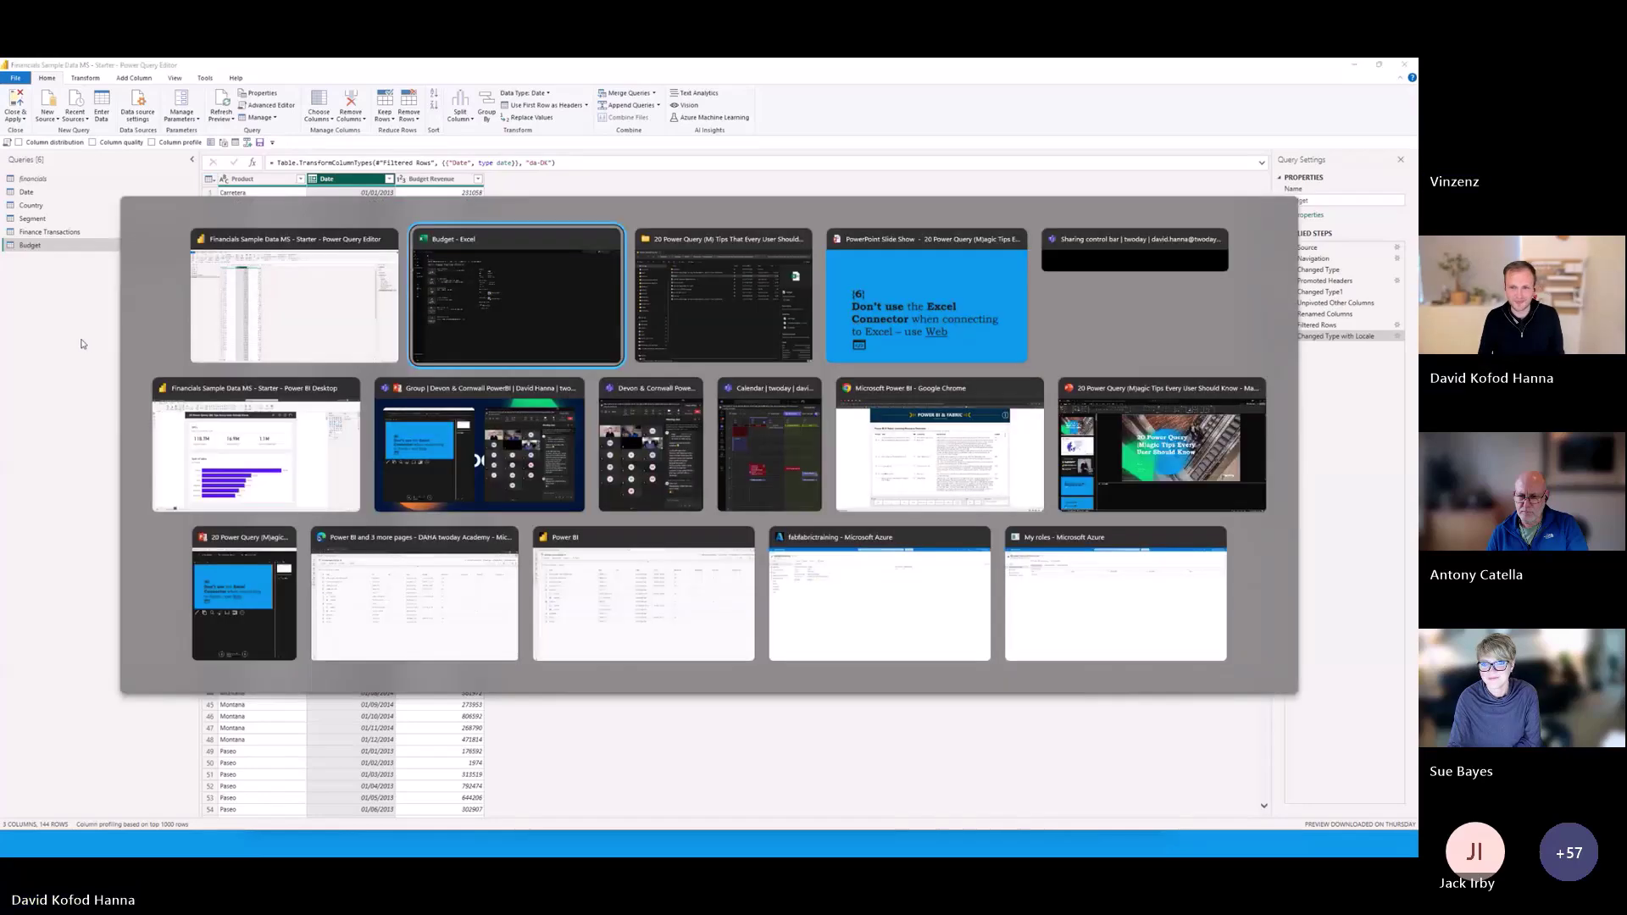
key("Tab")
key("Tab")
key("Right")
key("Right")
key("Right")
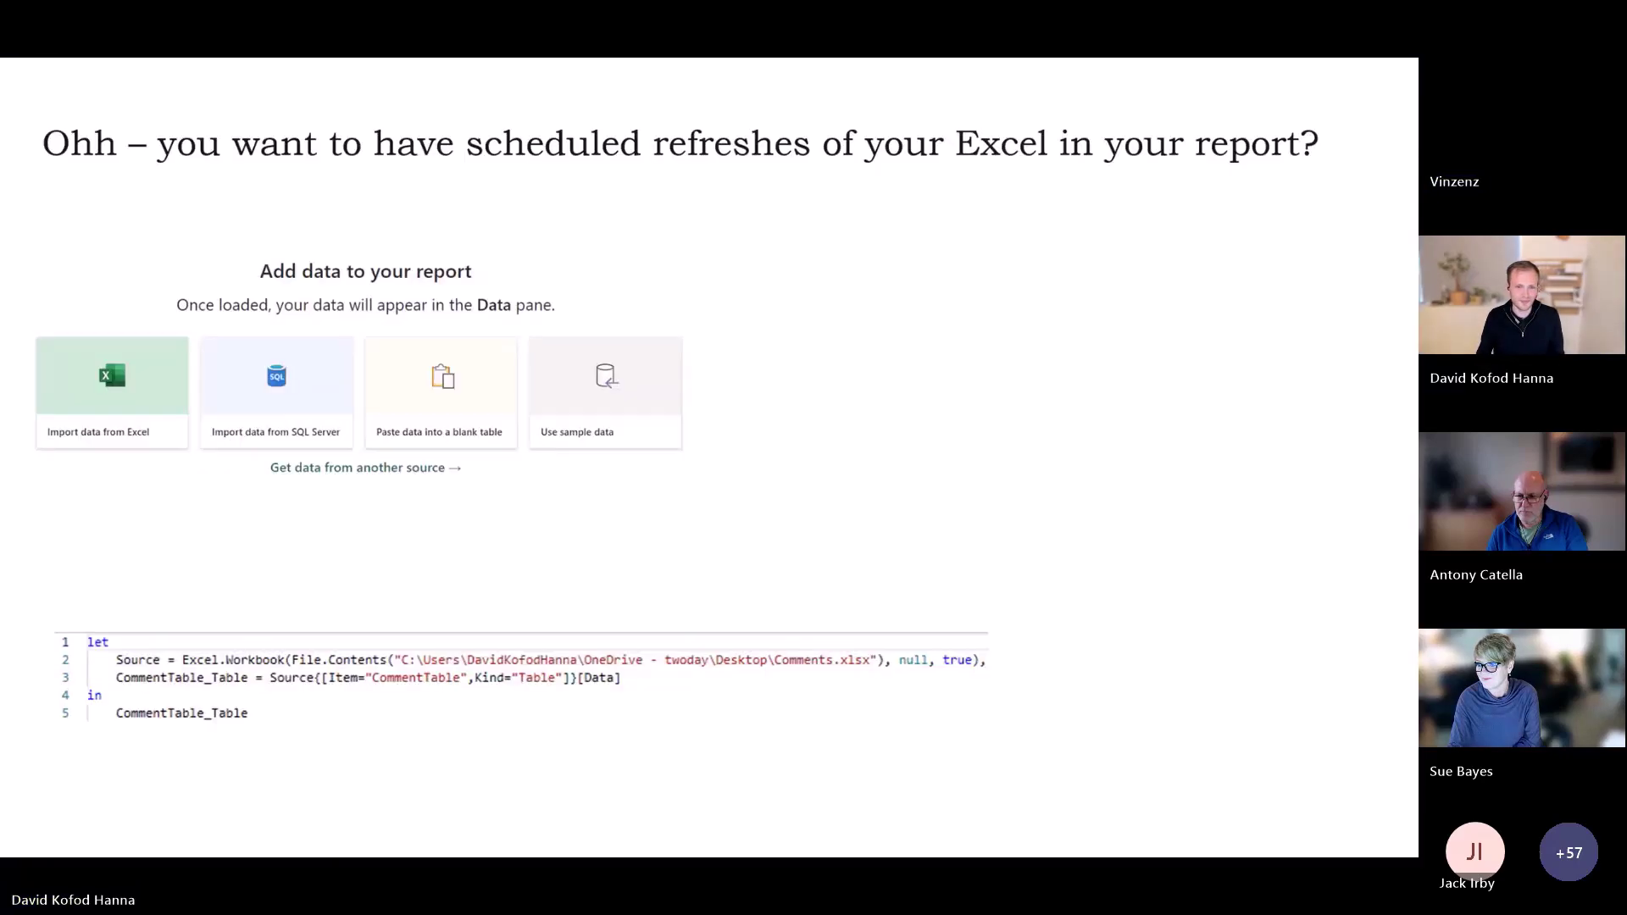
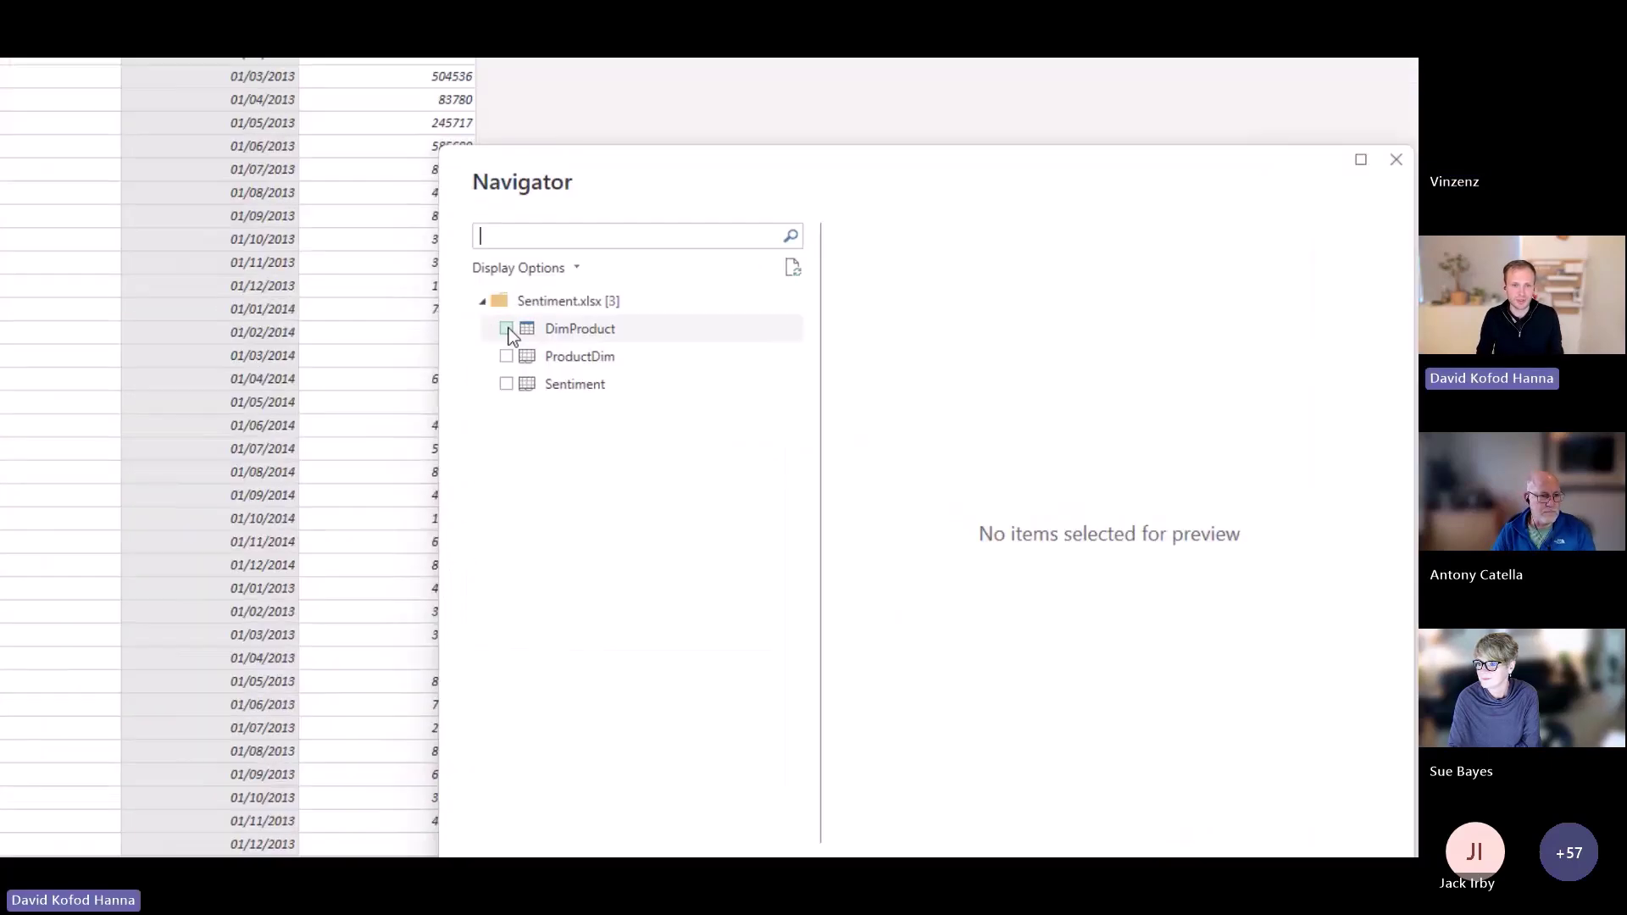
Import the DimProduct table and Sentiment sheet from Sentiment.xlsx, comparing DimProduct with ProductDim, and promote Sentiment's first row to headers
left_click(499, 343)
left_click(499, 356)
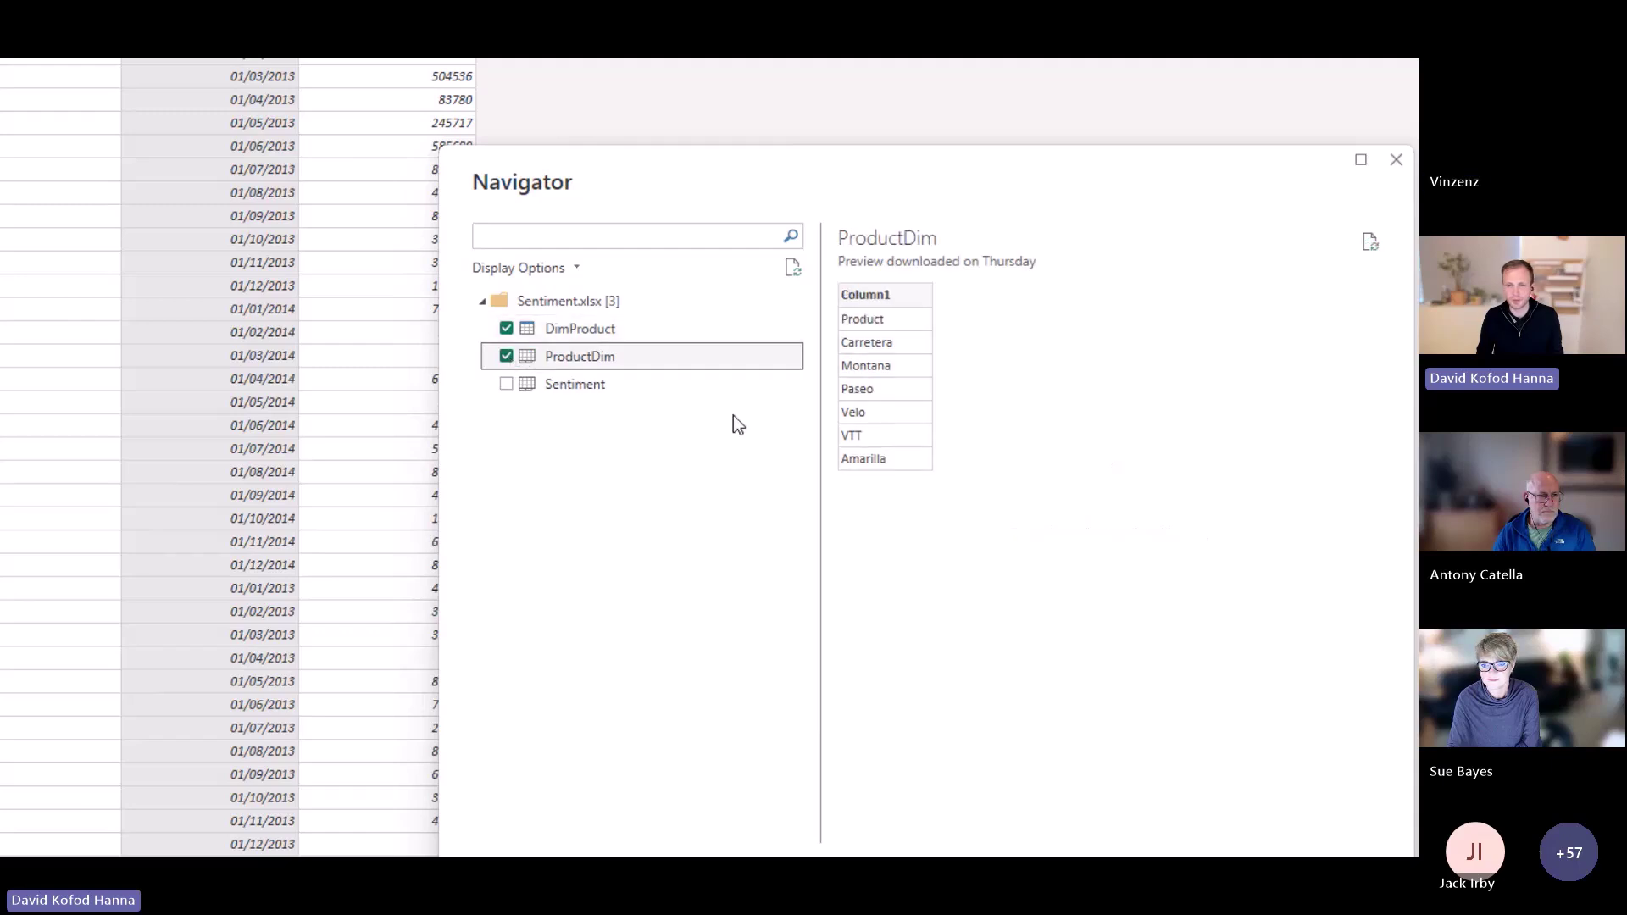
left_click(598, 337)
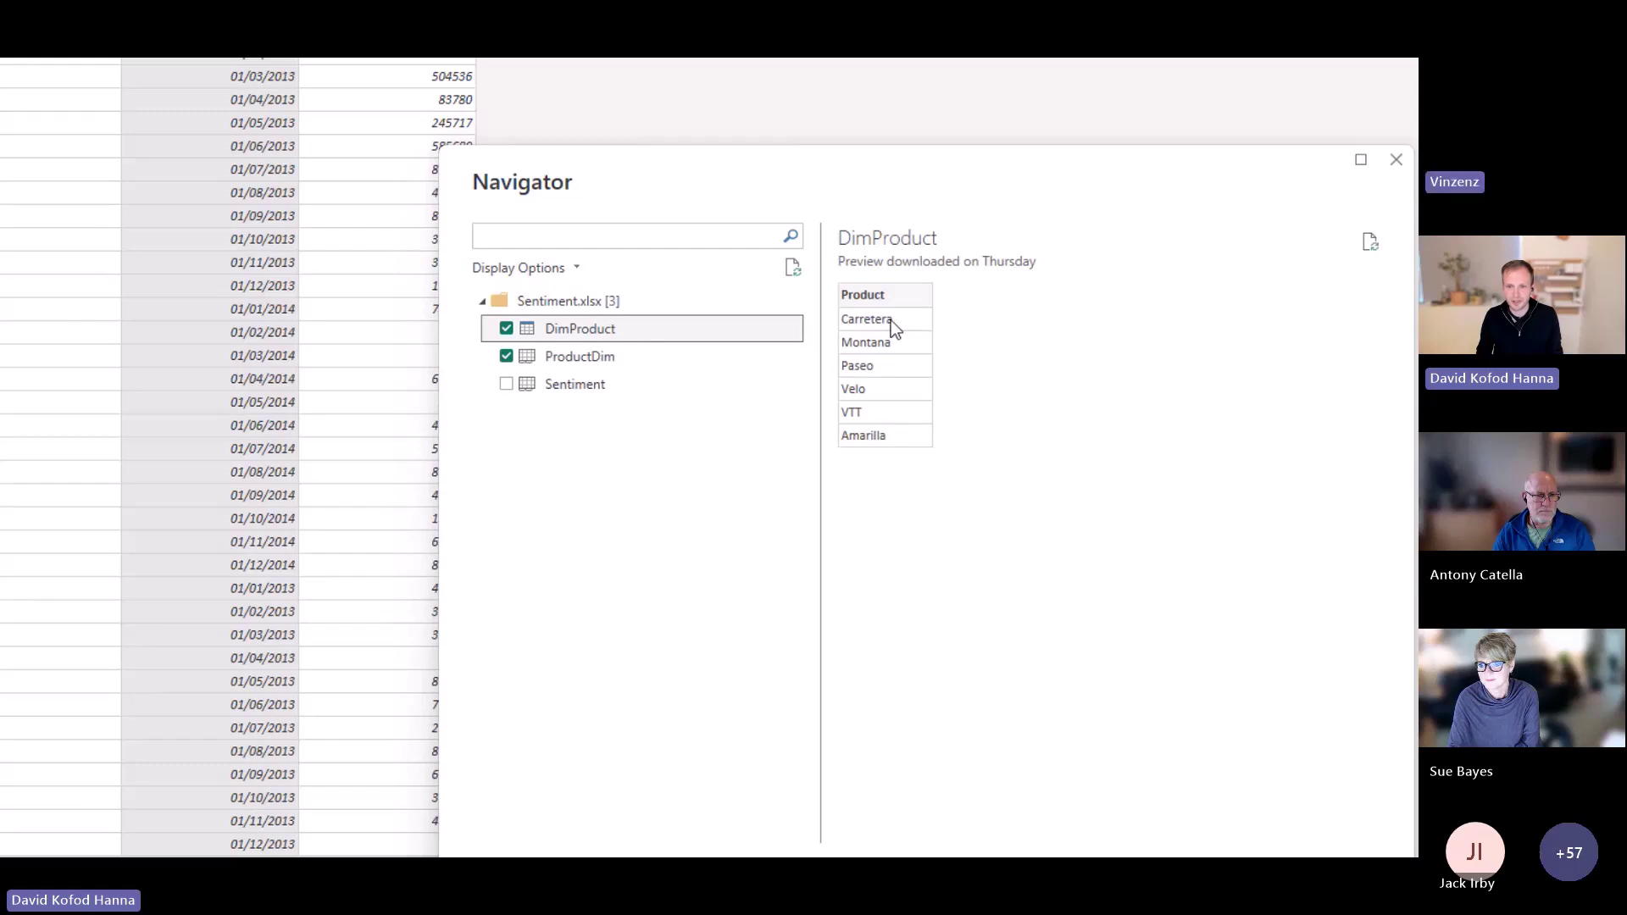
left_click(662, 364)
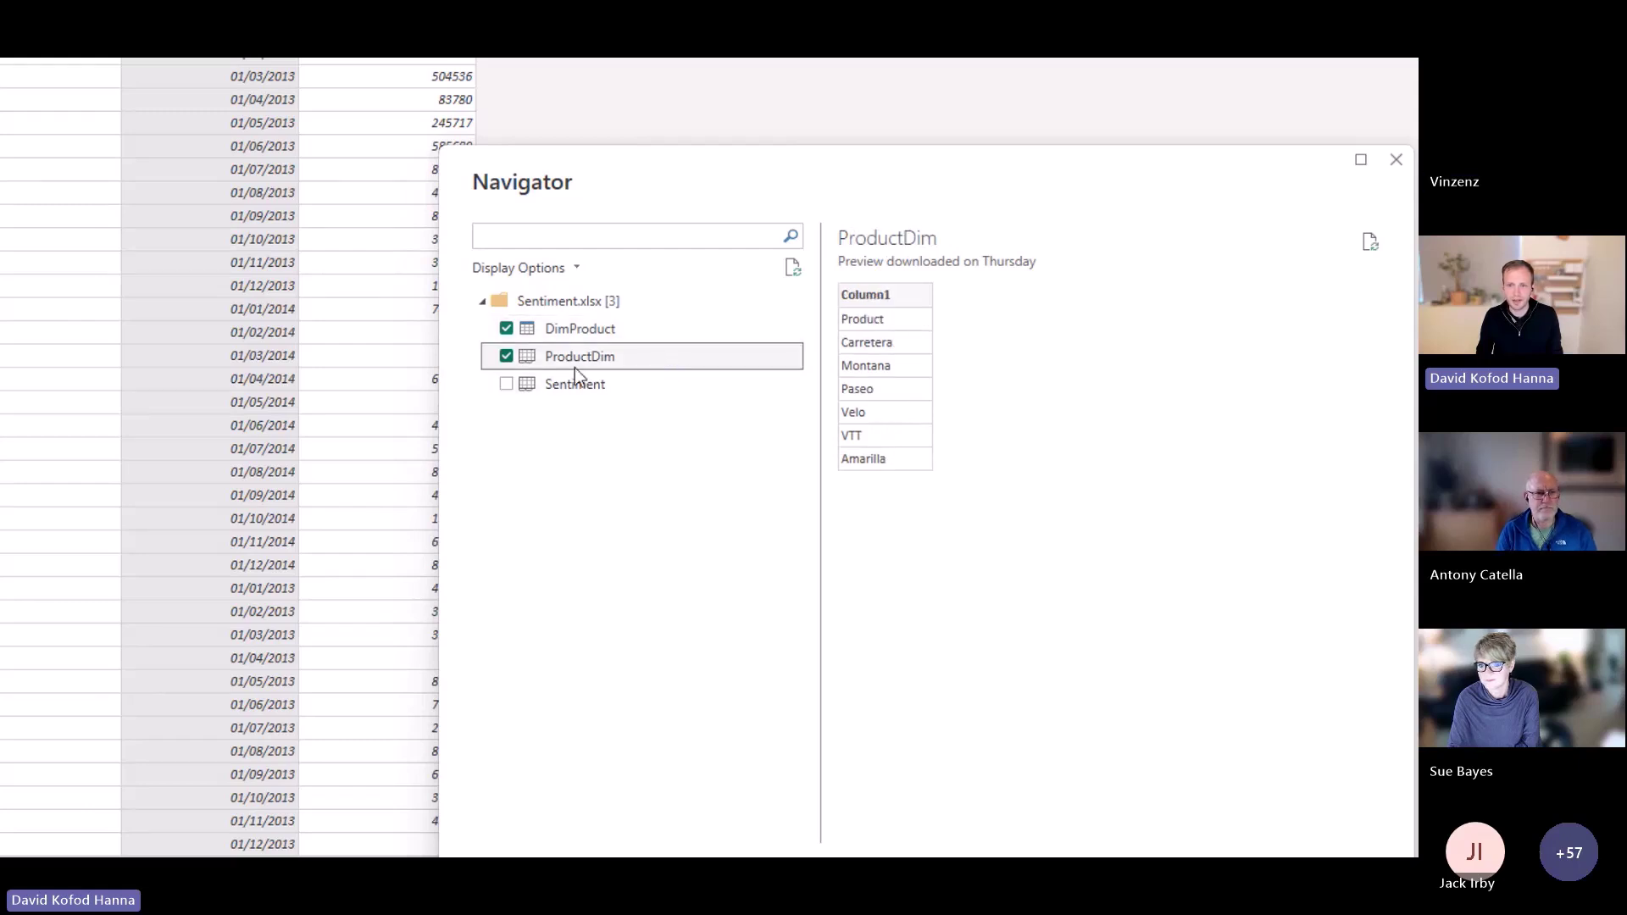
left_click(506, 356)
left_click(506, 384)
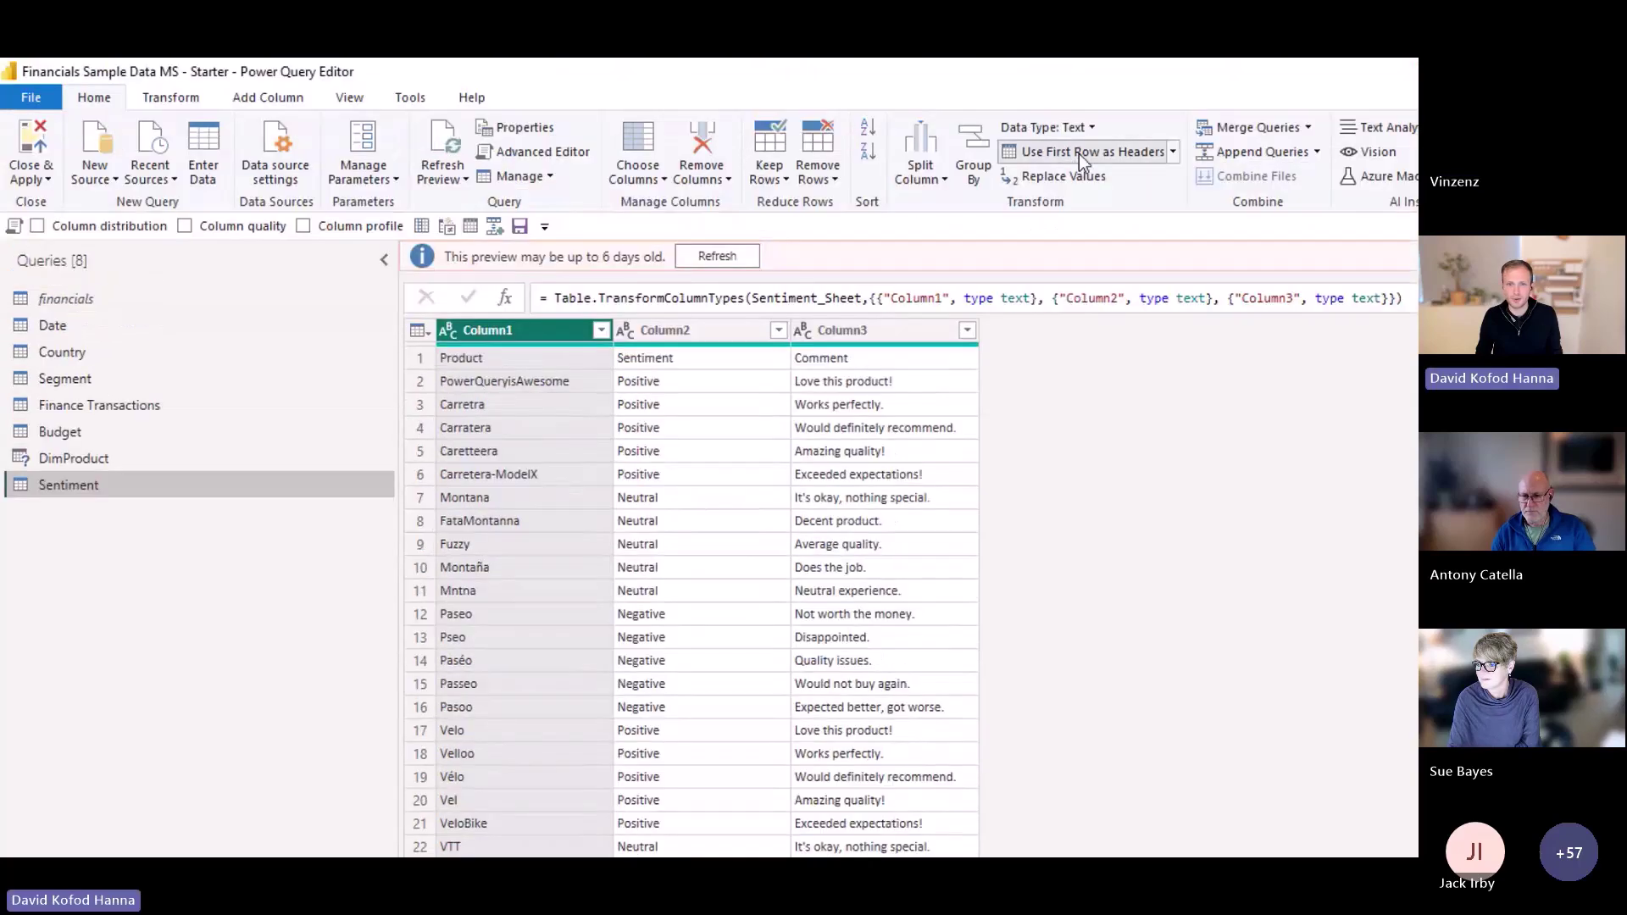
left_click(1076, 153)
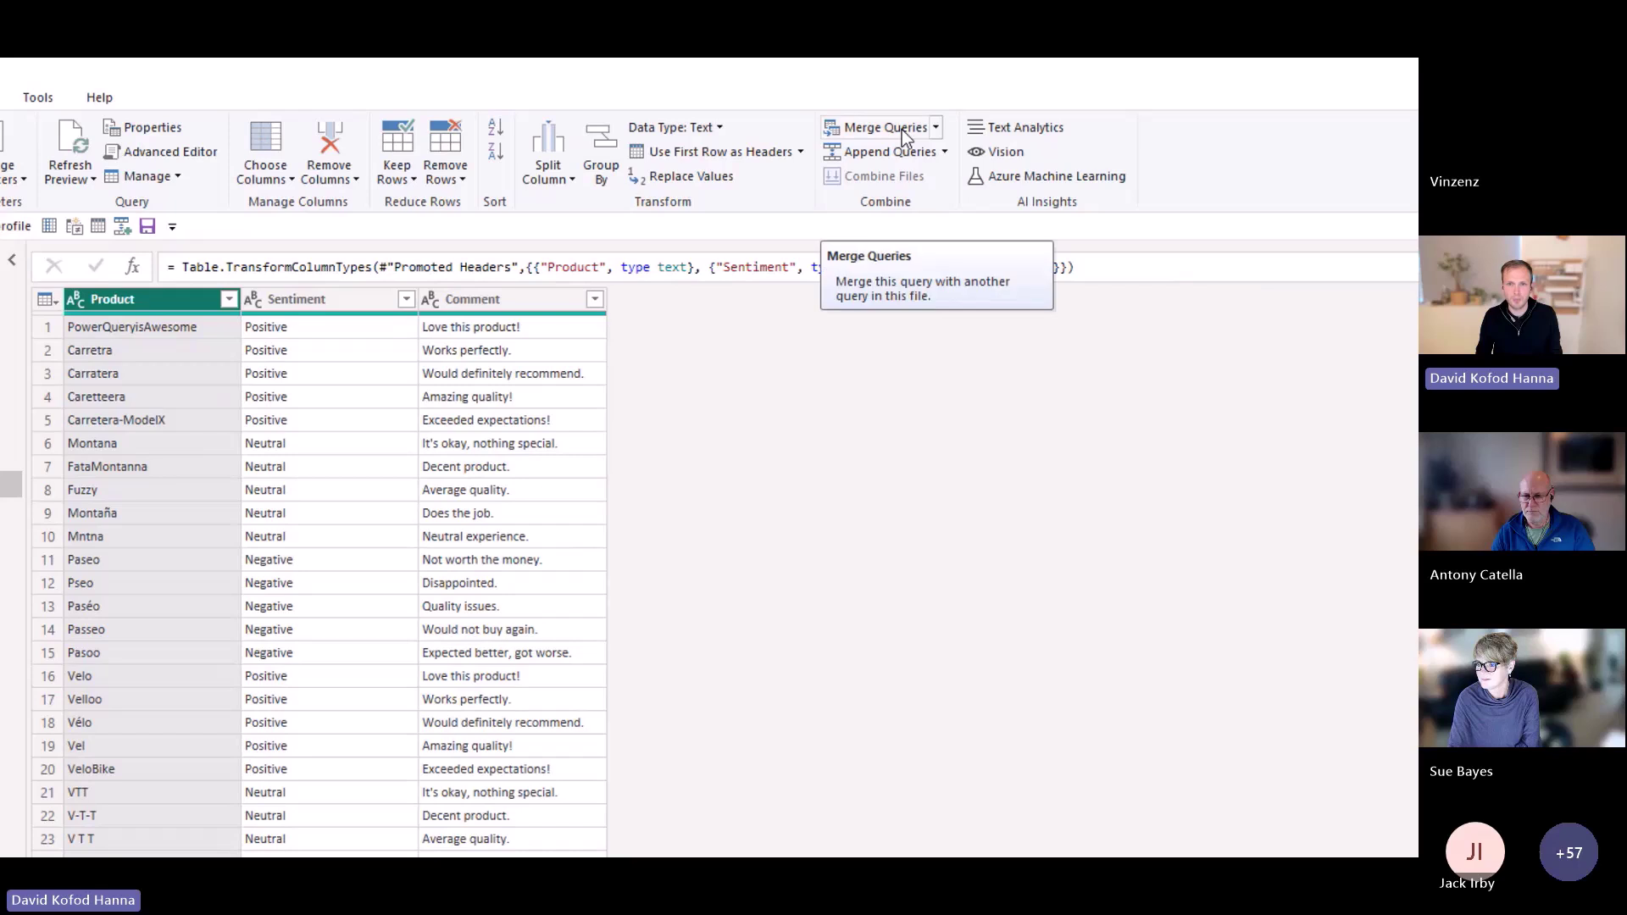
left_click(905, 134)
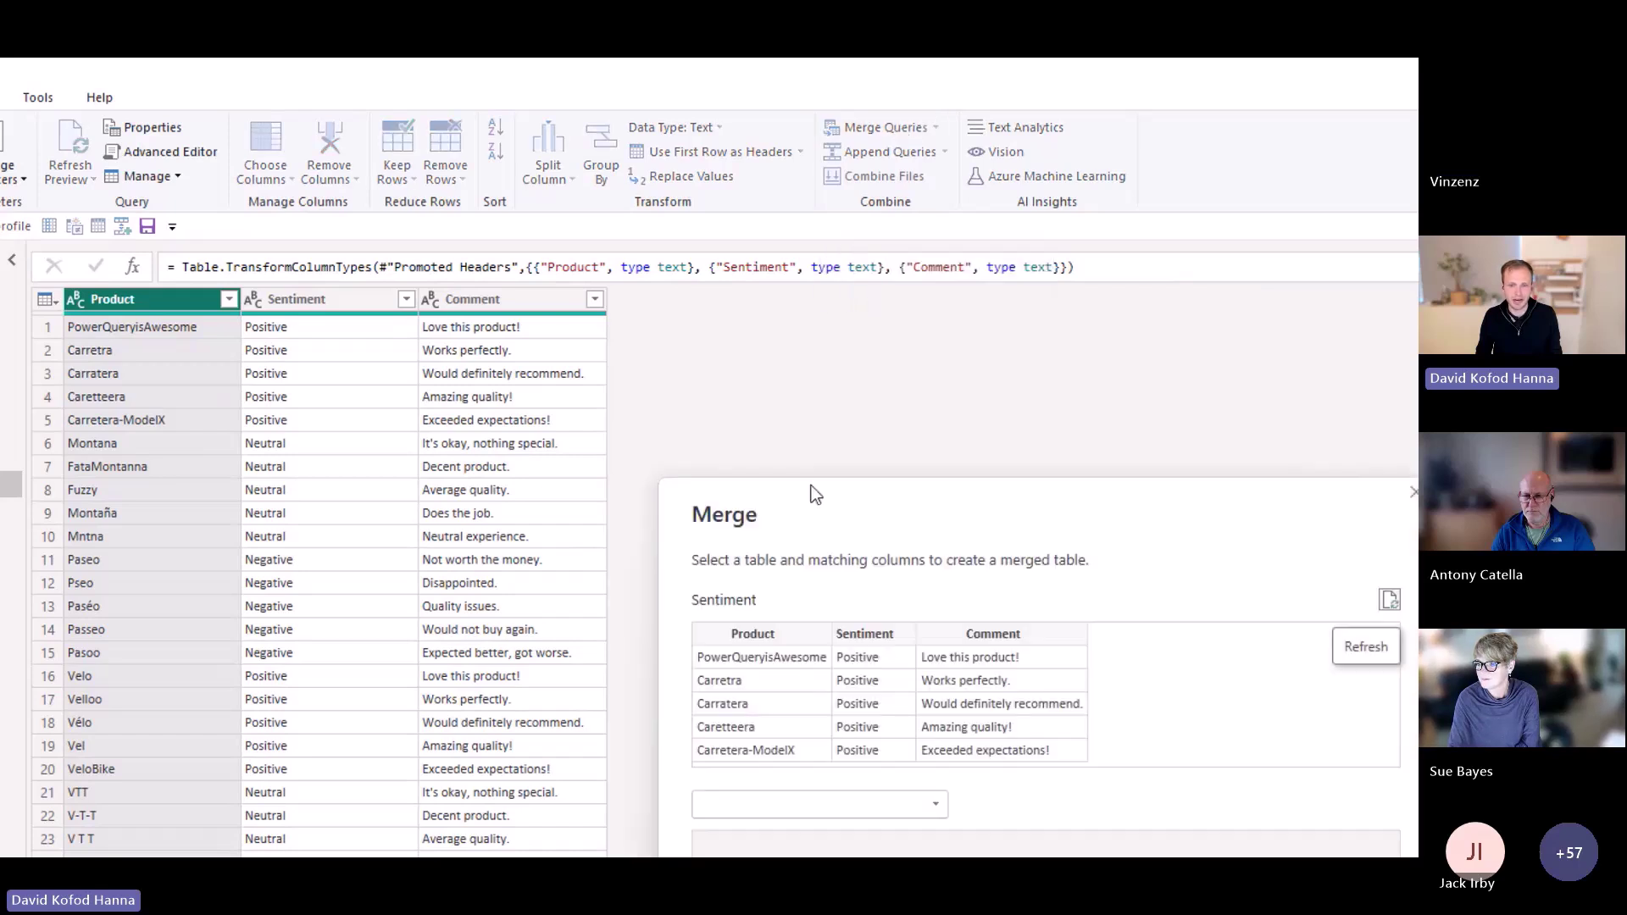
left_click(739, 533)
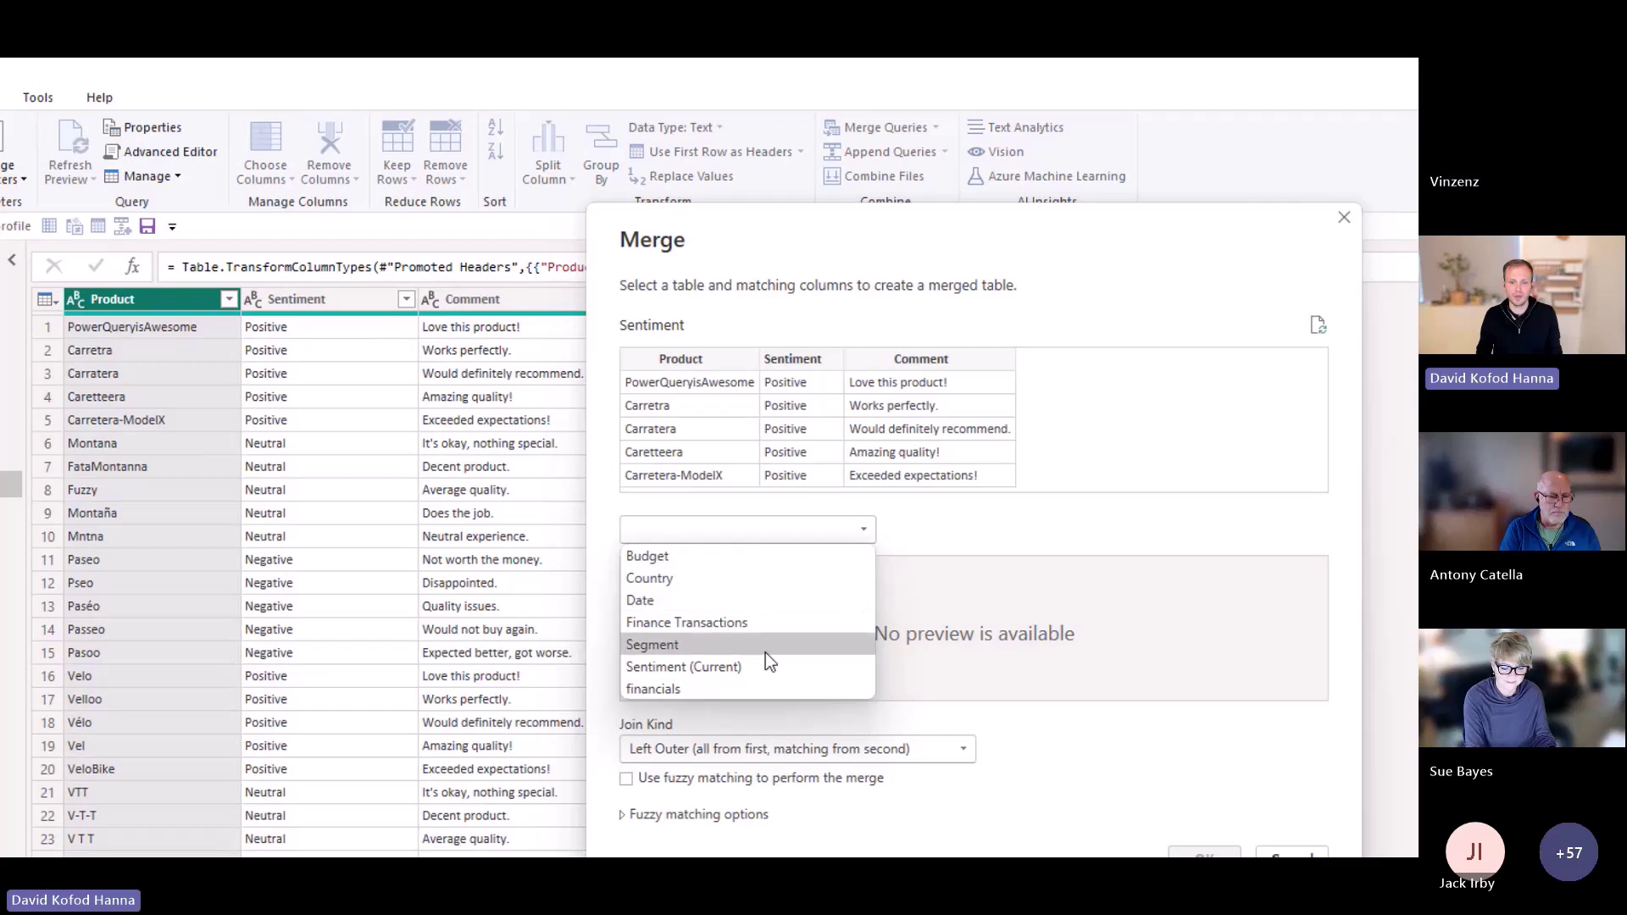
left_click(904, 523)
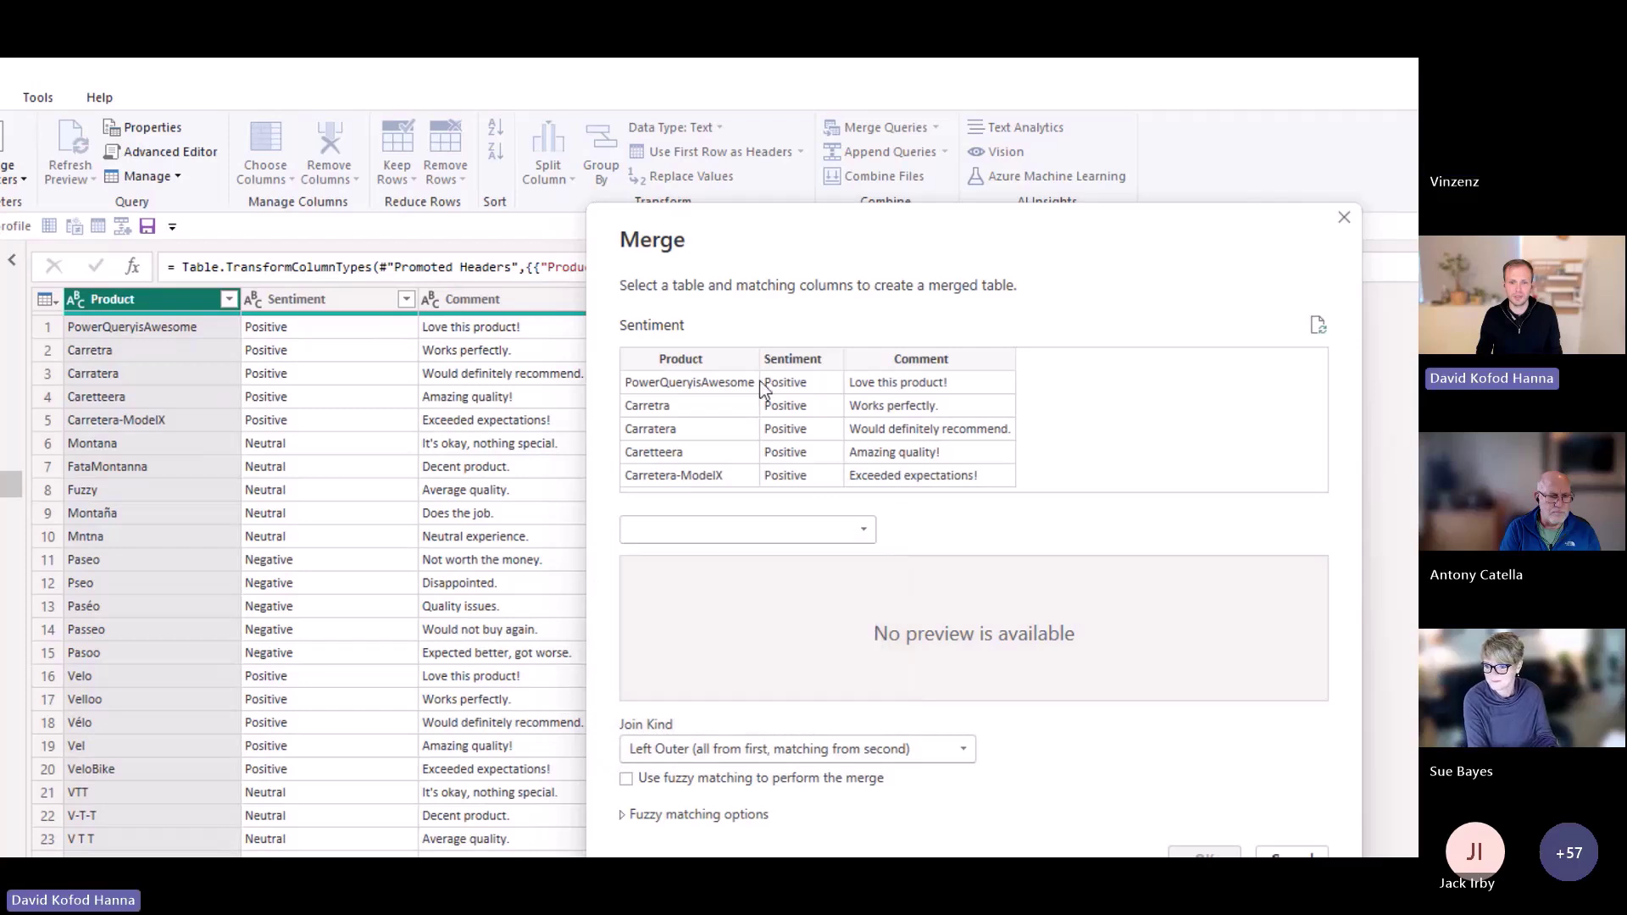
left_click(759, 532)
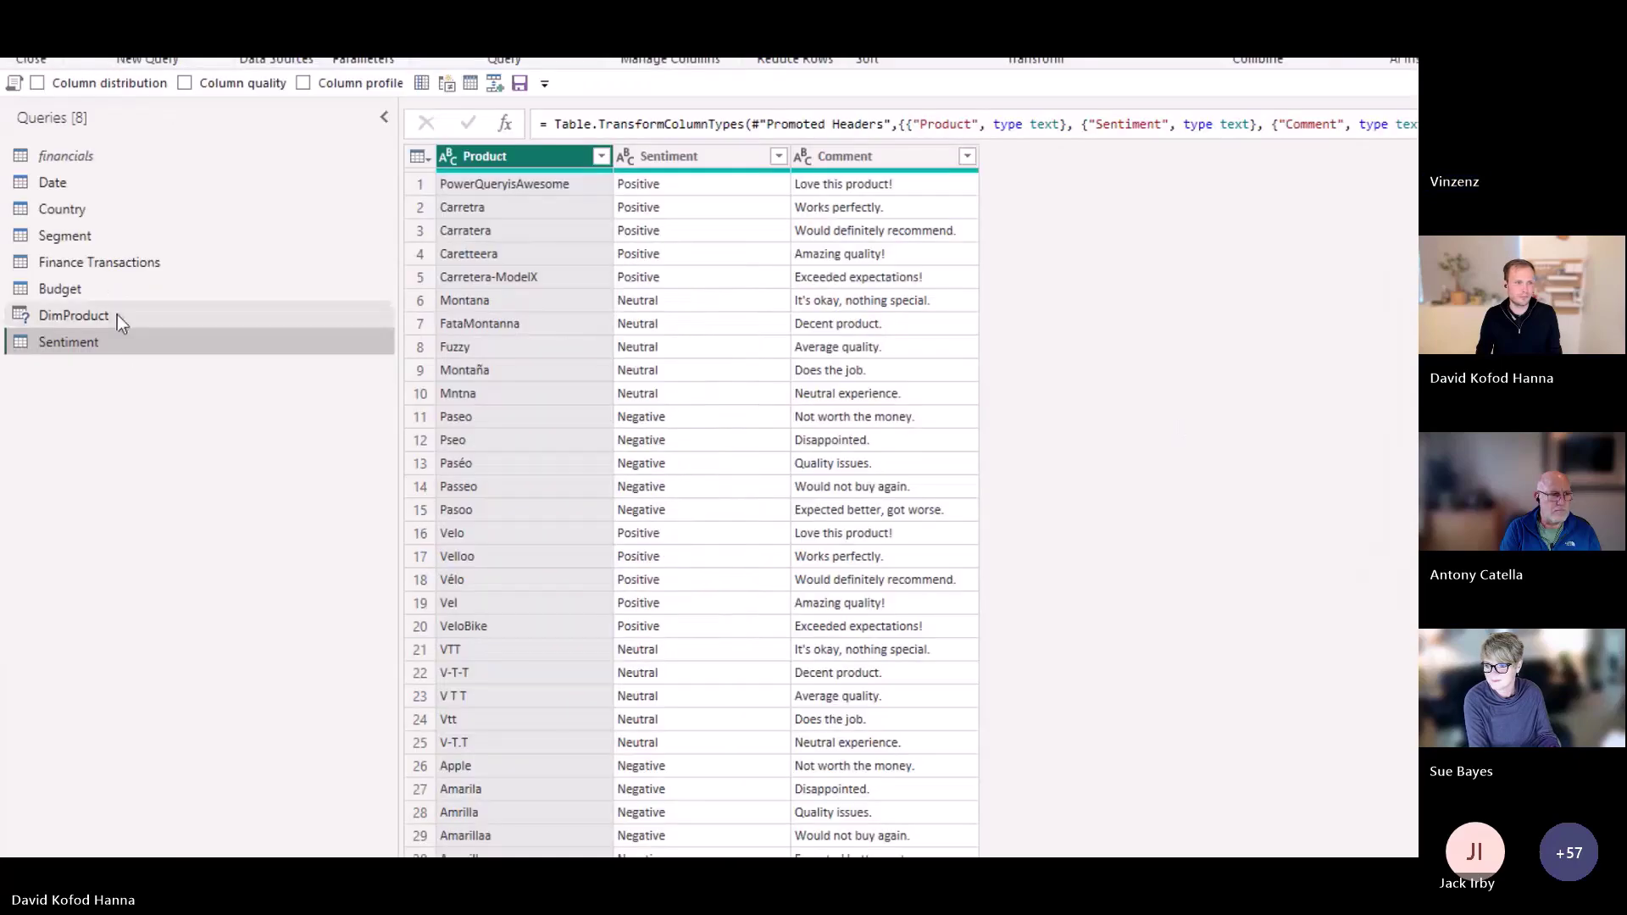
Refresh the DimProduct query's preview and return to the Sentiment query
left_click(117, 315)
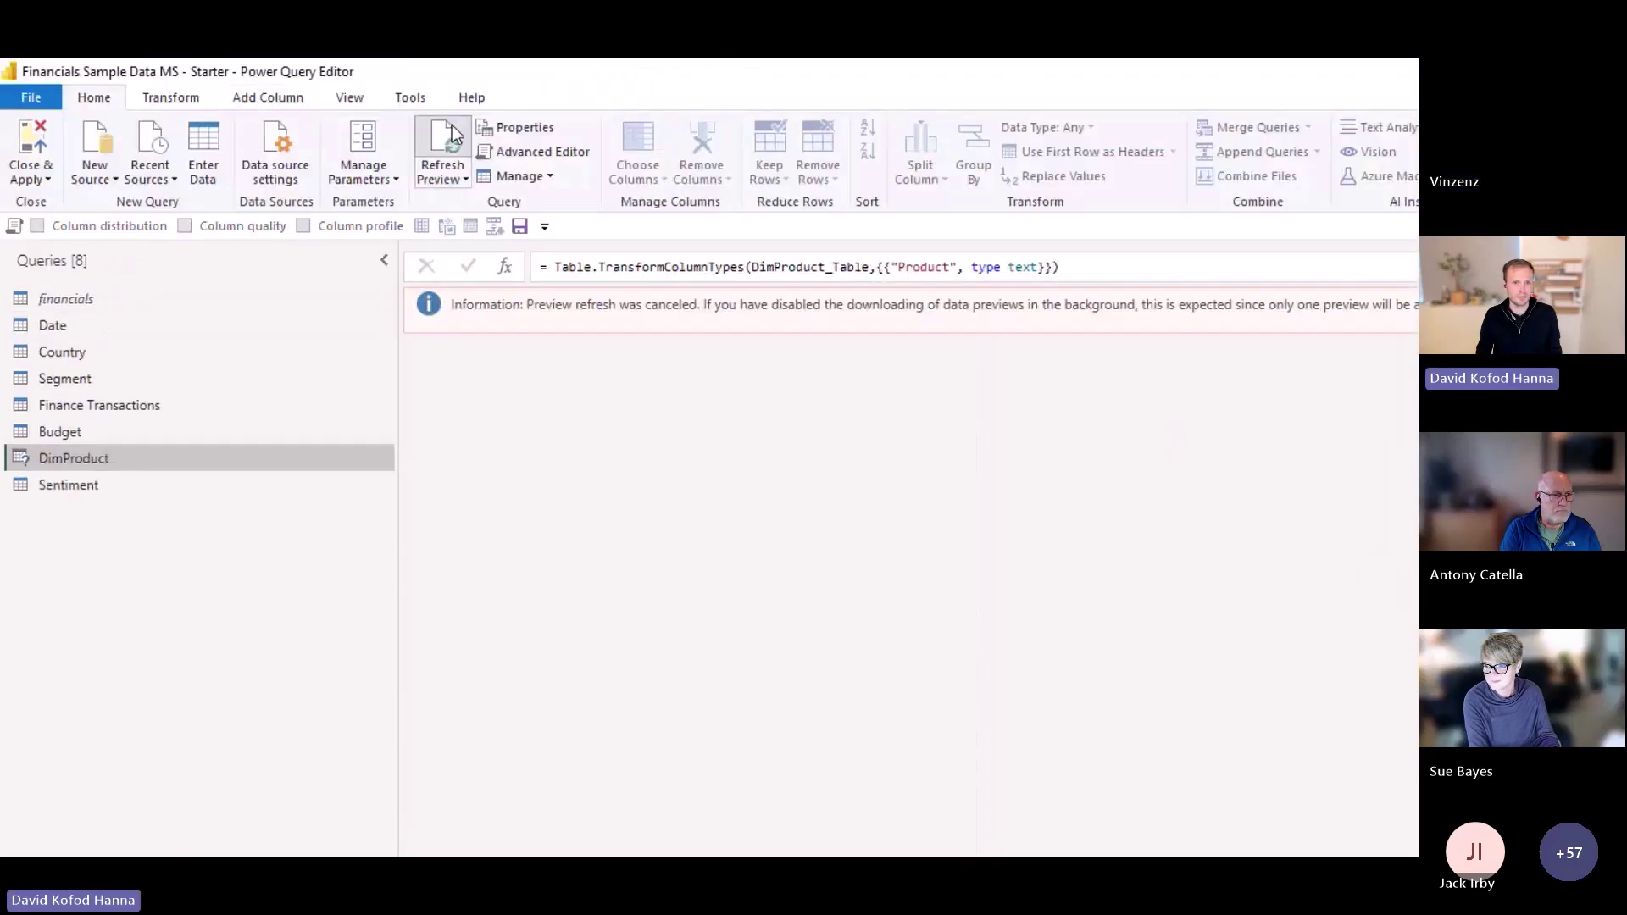
left_click(451, 126)
left_click(146, 485)
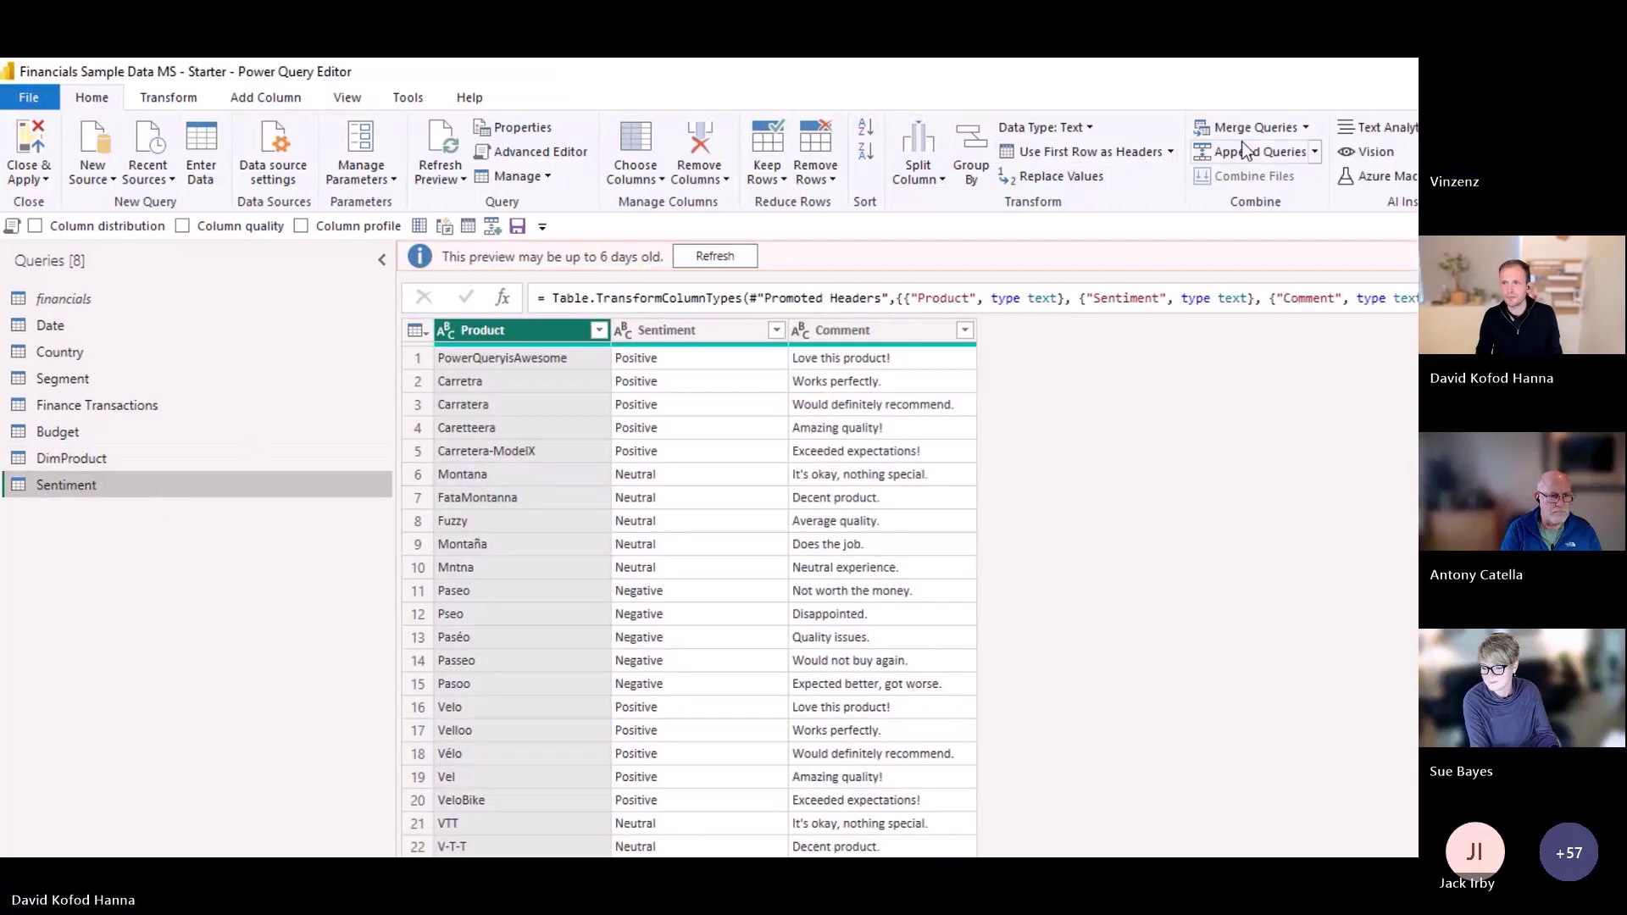
Merge Sentiment with DimProduct on their Product columns using a Left Outer join, and expand the merged DimProduct column
left_click(1241, 127)
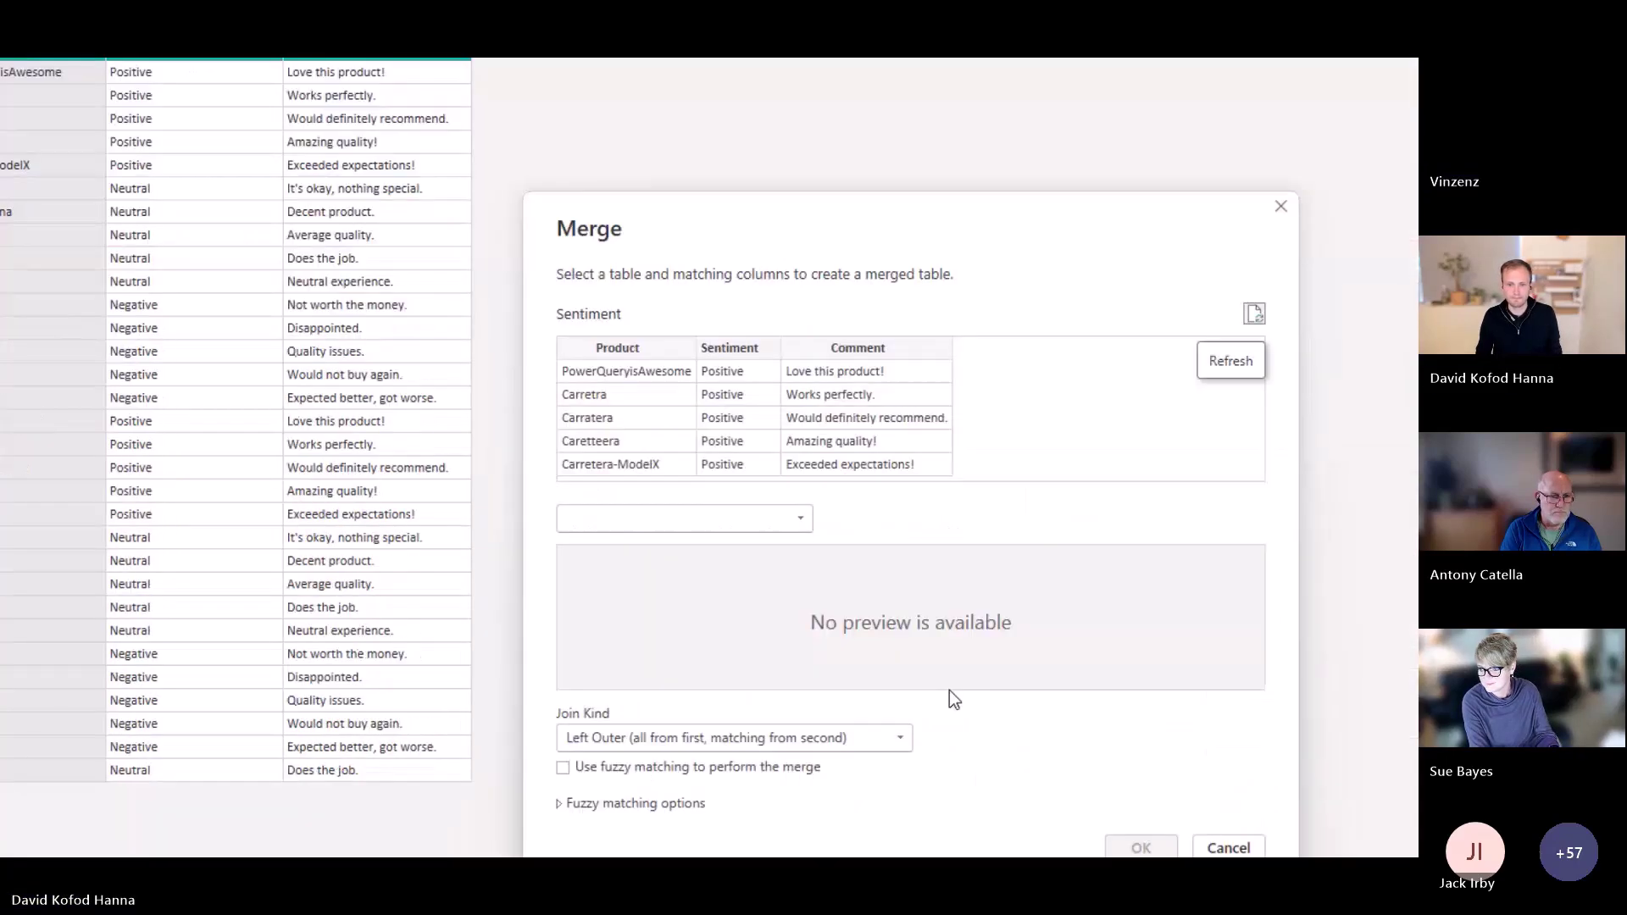
left_click(741, 519)
left_click(644, 611)
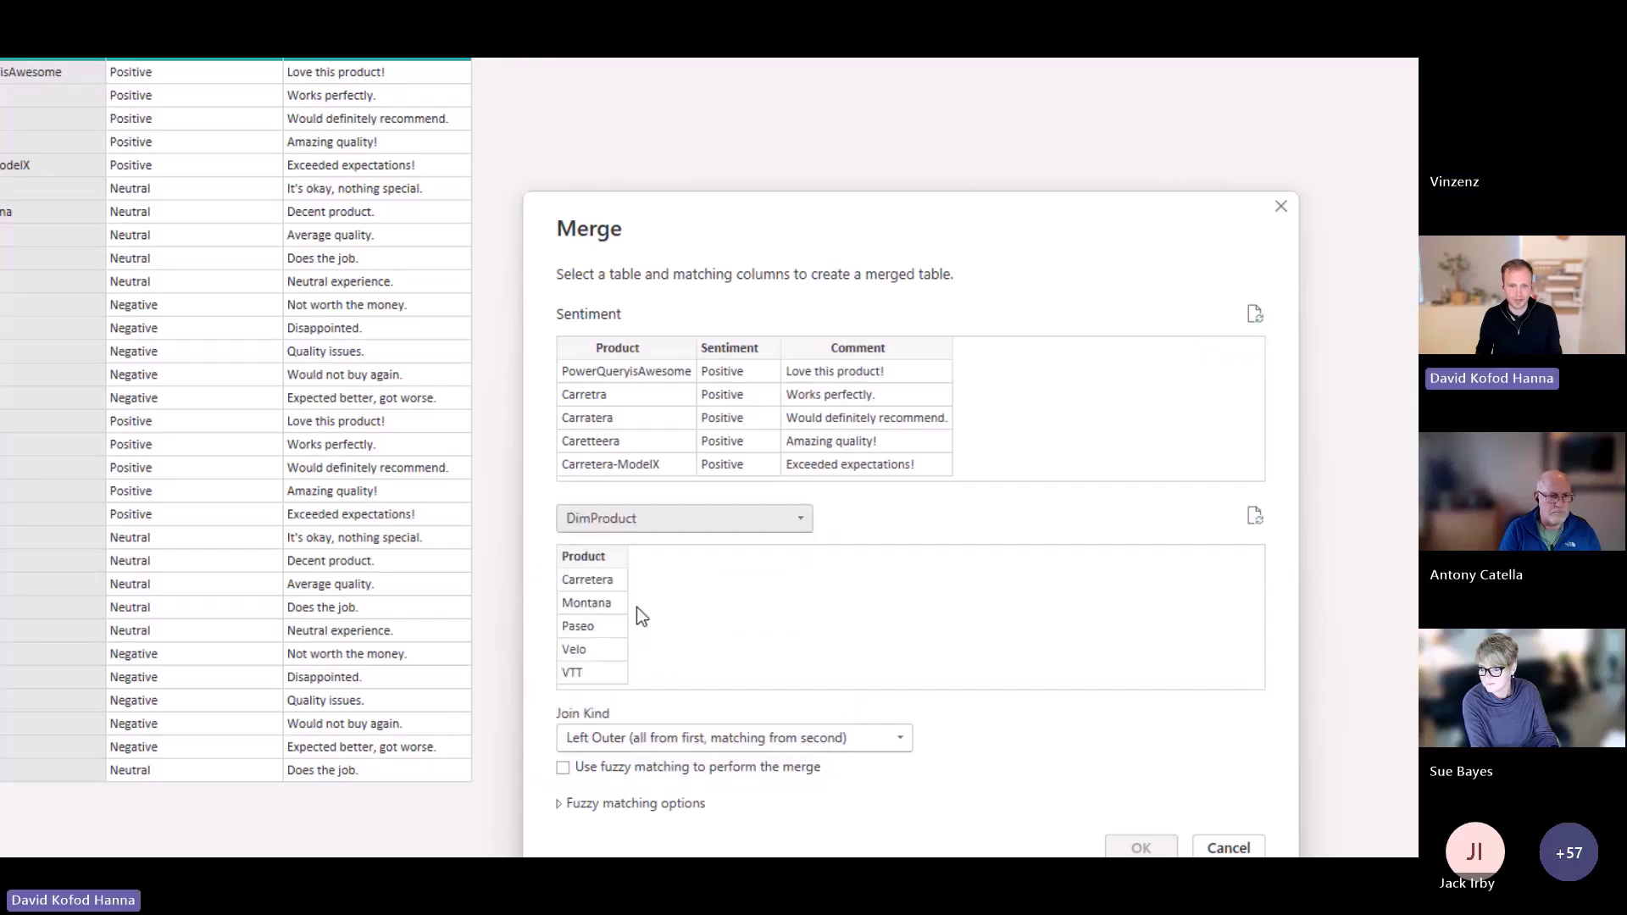
left_click(668, 292)
left_click(593, 499)
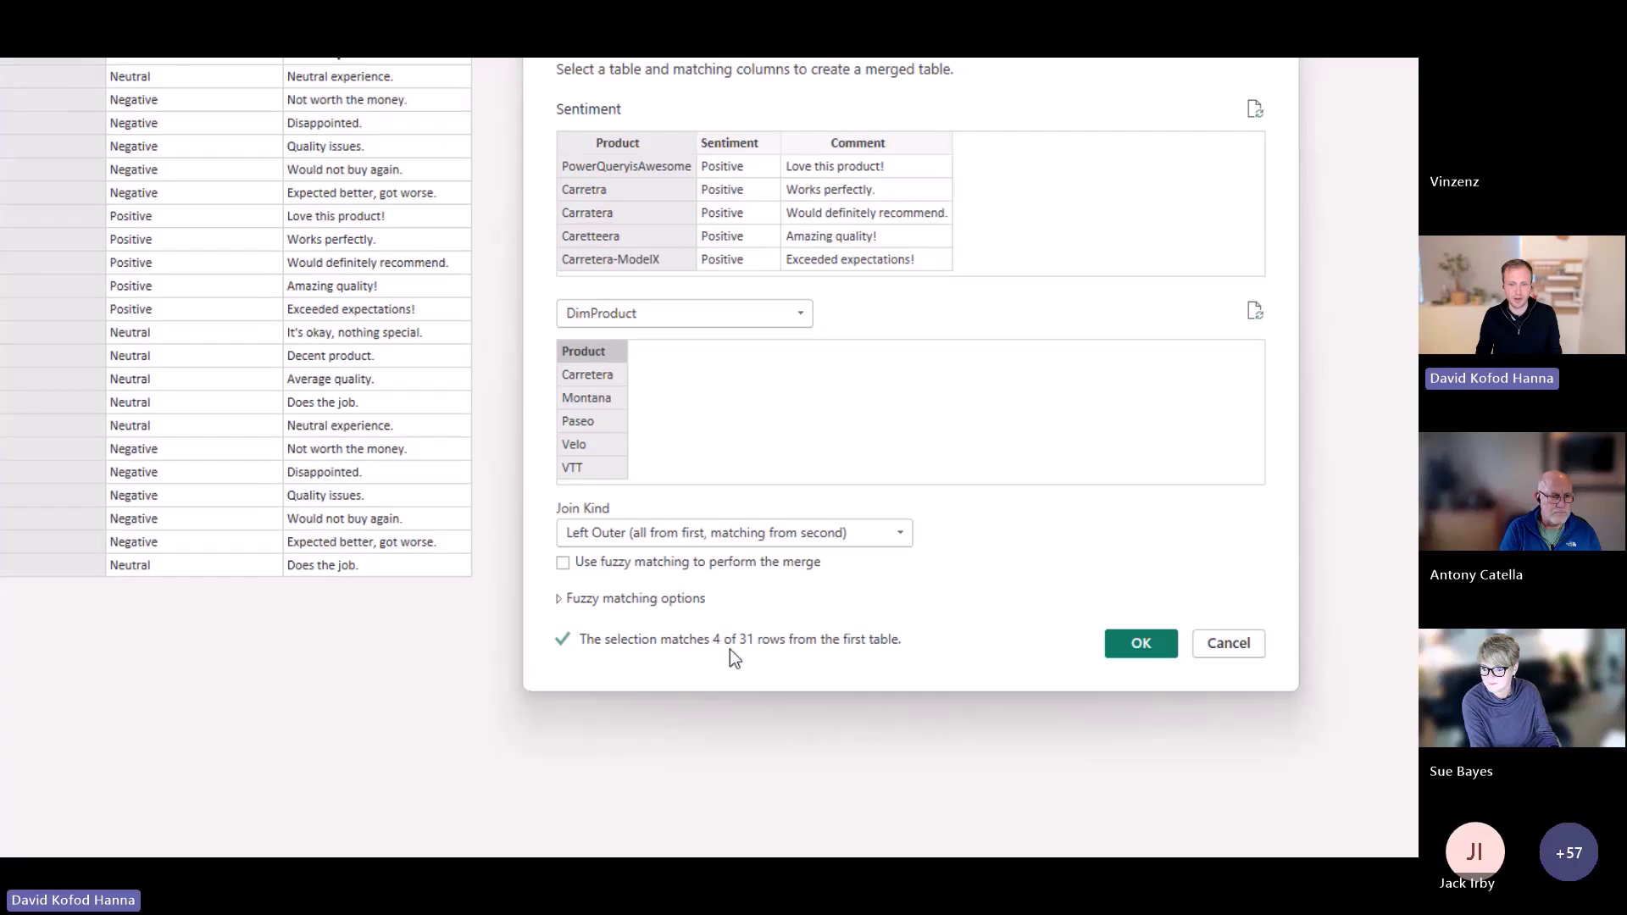
left_click(1110, 642)
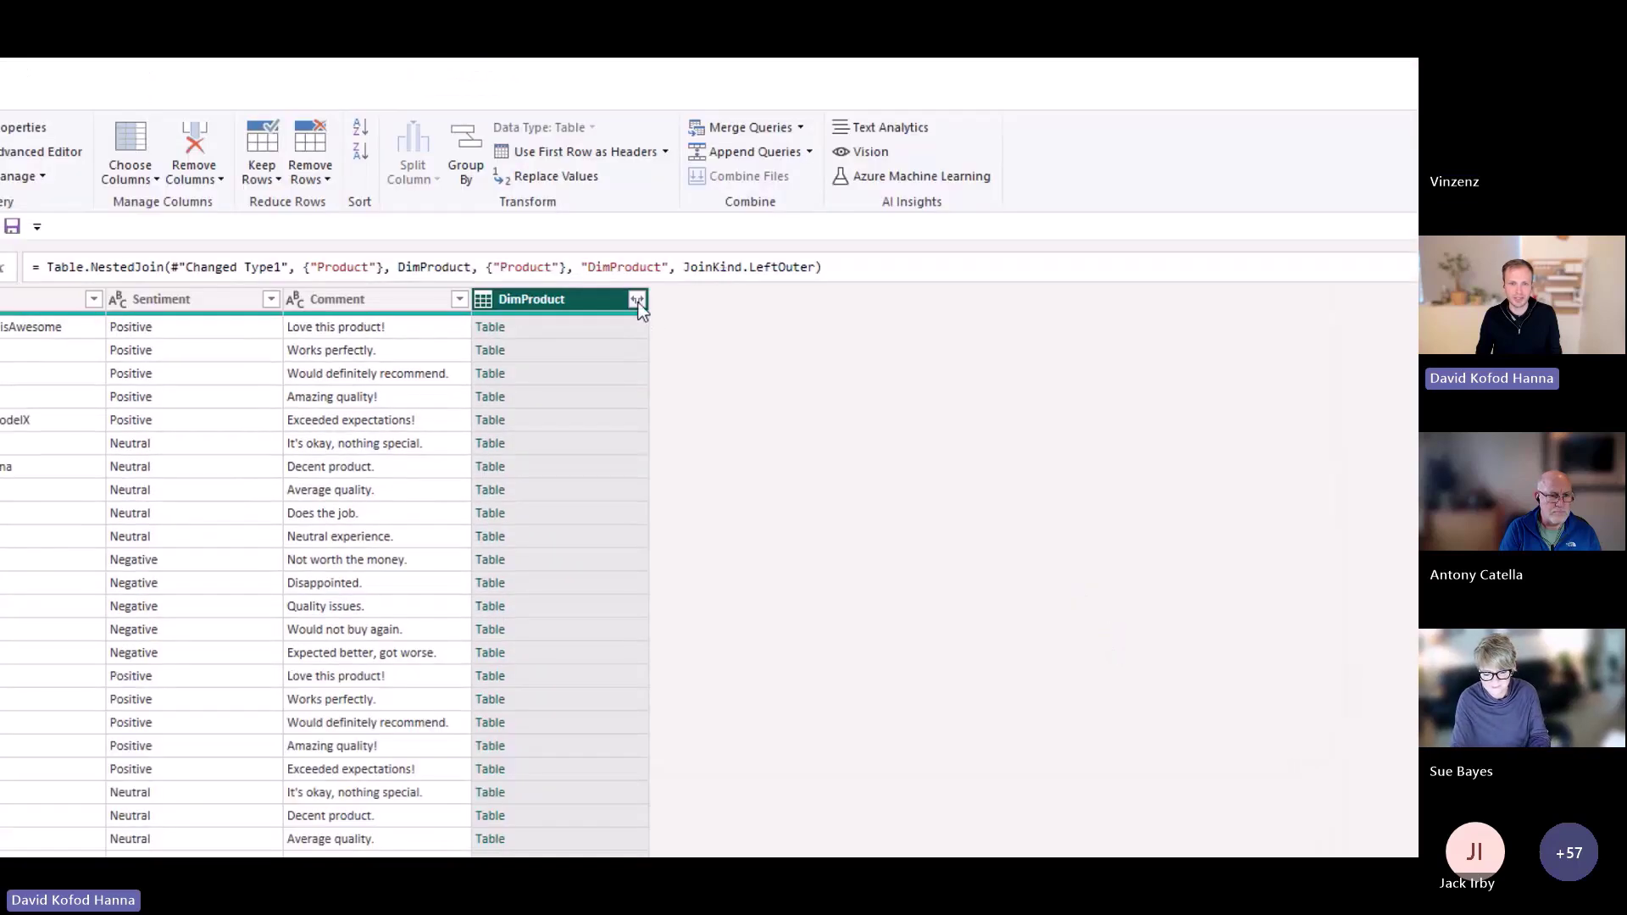
left_click(635, 300)
left_click(501, 556)
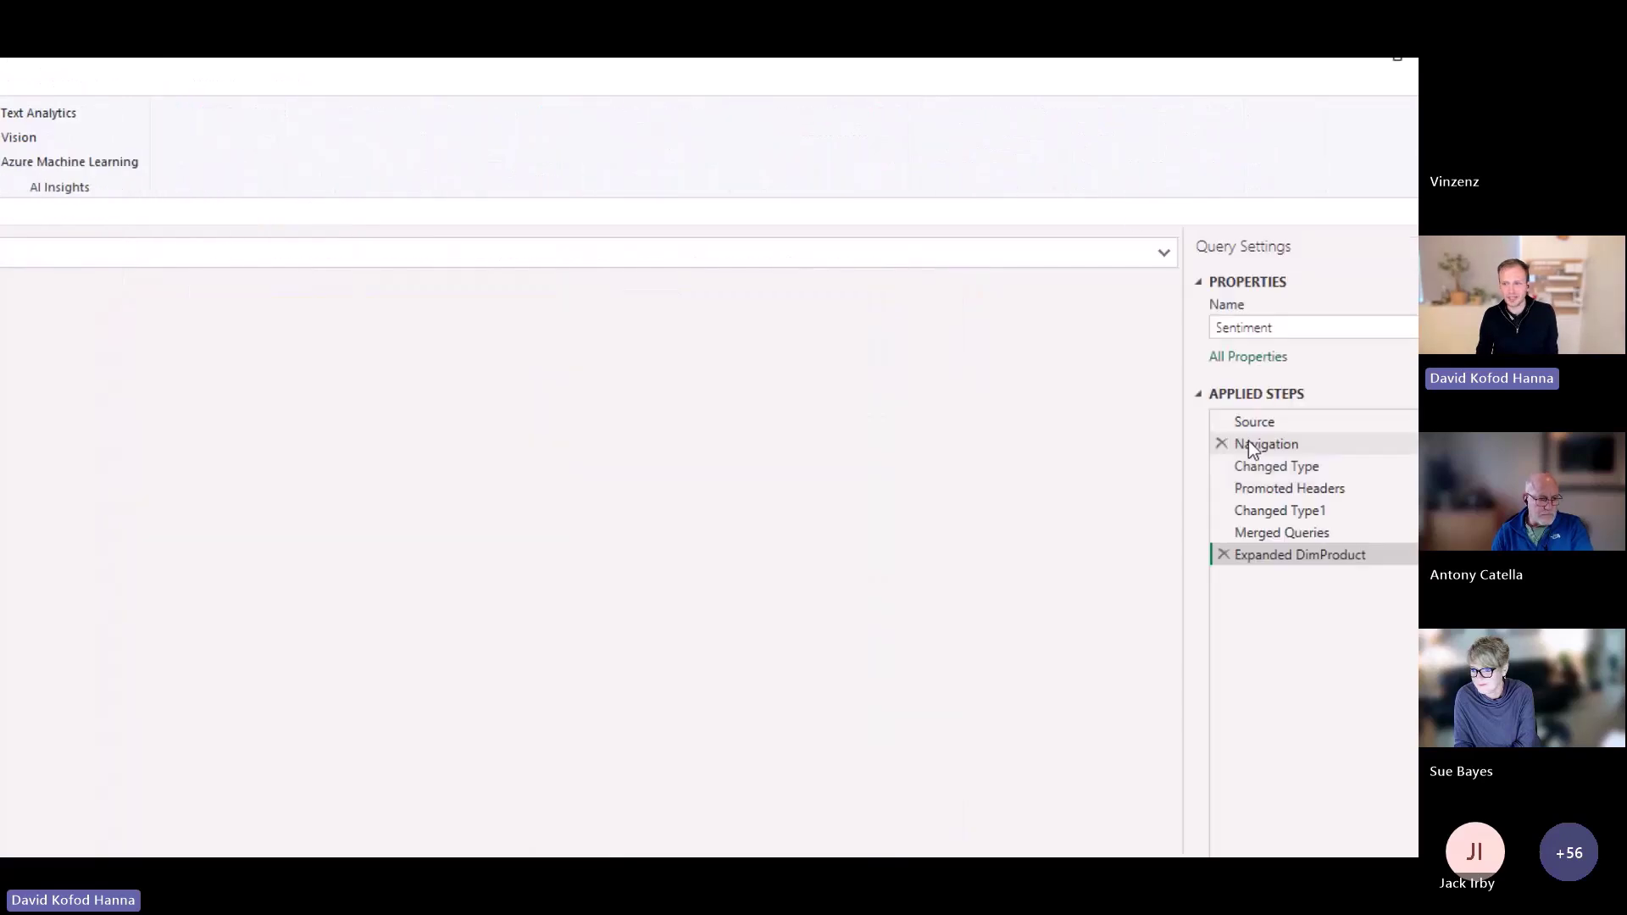
Edit the Merged Queries step to use fuzzy matching, with the maximum number of matches set to 1
left_click(1362, 532)
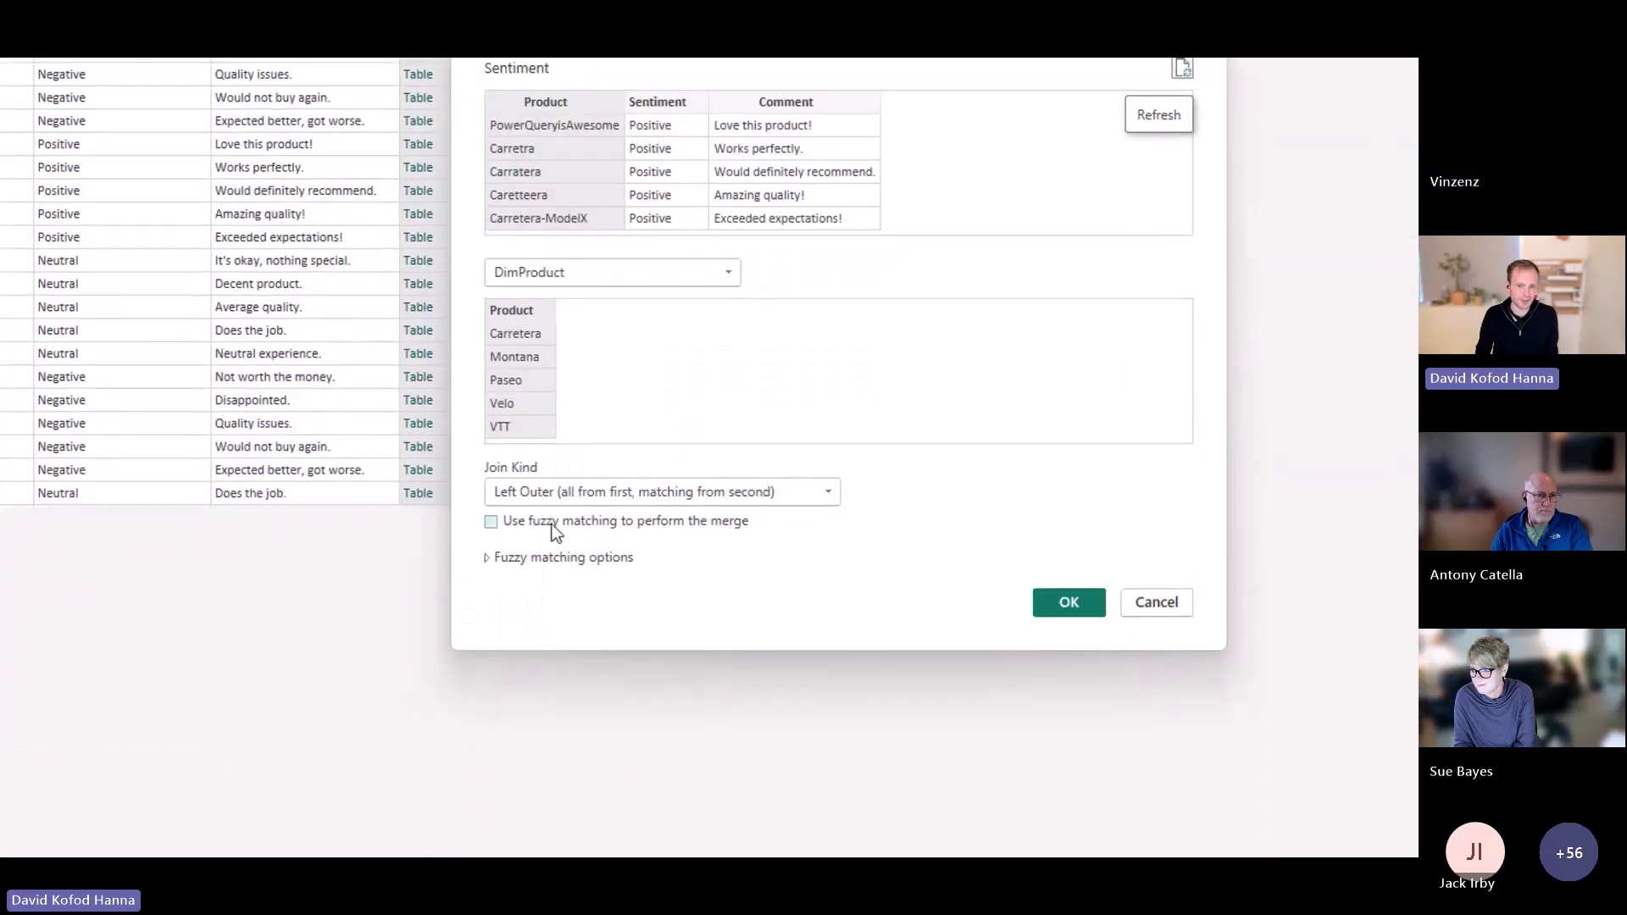
left_click(555, 523)
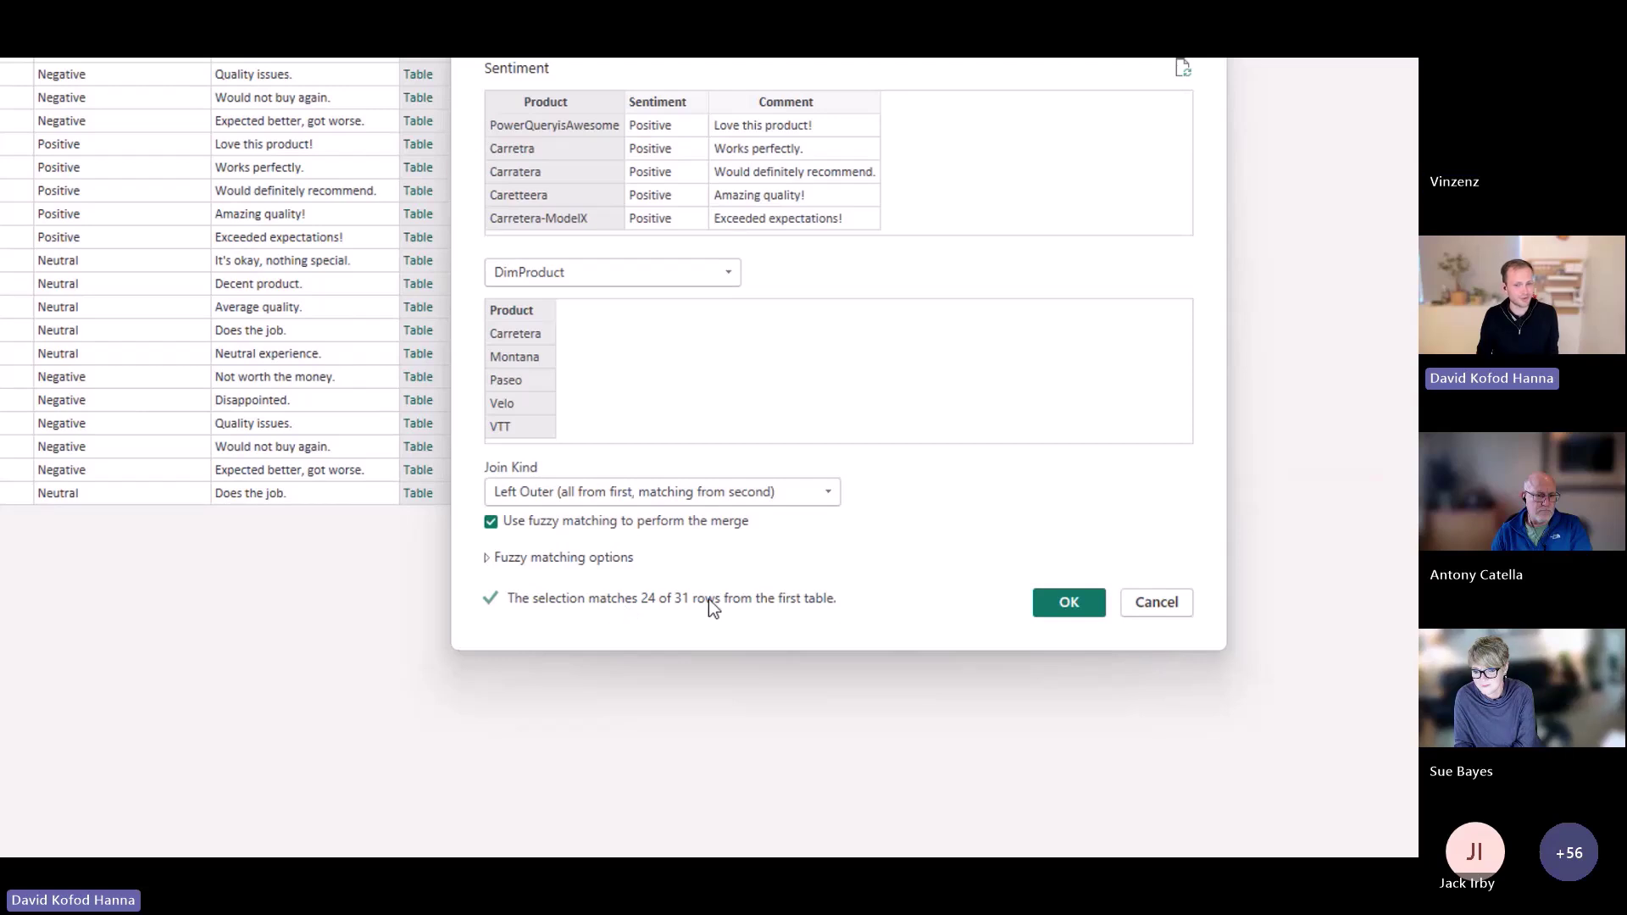
left_click(564, 559)
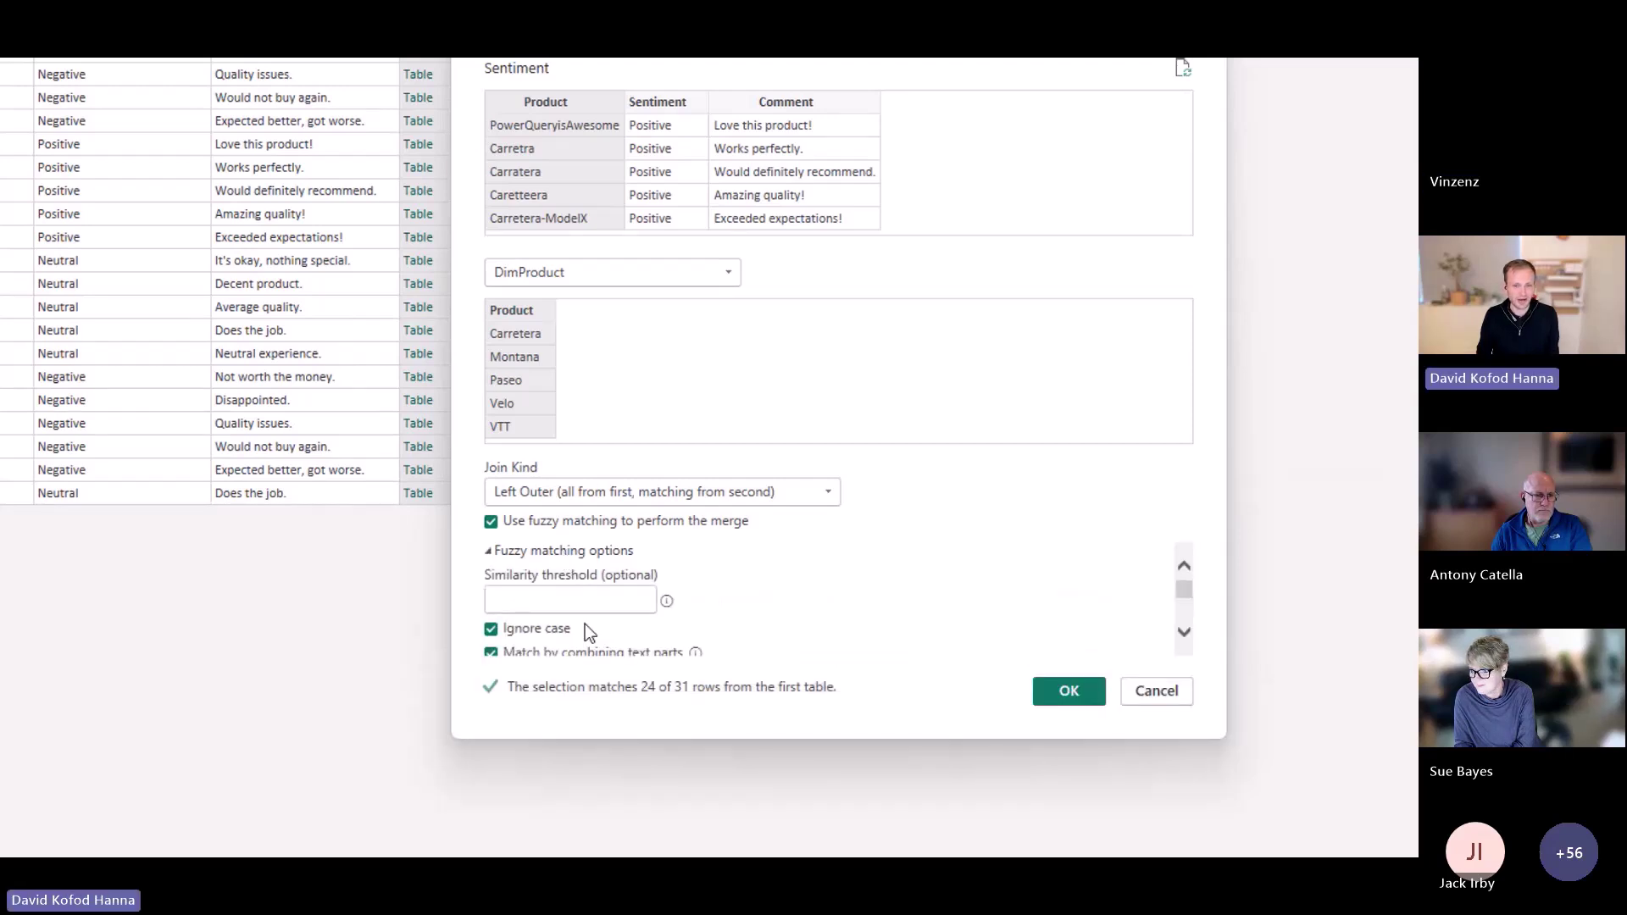
scroll(581, 621, "down", 1)
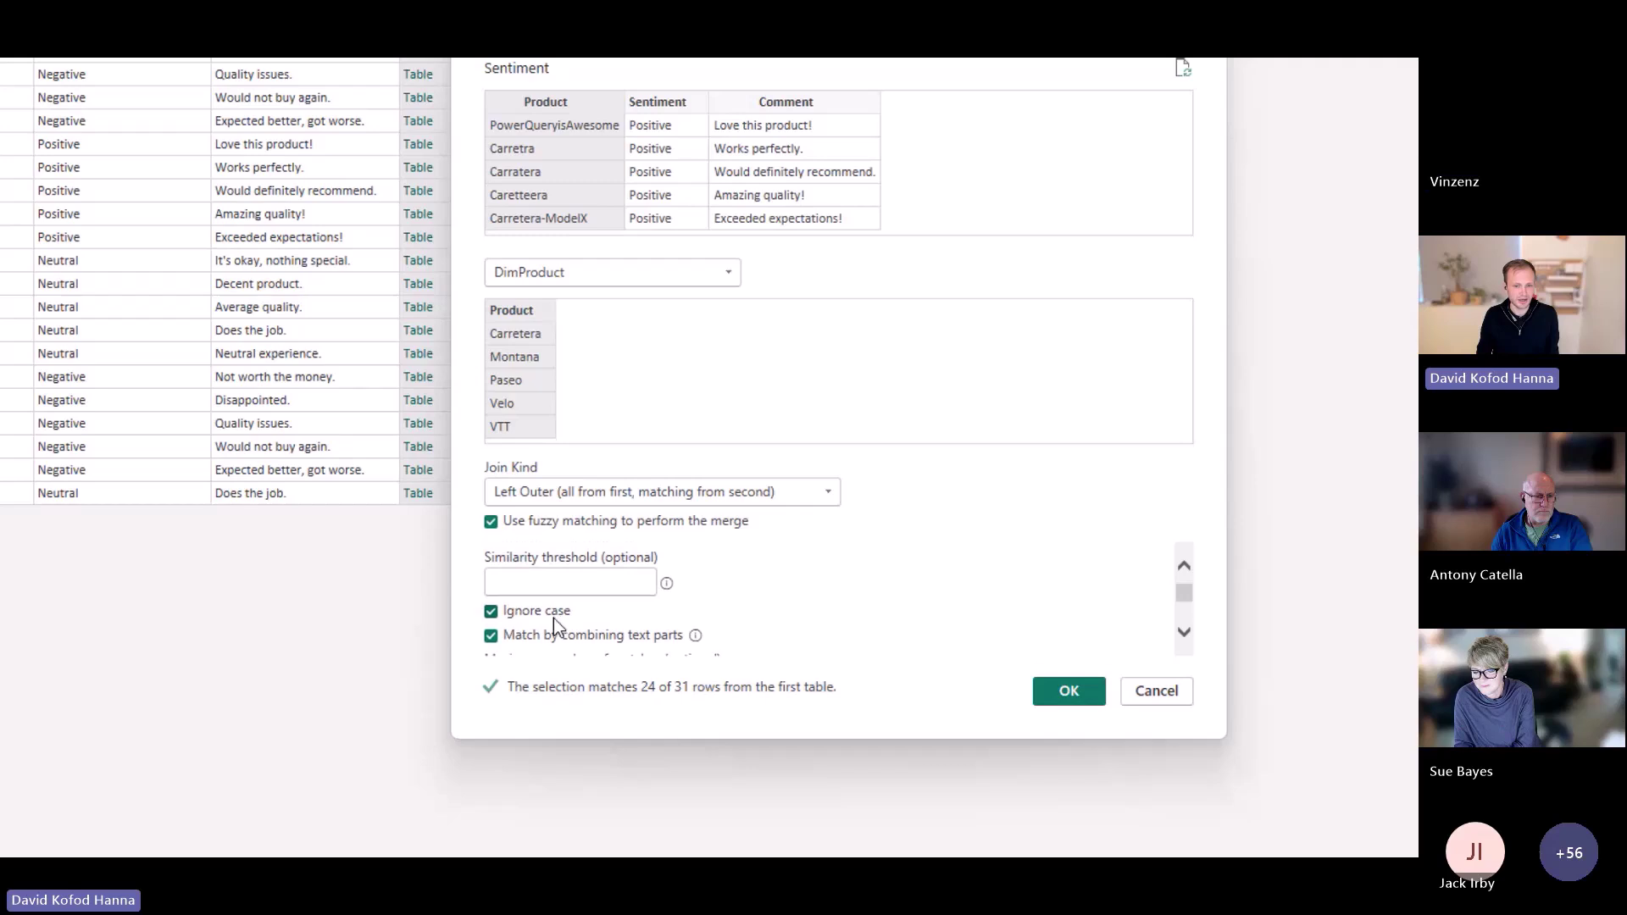
scroll(555, 623, "down", 1)
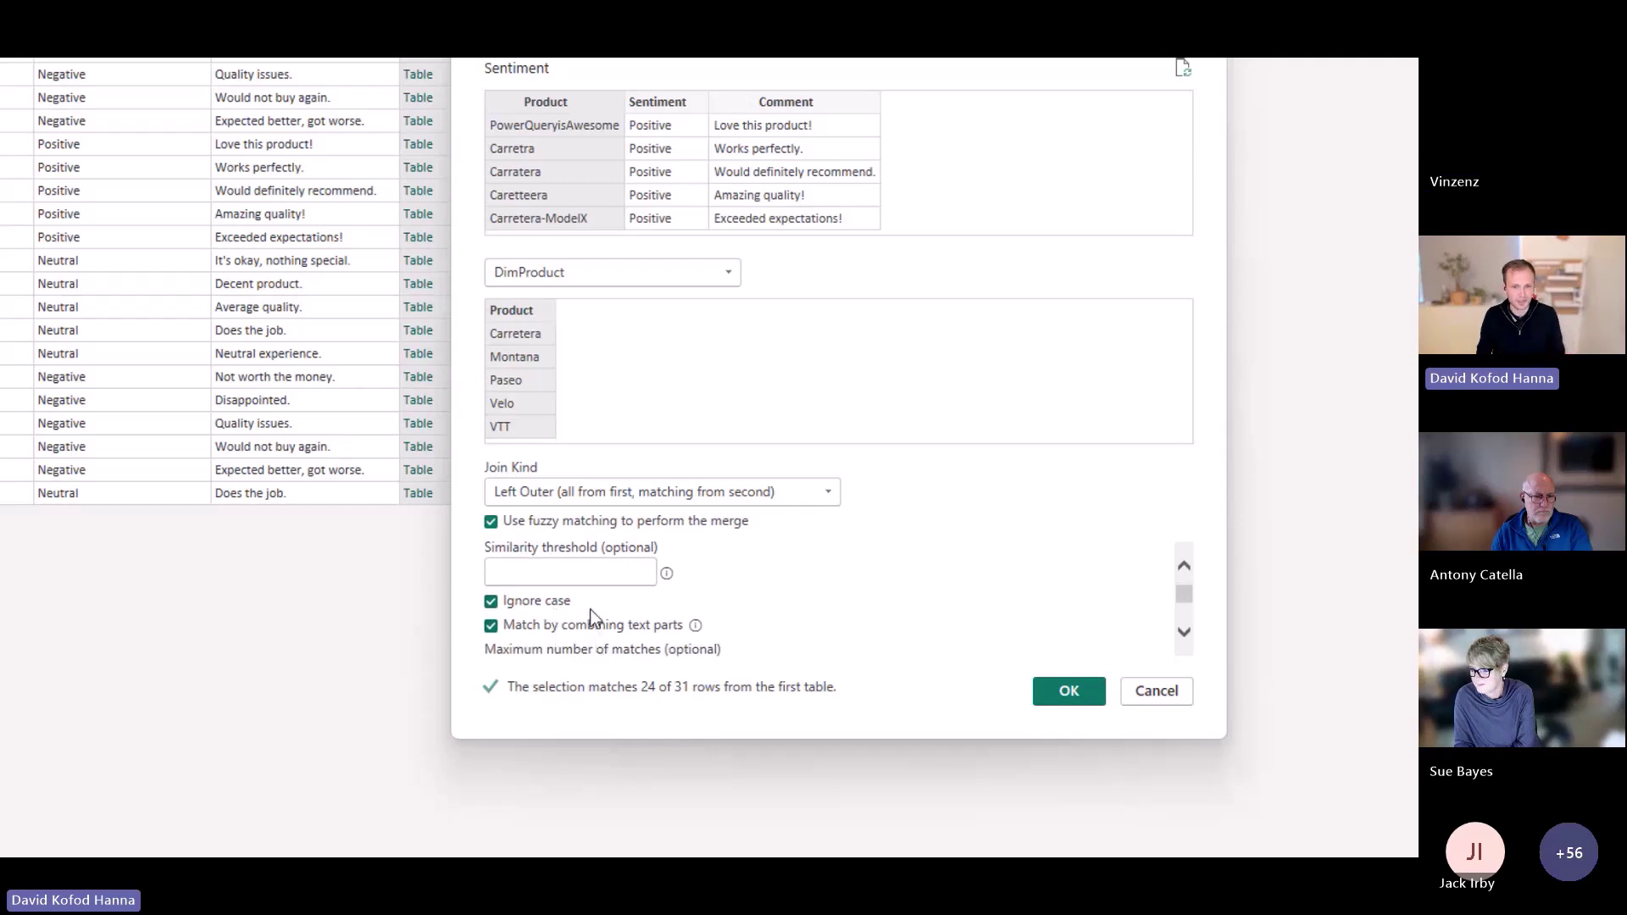
scroll(591, 617, "down", 2)
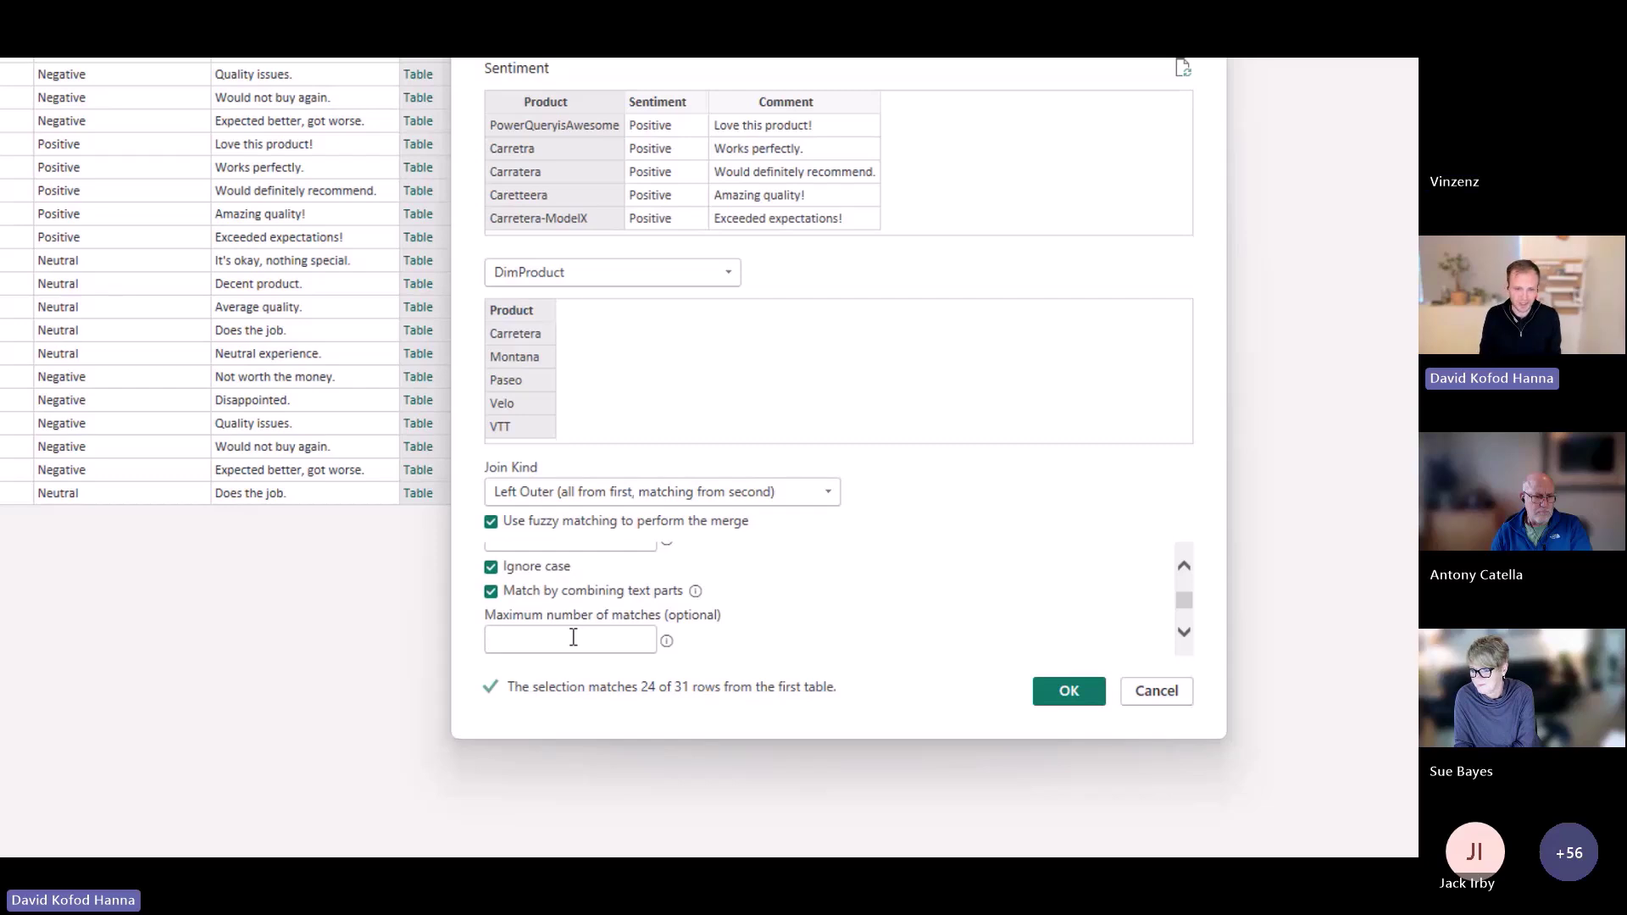
left_click(573, 638)
type("1")
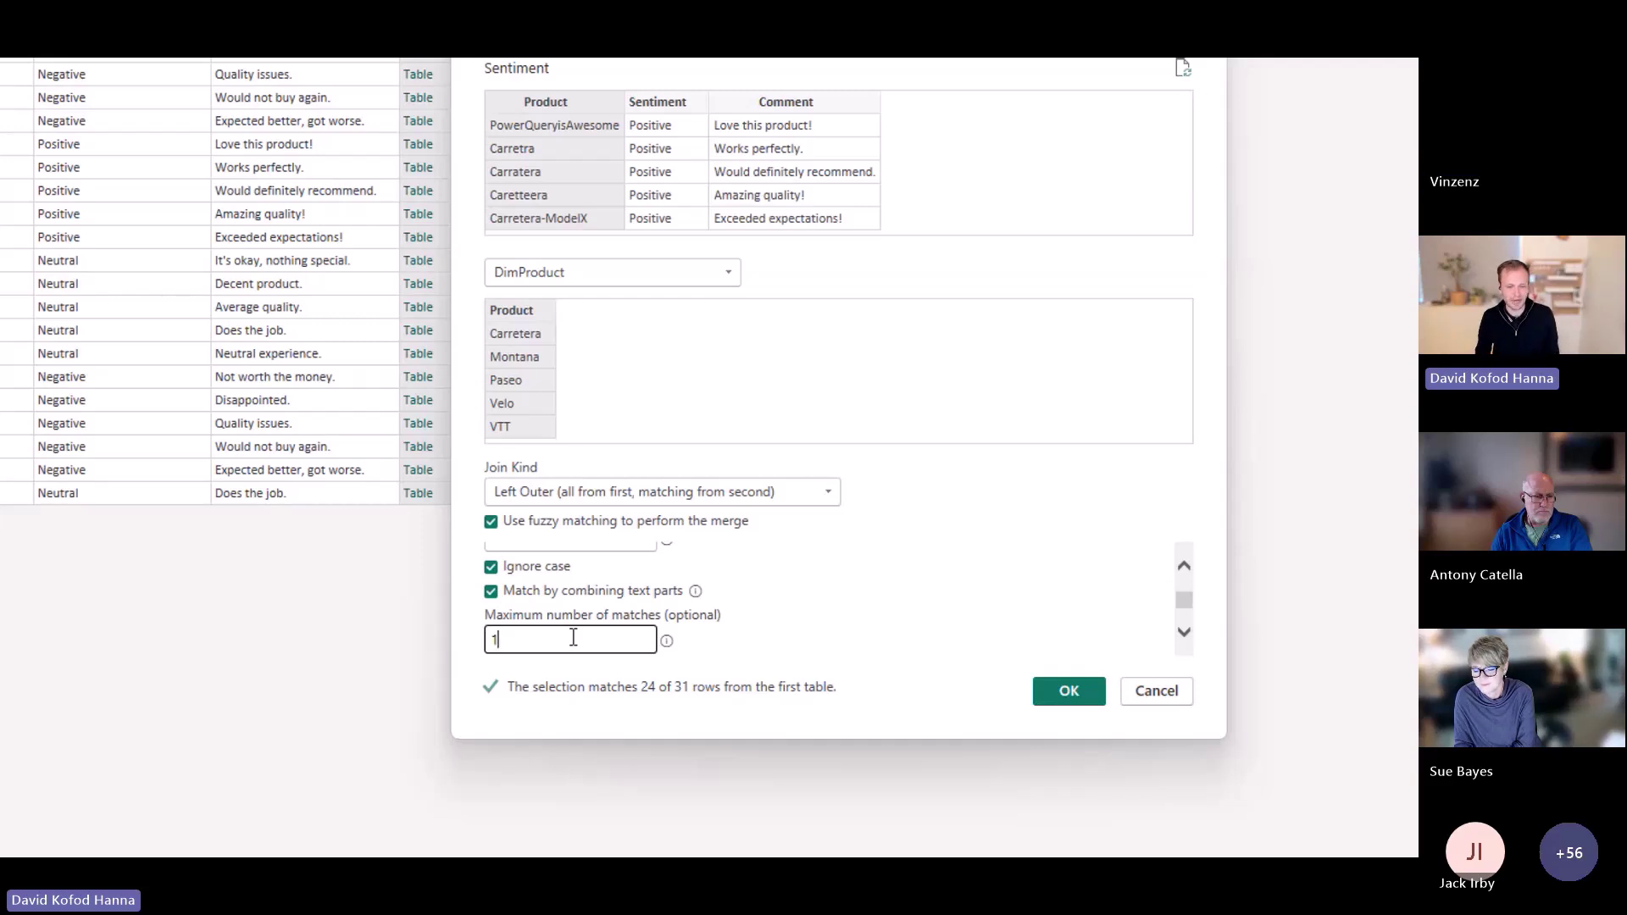
Try a similarity threshold of 1, settle on 0.8, apply the fuzzy merge, and view the Expanded DimProduct step
scroll(578, 599, "up", 3)
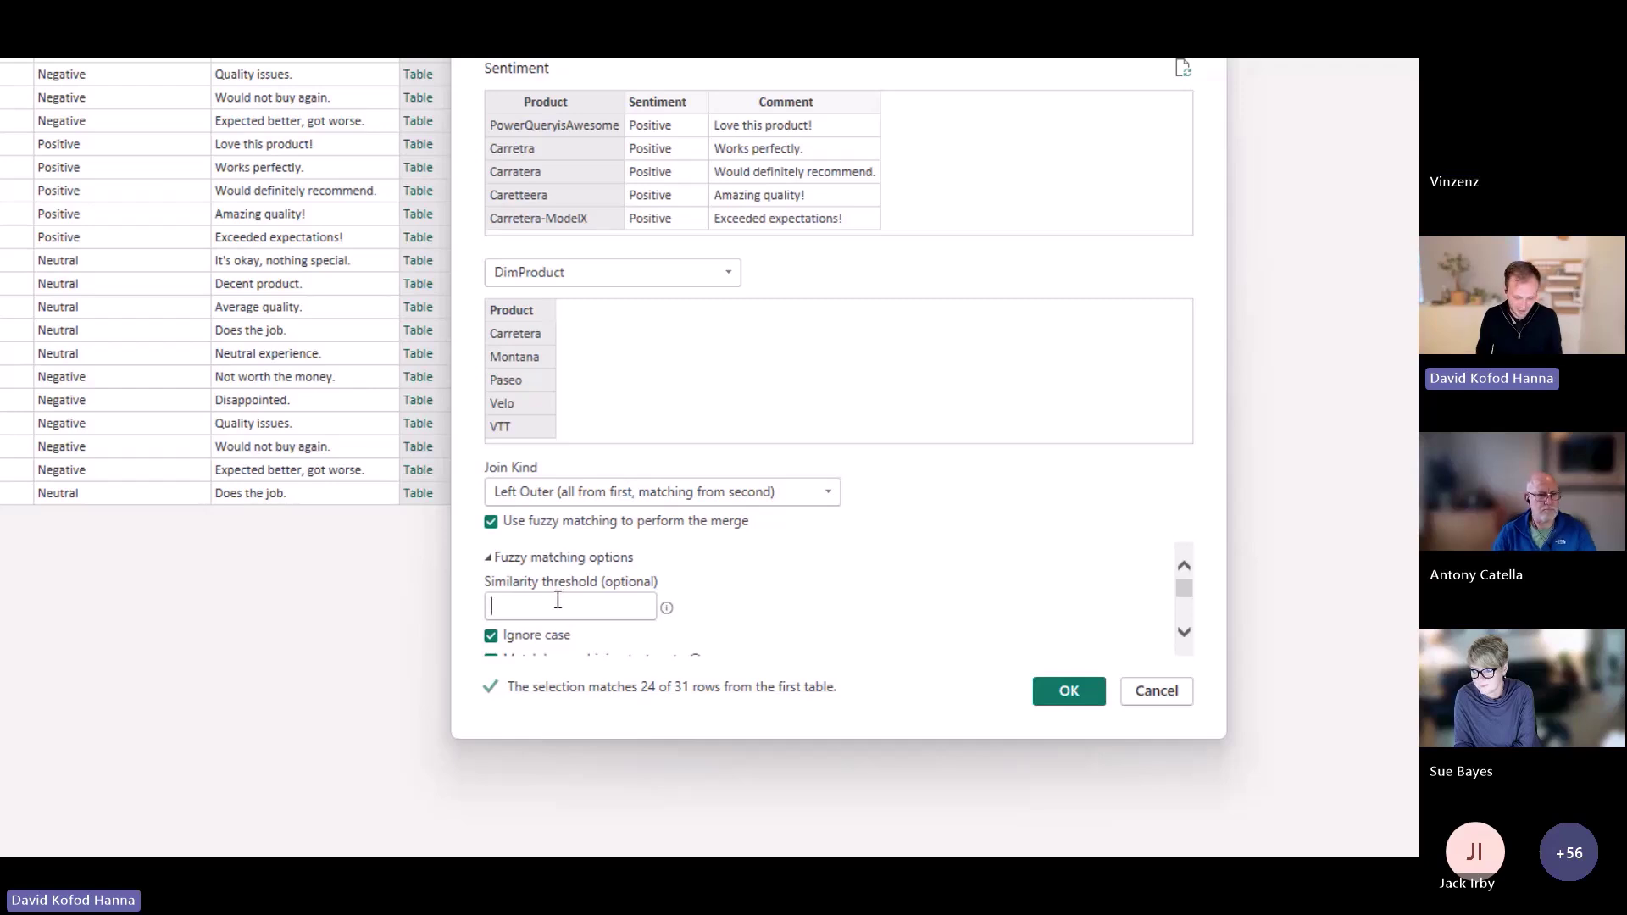
left_click(558, 600)
type("0.8")
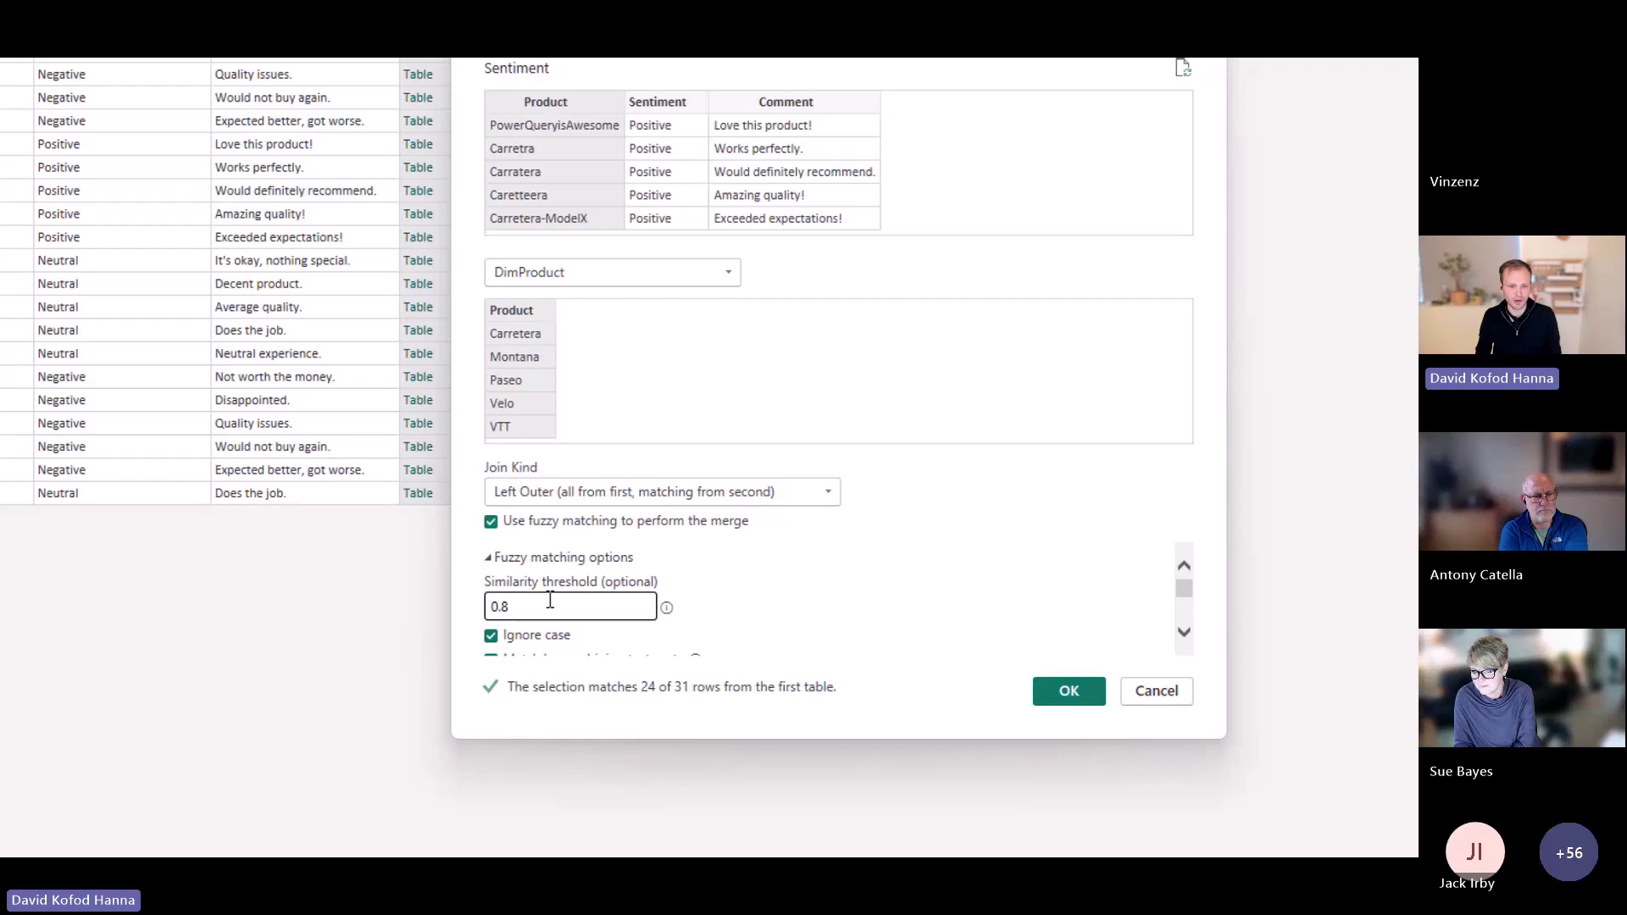
left_click_drag(550, 600, 459, 599)
type("1")
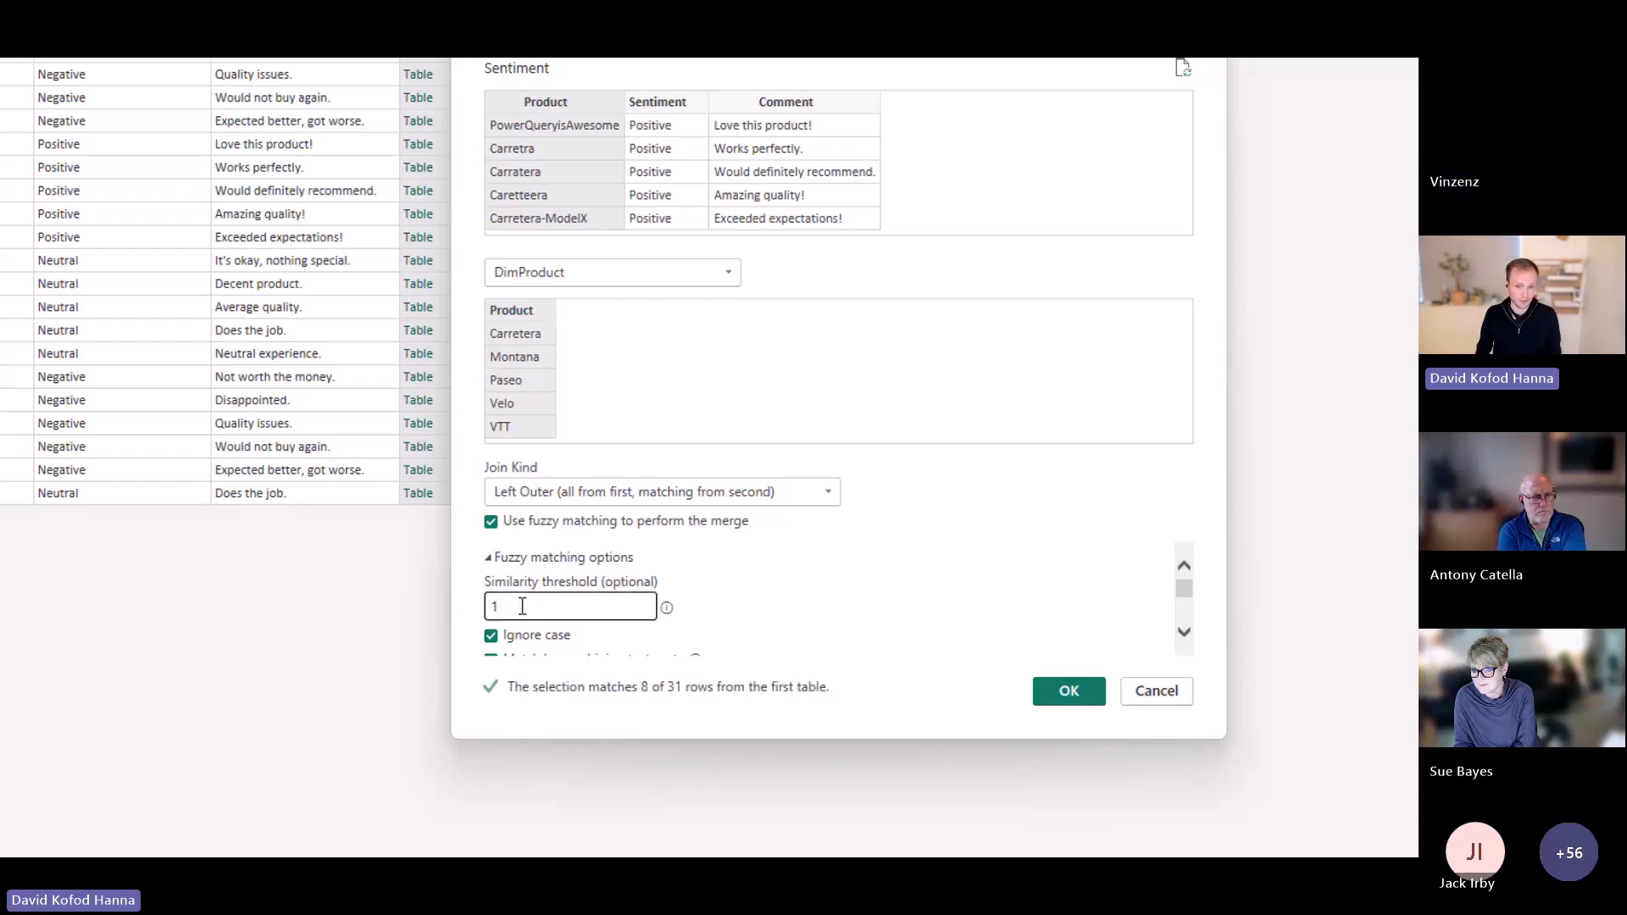
scroll(546, 631, "down", 1)
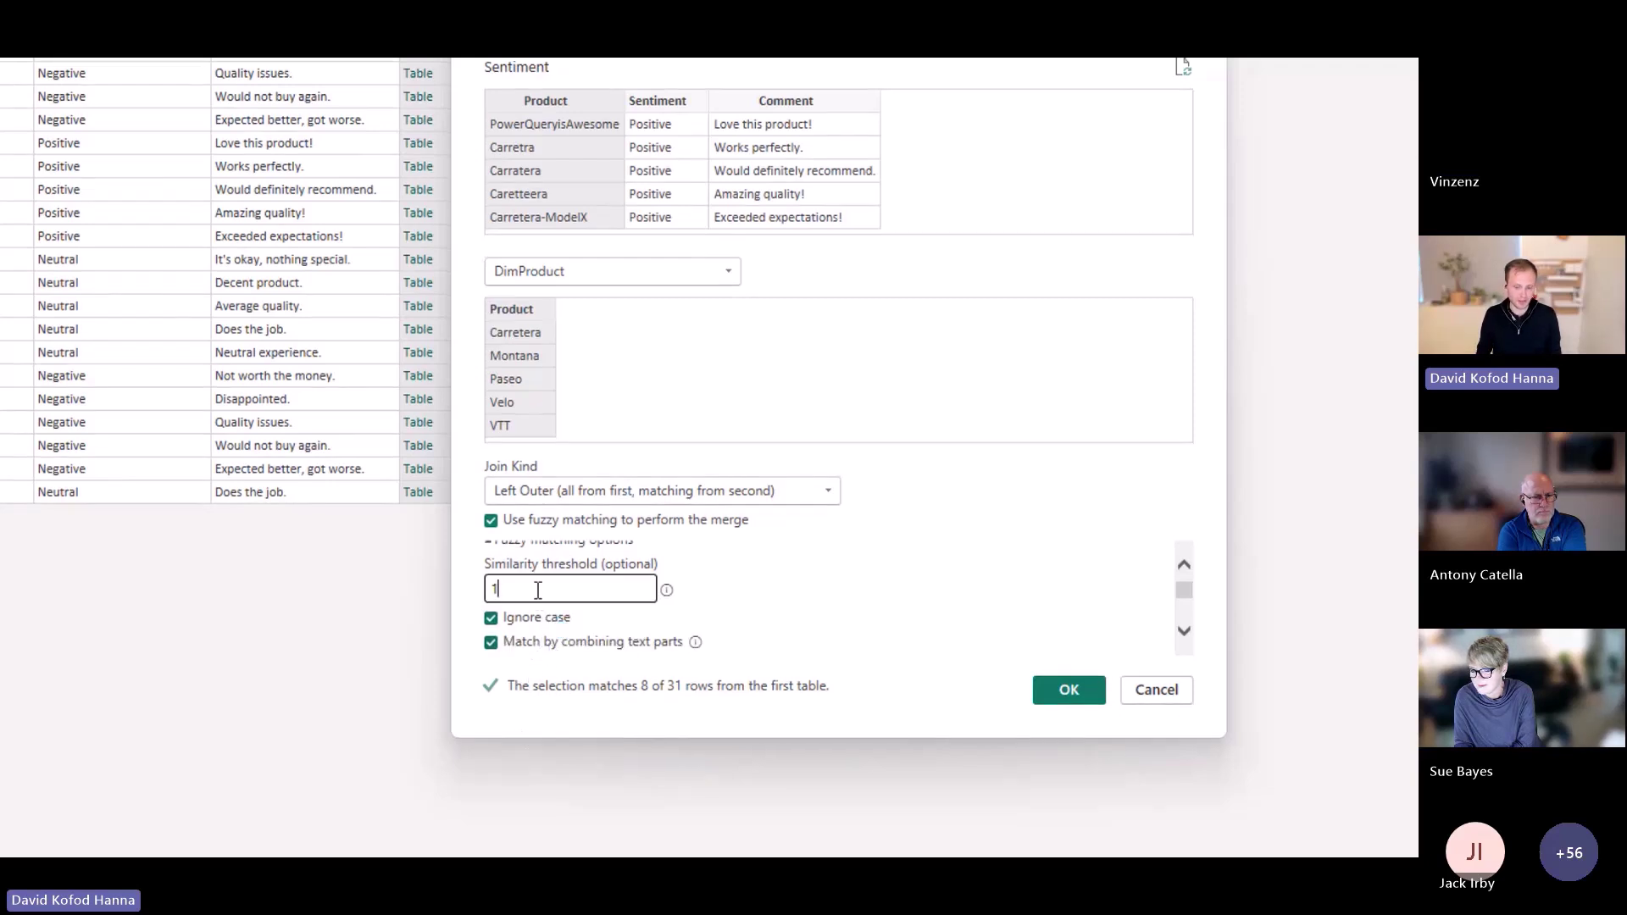
type(".8")
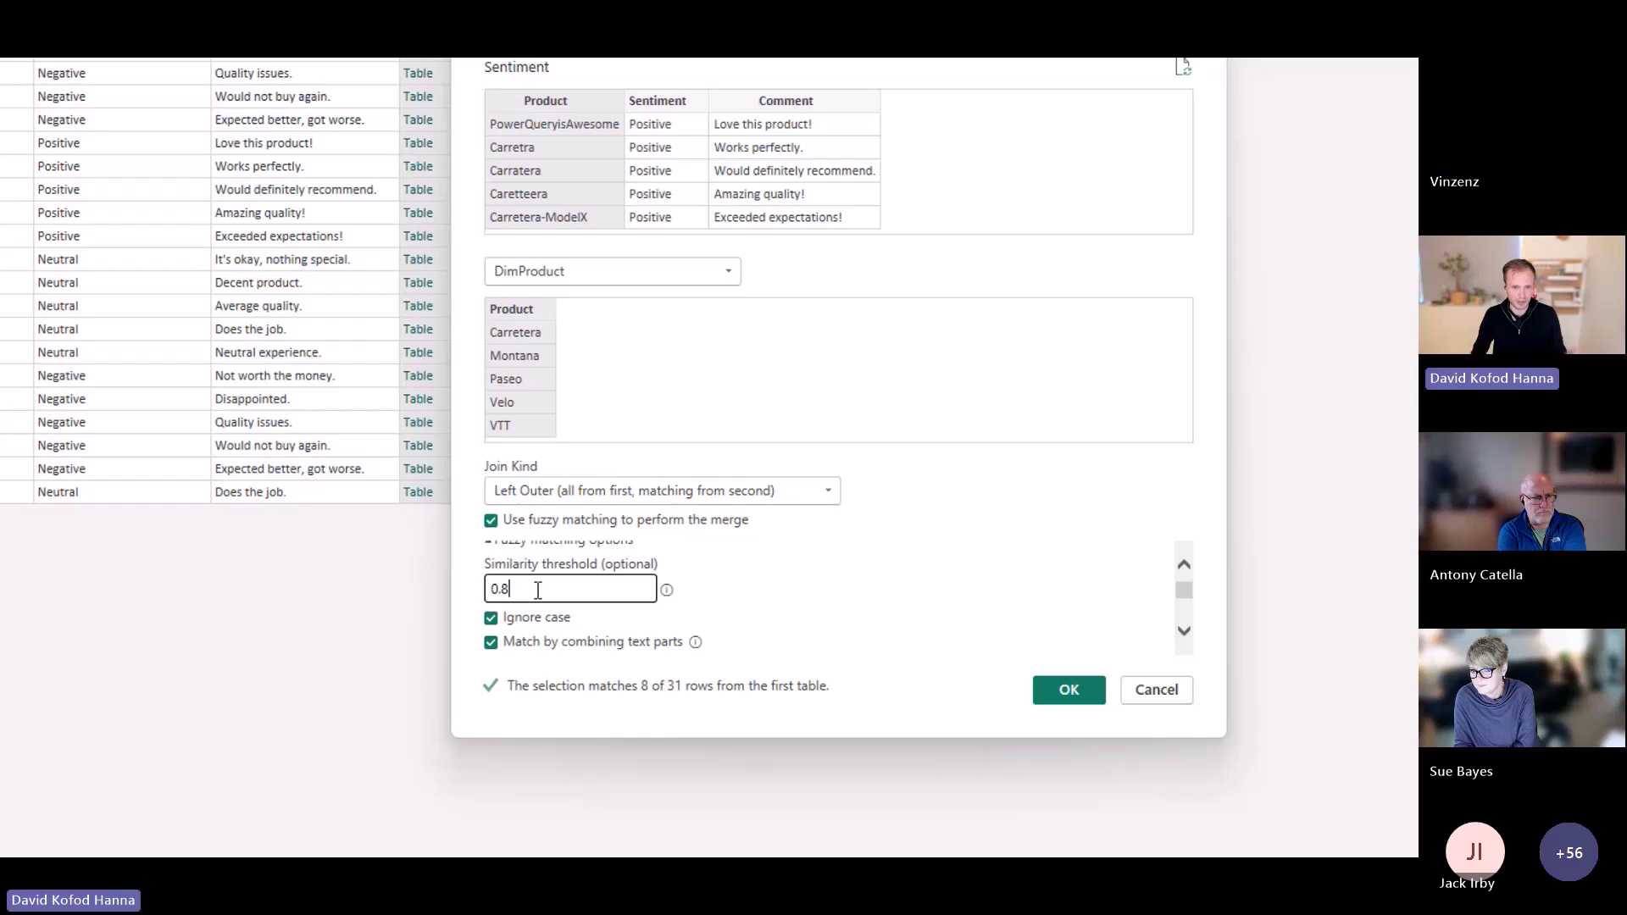
left_click(1069, 689)
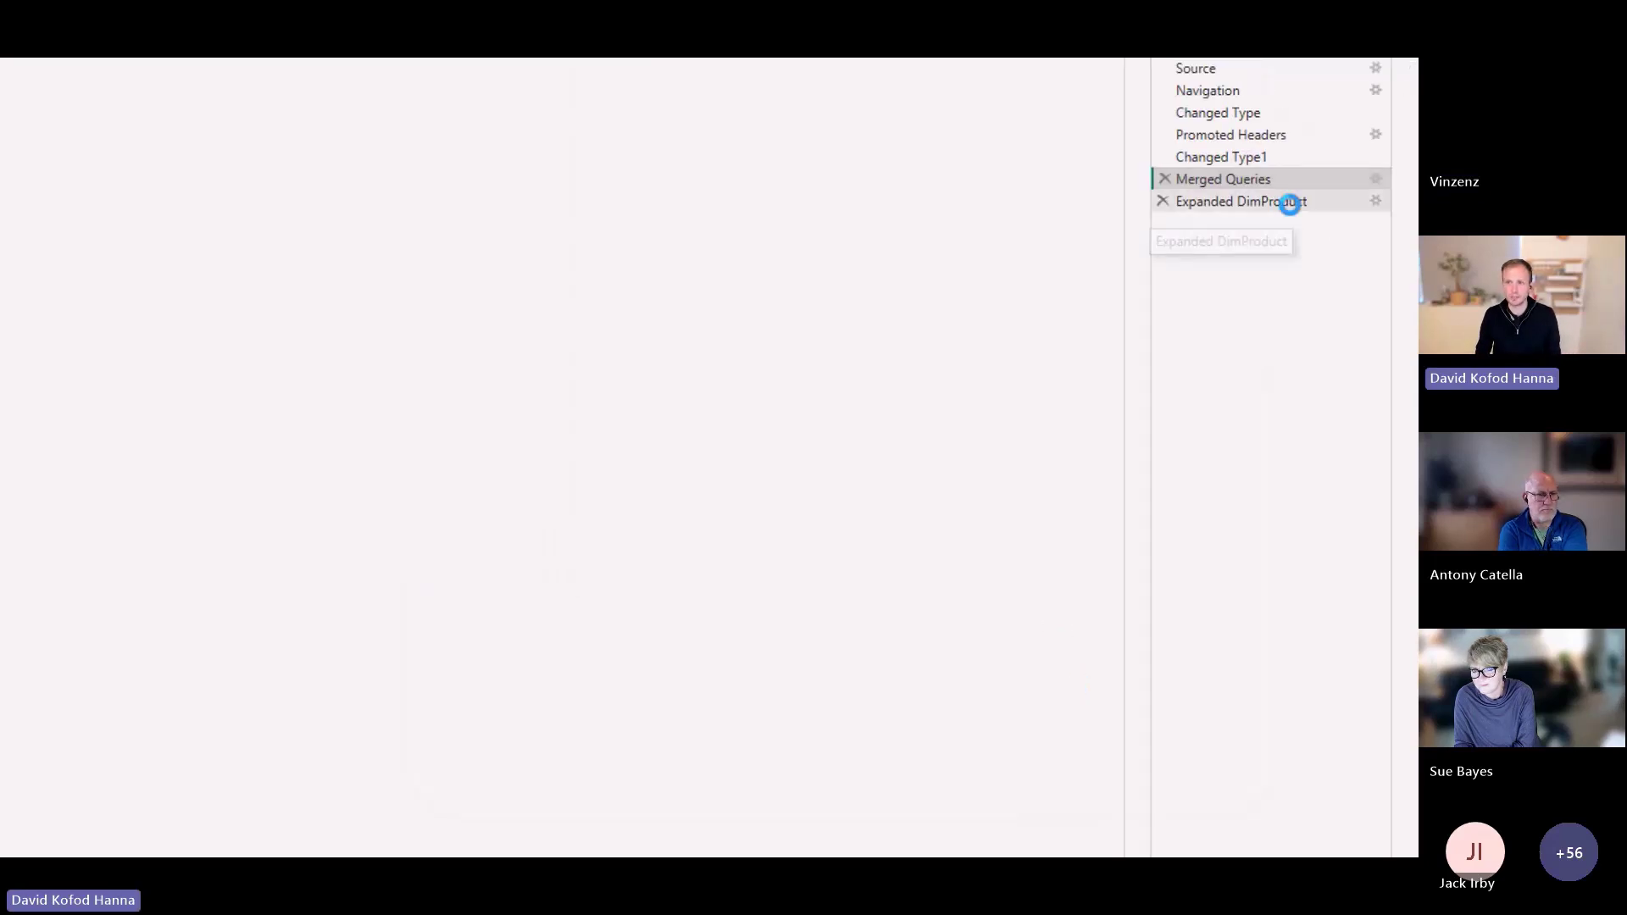
left_click(1289, 202)
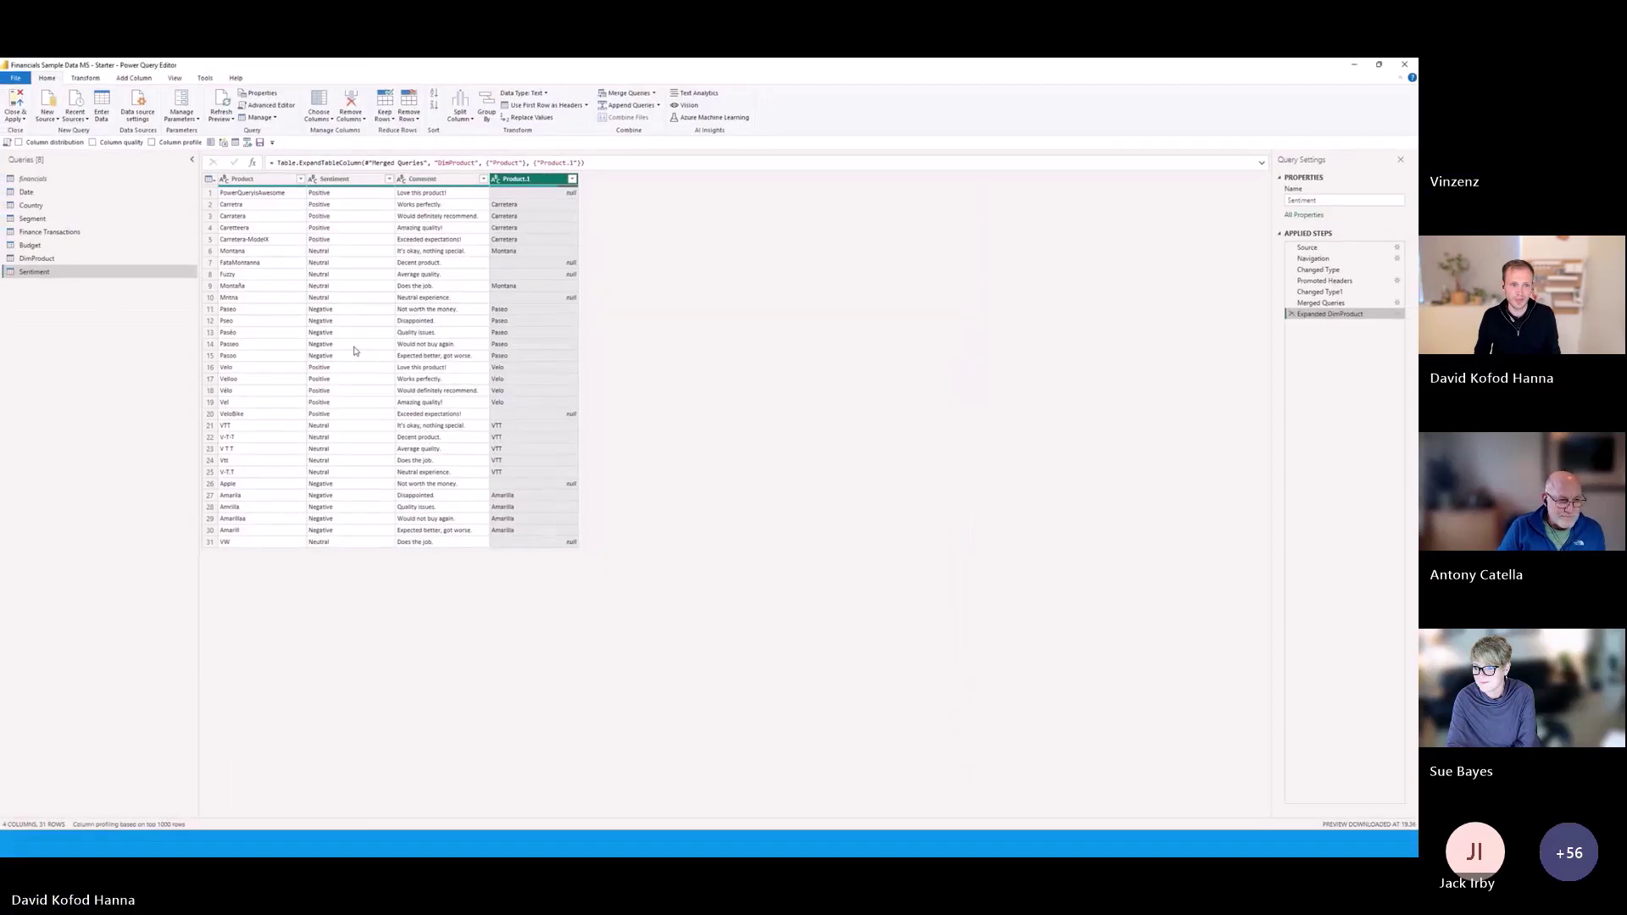
Switch to the PowerPoint slide show and advance to the slide explaining Fuzzy Match and the Jaccard index
key("alt+Tab")
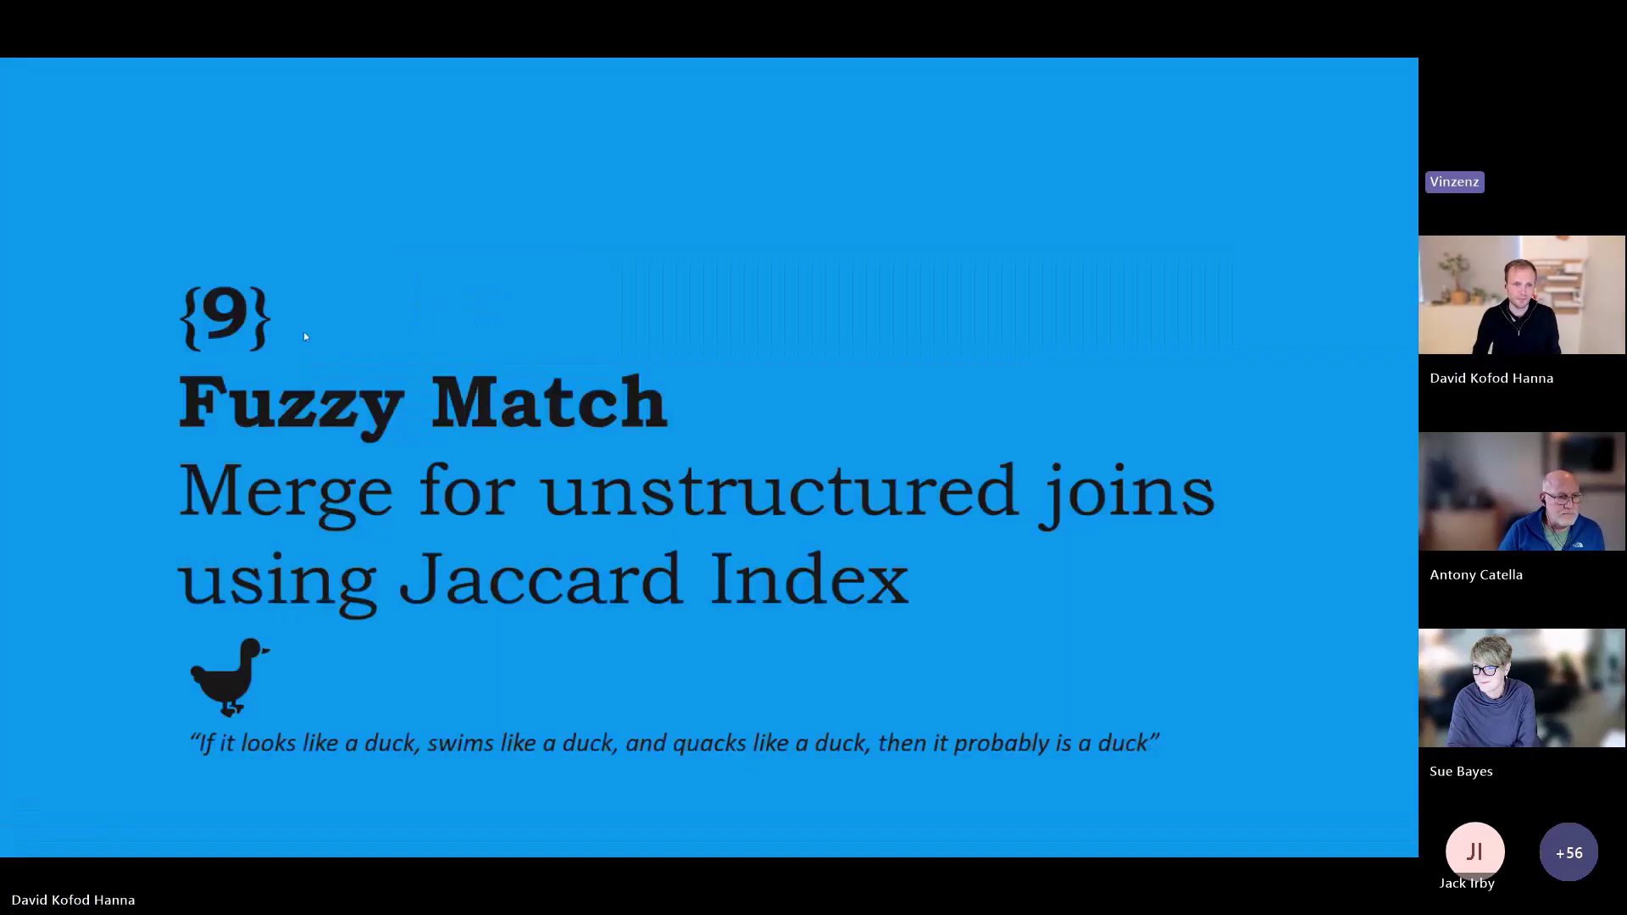
key("Right")
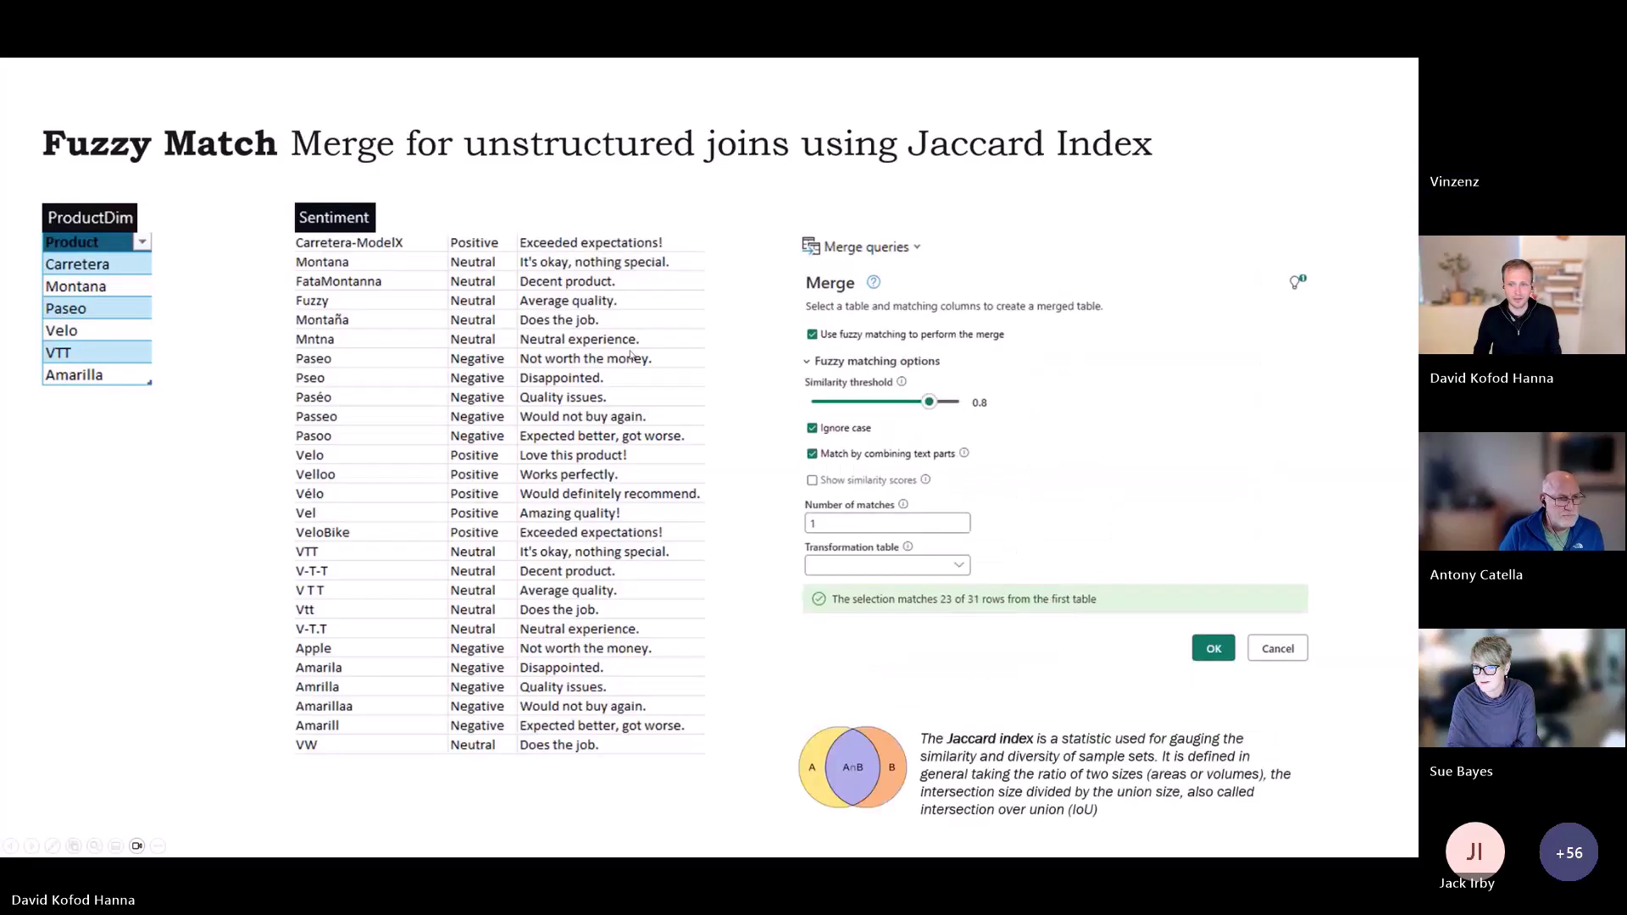
Advance the slide show to tip 10, Document as you develop
key("Right")
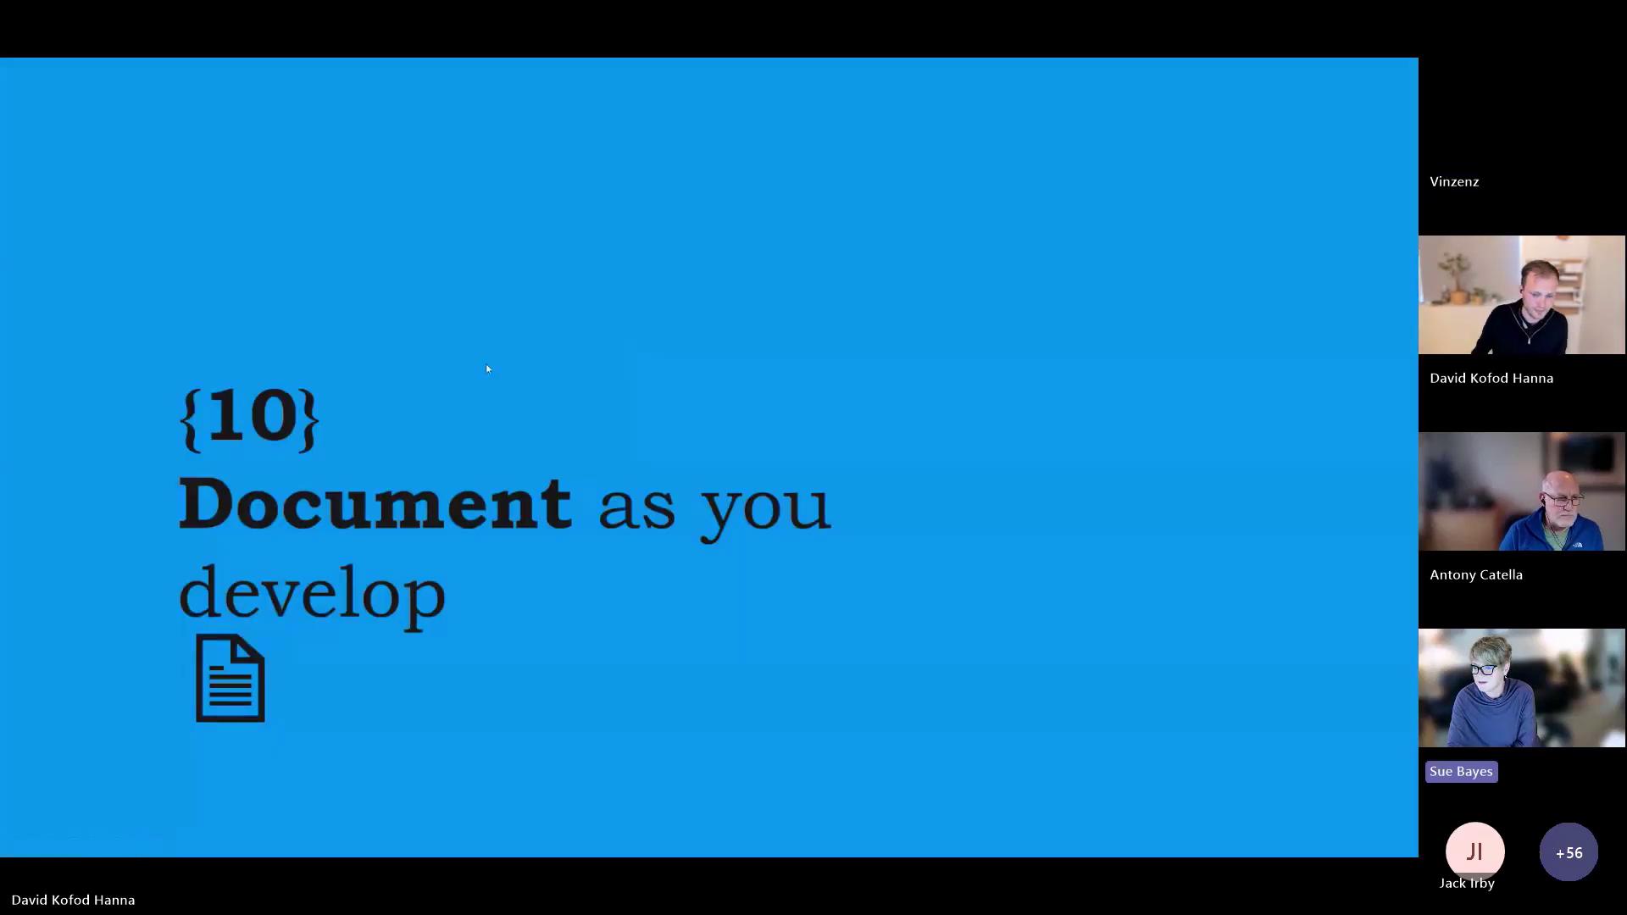
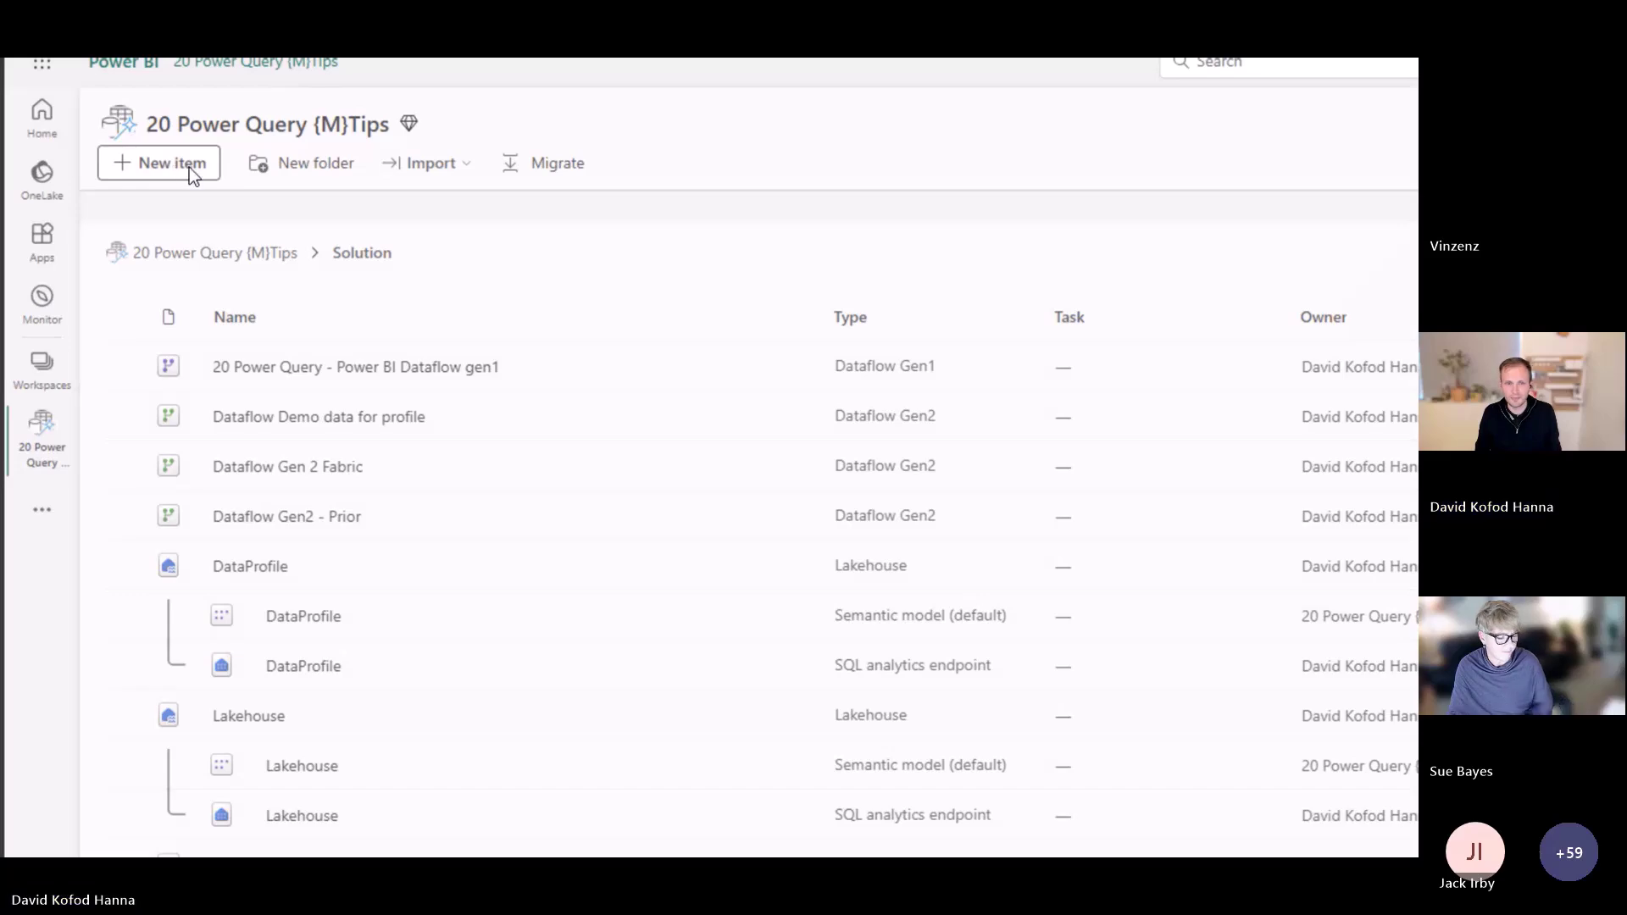
Create a Dataflow Gen1 in the Solution folder of the 20 Power Query {M}Tips workspace, defining new tables from a blank query
left_click(178, 170)
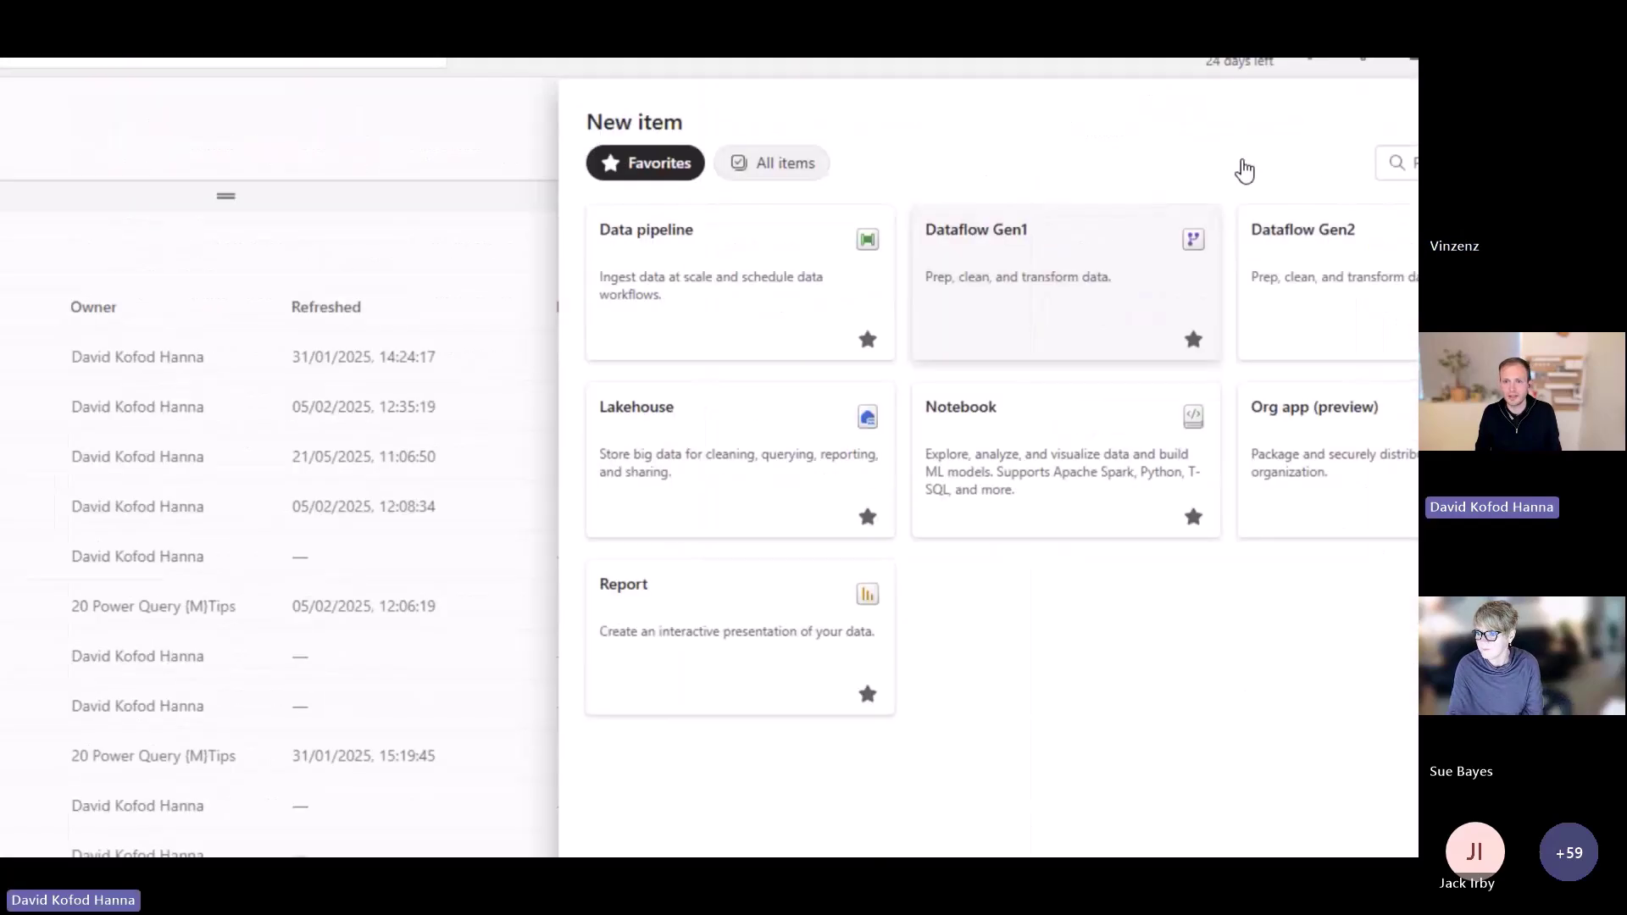
left_click(1017, 333)
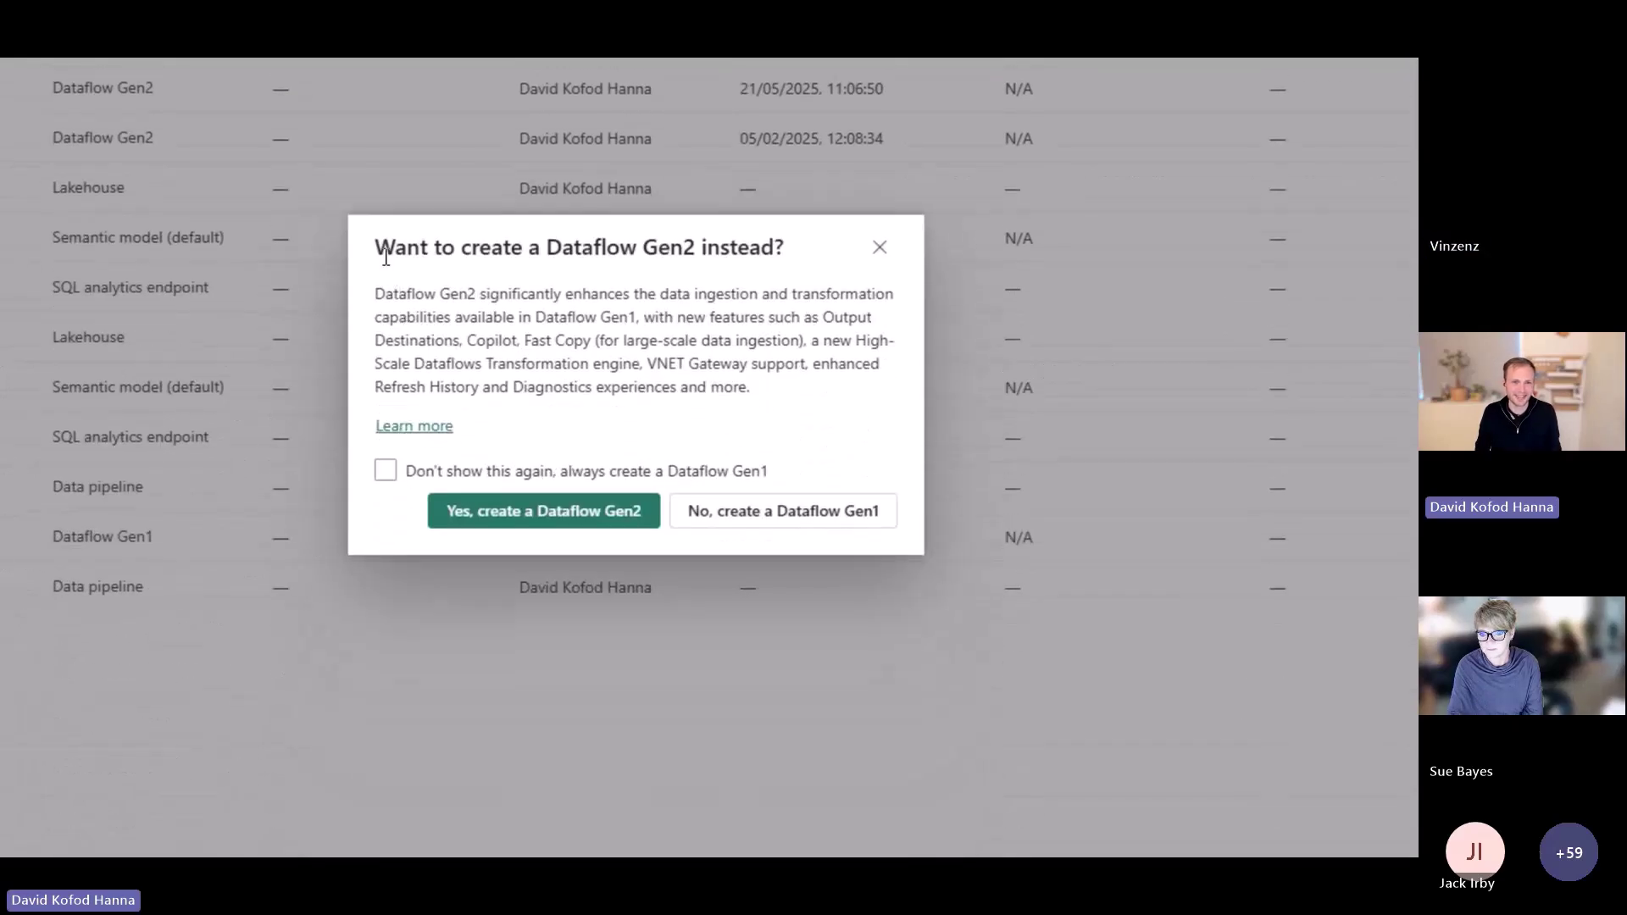
left_click(769, 519)
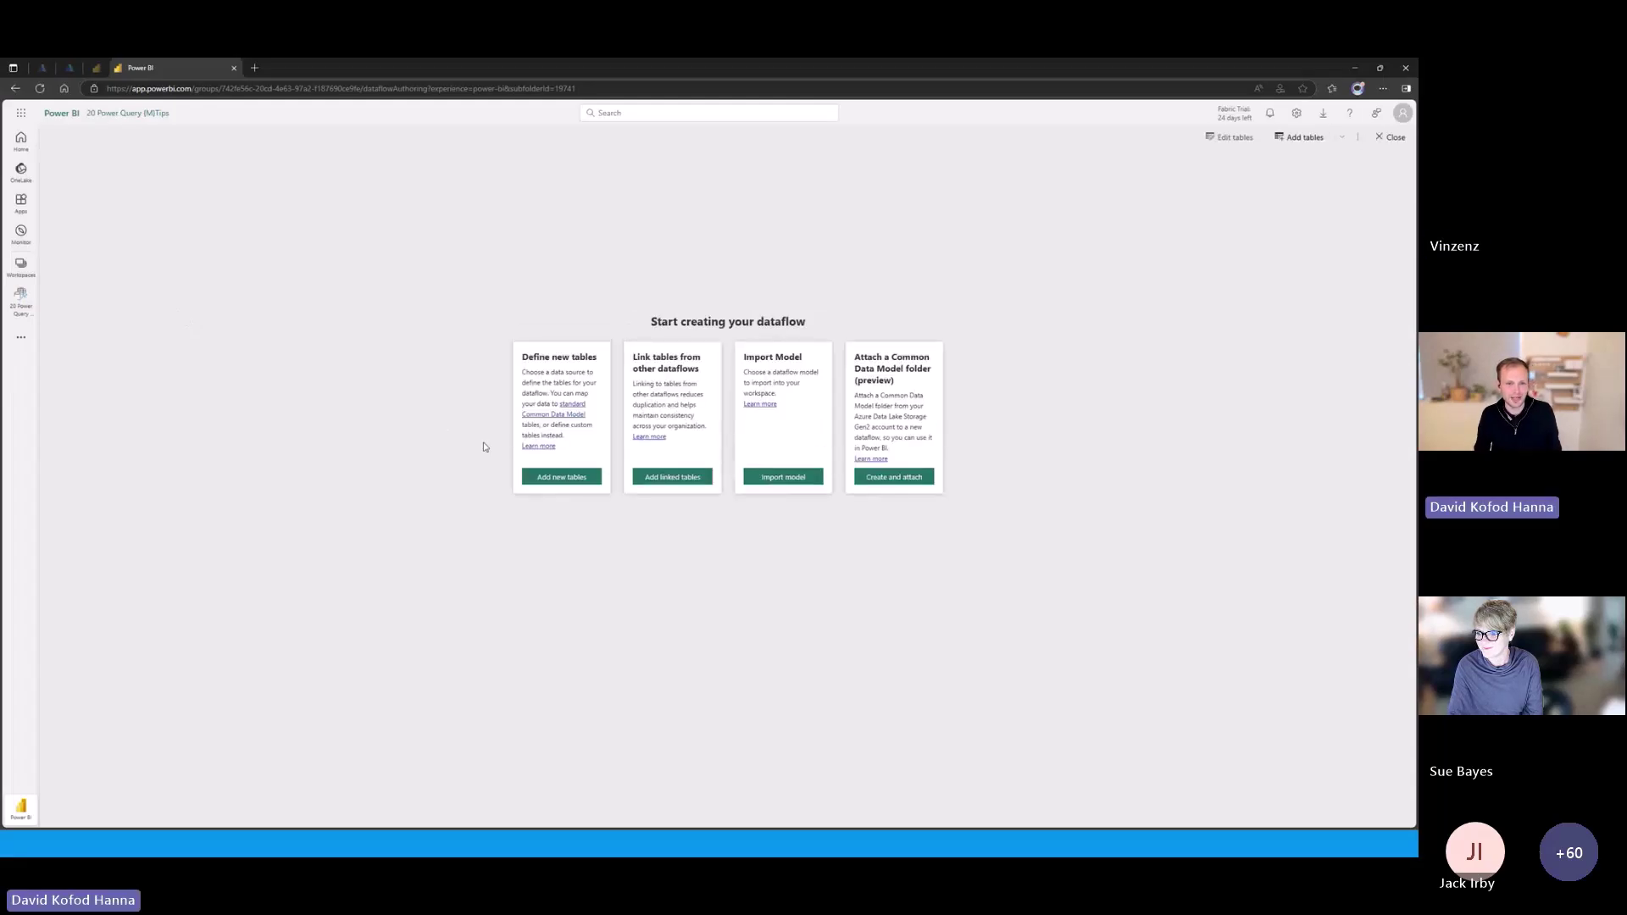
left_click(559, 479)
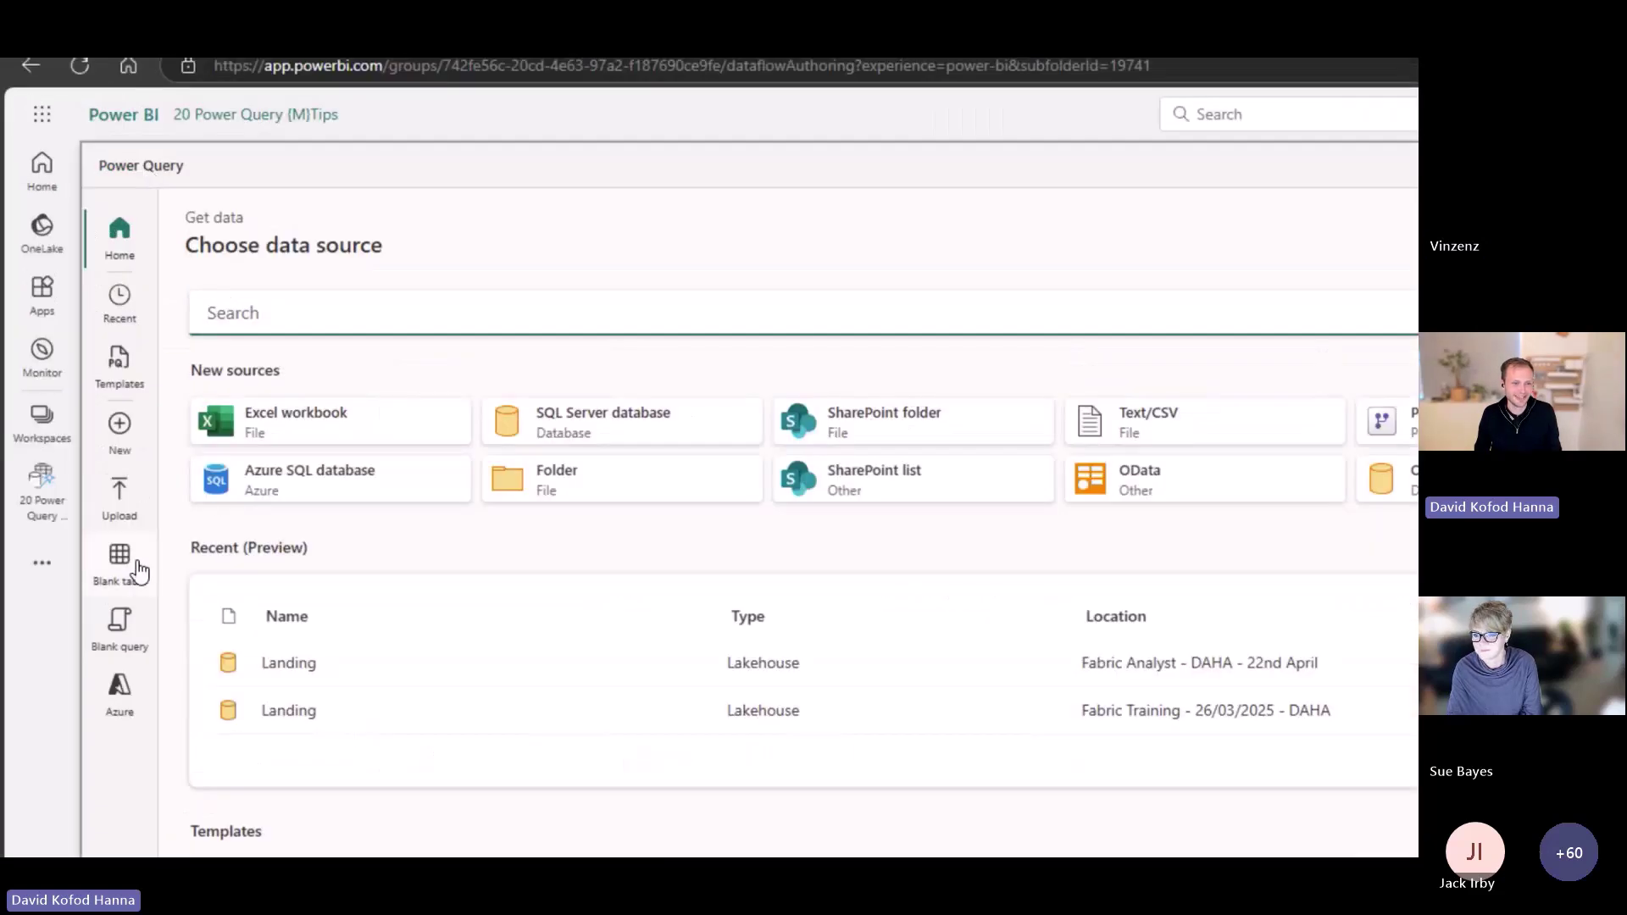
left_click(142, 634)
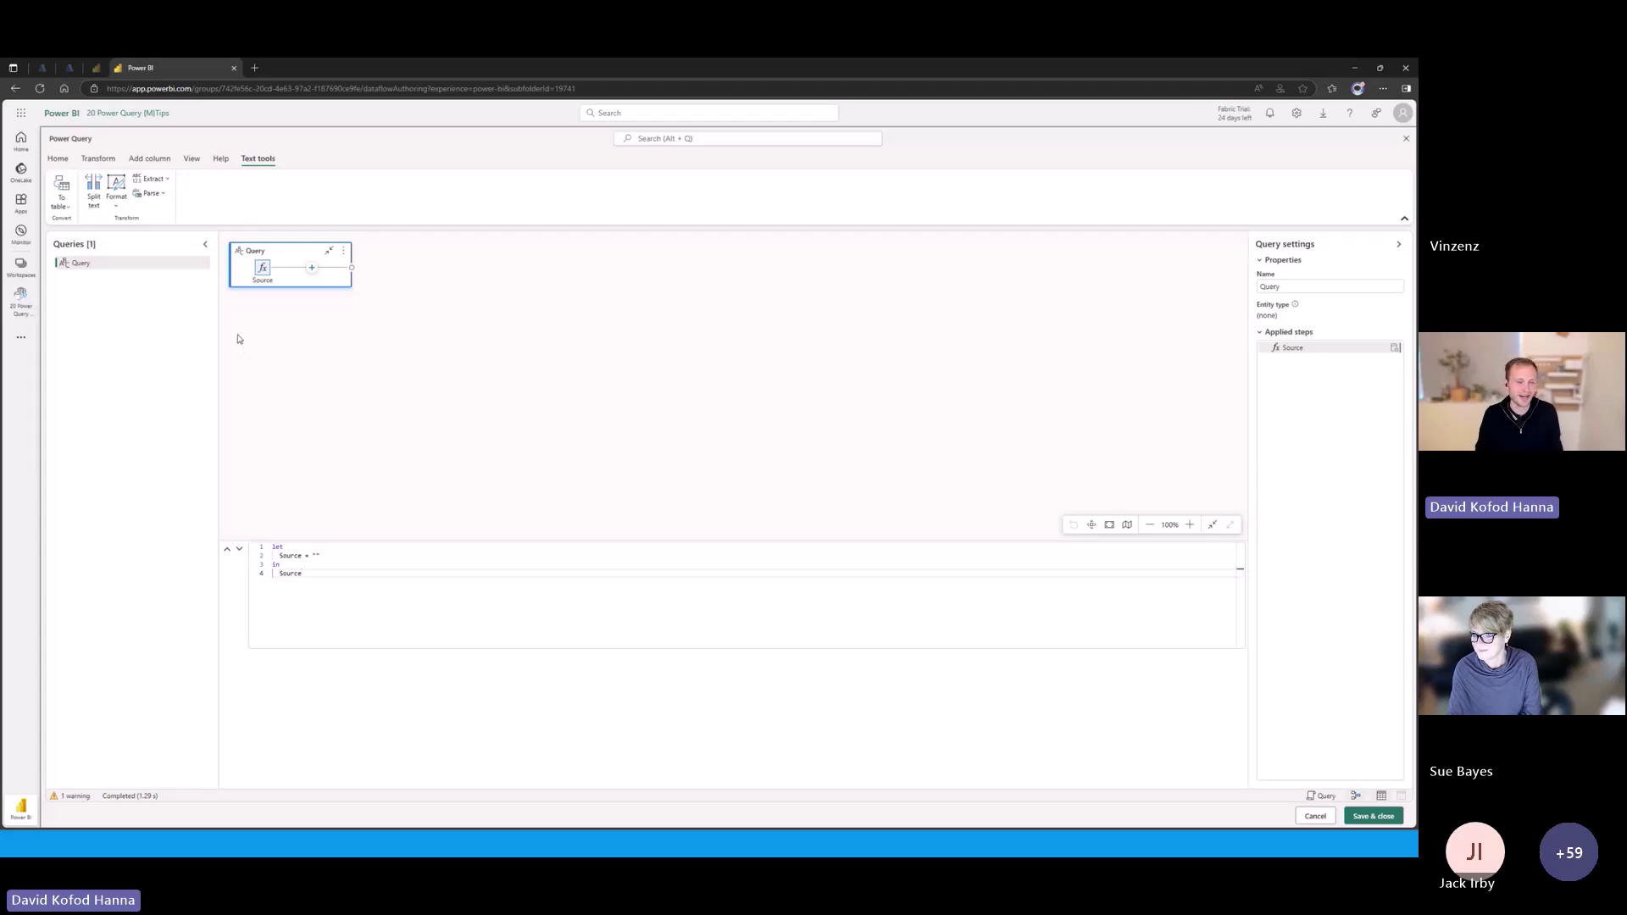
Switch to the desktop Power Query Editor and move the financials query to a new group named Staging
key("alt+Tab")
key("alt+Tab")
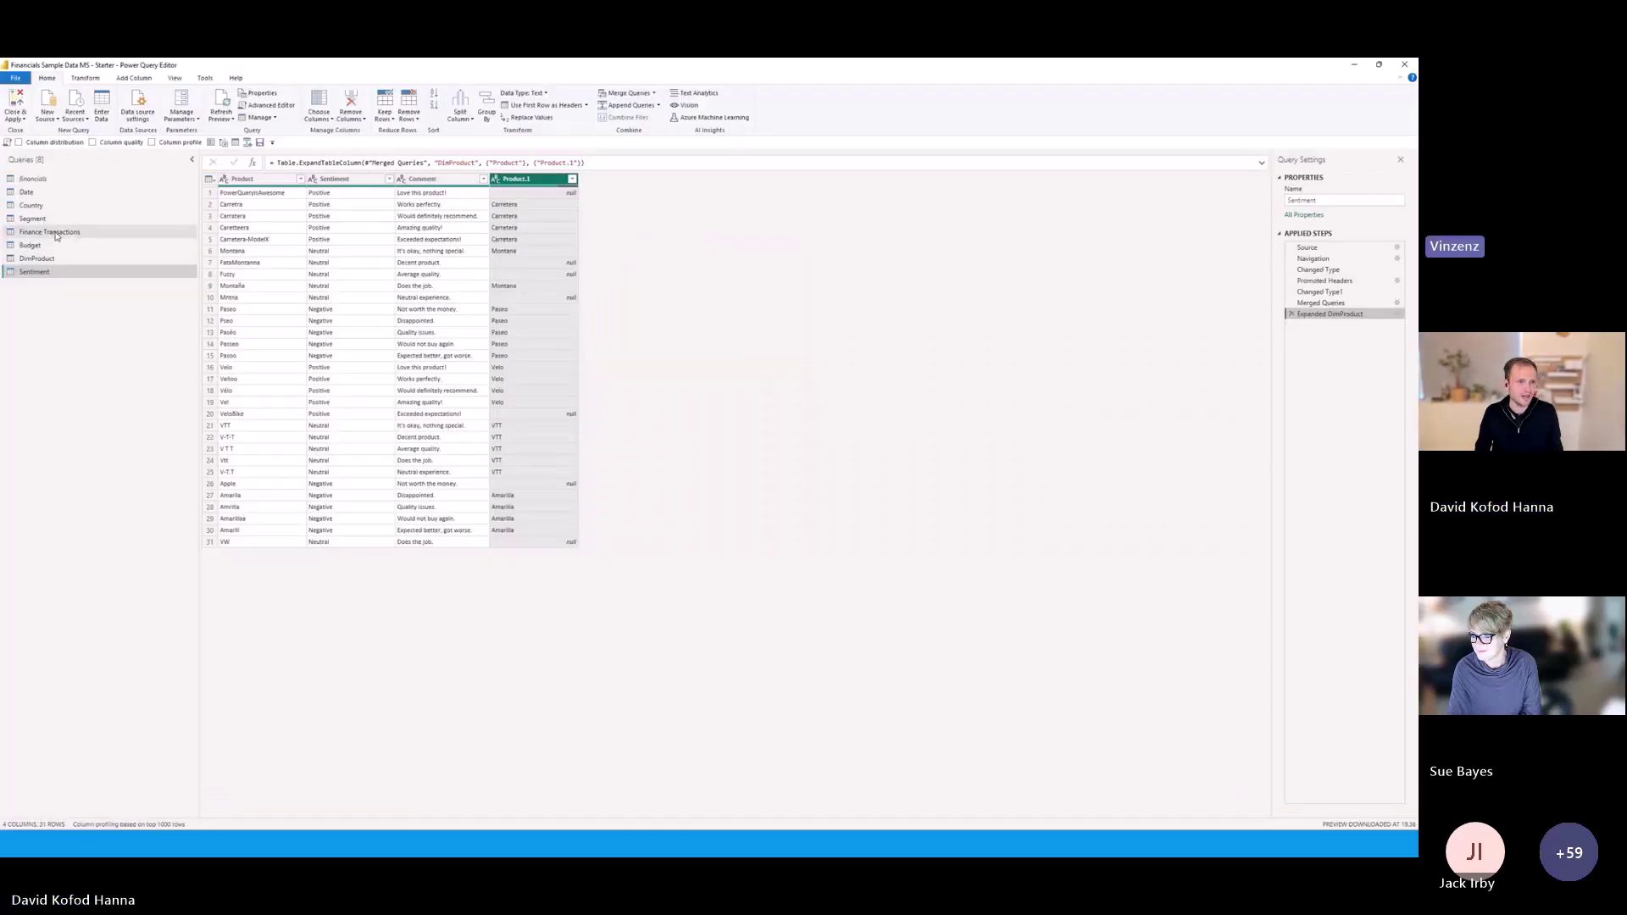
key("super+plus")
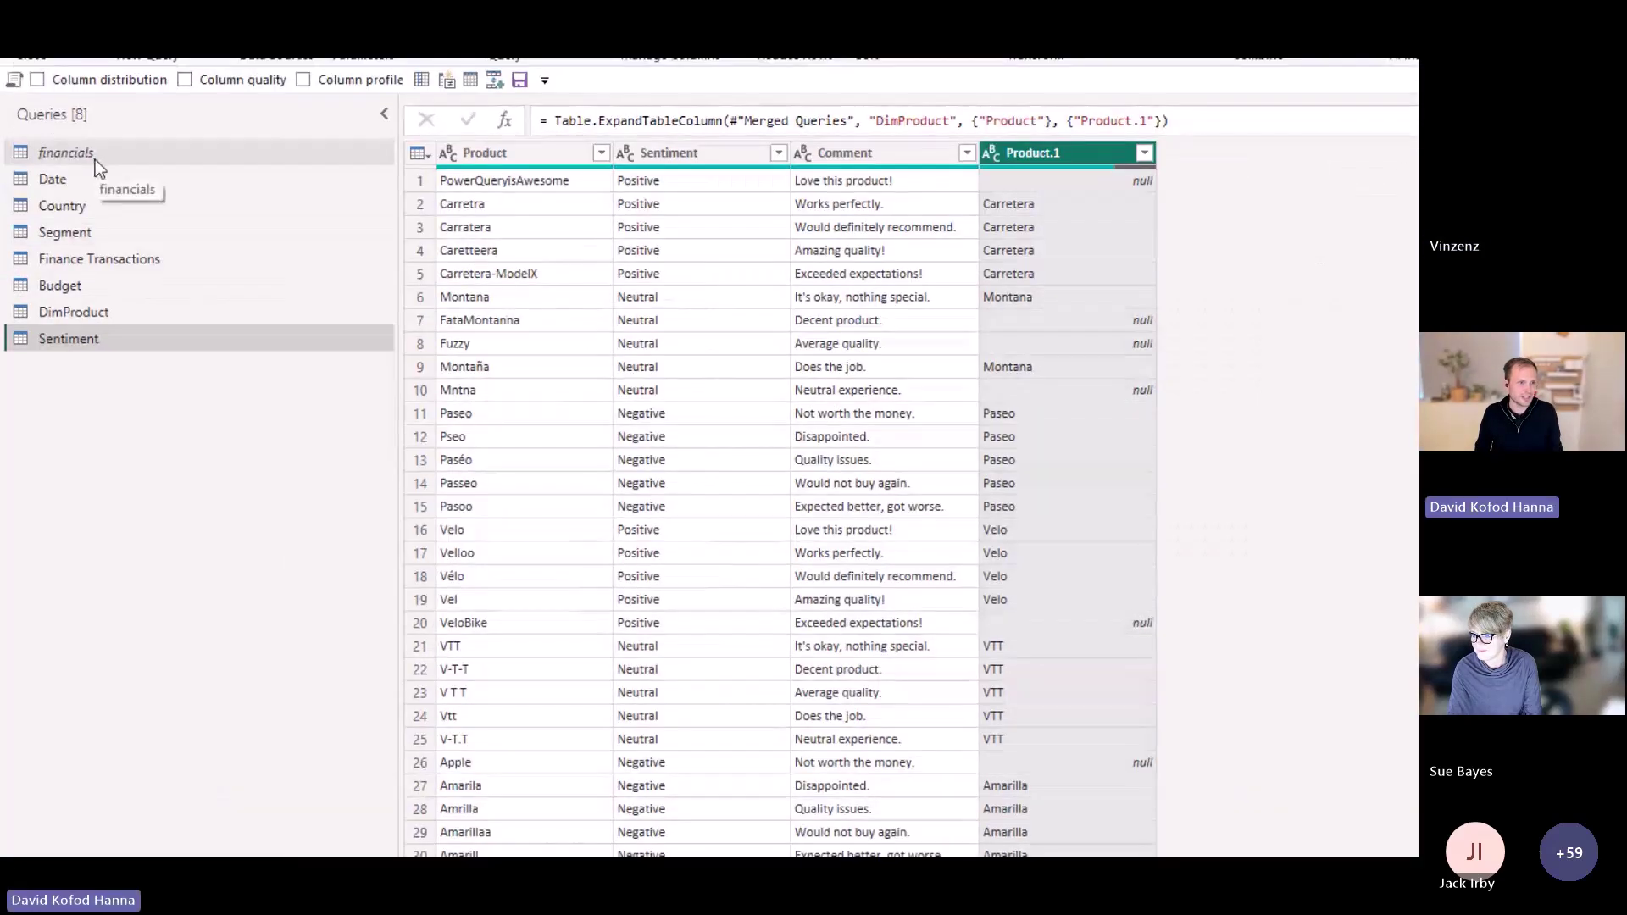
left_click(95, 160)
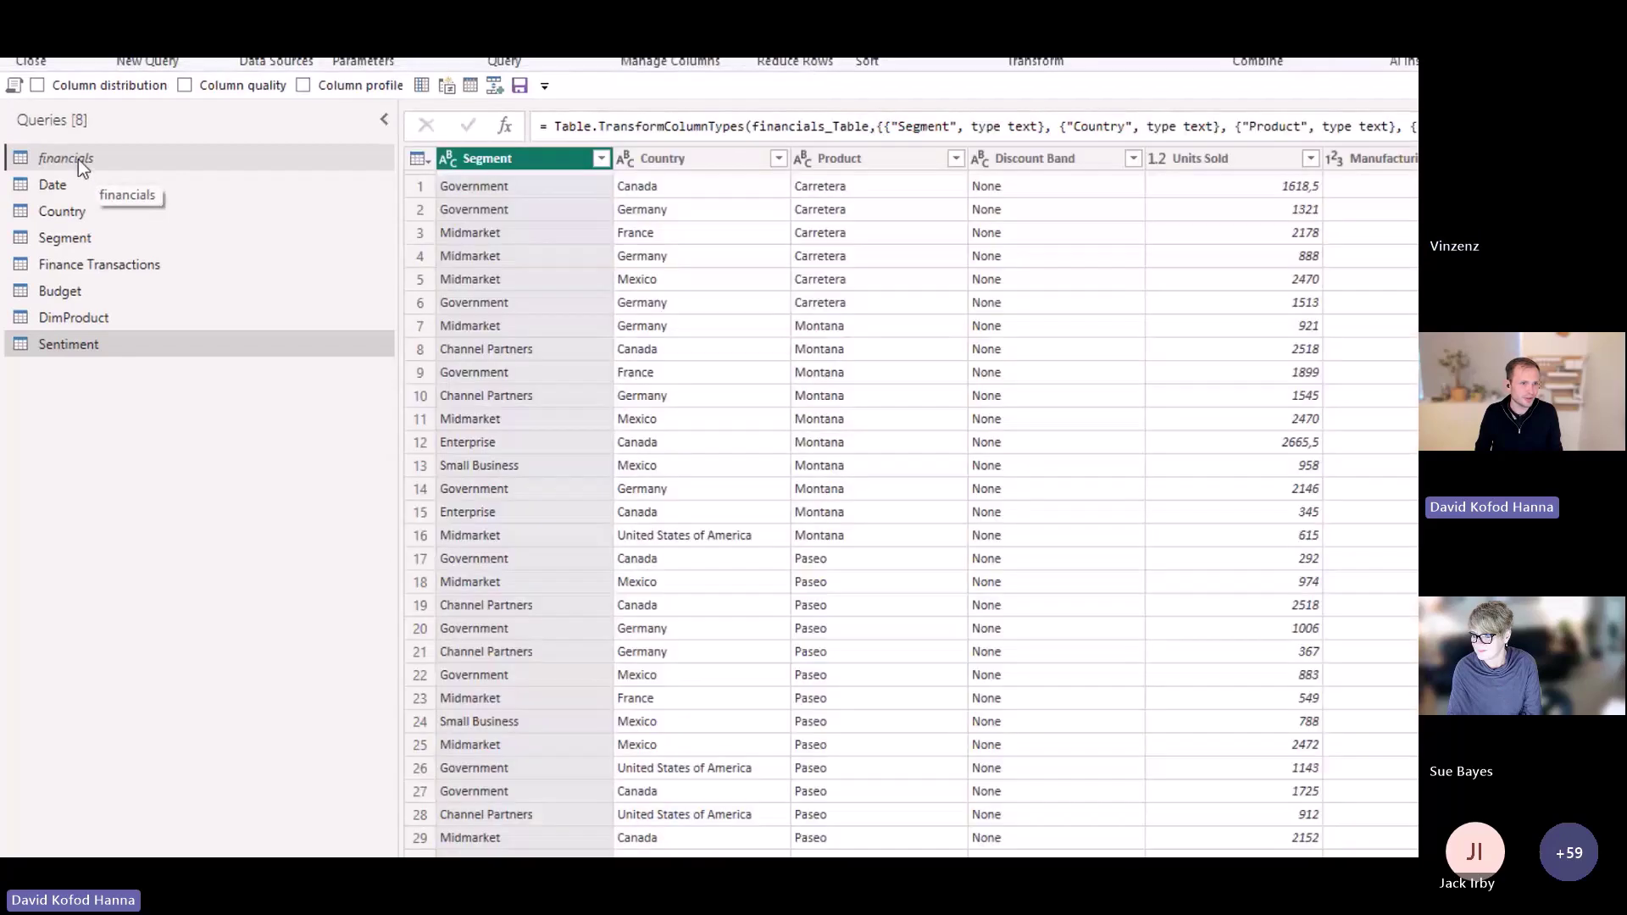
right_click(78, 158)
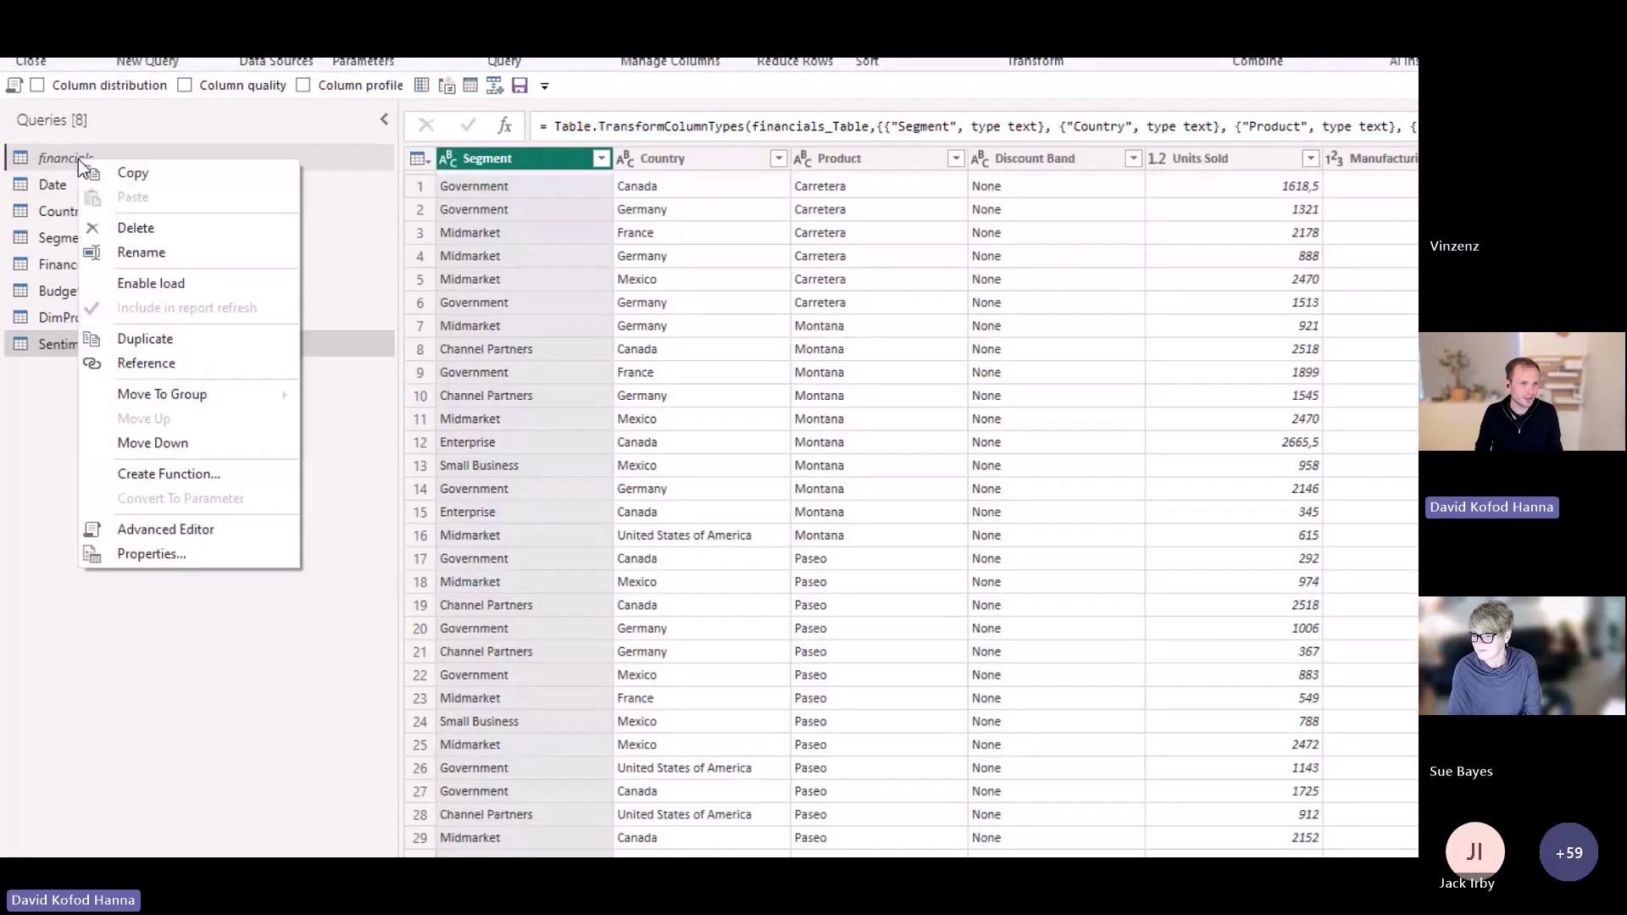
left_click(338, 397)
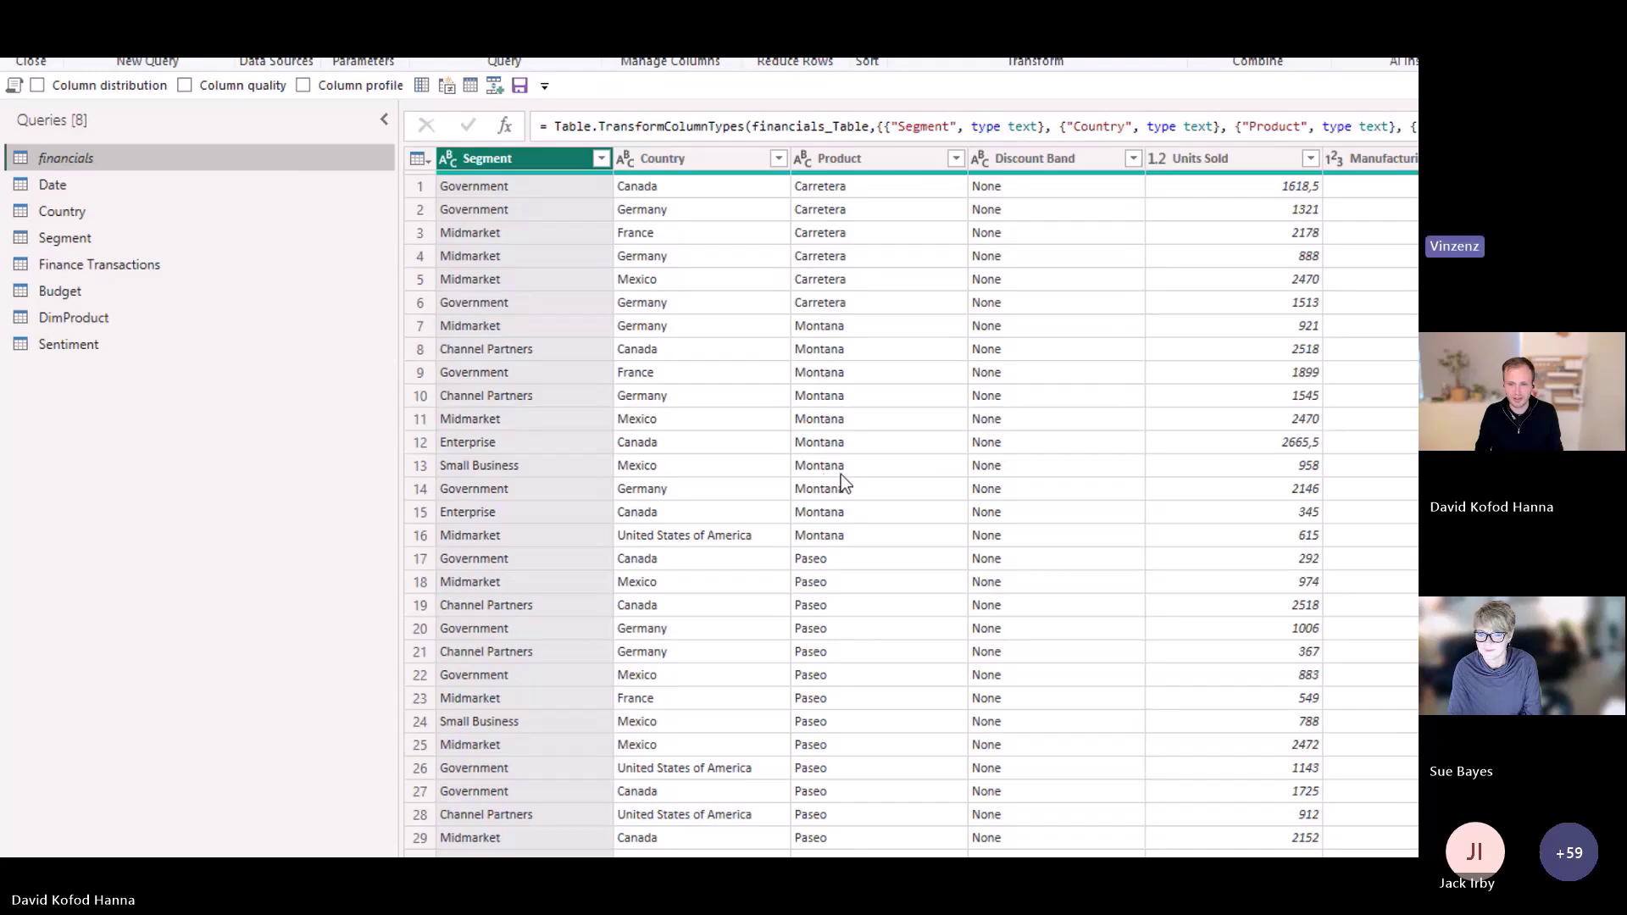
type("Staging")
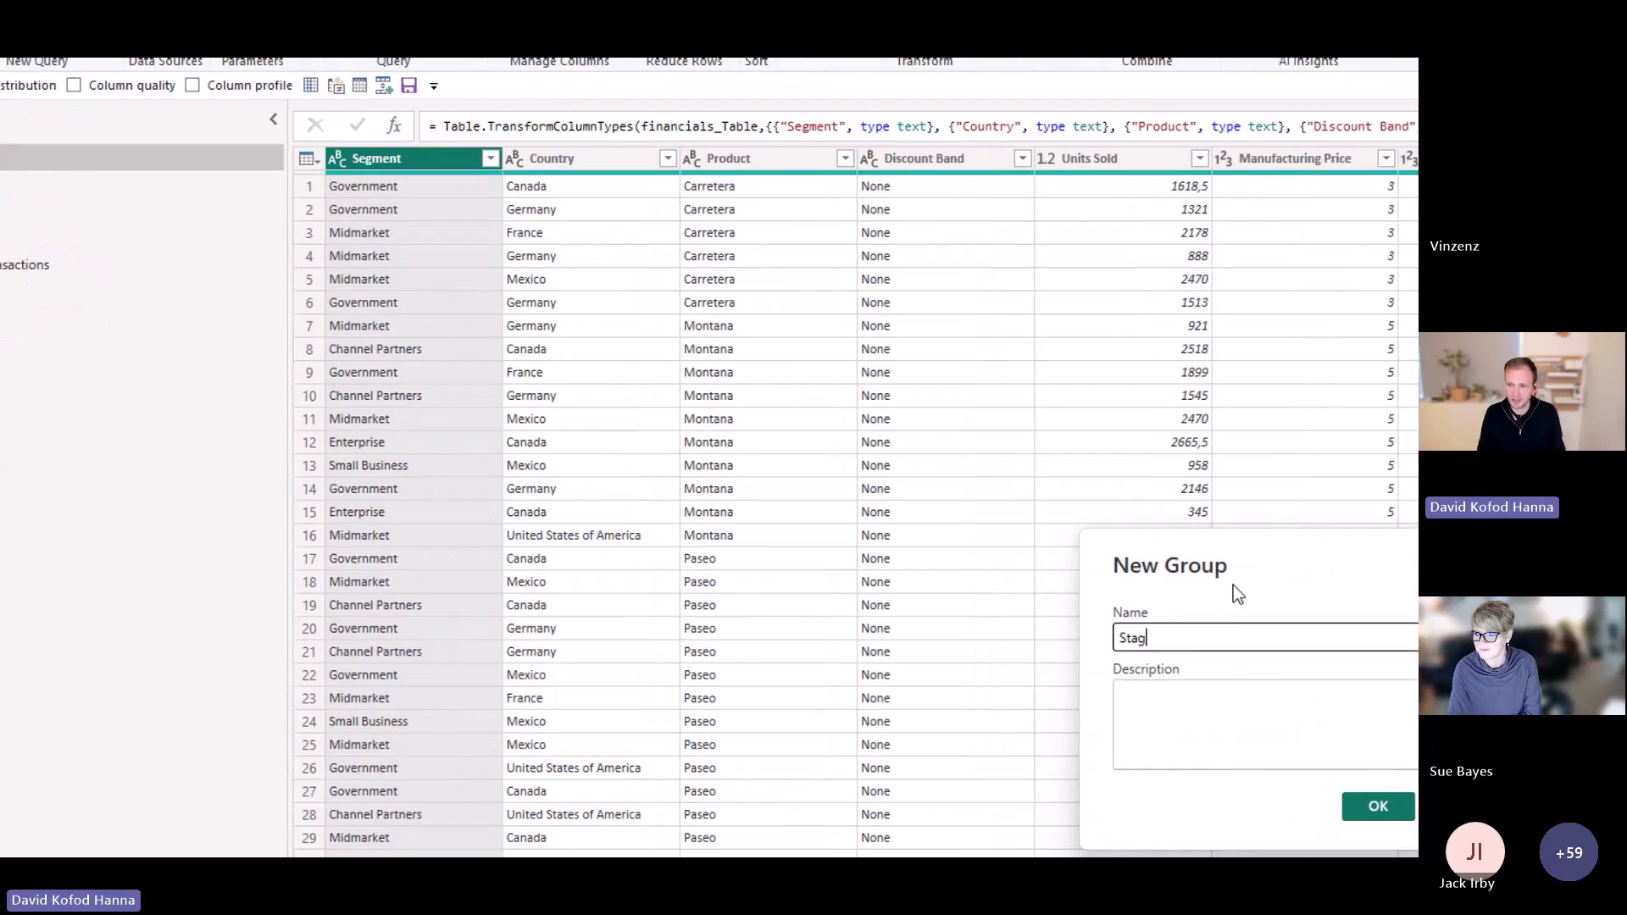
left_click(1201, 796)
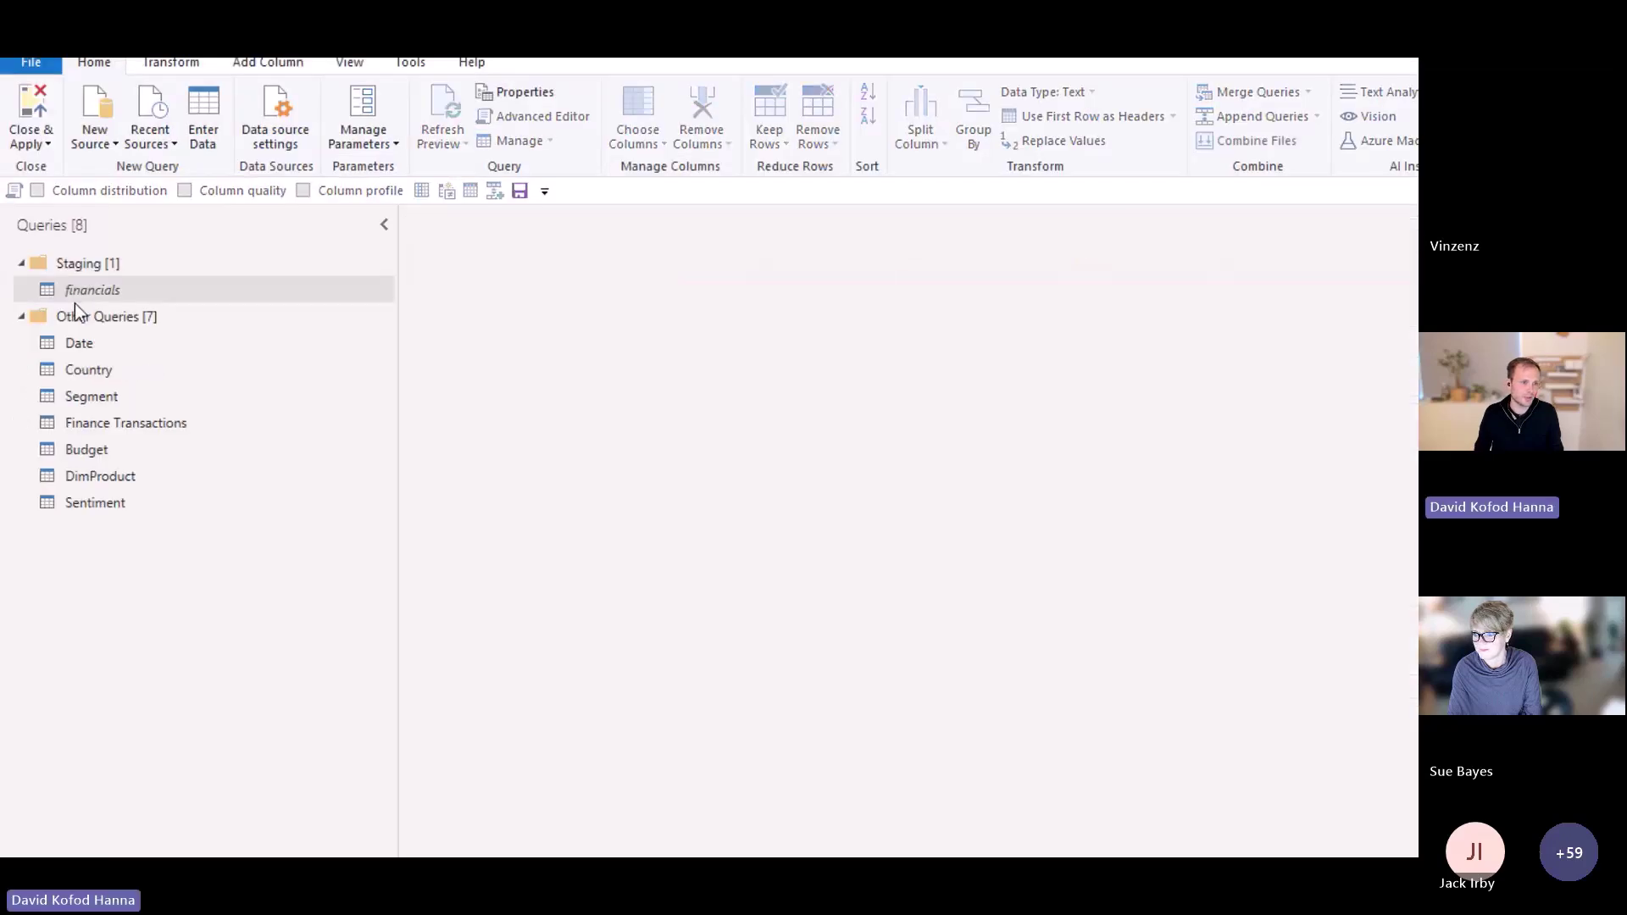
Move the seven queries from Date through Sentiment to a new group named "Tables to be loaded into PBI"
left_click(109, 344)
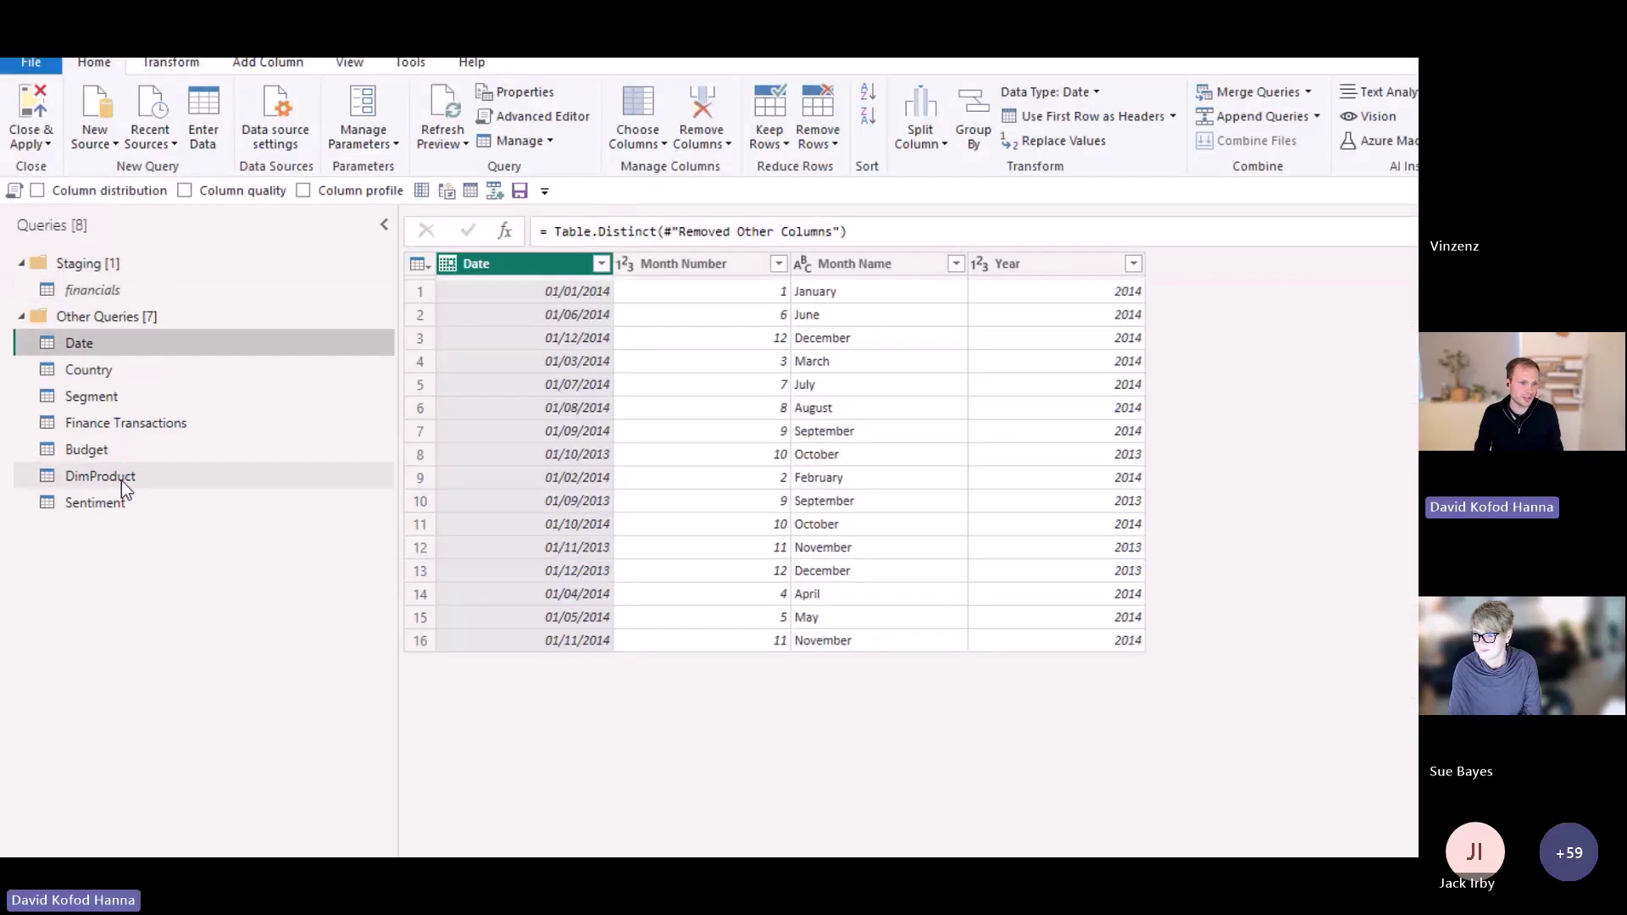
left_click(121, 480, "shift")
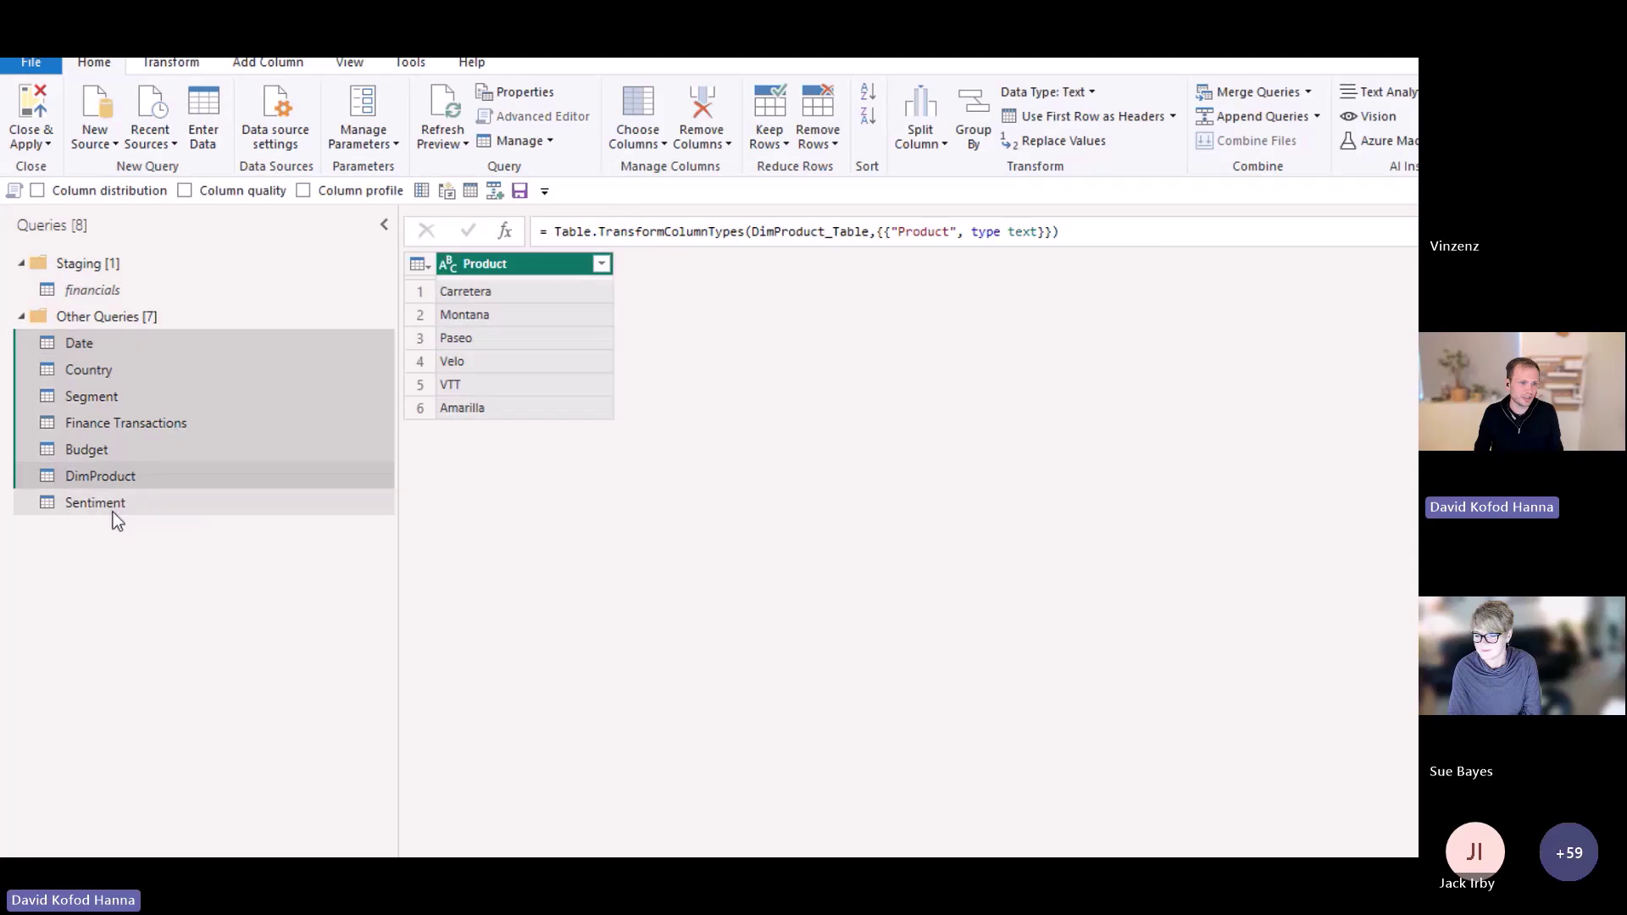
left_click(109, 505, "shift")
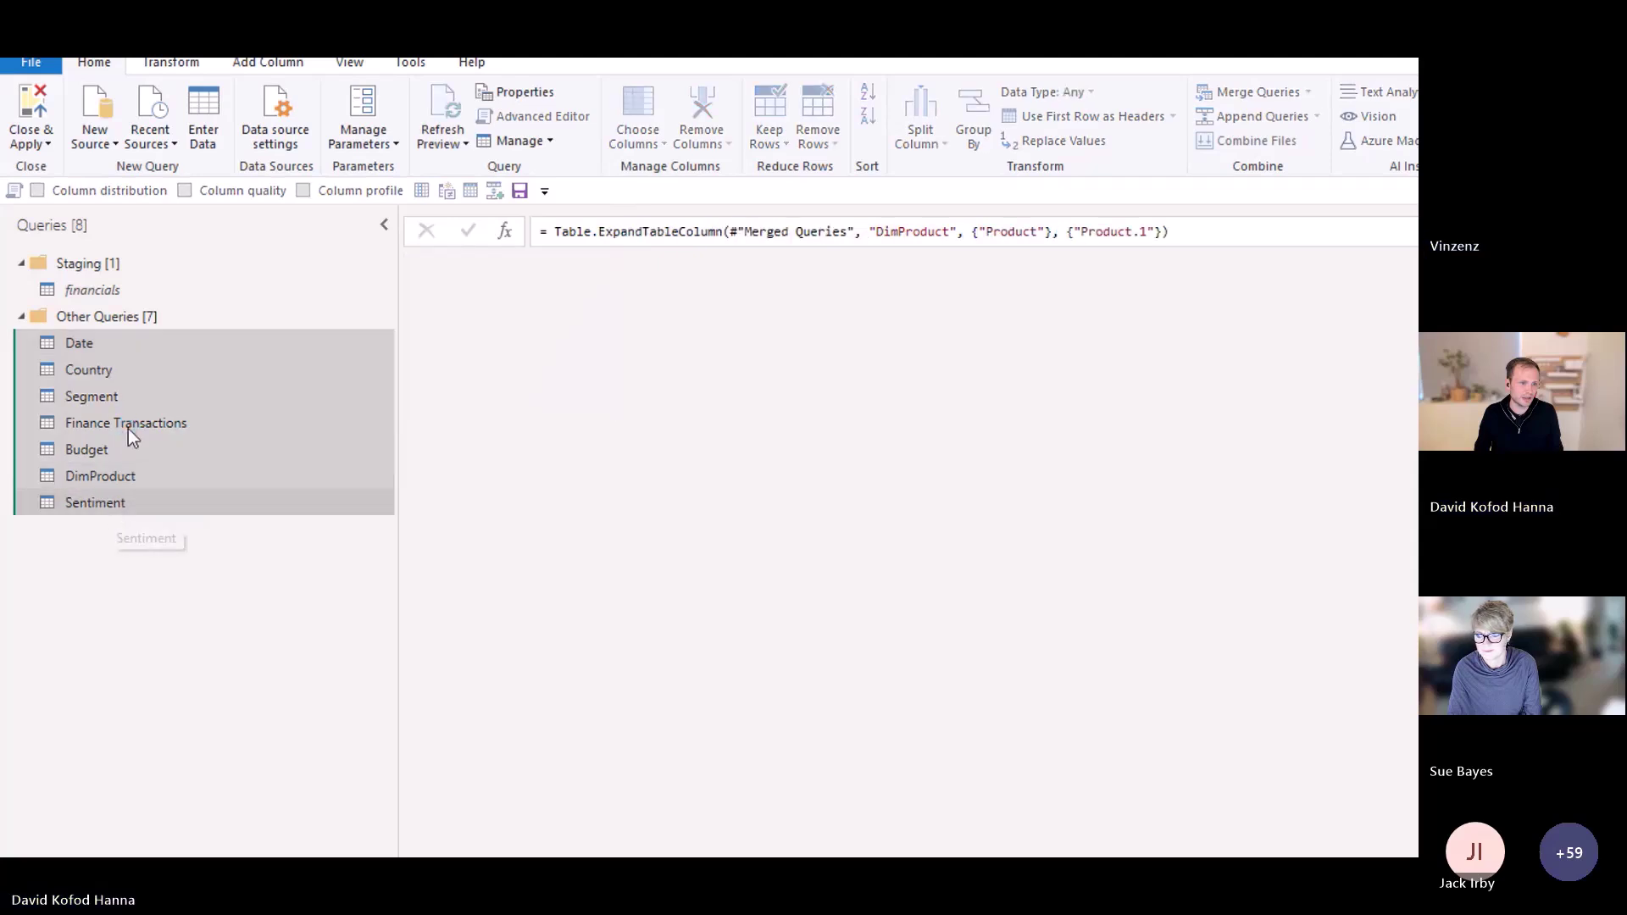
right_click(128, 429)
mouse_move(233, 525)
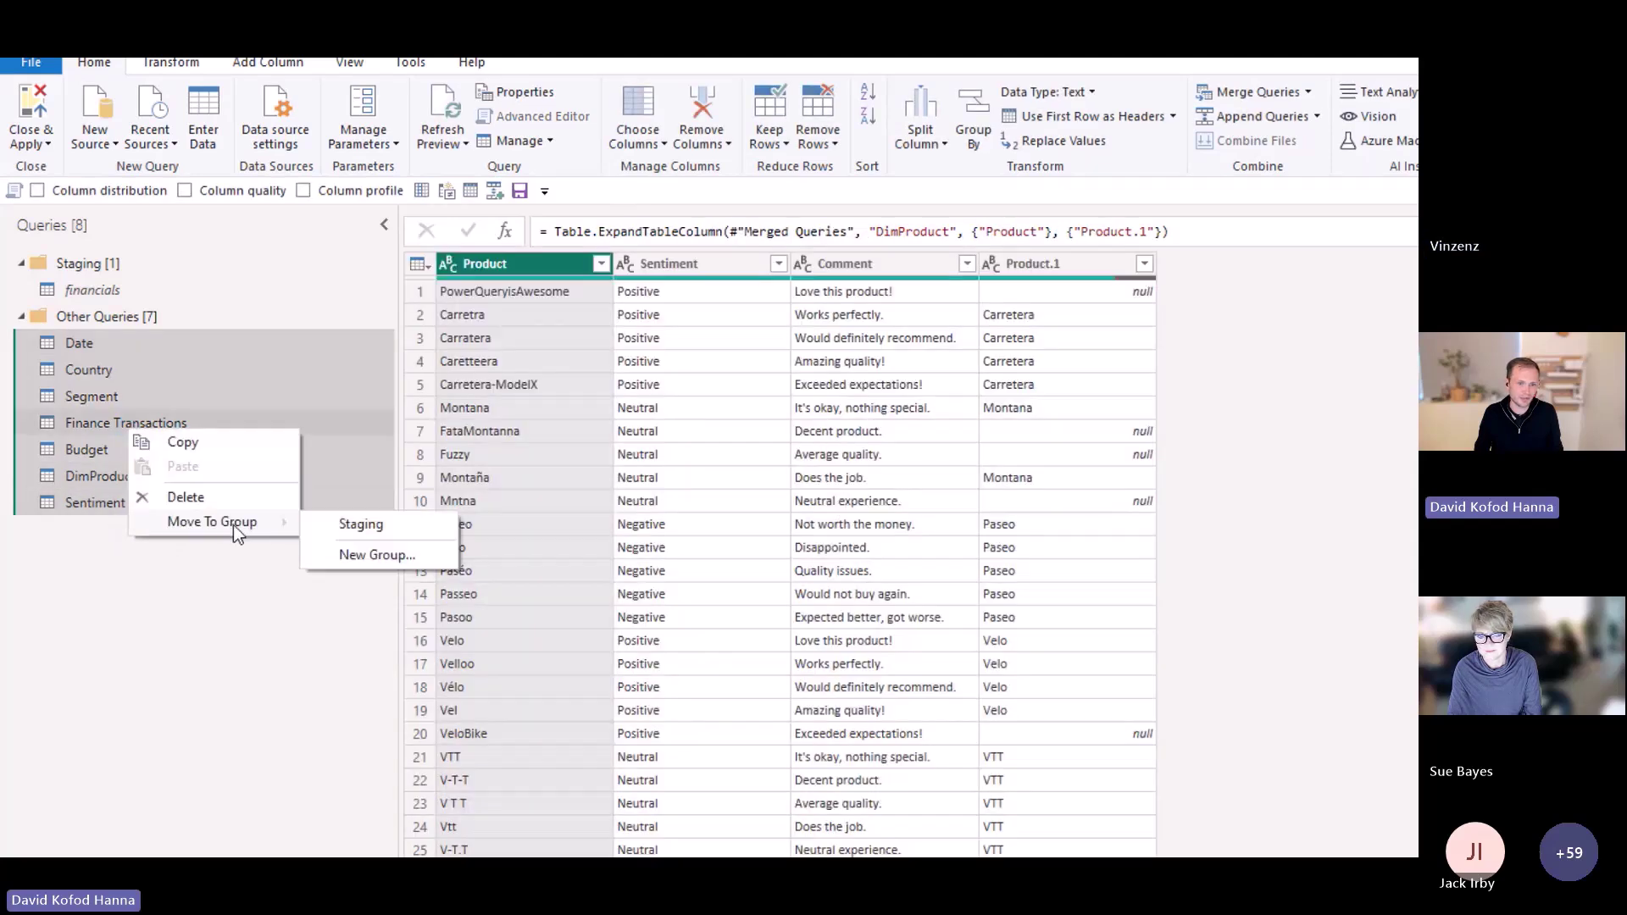
left_click(356, 549)
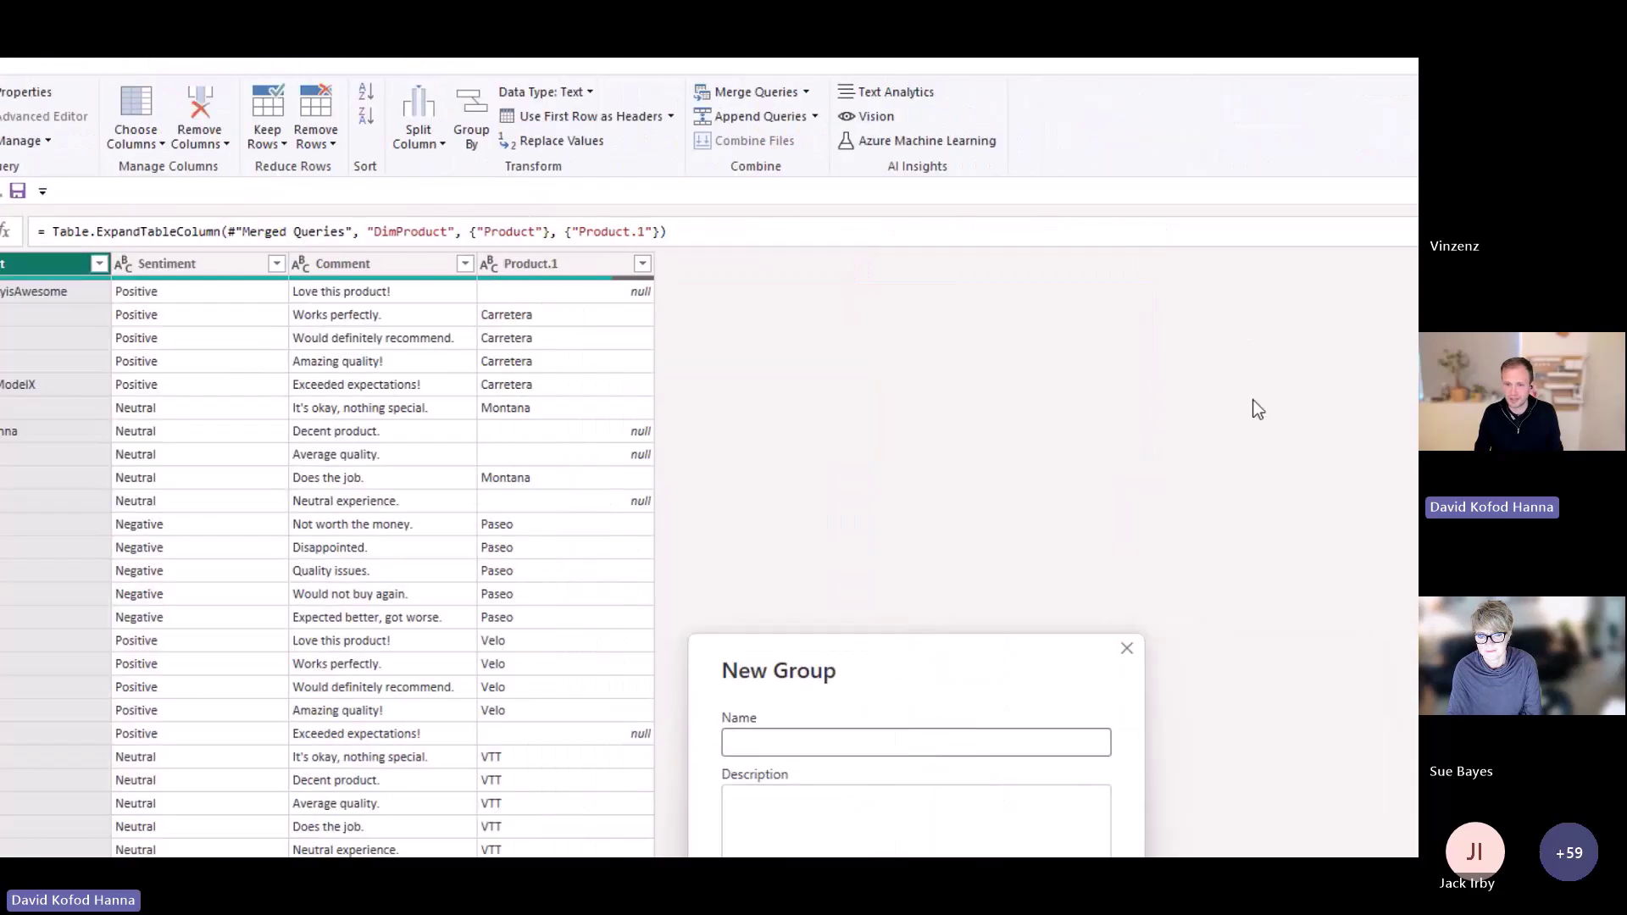
left_click(874, 550)
type("Tables to be loaded into PBI")
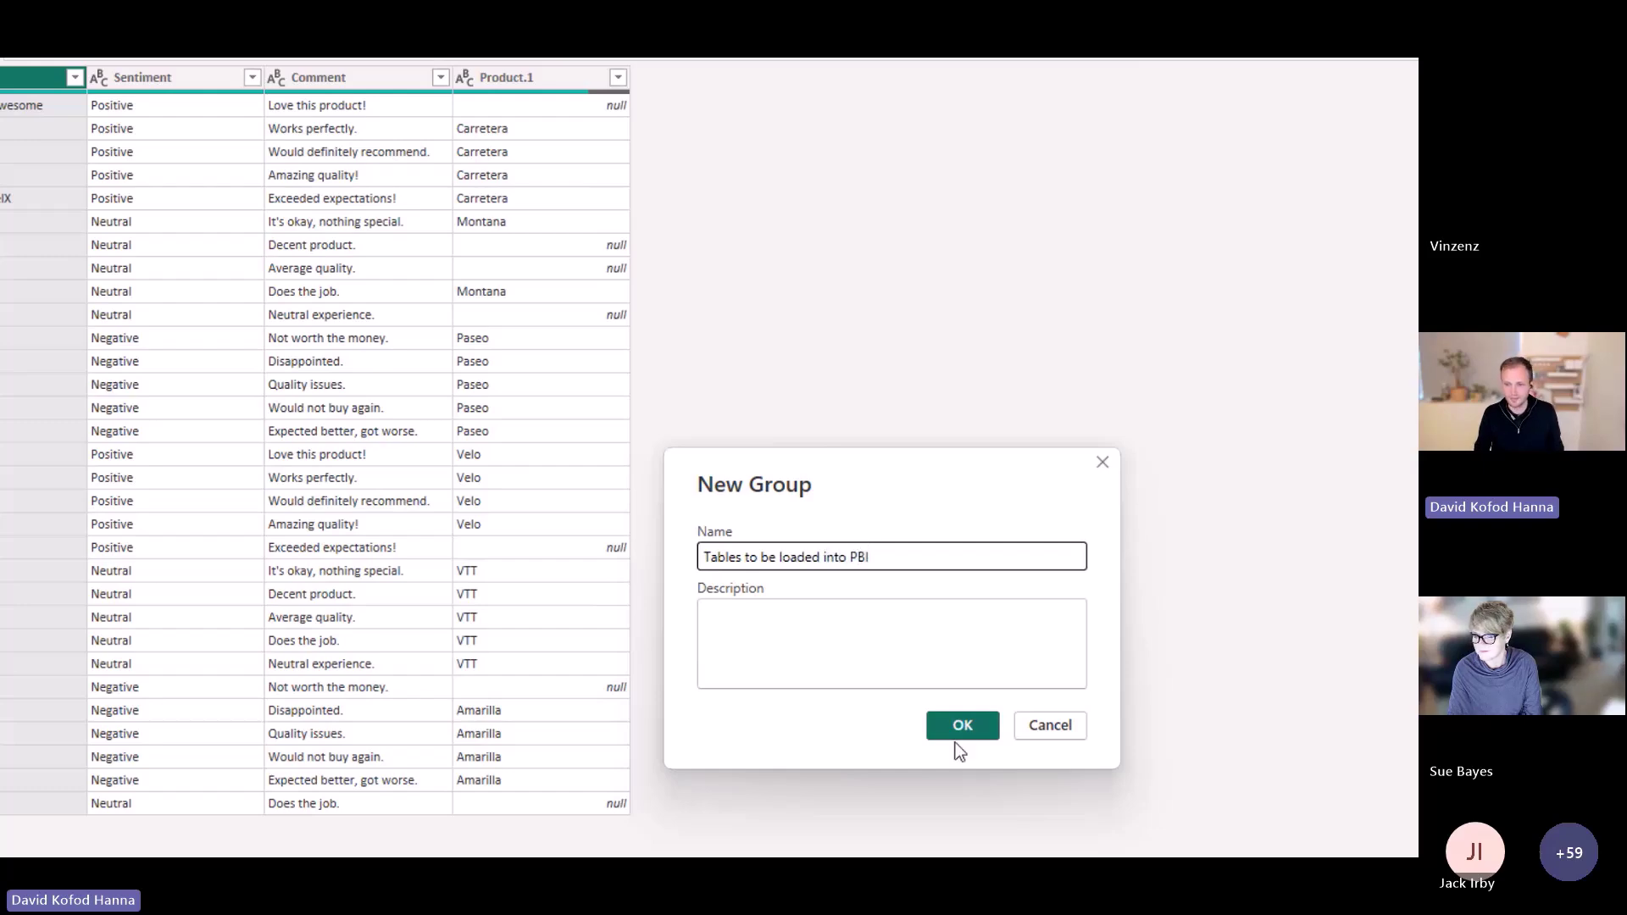
left_click(959, 729)
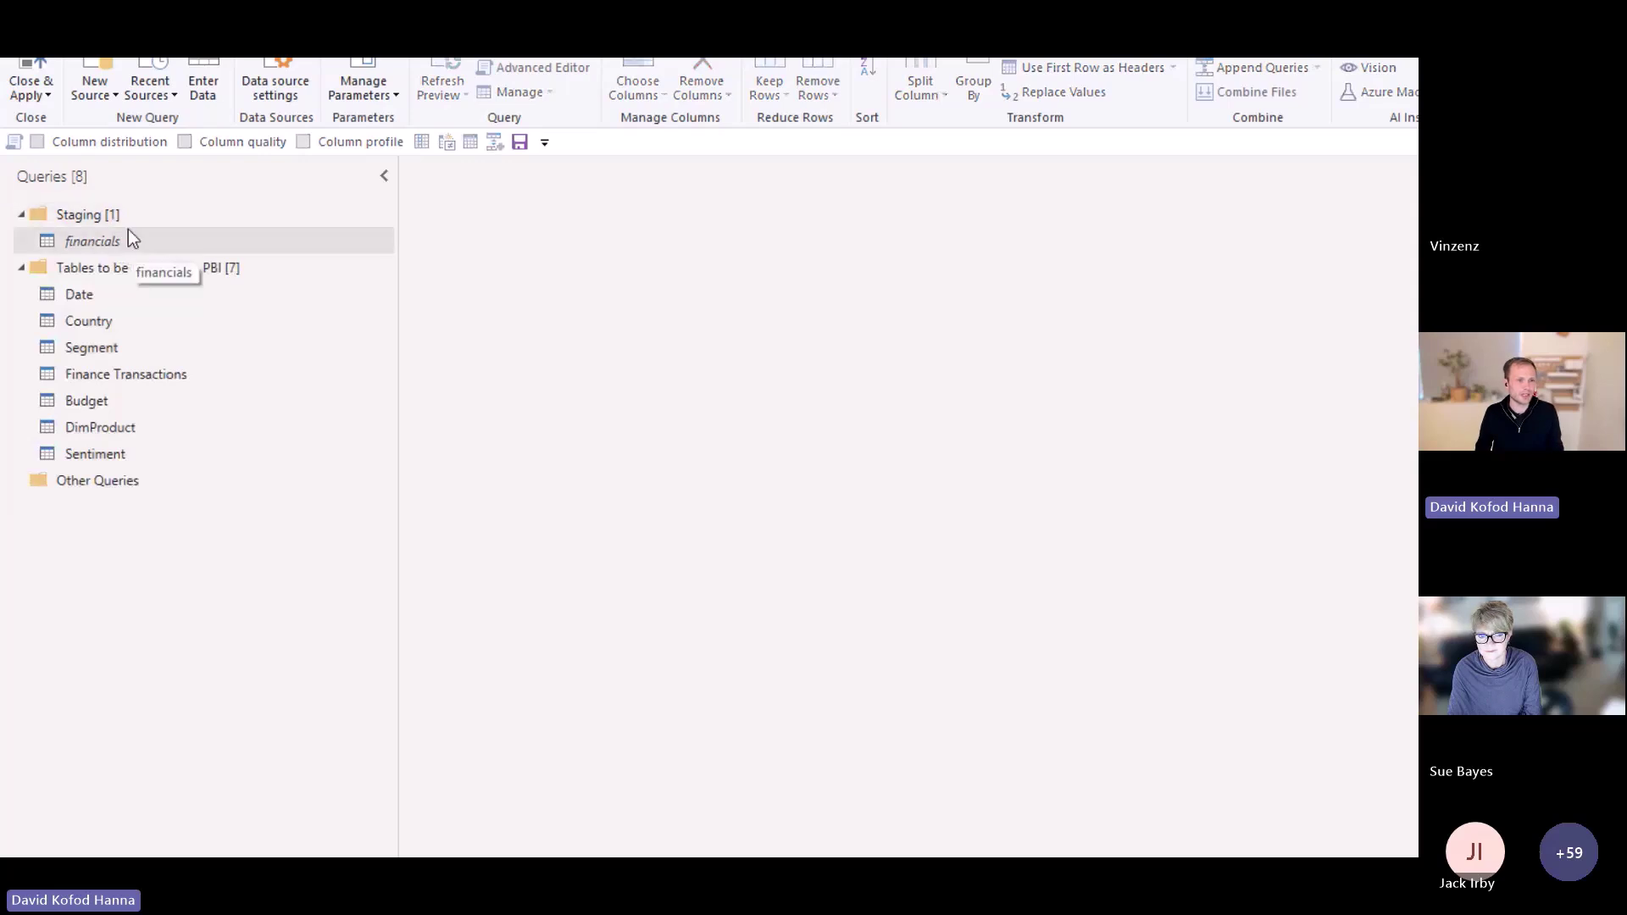
Copy the Staging and "Tables to be loaded into PBI" groups into the online dataflow editor, and highlight the source path in the credentials warning
left_click(127, 221)
left_click(150, 263, "ctrl")
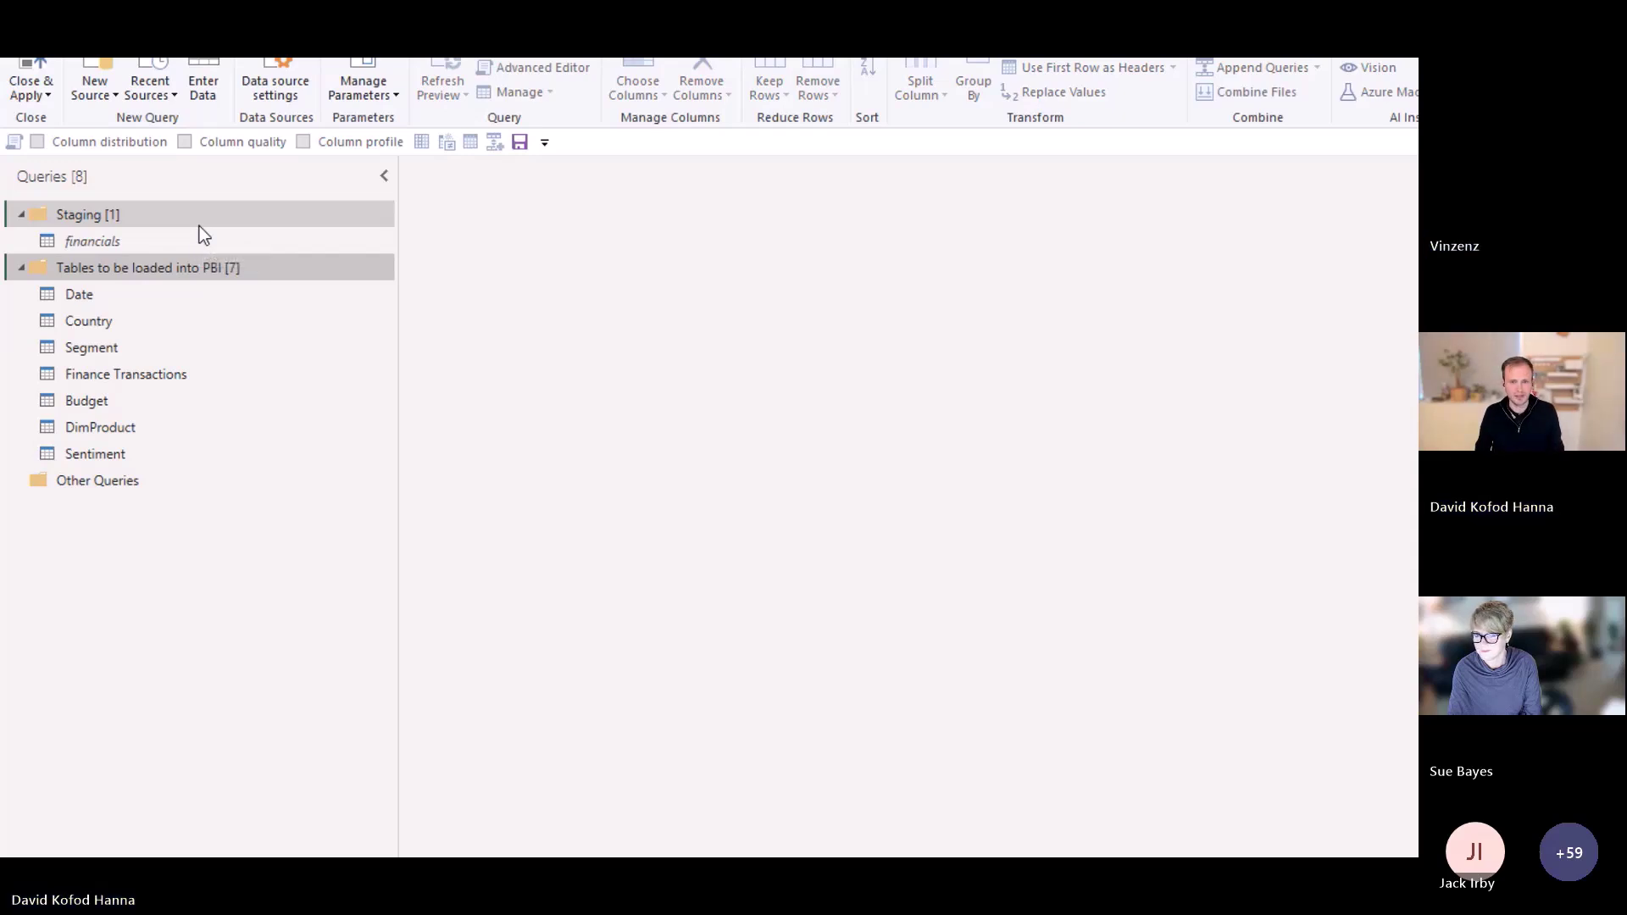
key("alt+Tab")
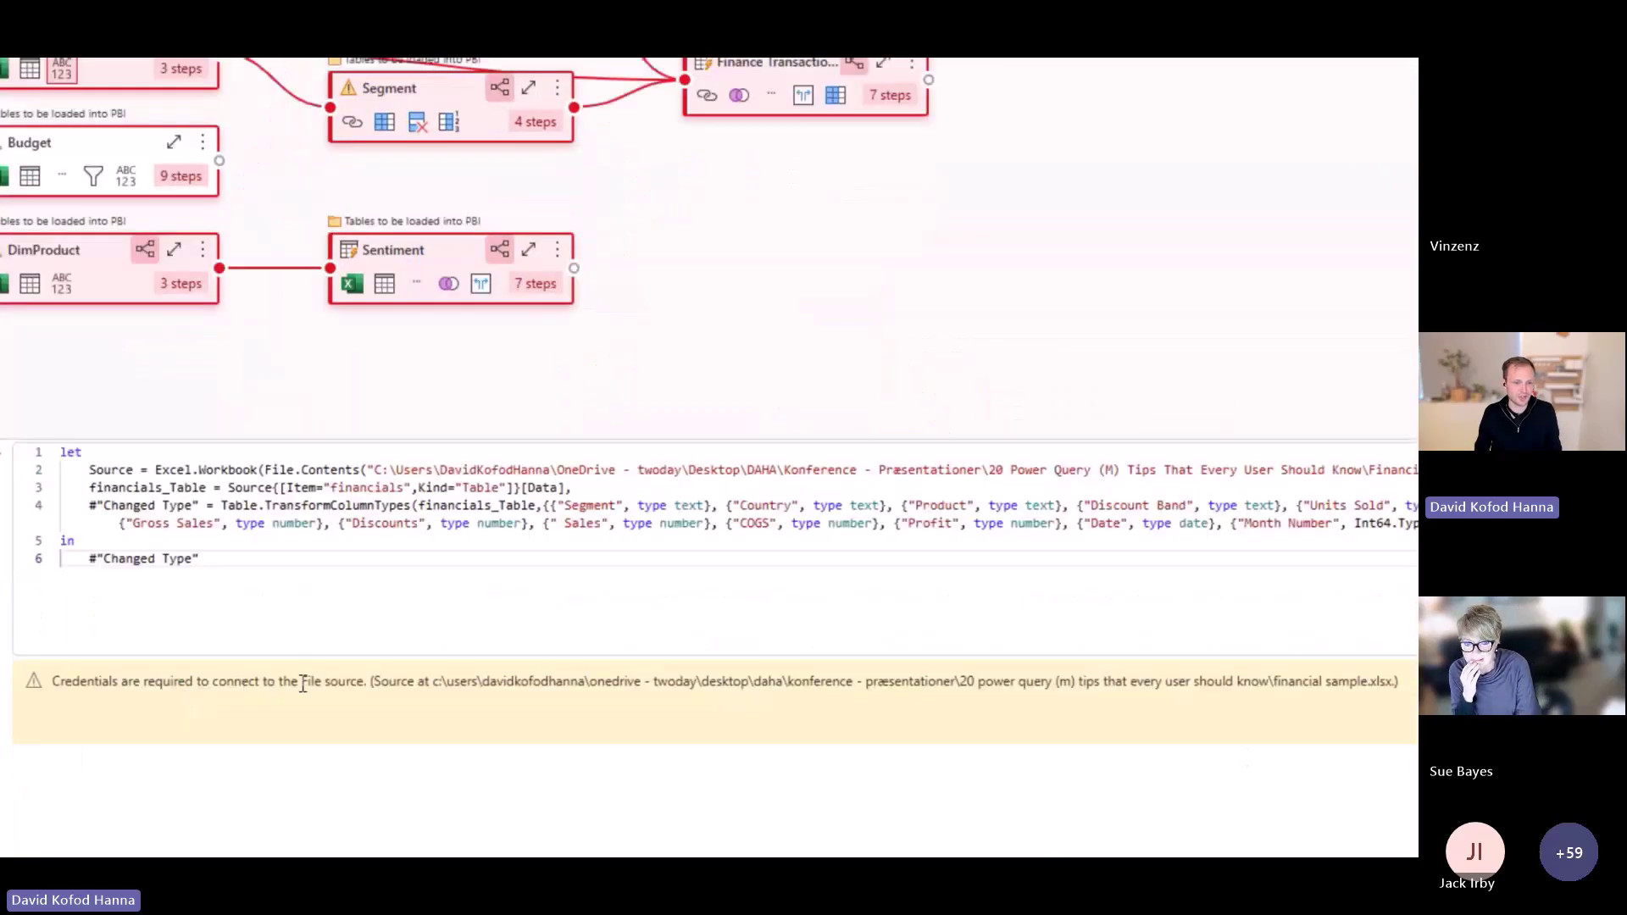
left_click_drag(434, 685, 701, 684)
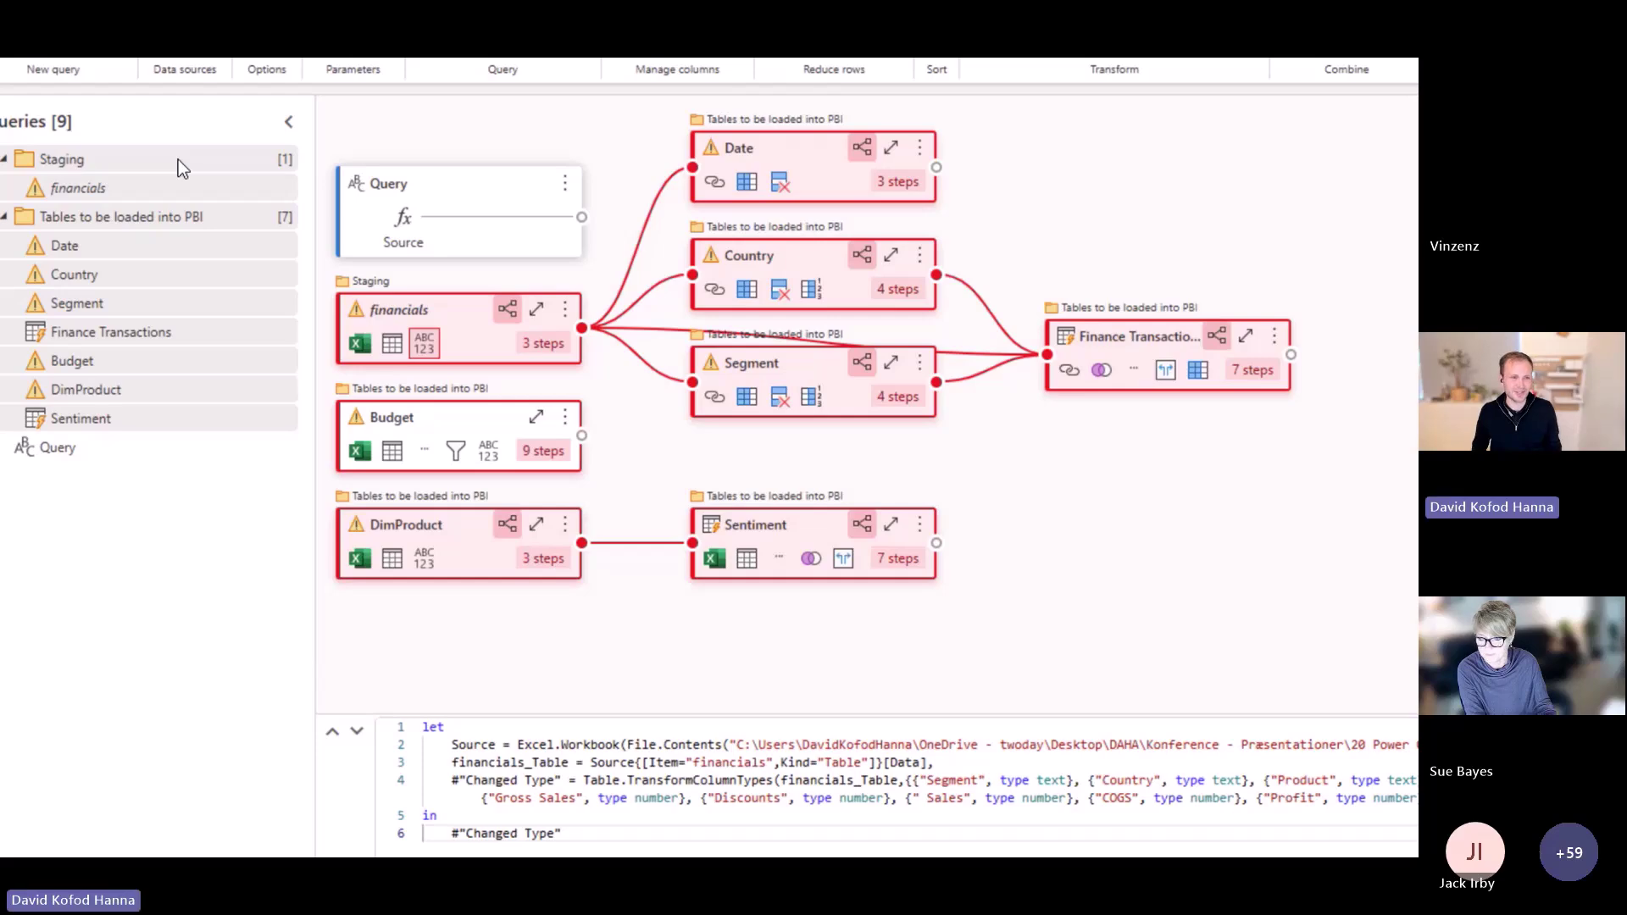
Switch to the Power BI Desktop report and get data from Dataflows, repositioning the Navigator dialog
key("alt+Tab")
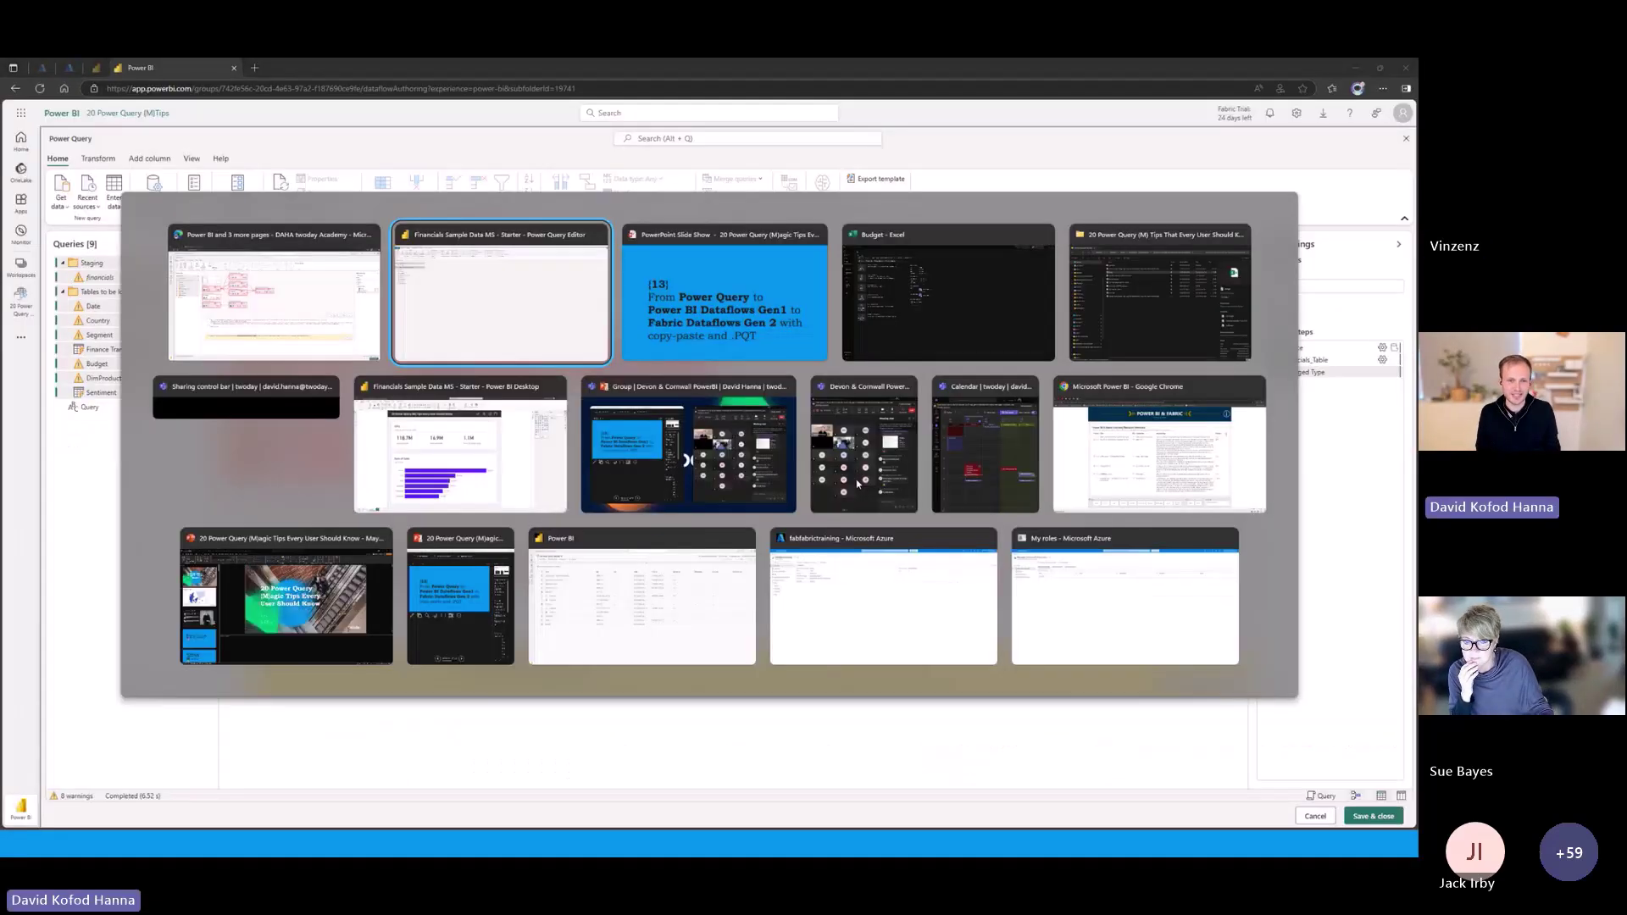
left_click(460, 445)
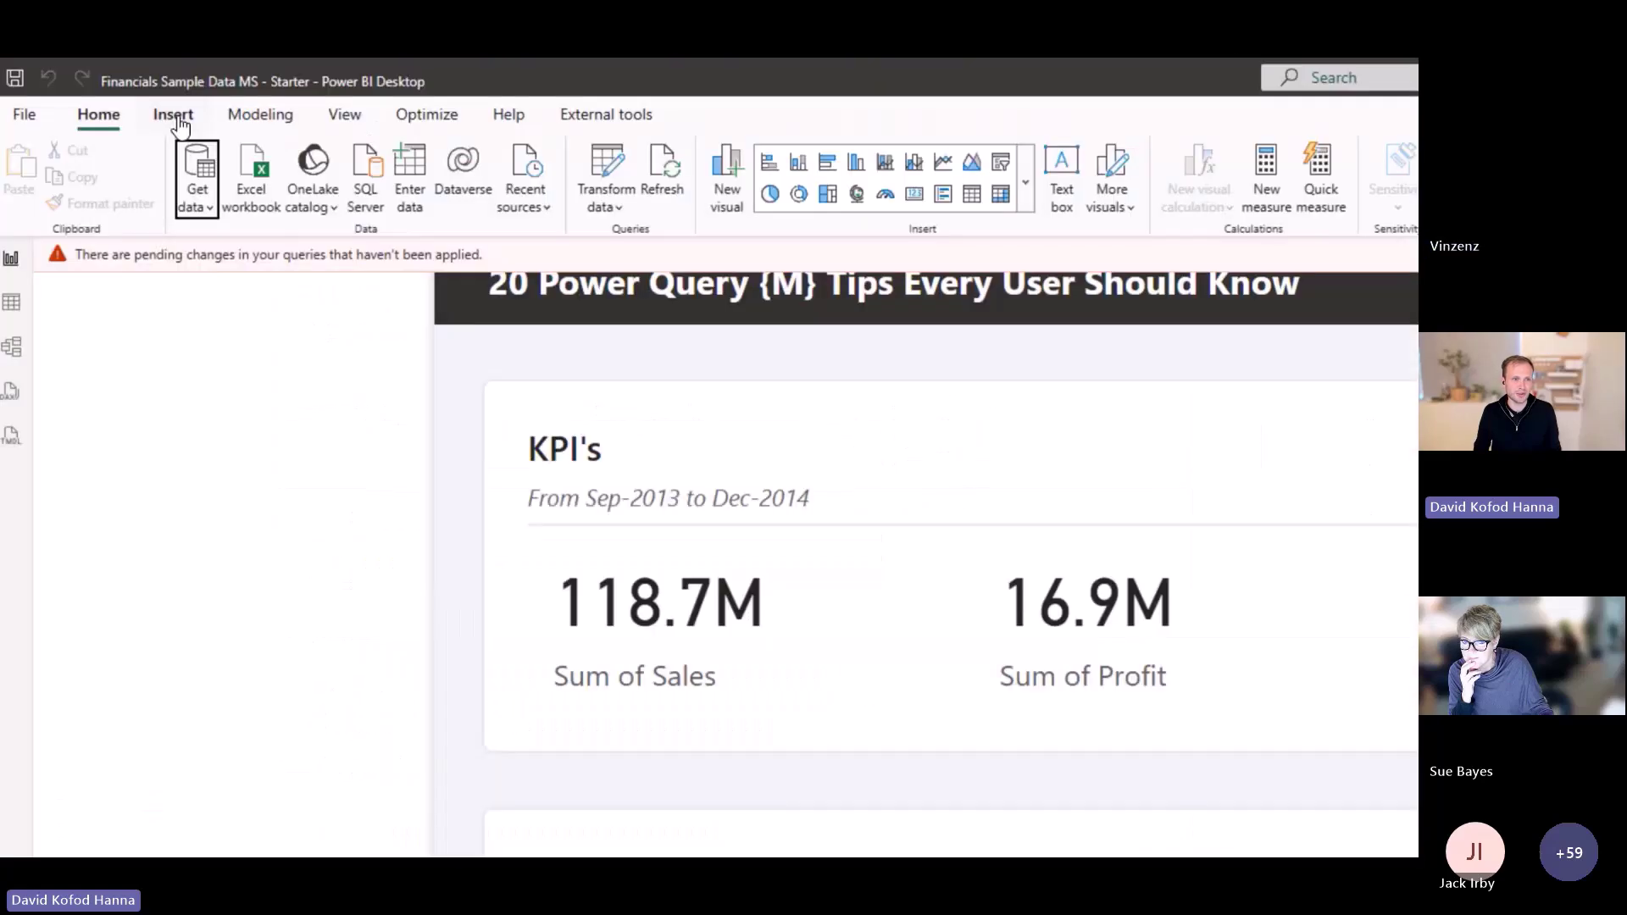
left_click(204, 210)
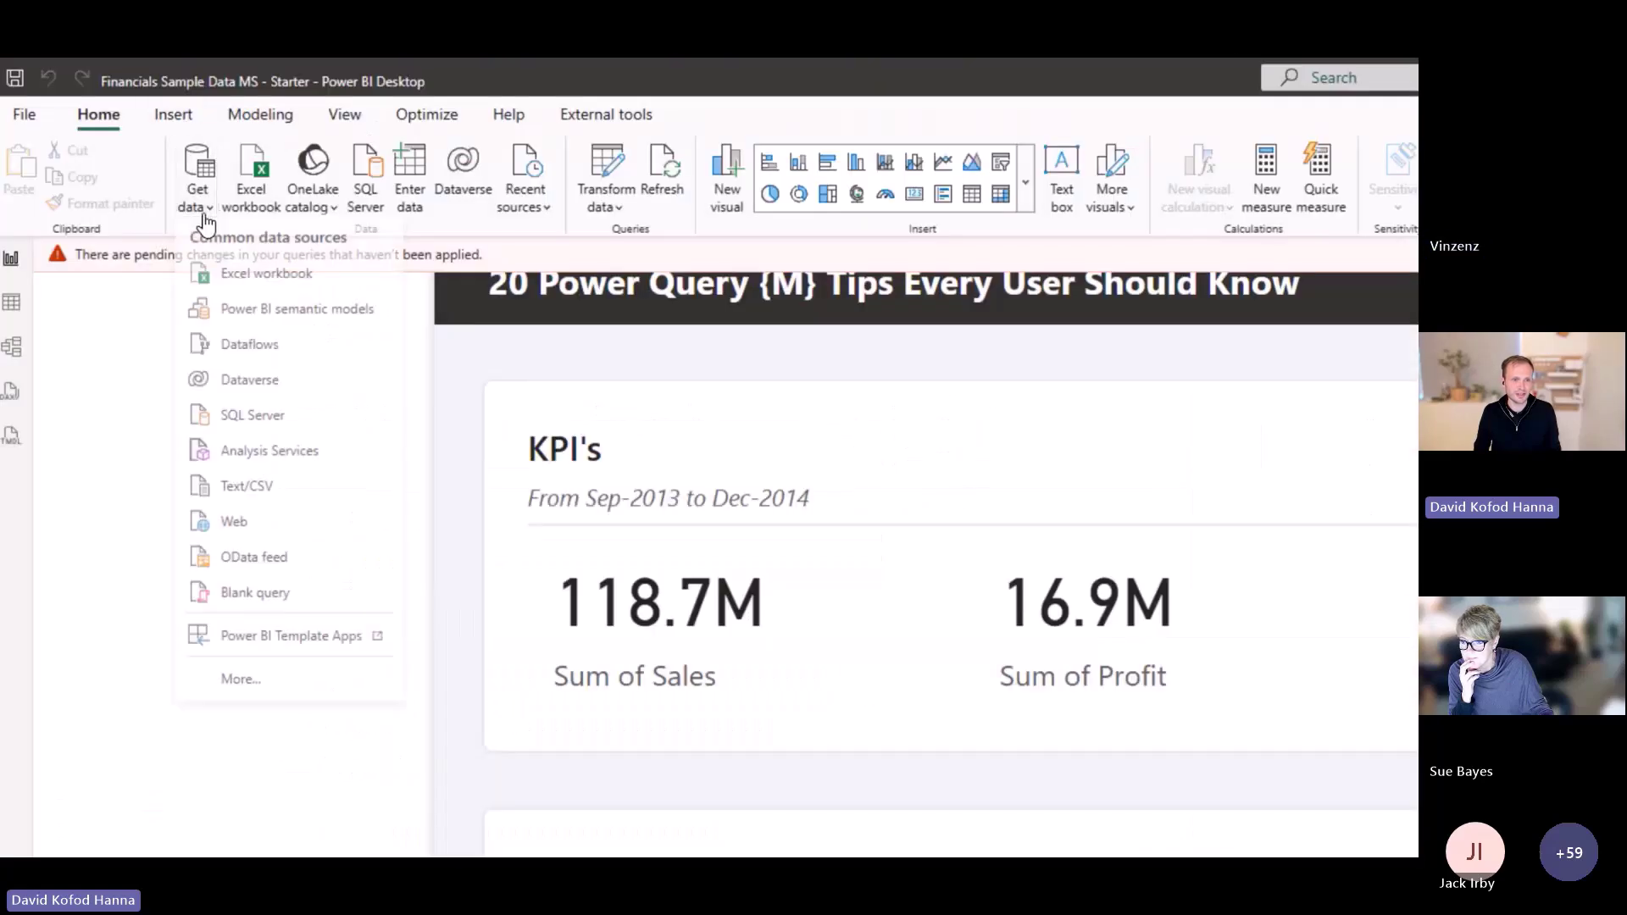
left_click(294, 351)
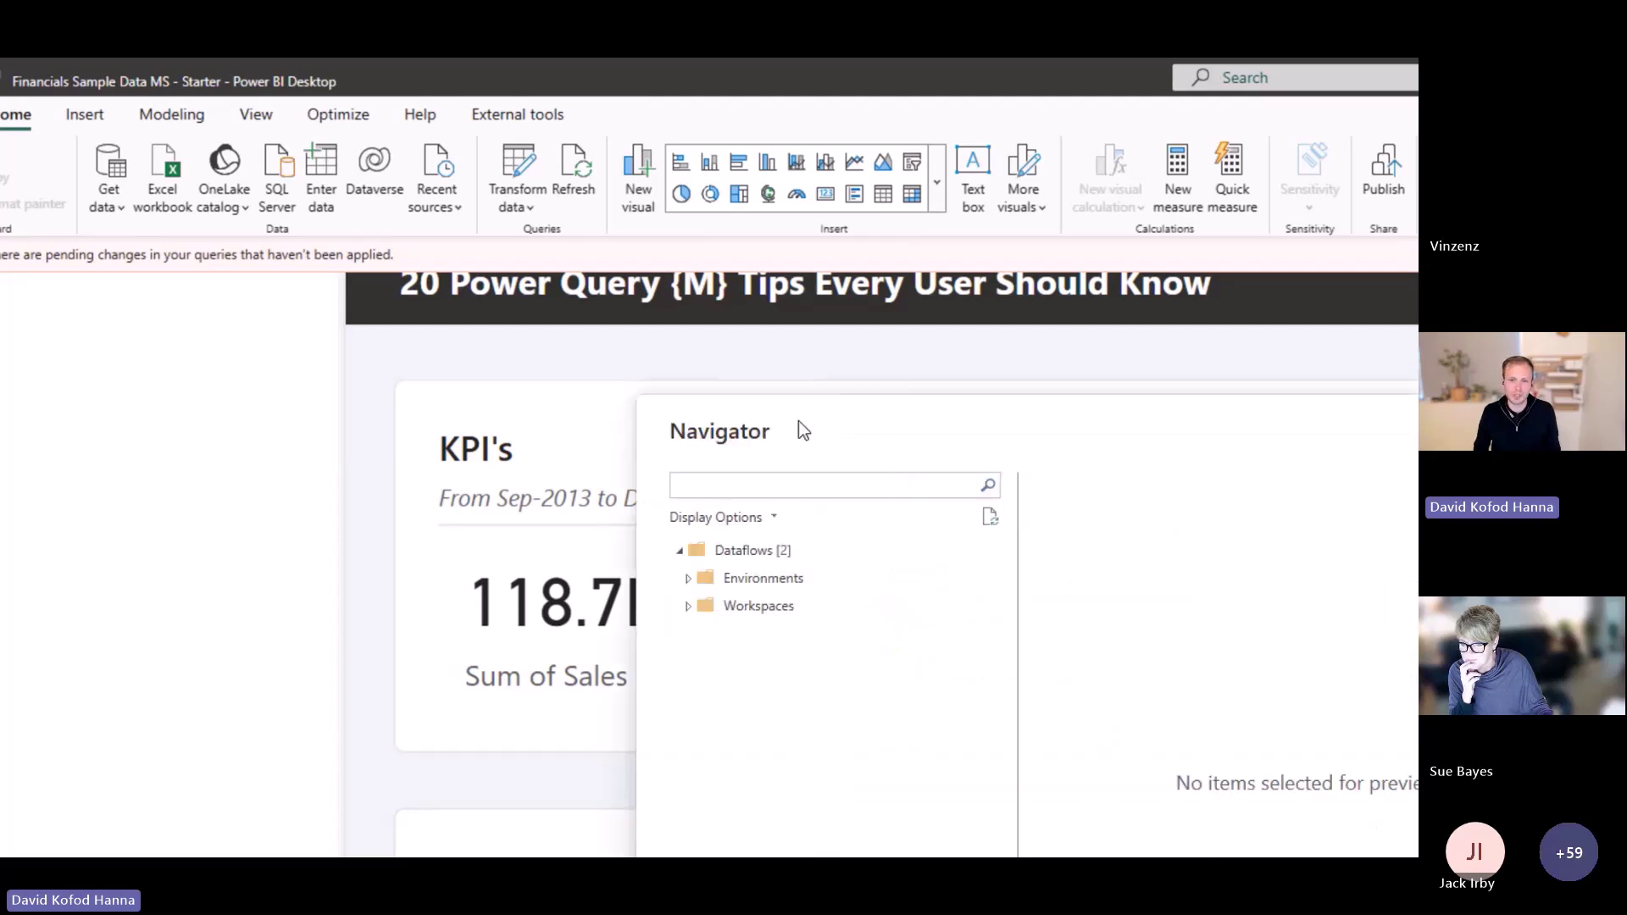
left_click_drag(803, 431, 548, 383)
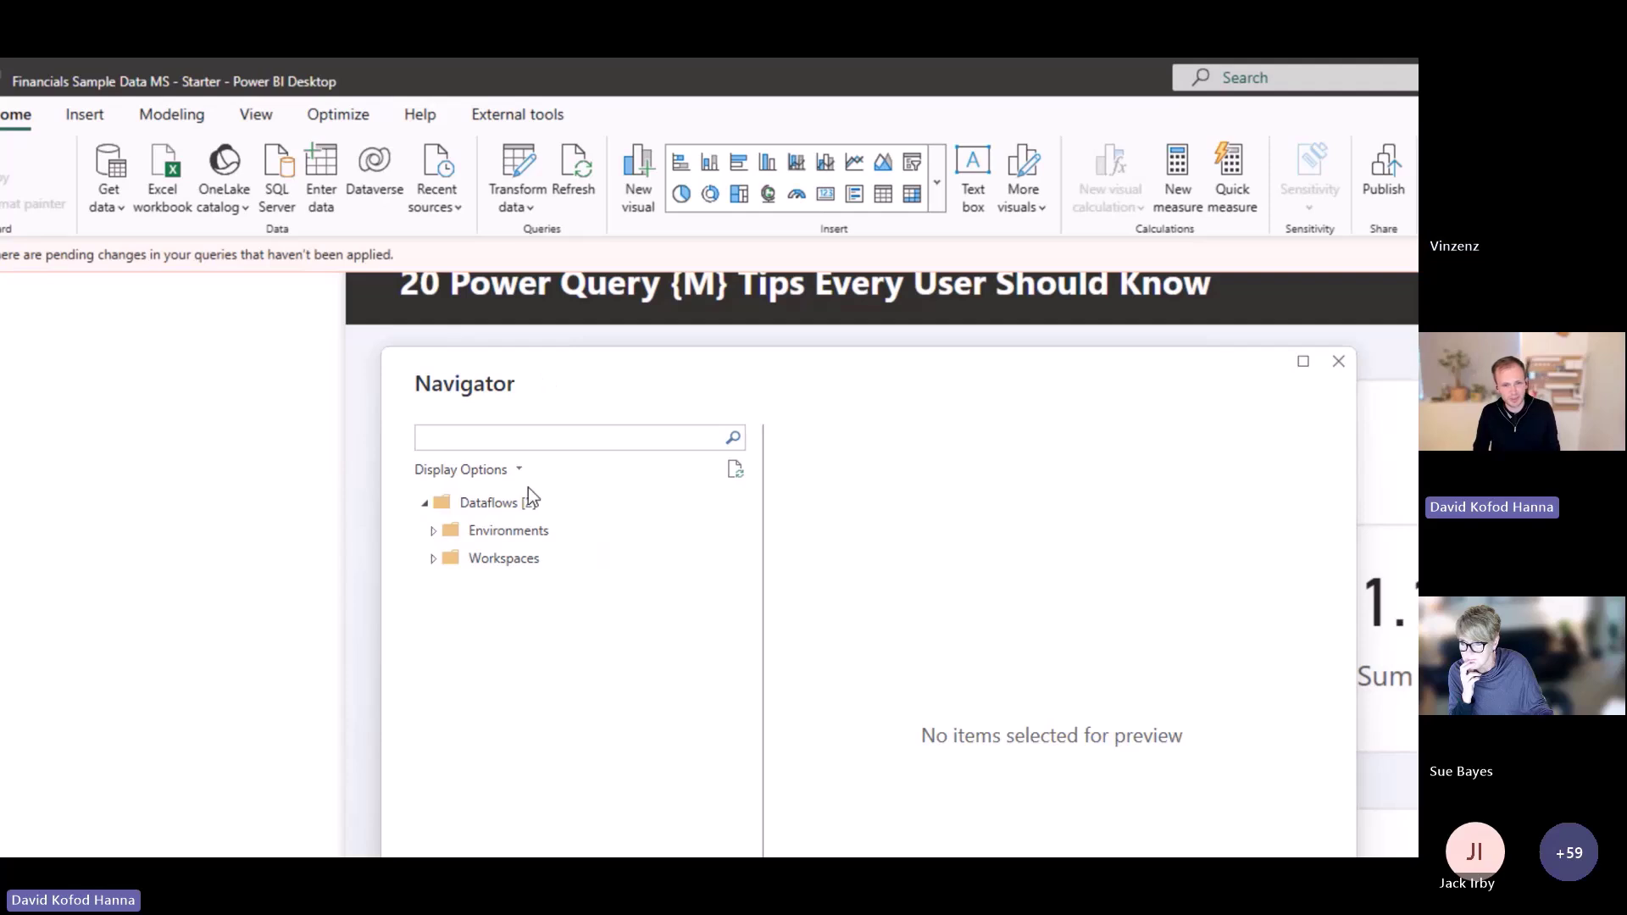
Preview the Country and Date tables of the PBI Gen 1 dataflow in the 20 Power Query (M)Tips workspace, without loading them
left_click(436, 534)
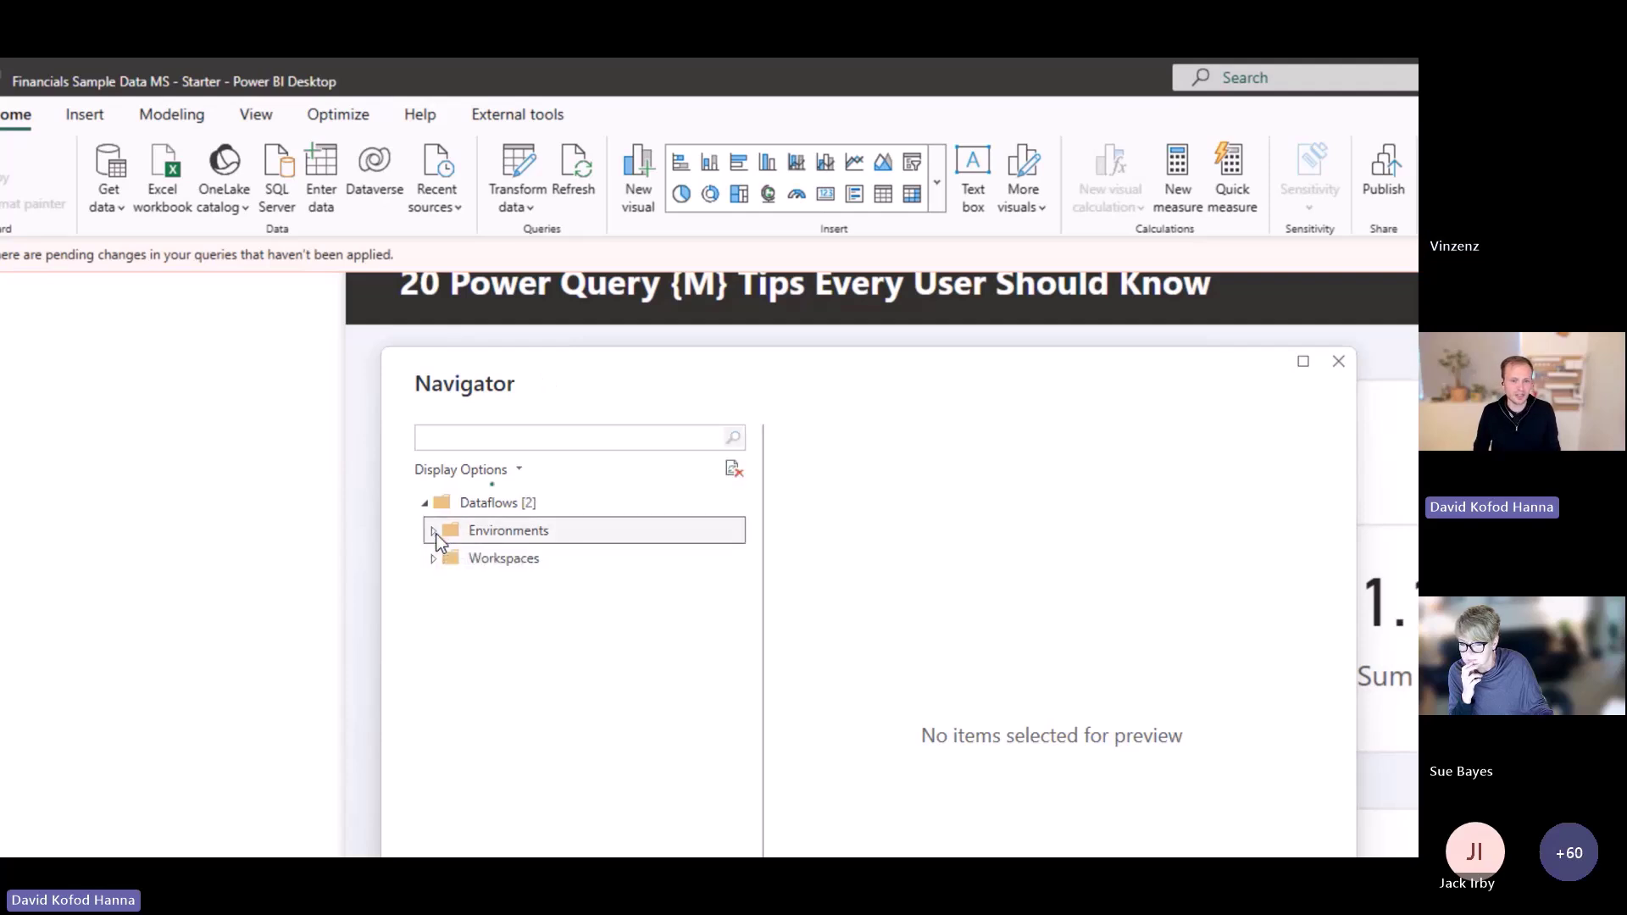
left_click(435, 561)
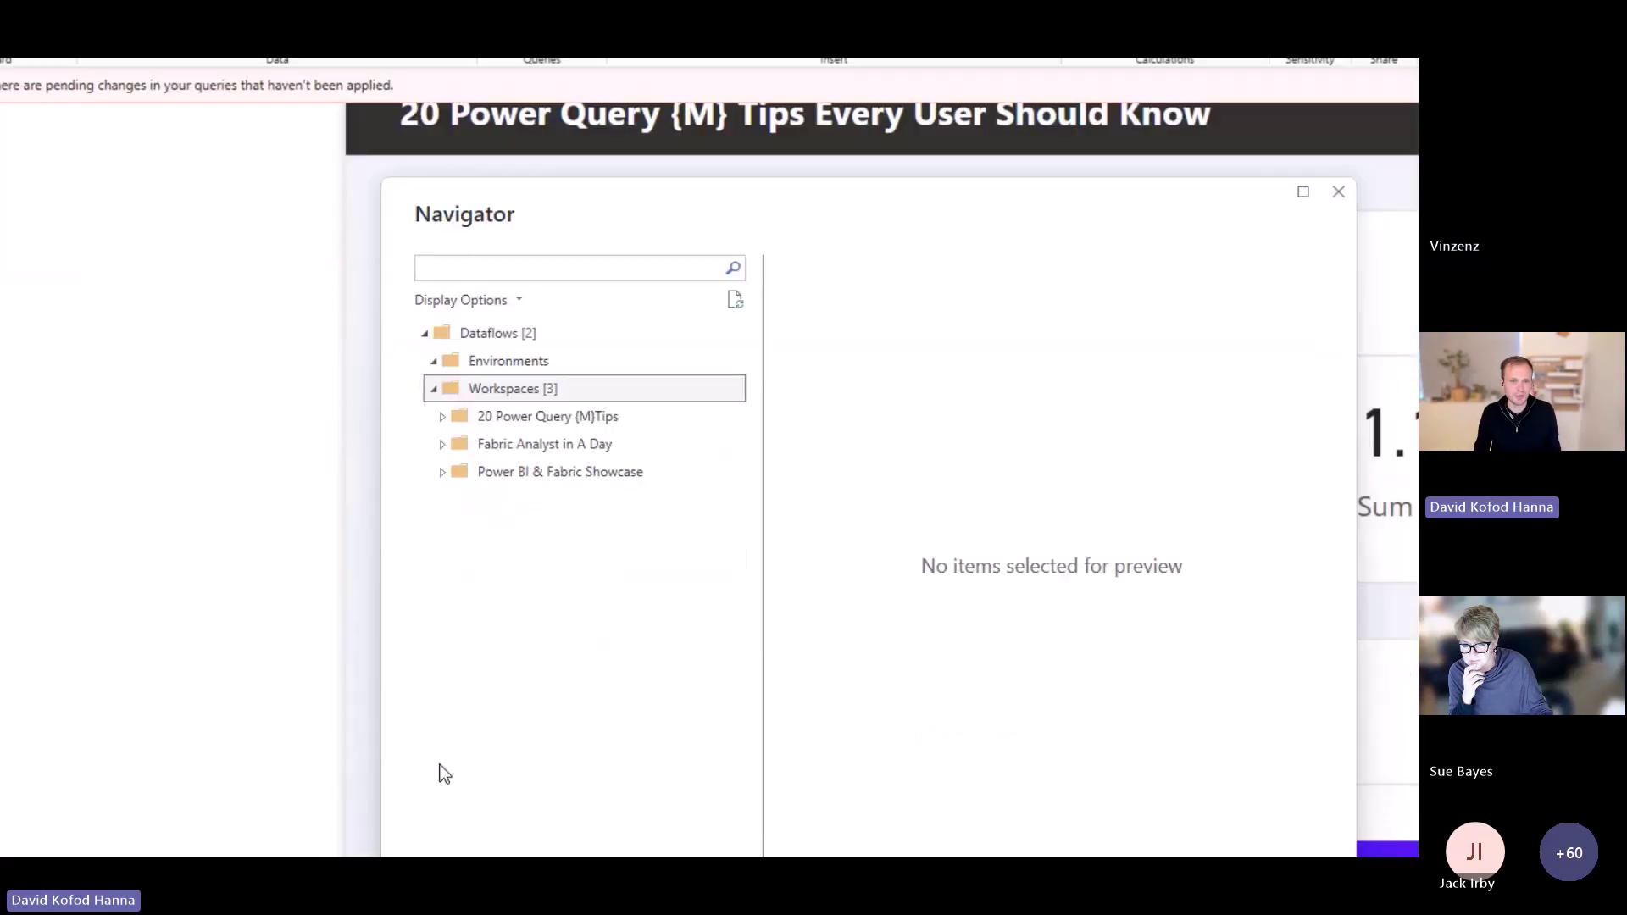
left_click(442, 412)
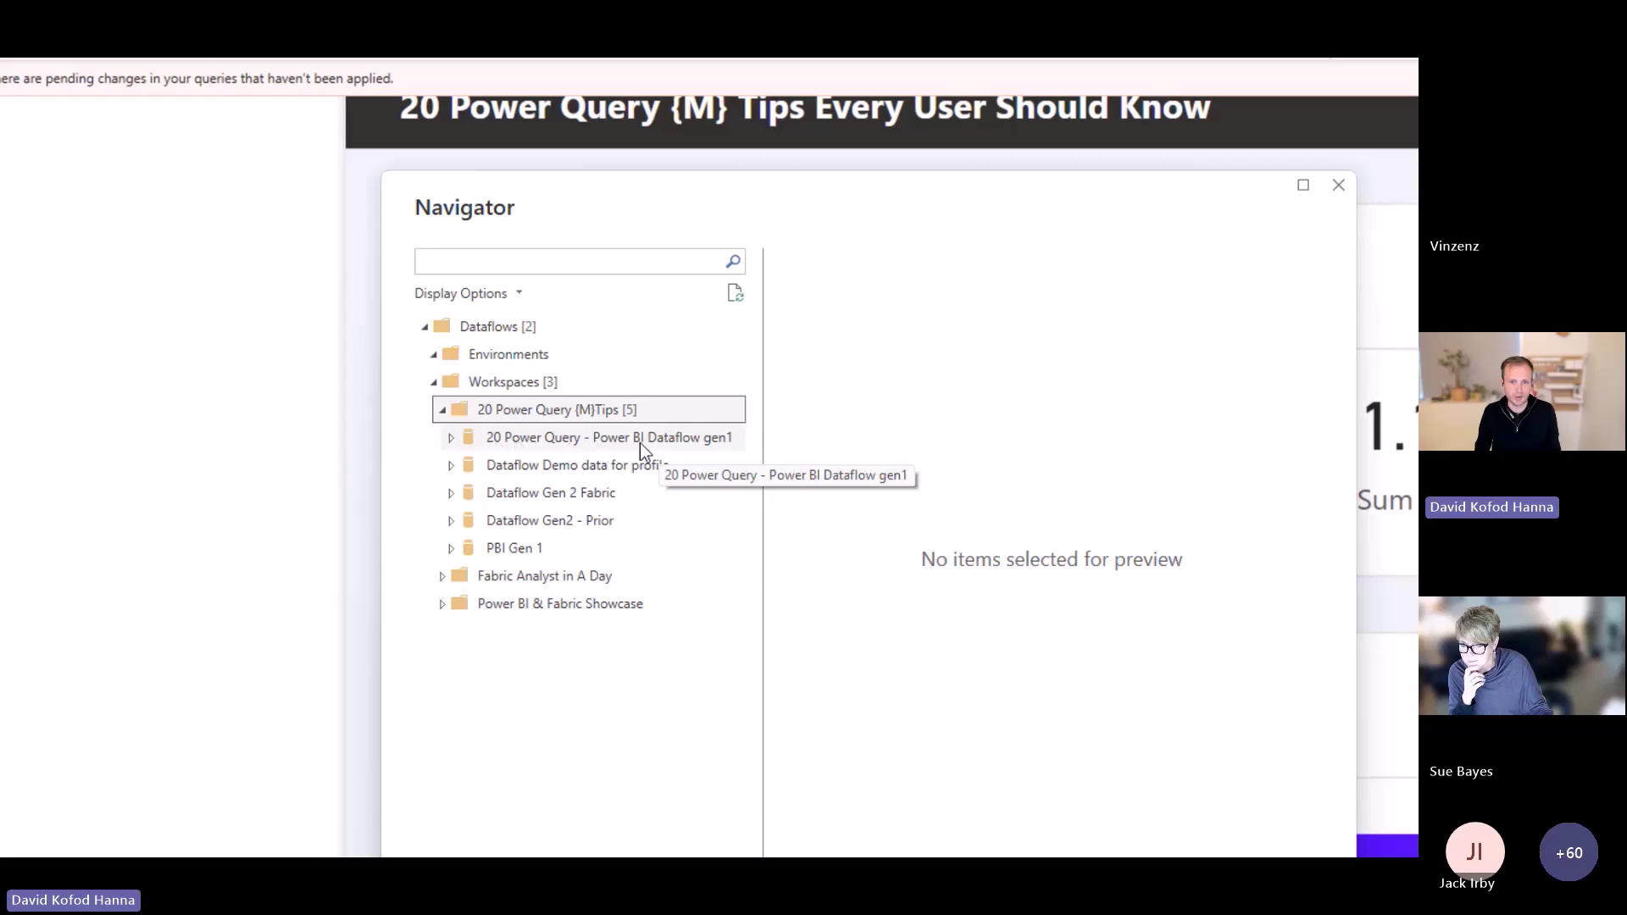
left_click(449, 549)
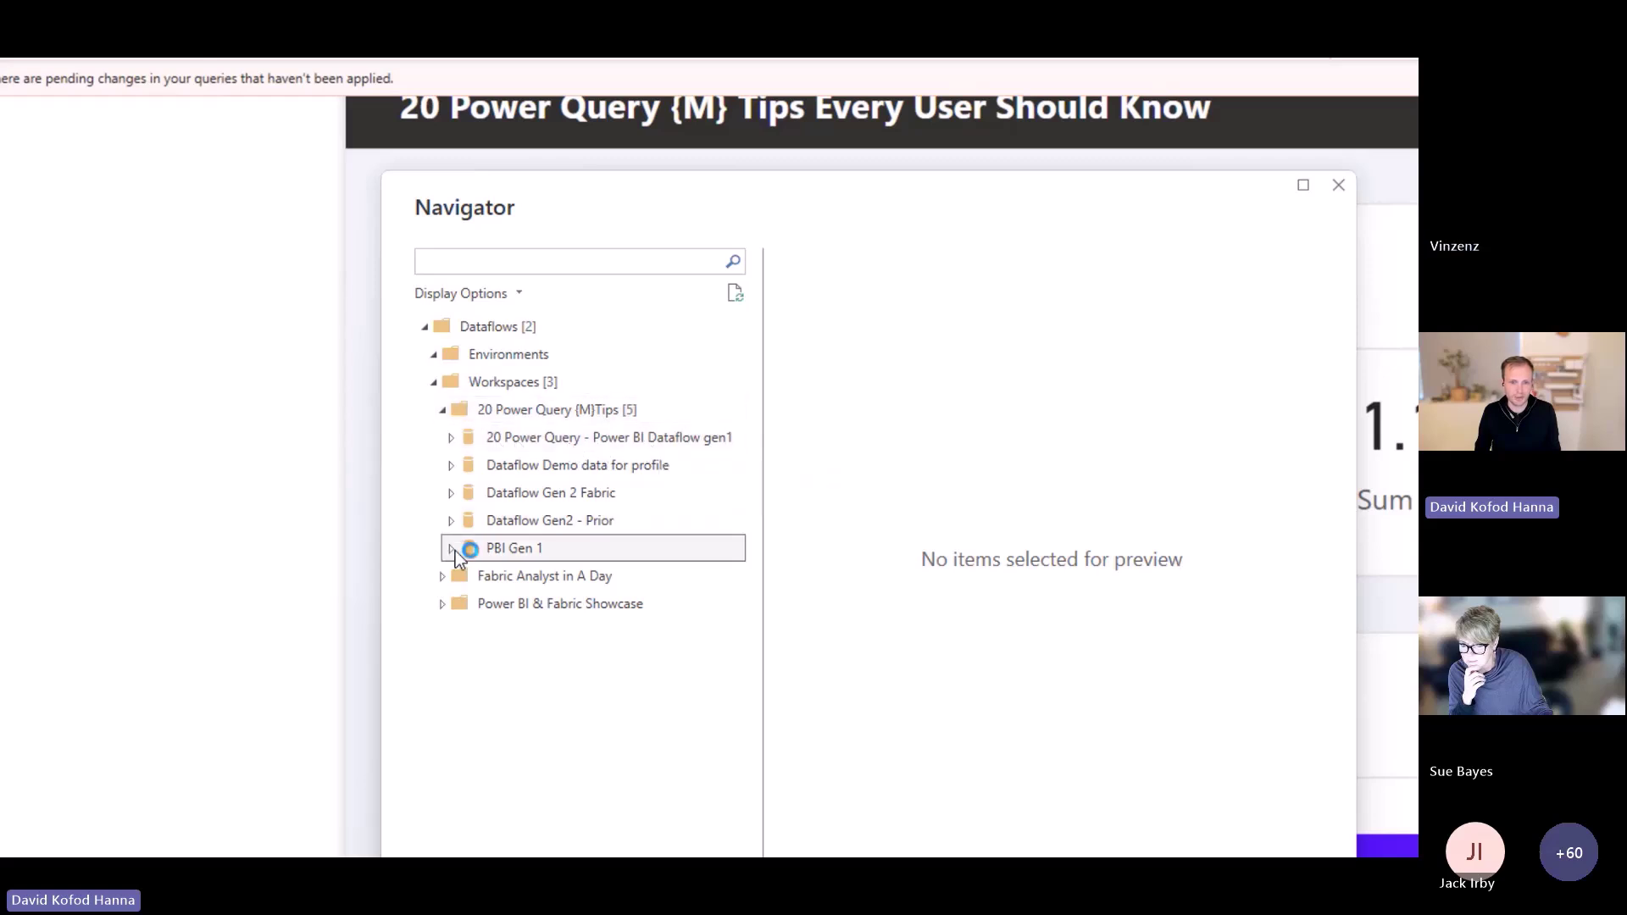
left_click(496, 604)
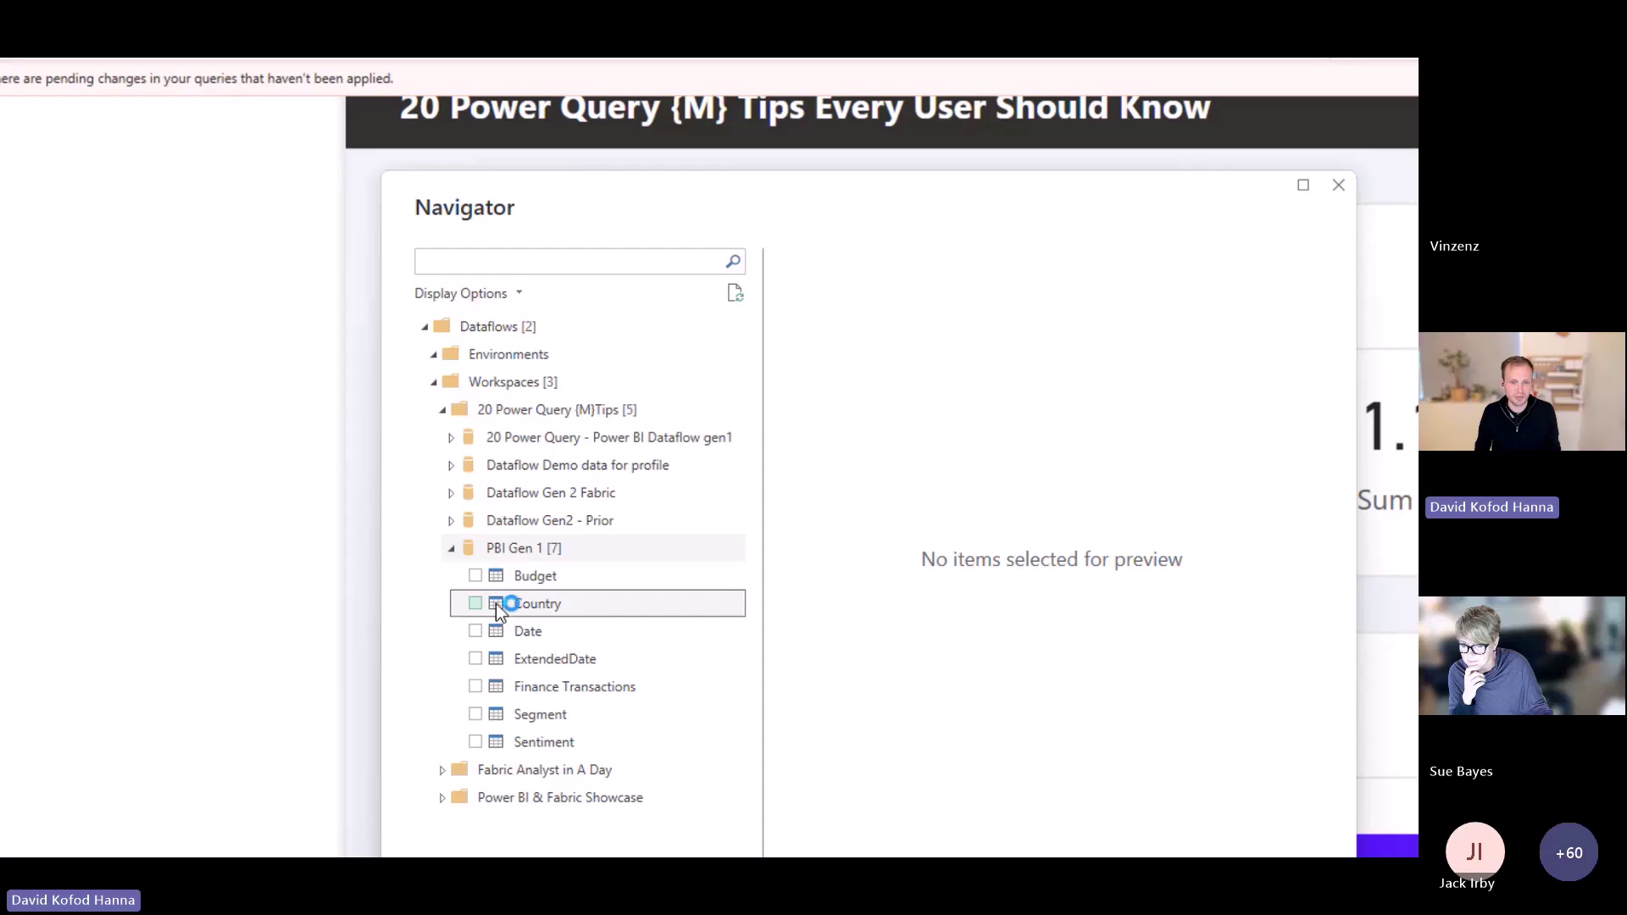
left_click(475, 604)
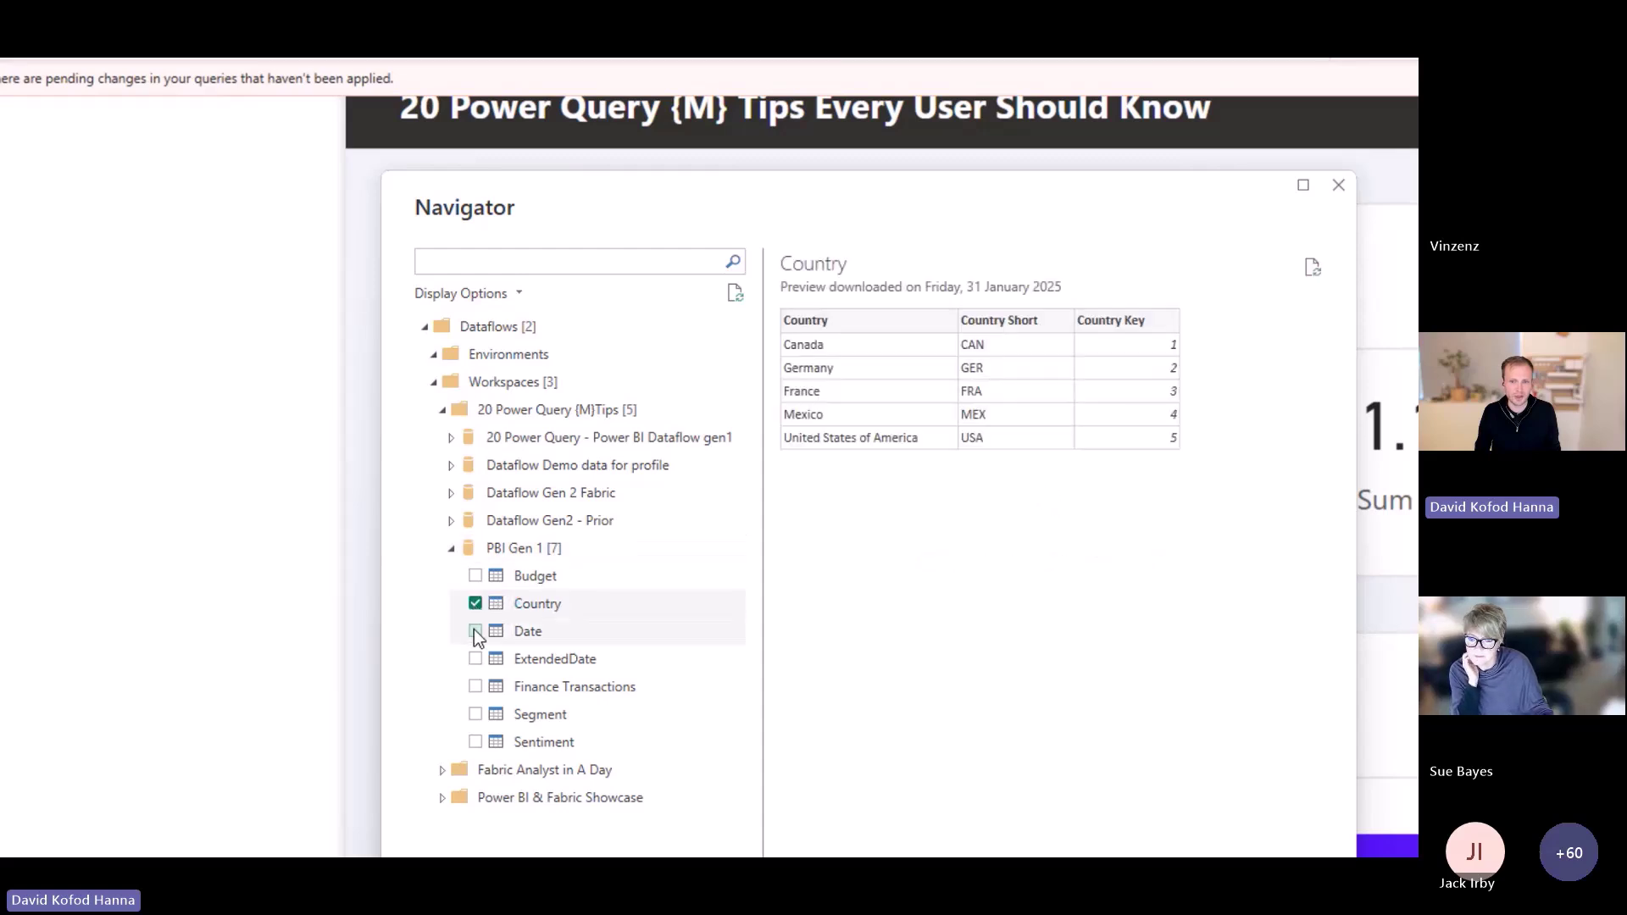
left_click(475, 632)
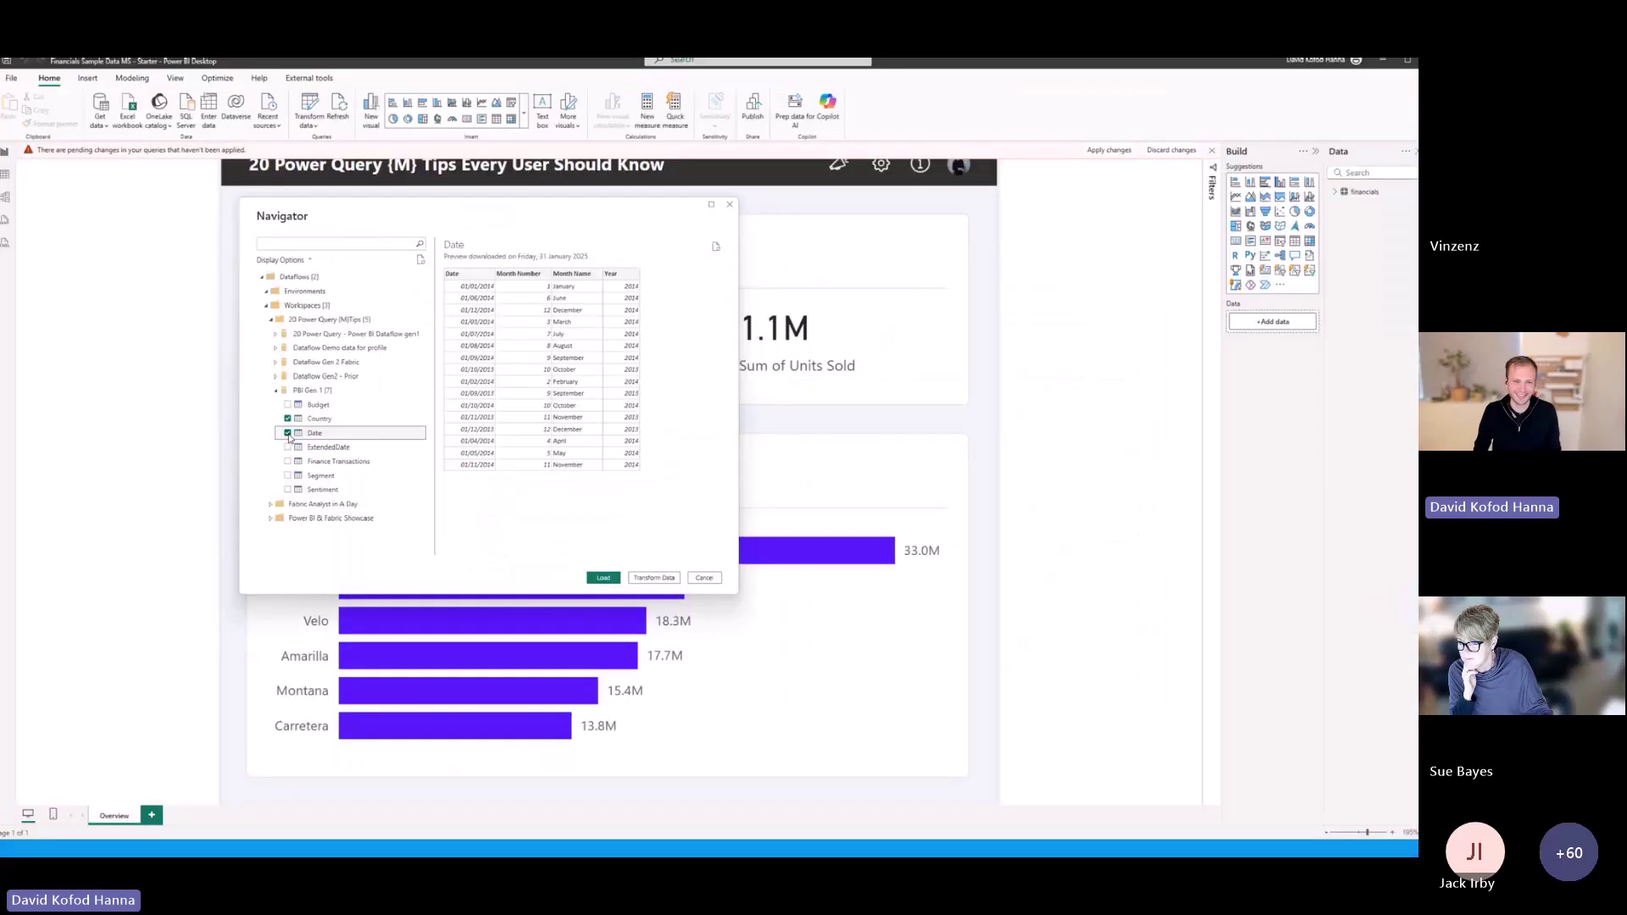
left_click(693, 576)
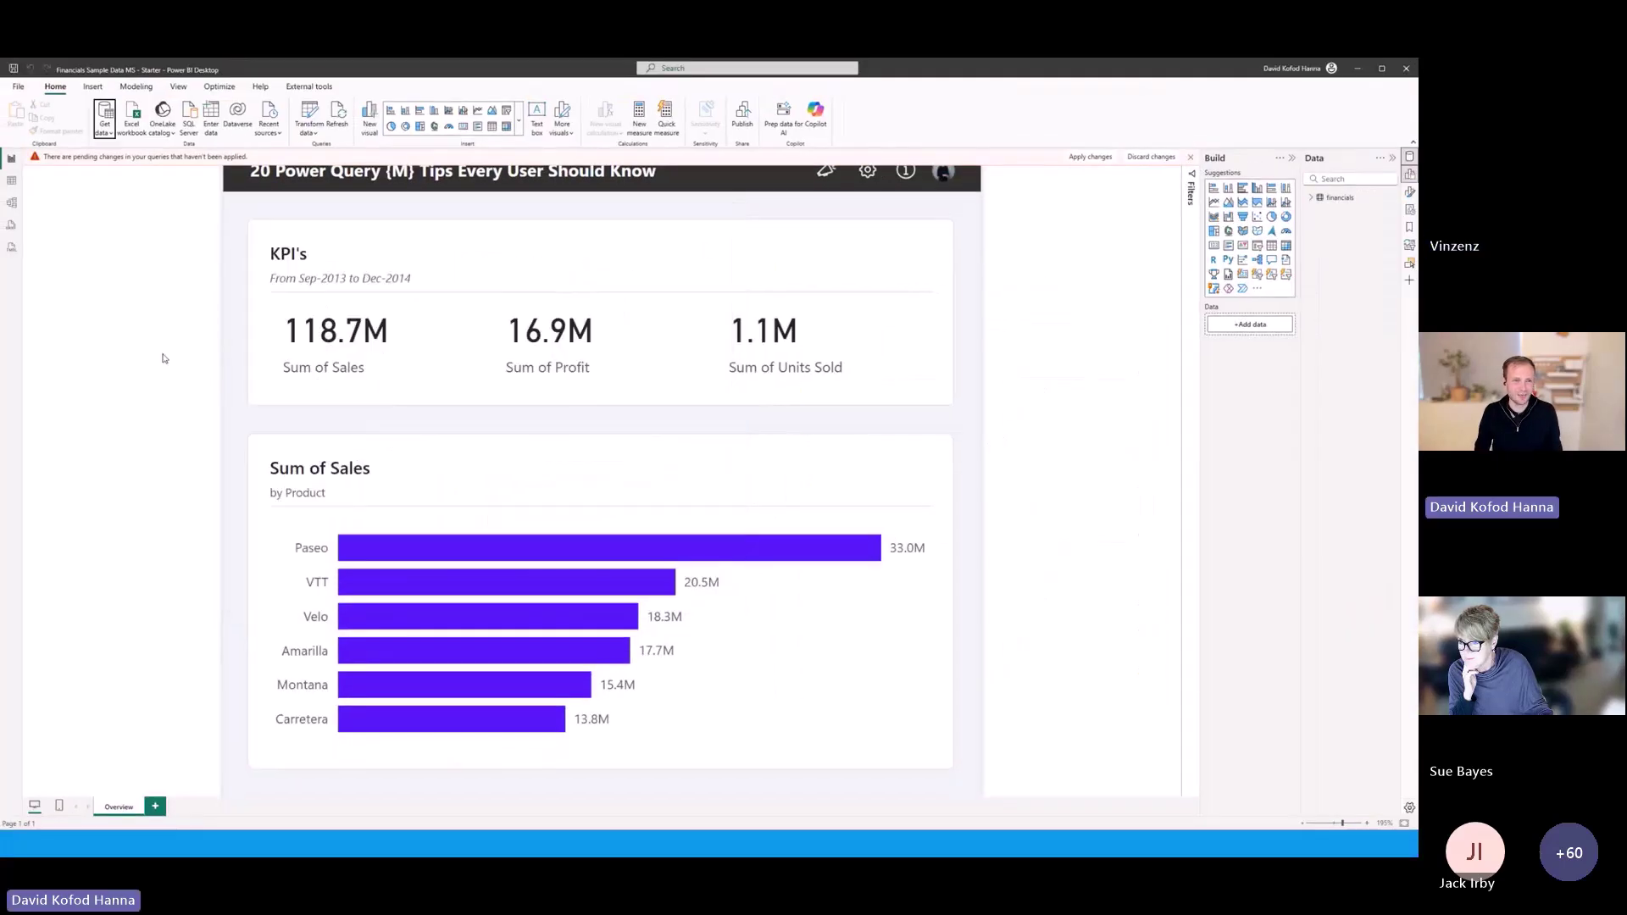
Switch to the online Power BI dataflow editor and close Power Query, discarding the changes
key("alt+Tab")
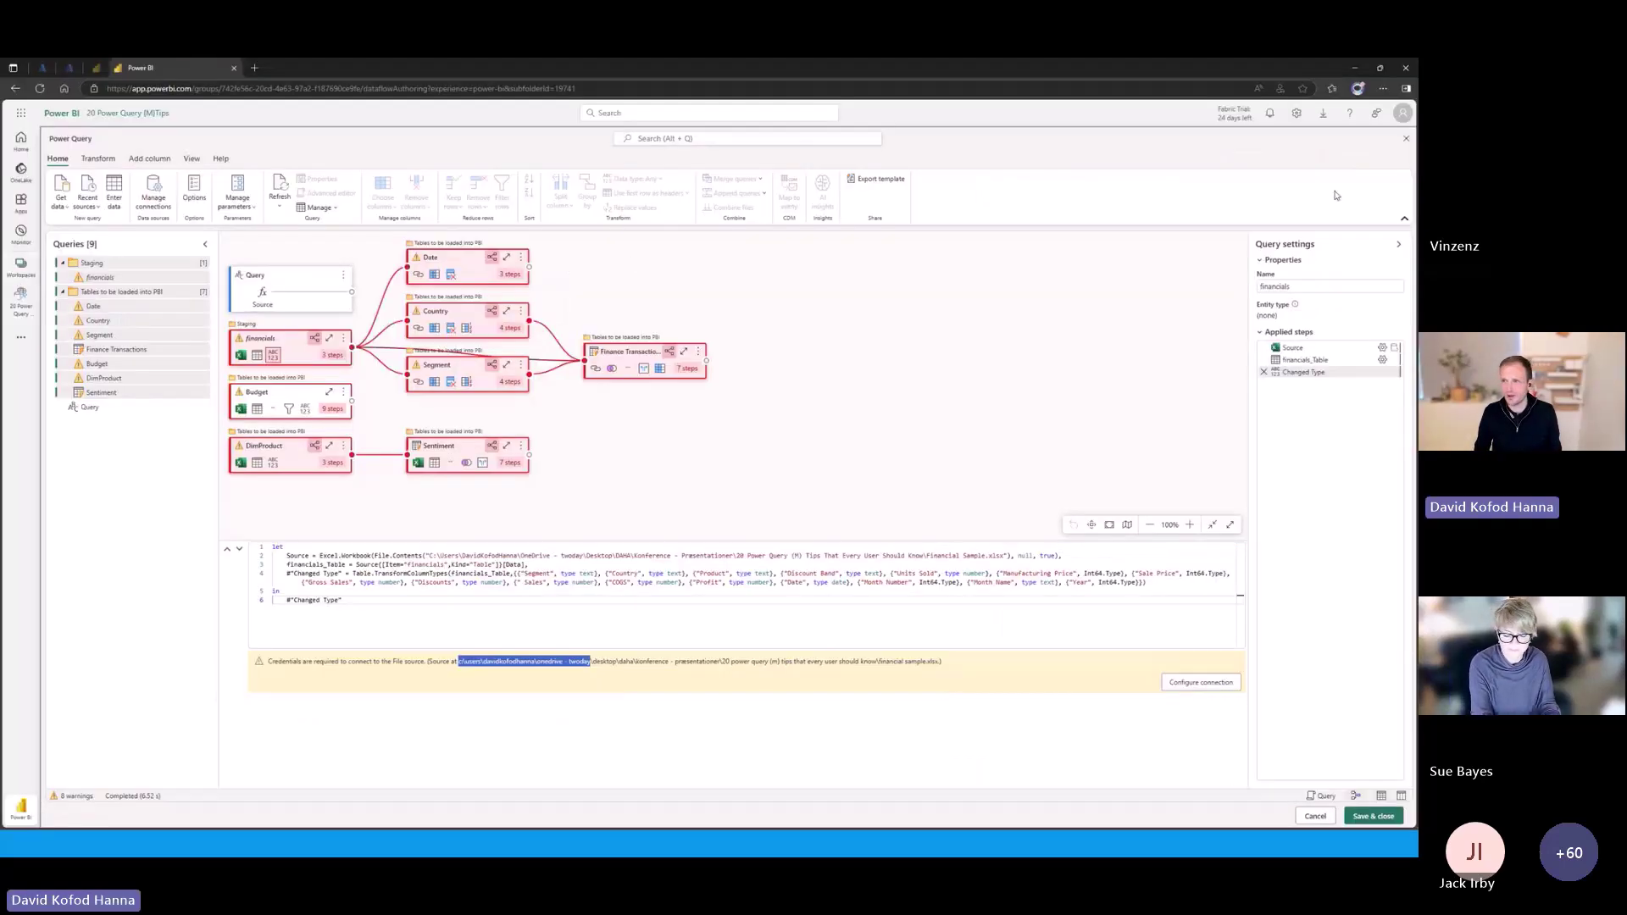
left_click(1406, 138)
left_click(726, 503)
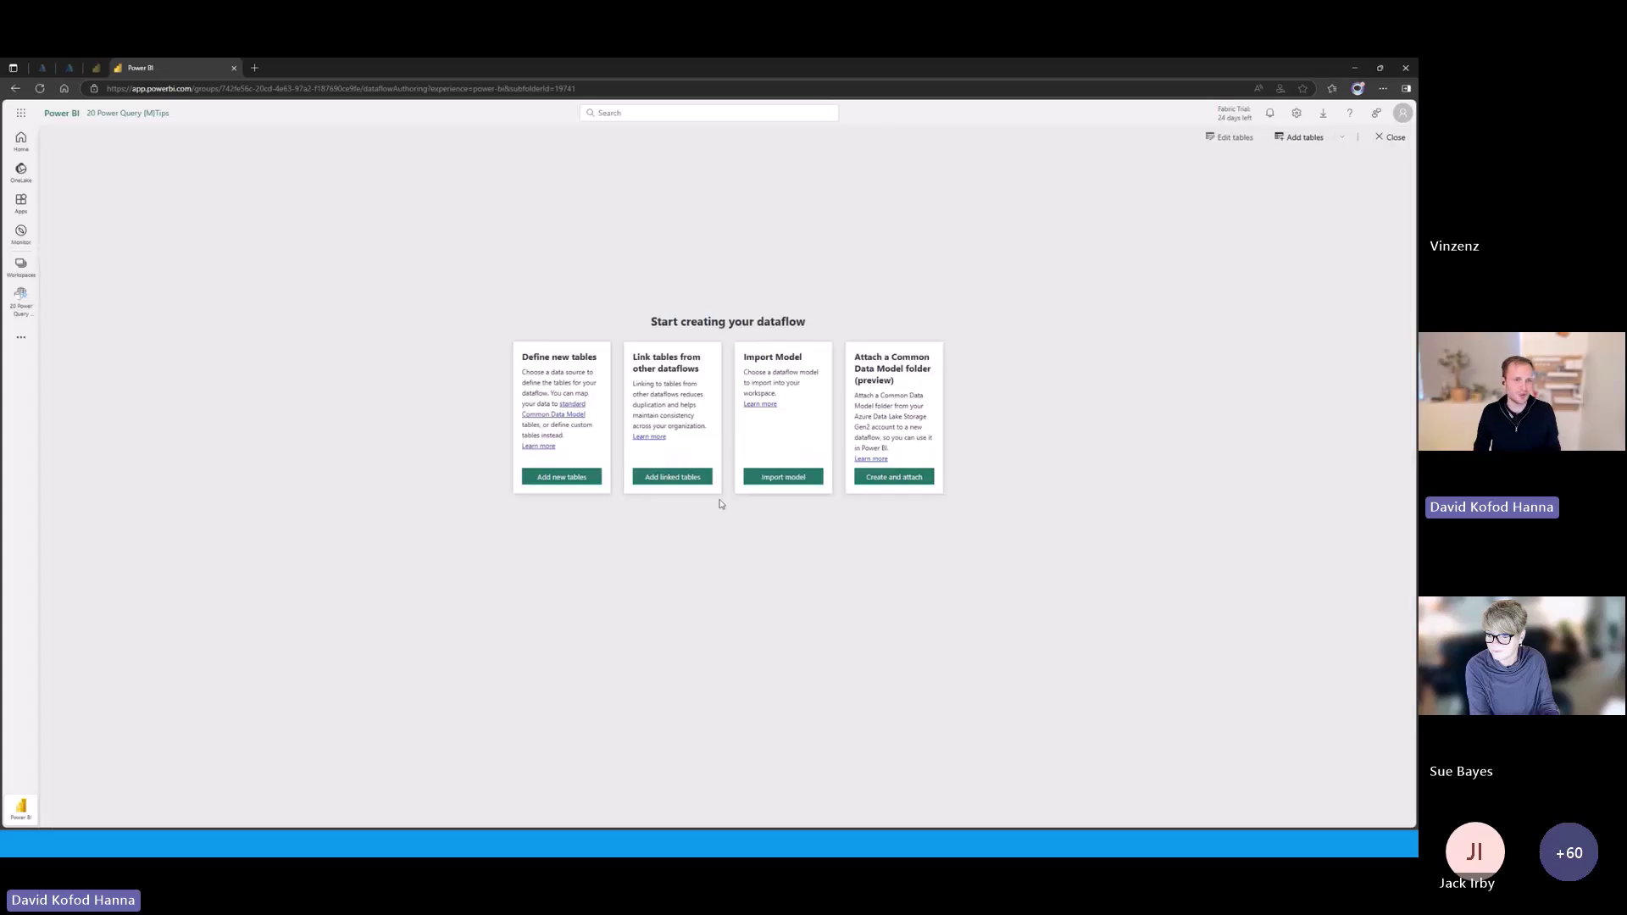
Open Dataflow Gen 2 Fabric from the Solution folder of the 20 Power Query (M)Tips workspace
left_click(33, 267)
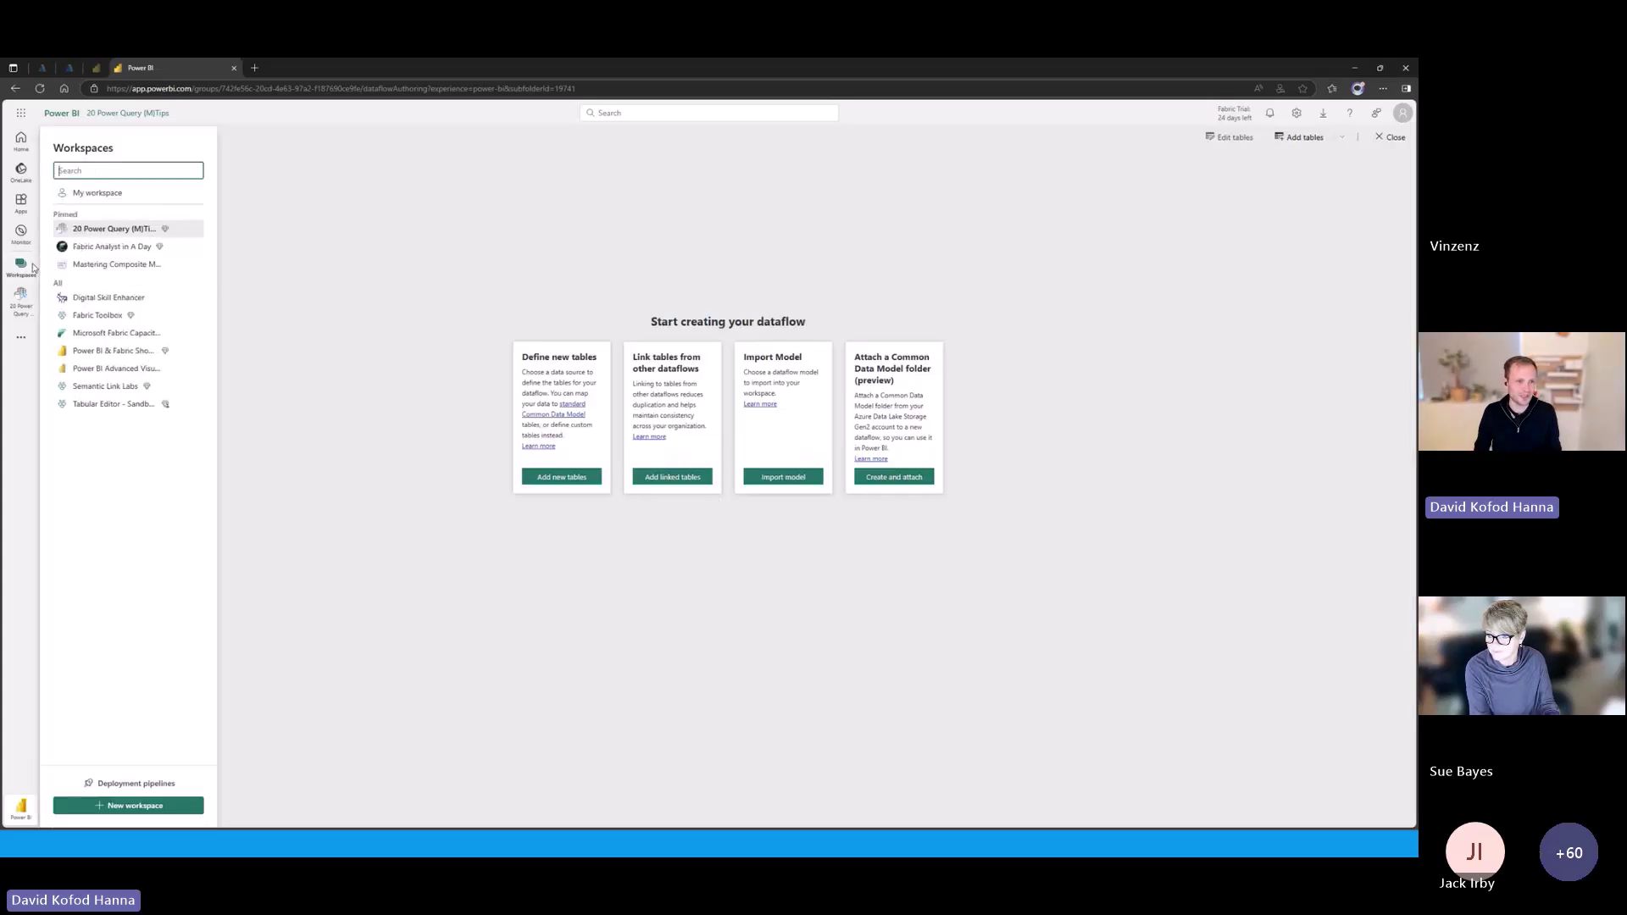
left_click(97, 231)
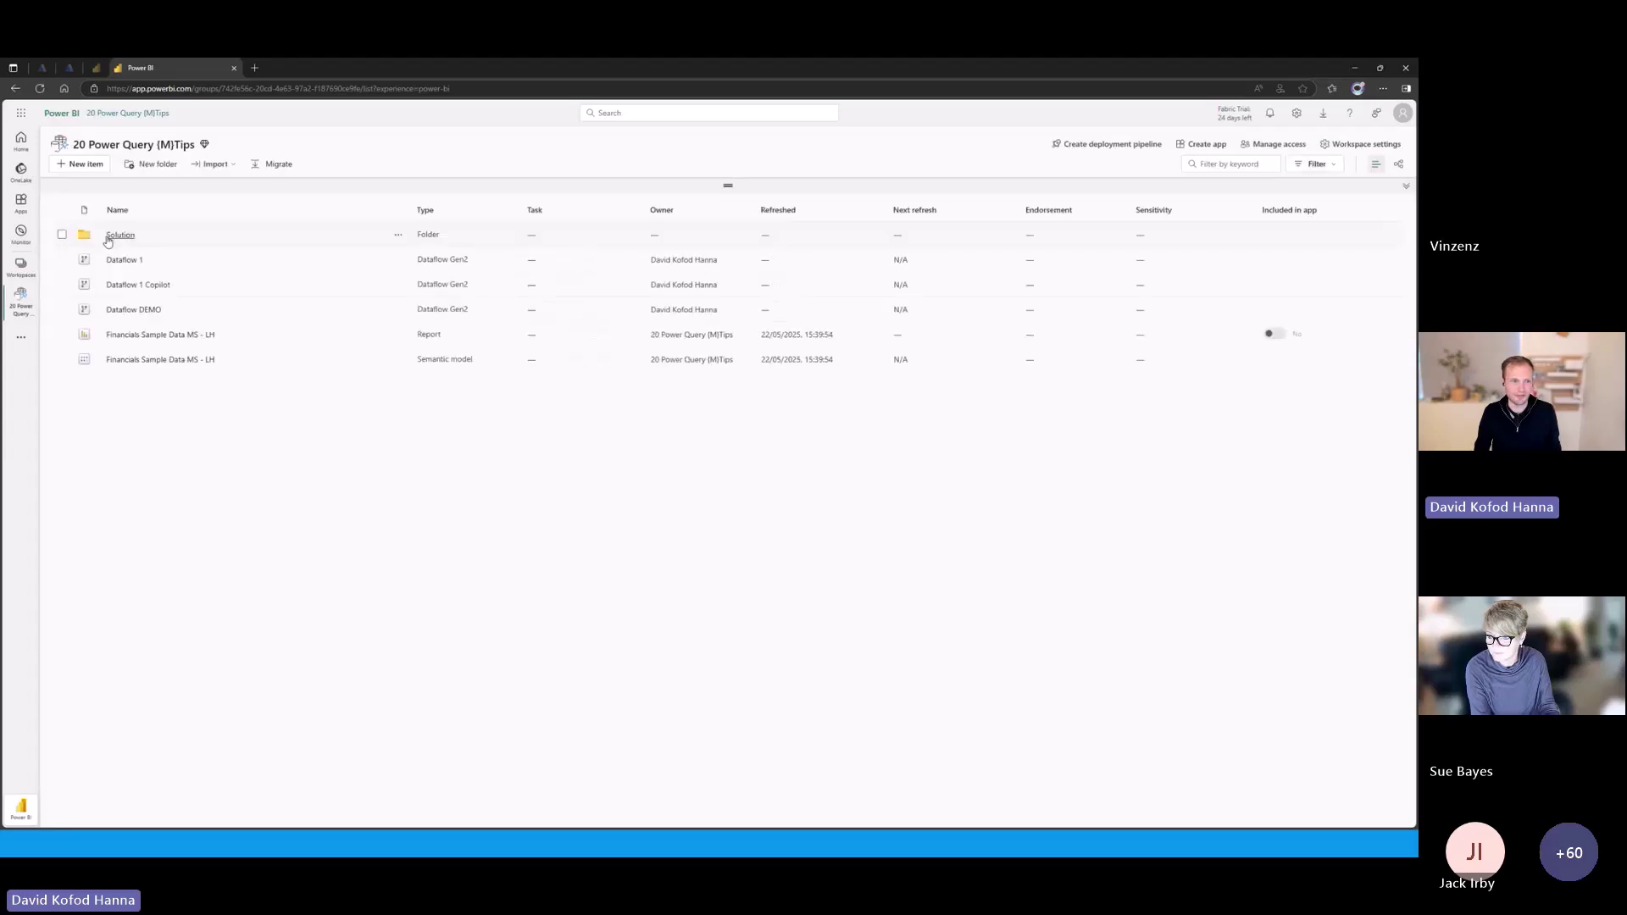
left_click(115, 238)
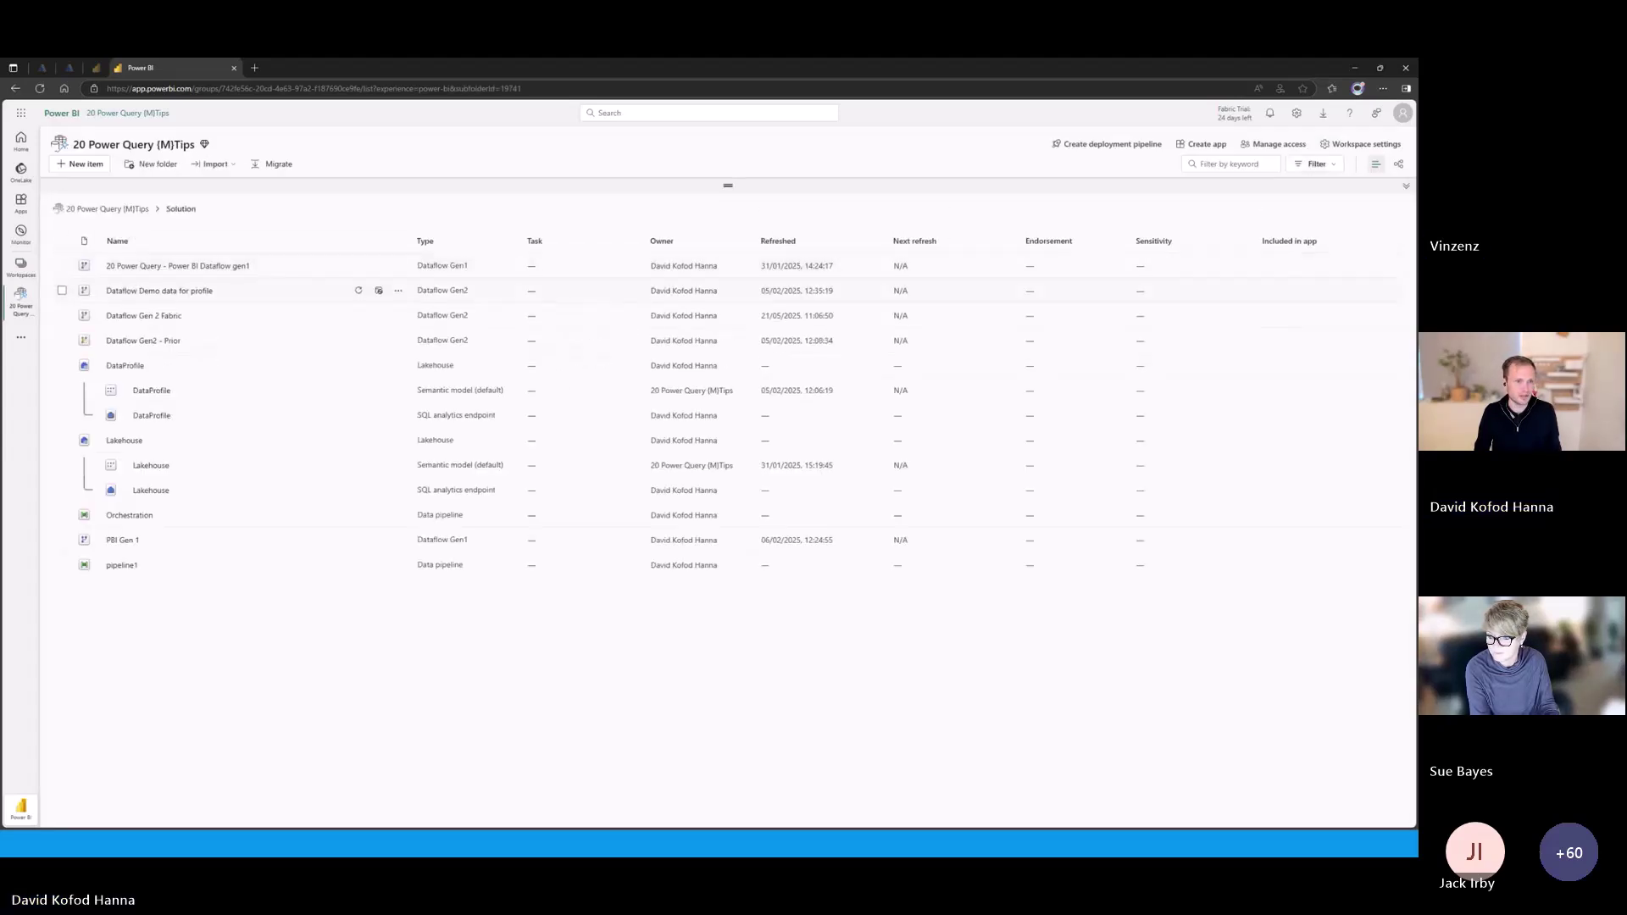
left_click(142, 316)
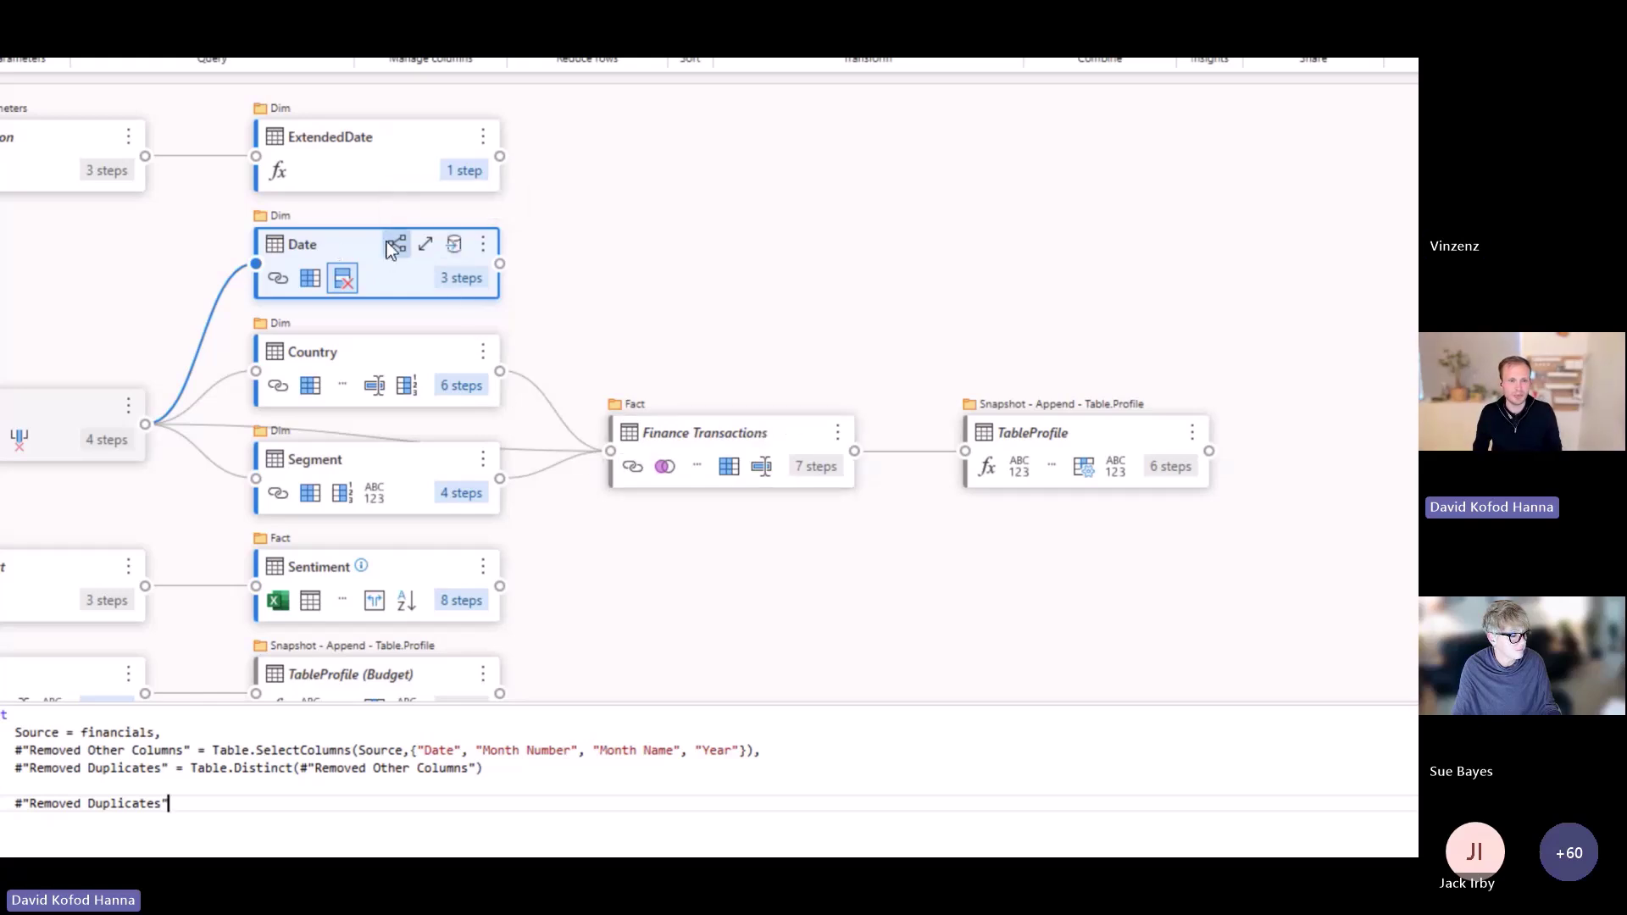
Look through the available data destinations for the Date query, without choosing one
left_click(453, 249)
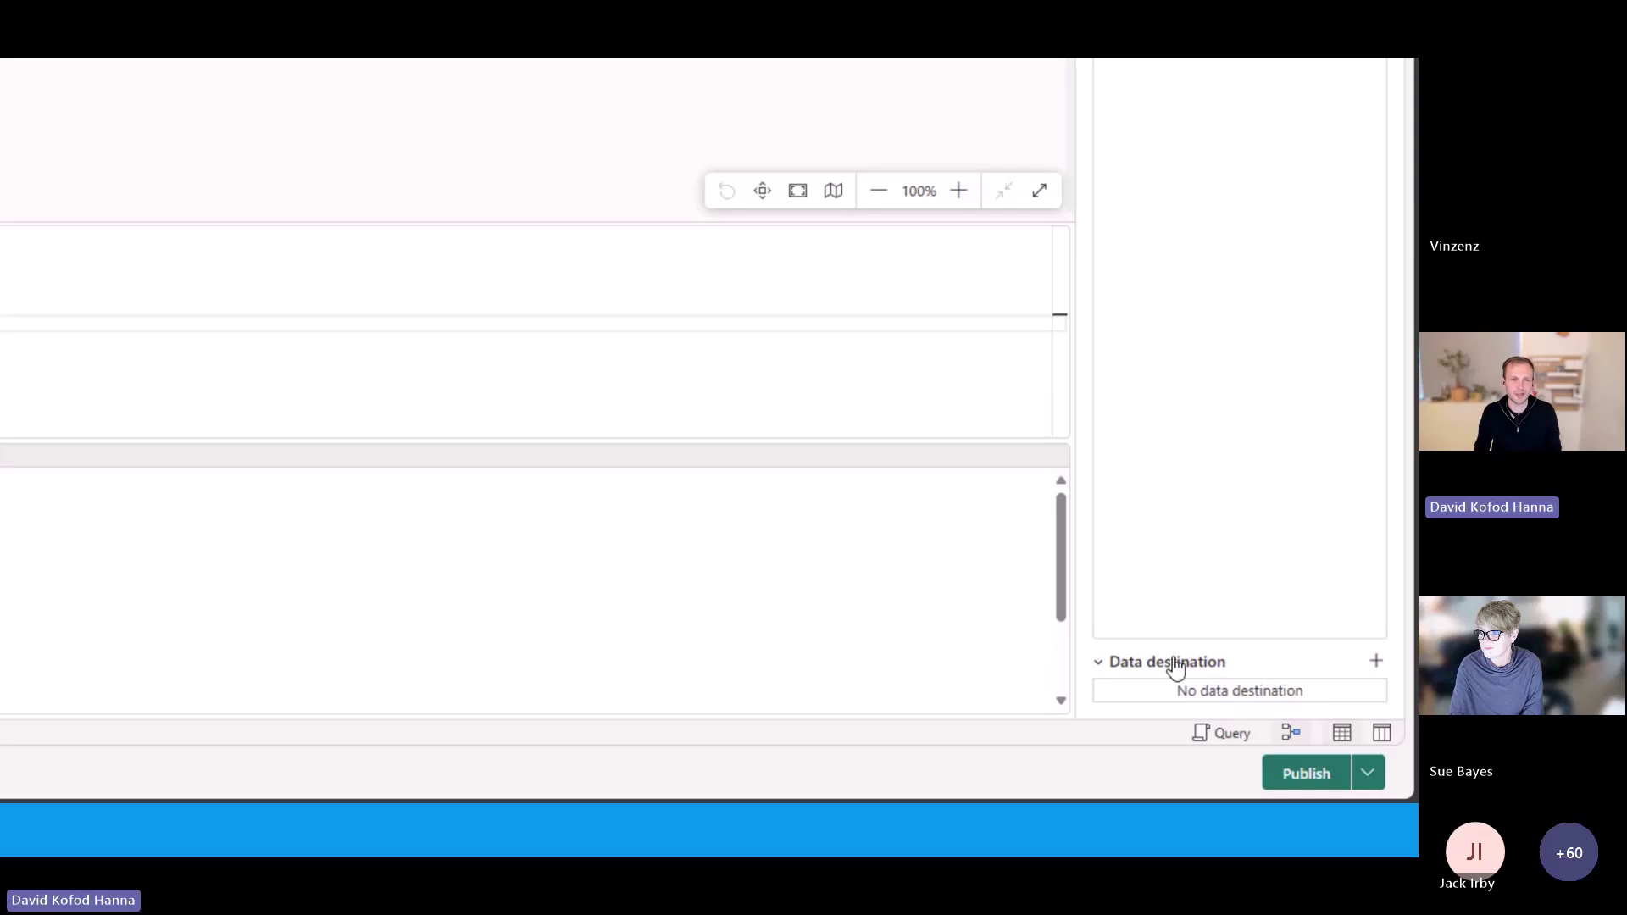
left_click(1221, 693)
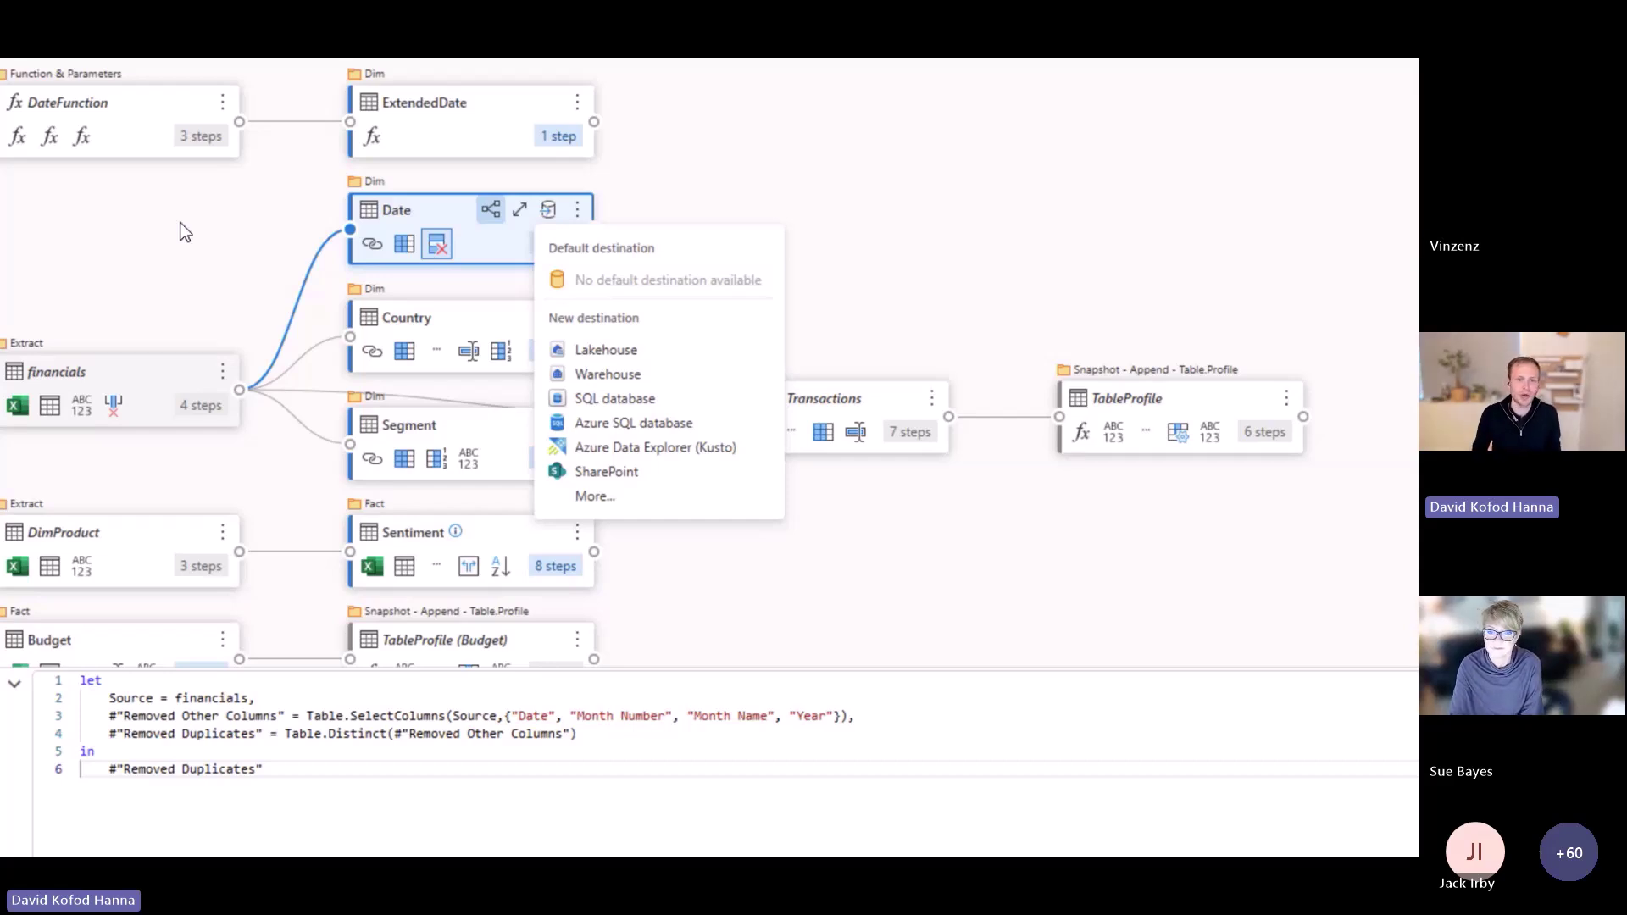
scroll(184, 231, "up", 2)
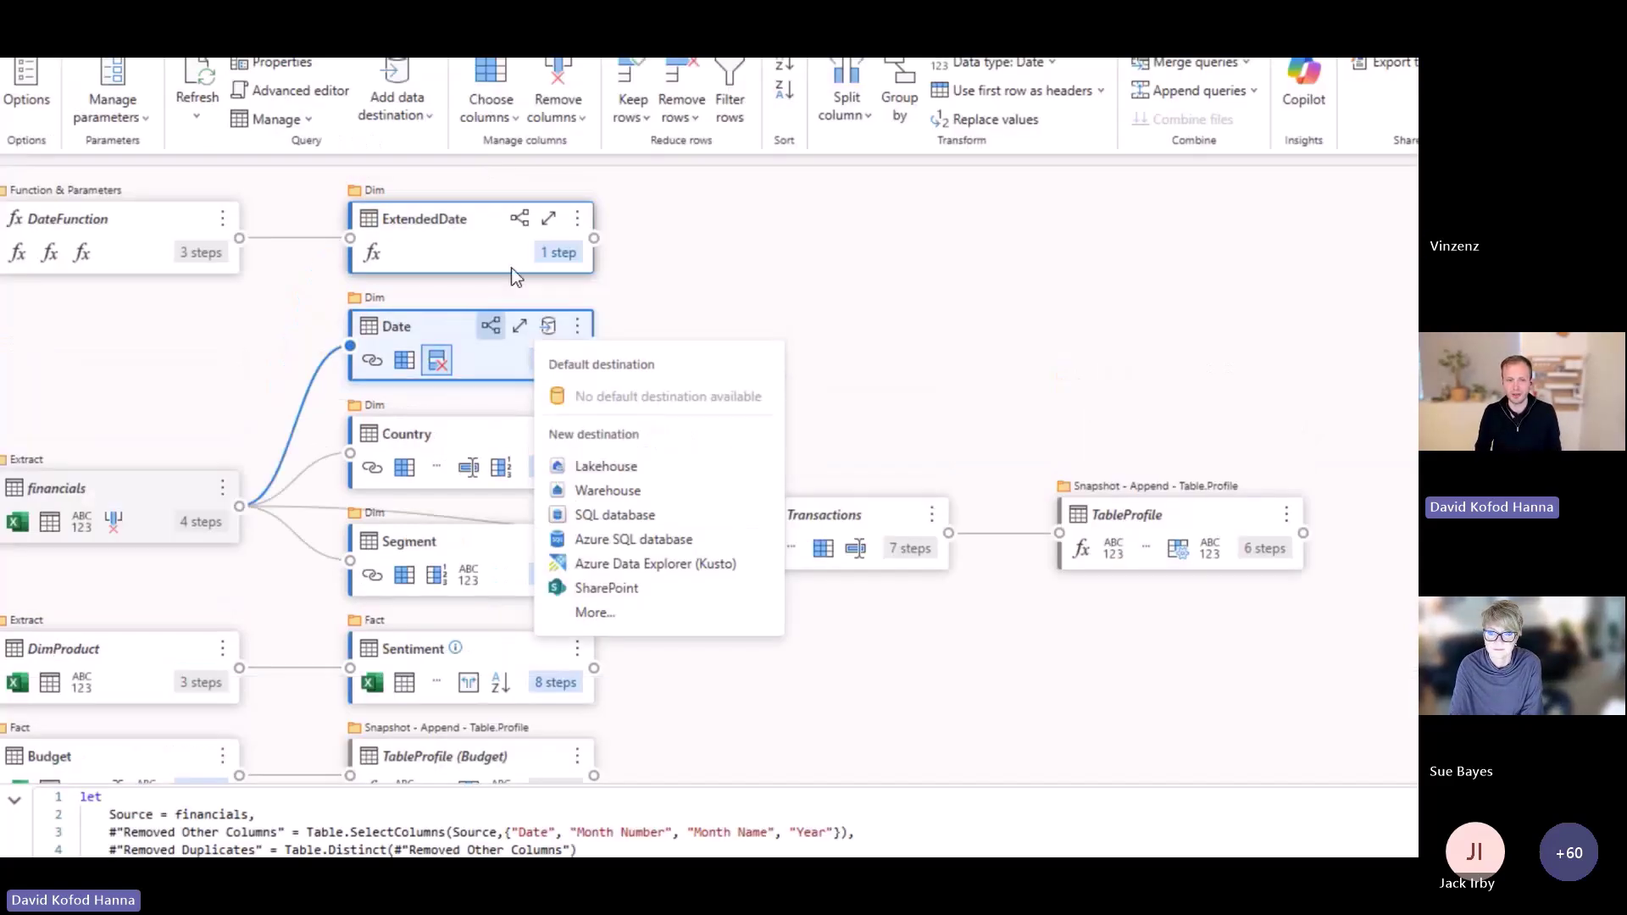
scroll(212, 707, "down", 4)
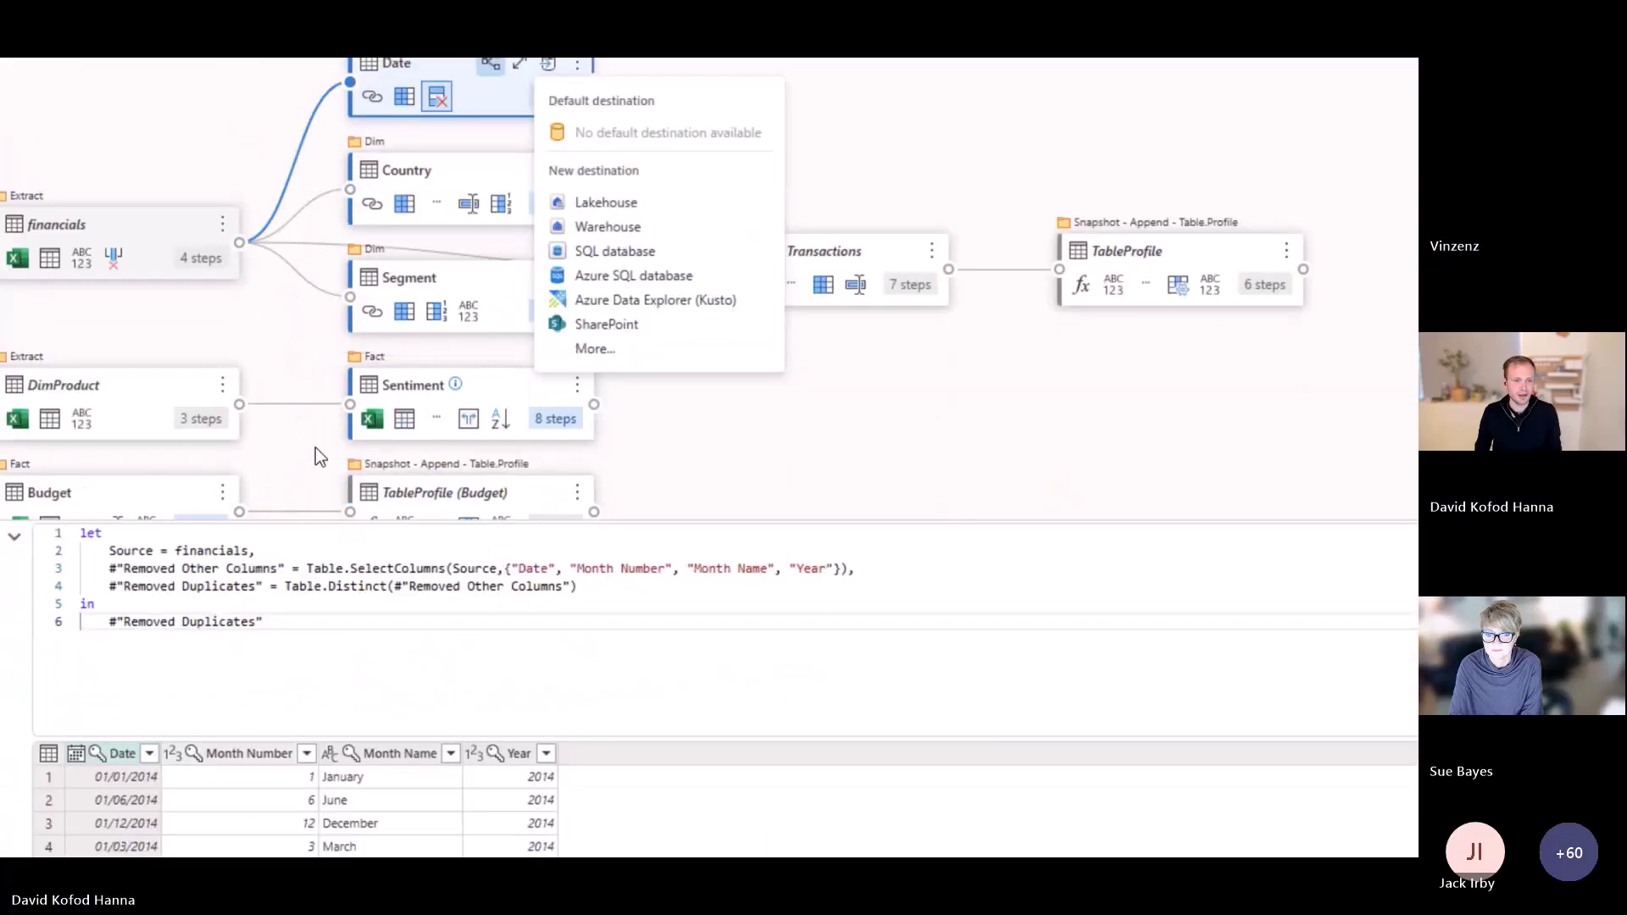
left_click(315, 447)
Select the Customer - Main query, enlarge its data preview and inspect the details of the fifth row's Birth Date error
scroll(284, 486, "down", 5)
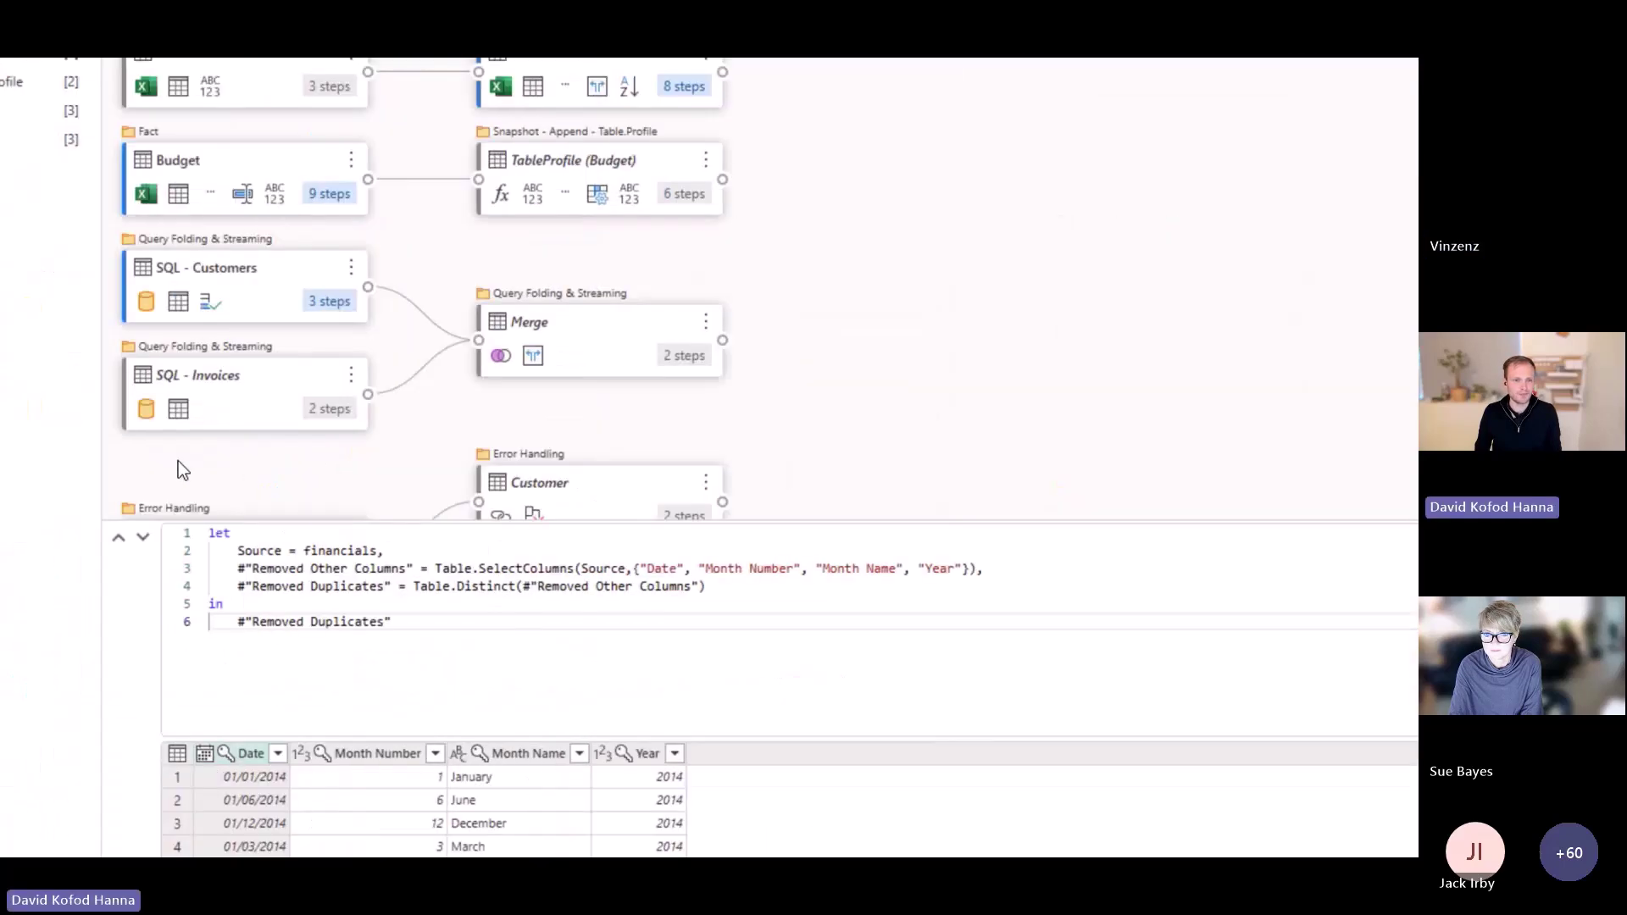
scroll(280, 434, "down", 2)
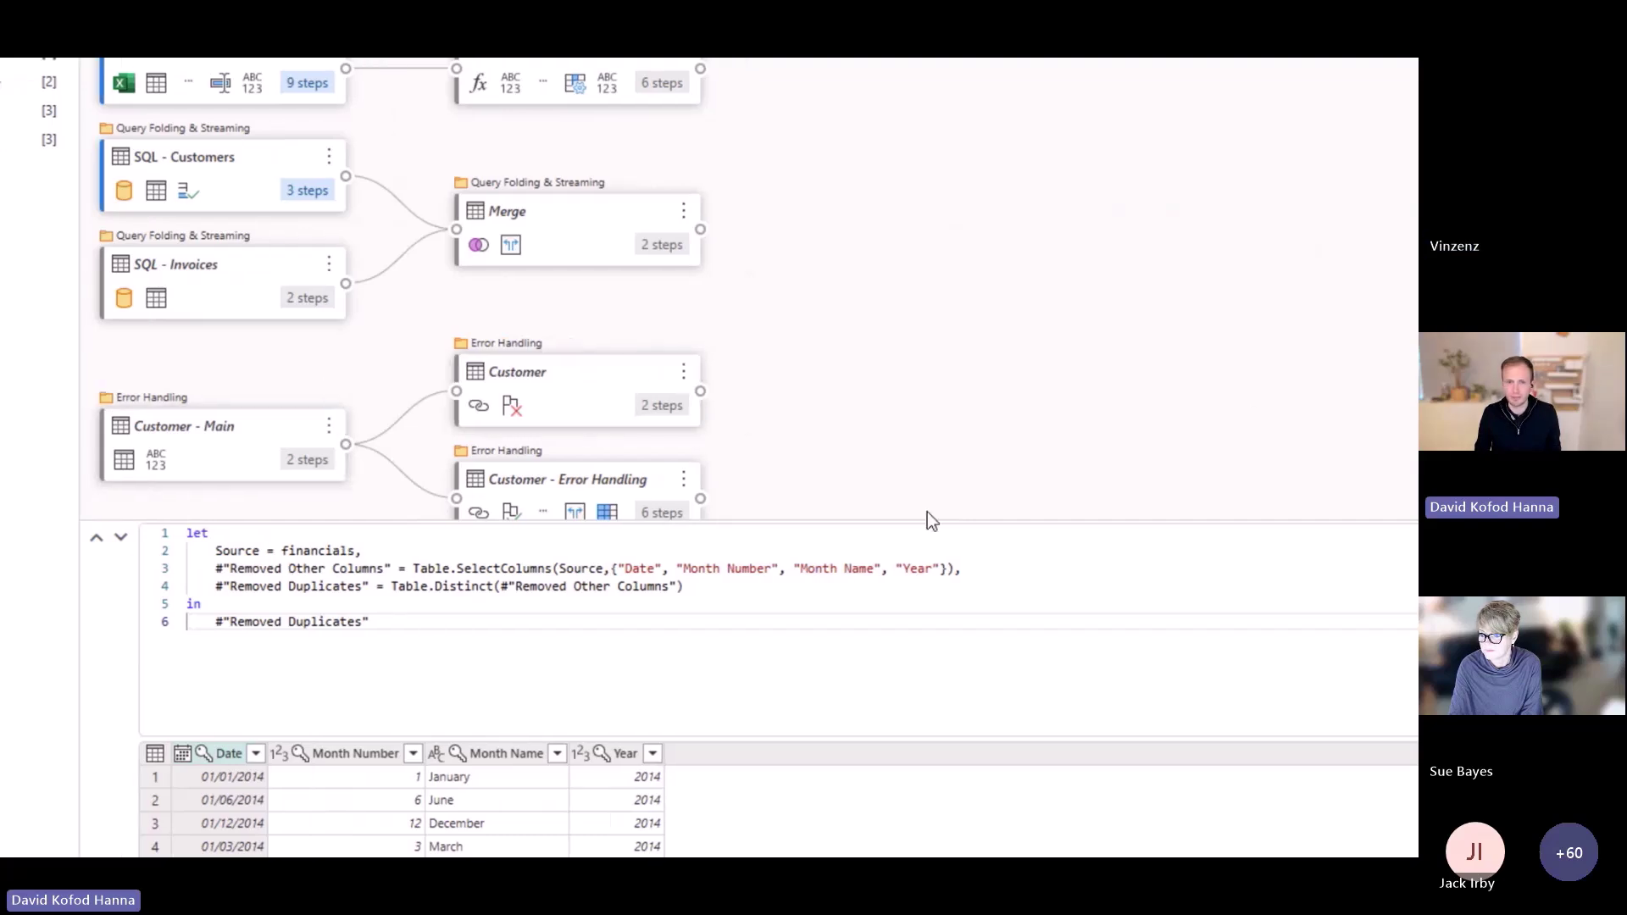
left_click_drag(699, 523, 369, 577)
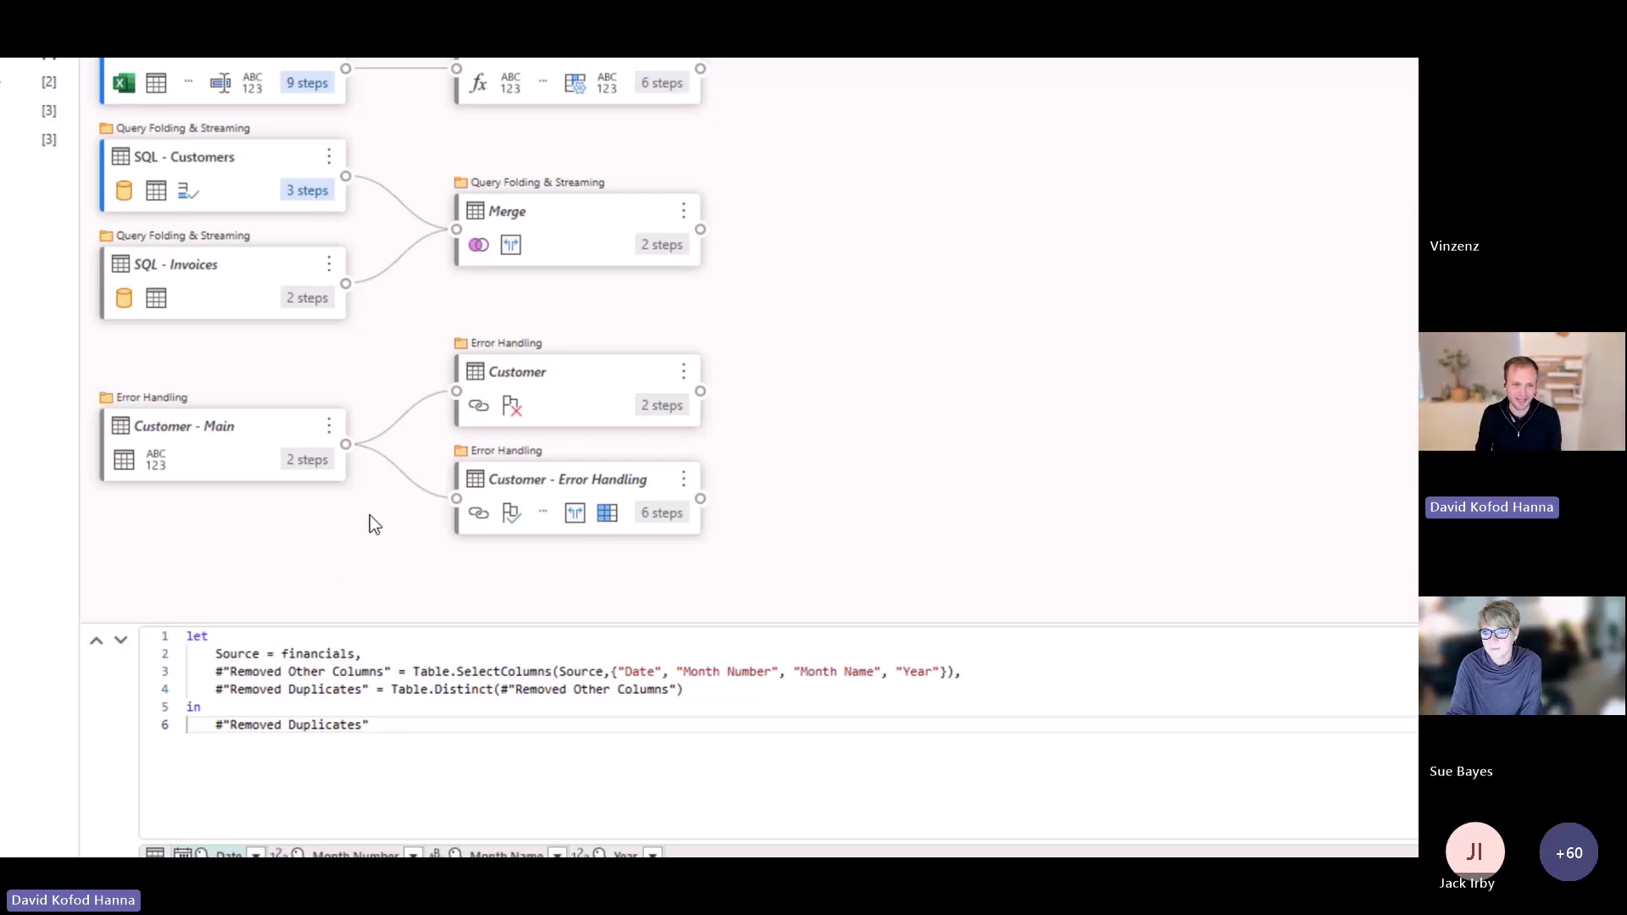
left_click(186, 434)
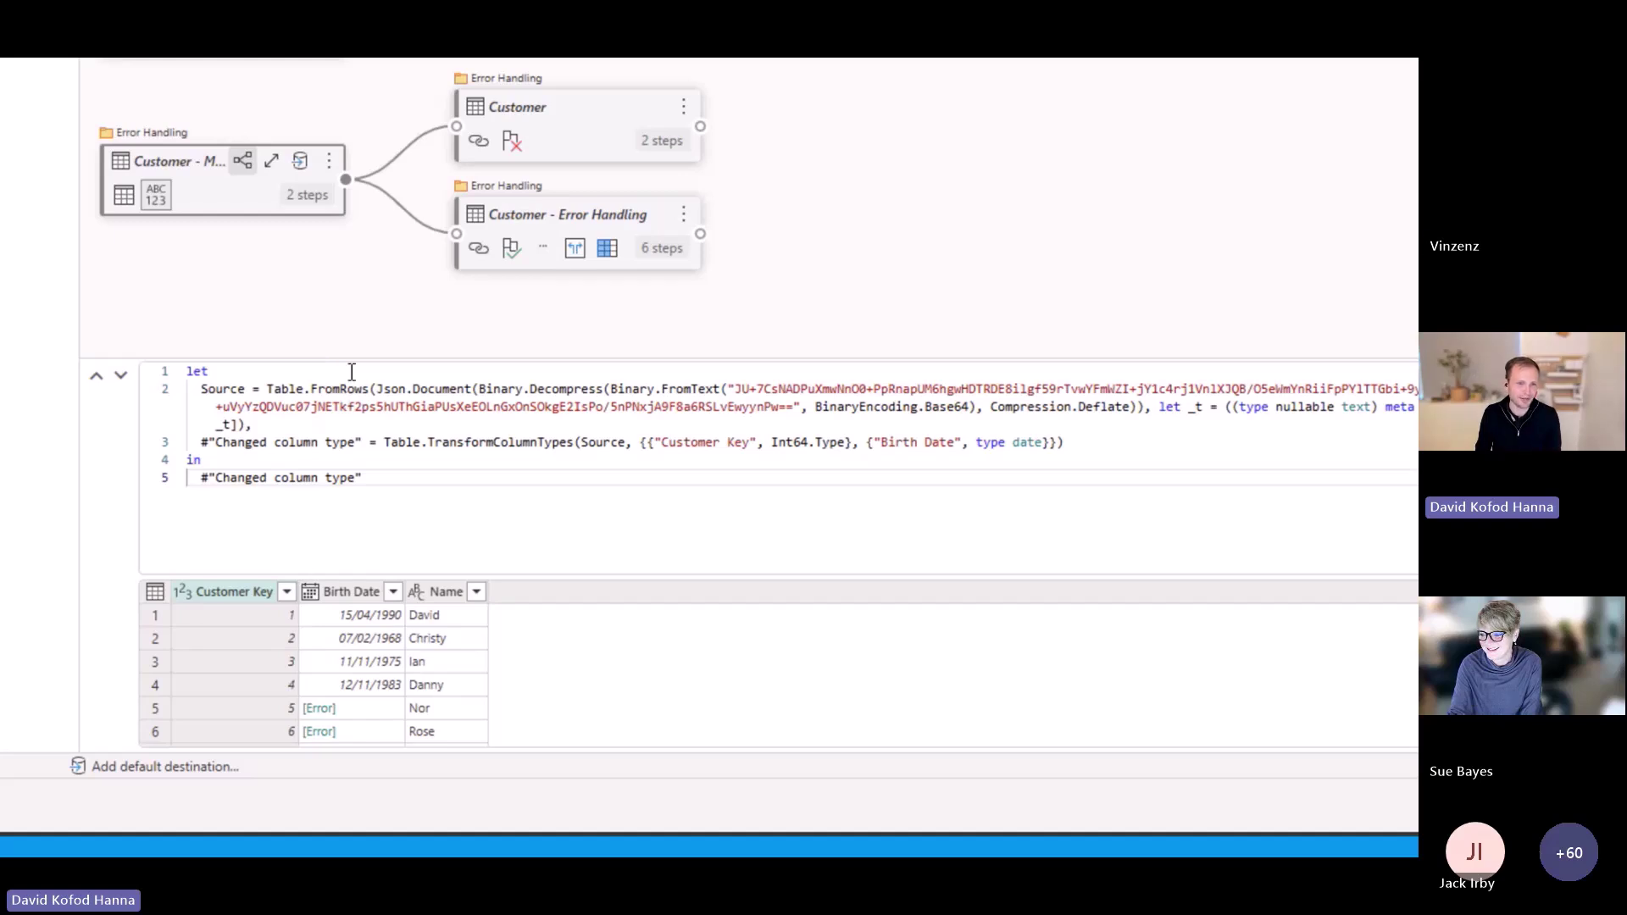
left_click_drag(349, 356, 352, 230)
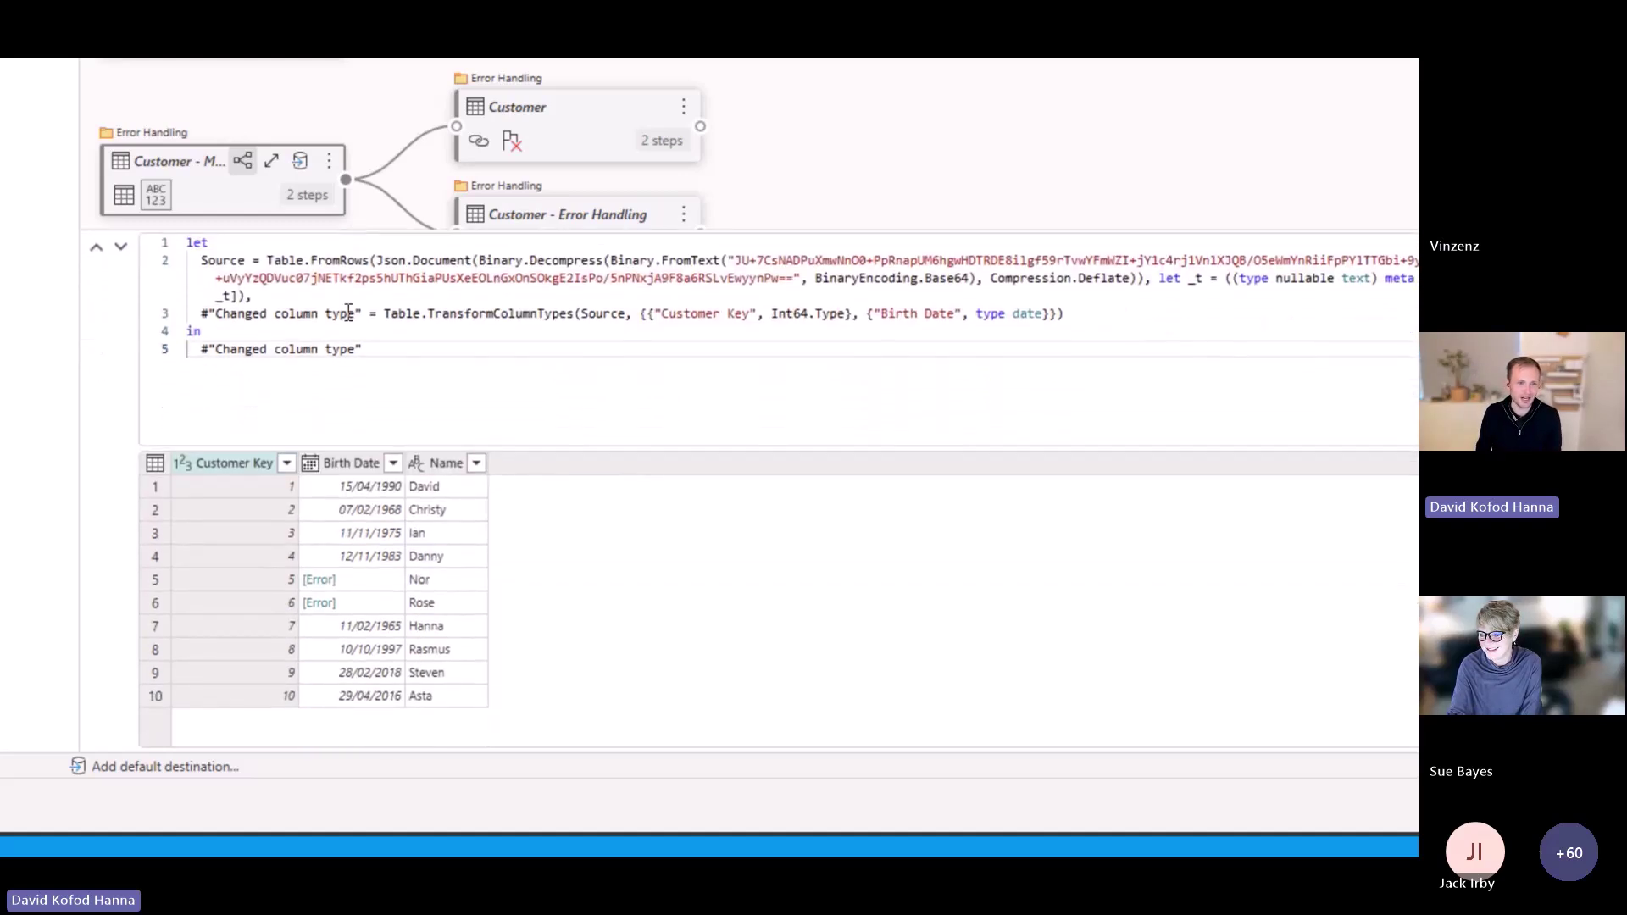
left_click(363, 582)
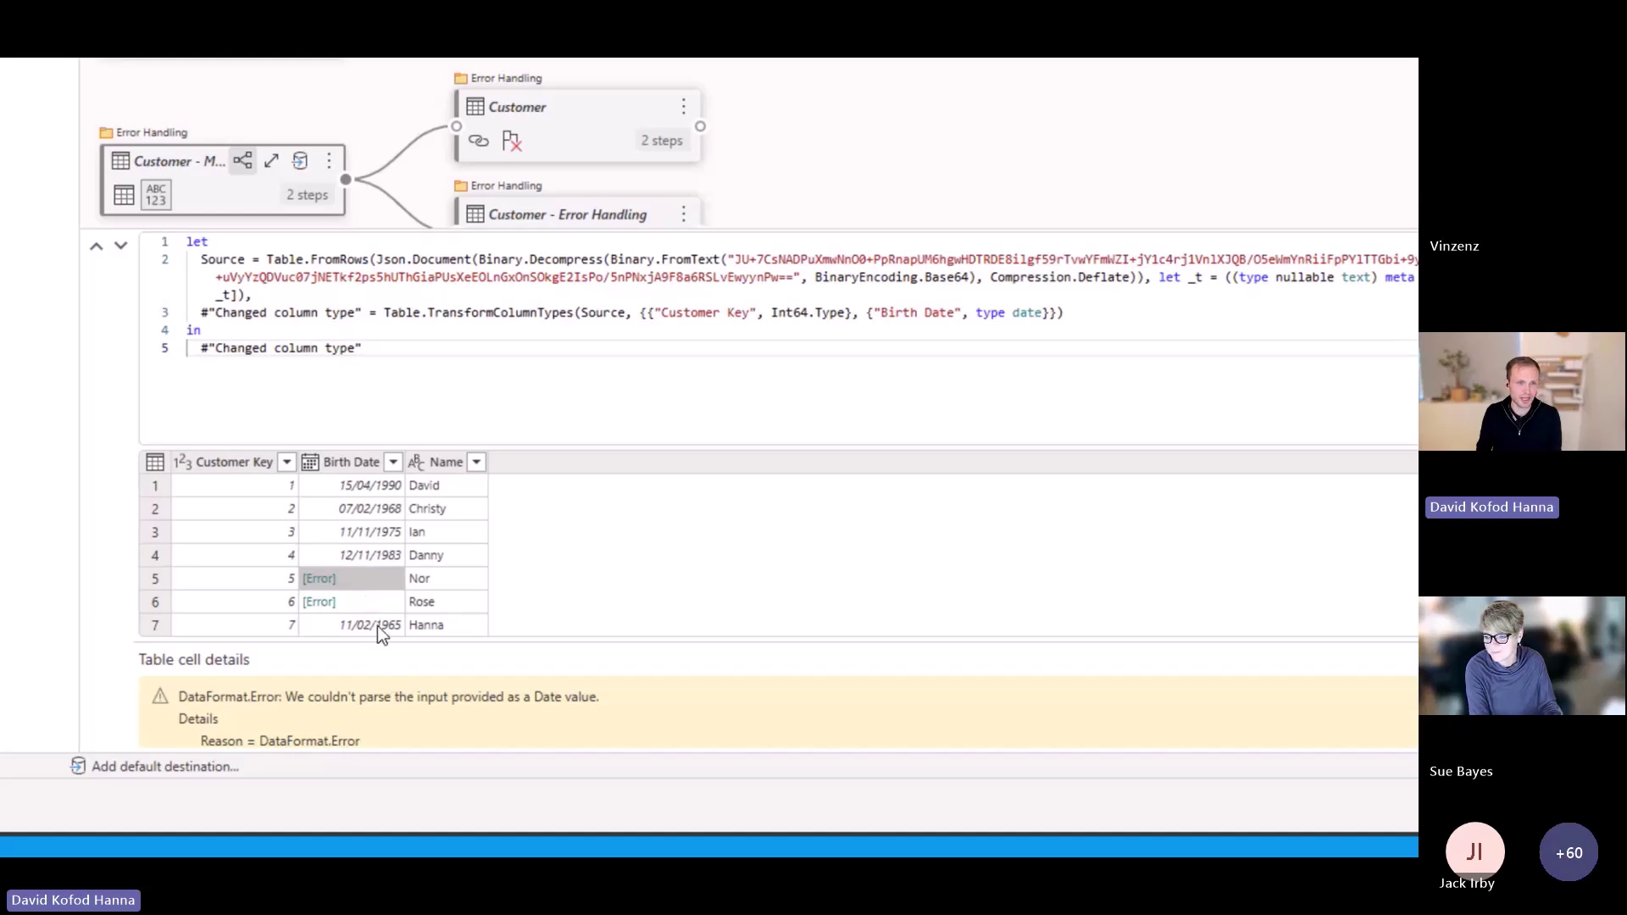
Select the Customer query and review its error-removal script and data preview
scroll(410, 146, "up", 3)
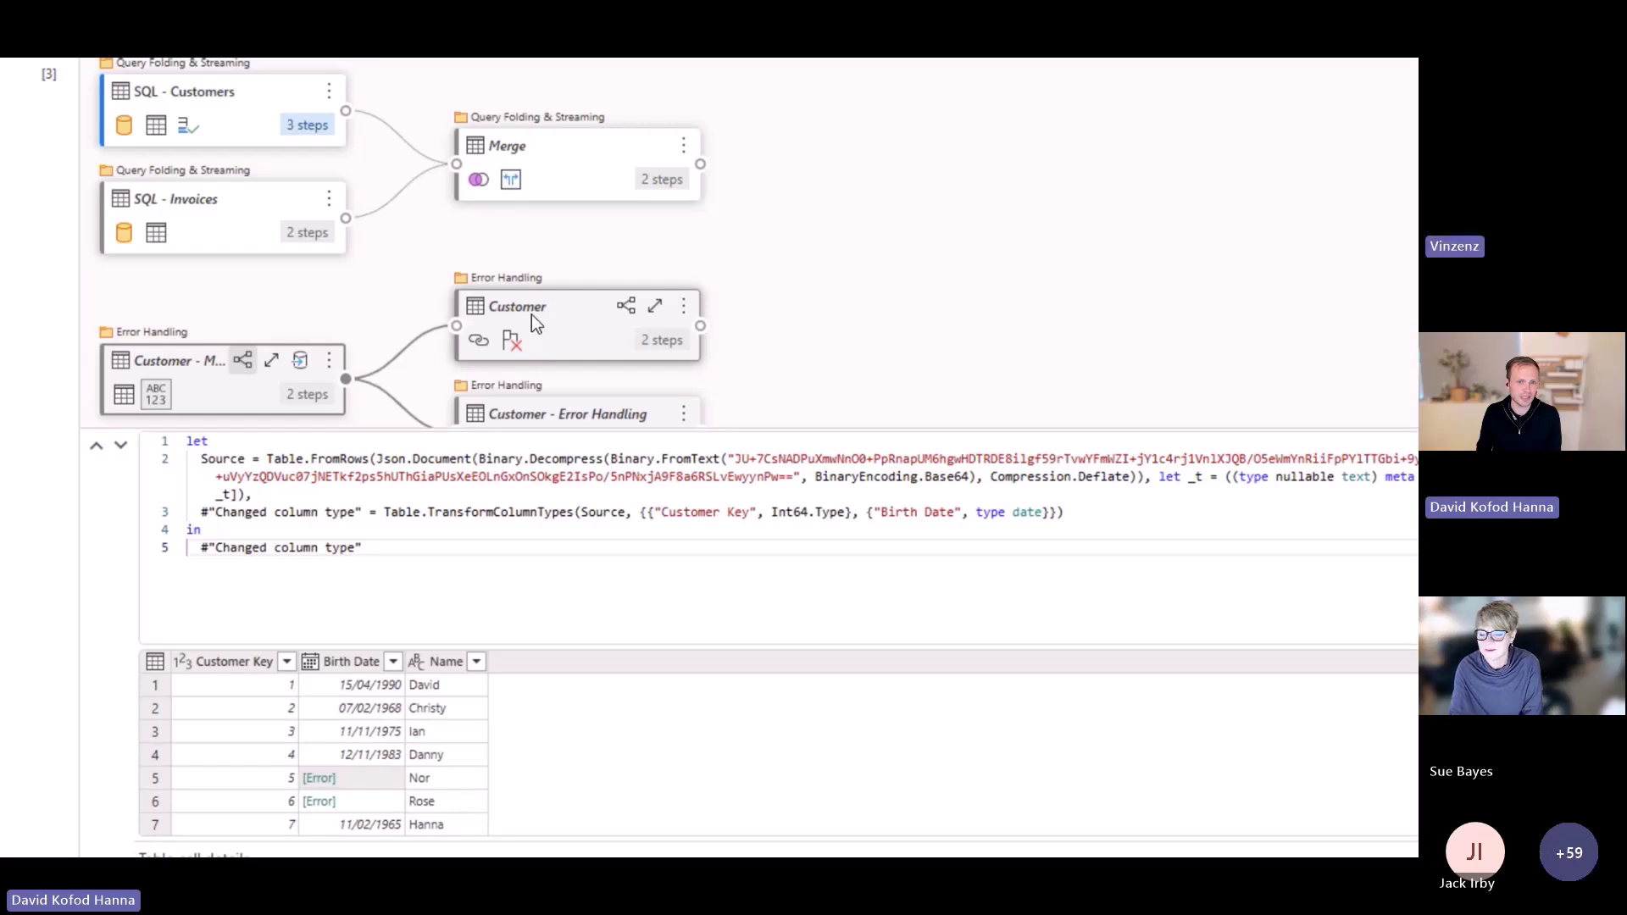
left_click(532, 314)
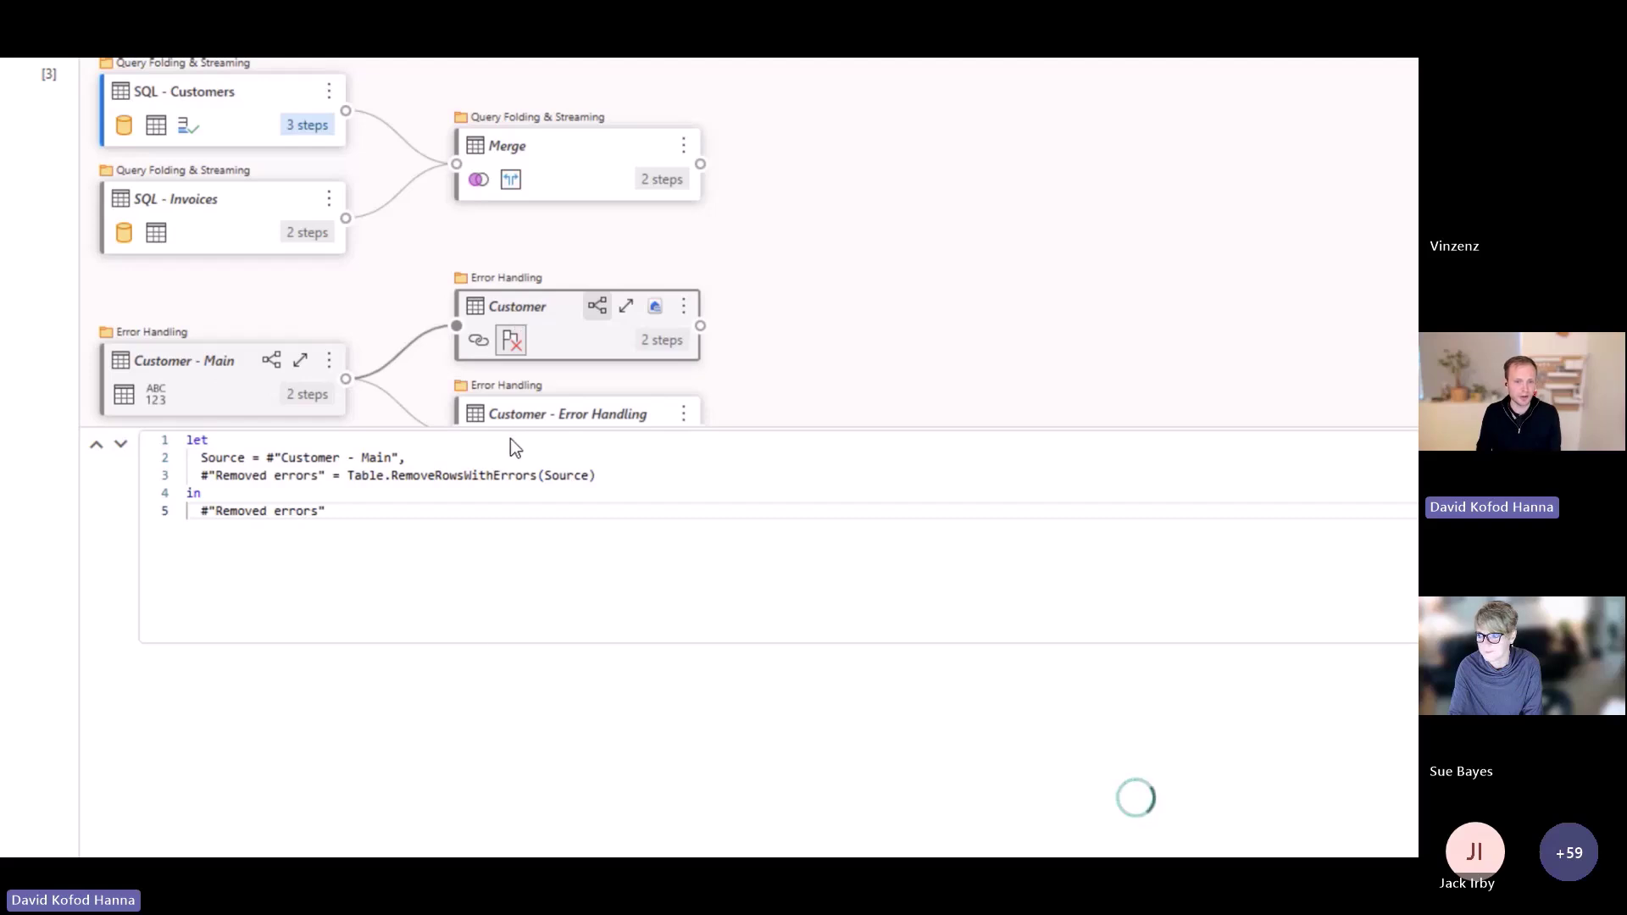
scroll(476, 756, "down", 3)
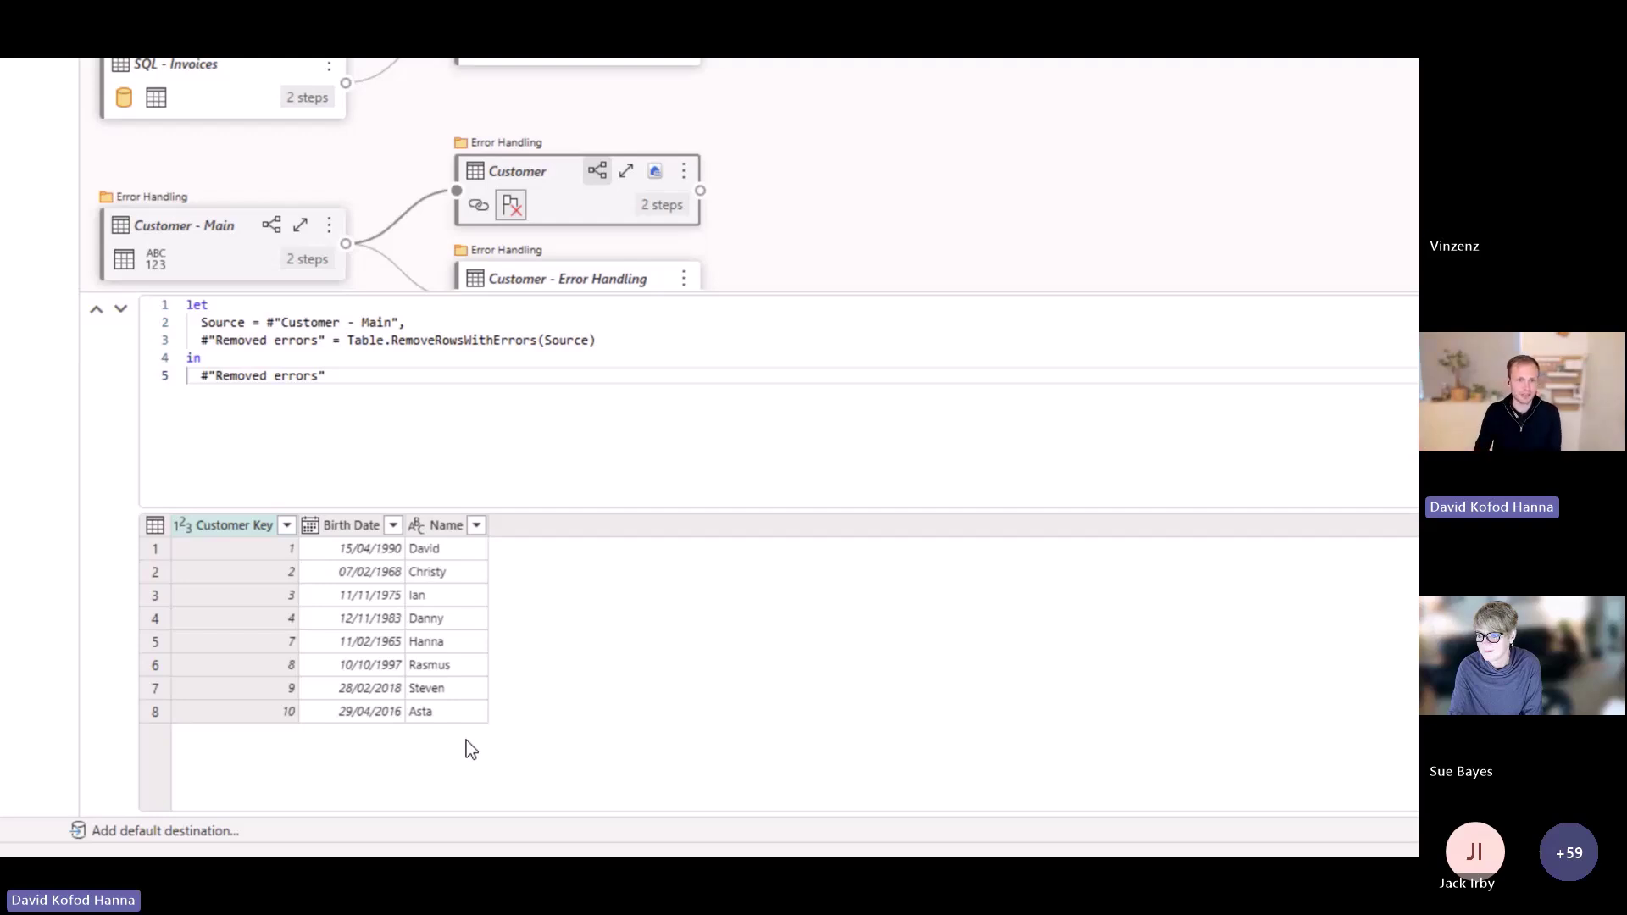
Inspect the Kept errors and Choose columns steps of the Customer - Error Handling query, and open its data destination options
left_click(559, 276)
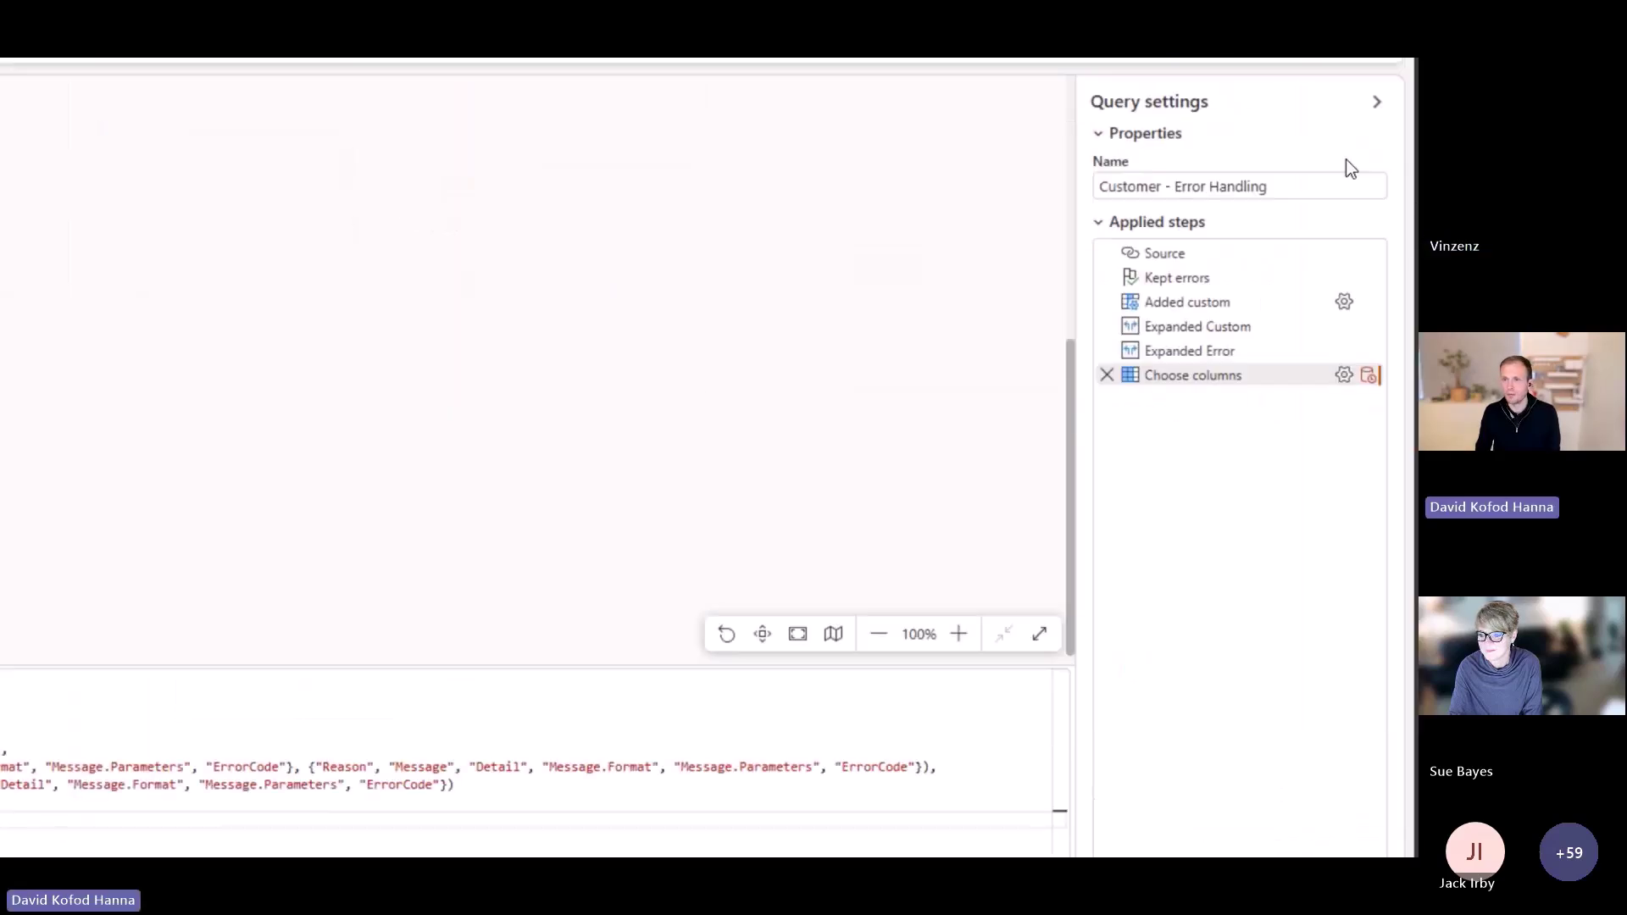
left_click(1194, 279)
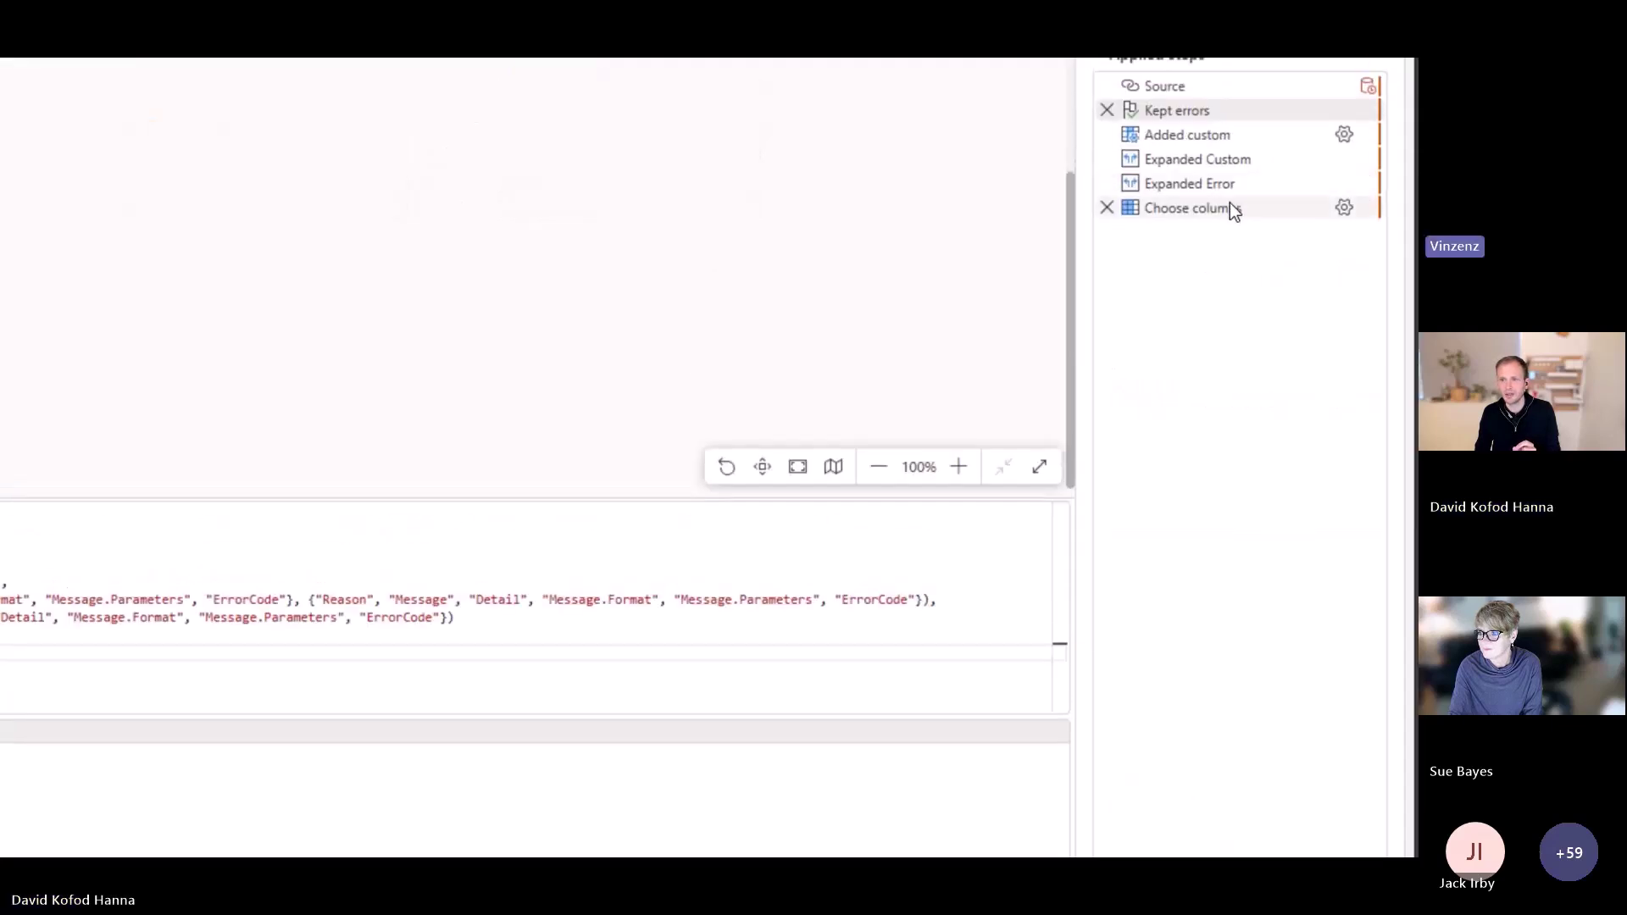
left_click(1220, 207)
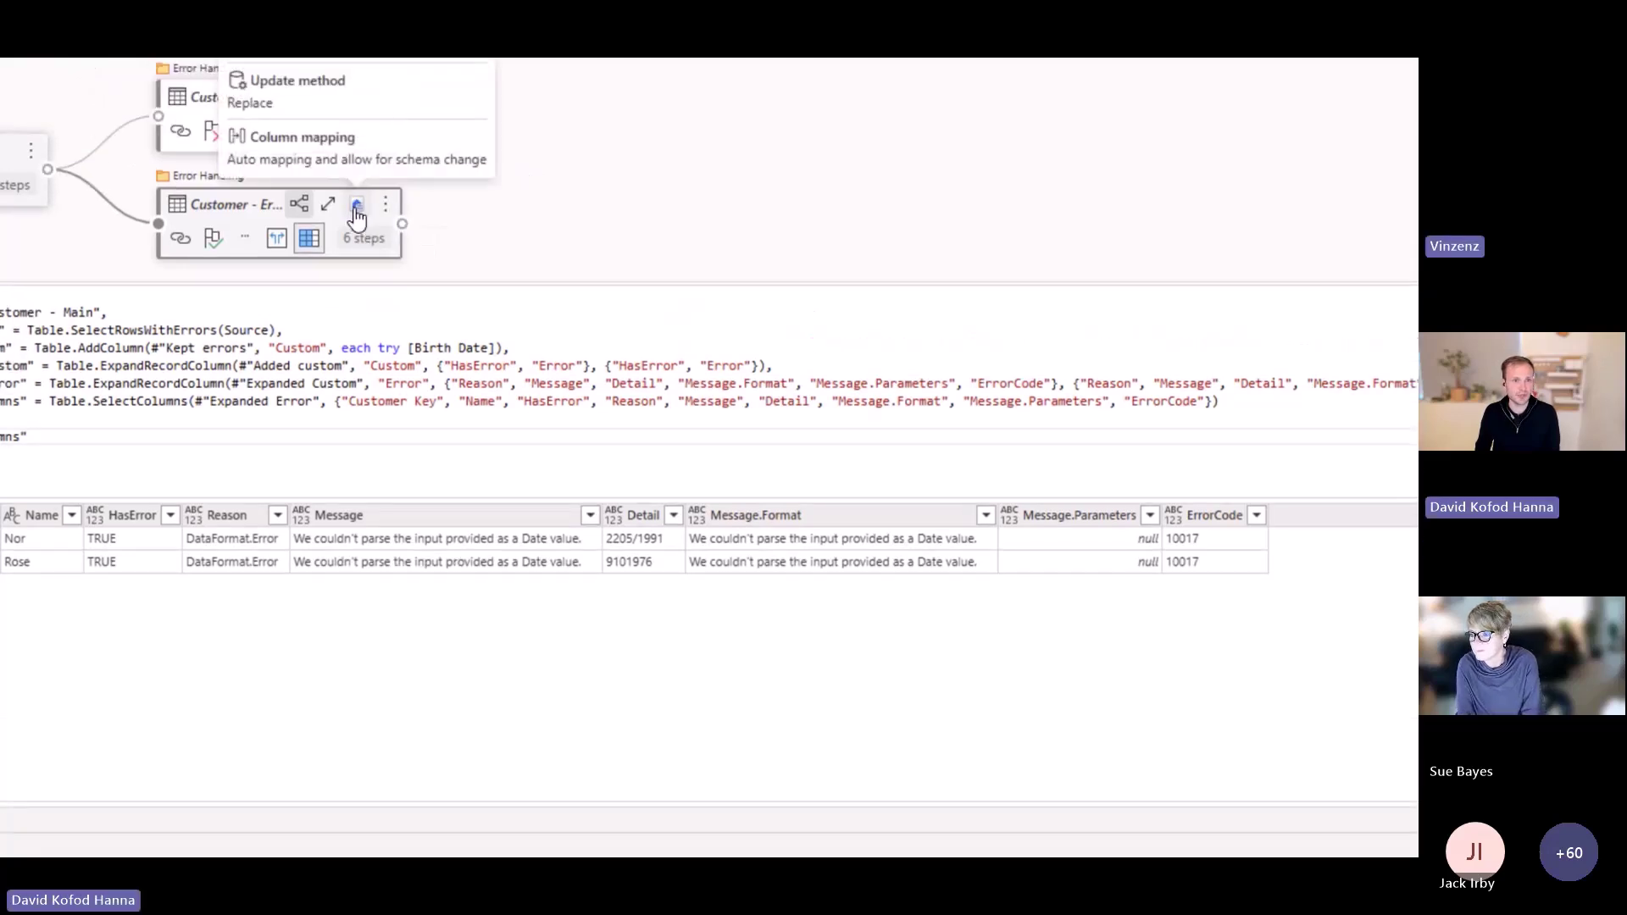
left_click(357, 212)
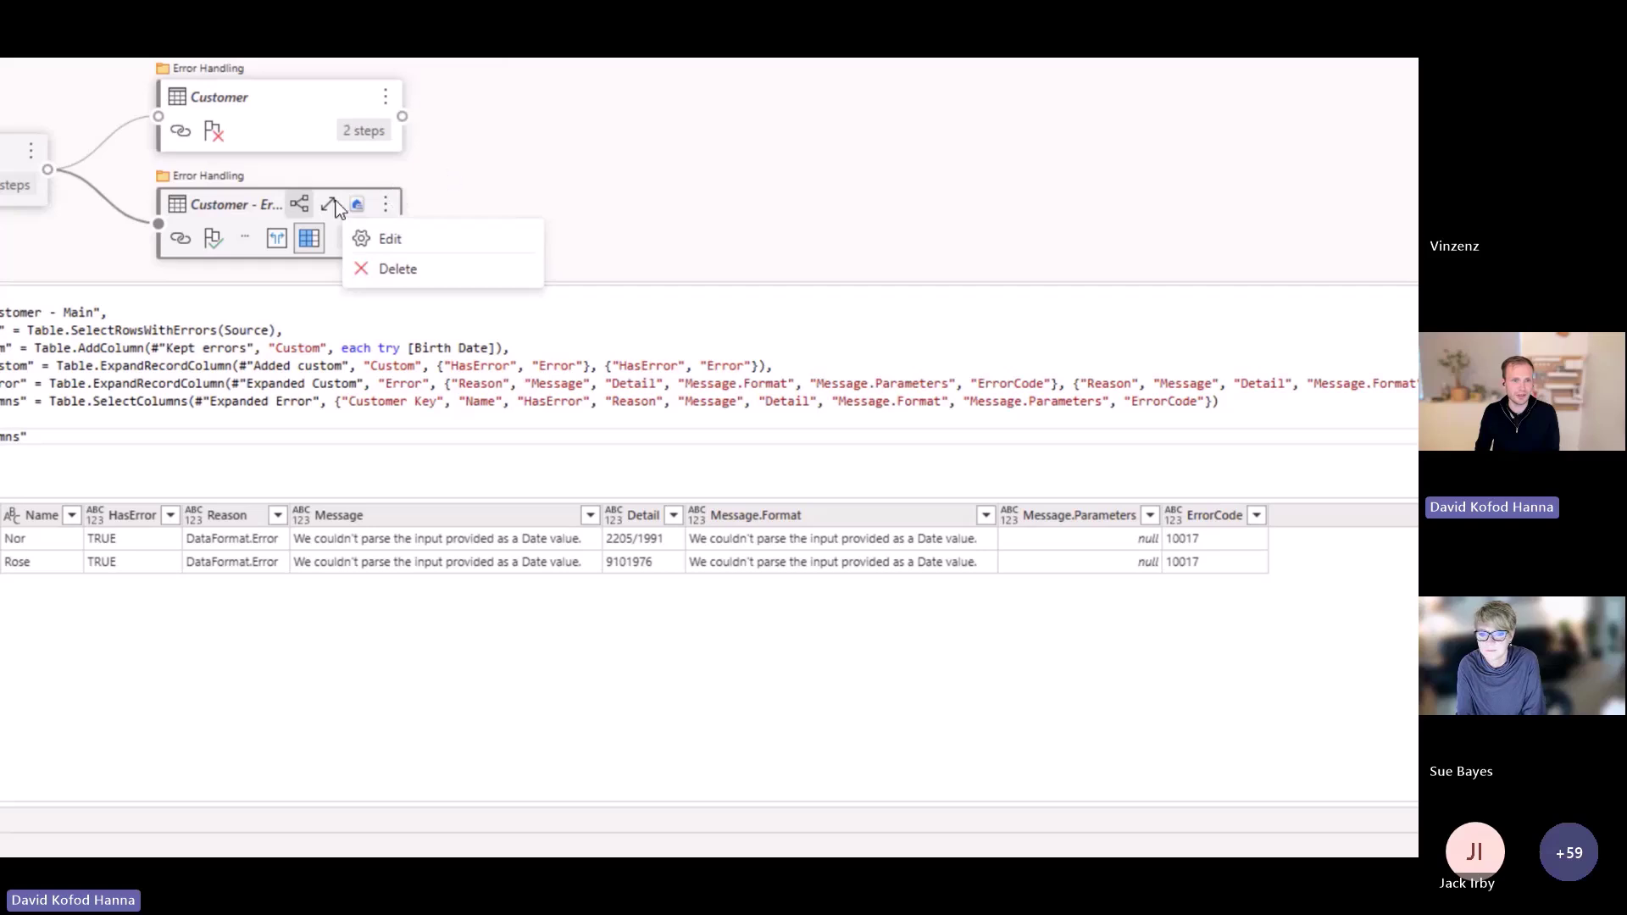
mouse_move(355, 413)
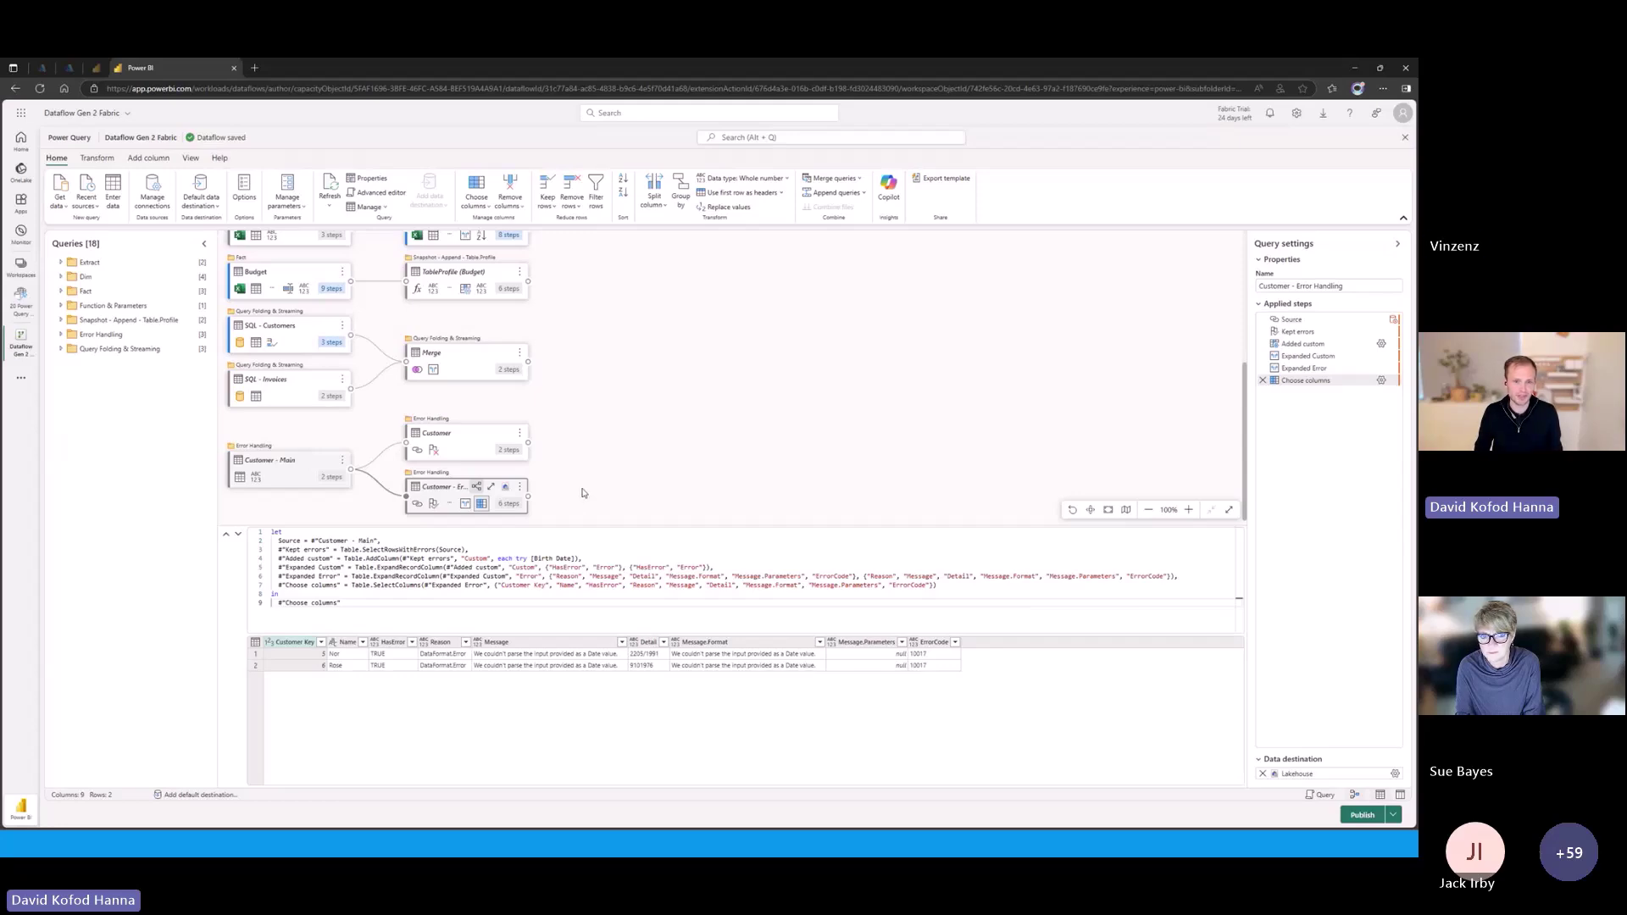
key("alt+Tab")
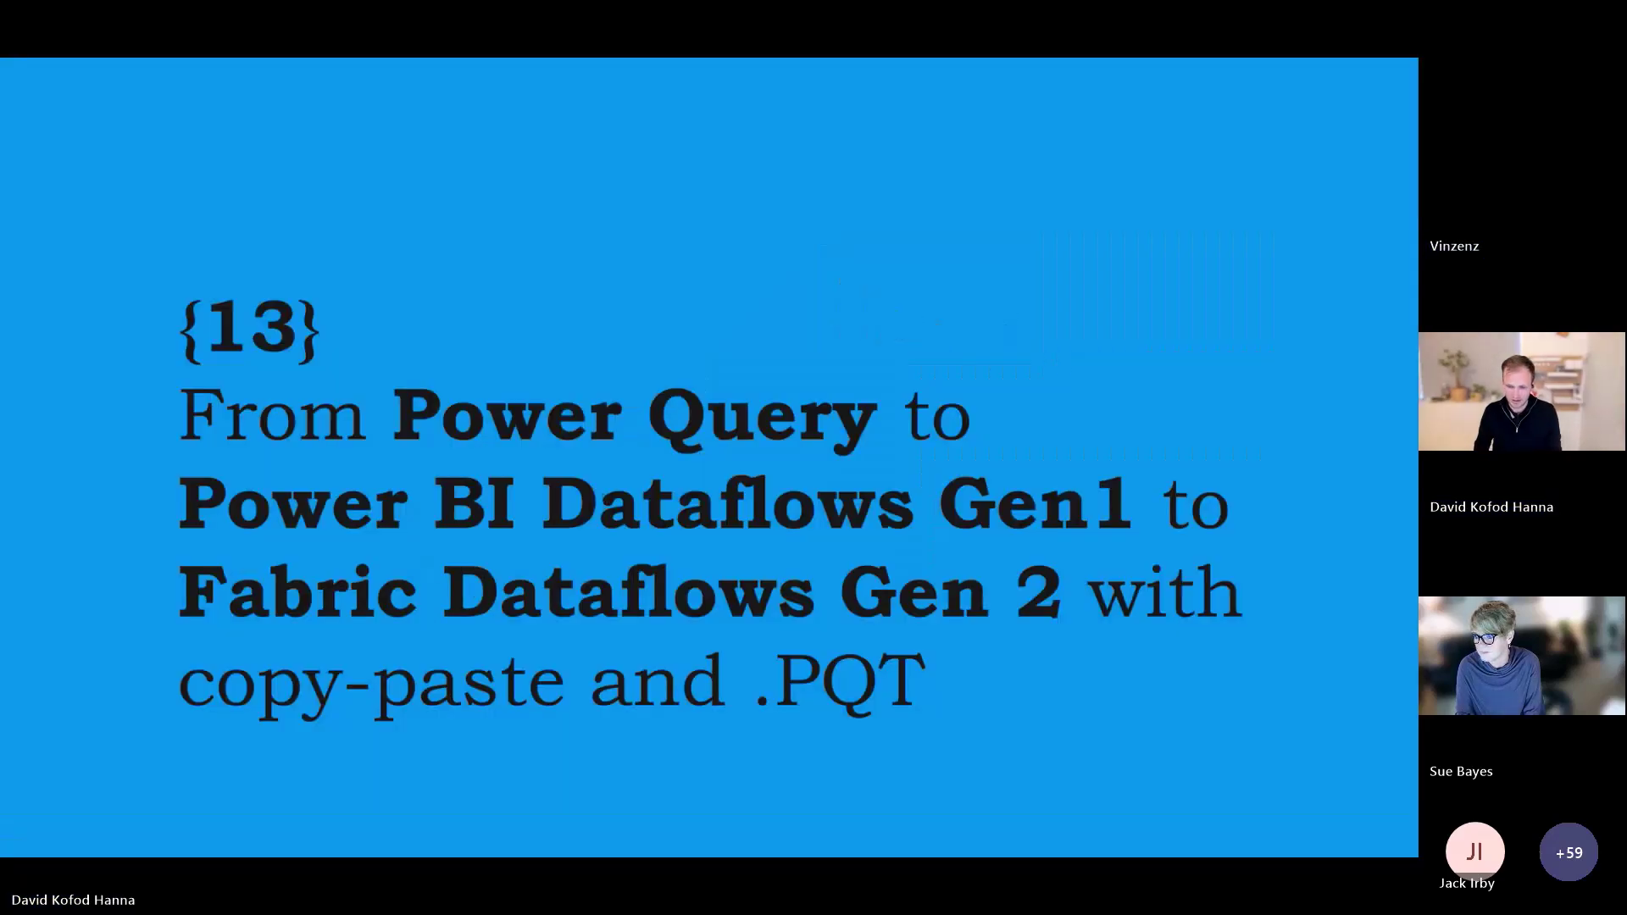
key("Right")
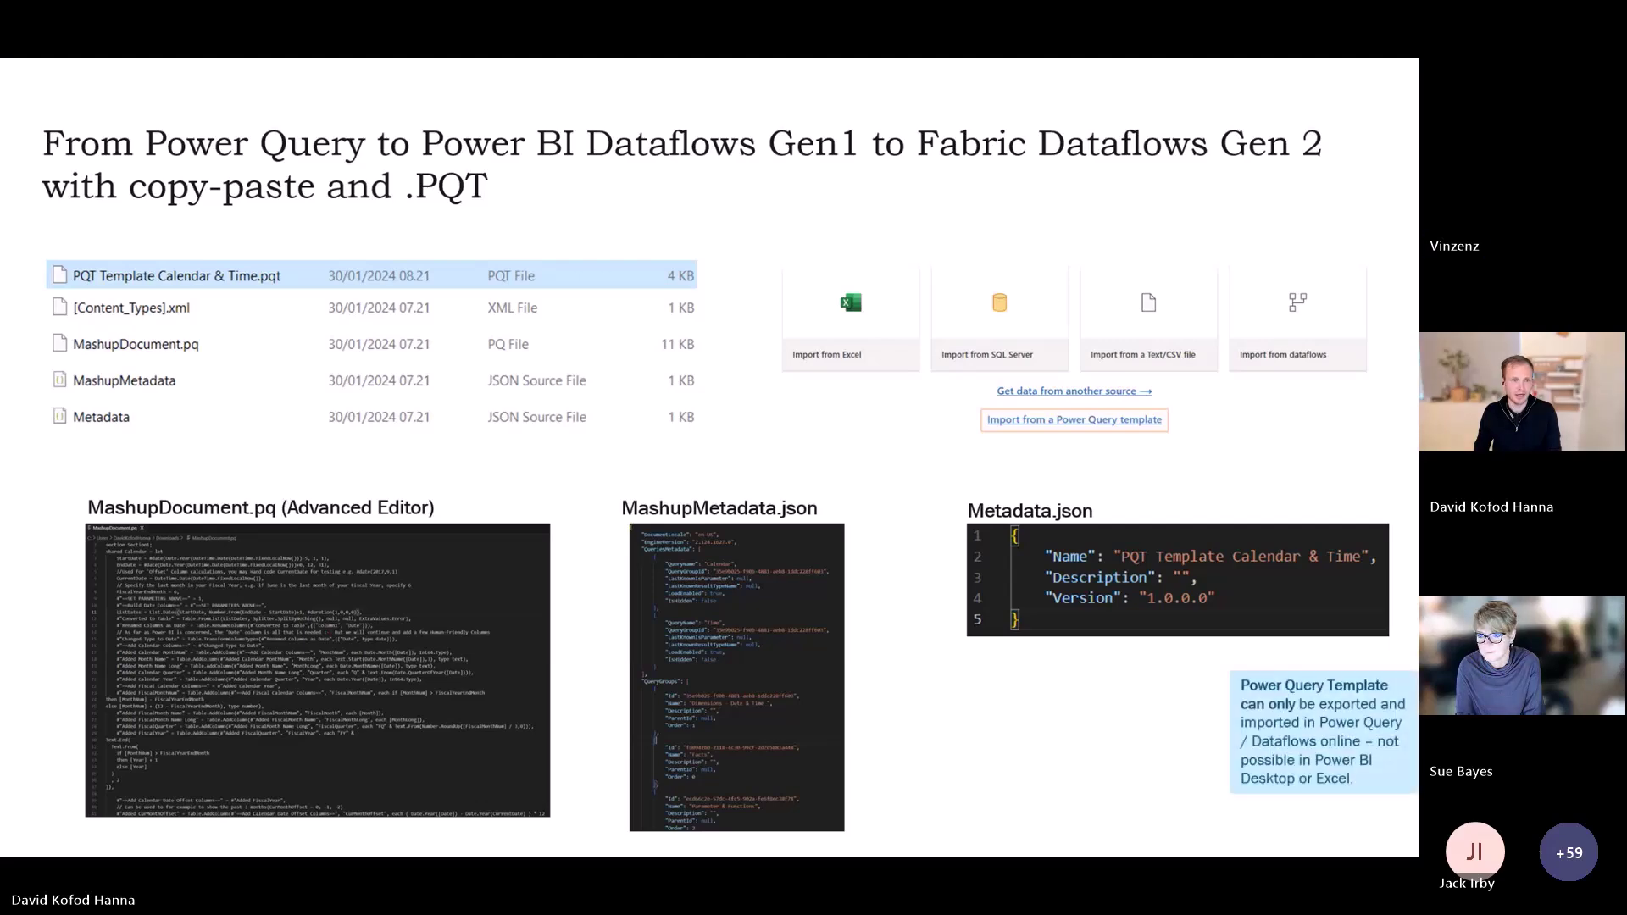
key("Right")
key("Right")
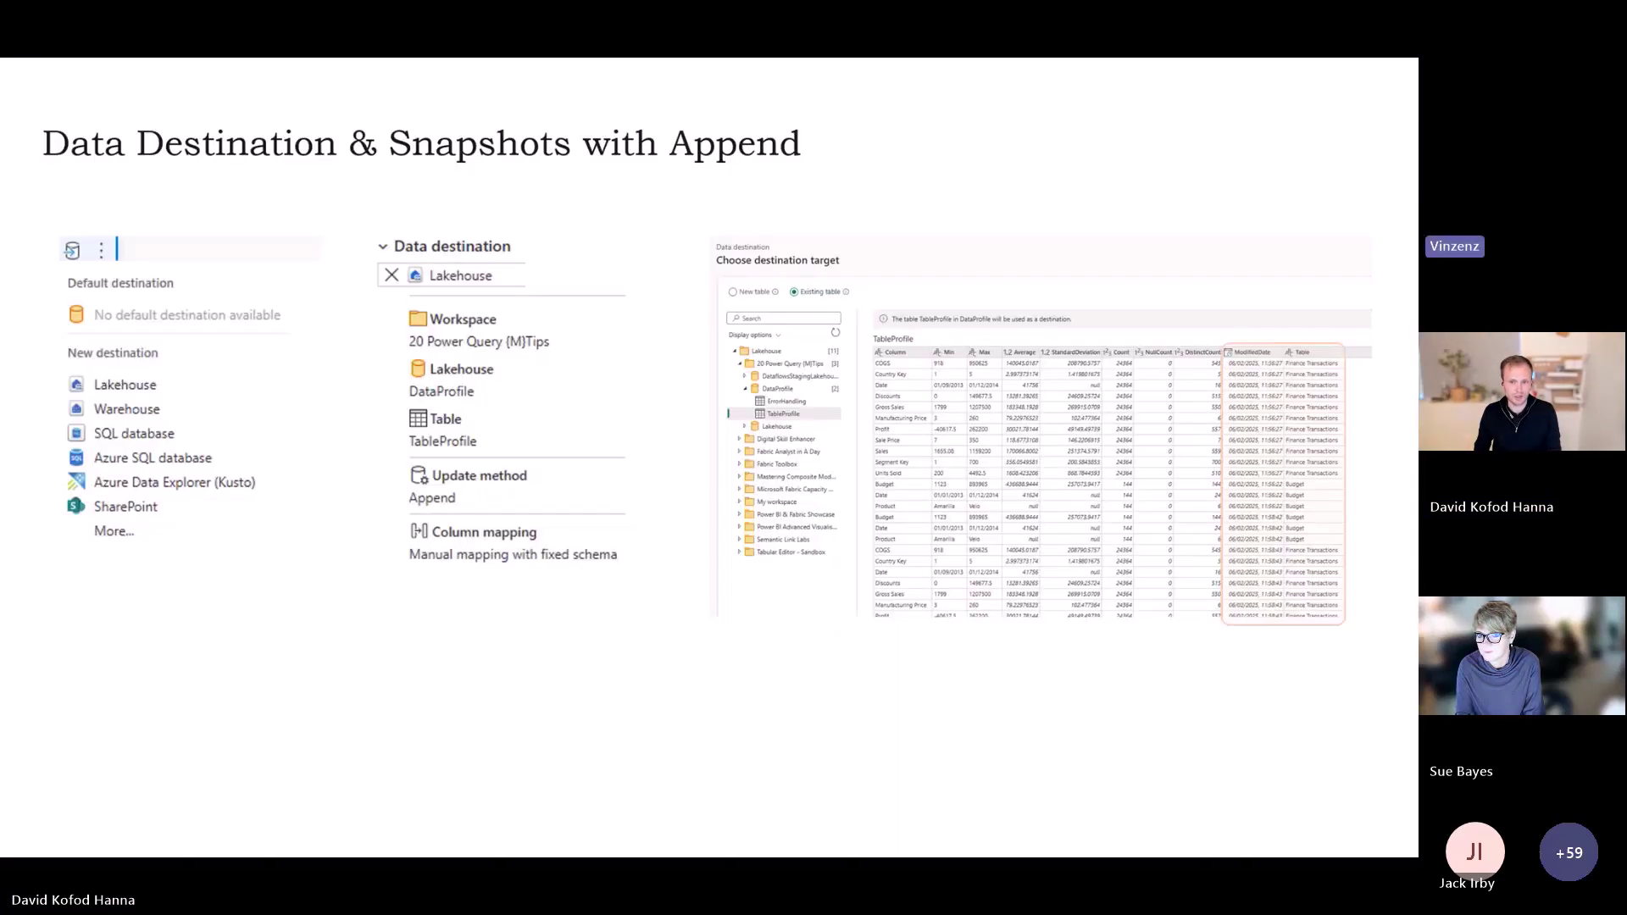
key("Right")
key("Right")
key("Right")
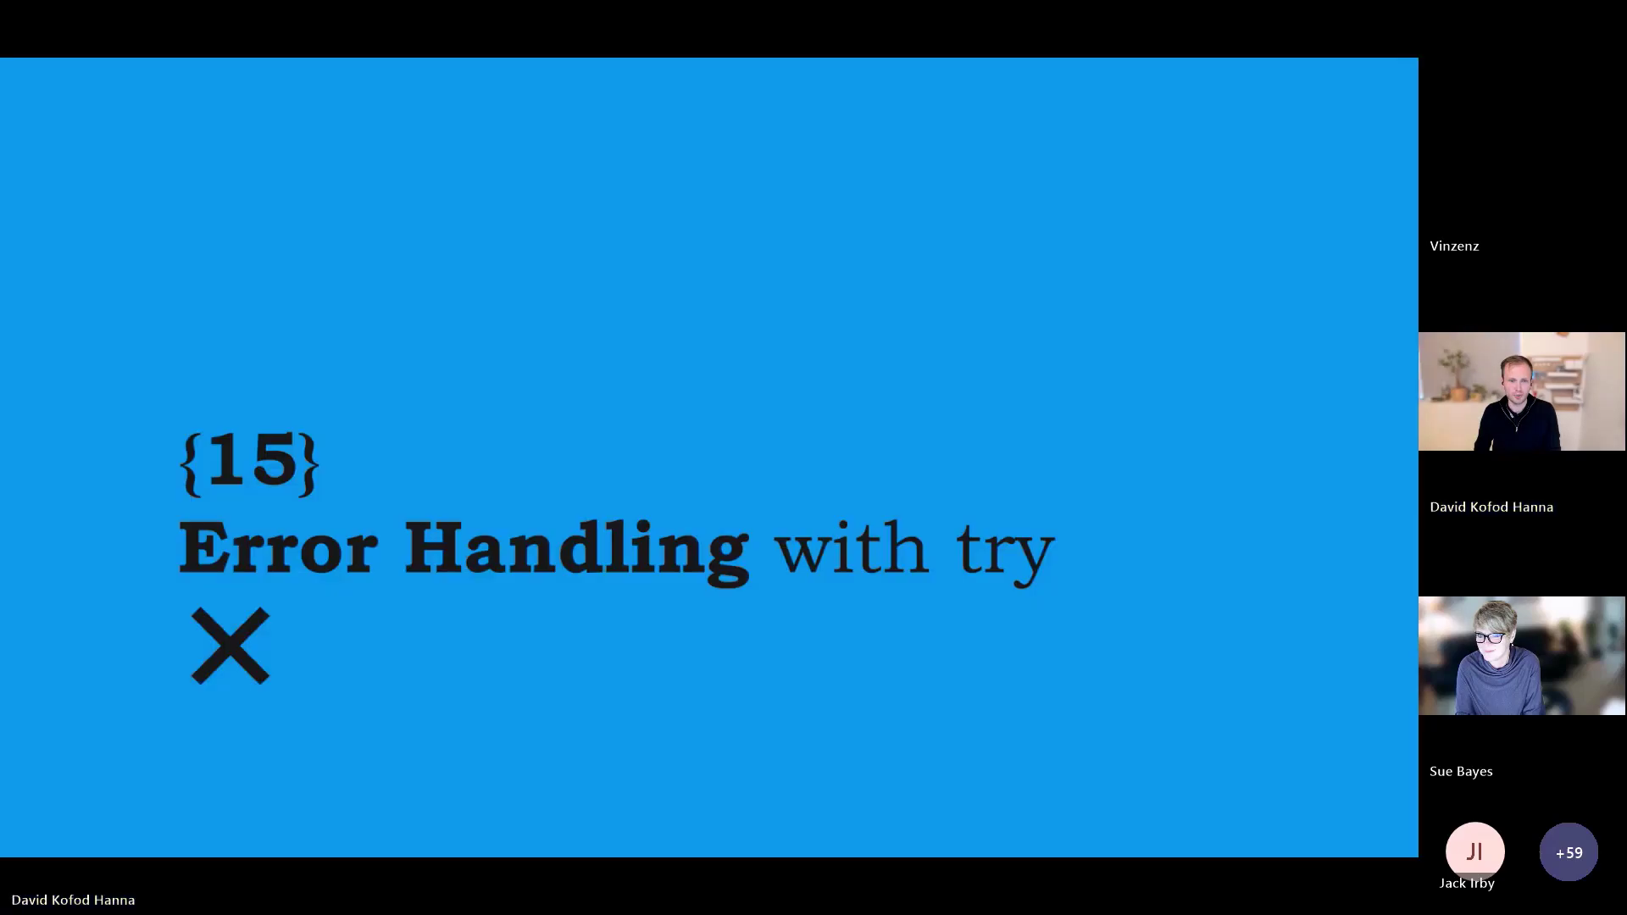
key("Right")
key("Right")
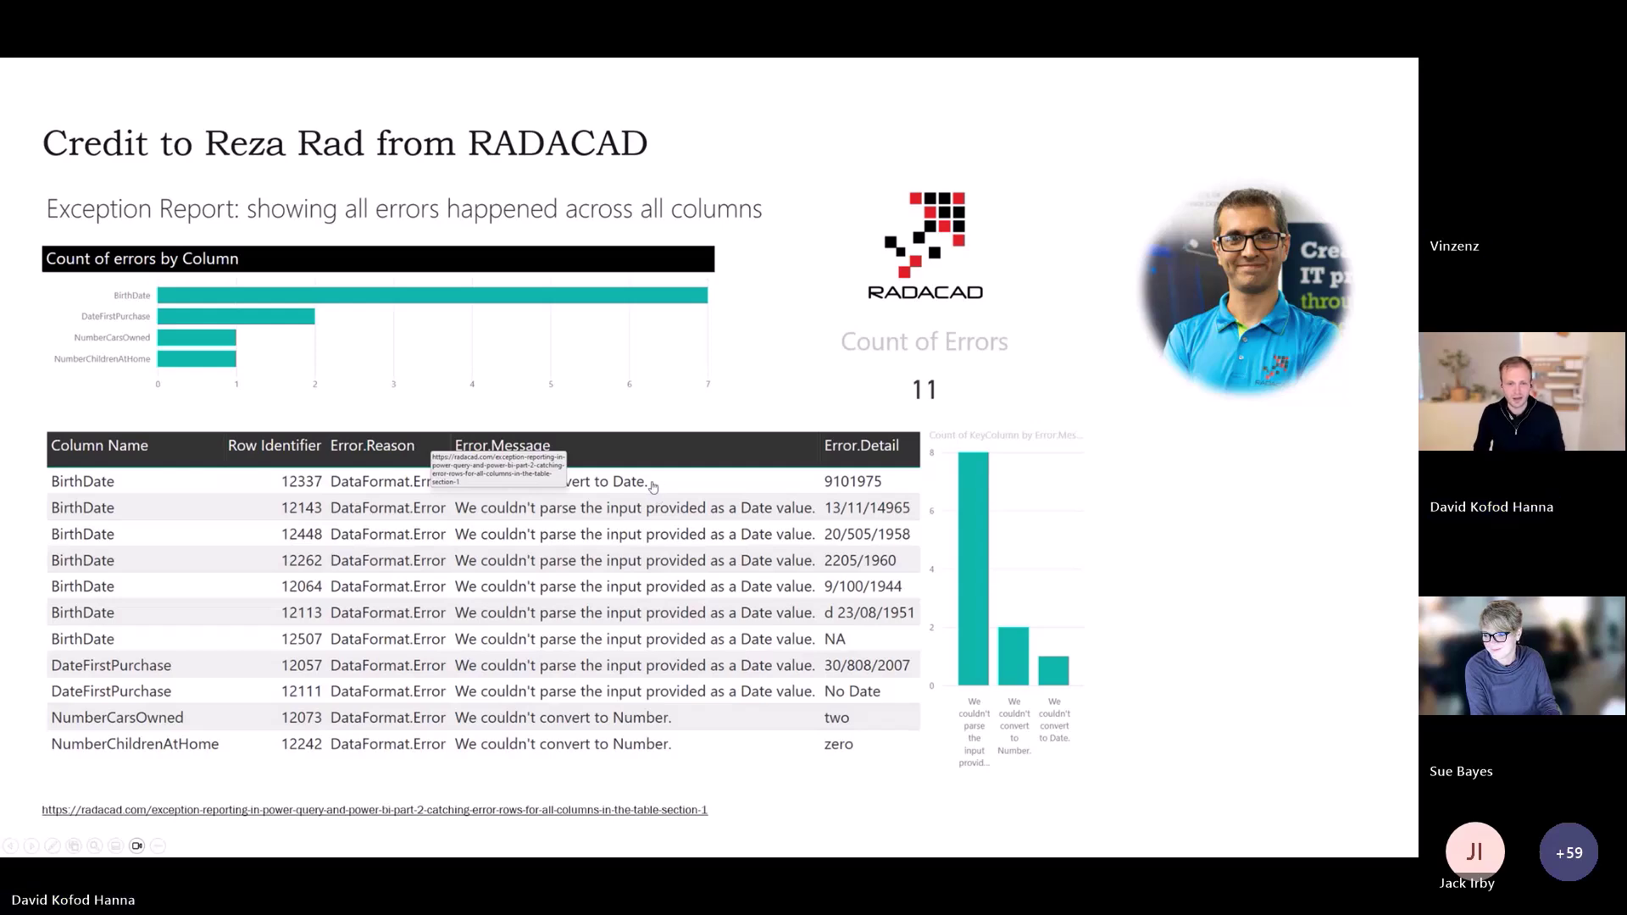
Switch to the dataflow in the Edge browser, select the Budget query and inspect the folding indicators of its applied steps
key("alt+Tab")
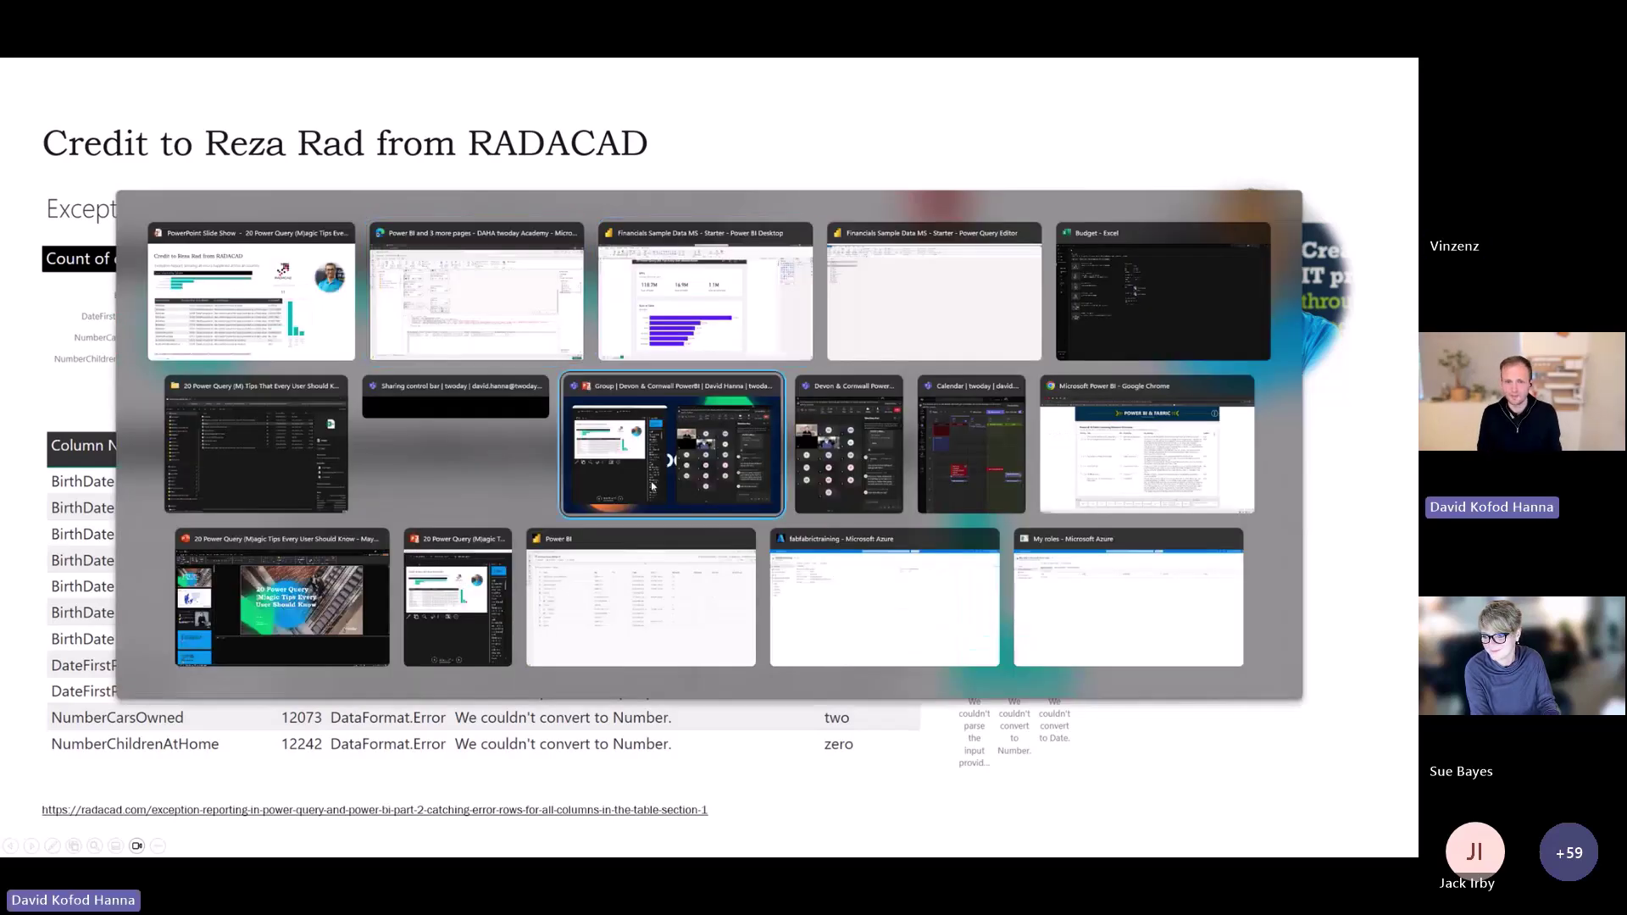
key("Up")
key("Left")
key("Down")
key("Up")
key("Right")
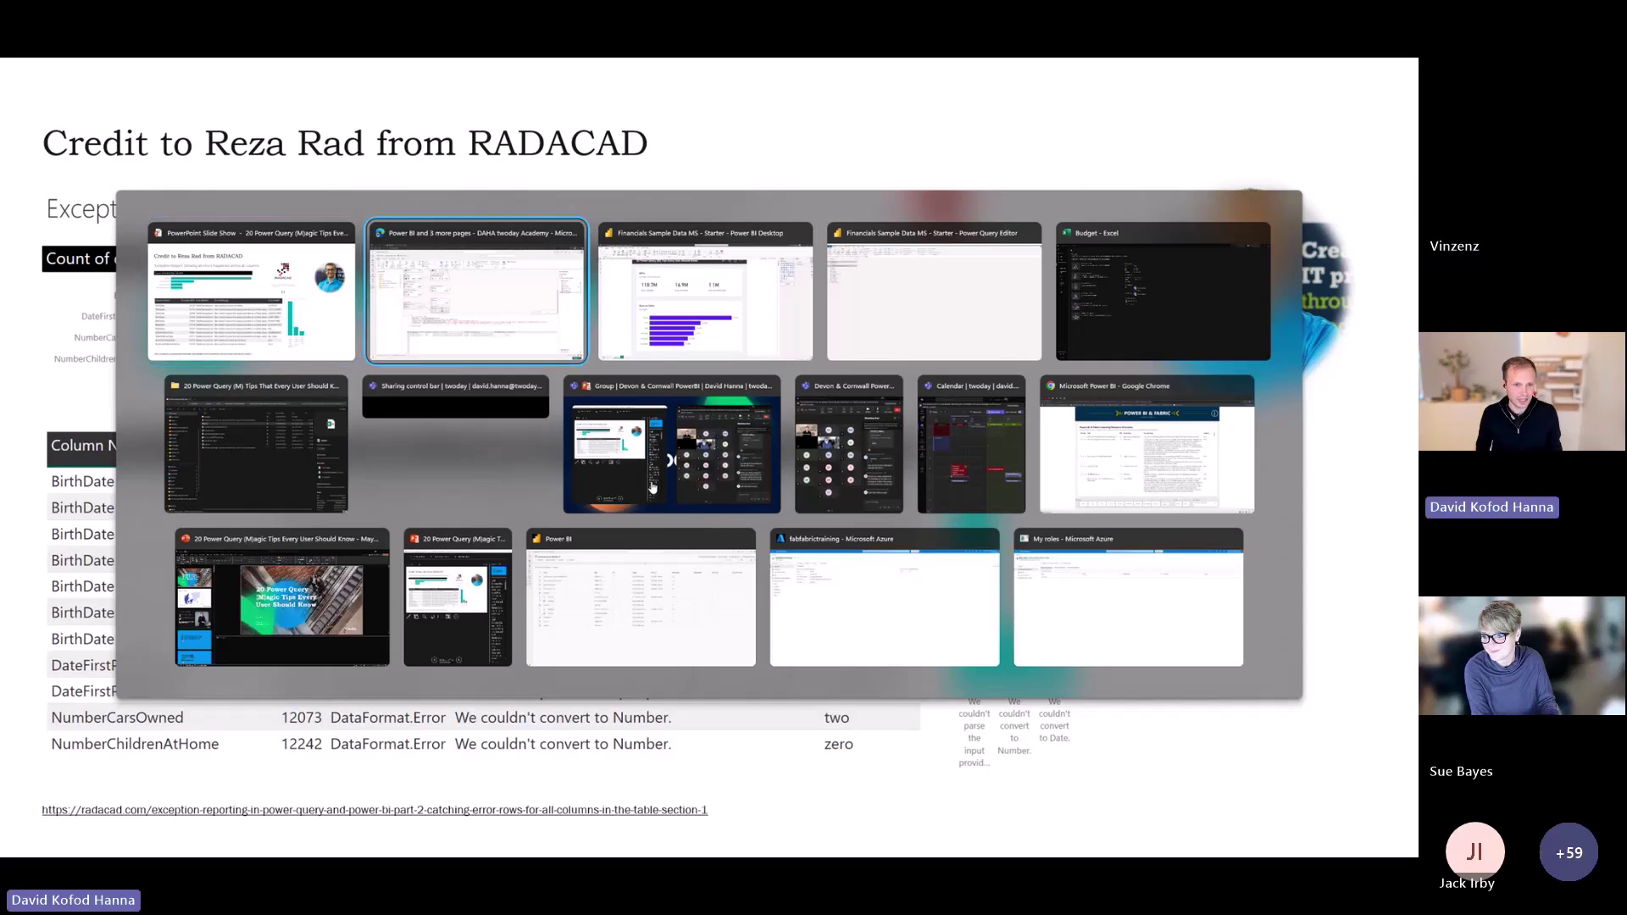
key("Return")
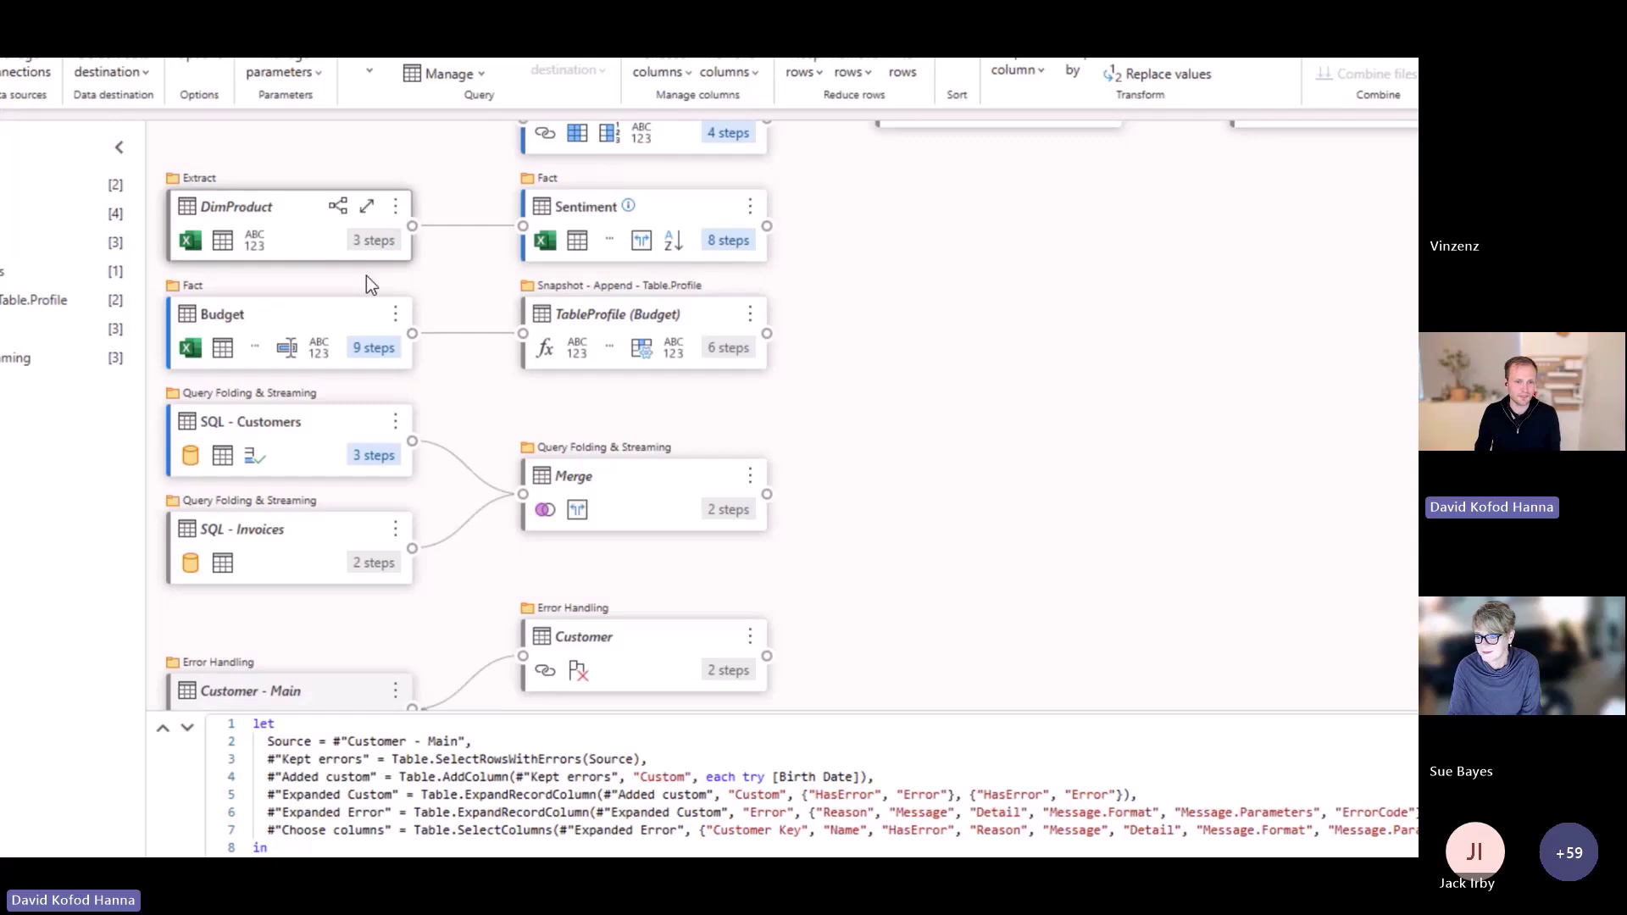
left_click(291, 324)
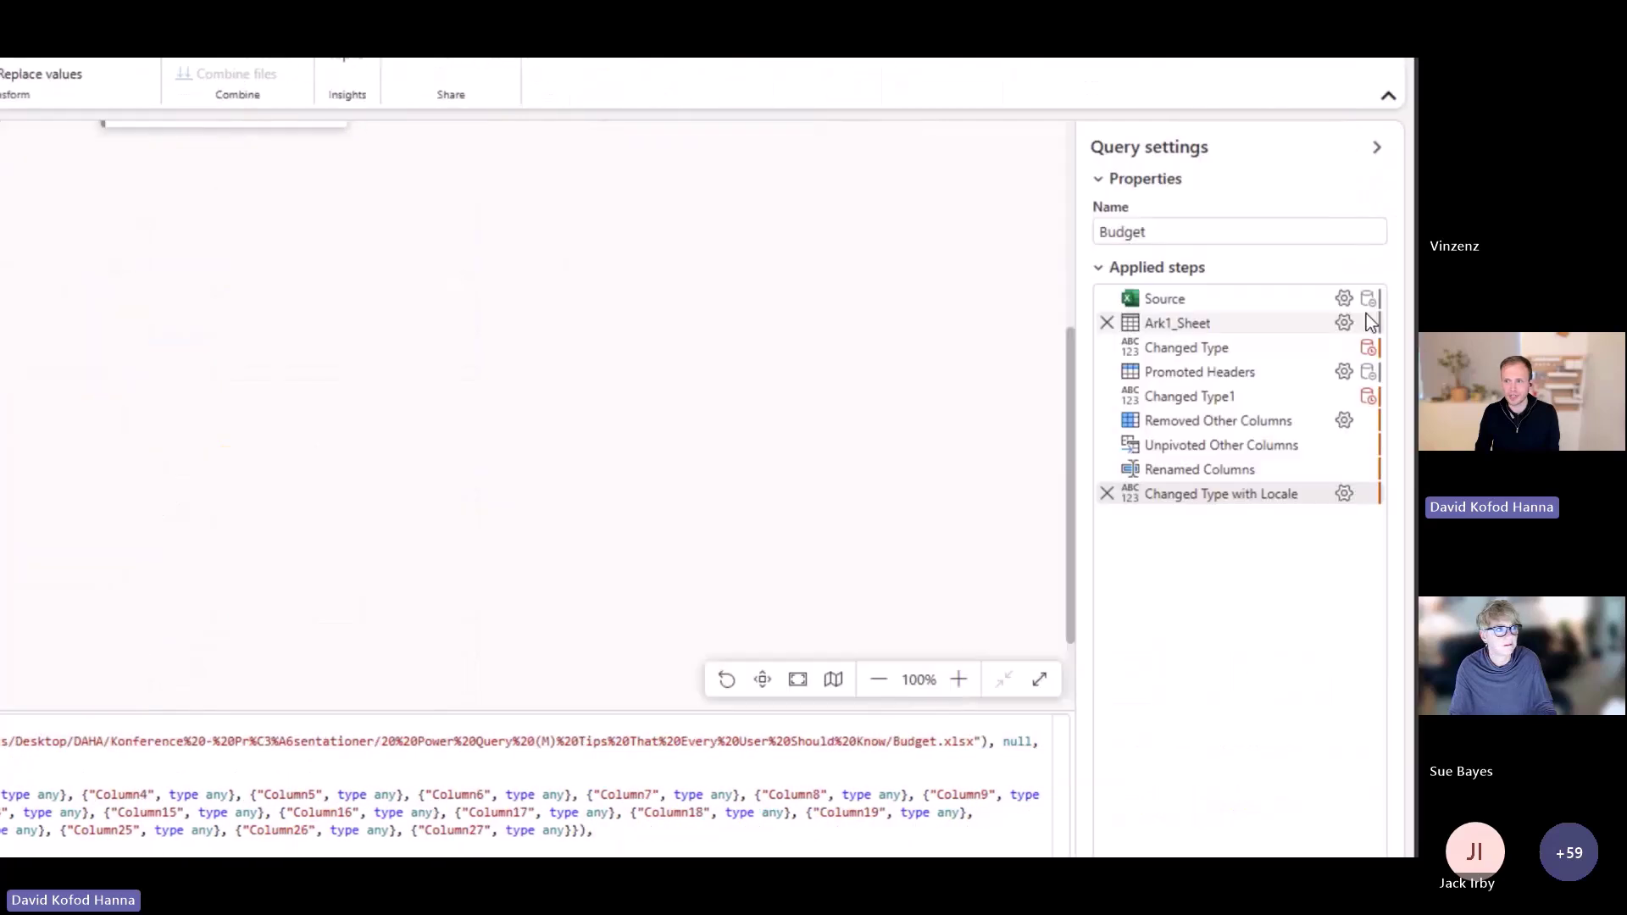
mouse_move(1375, 343)
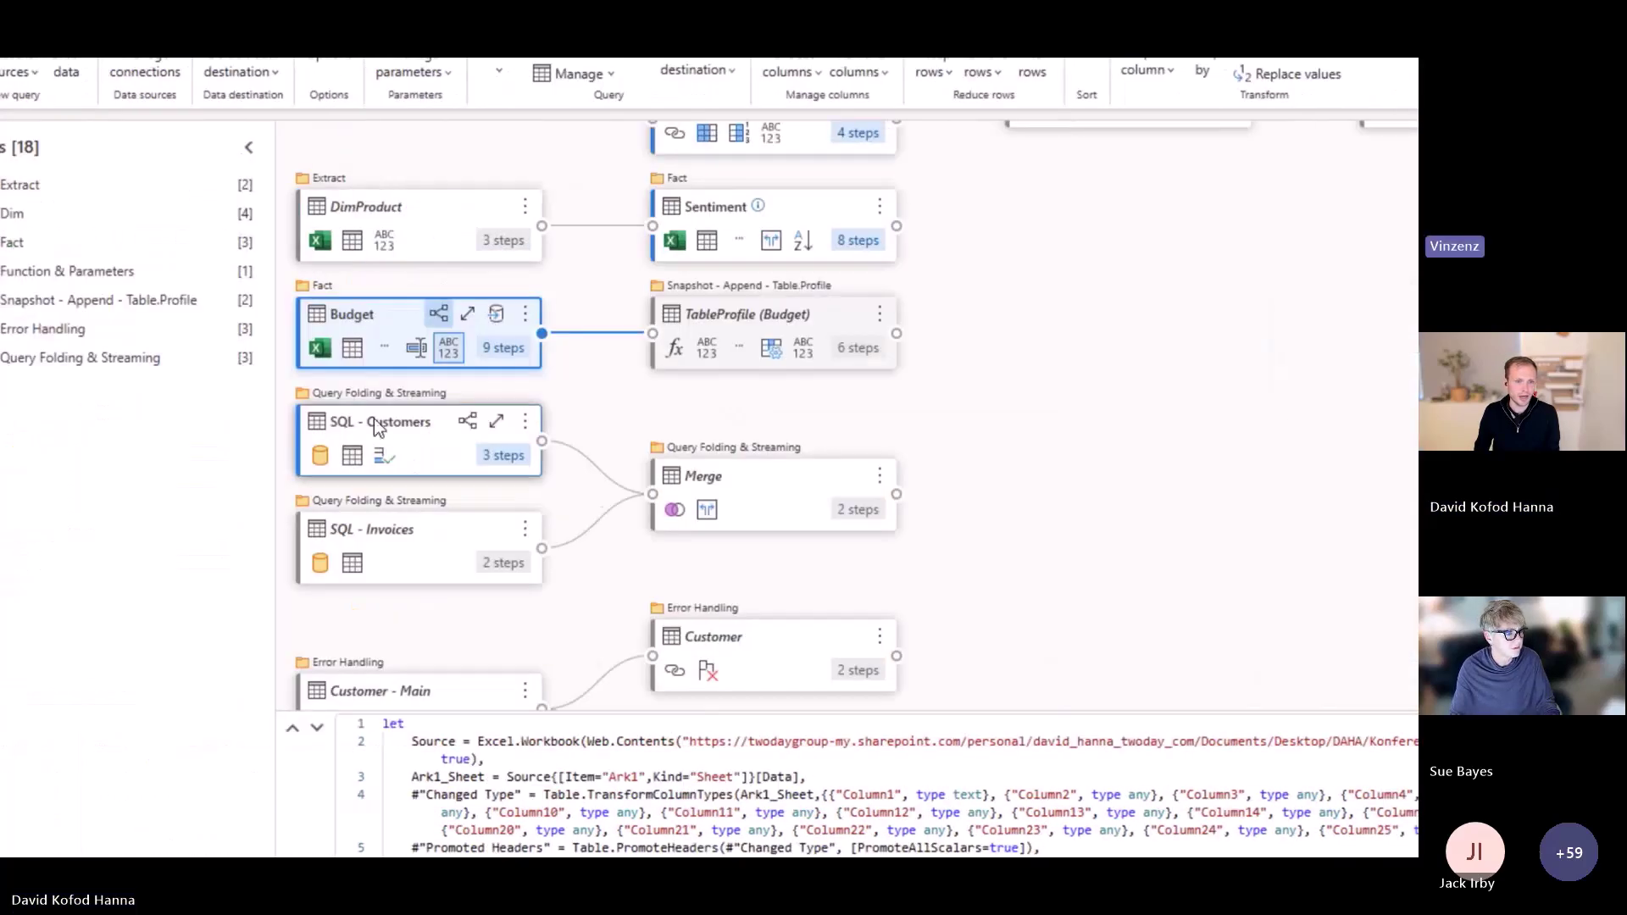
Review the SQL - Customers script and view the data source query behind the Navigation 1 step of SQL - Invoices
left_click(373, 422)
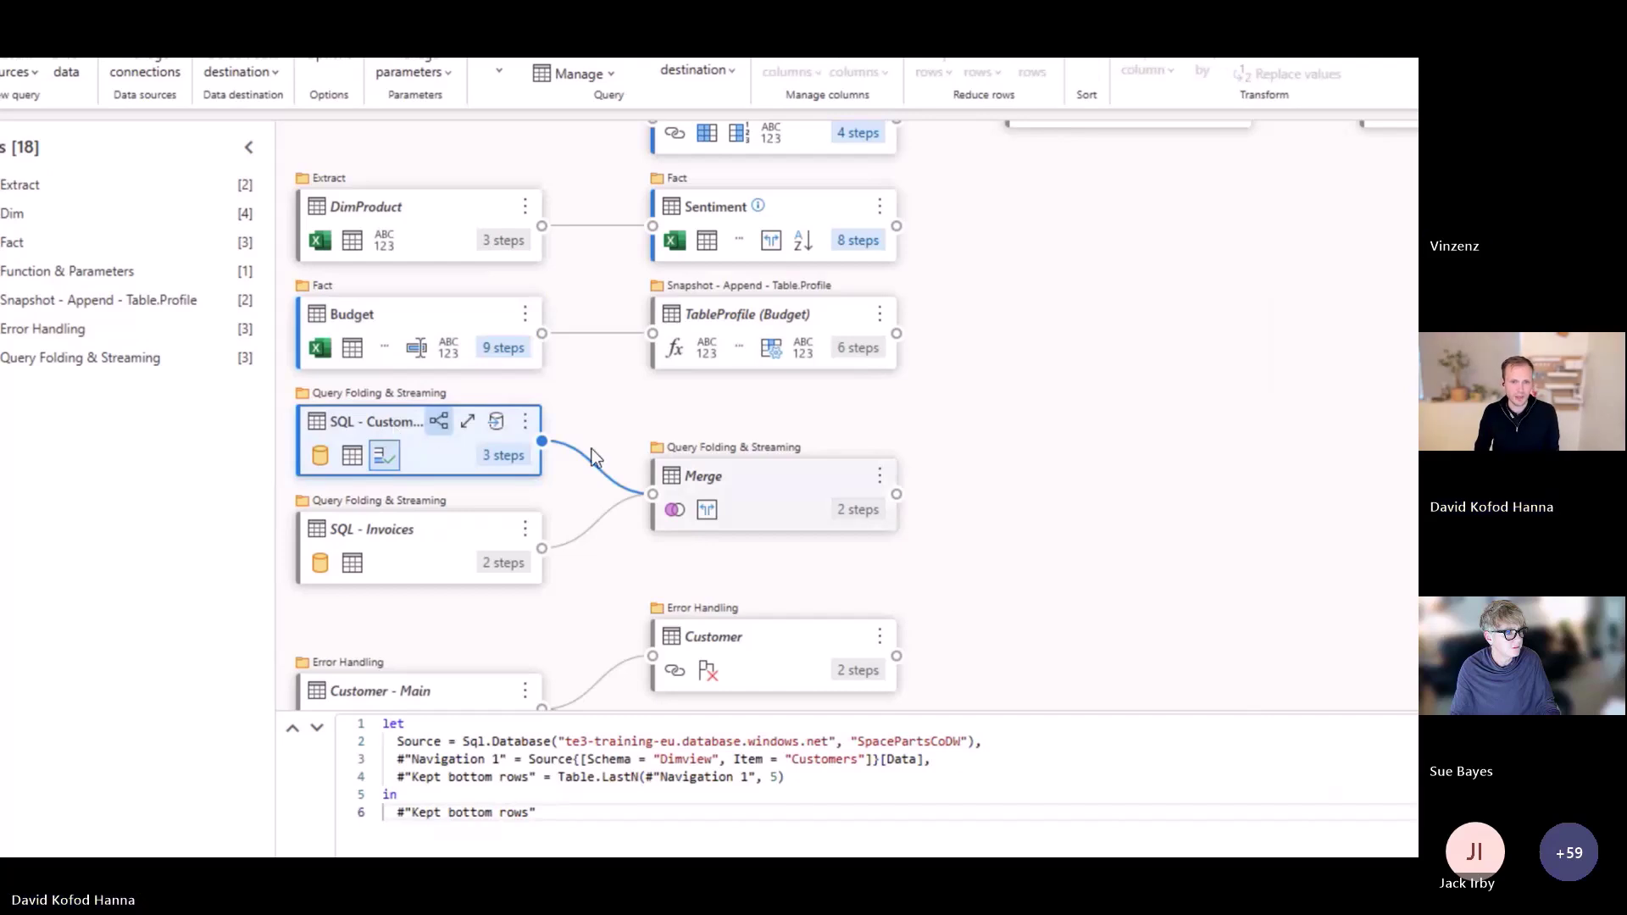
left_click(399, 532)
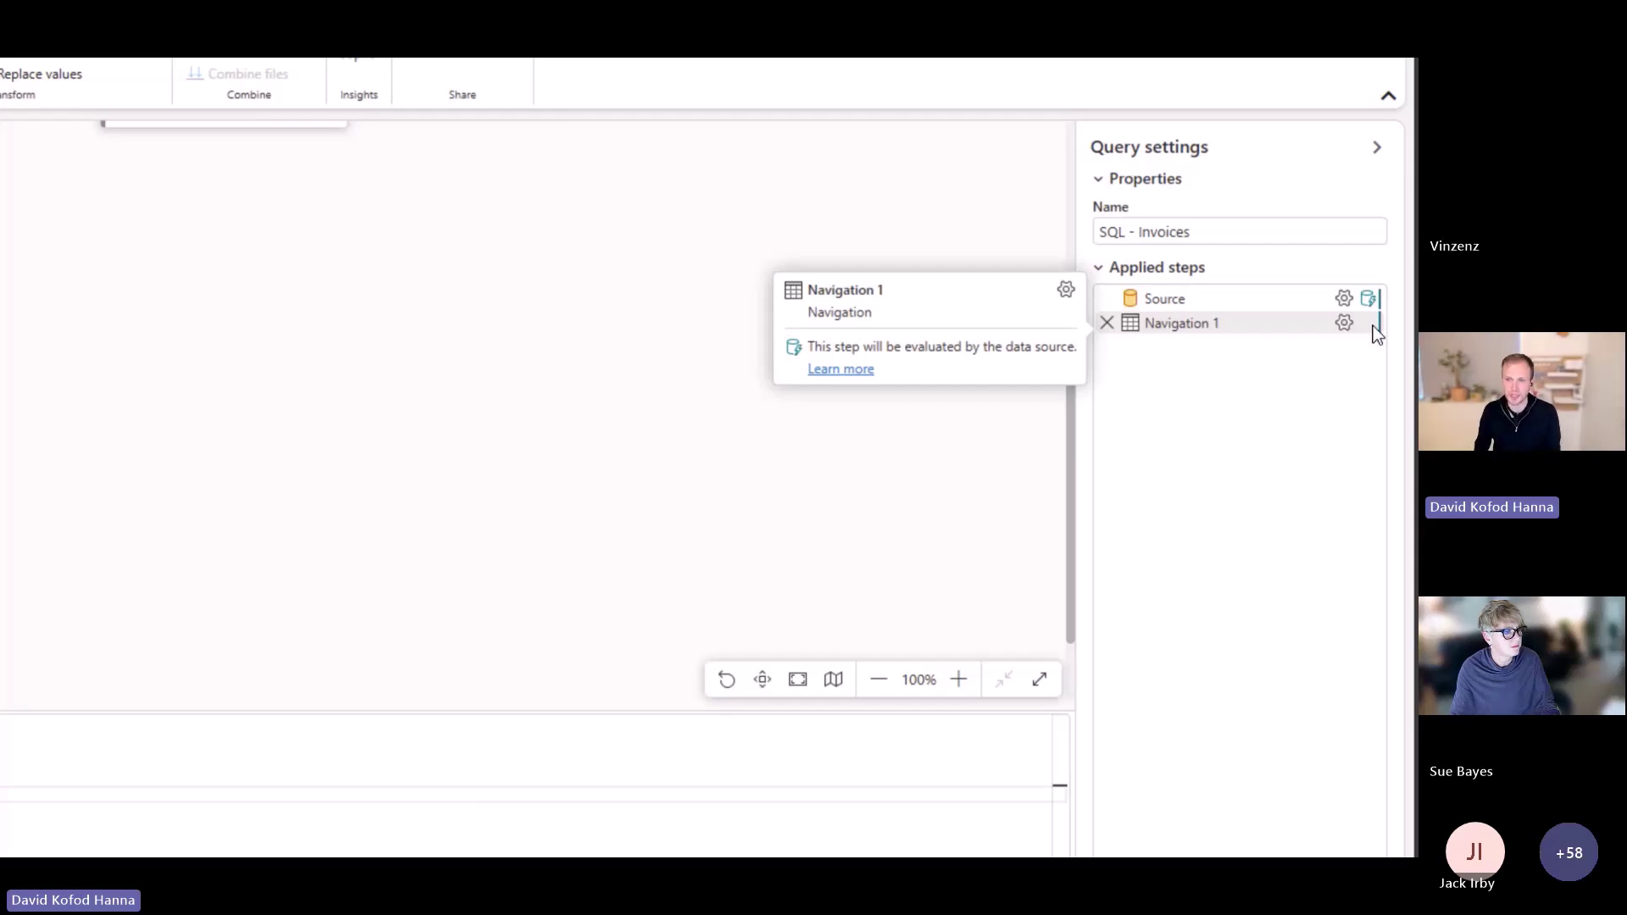
right_click(1251, 325)
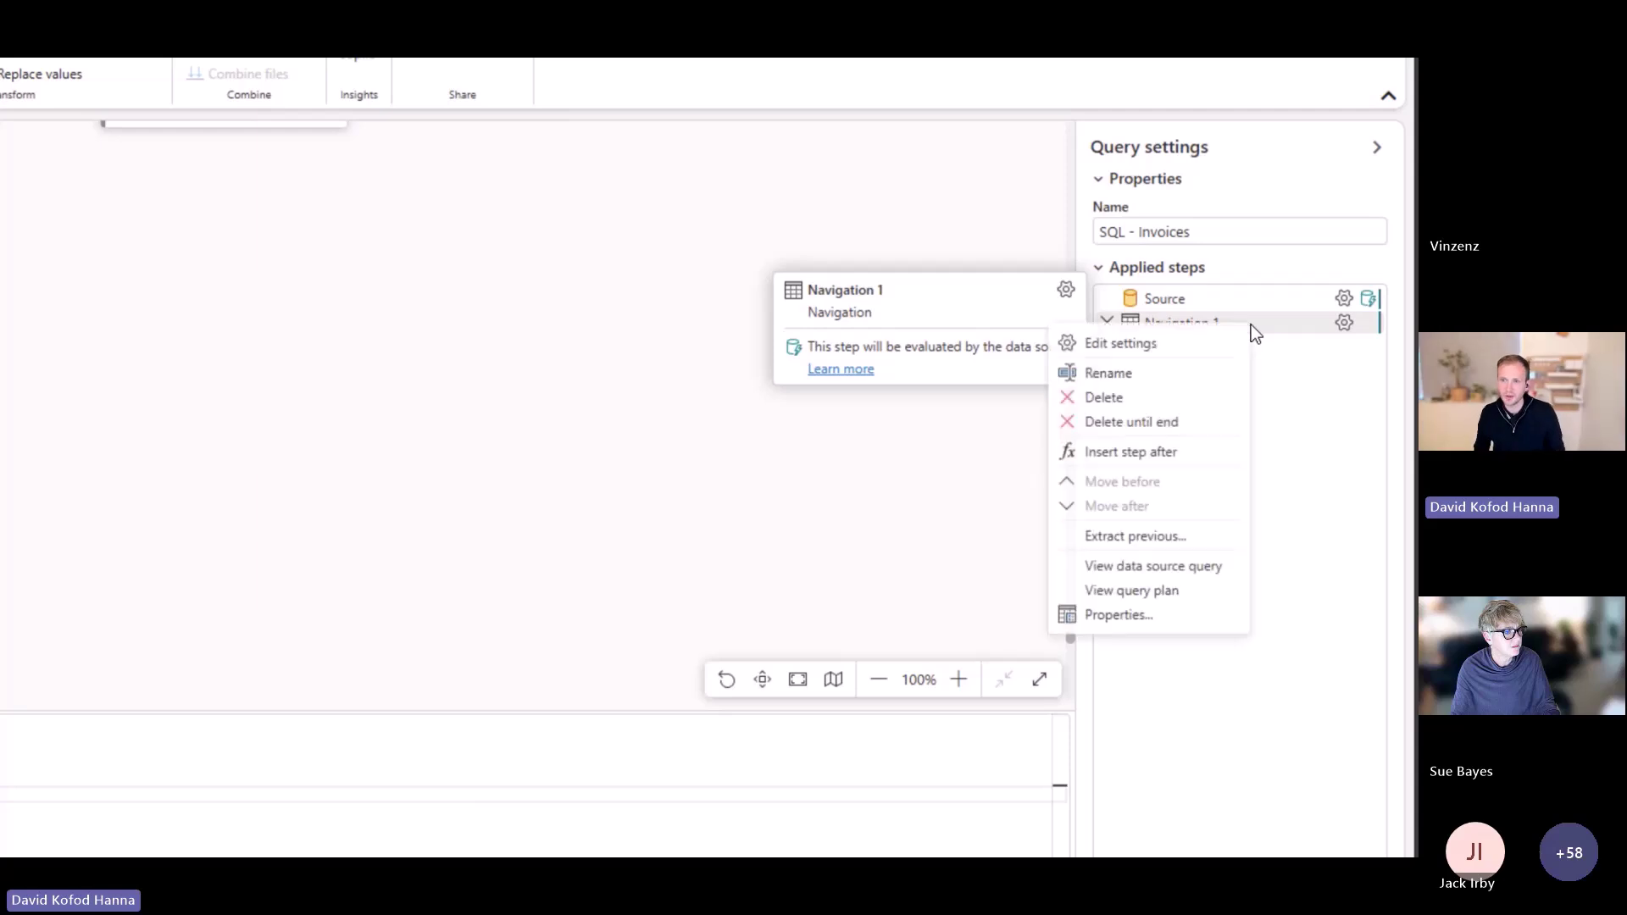
left_click(1153, 573)
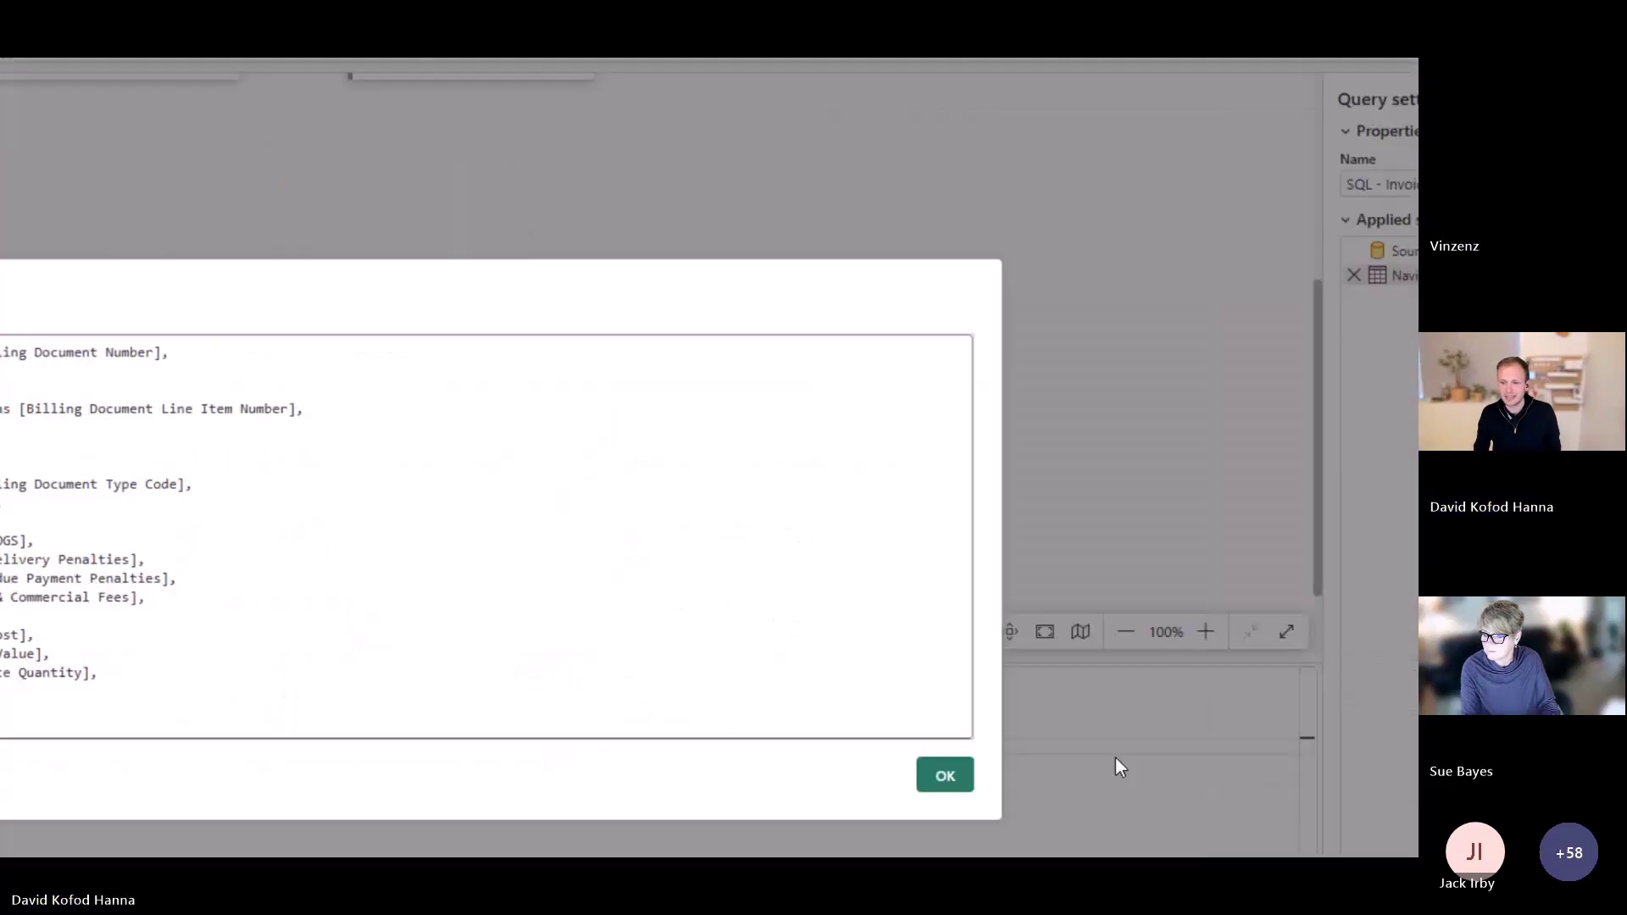
left_click(937, 759)
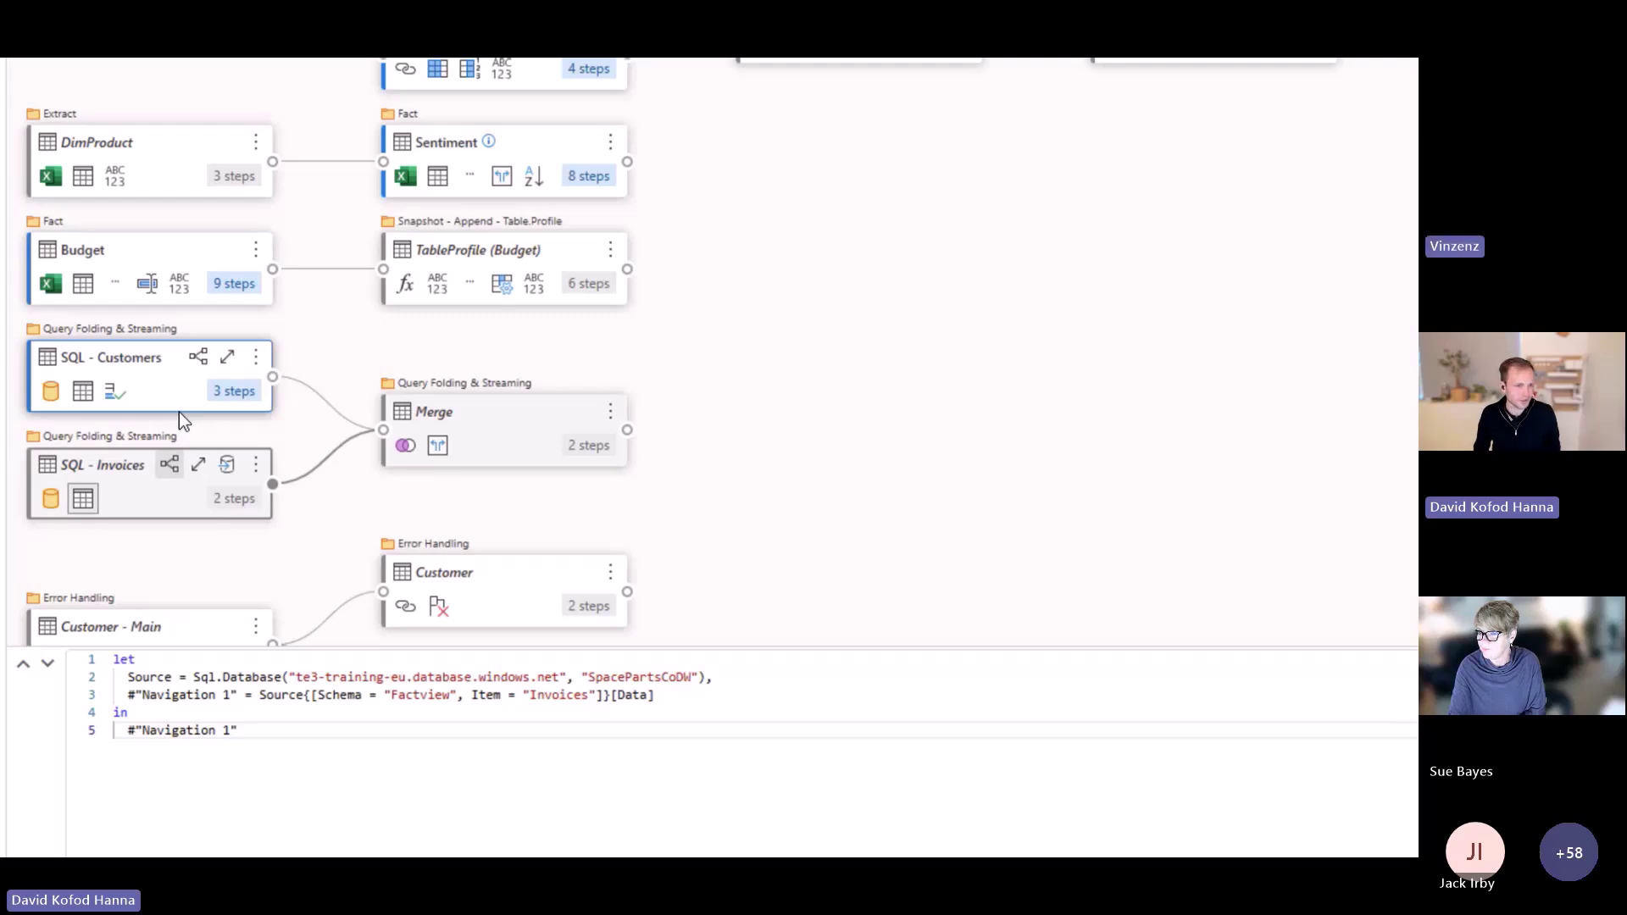
Select the Merge query, check the folding indicator of its Expanded SQL - Customers step and view that step's query plan
left_click(462, 414)
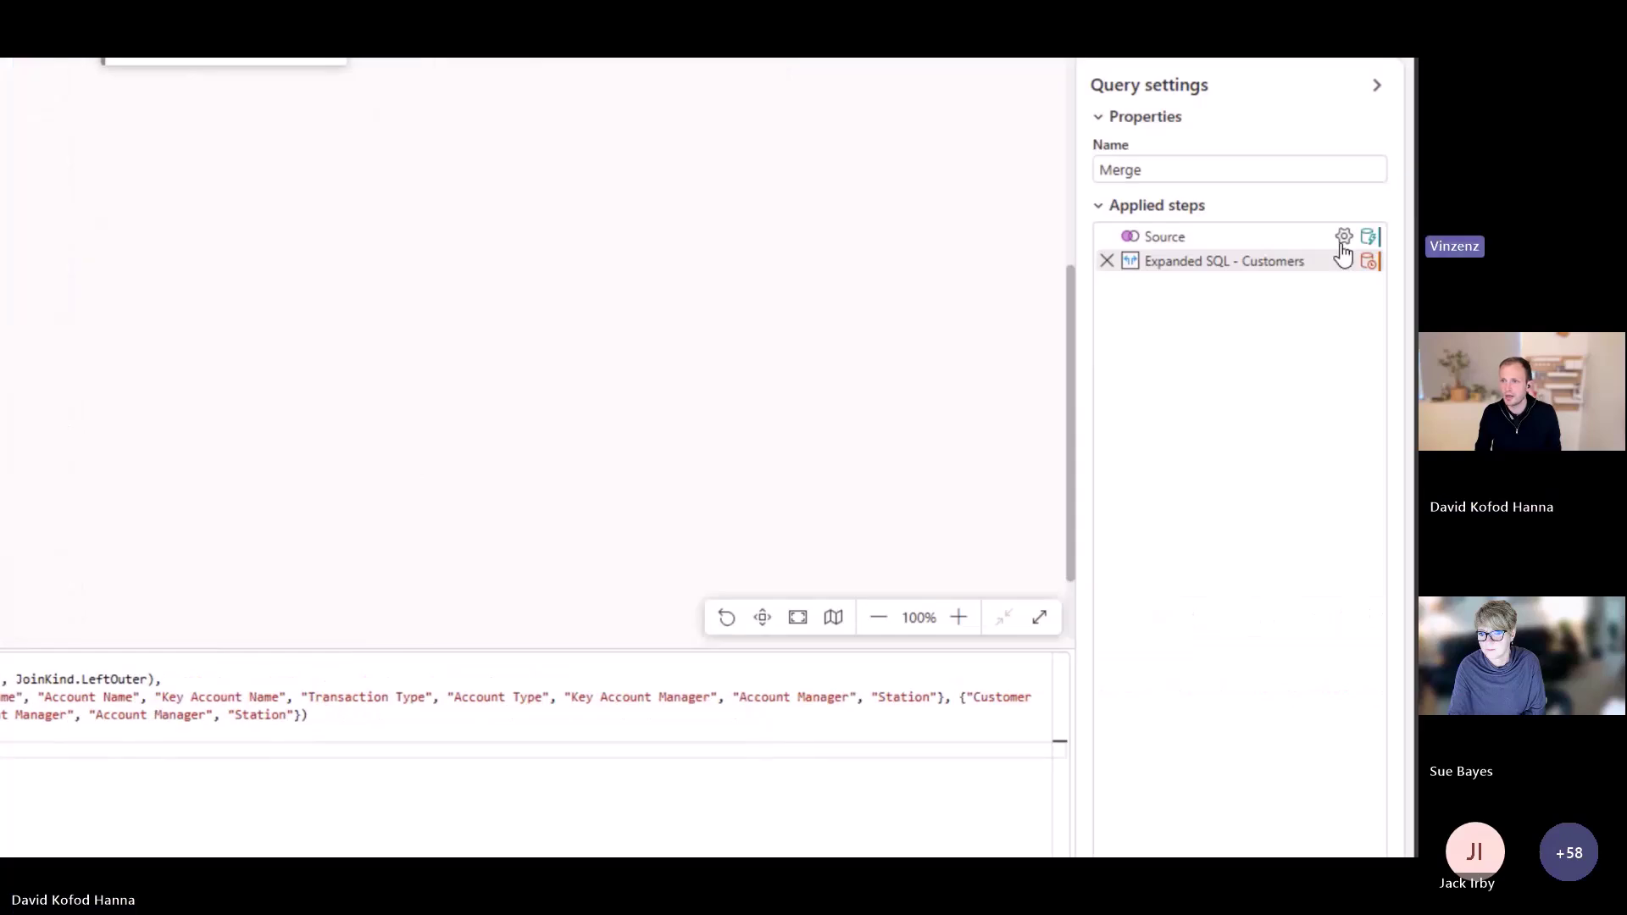
mouse_move(1367, 264)
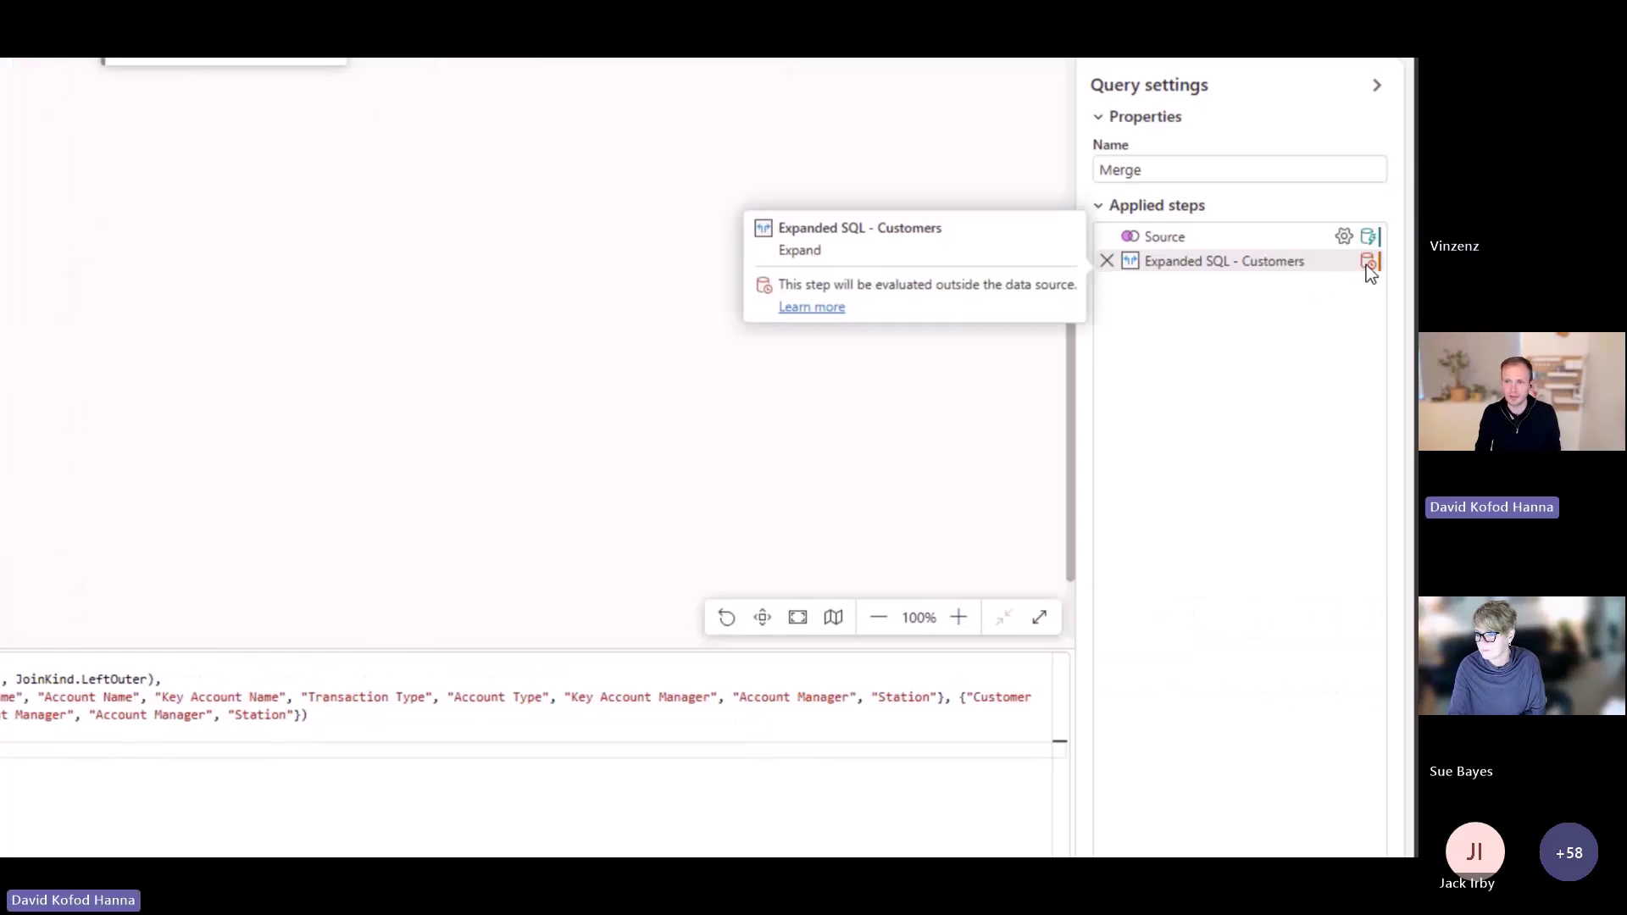
right_click(1297, 276)
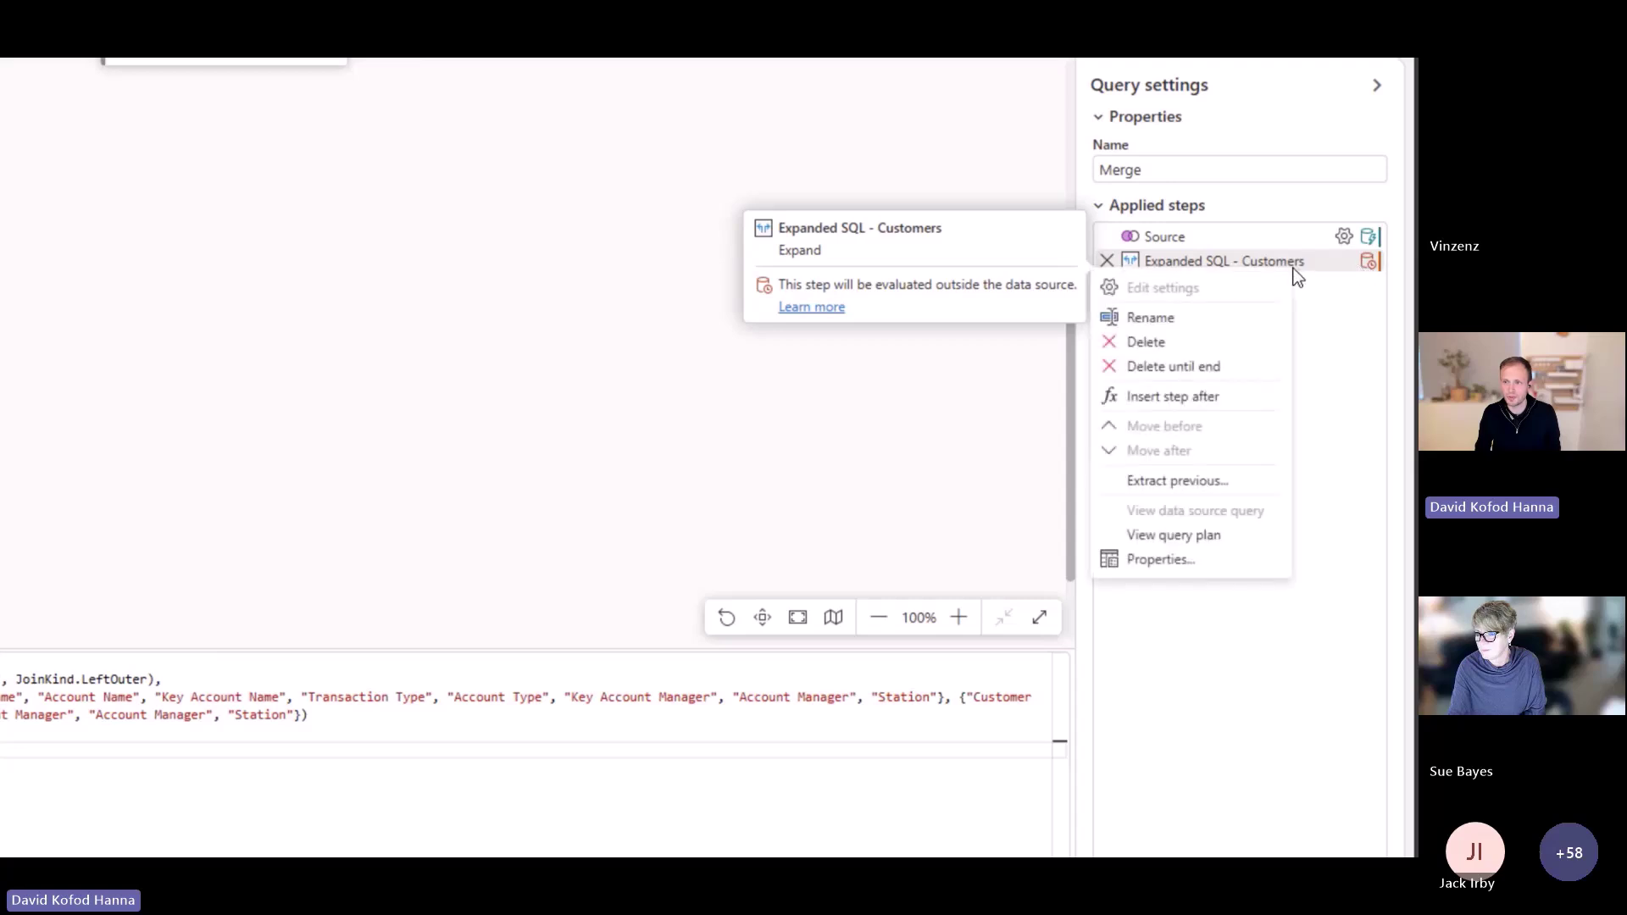
left_click(1183, 537)
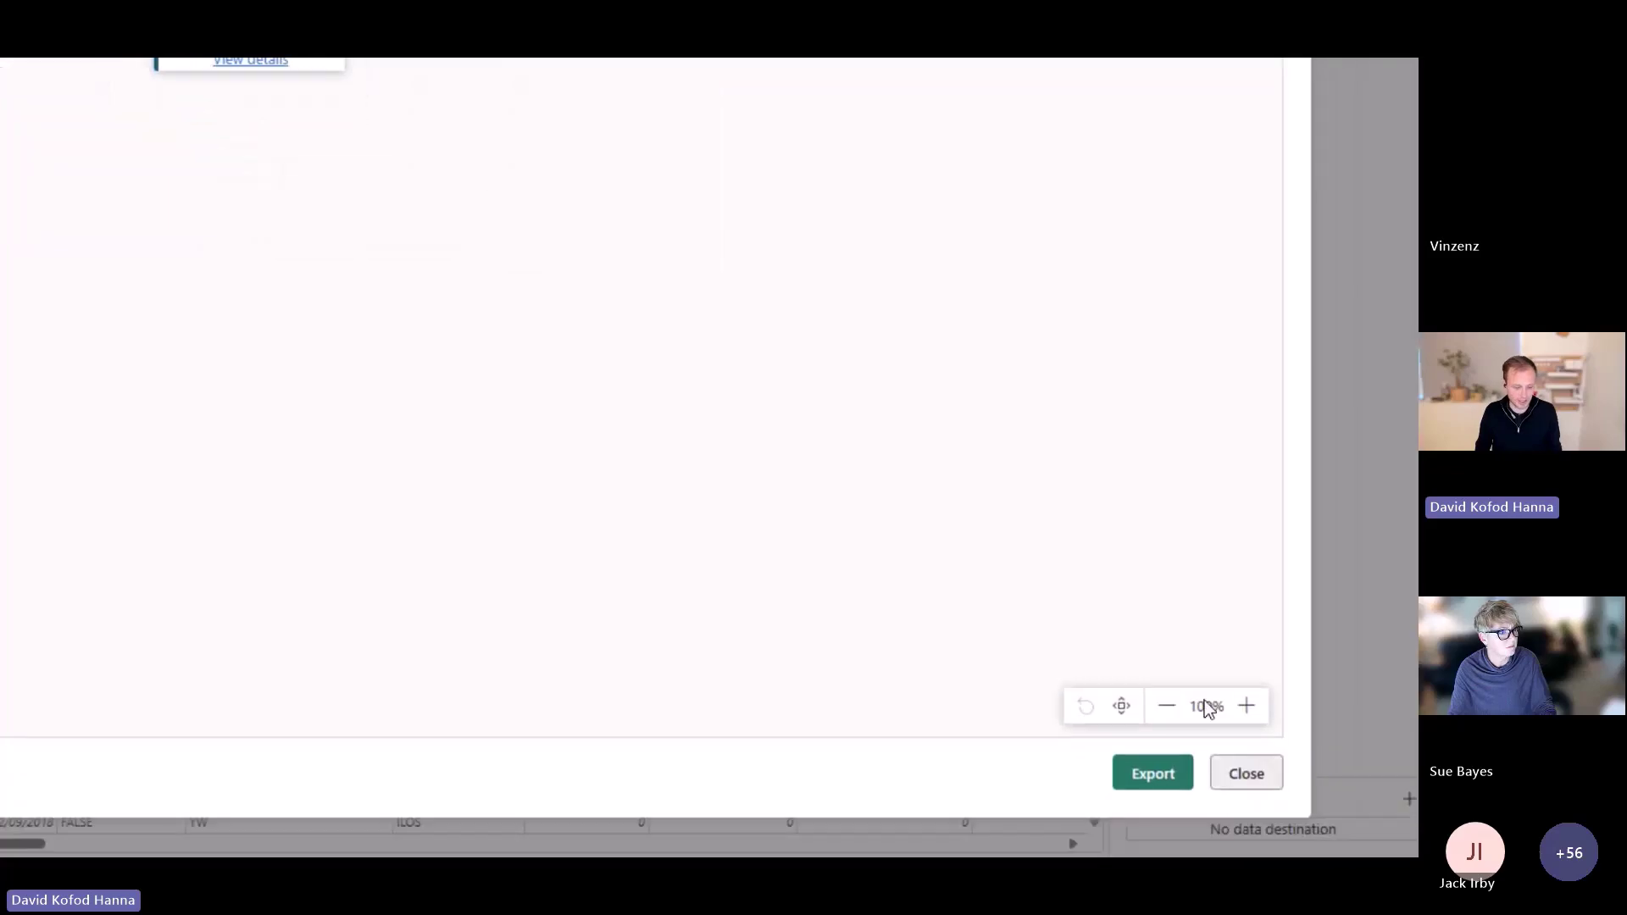
left_click(1285, 834)
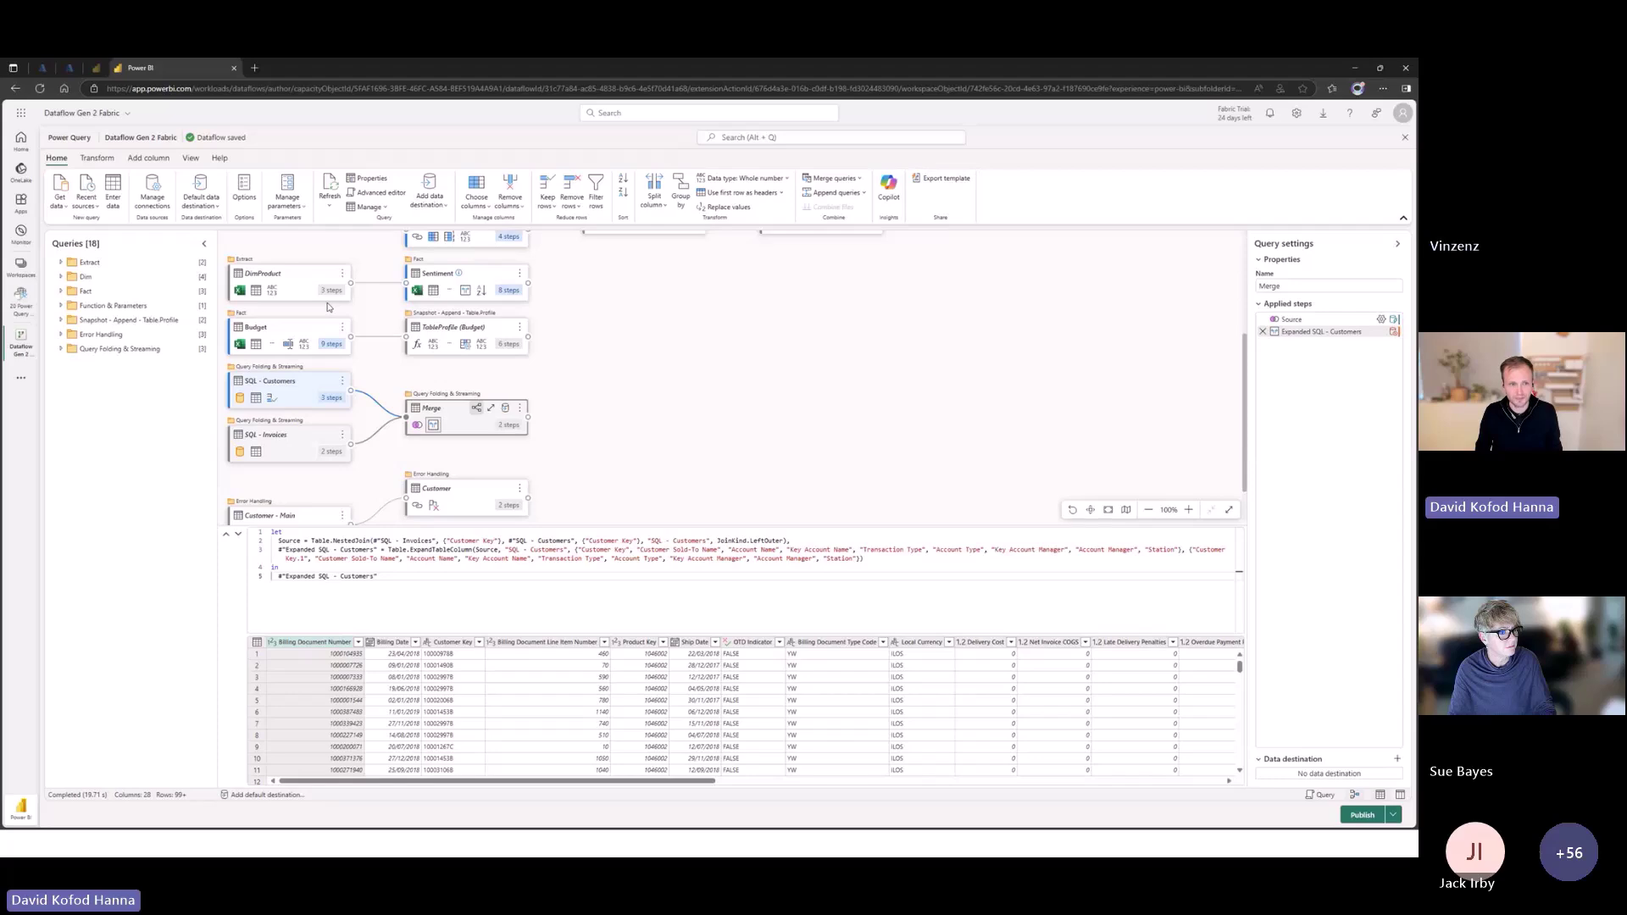
Switch back to the PowerPoint slide show and page through the slides on error handling and data destinations
key("alt+Tab")
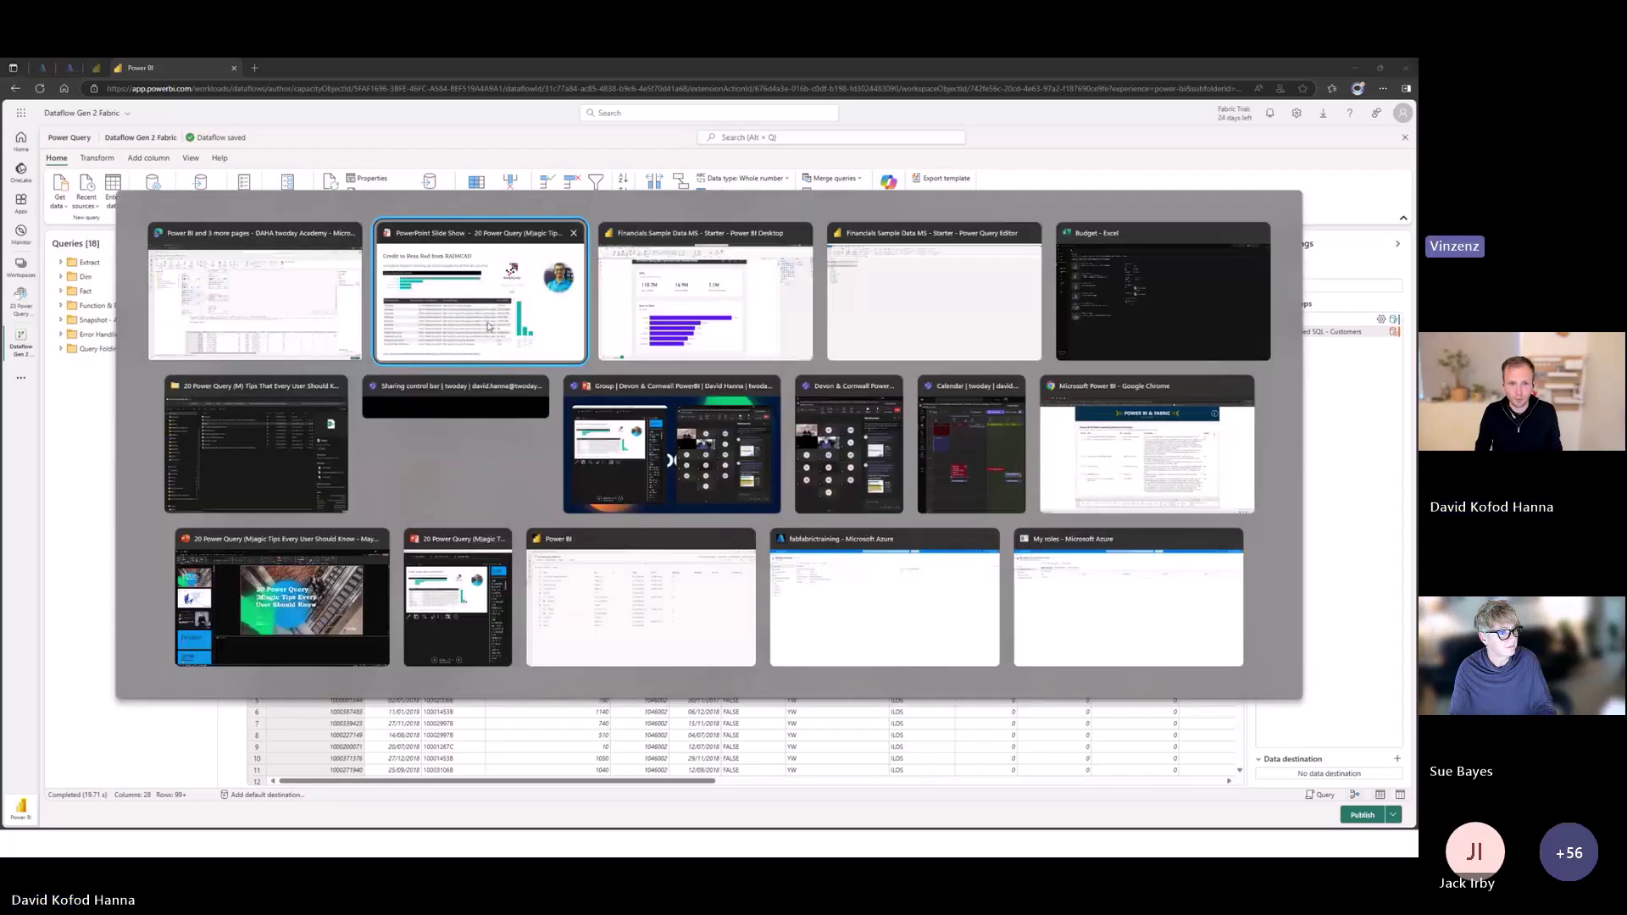
left_click(488, 326)
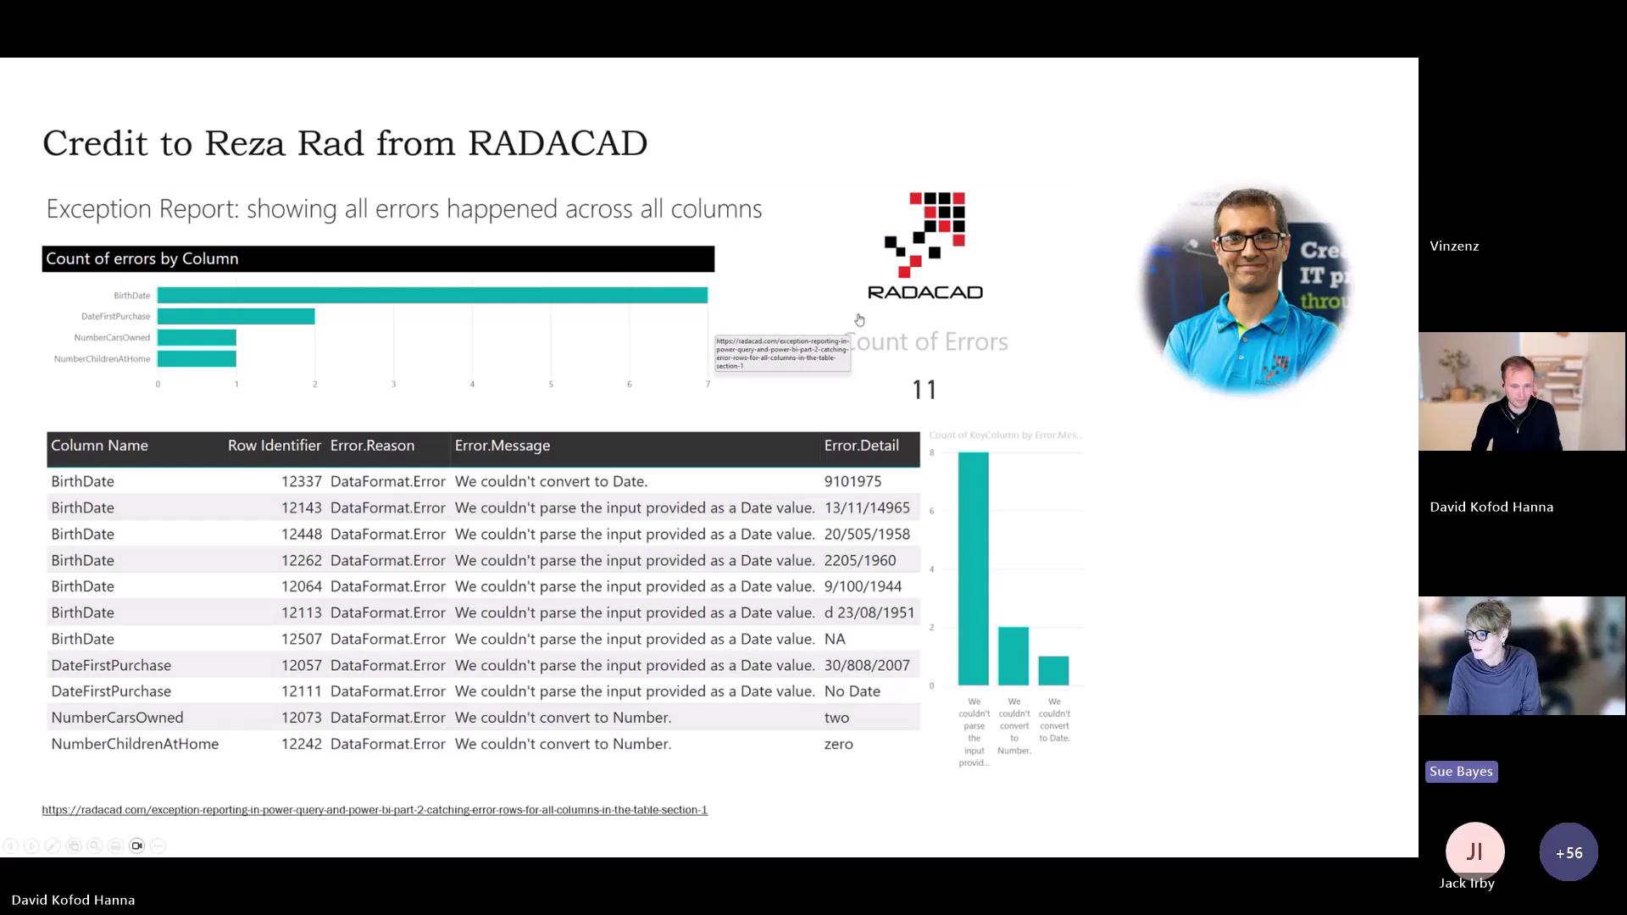
left_click(670, 341)
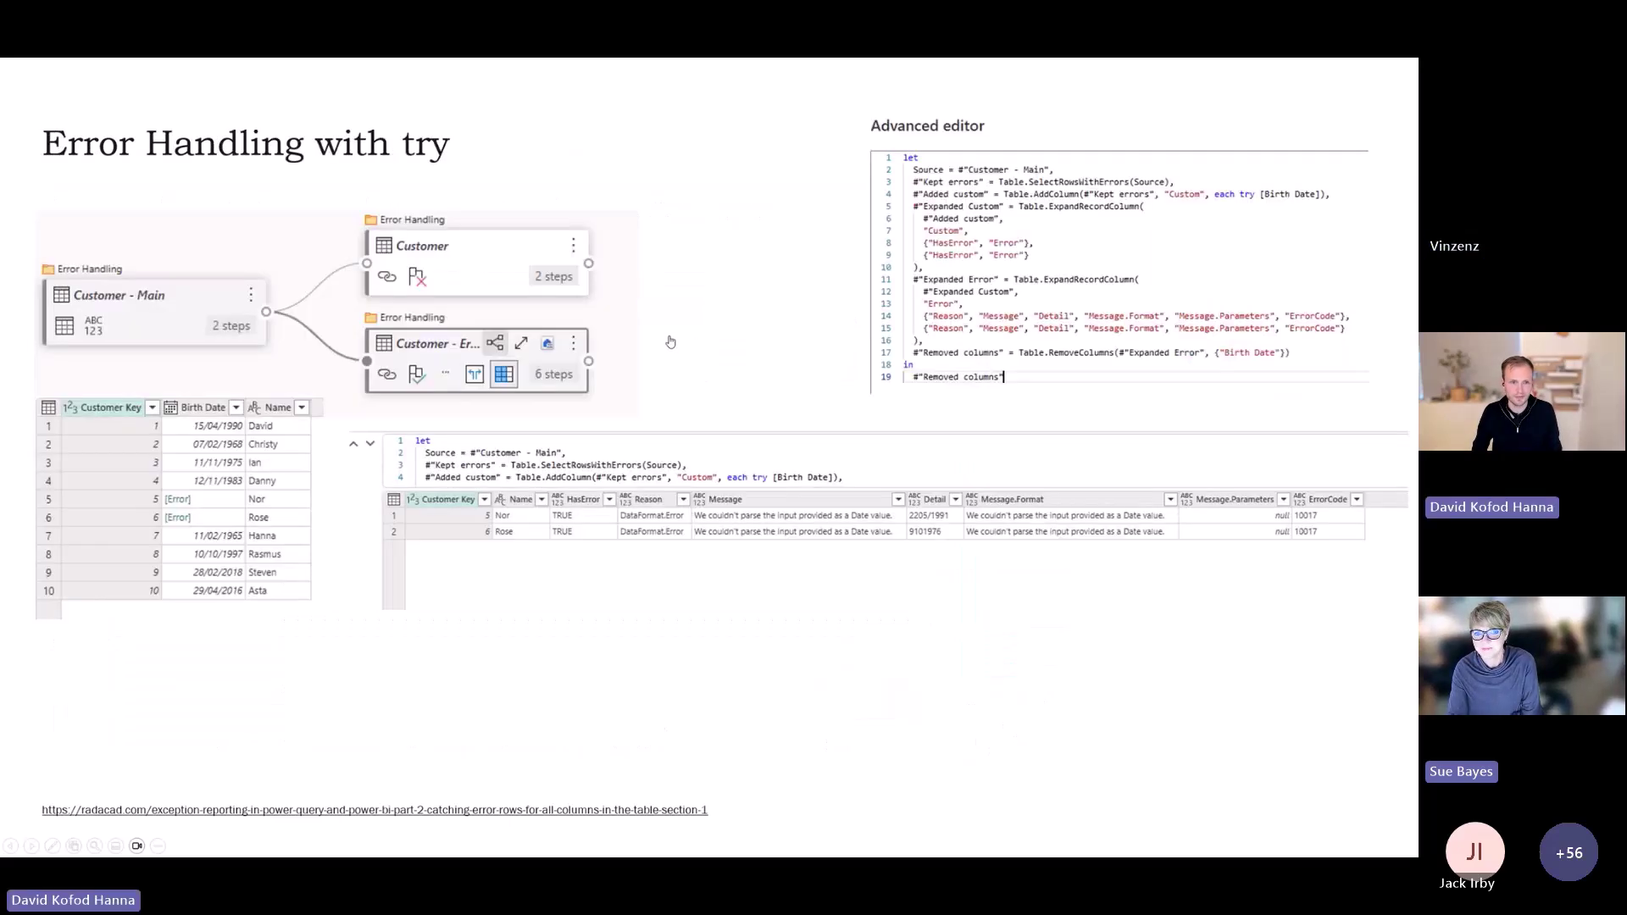
scroll(668, 342, "down", 3)
scroll(668, 342, "up", 2)
scroll(668, 342, "down", 1)
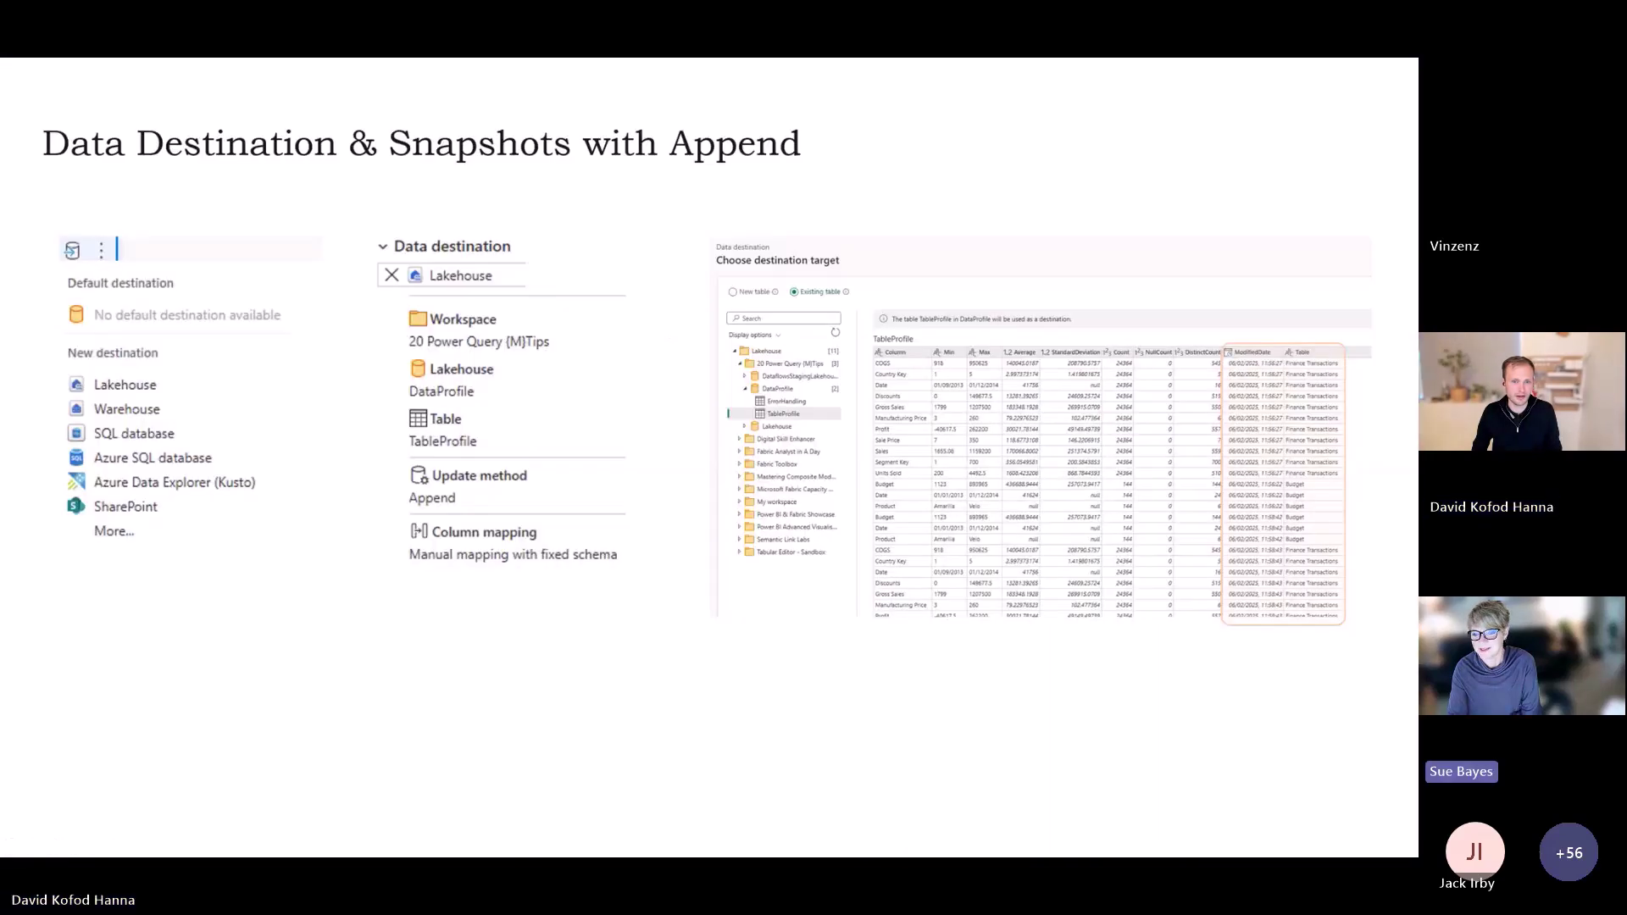